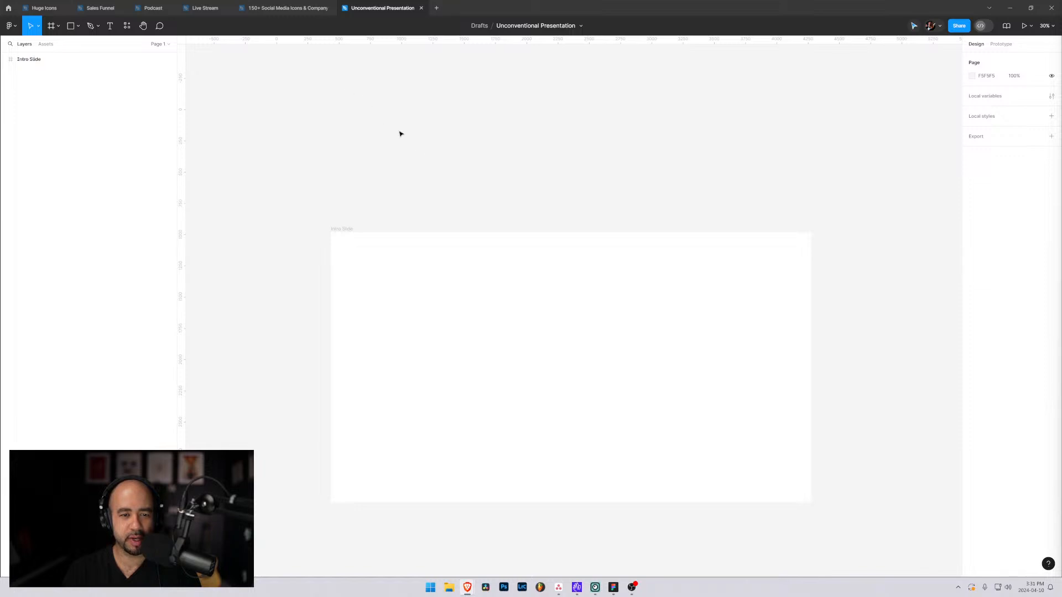
# Add a 1920 × 1080 frame from the Slide 16:9 preset and position it beside the Intro Slide frame.
pyautogui.press('f')
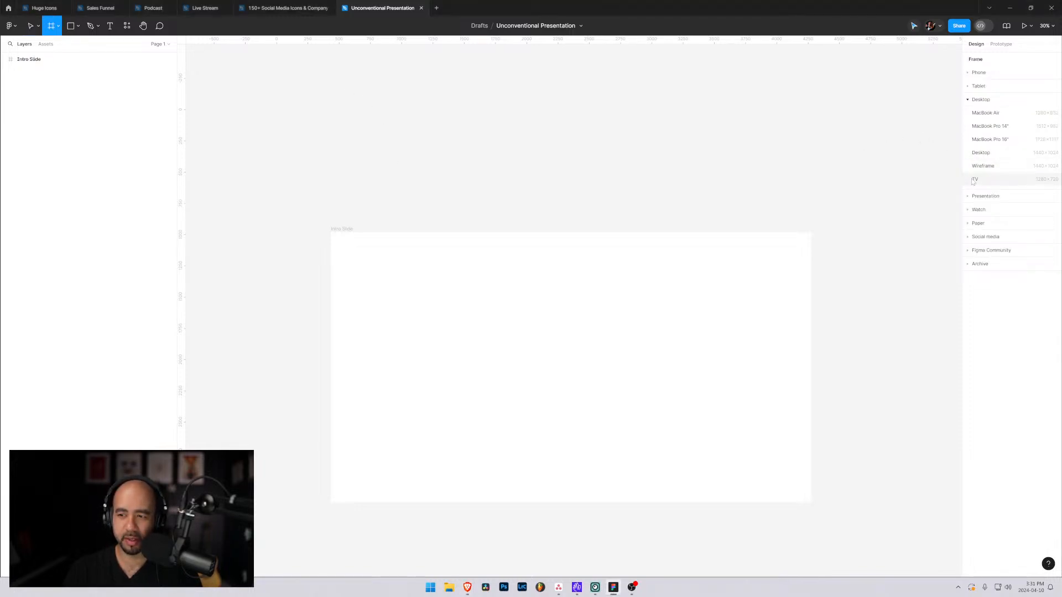
pyautogui.click(971, 197)
pyautogui.click(992, 126)
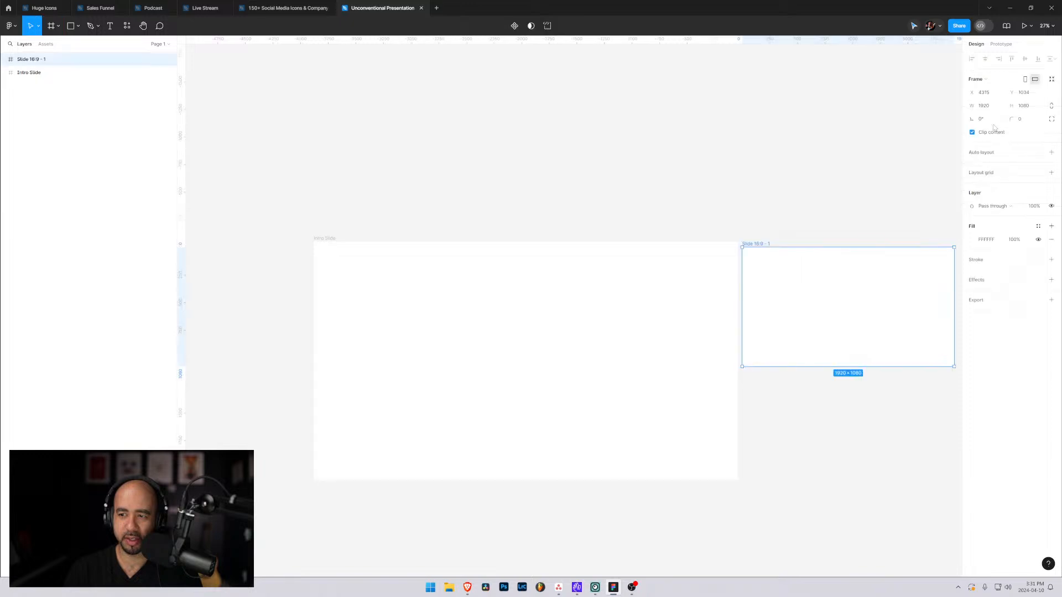
pyautogui.moveTo(801, 296); pyautogui.dragTo(804, 290)
pyautogui.moveTo(794, 249); pyautogui.dragTo(490, 250)
pyautogui.scroll(1, 476, 259)
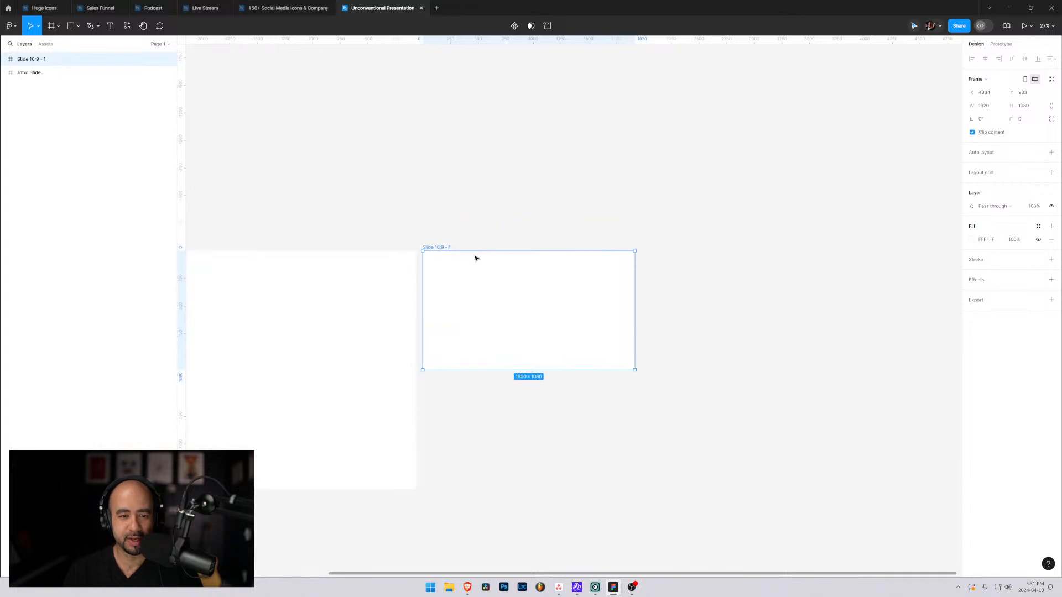
pyautogui.scroll(2, 464, 286)
pyautogui.scroll(4, 463, 285)
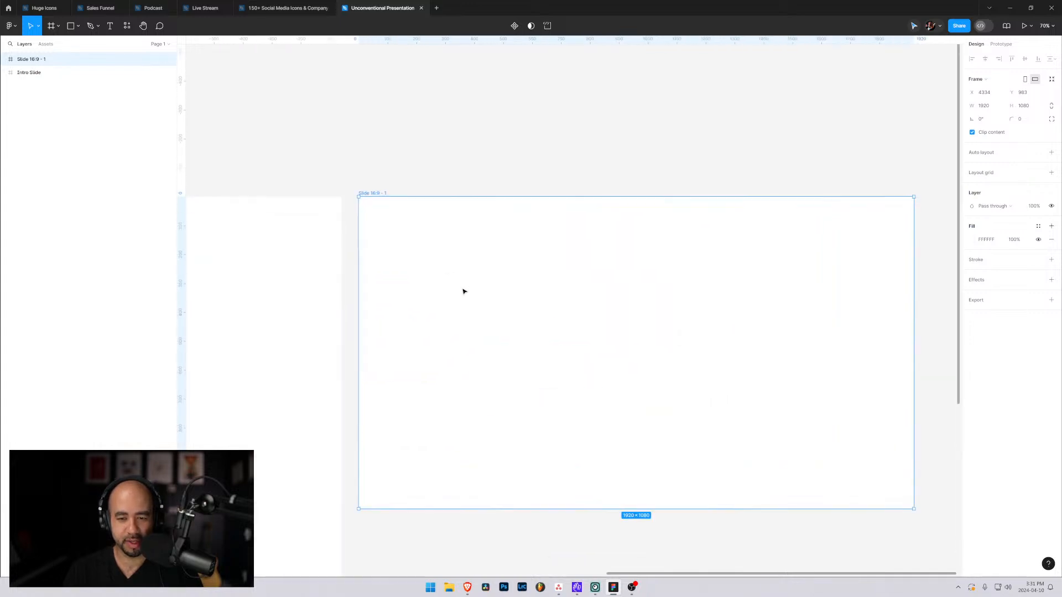
# Search the computer for "piix" and open the folder containing the piixel-pieces-logo file.
pyautogui.click(449, 588)
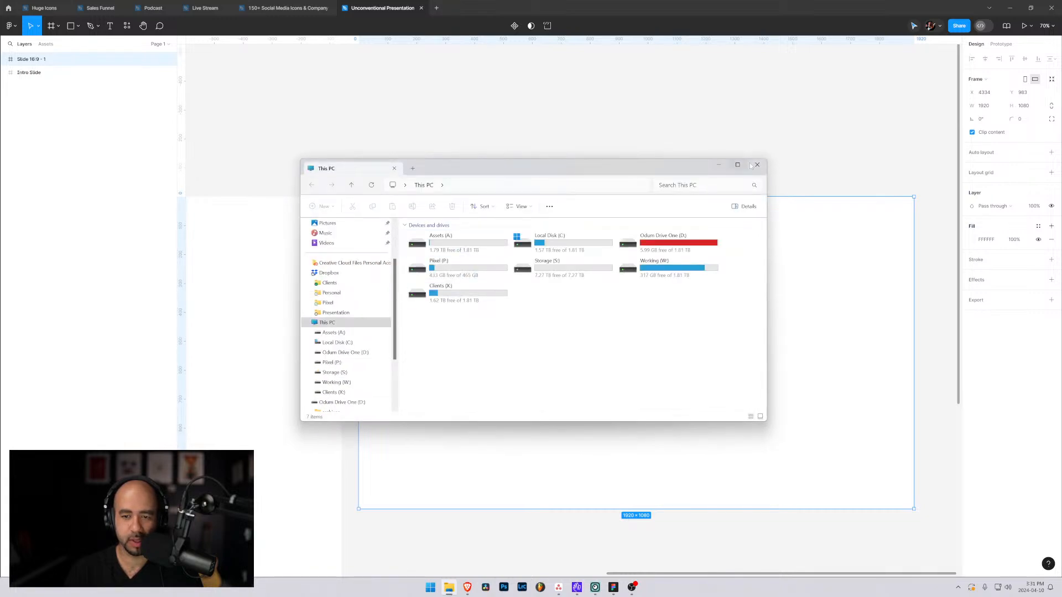
pyautogui.click(718, 164)
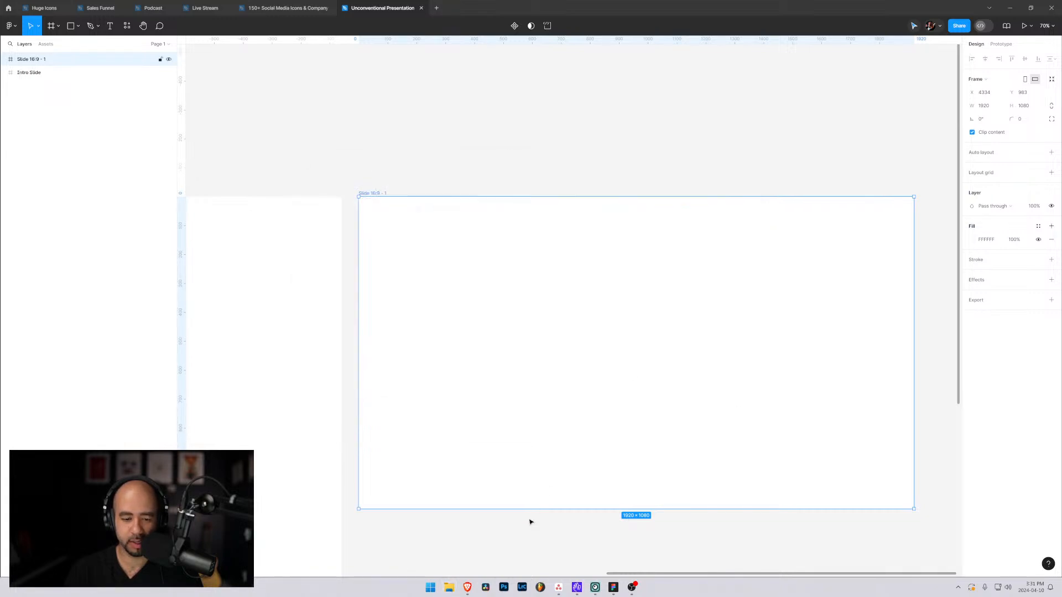
pyautogui.click(449, 587)
pyautogui.press('super')
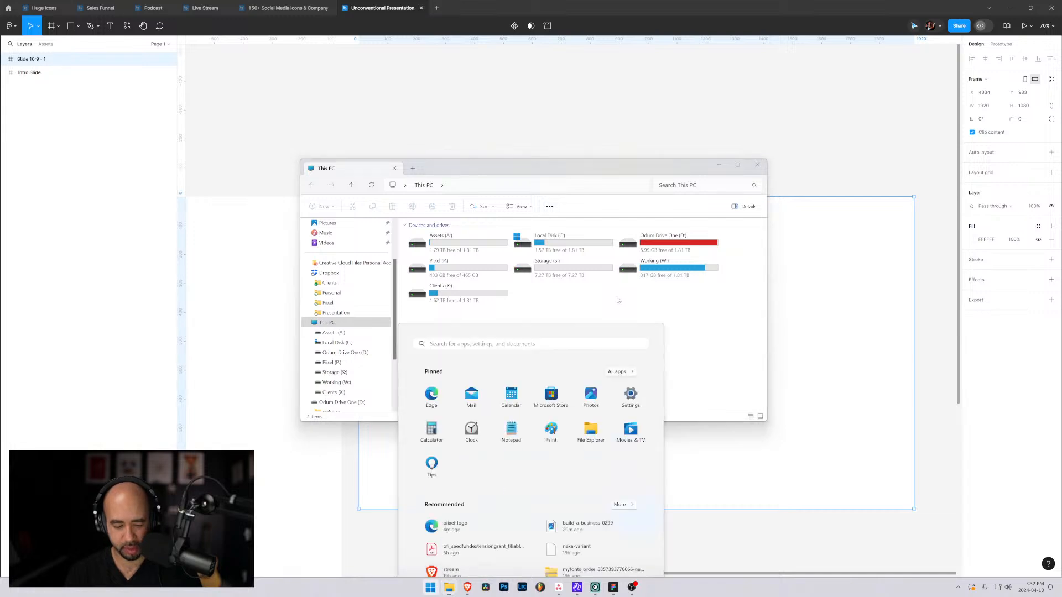
pyautogui.write('piix')
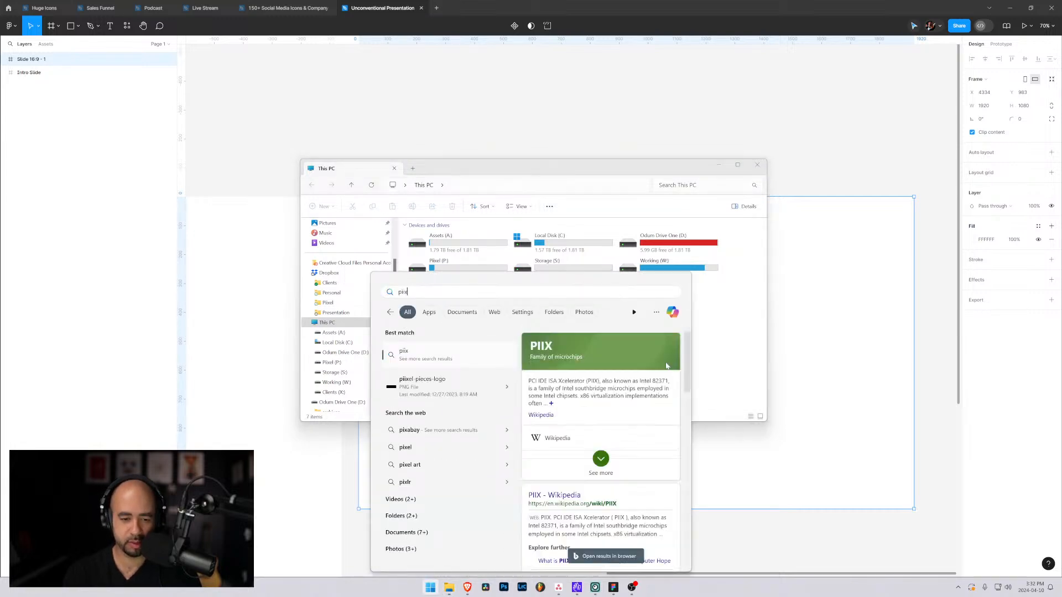
pyautogui.click(506, 387)
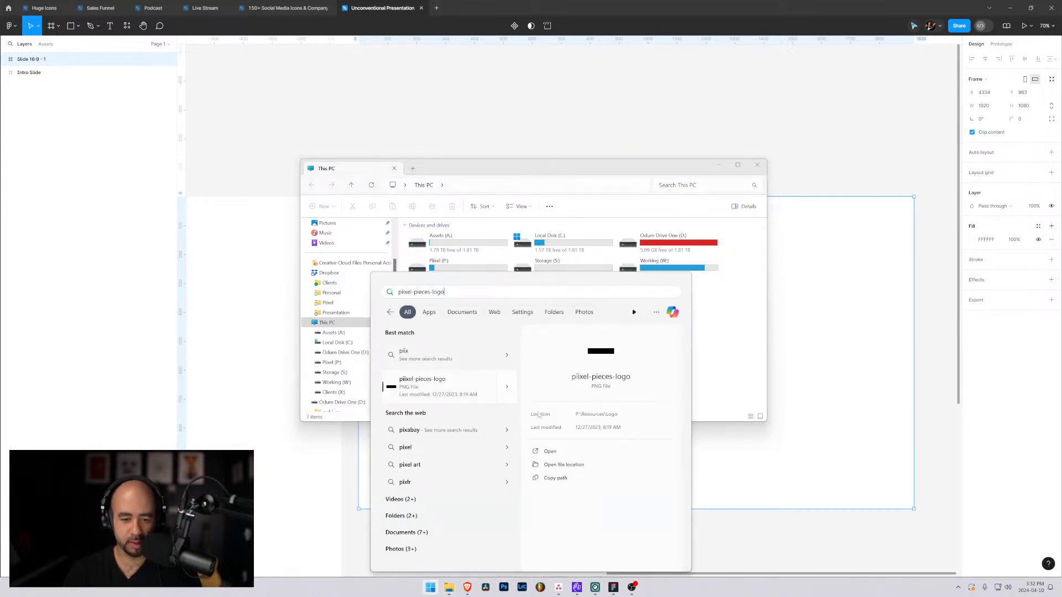
pyautogui.click(578, 469)
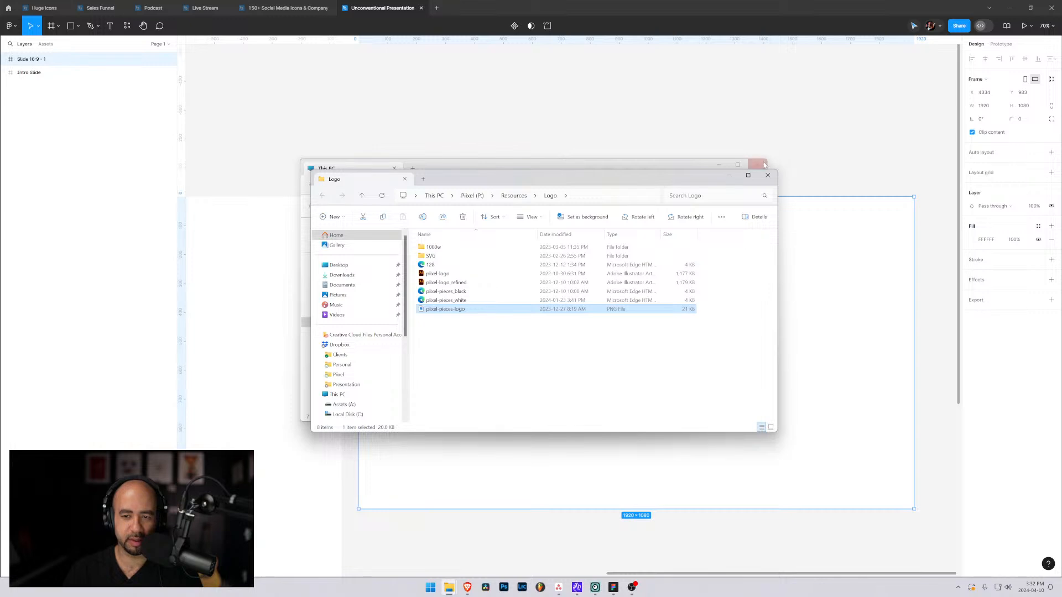
# Bring the Piixel logo file from the Logo folder into the middle of the 16:9 slide.
pyautogui.moveTo(573, 176); pyautogui.dragTo(1061, 191)
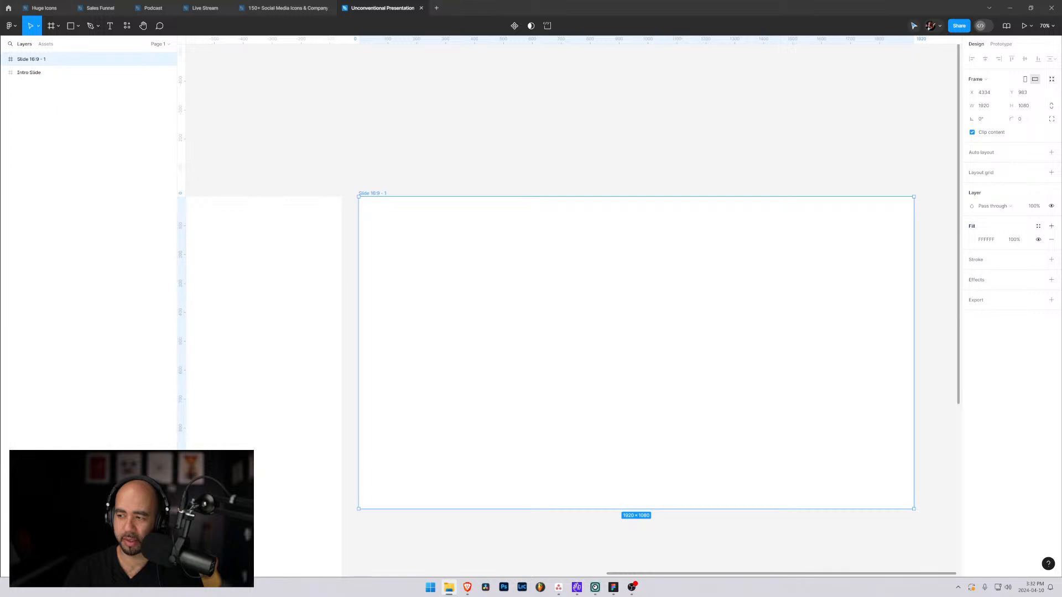
pyautogui.moveTo(1061, 387); pyautogui.dragTo(628, 360)
pyautogui.press('Escape')
# Add a text line below the logo reading "Welcome to Piixel's live stream presentation deck template".
pyautogui.press('t')
pyautogui.click(524, 395)
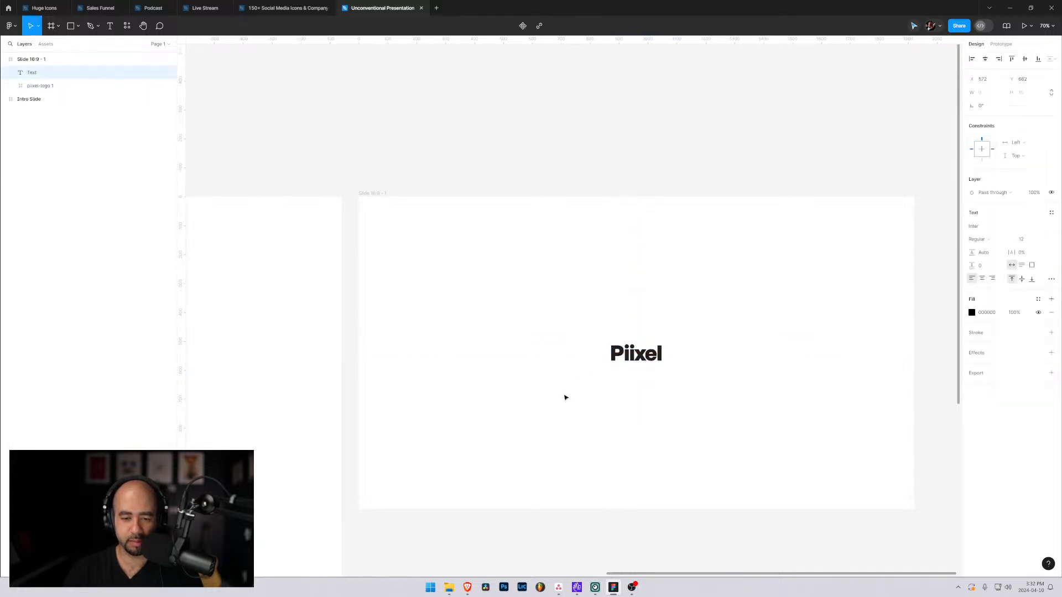
pyautogui.write('WElc')
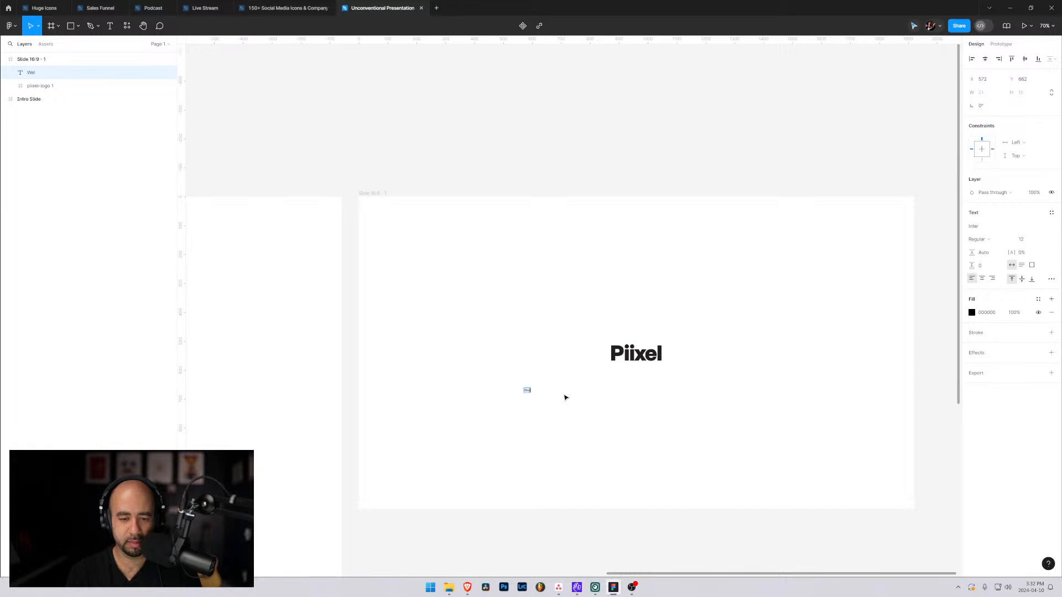
pyautogui.write('come')
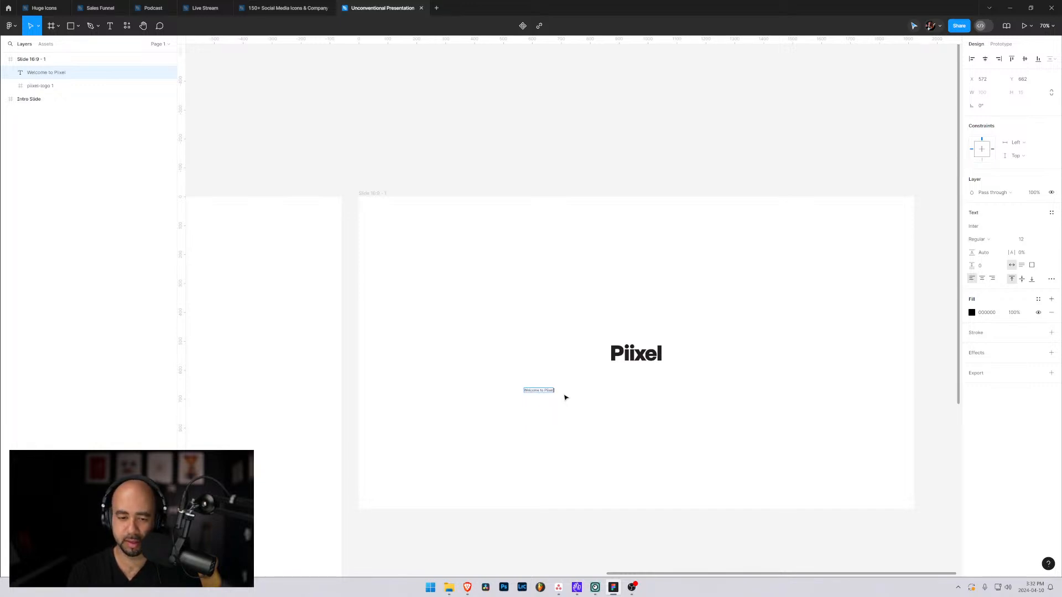
pyautogui.write("to Piixel's l")
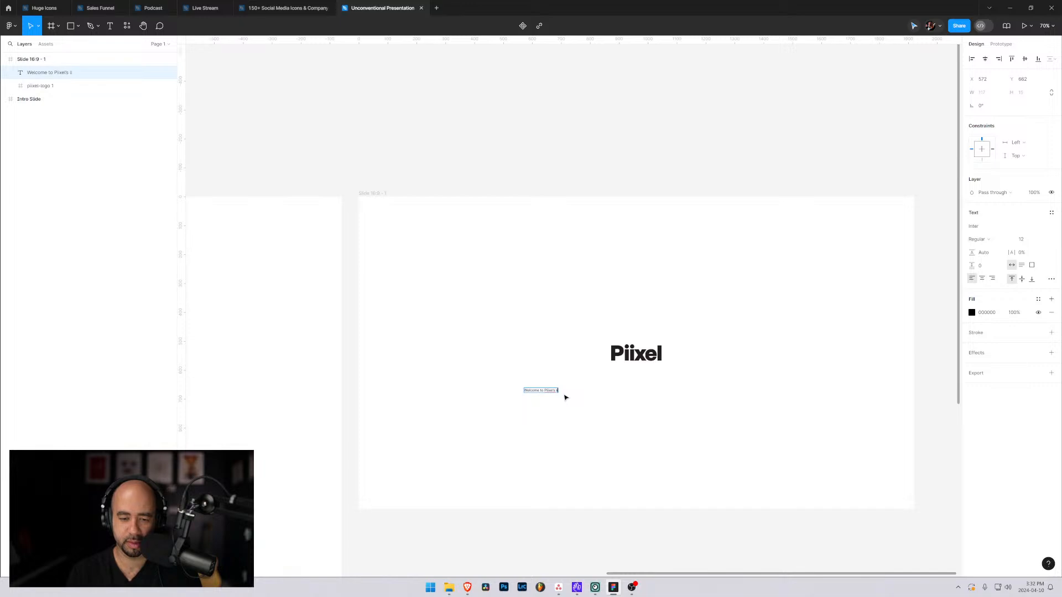
pyautogui.write('ive stream pr')
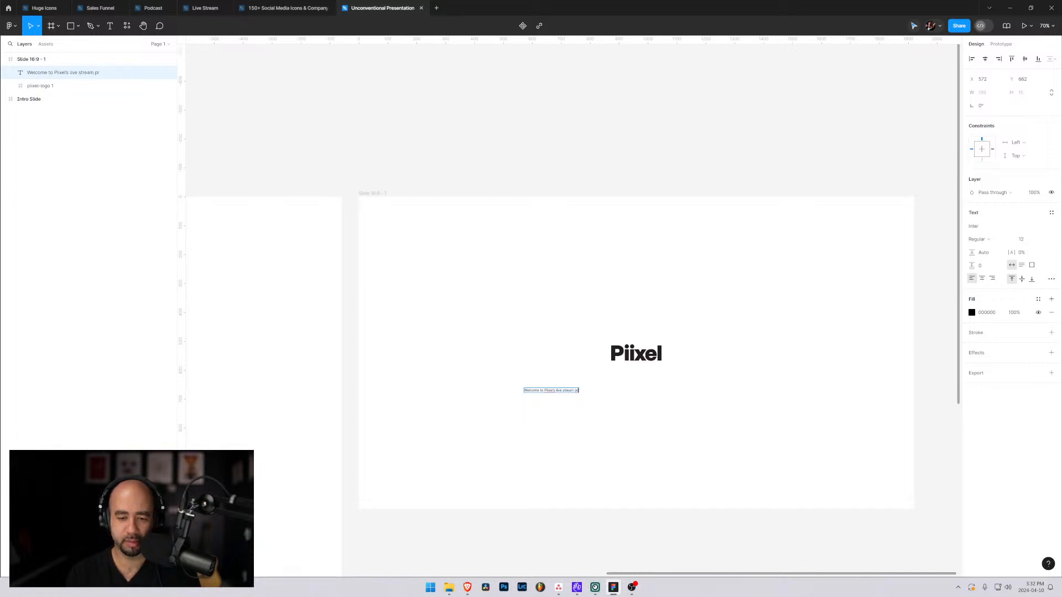
pyautogui.write('esentation')
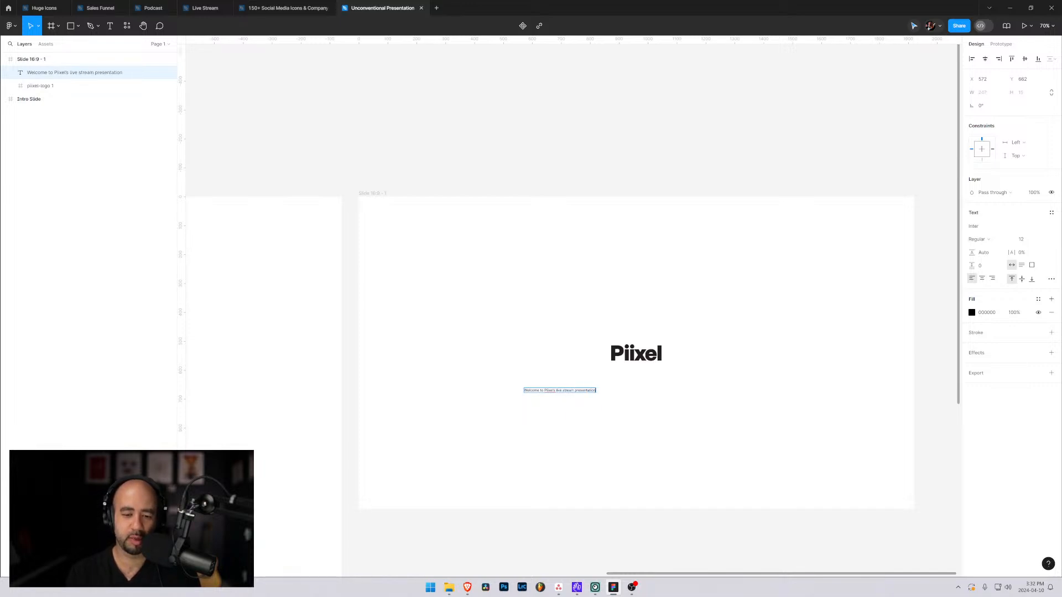
pyautogui.write(' deck template')
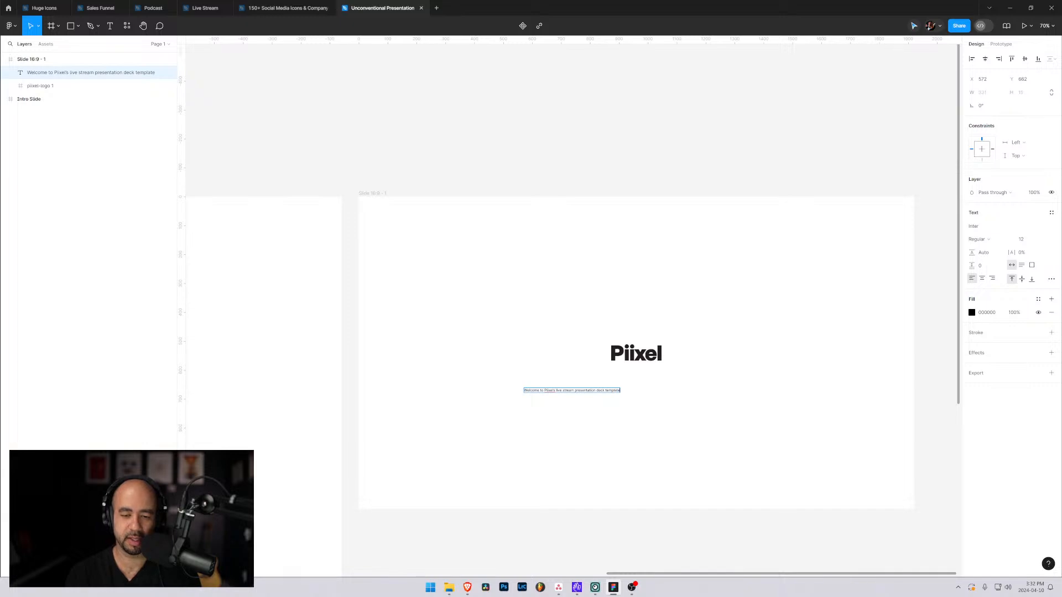
# Move the logo layer above the text layer and place the welcome text under the logo.
pyautogui.moveTo(40, 86); pyautogui.dragTo(41, 69)
pyautogui.click(48, 86)
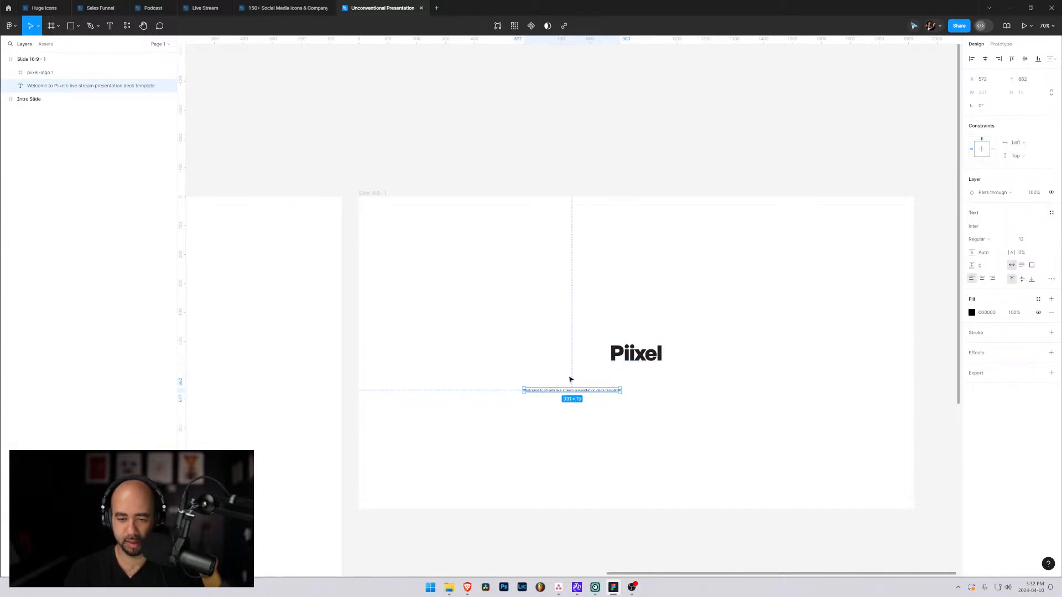
pyautogui.scroll(1, 608, 387)
pyautogui.press('alt')
pyautogui.scroll(5, 705, 410)
pyautogui.scroll(-2, 697, 414)
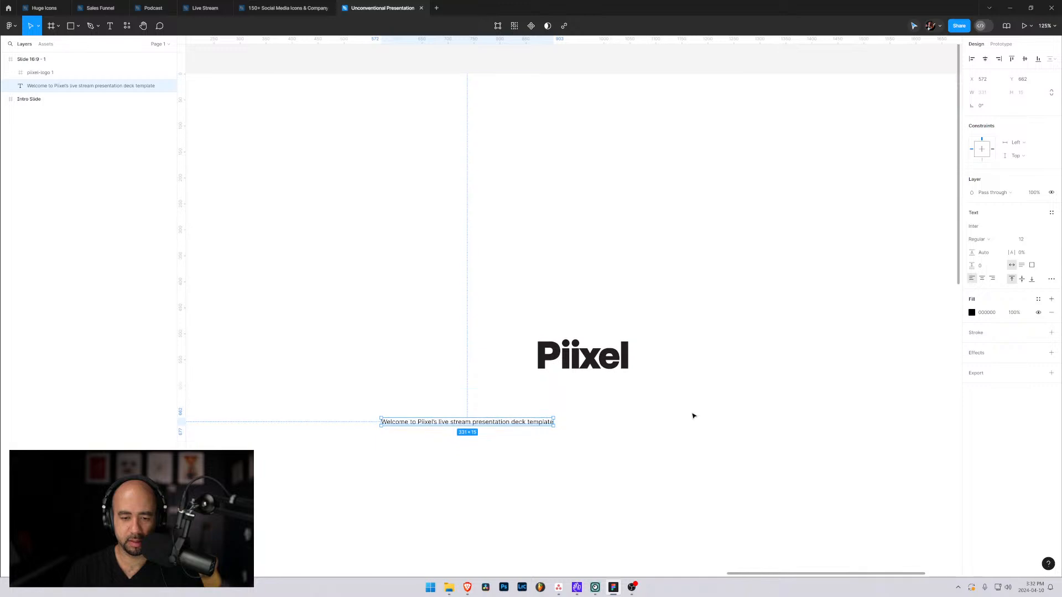
pyautogui.moveTo(474, 412); pyautogui.dragTo(581, 391)
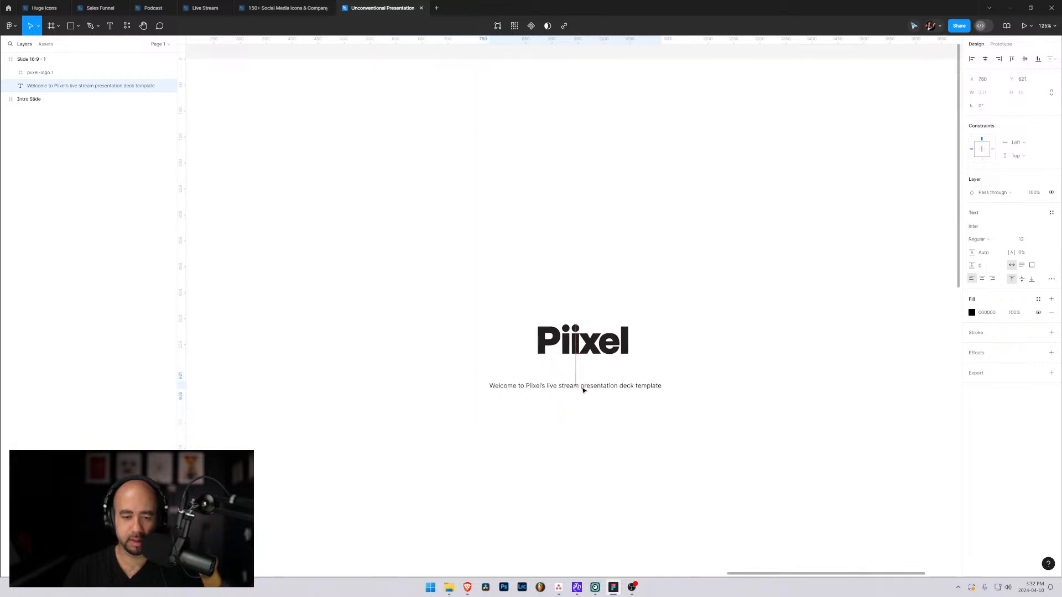
# Set the welcome text's font size to 24 and keep its weight at Regular.
pyautogui.click(1044, 239)
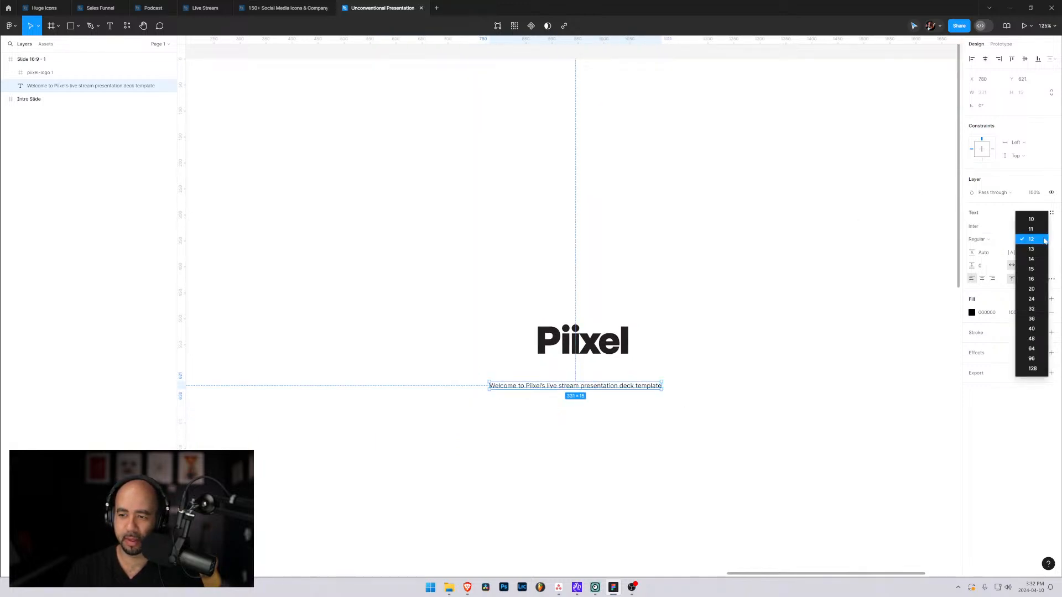
pyautogui.click(1038, 302)
pyautogui.click(1008, 239)
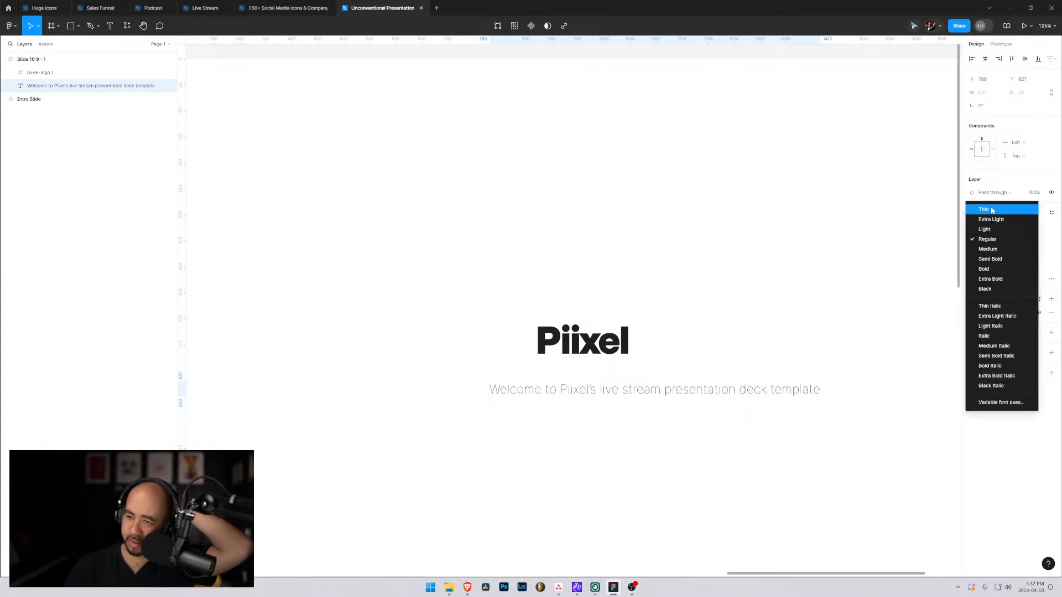
pyautogui.click(989, 238)
# Search the fonts for "nex" and change the welcome text's font to Nexa.
pyautogui.click(980, 226)
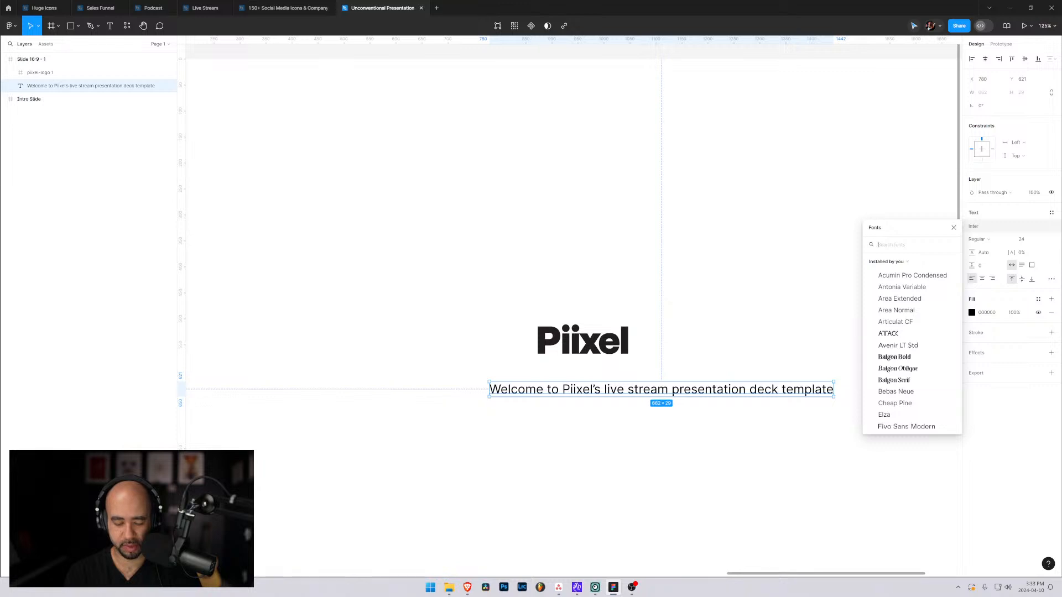
pyautogui.write('nex')
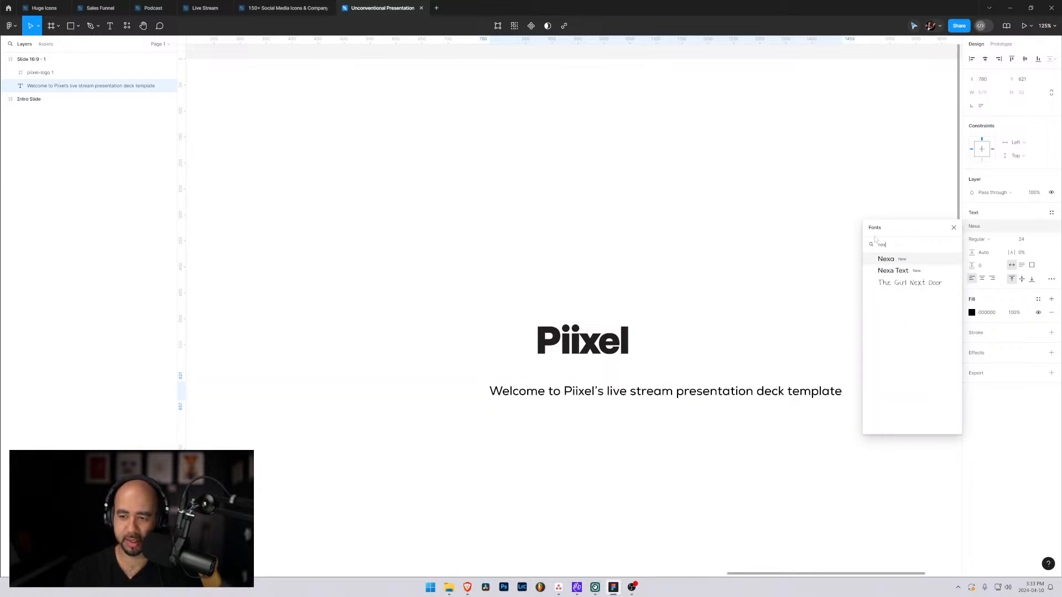
pyautogui.click(886, 271)
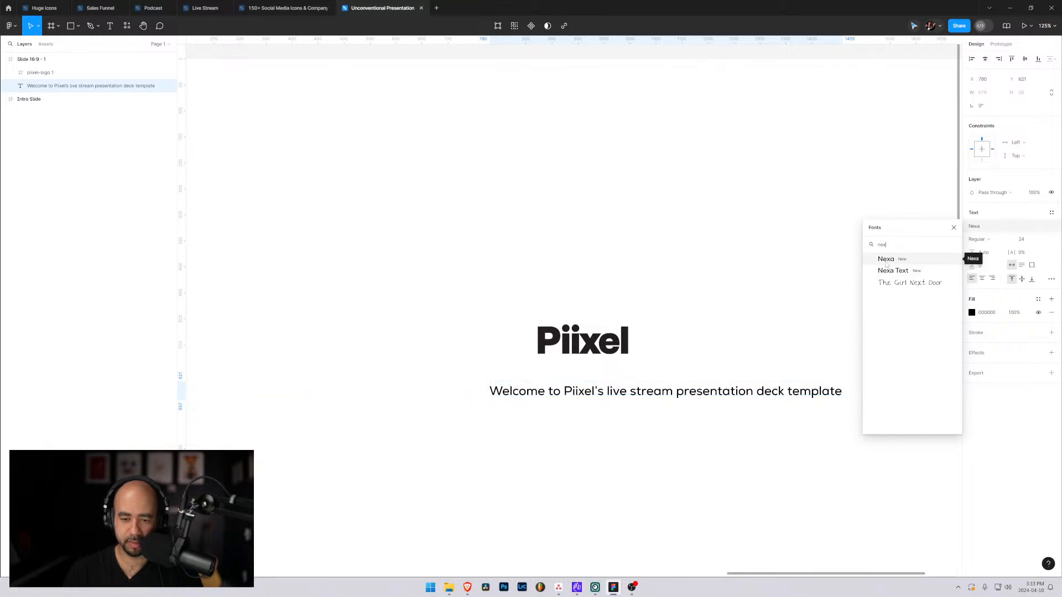
pyautogui.click(886, 260)
pyautogui.press('Escape')
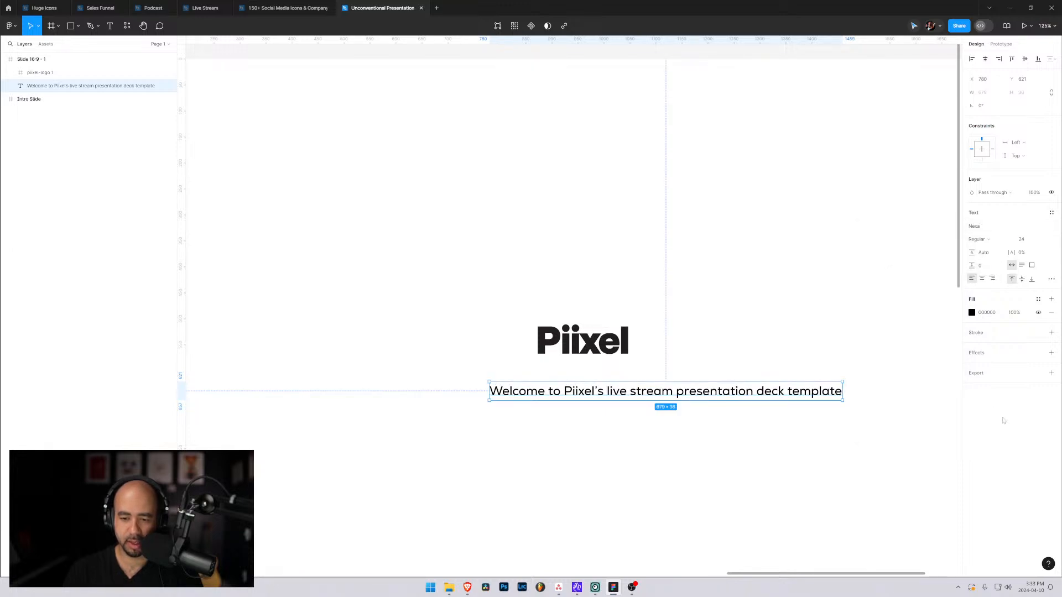
# Set the welcome text's weight to Light and center the line closely beneath the Piixel logo.
pyautogui.click(563, 419)
pyautogui.moveTo(579, 397); pyautogui.dragTo(503, 381)
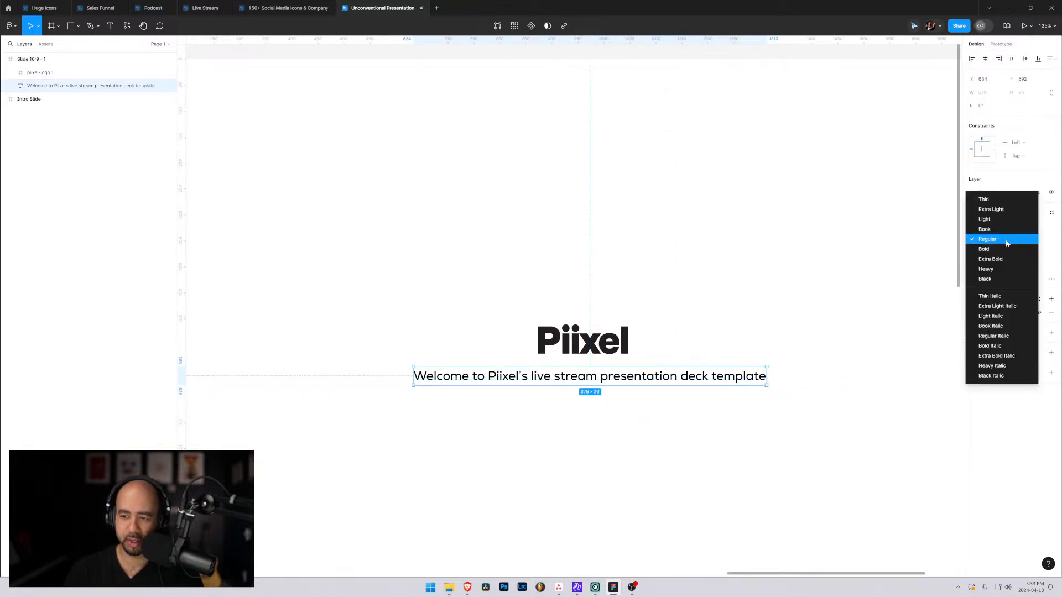
pyautogui.click(1007, 240)
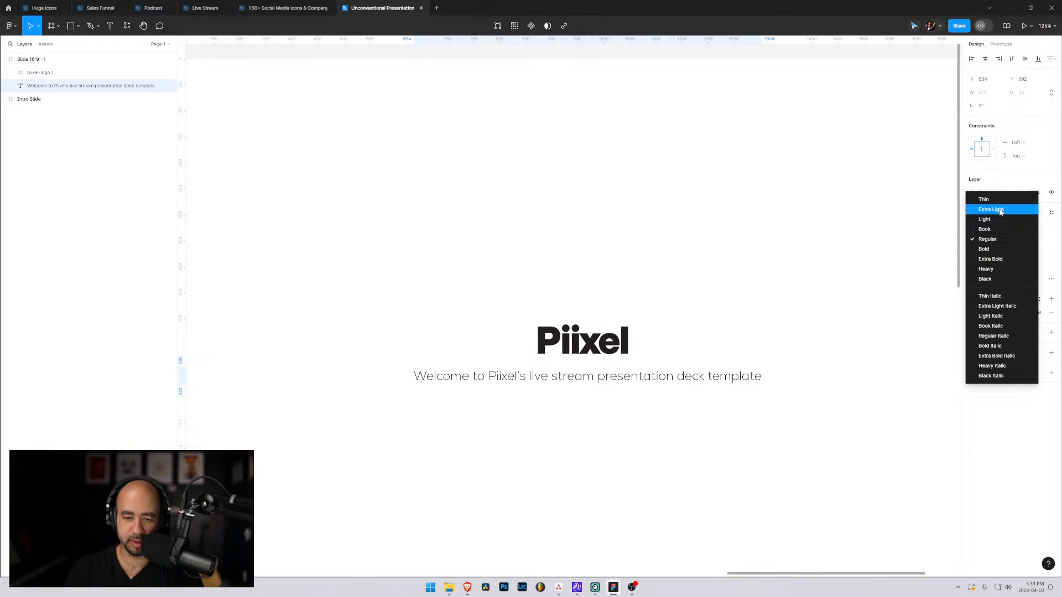
pyautogui.click(996, 222)
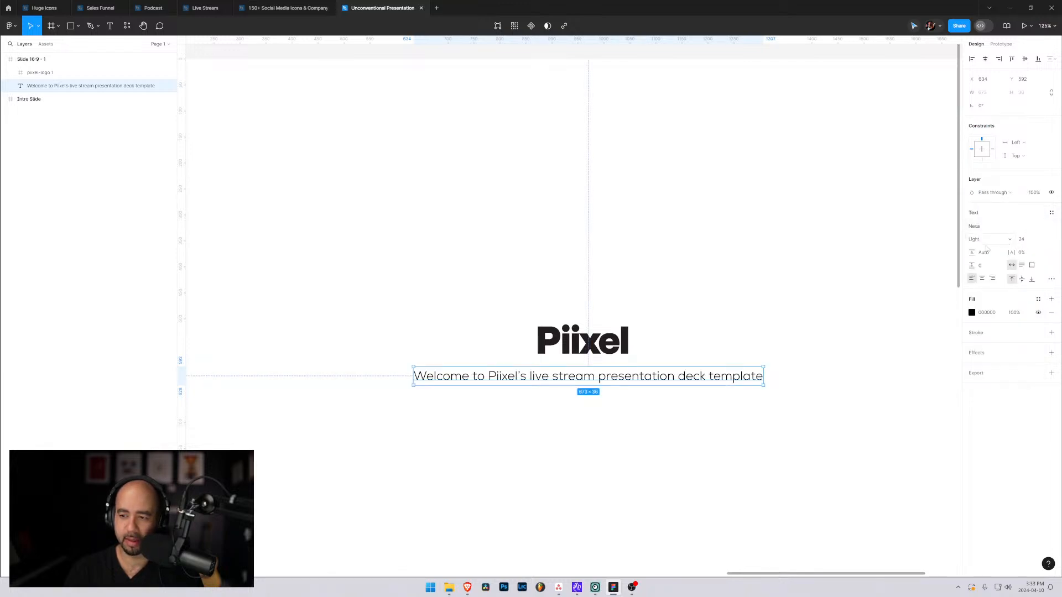
pyautogui.moveTo(608, 380); pyautogui.dragTo(602, 377)
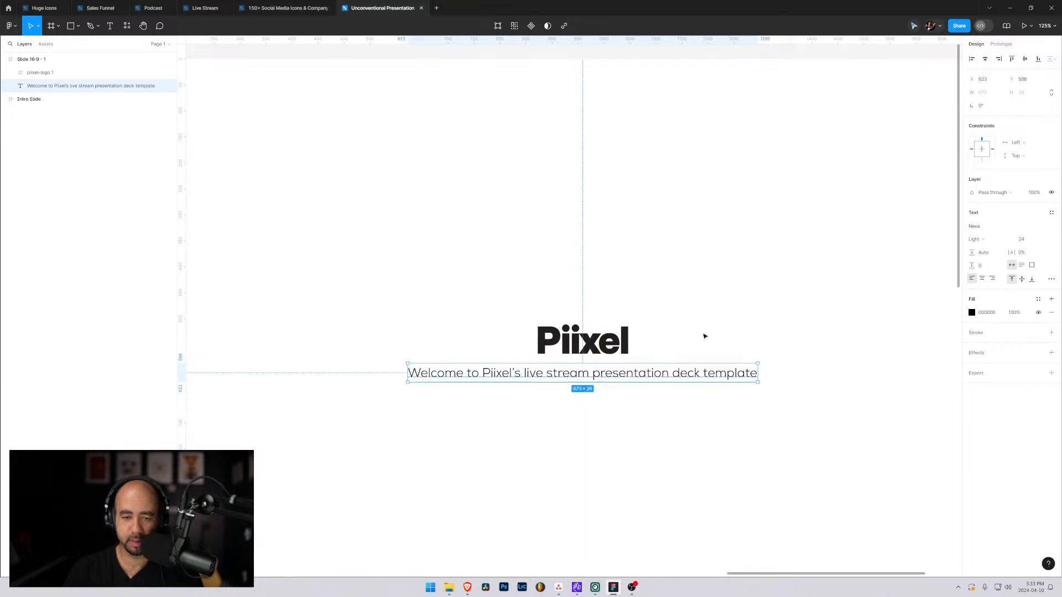
pyautogui.scroll(-5, 711, 327)
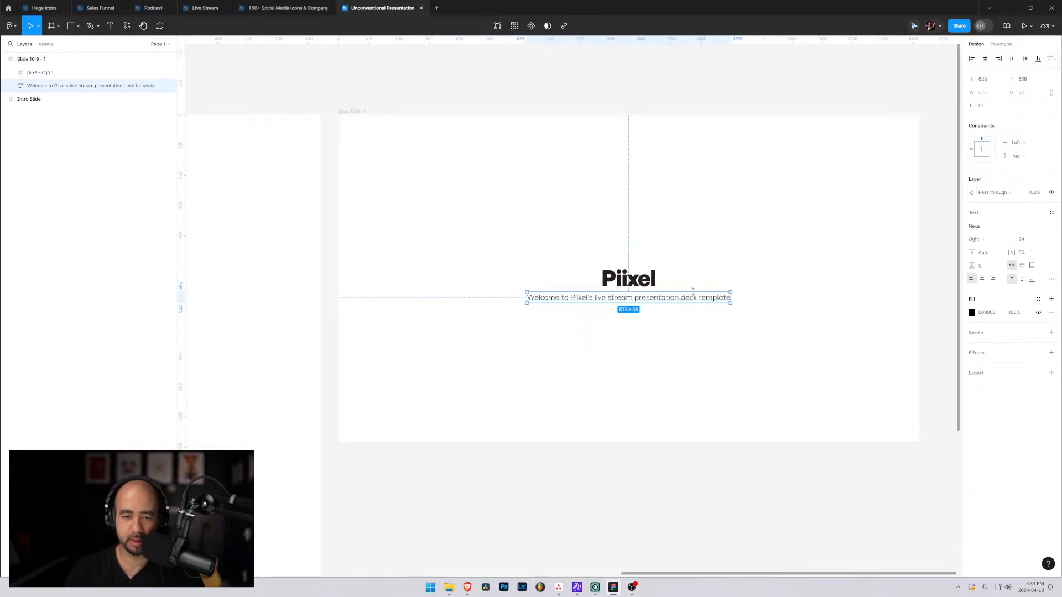
pyautogui.scroll(1, 693, 296)
pyautogui.click(797, 218)
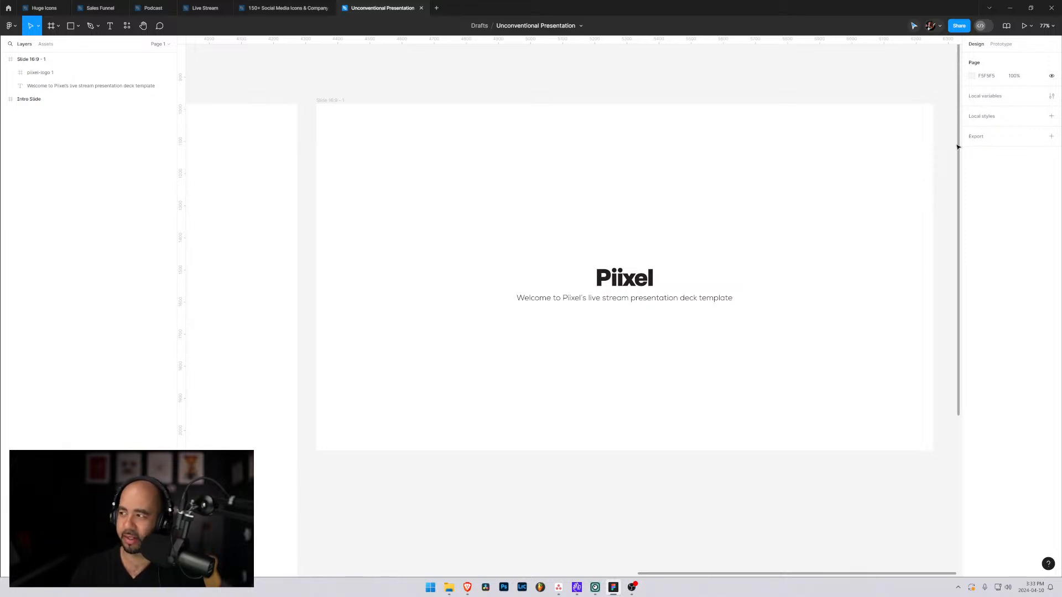
# Export the Slide 16:9 - 1 frame as a PDF to the desktop with the file name Demo Slide.
pyautogui.hotkey('alt', 'Tab')
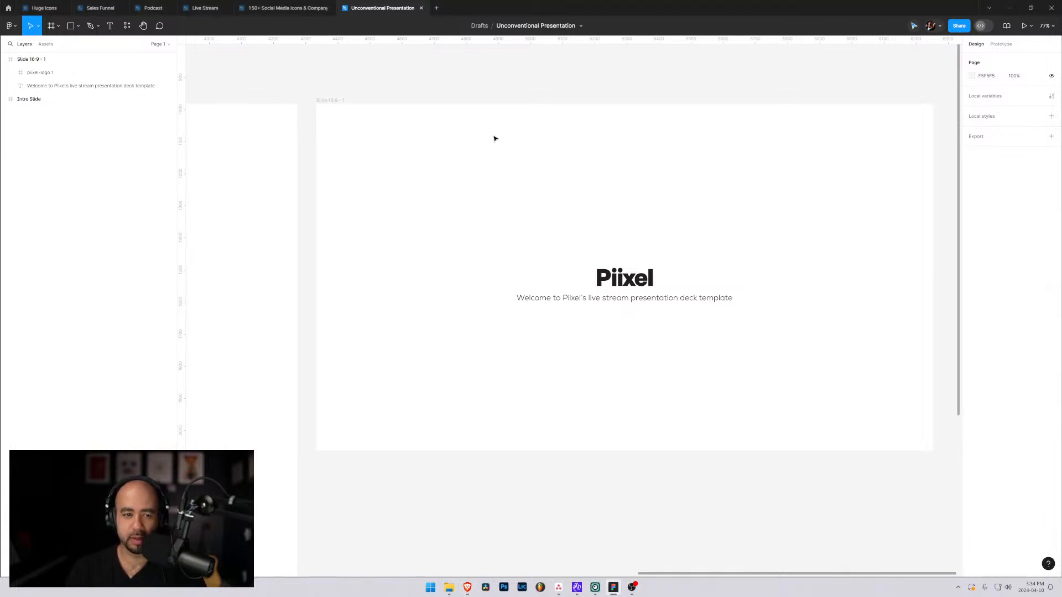
pyautogui.click(651, 256)
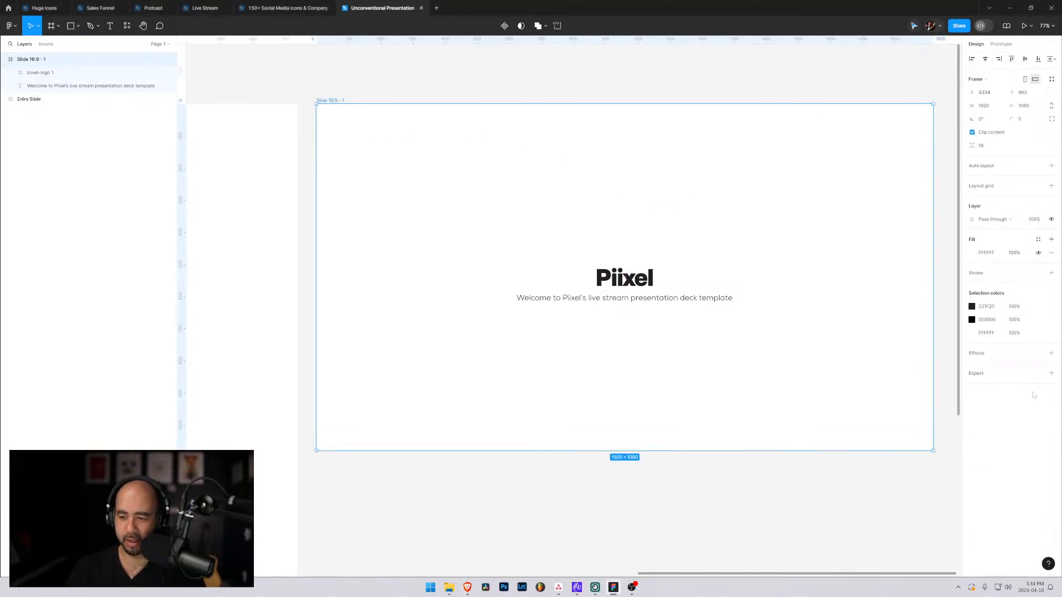
pyautogui.click(1050, 374)
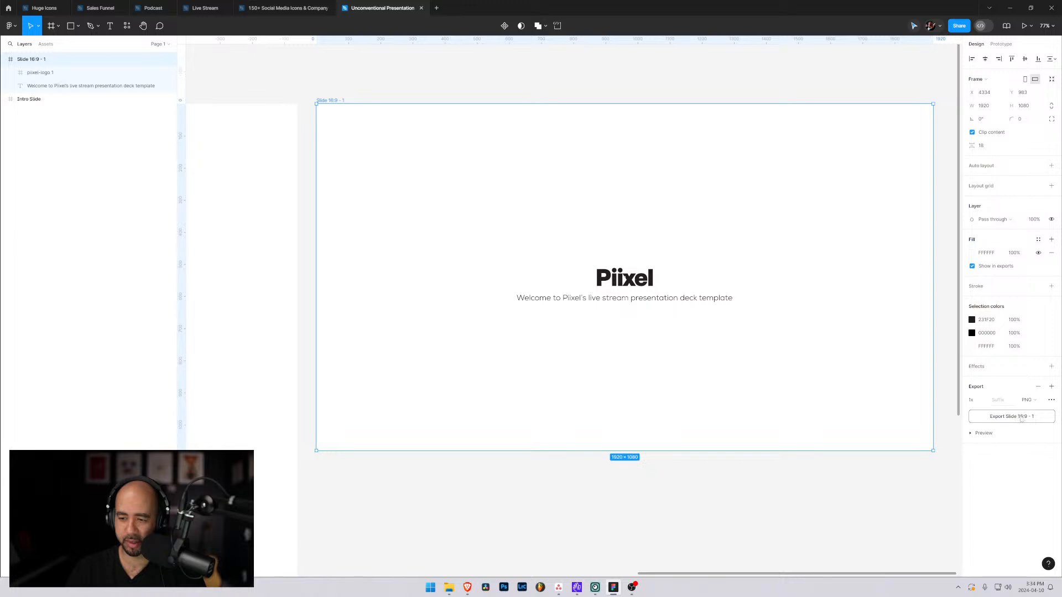
pyautogui.click(1027, 400)
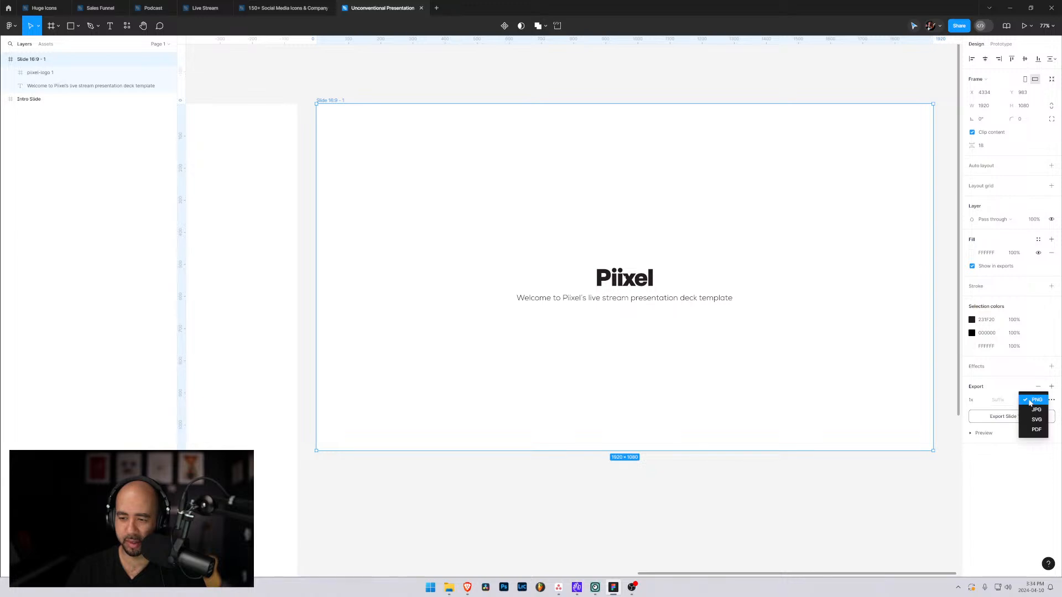
pyautogui.click(1036, 429)
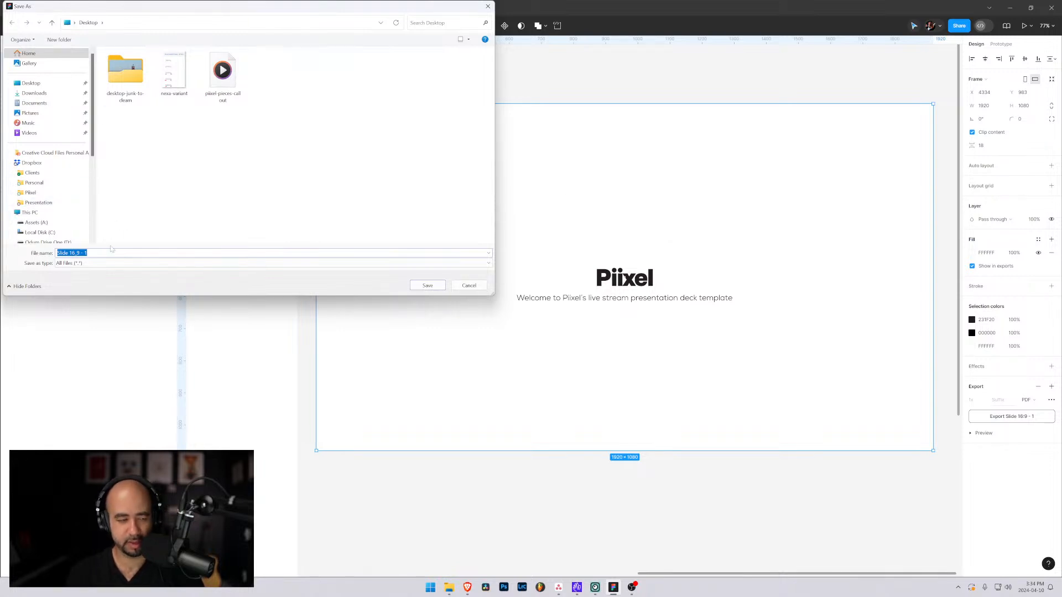
pyautogui.write('Demo')
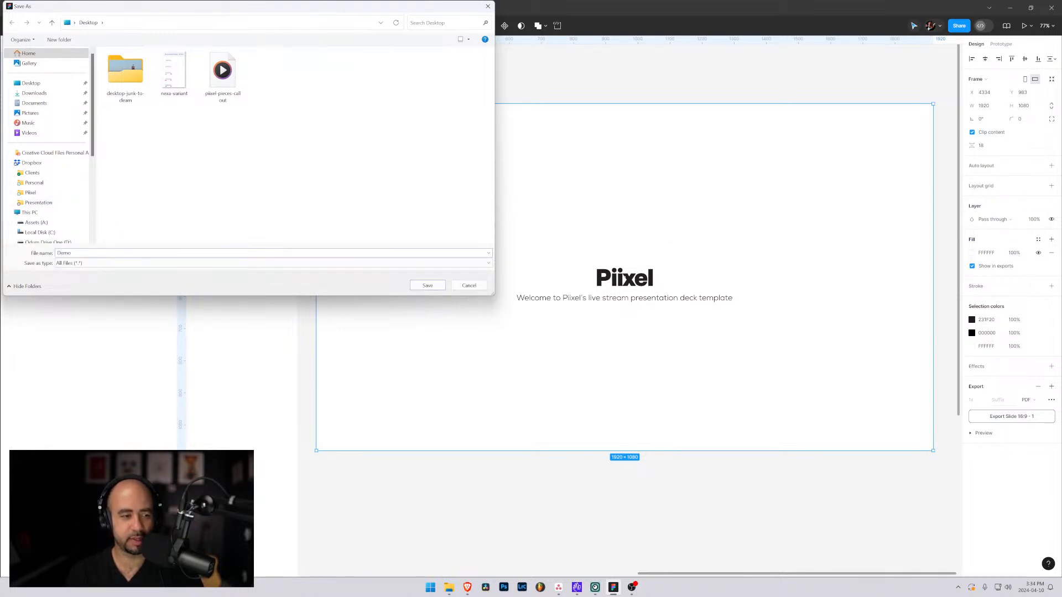
pyautogui.write(' Slide')
pyautogui.press('Return')
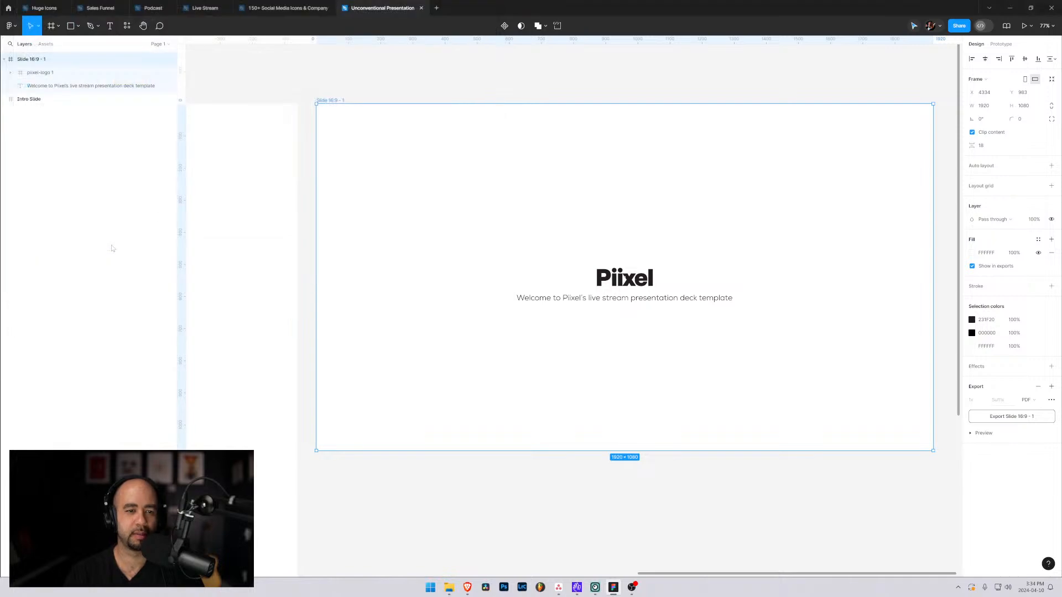
# Show the desktop and move the callout video and the Demo Slide PDF into the second column of icons.
pyautogui.click(1009, 8)
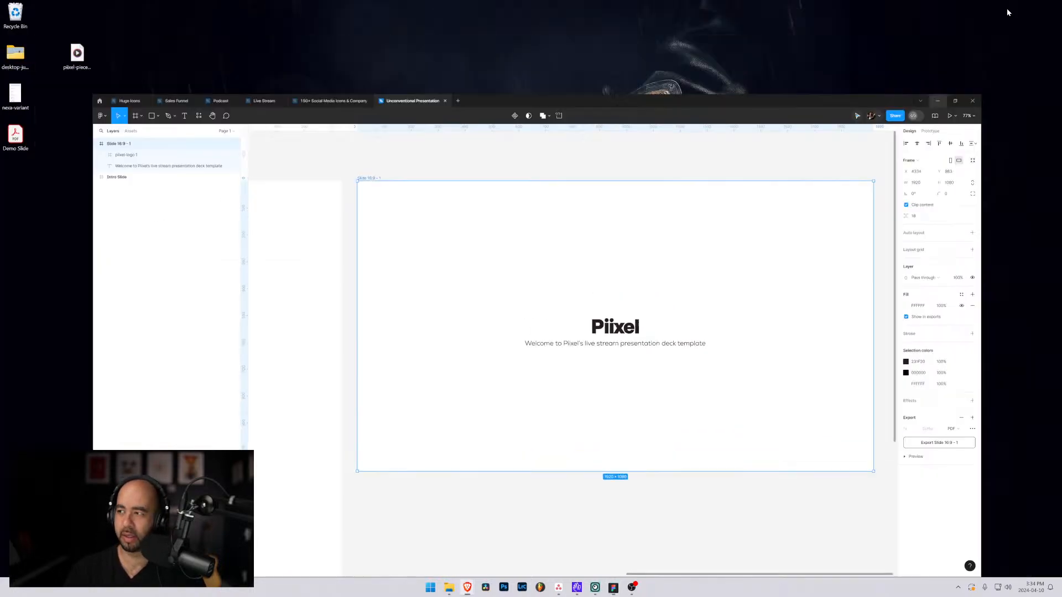
pyautogui.moveTo(77, 52); pyautogui.dragTo(47, 12)
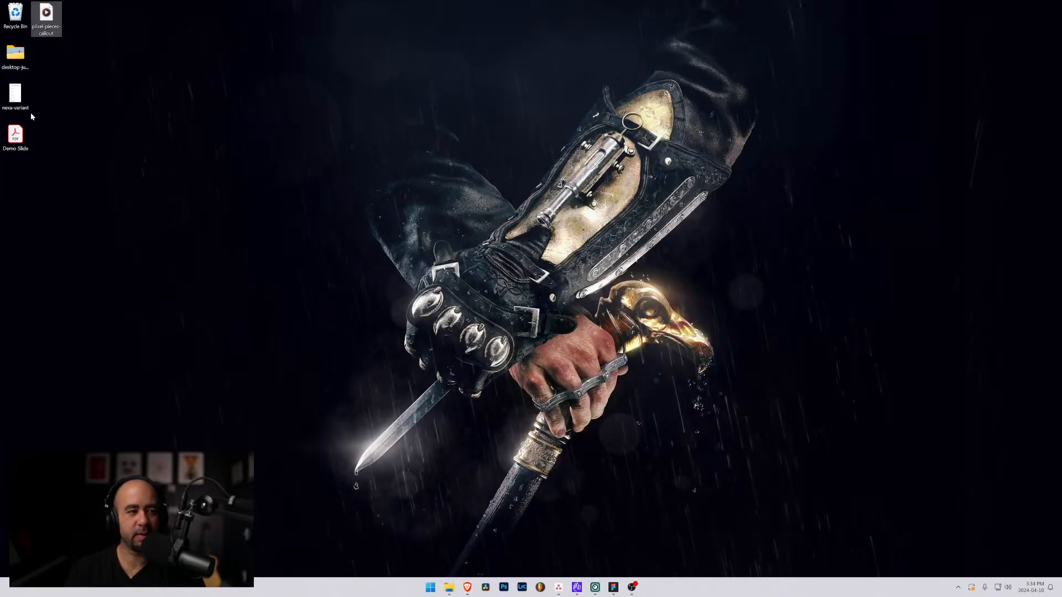
pyautogui.moveTo(16, 135); pyautogui.dragTo(51, 100)
# View the Demo Slide PDF in Acrobat's full screen mode and close it without saving changes.
pyautogui.doubleClick(49, 97)
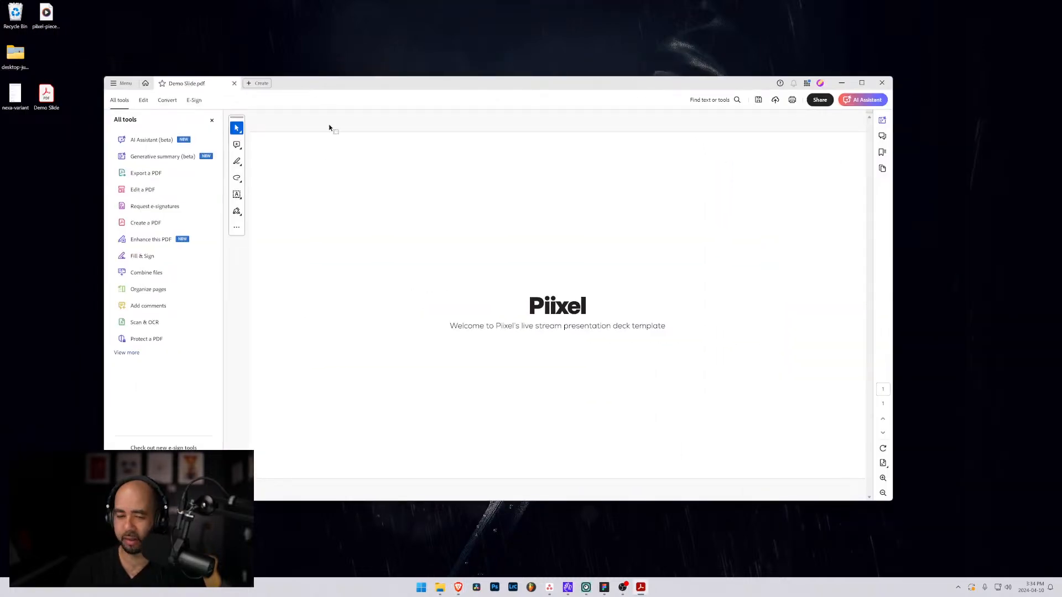
pyautogui.click(883, 463)
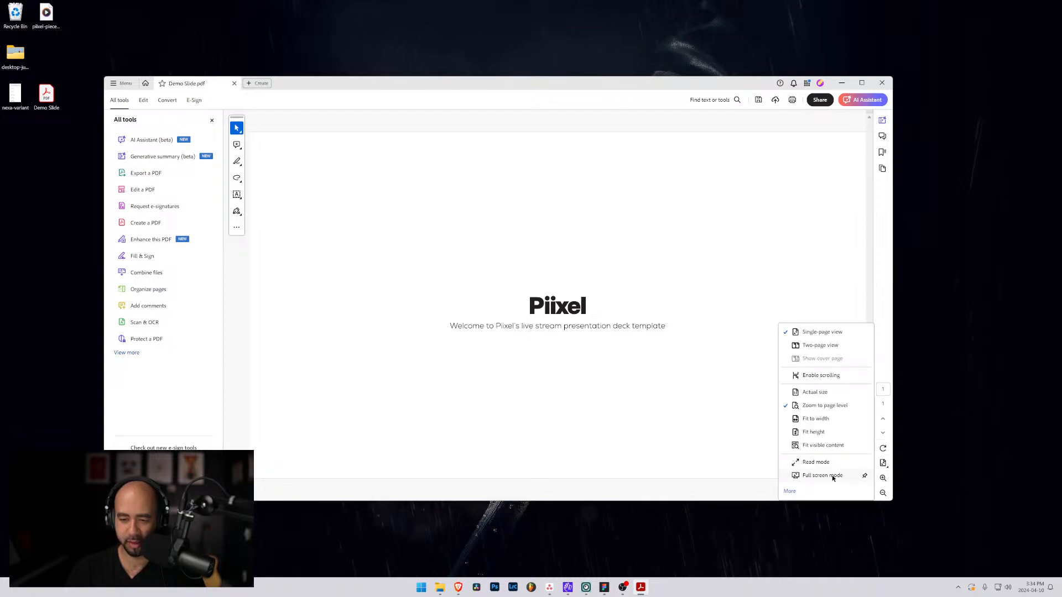
pyautogui.click(862, 474)
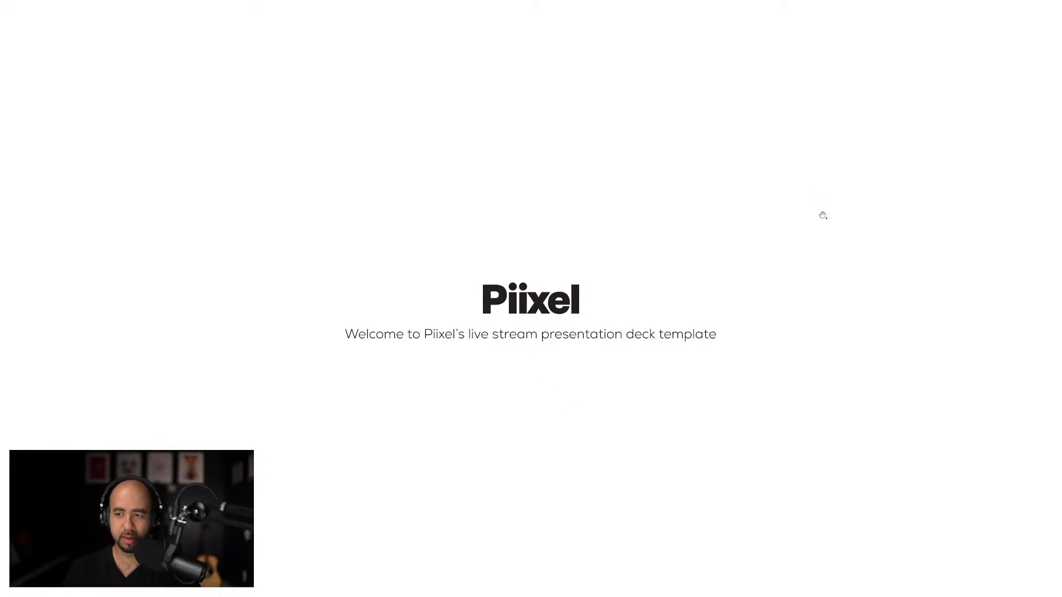
pyautogui.press('Escape')
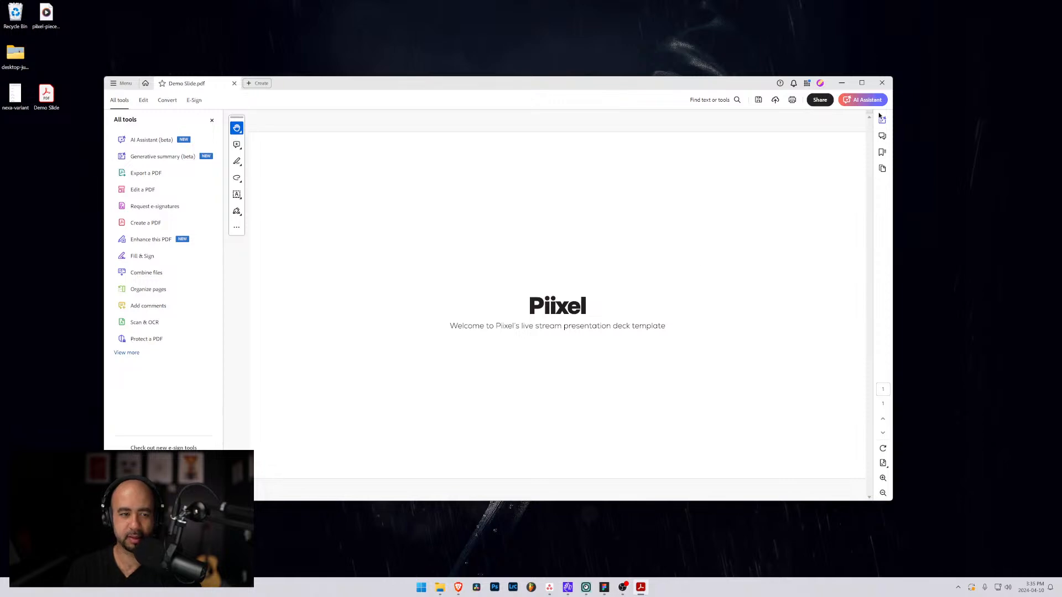
pyautogui.click(881, 82)
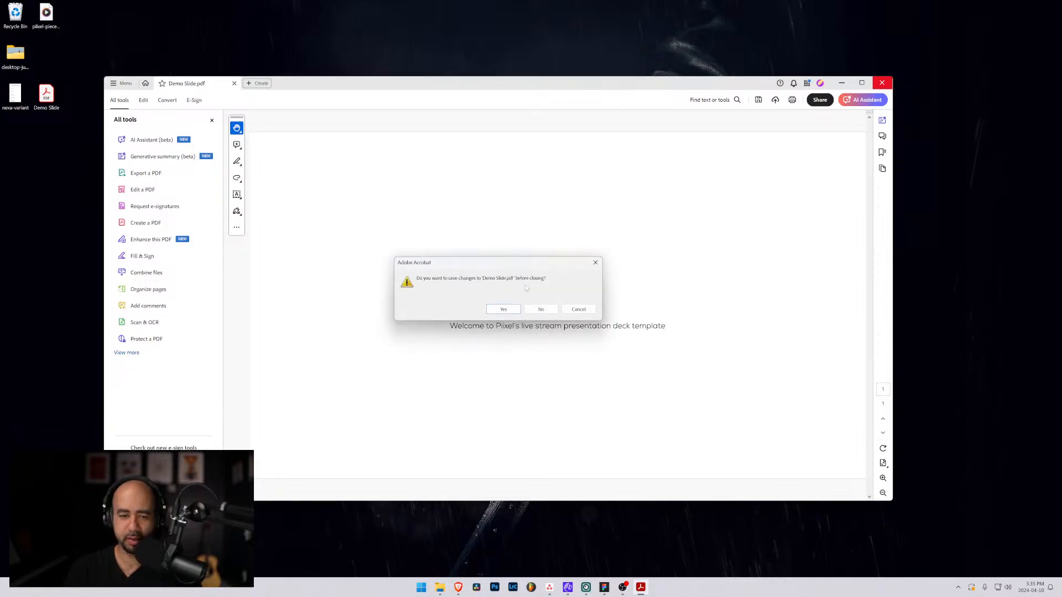
pyautogui.click(541, 311)
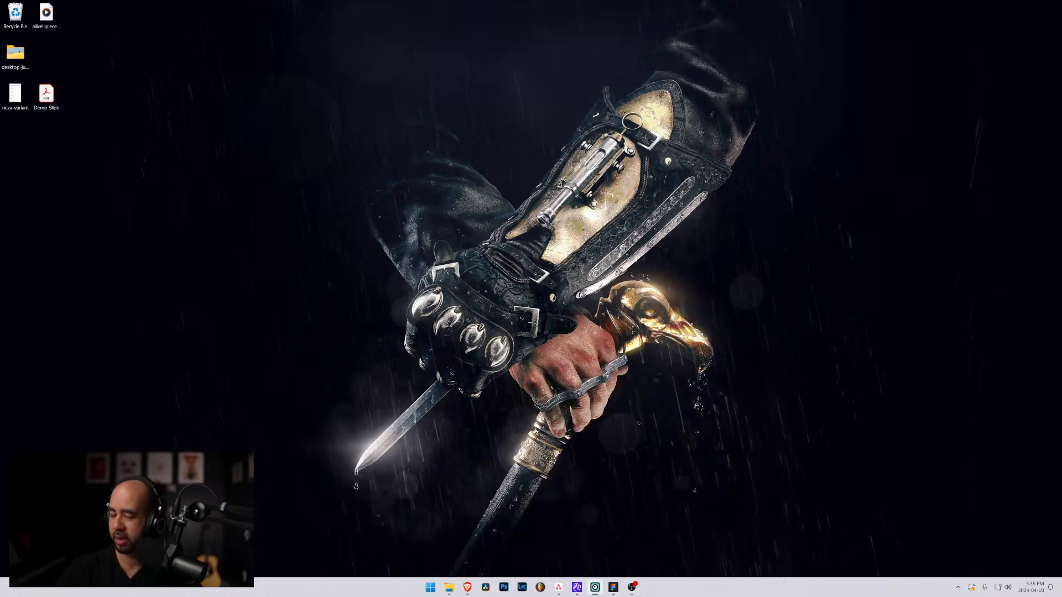
# Switch back to Figma and copy the Piixel logo from the Slide 16:9 - 1 frame onto the Intro Slide frame.
pyautogui.click(613, 587)
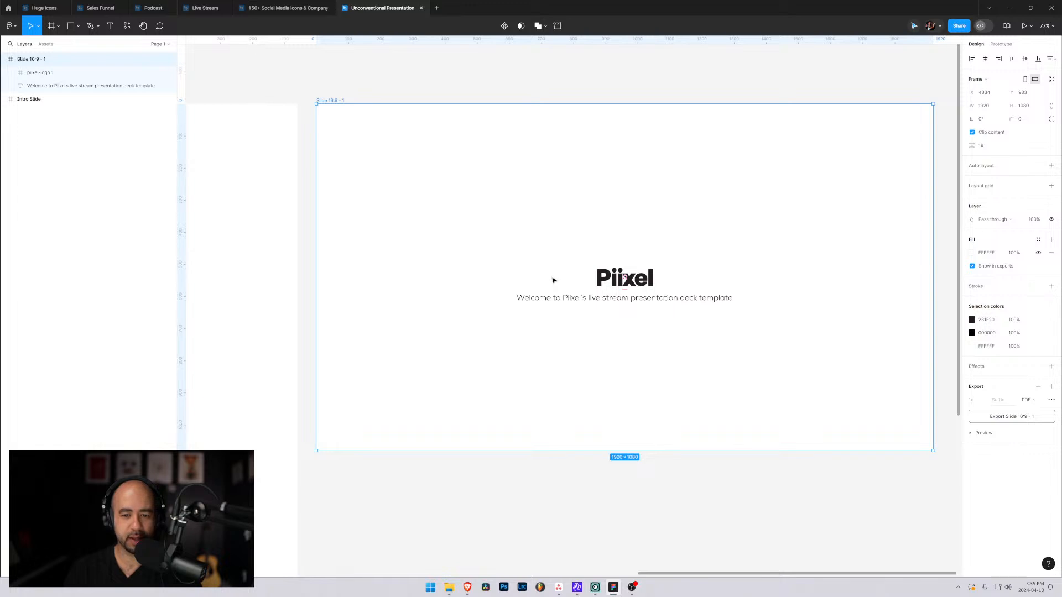
pyautogui.scroll(-3, 551, 280)
pyautogui.scroll(-5, 502, 282)
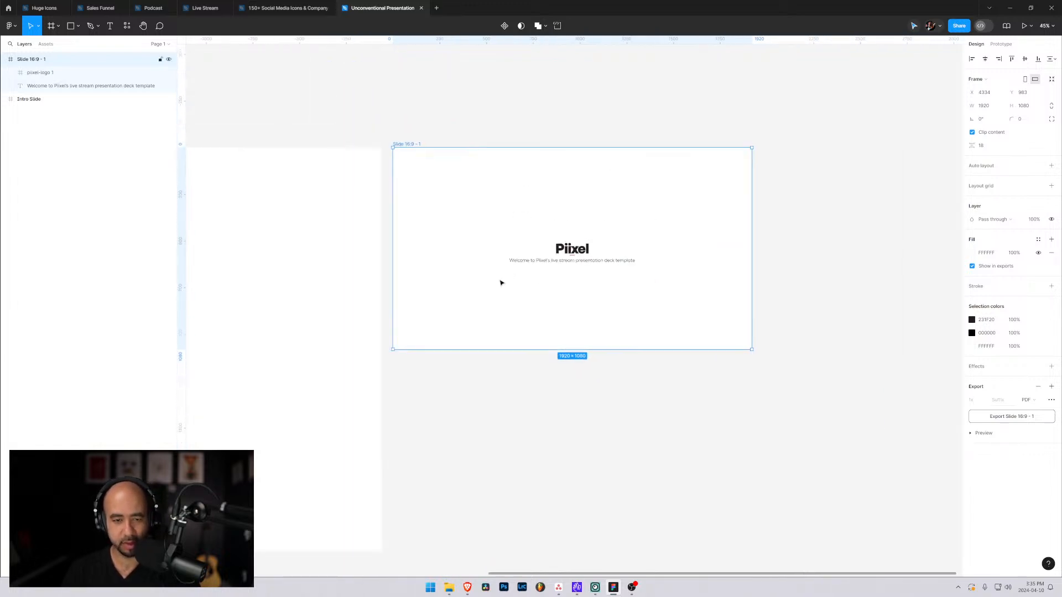
pyautogui.moveTo(287, 323); pyautogui.dragTo(542, 294)
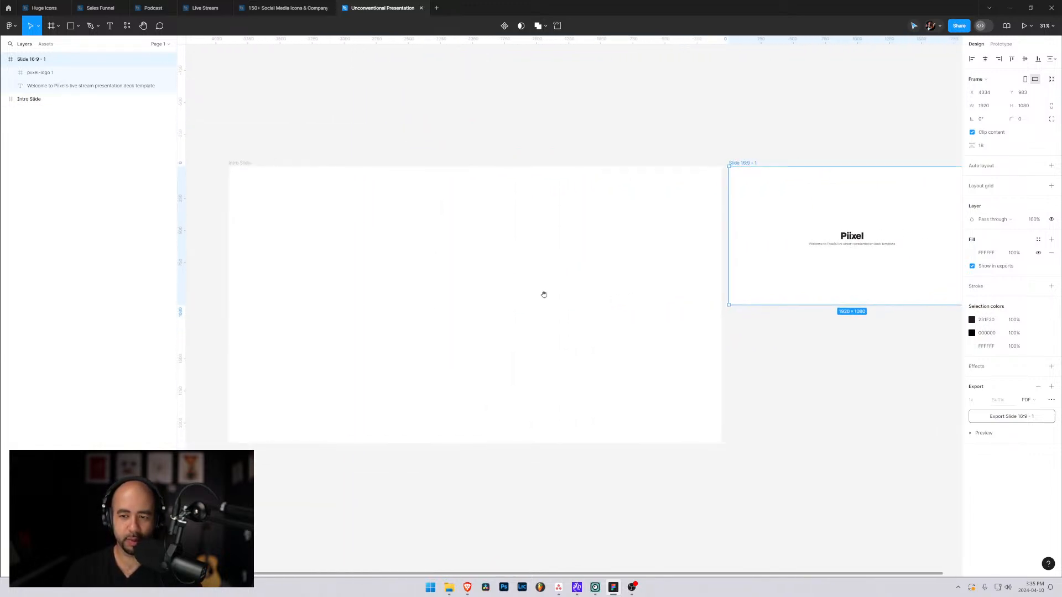
pyautogui.click(847, 237)
pyautogui.moveTo(849, 238); pyautogui.dragTo(451, 302)
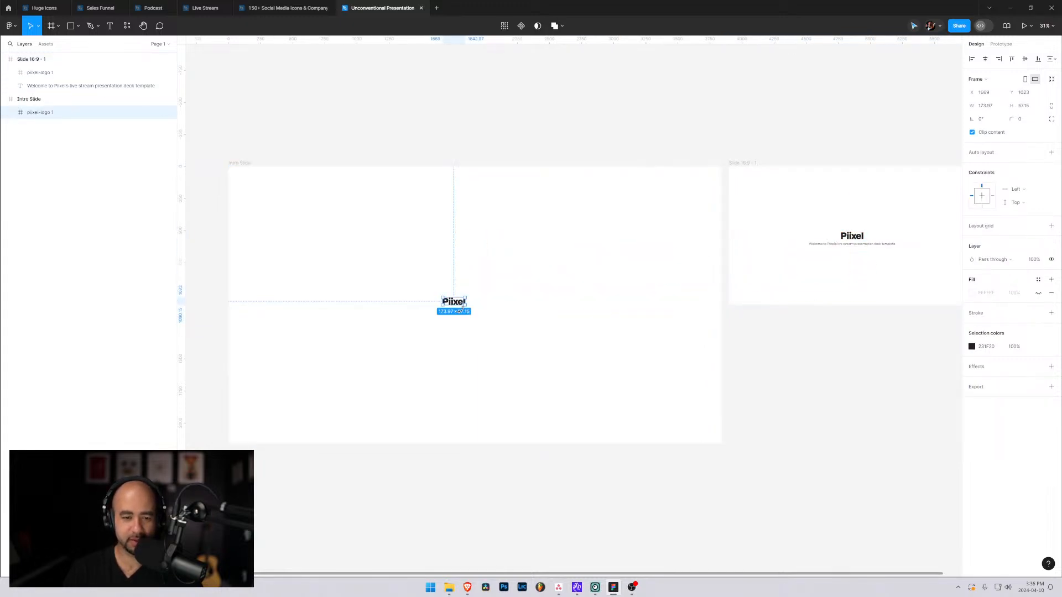
# Double the copied logo's width with its proportions constrained and center the logo on the Intro Slide frame.
pyautogui.click(555, 302)
pyautogui.click(455, 303)
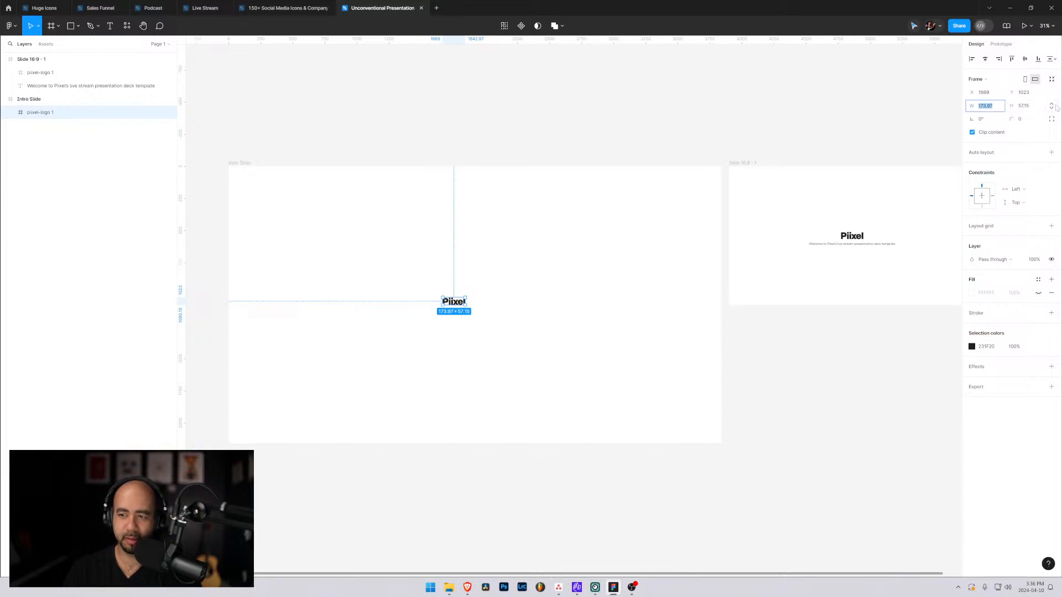
pyautogui.click(999, 110)
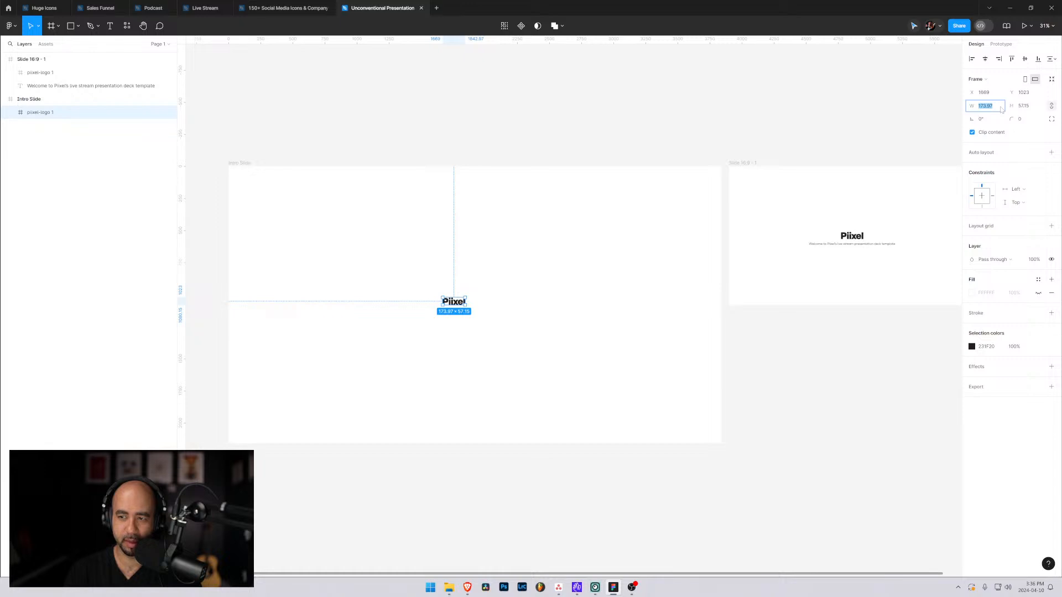
pyautogui.click(1000, 108)
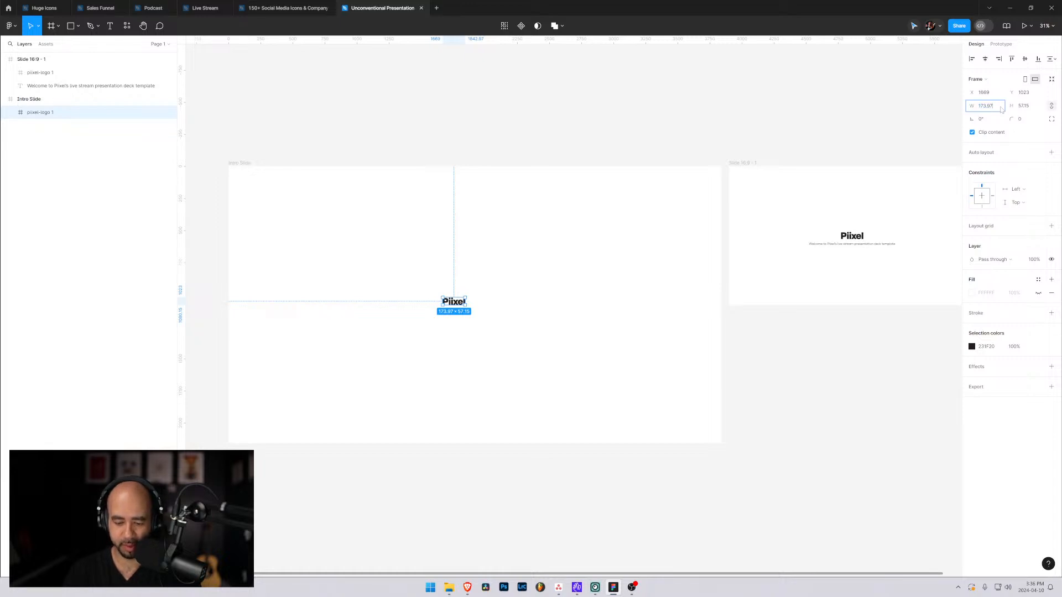
pyautogui.write('*2')
pyautogui.press('Return')
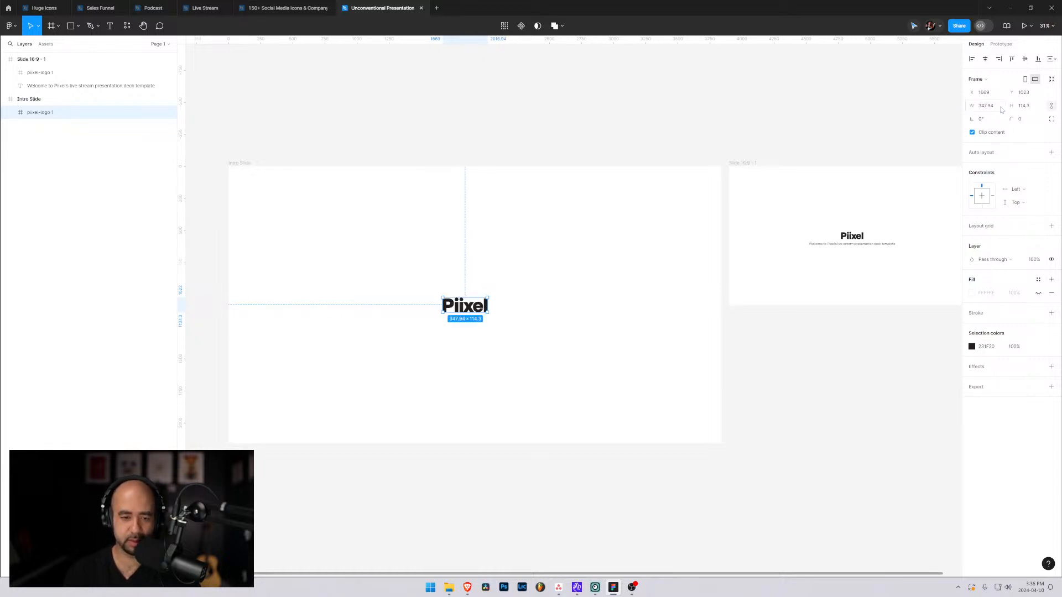
pyautogui.moveTo(469, 311)
pyautogui.mouseDown()
pyautogui.moveTo(452, 310)
pyautogui.moveTo(481, 309)
pyautogui.mouseUp()
# Copy the welcome text from the Slide 16:9 - 1 frame to below the logo on the Intro Slide frame.
pyautogui.click(810, 243)
pyautogui.moveTo(827, 244); pyautogui.dragTo(449, 329)
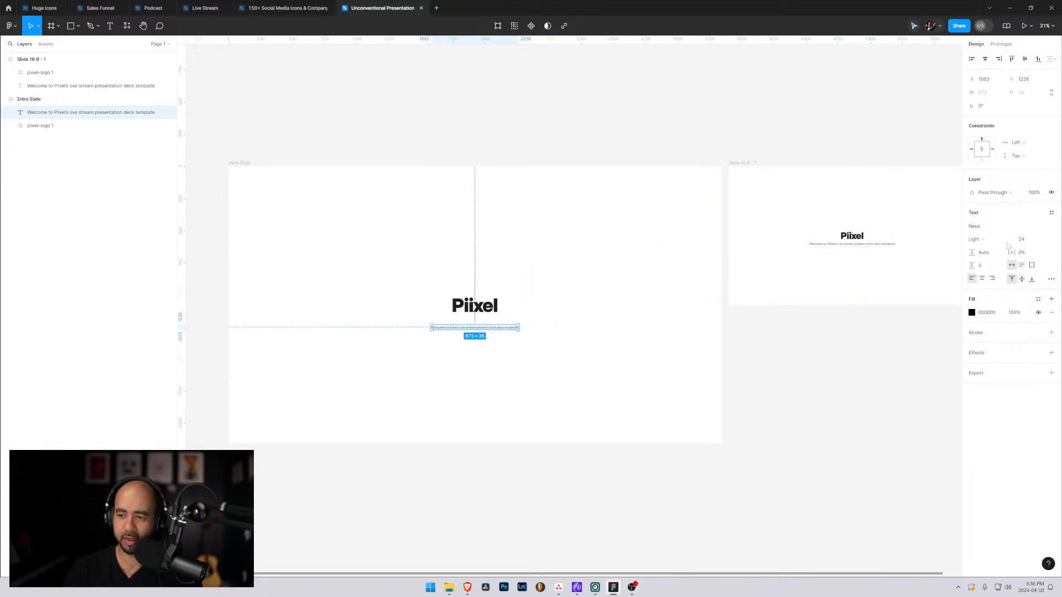
# Set the copied welcome text's font size to 48 and center the line closely beneath the logo.
pyautogui.click(1026, 241)
pyautogui.write('48')
pyautogui.press('Return')
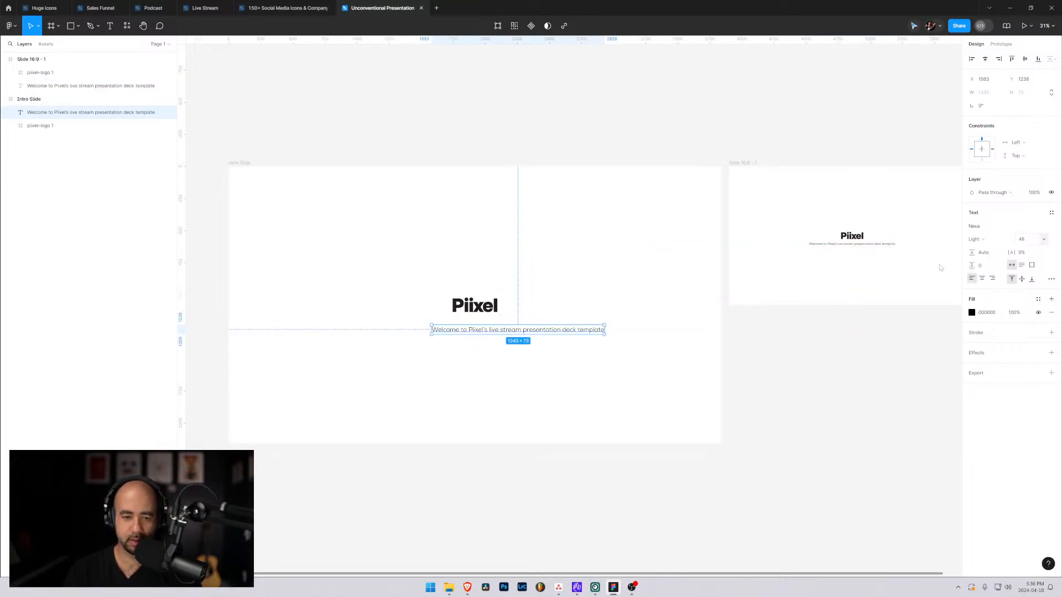
pyautogui.moveTo(479, 333); pyautogui.dragTo(435, 326)
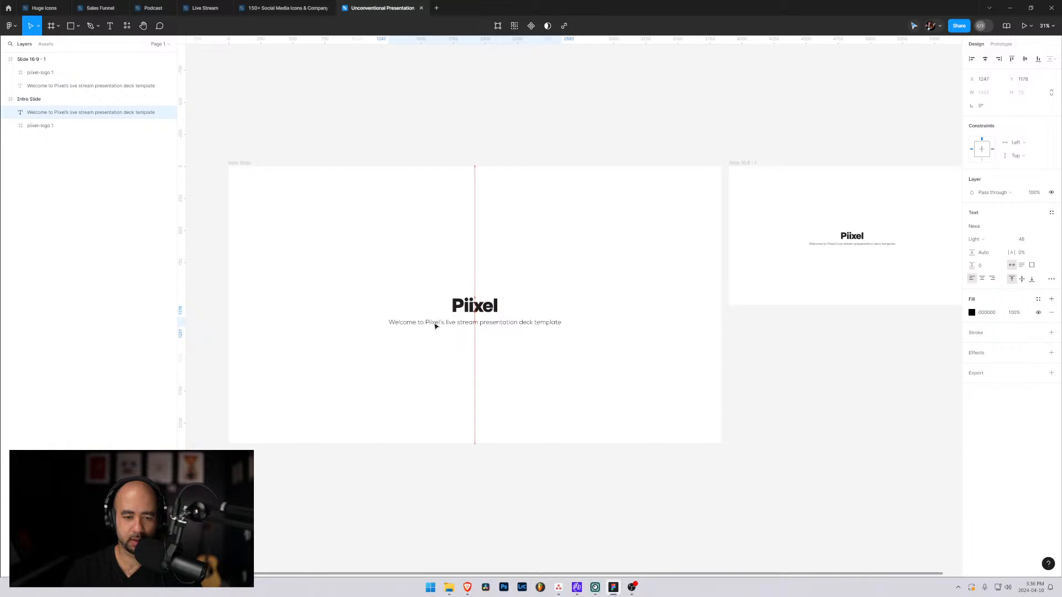
pyautogui.click(636, 347)
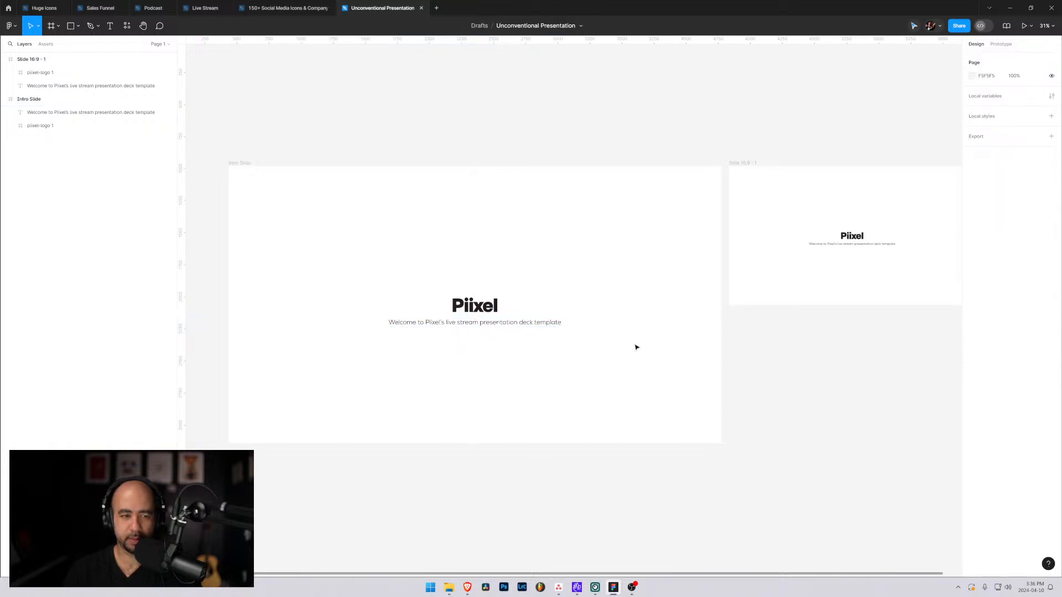
# Collapse the Intro Slide layer and export that frame as a PDF to the desktop with the file name Intro Slide 4k.
pyautogui.click(29, 99)
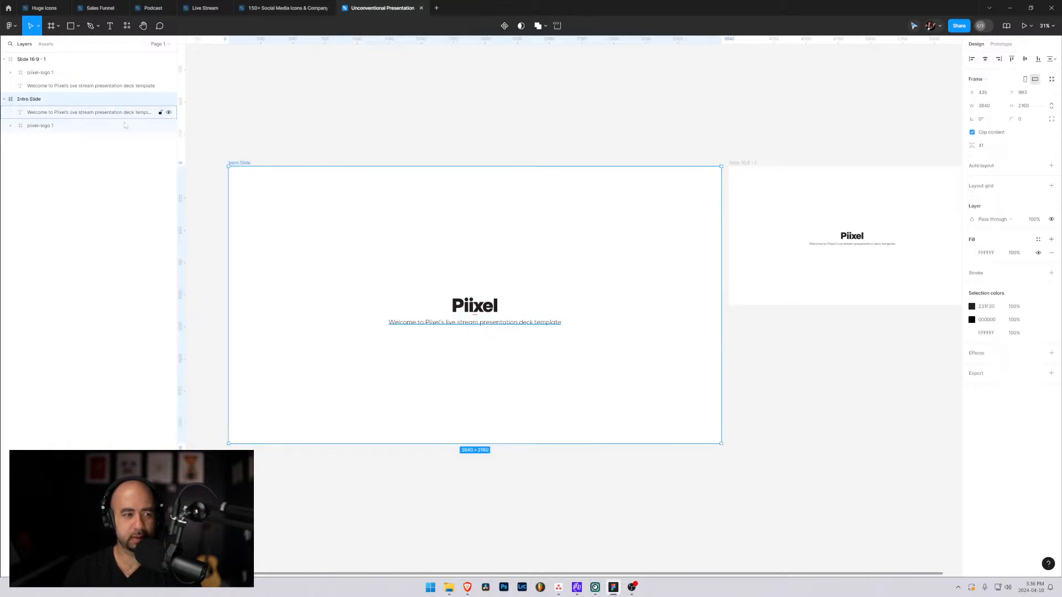
pyautogui.hotkey('alt', 'Tab')
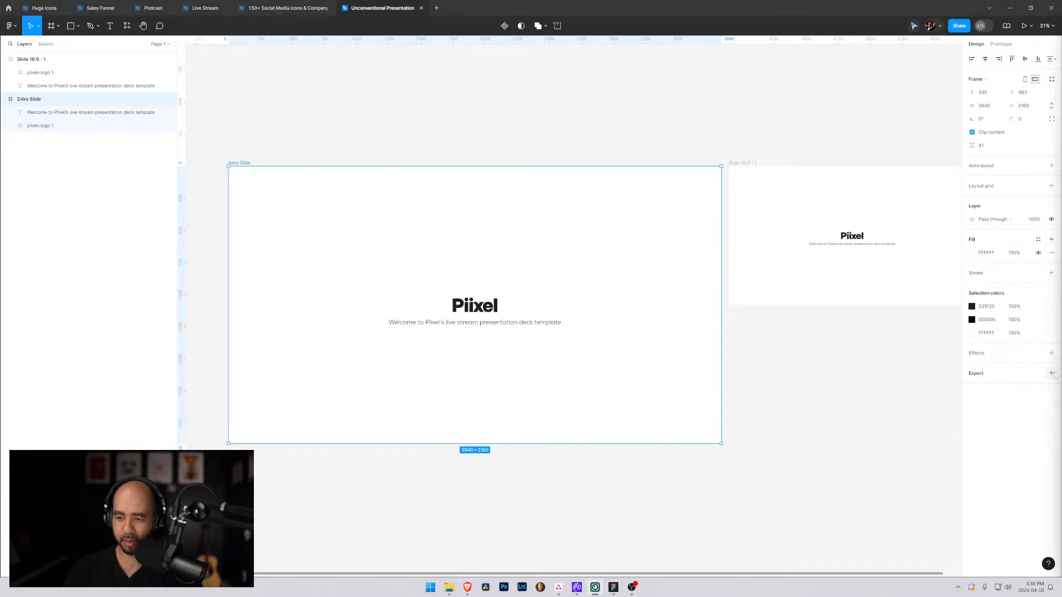
pyautogui.hotkey('alt', 'Tab')
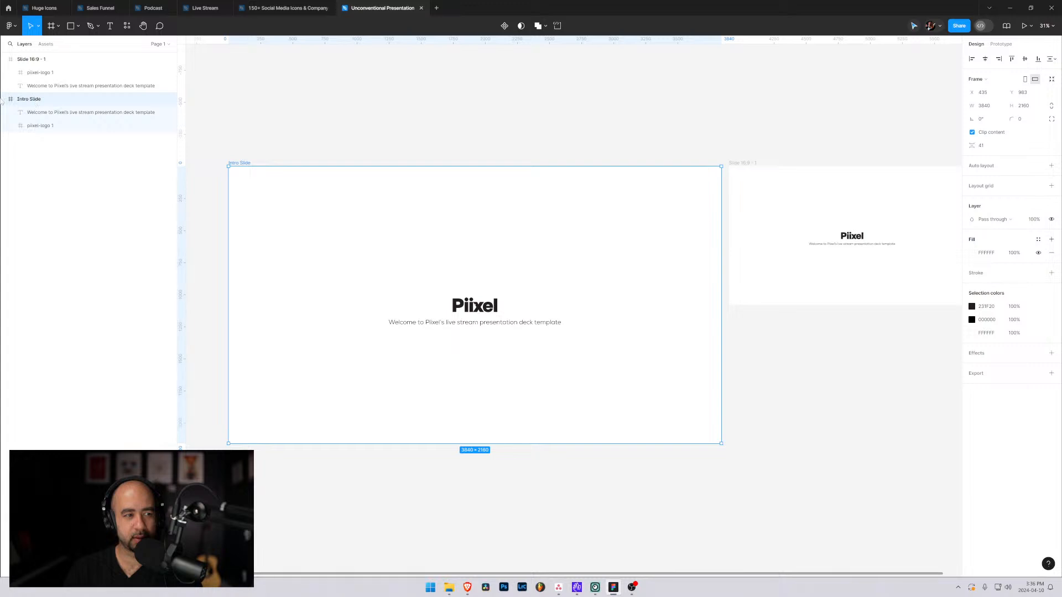
pyautogui.click(4, 100)
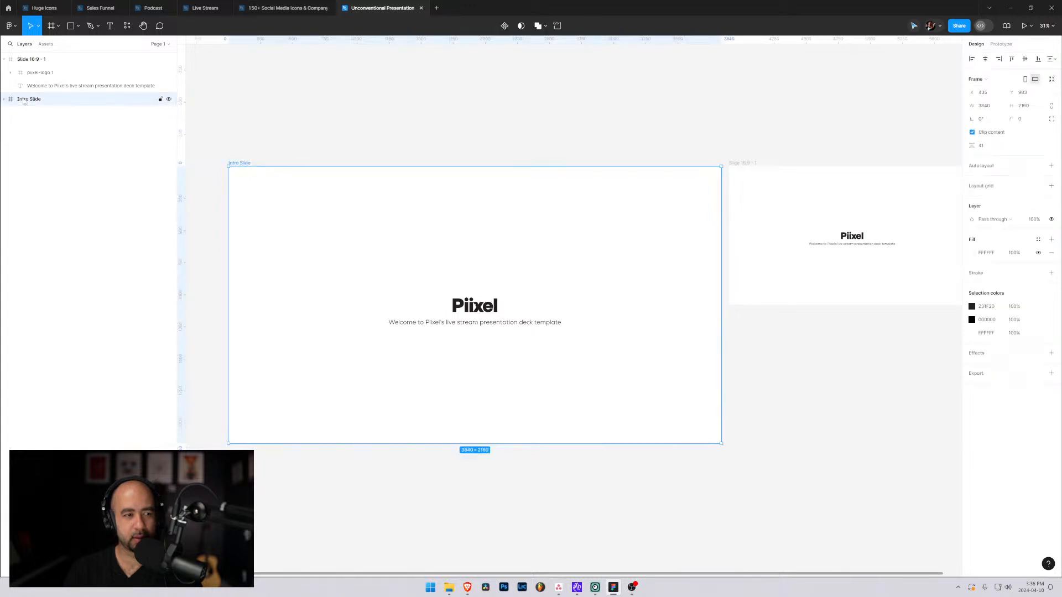
pyautogui.click(1050, 372)
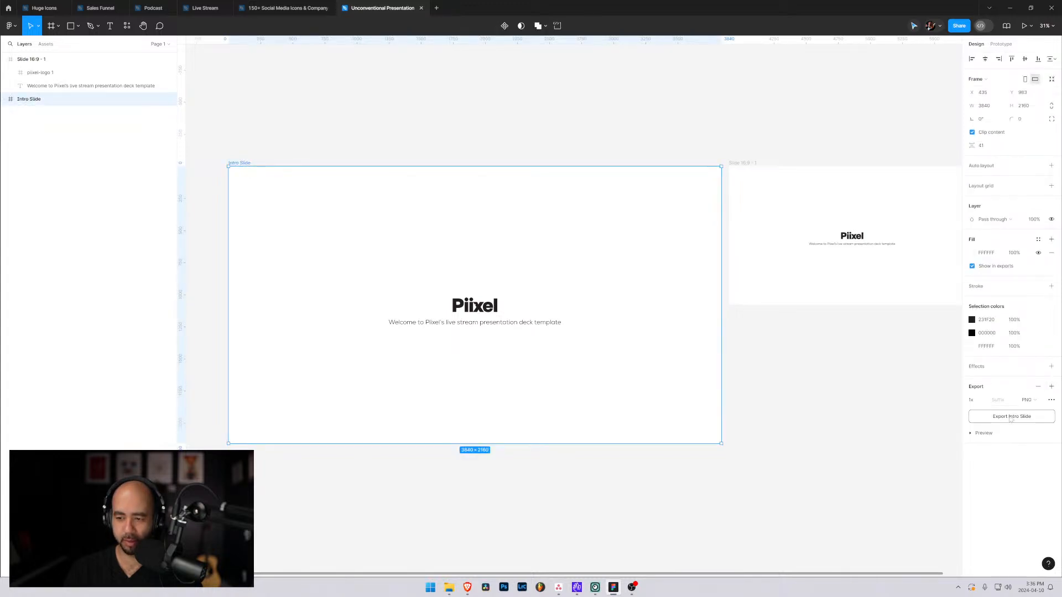
pyautogui.click(1041, 400)
pyautogui.click(1032, 430)
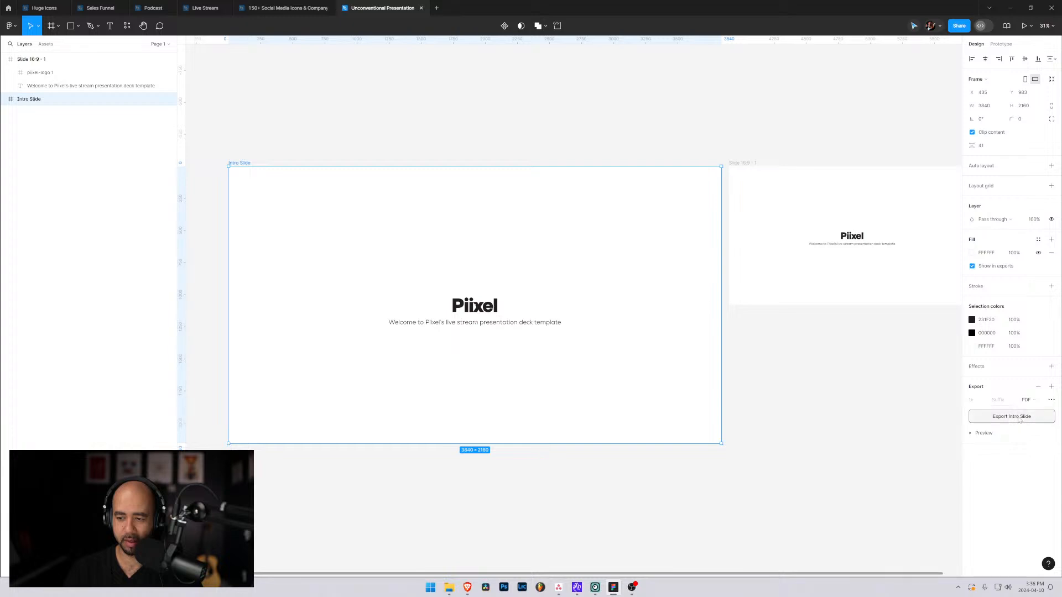
pyautogui.click(1011, 417)
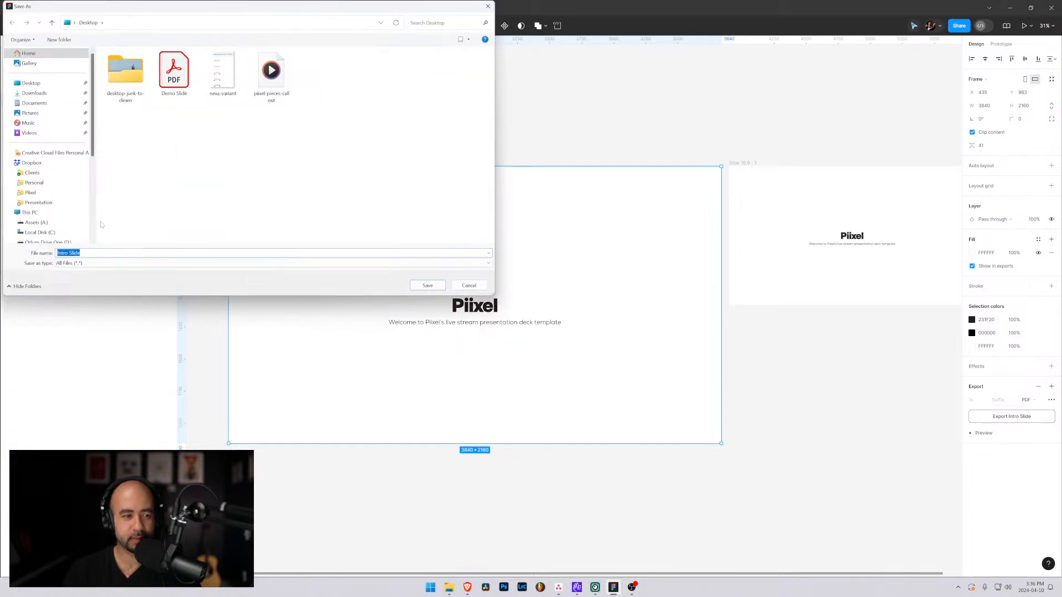
pyautogui.press('Right')
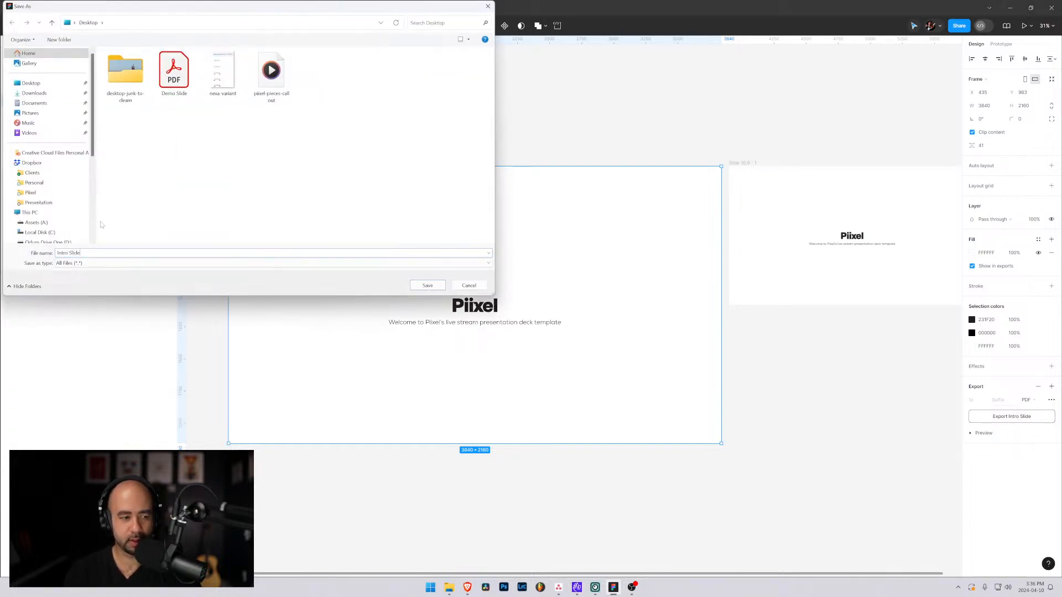
pyautogui.press('Return')
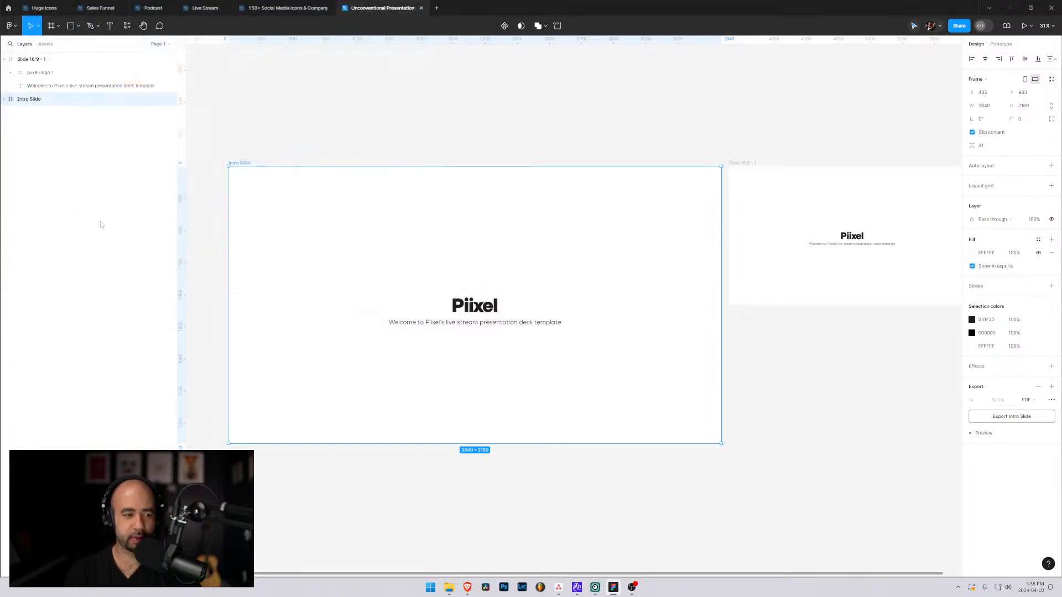
# Open the Intro Slide 4k PDF from the desktop in Acrobat and view it in full screen mode.
pyautogui.click(1008, 8)
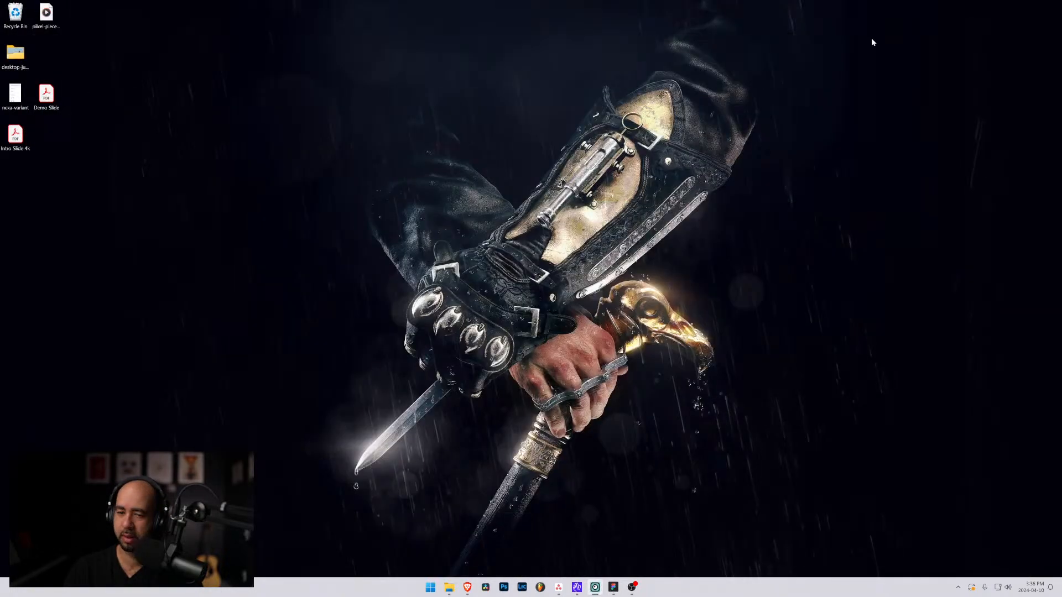
pyautogui.doubleClick(15, 136)
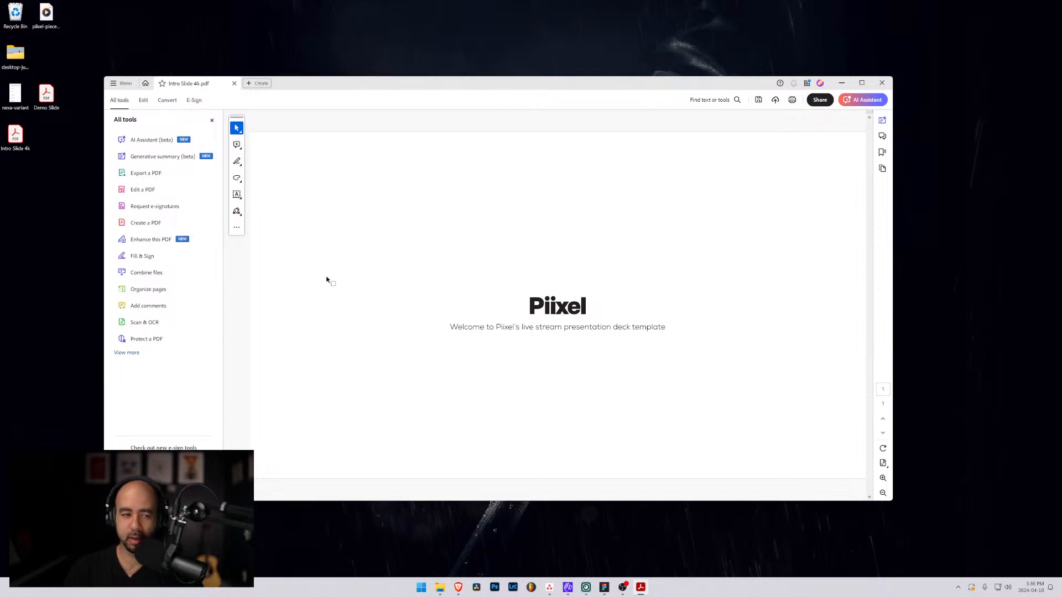
pyautogui.click(883, 464)
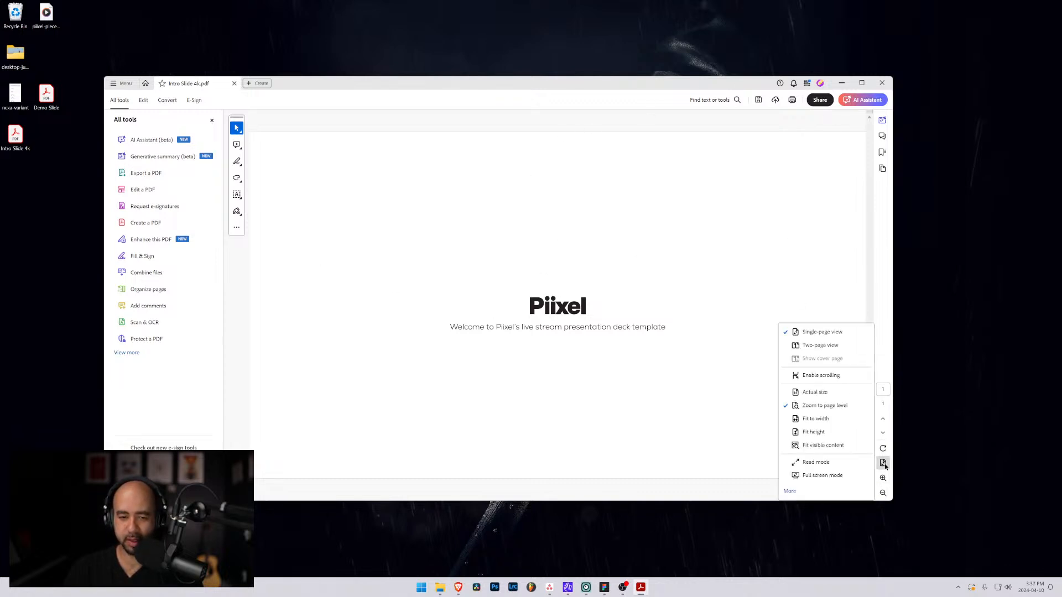
pyautogui.click(822, 476)
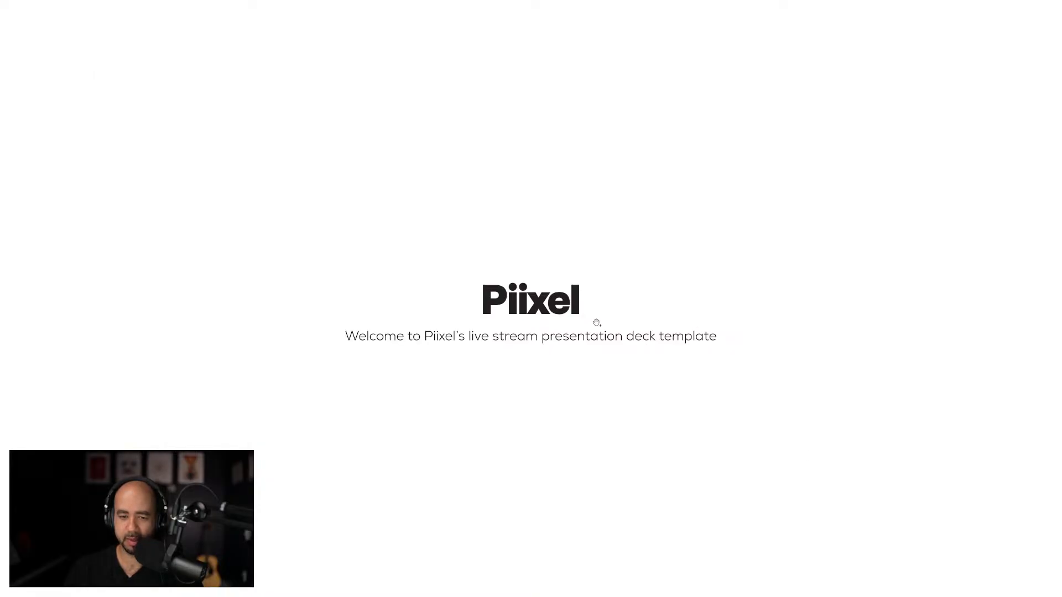
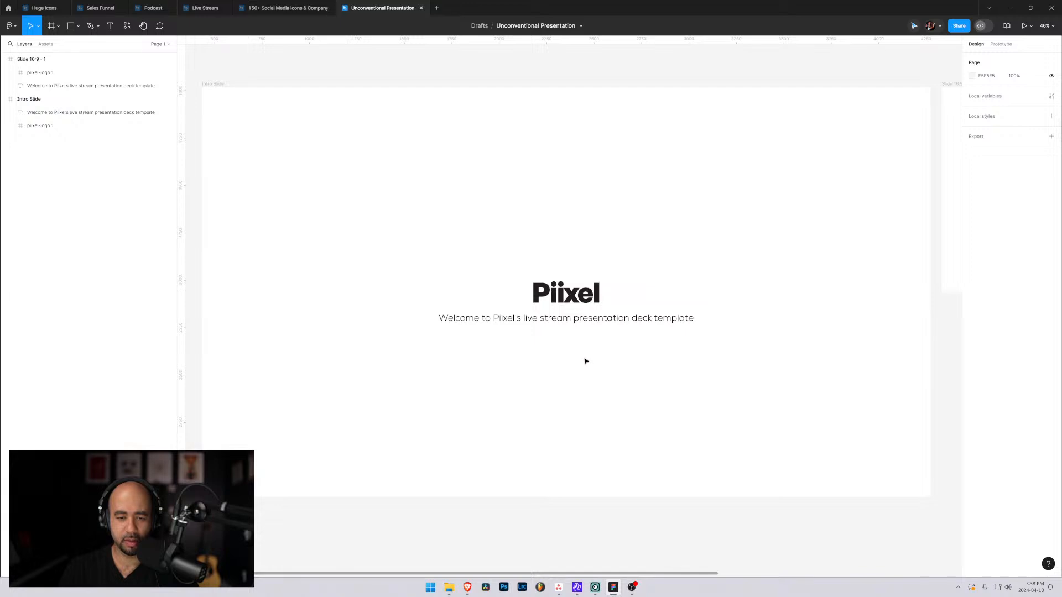
# Switch to the browser, bring it over the slide and open the Nexa font family from the MyFonts results.
pyautogui.click(580, 319)
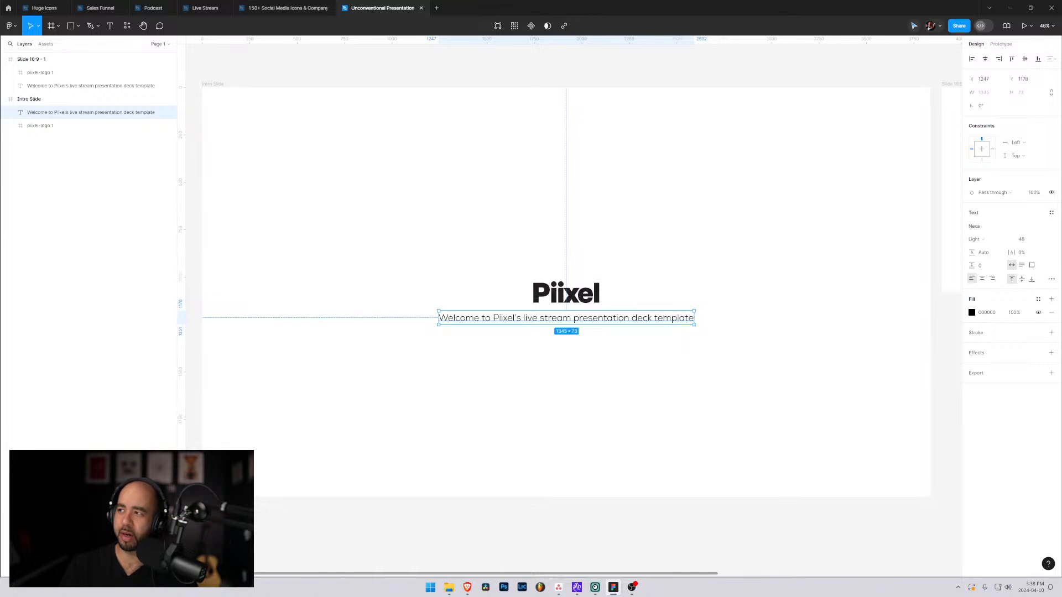
pyautogui.hotkey('alt', 'Tab')
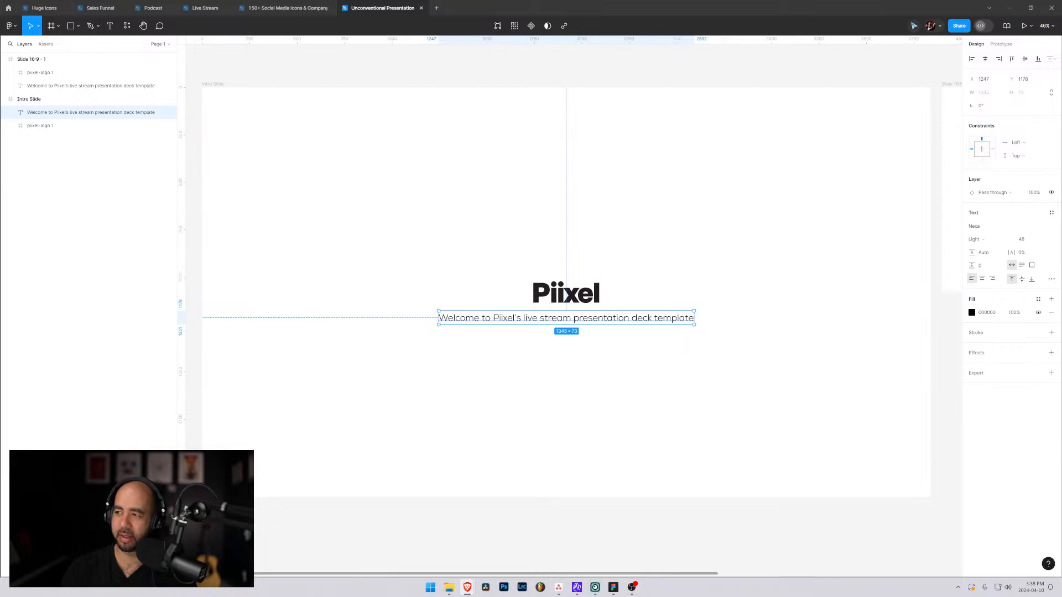
pyautogui.moveTo(1061, 177); pyautogui.dragTo(471, 49)
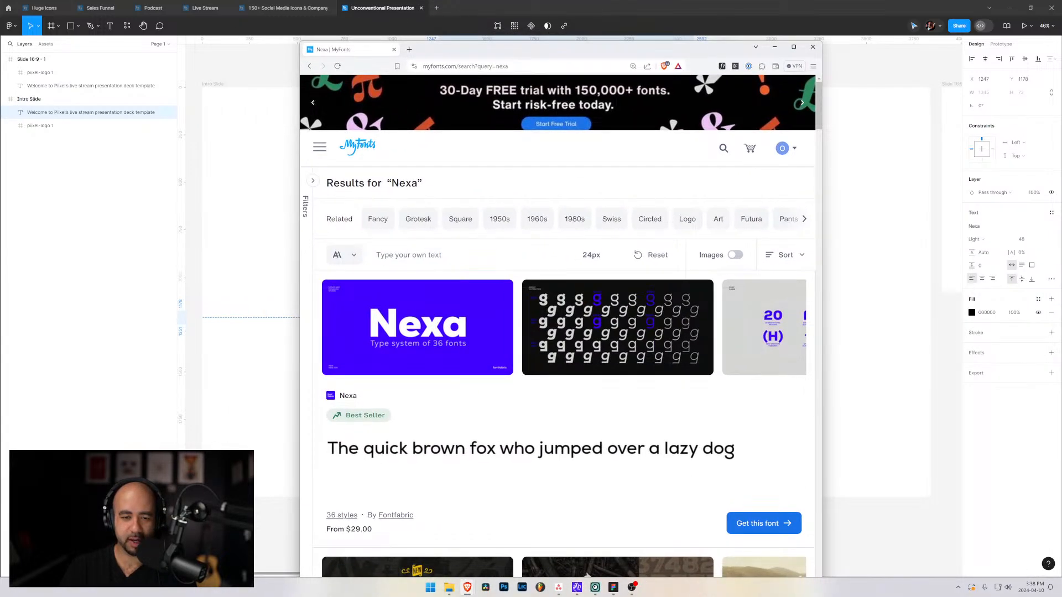
pyautogui.moveTo(822, 285); pyautogui.dragTo(977, 286)
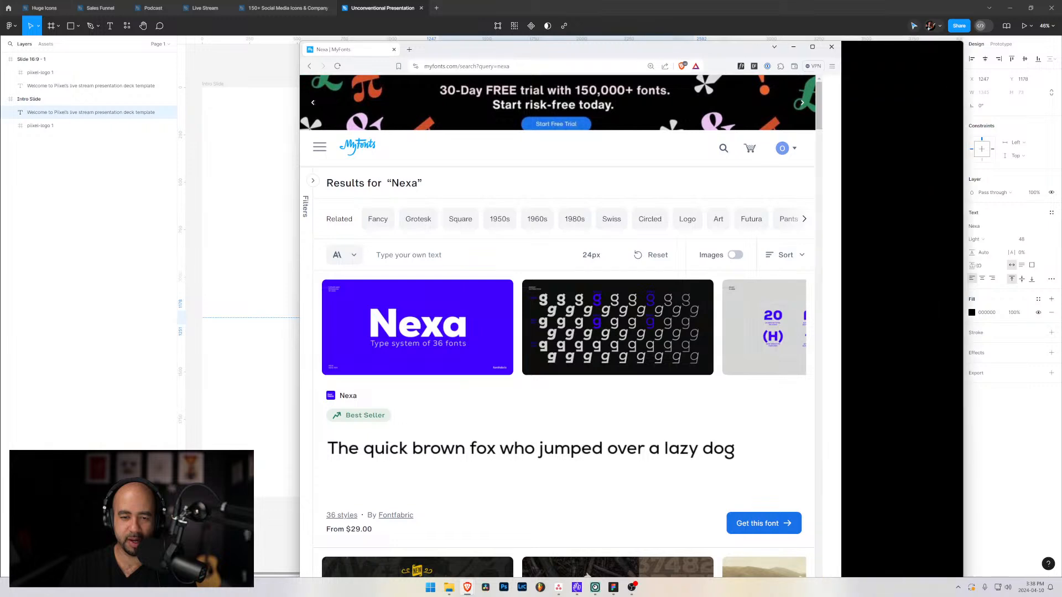
pyautogui.click(426, 370)
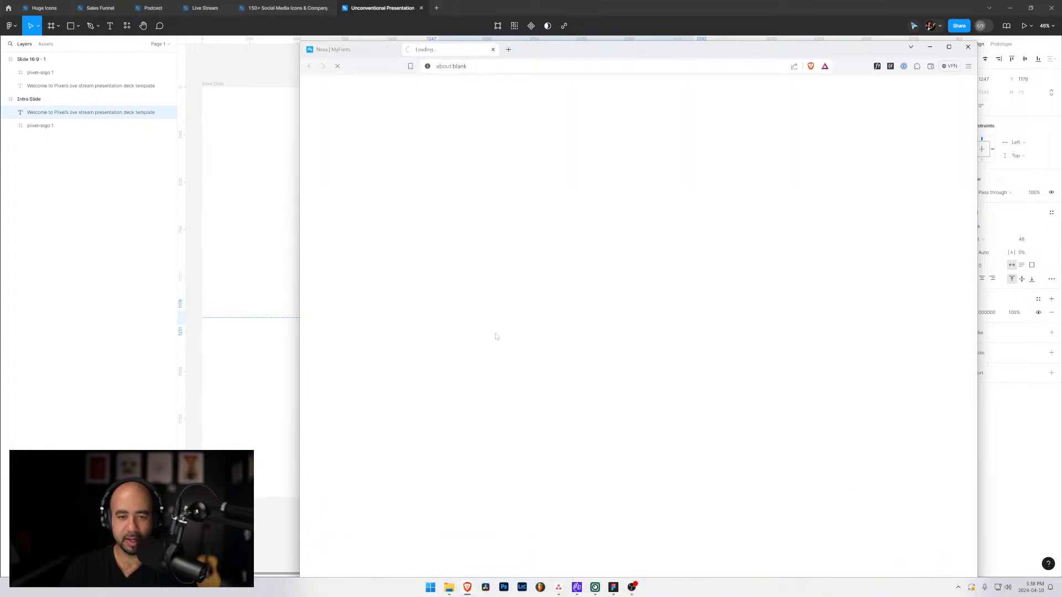
# Look through the Nexa Complete Family styles and prices on the font page, and move the browser off the slide.
pyautogui.scroll(-2, 551, 313)
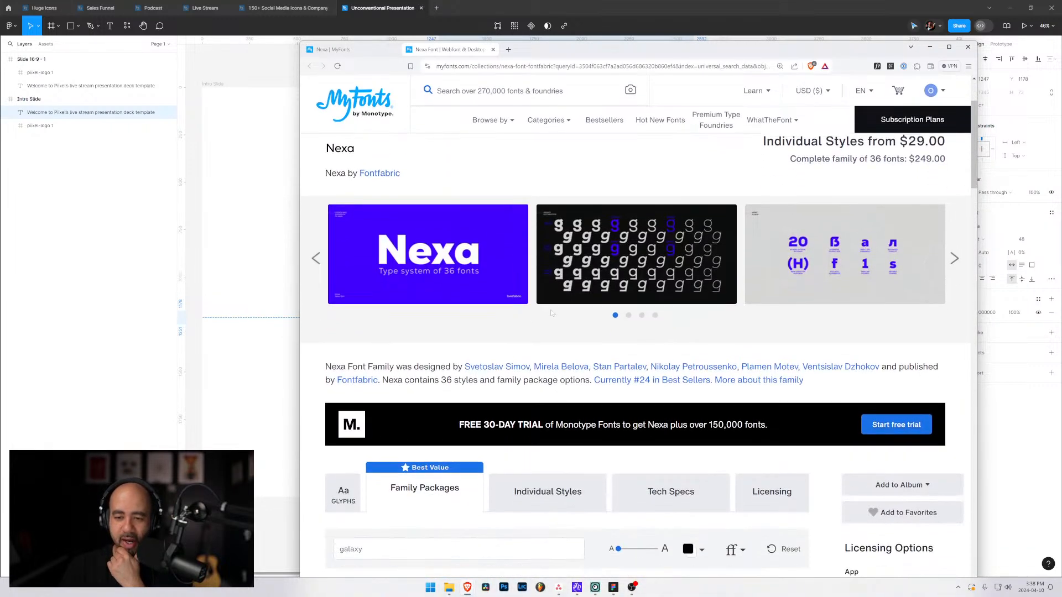
pyautogui.scroll(-6, 614, 296)
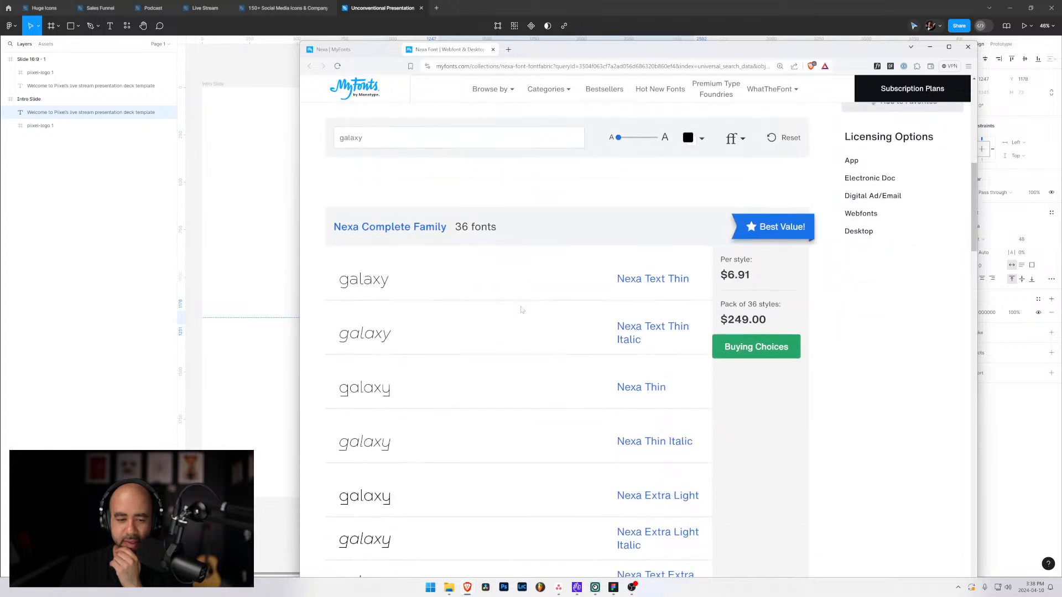
pyautogui.scroll(-3, 389, 381)
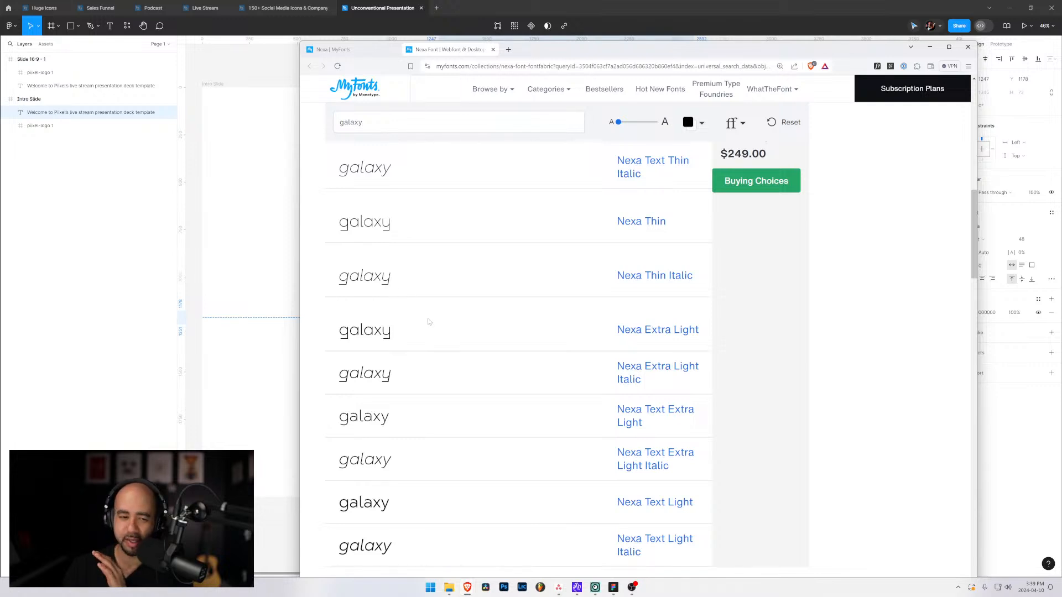
pyautogui.scroll(-3, 429, 323)
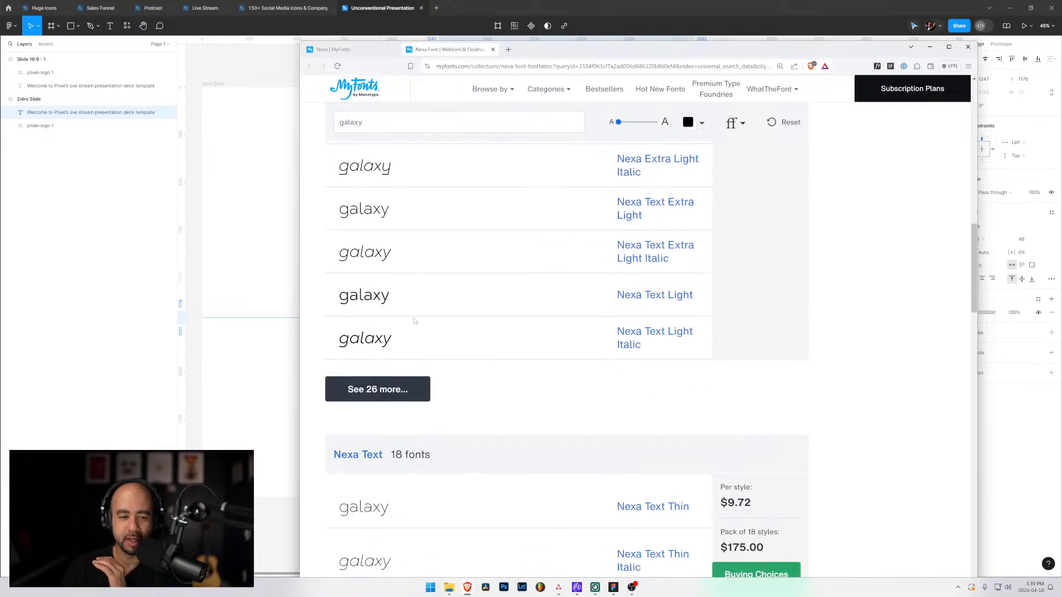
pyautogui.scroll(3, 414, 321)
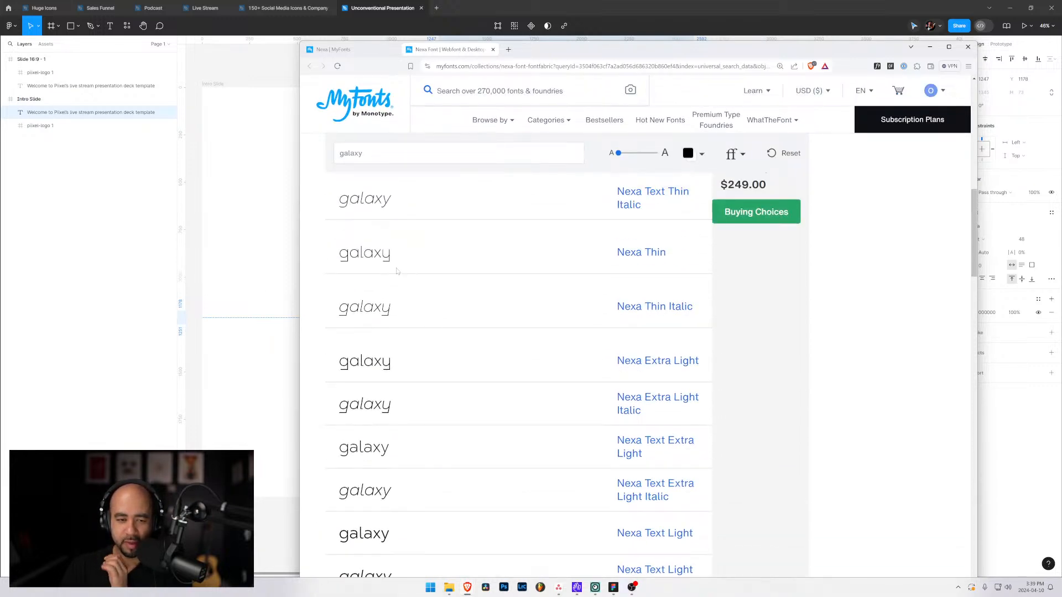
pyautogui.scroll(3, 362, 275)
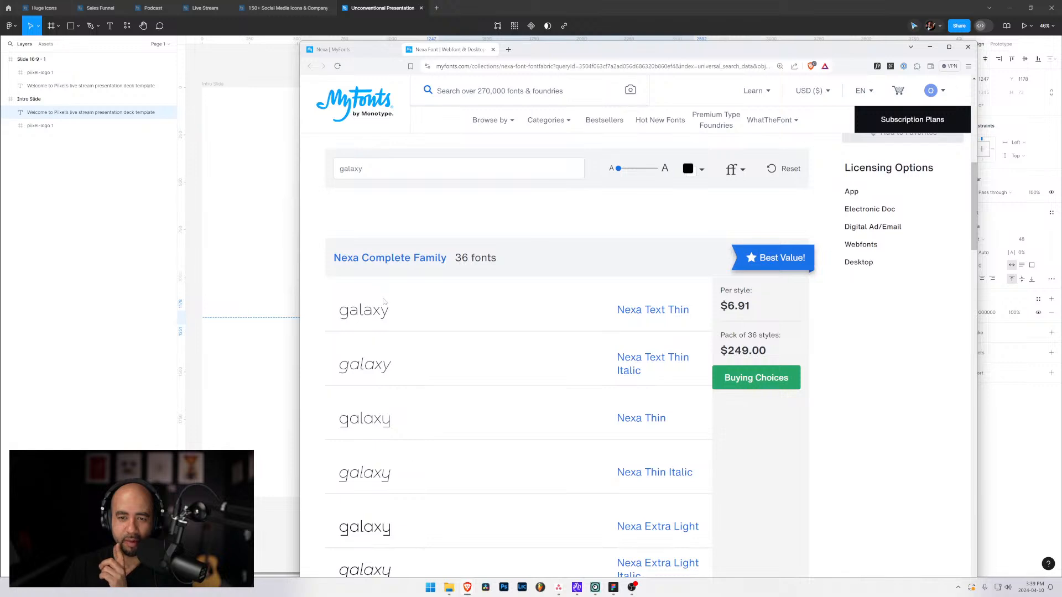
pyautogui.scroll(2, 384, 301)
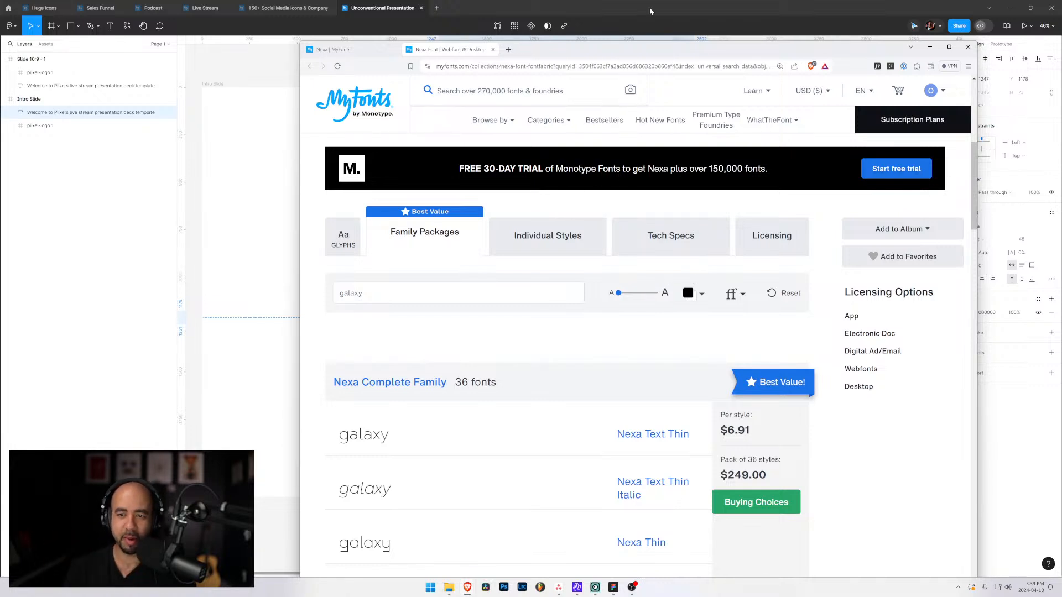
pyautogui.moveTo(652, 50); pyautogui.dragTo(1061, 131)
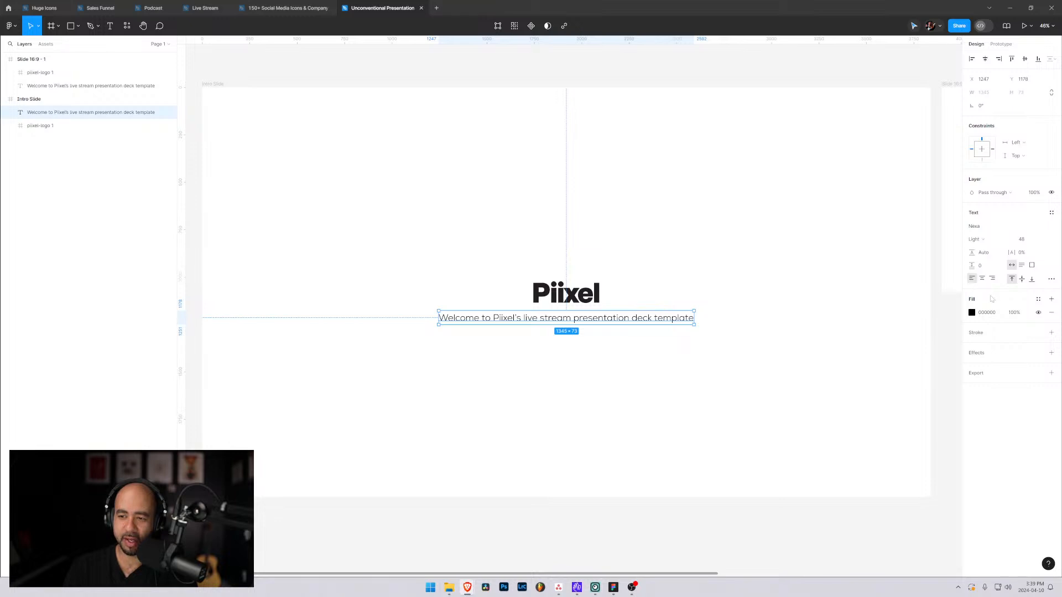
# Check the font and weight choices for the Intro Slide's welcome text, keeping it in Nexa Light.
pyautogui.click(982, 226)
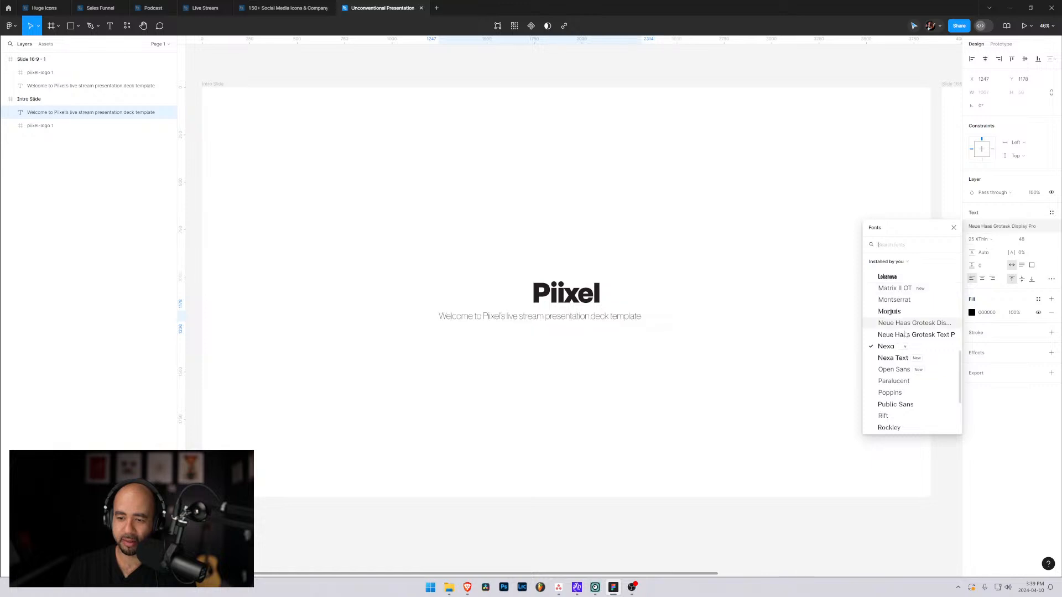
pyautogui.click(890, 346)
pyautogui.click(1008, 239)
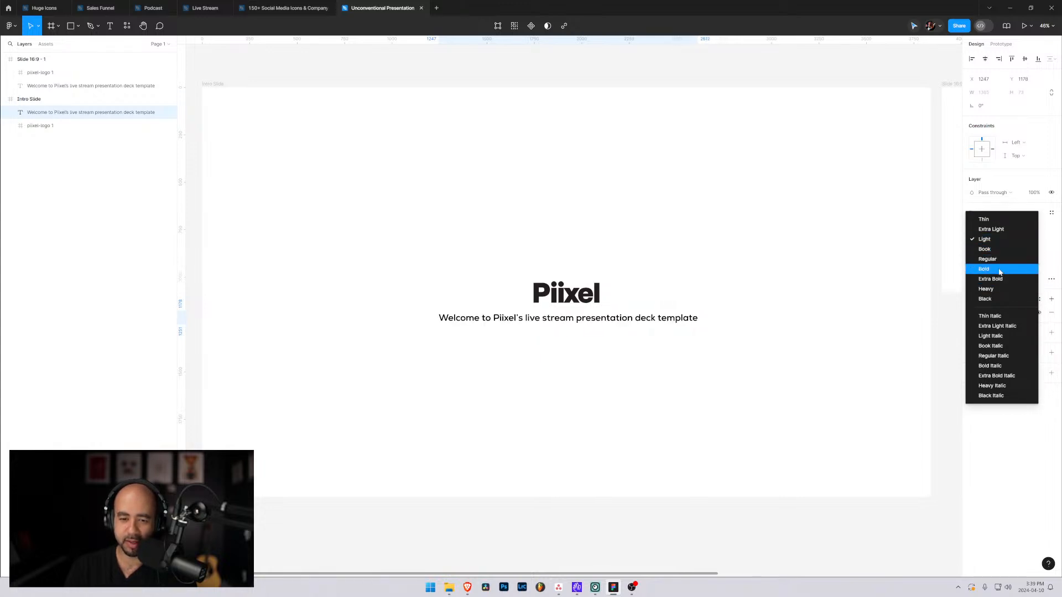
pyautogui.click(1013, 175)
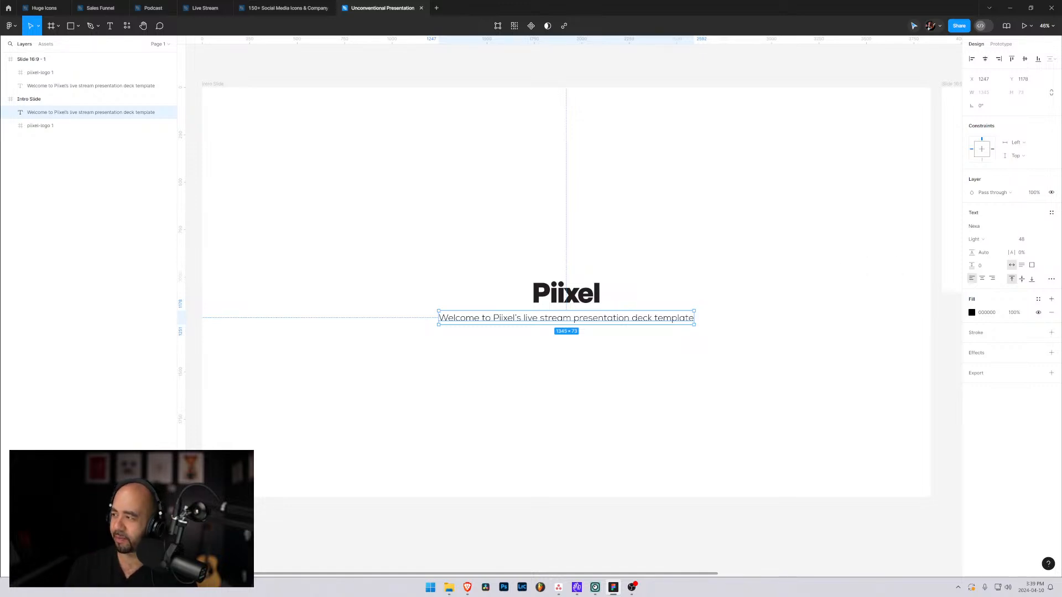
pyautogui.hotkey('alt', 'Tab')
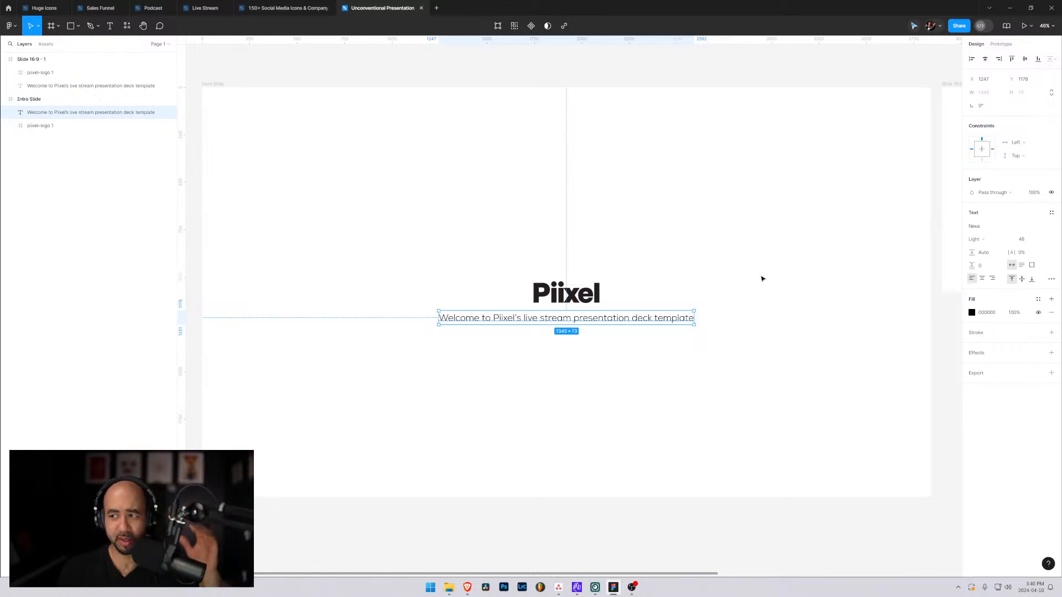
pyautogui.click(758, 305)
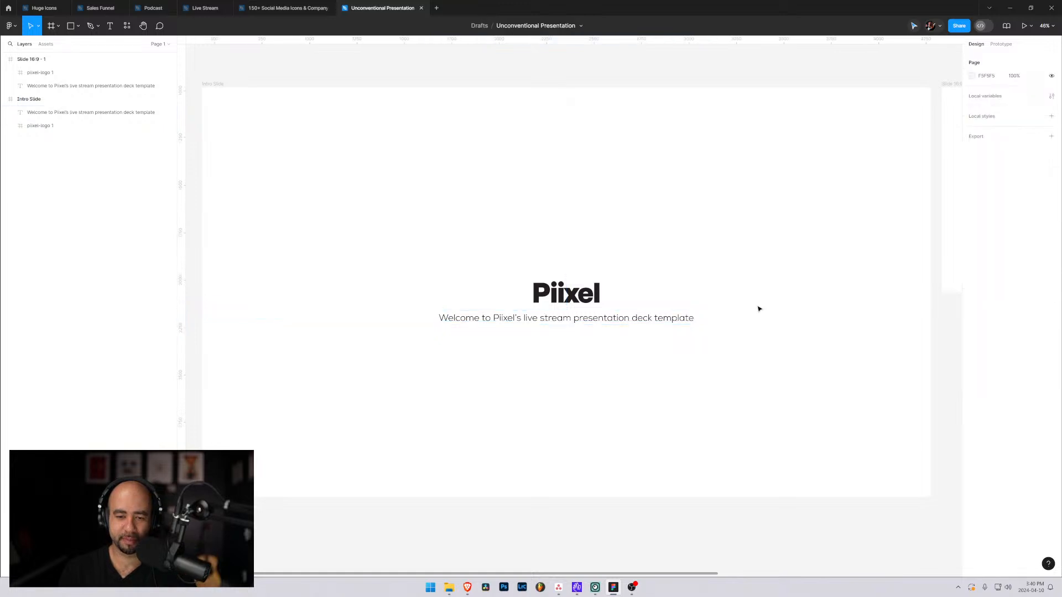
# Move the welcome text well below the logo on the Intro Slide and shift the logo up slightly.
pyautogui.click(631, 321)
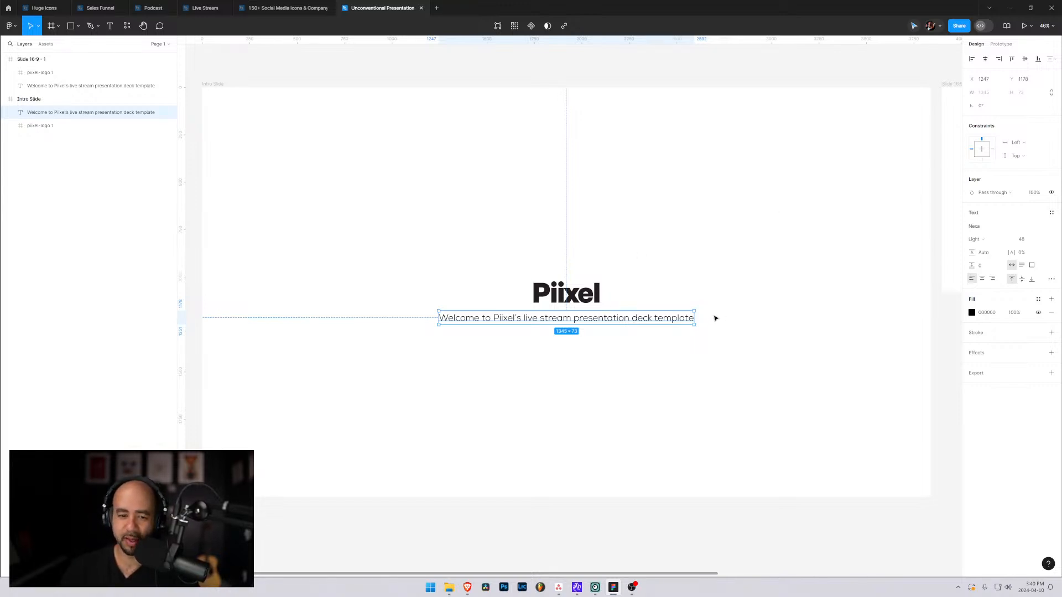
pyautogui.moveTo(524, 321); pyautogui.dragTo(552, 385)
pyautogui.click(572, 297)
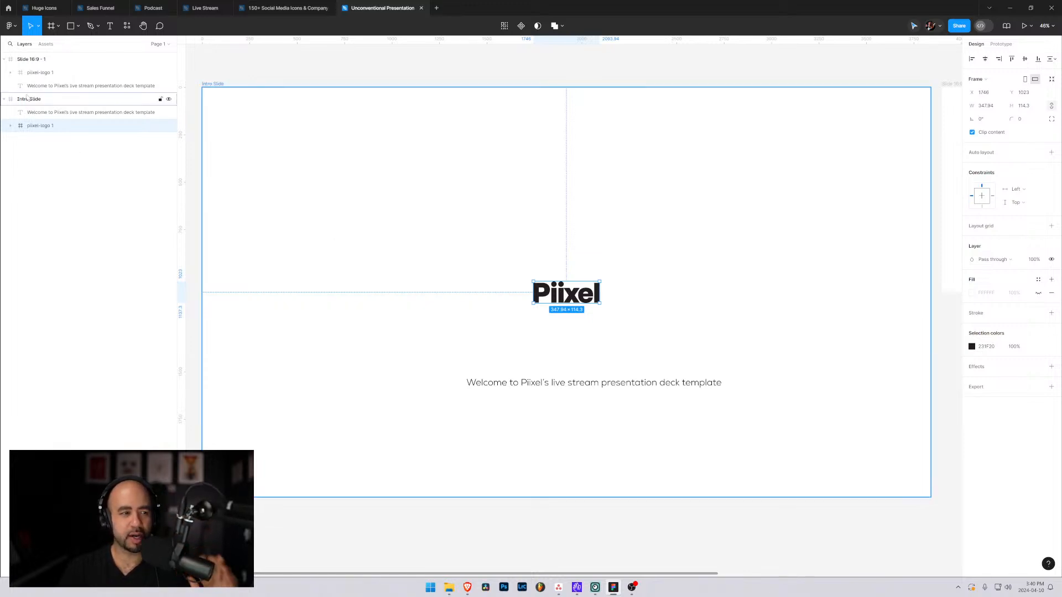
pyautogui.moveTo(571, 296)
pyautogui.mouseDown()
pyautogui.moveTo(415, 197)
pyautogui.moveTo(586, 263)
pyautogui.moveTo(587, 280)
pyautogui.moveTo(561, 279)
pyautogui.moveTo(573, 288)
pyautogui.mouseUp()
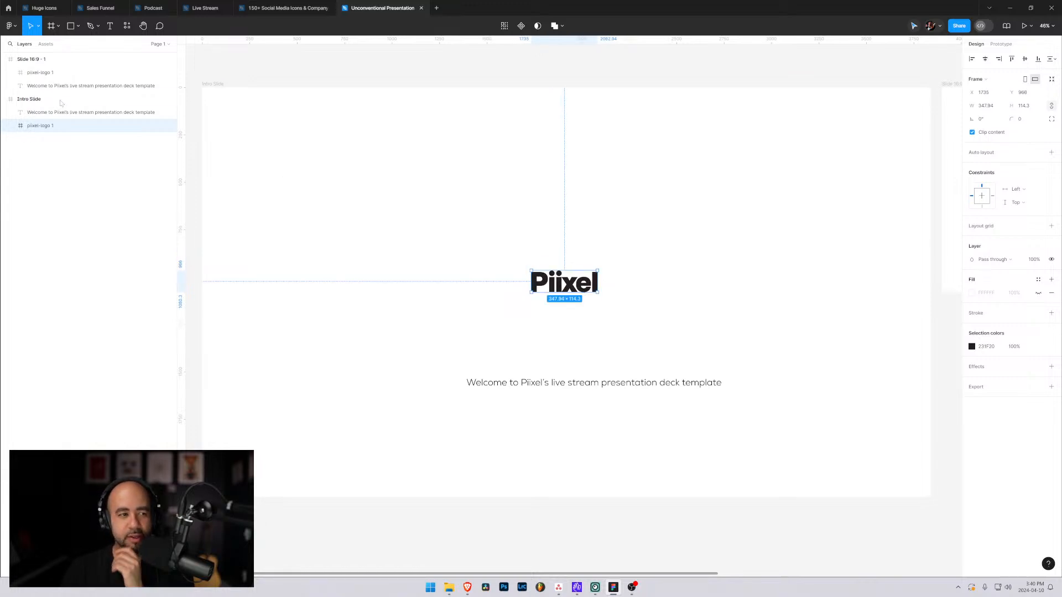
# Collapse the Intro Slide layer and duplicate the whole frame.
pyautogui.click(27, 101)
pyautogui.click(4, 99)
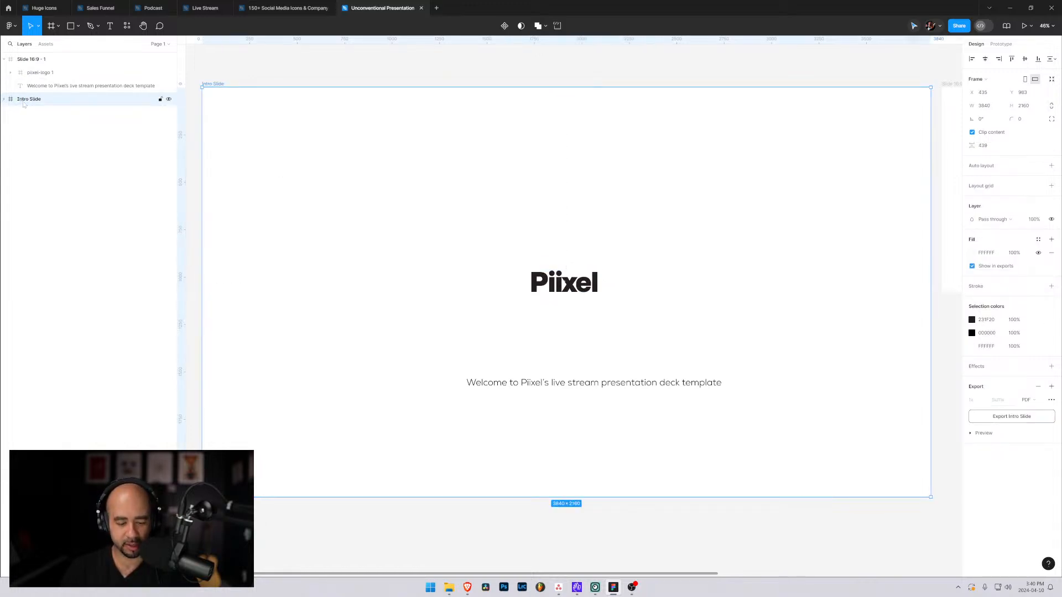
pyautogui.hotkey('ctrl', 'd')
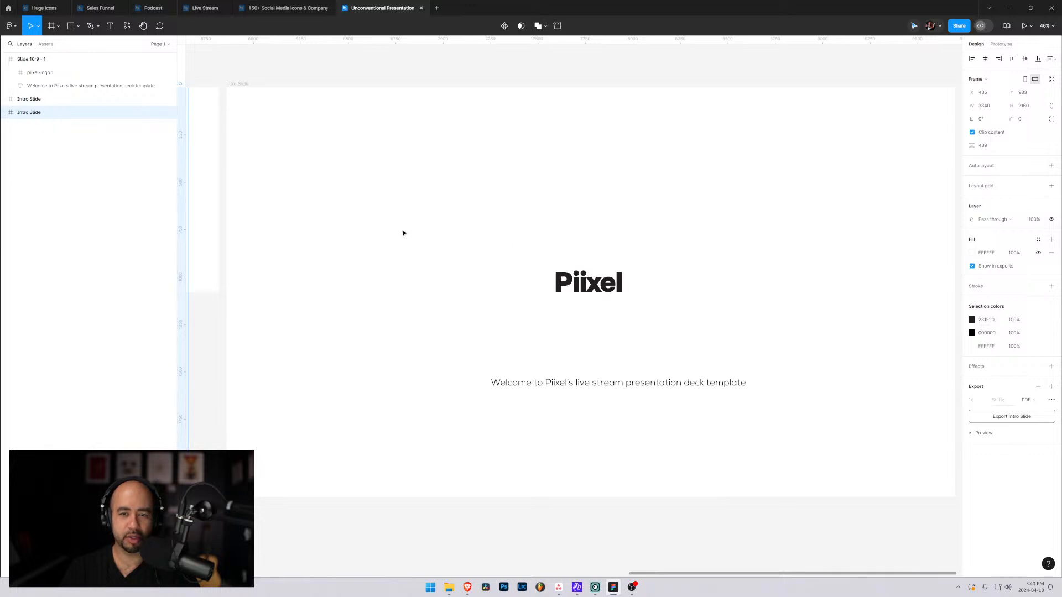
# Delete the smaller Slide 16:9 - 1 frame between the two Intro Slide frames.
pyautogui.scroll(-10, 403, 233)
pyautogui.press('Escape')
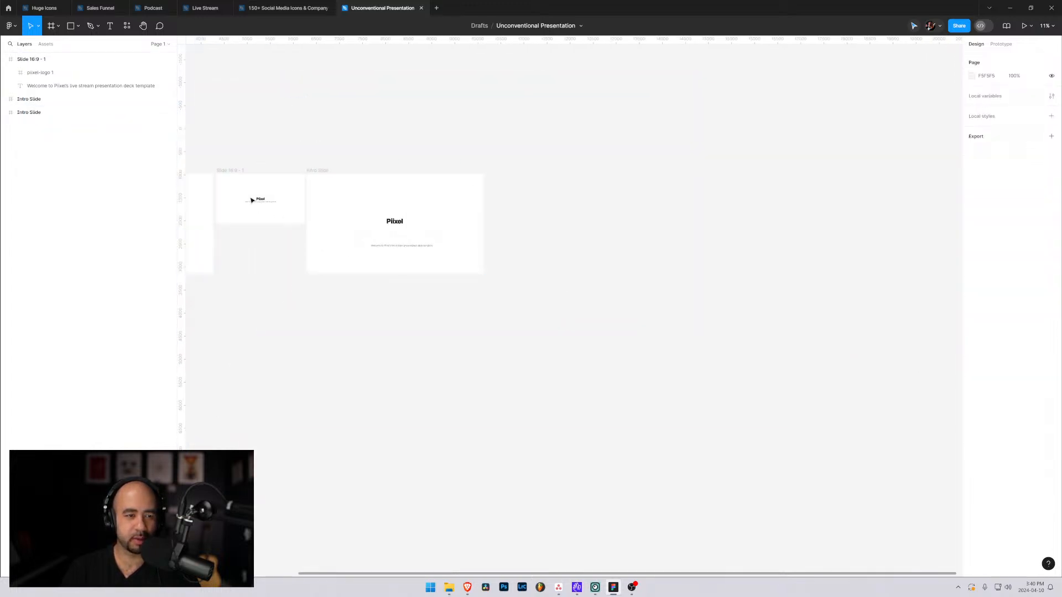
pyautogui.click(242, 172)
pyautogui.press('Delete')
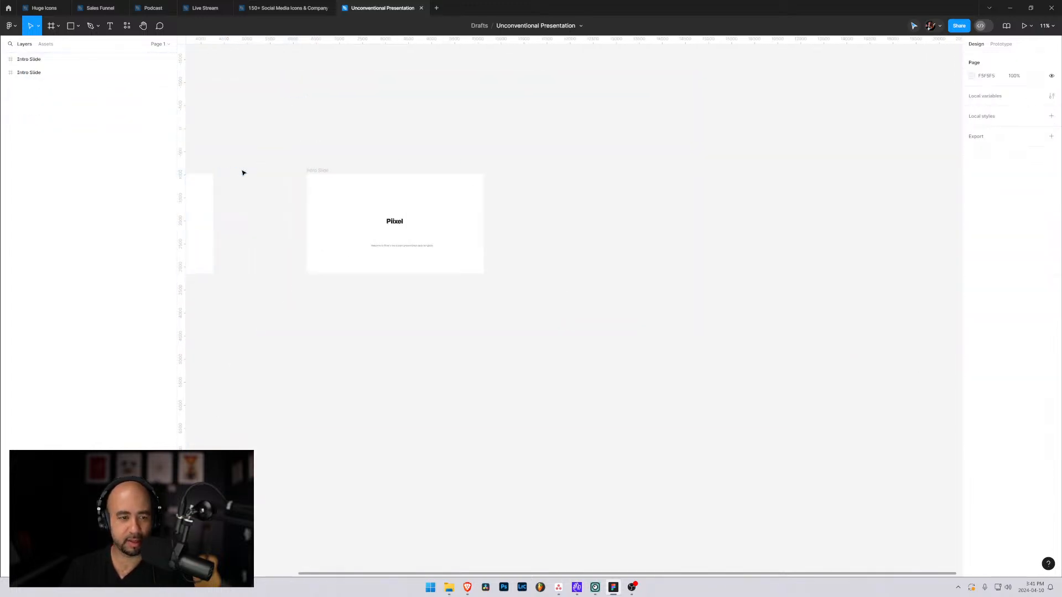
# Rename the duplicated Intro Slide frame as General Layout.
pyautogui.click(321, 171)
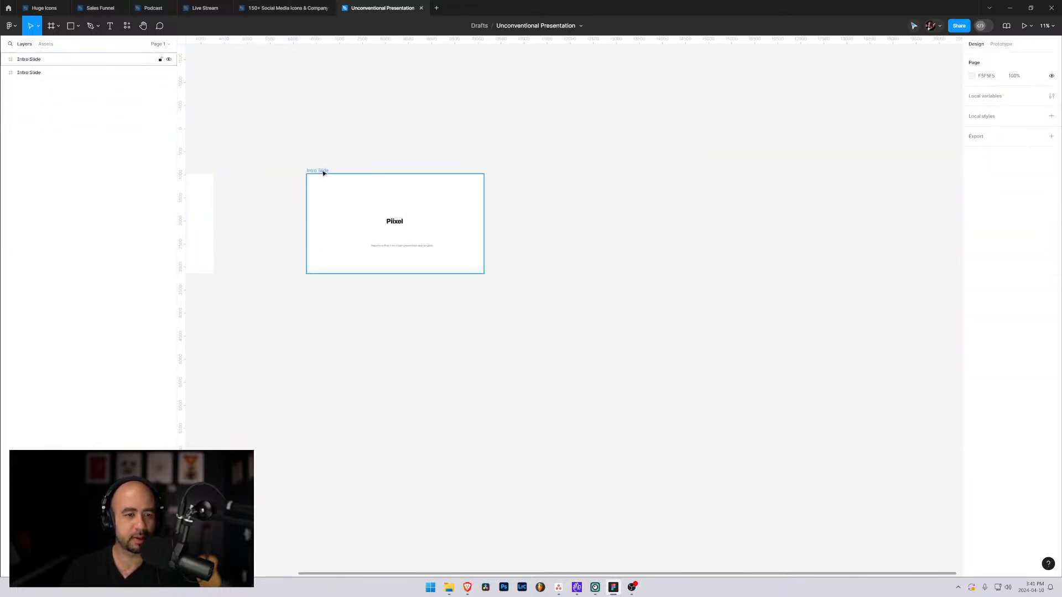
pyautogui.click(26, 73)
pyautogui.doubleClick(26, 73)
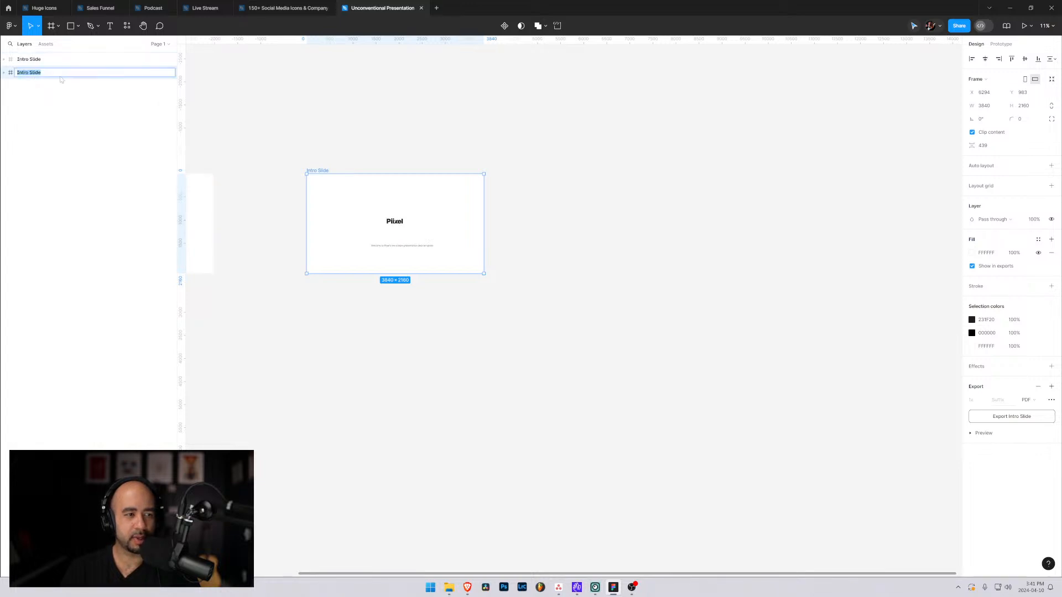
pyautogui.write('General Layout')
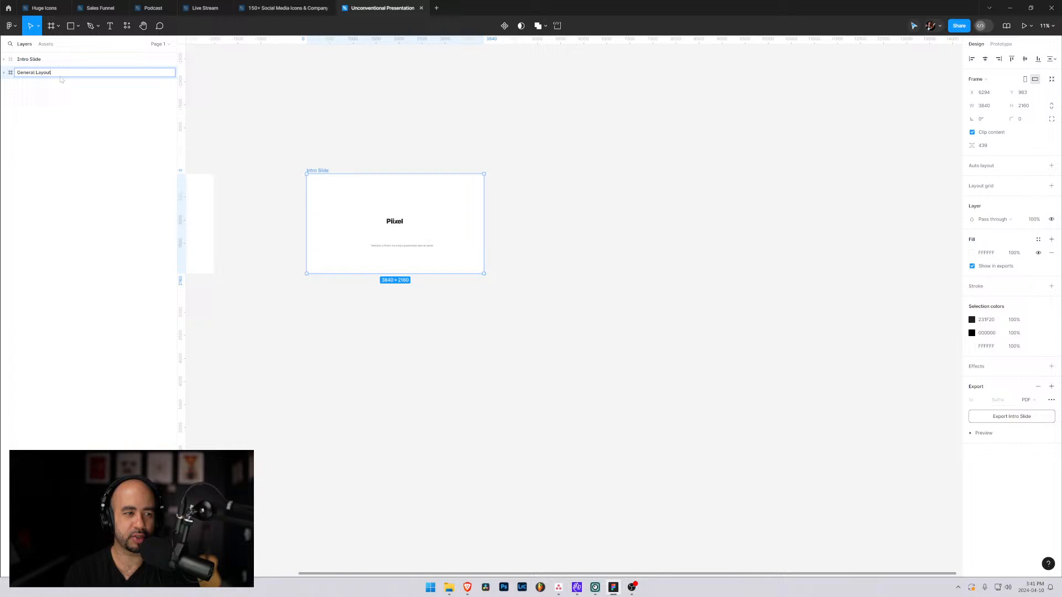
pyautogui.press('Return')
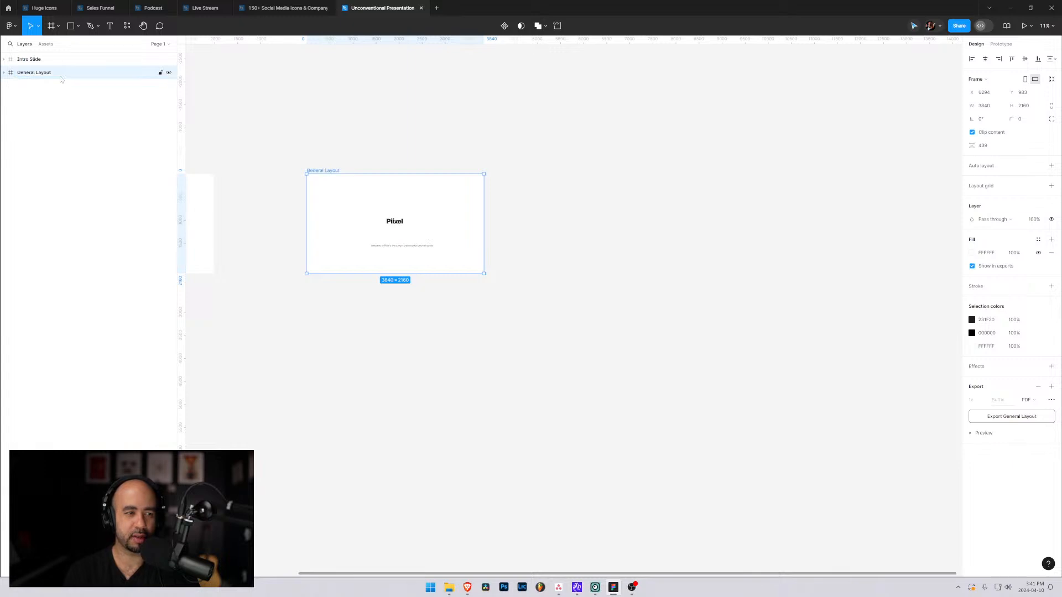
# Move the General Layout frame close beside the Intro Slide frame, to about X 4434.
pyautogui.scroll(2, 297, 263)
pyautogui.scroll(5, 296, 263)
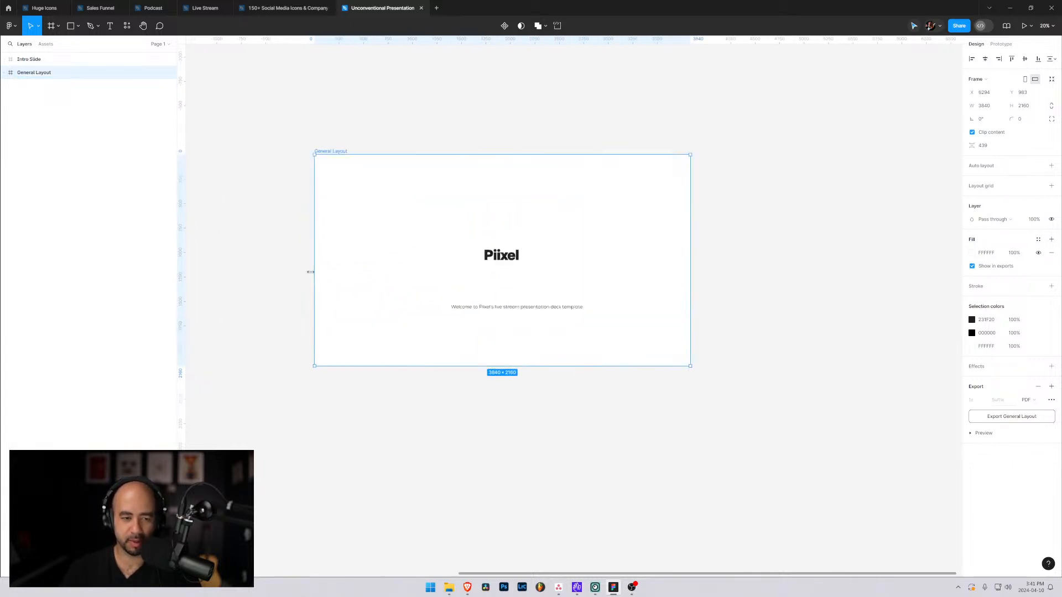
pyautogui.moveTo(292, 273); pyautogui.dragTo(476, 266)
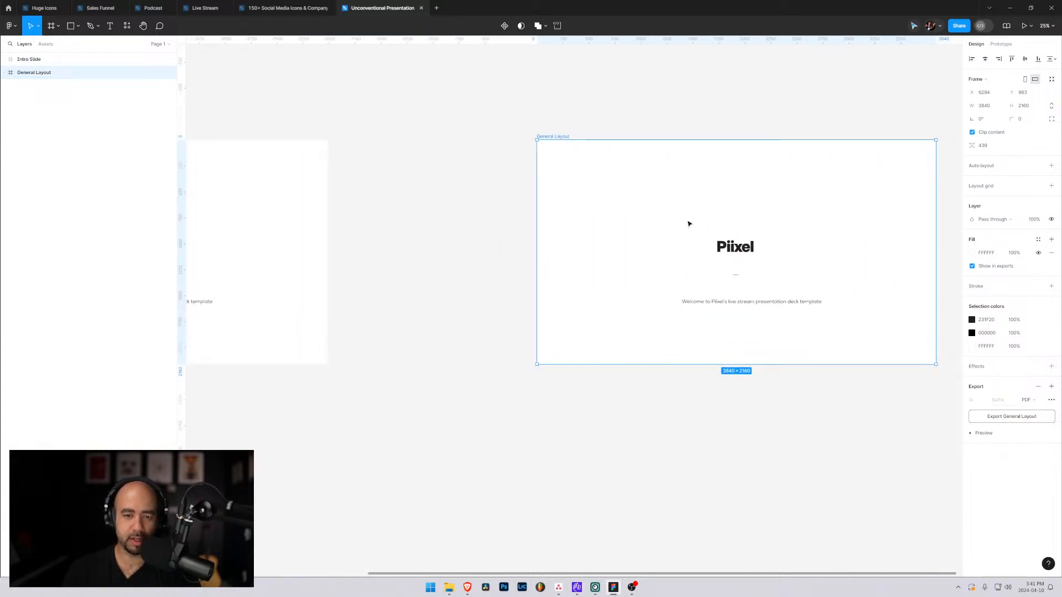
pyautogui.moveTo(688, 223); pyautogui.dragTo(496, 230)
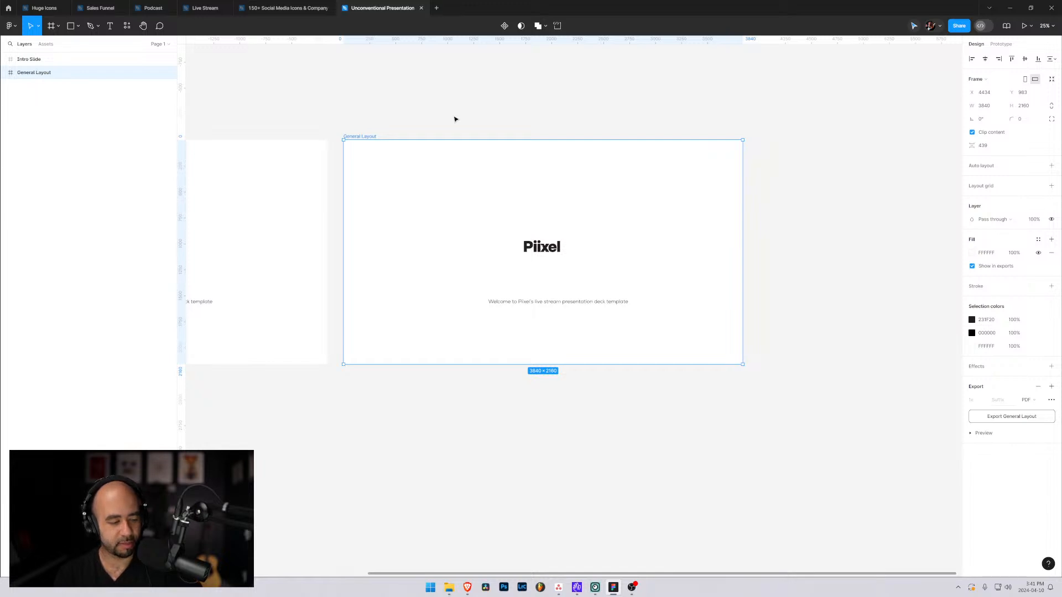
# Move the Piixel logo to the upper-left corner of the General Layout frame, at about X 303, Y 192.
pyautogui.click(781, 199)
pyautogui.scroll(2, 486, 282)
pyautogui.scroll(3, 439, 322)
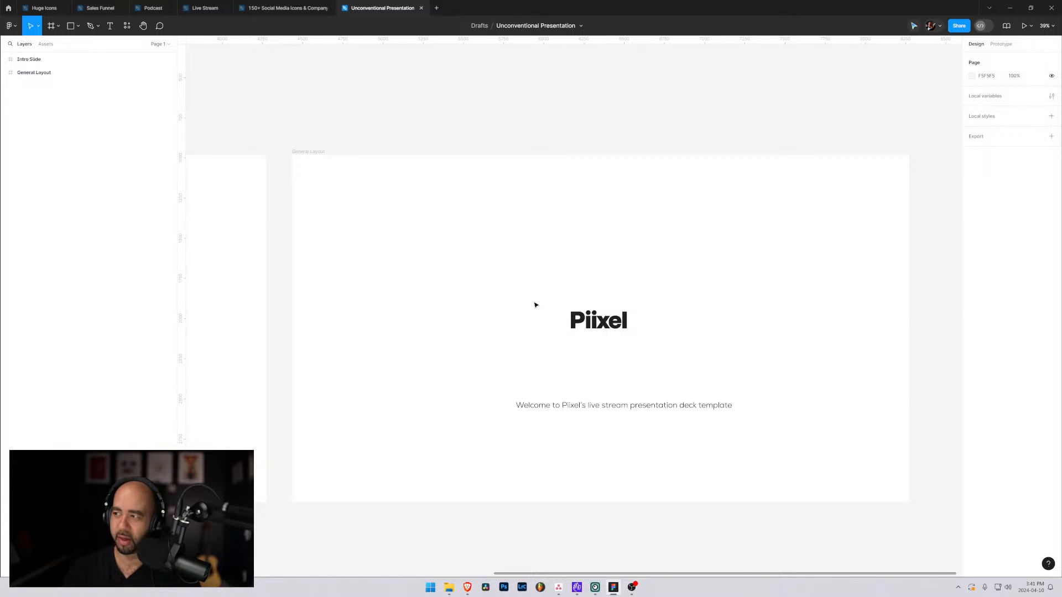
pyautogui.moveTo(598, 321); pyautogui.dragTo(362, 203)
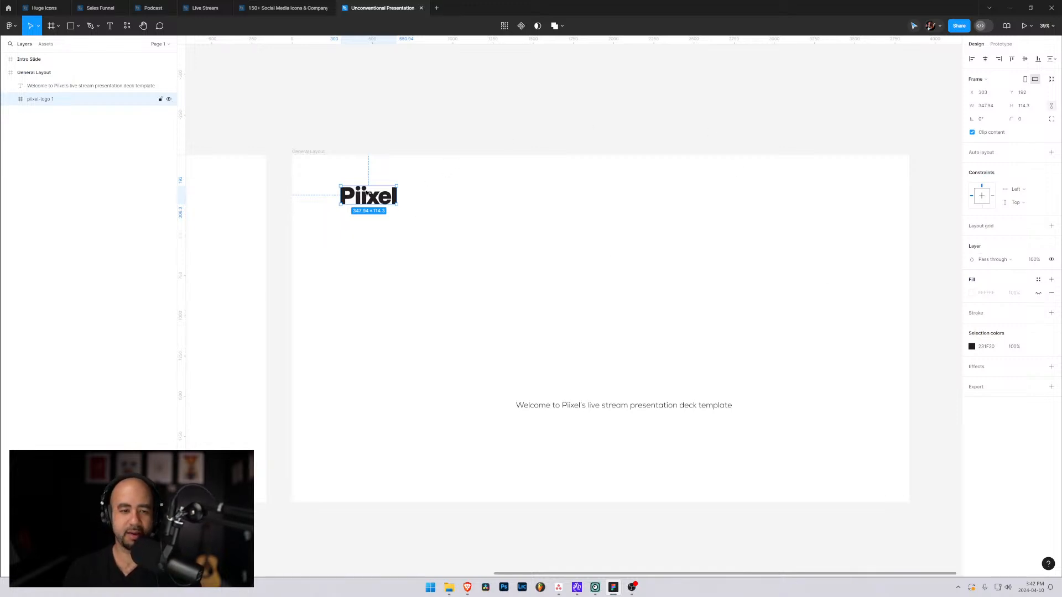
pyautogui.click(416, 178)
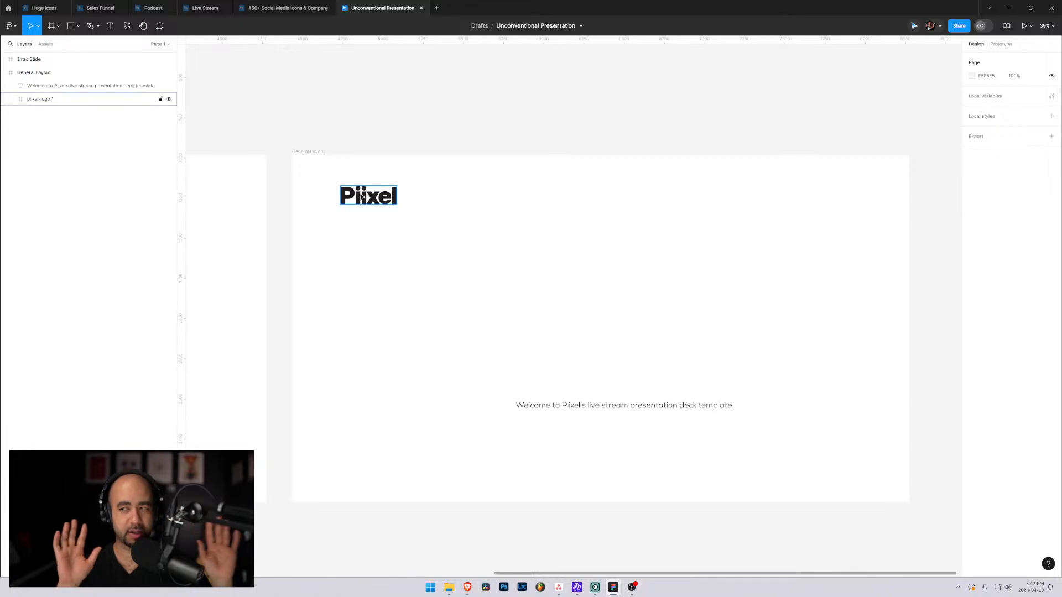
# Set the Piixel logo's width to 300 and place it near the General Layout frame's upper-left corner, at about X 280, Y 176.
pyautogui.click(588, 408)
pyautogui.click(365, 205)
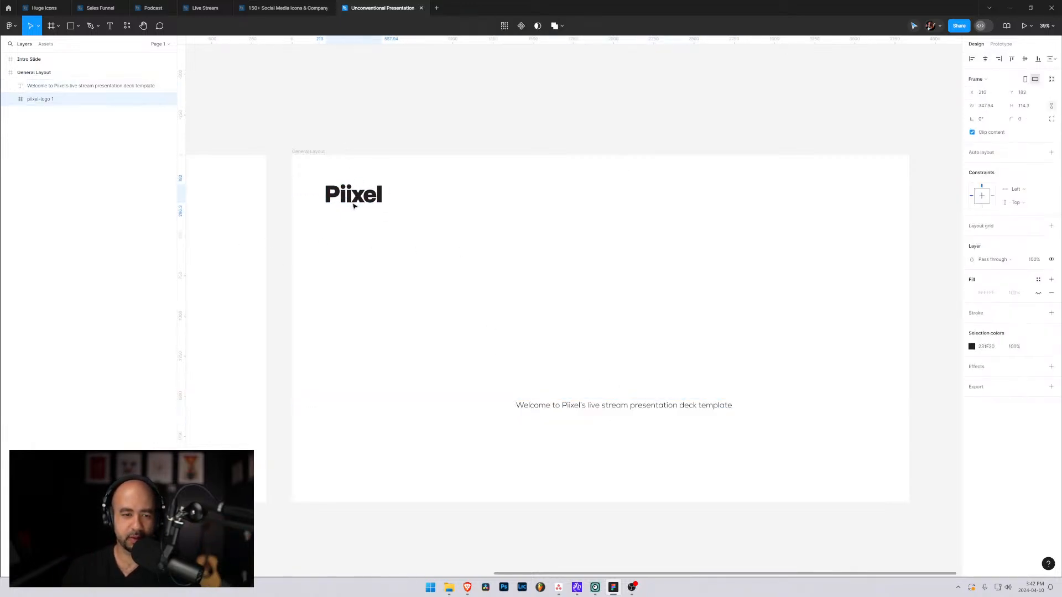
pyautogui.moveTo(403, 212); pyautogui.dragTo(384, 203)
pyautogui.hotkey('ctrl', 'z')
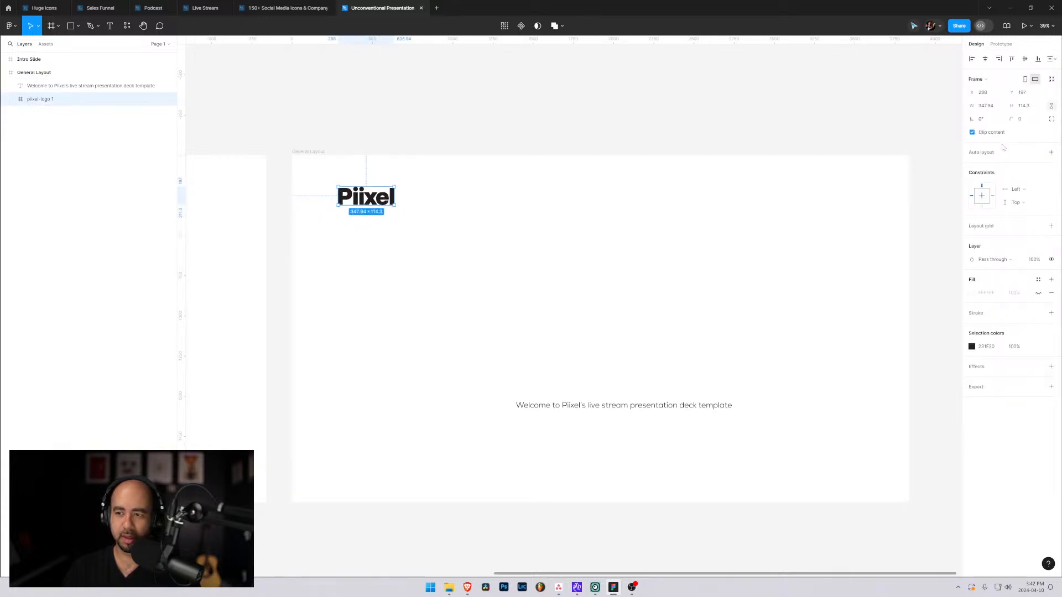
pyautogui.click(991, 109)
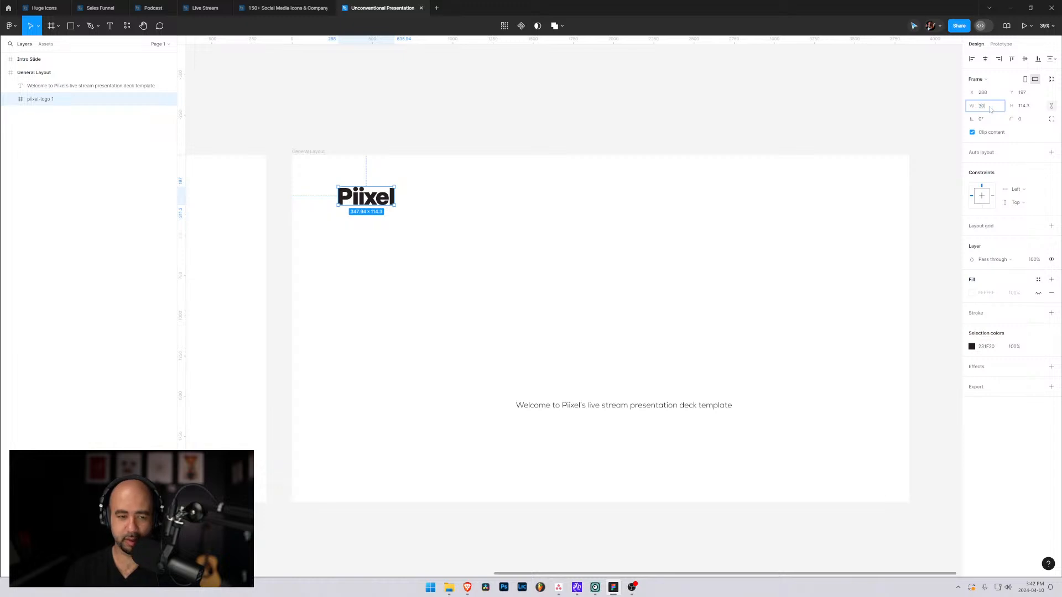
pyautogui.click(400, 218)
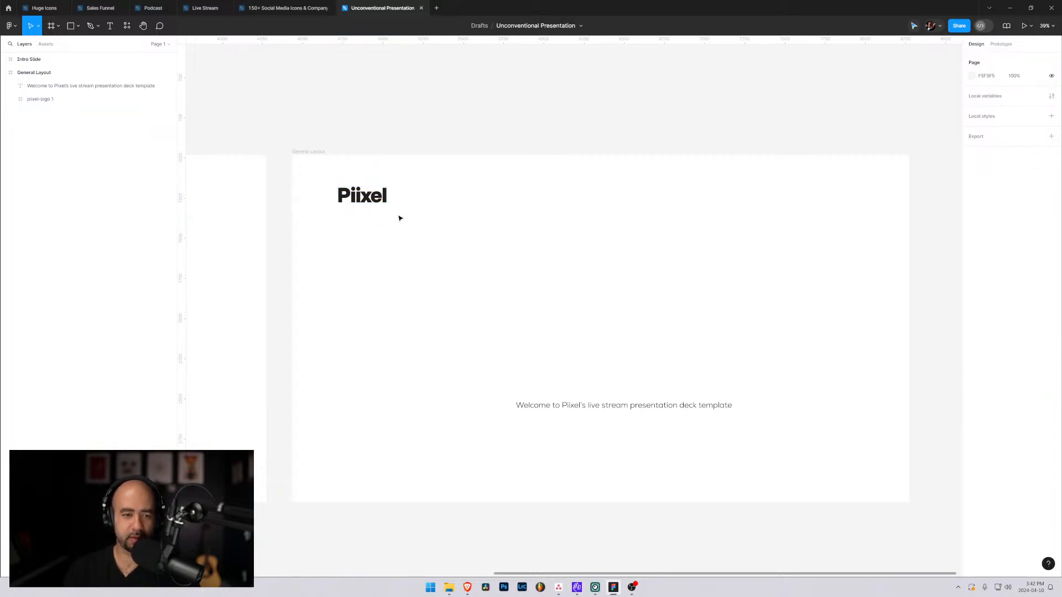
pyautogui.click(370, 201)
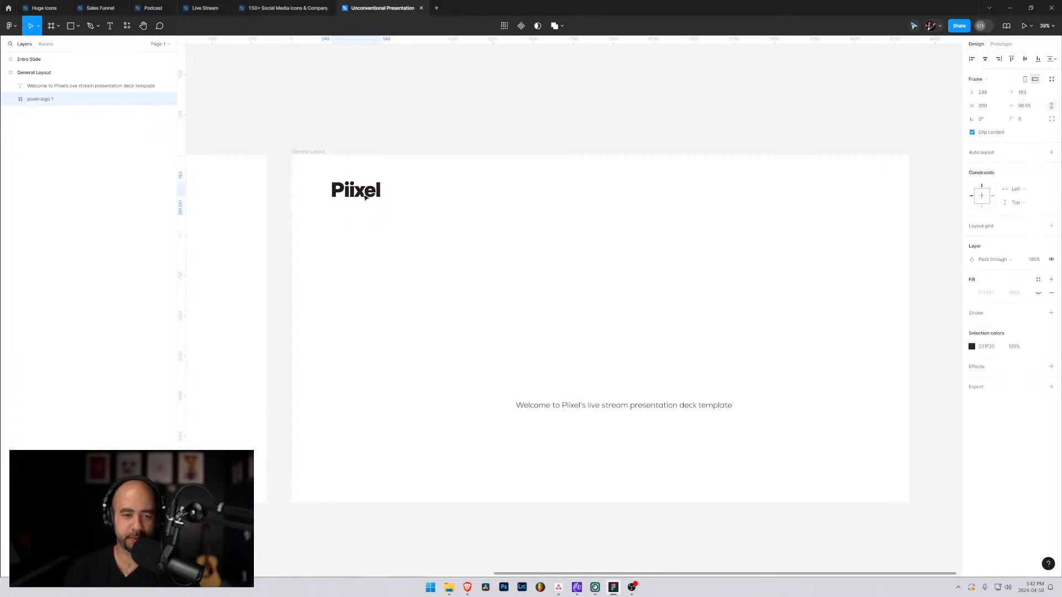
# Move the welcome text toward the lower right of the General Layout frame, to about X 2141, Y 1767.
pyautogui.doubleClick(556, 405)
pyautogui.click(555, 405)
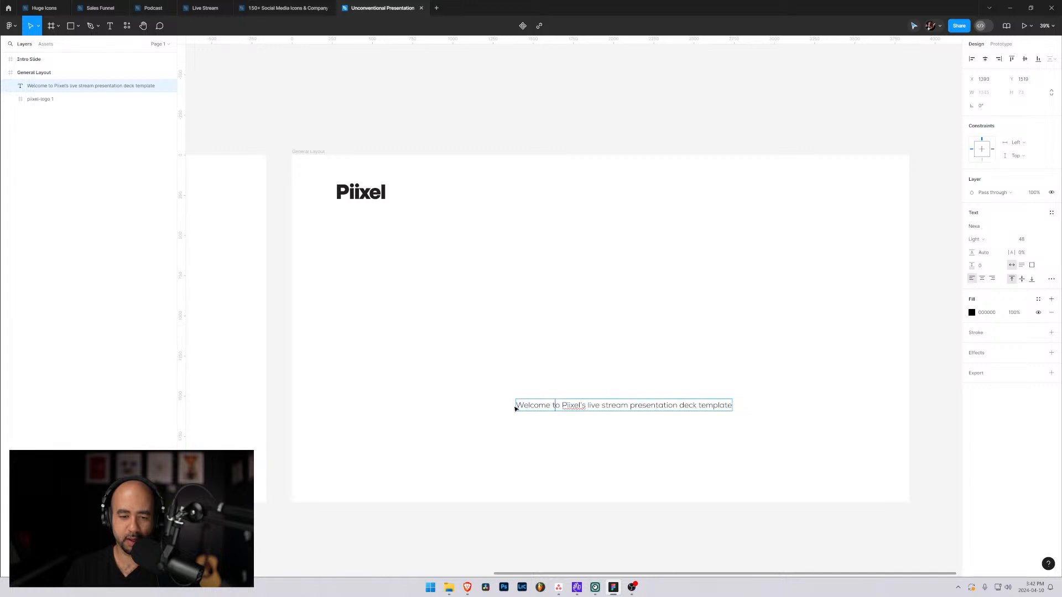
pyautogui.hotkey('ctrl', 'a')
pyautogui.press('Escape')
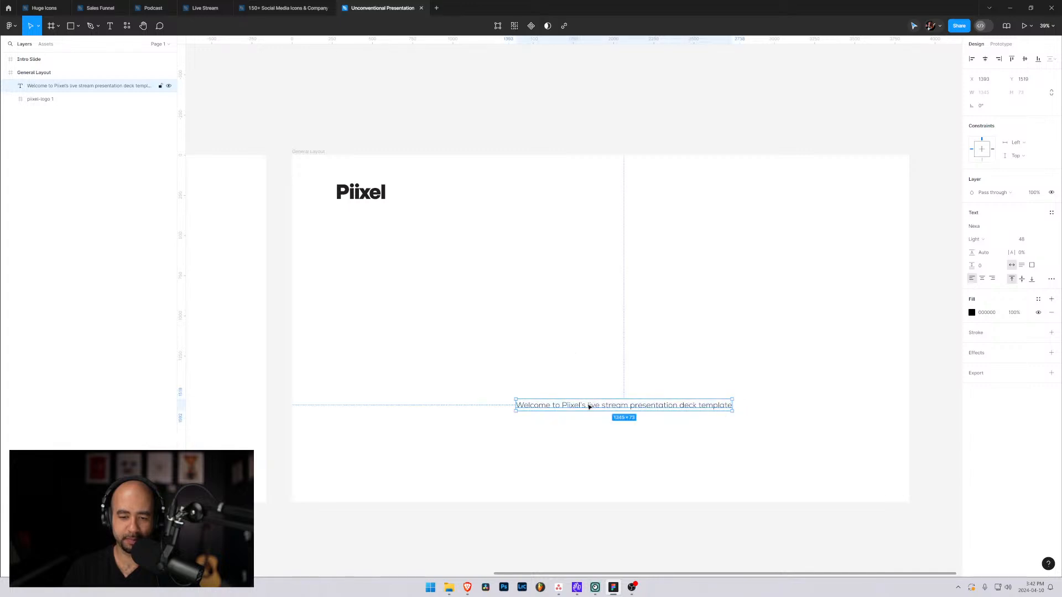
pyautogui.moveTo(591, 409); pyautogui.dragTo(704, 450)
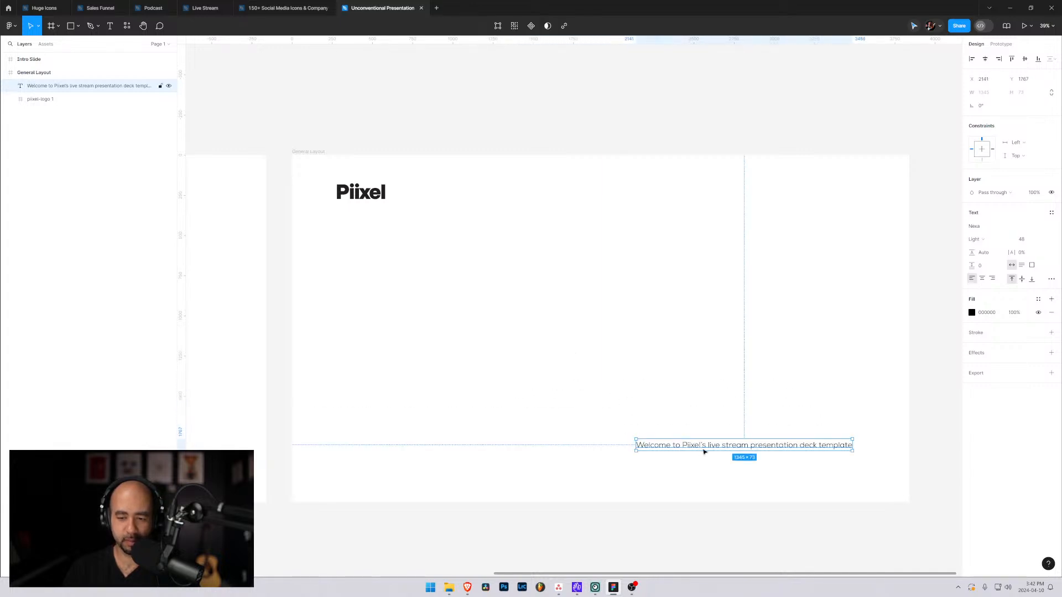
# Replace the welcome text with the page number 4 and move it to the frame's lower-right corner, at about X 3702, Y 2025.
pyautogui.doubleClick(700, 450)
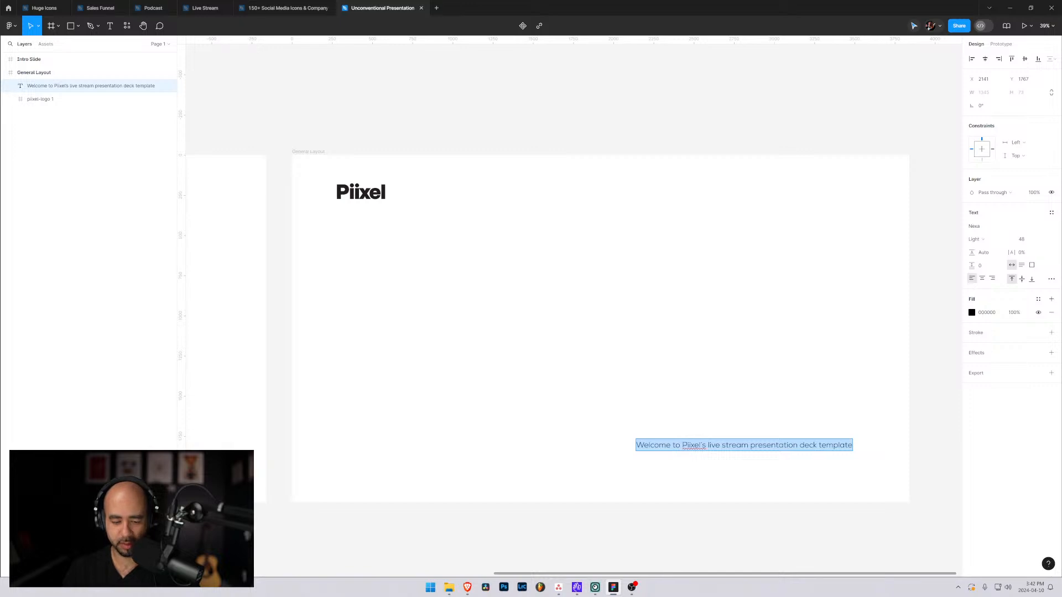
pyautogui.write('1')
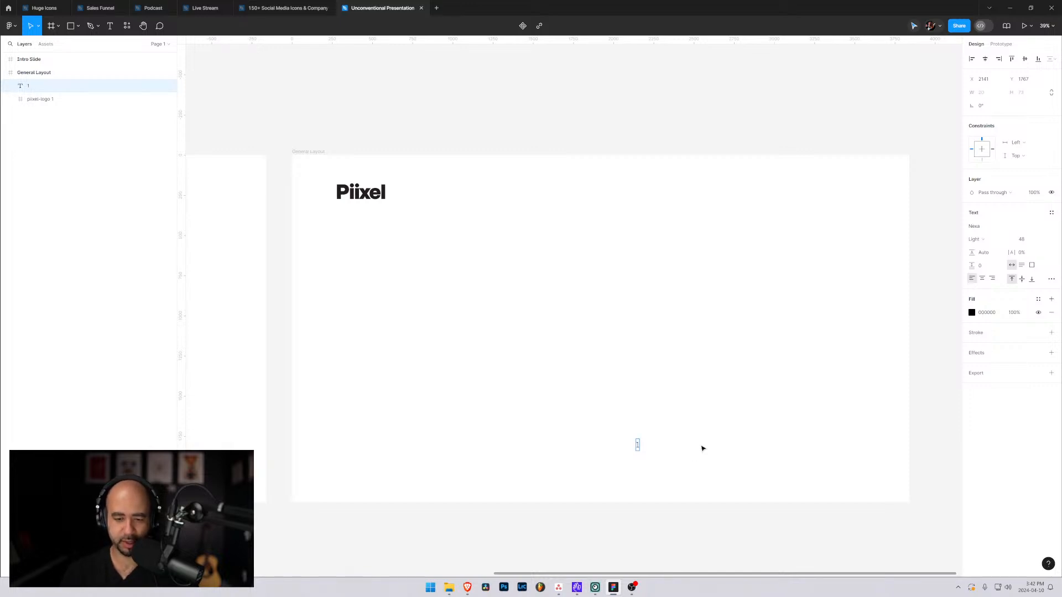
pyautogui.press('BackSpace')
pyautogui.write('4')
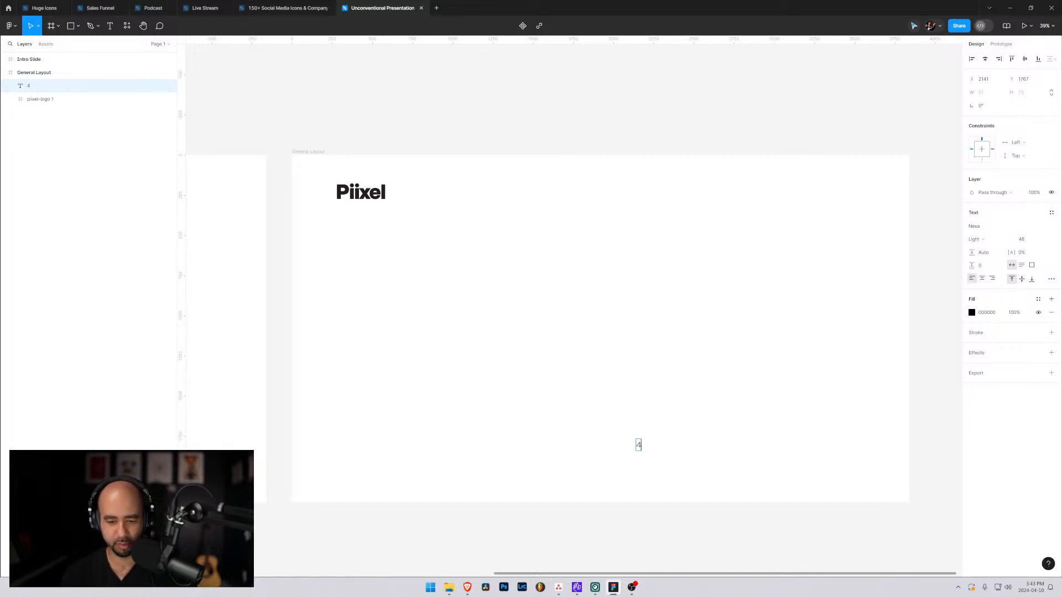
pyautogui.press('Escape')
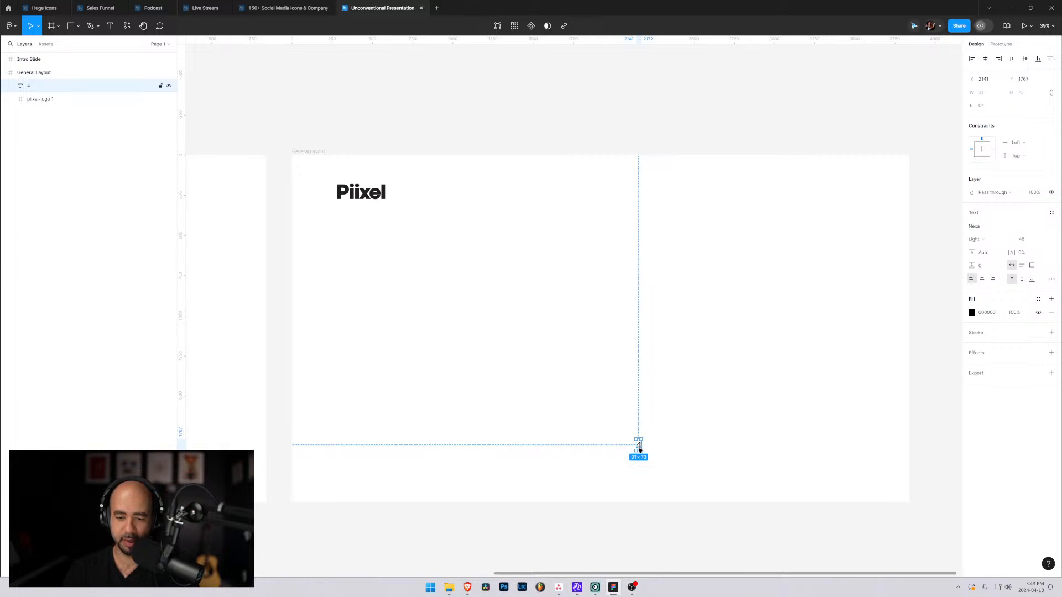
pyautogui.moveTo(639, 450); pyautogui.dragTo(891, 490)
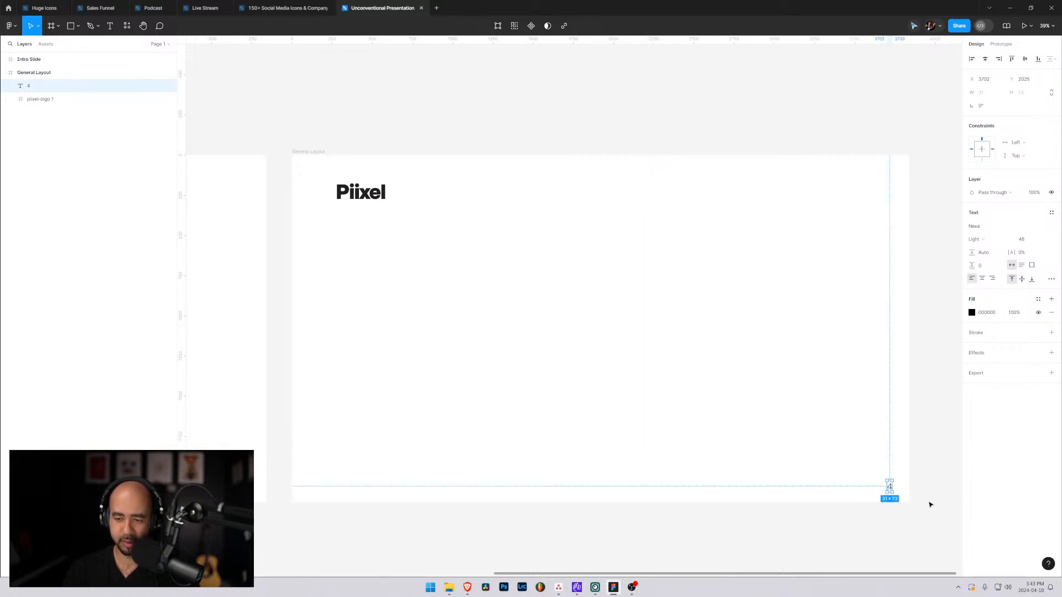
# Reorder the page number text layer beneath the Piixel logo layer within General Layout.
pyautogui.click(42, 99)
pyautogui.moveTo(40, 86); pyautogui.dragTo(43, 111)
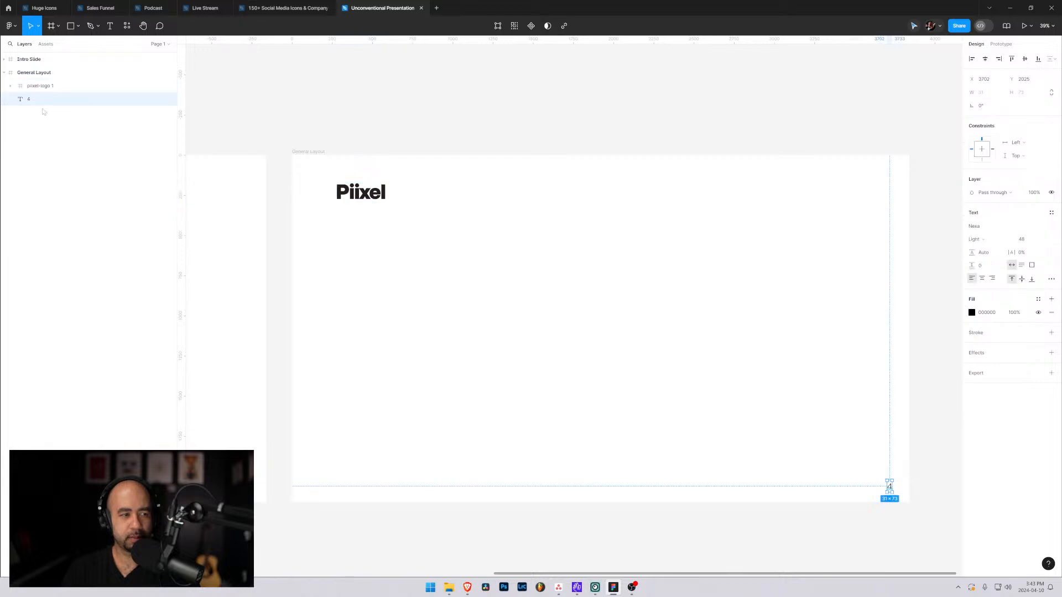
pyautogui.click(519, 314)
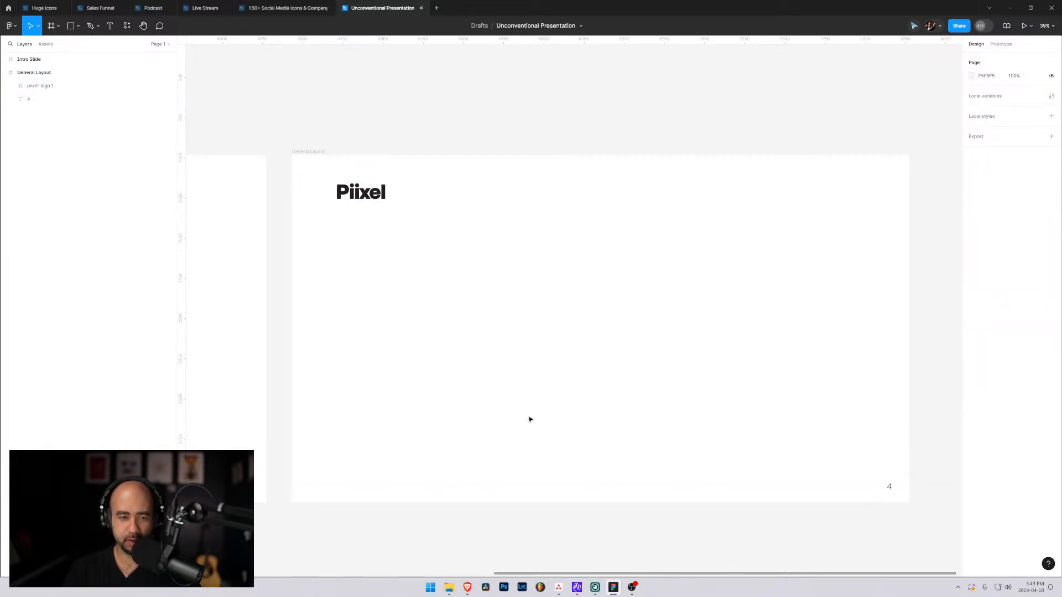
pyautogui.press('t')
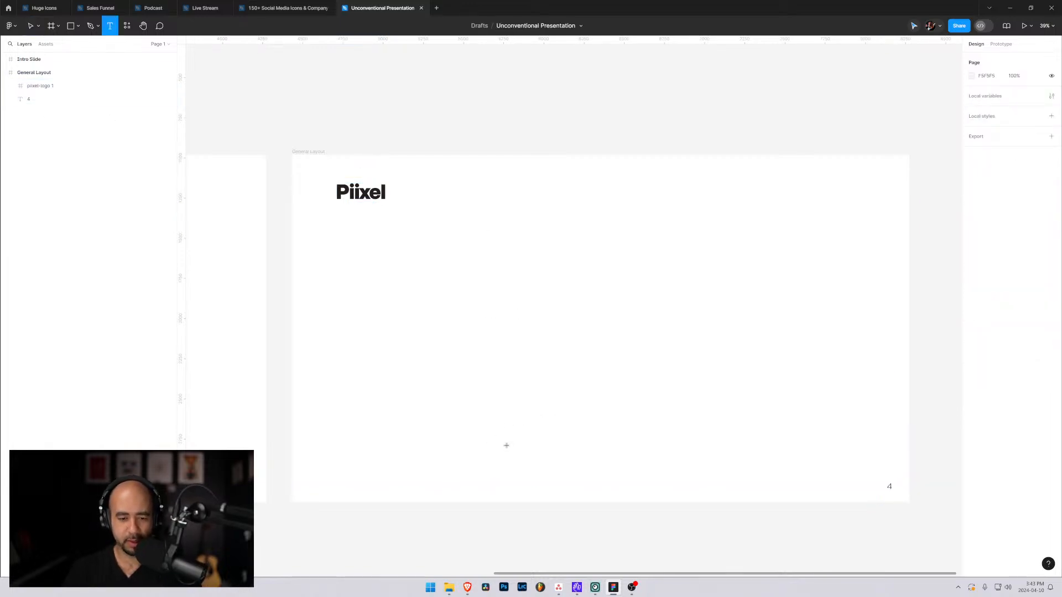
pyautogui.click(506, 445)
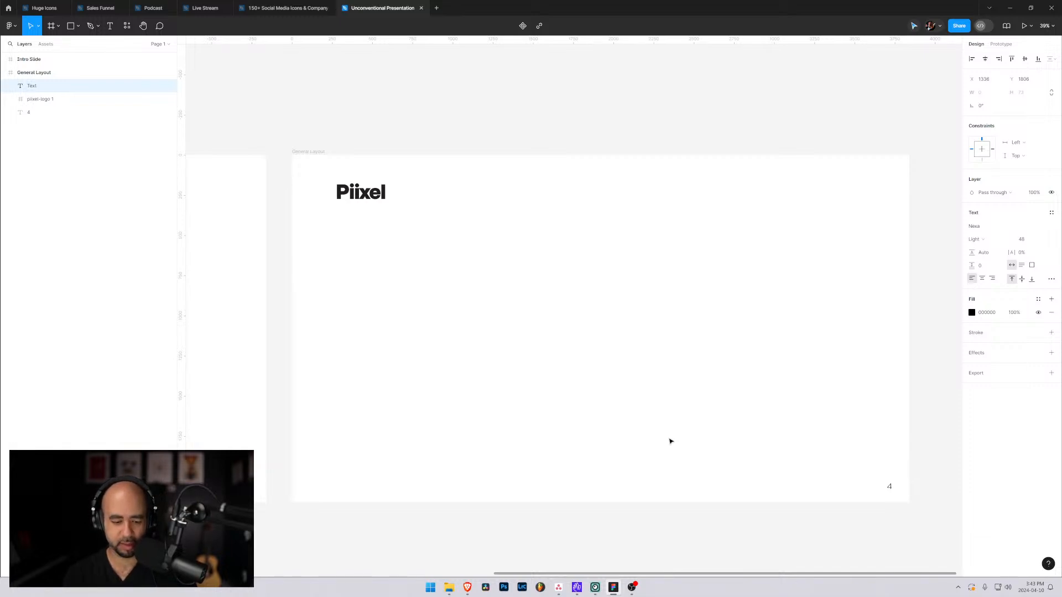
pyautogui.write('@piixelm')
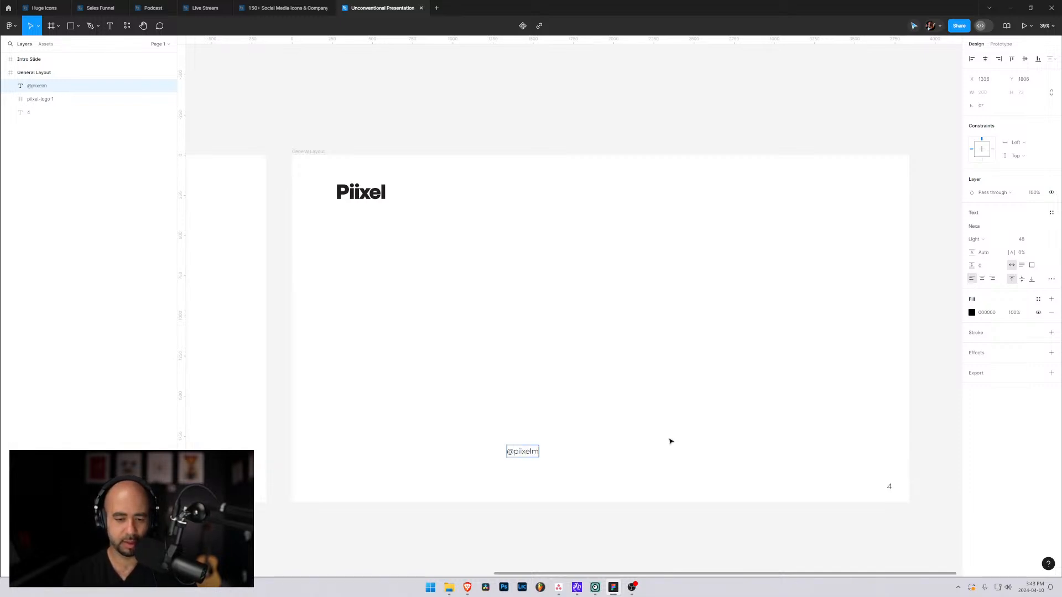
pyautogui.write('edia')
pyautogui.press('Escape')
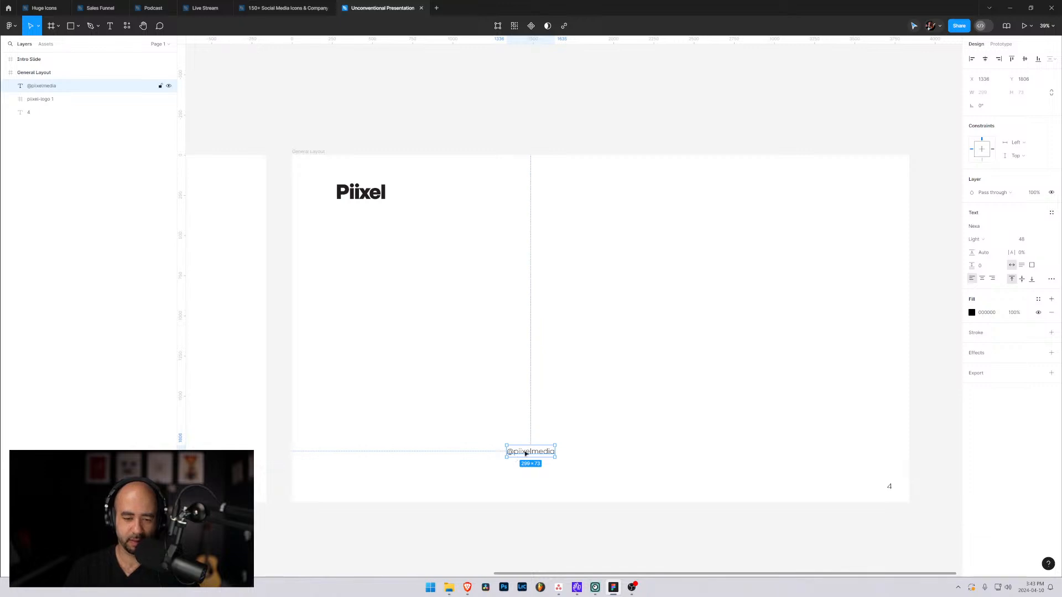
pyautogui.moveTo(526, 452); pyautogui.dragTo(531, 489)
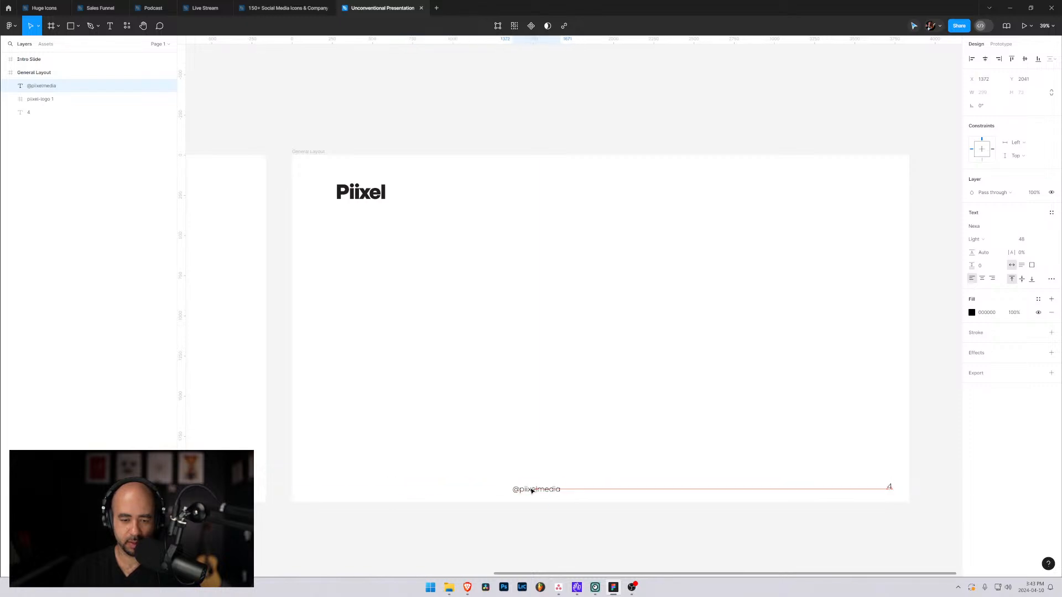
pyautogui.click(543, 414)
pyautogui.press('t')
pyautogui.click(560, 367)
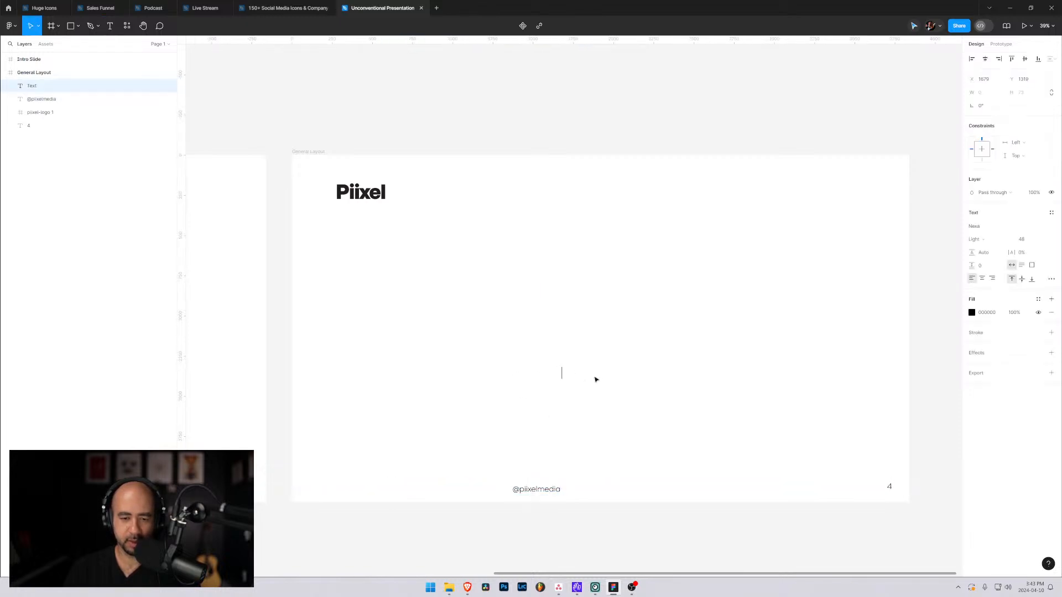
pyautogui.write('www.pi')
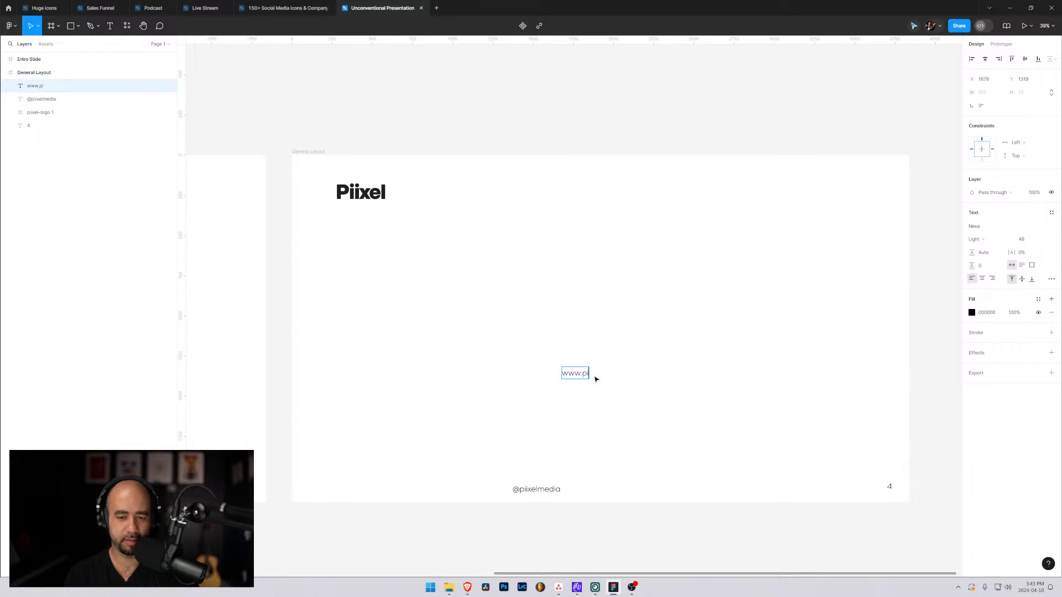
pyautogui.write('ixel.ca')
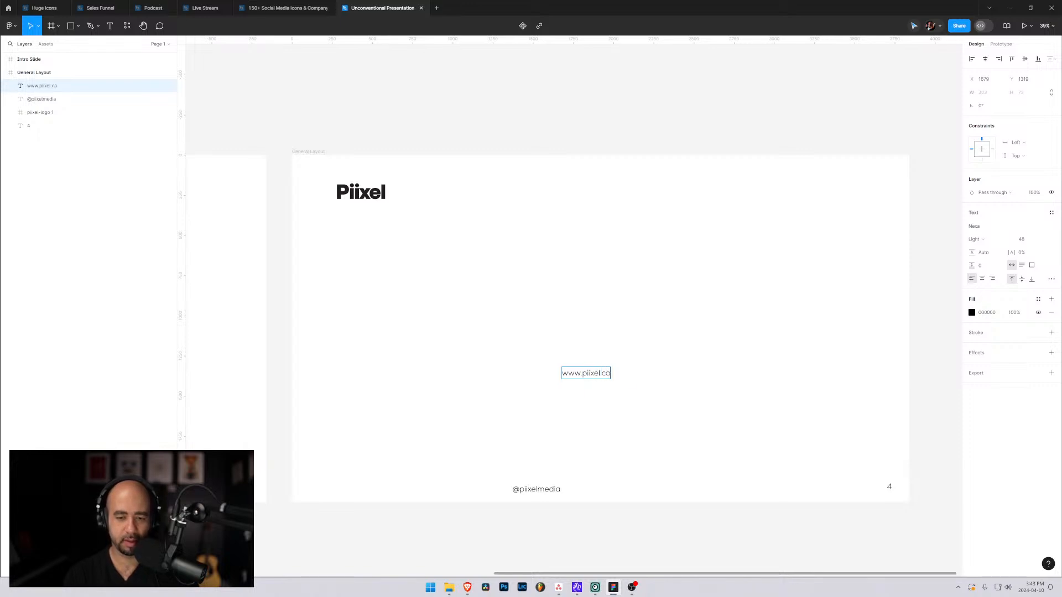
pyautogui.press('BackSpace')
pyautogui.write('om')
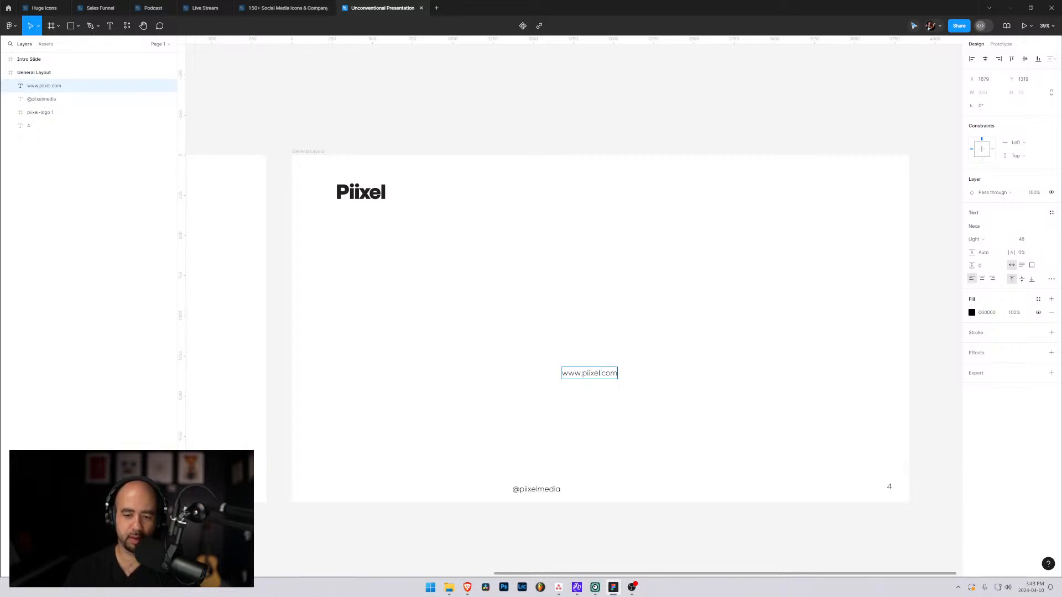
pyautogui.press('BackSpace')
pyautogui.press('BackSpace')
pyautogui.write('a')
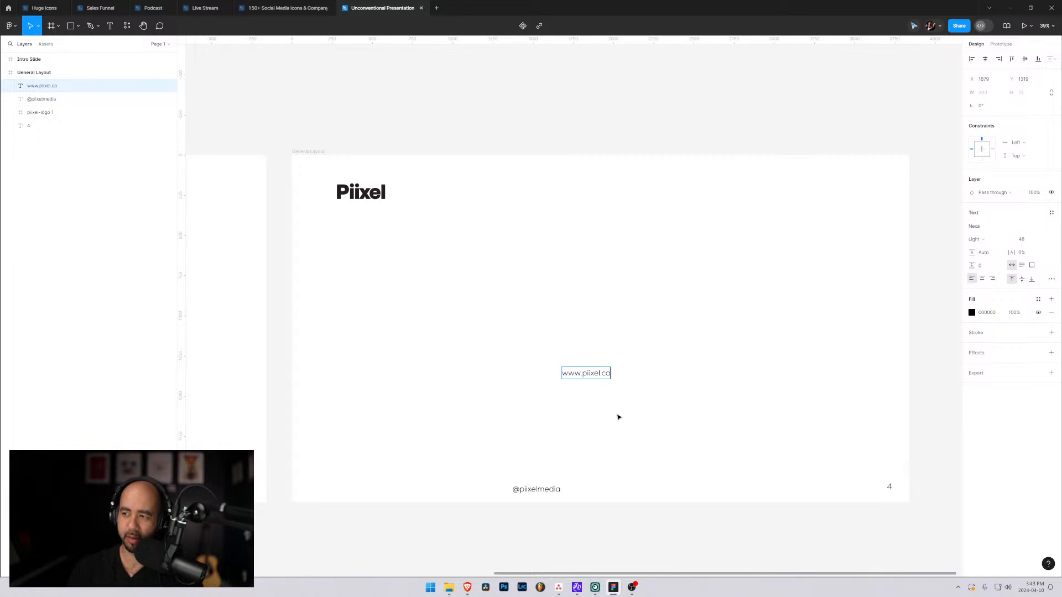
pyautogui.press('Escape')
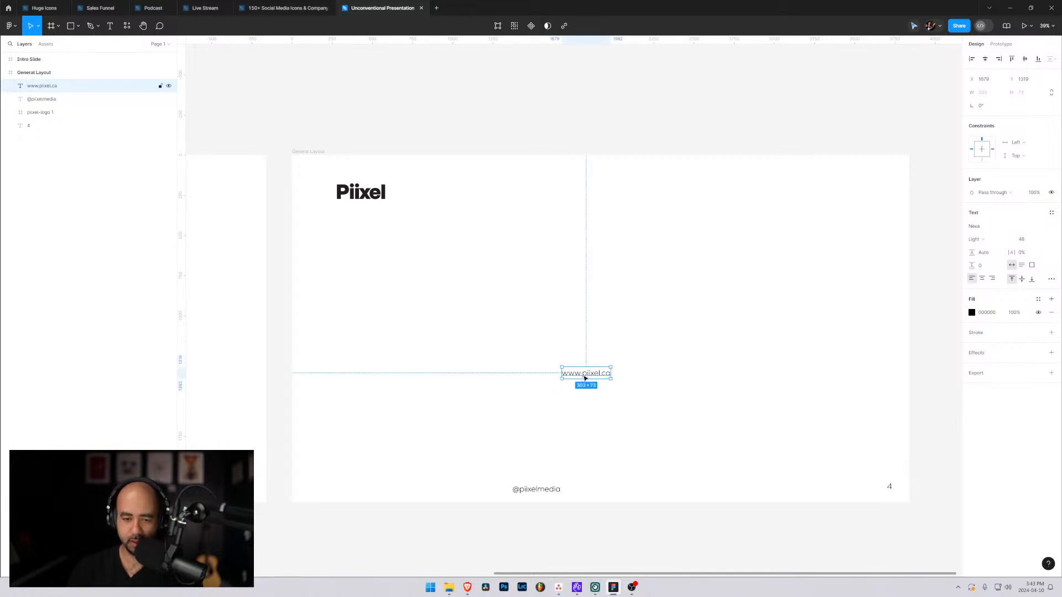
pyautogui.moveTo(585, 372); pyautogui.dragTo(627, 488)
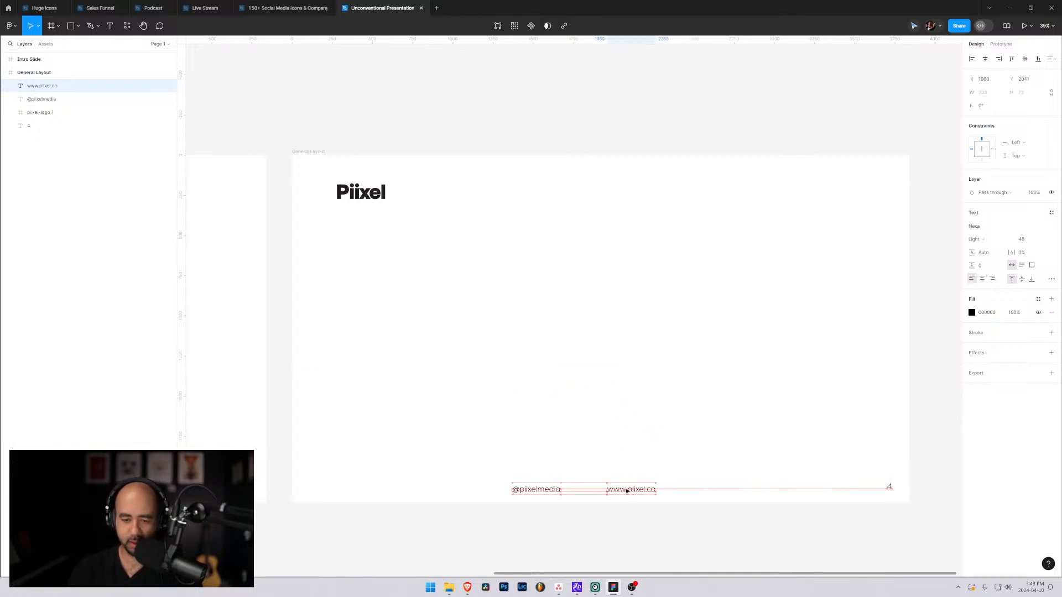
pyautogui.click(644, 429)
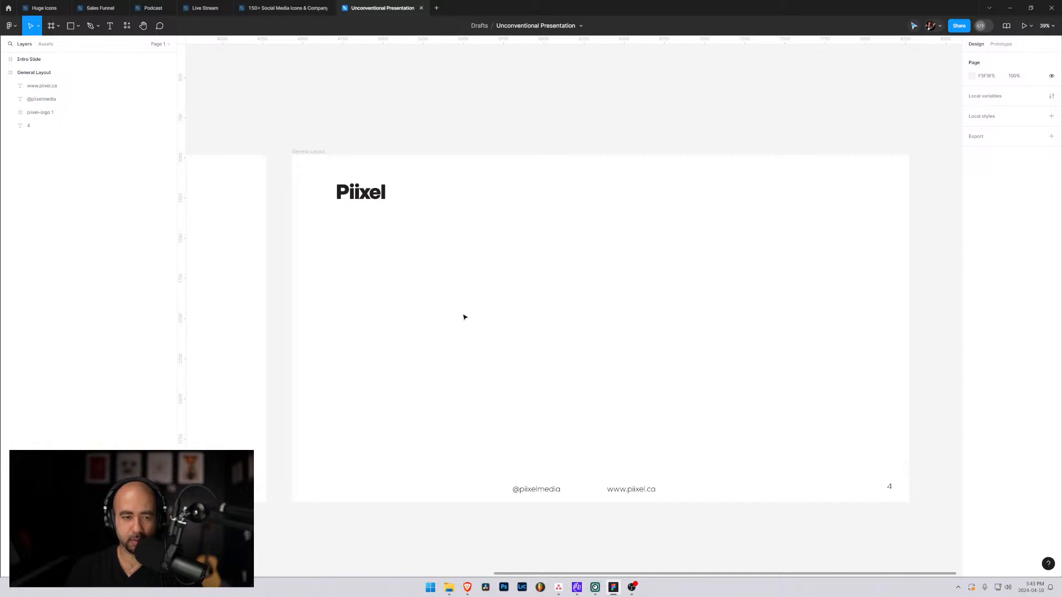
pyautogui.press('t')
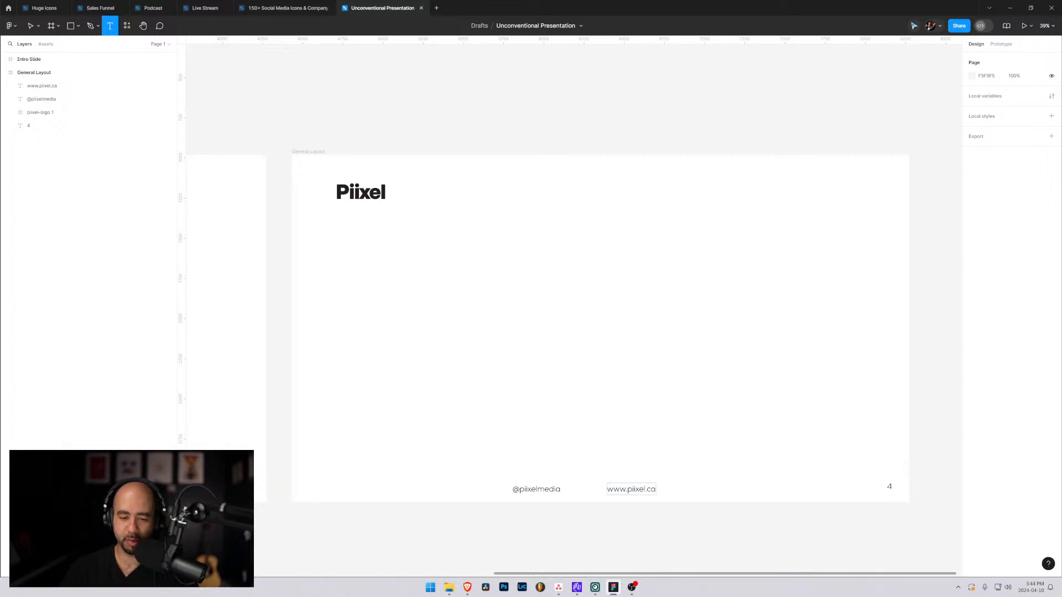
pyautogui.click(636, 489)
pyautogui.doubleClick(636, 489)
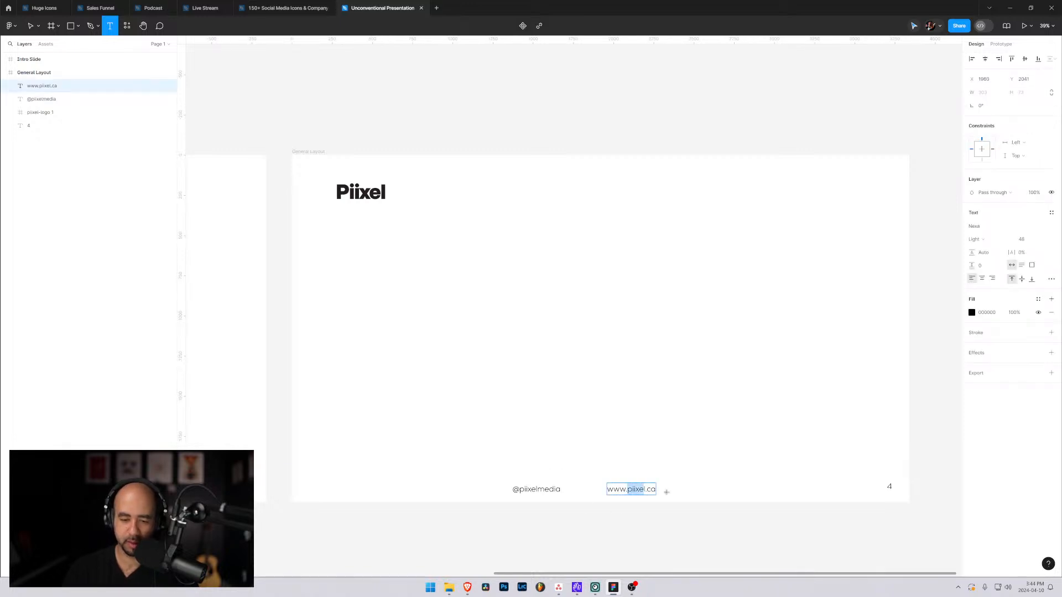
pyautogui.write('unconve')
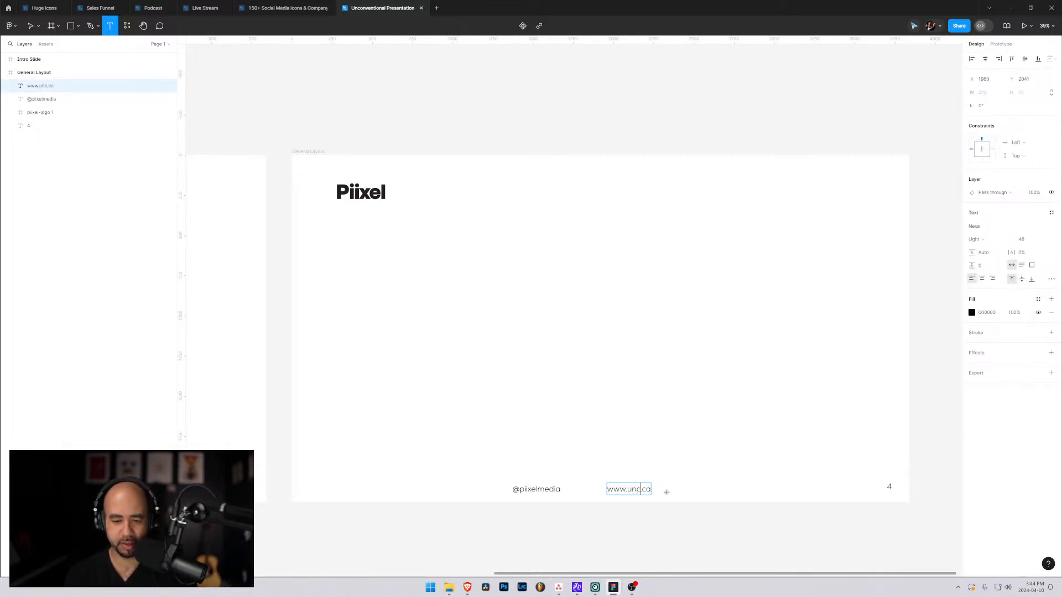
pyautogui.write('ntionalmind')
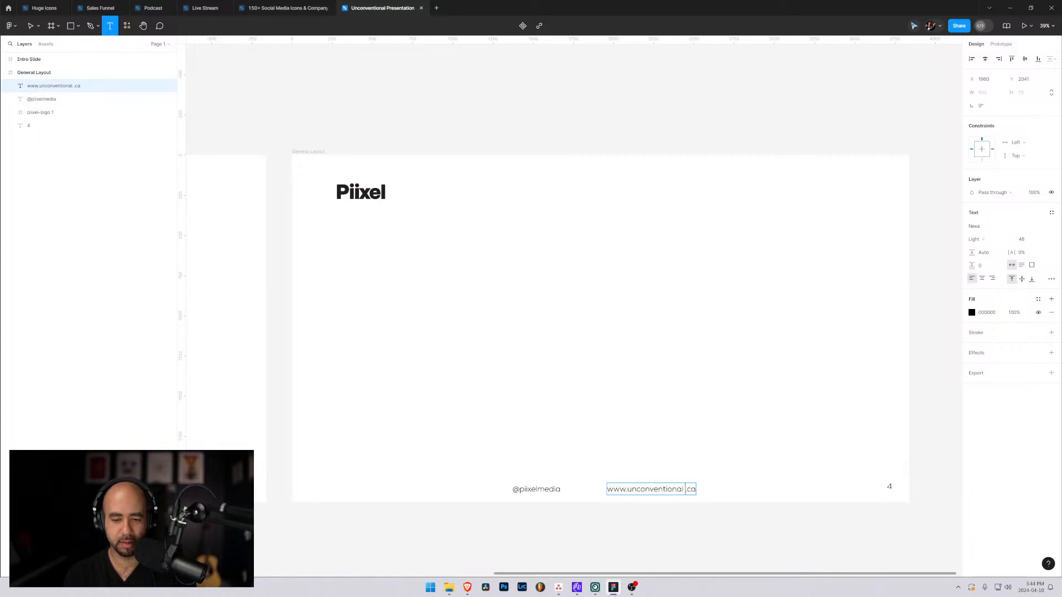
pyautogui.write('set')
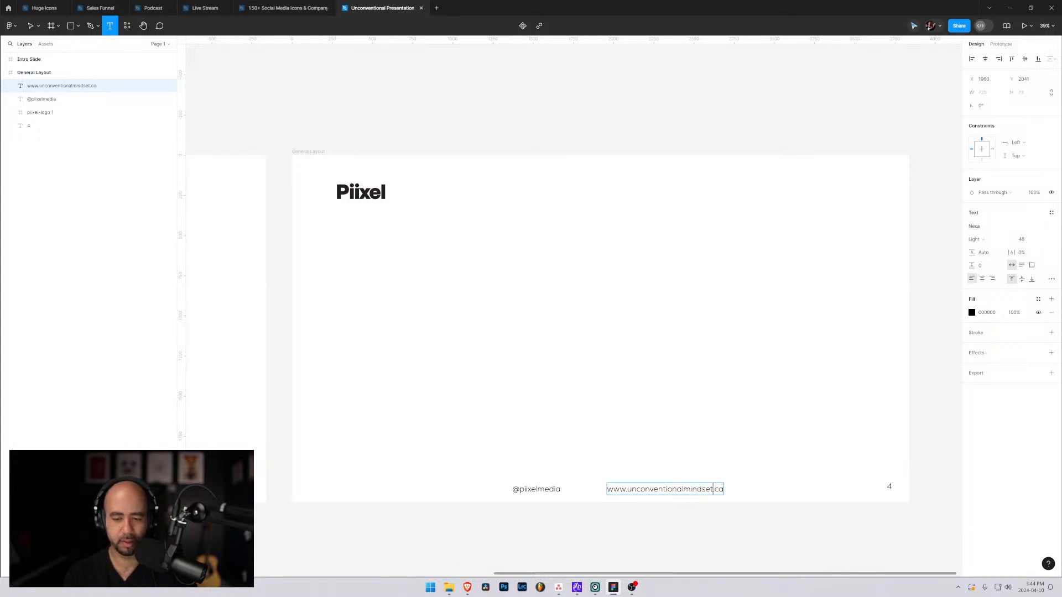
pyautogui.hotkey('shift', 'Right')
pyautogui.hotkey('shift', 'Right')
pyautogui.write('com')
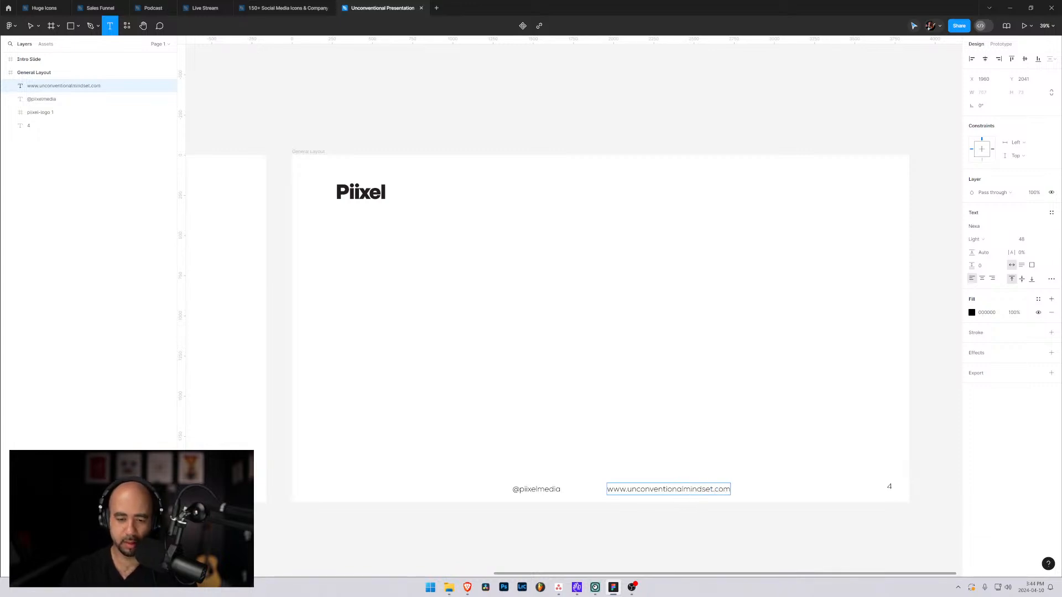
pyautogui.click(525, 489)
pyautogui.press('Left')
pyautogui.hotkey('shift', 'End')
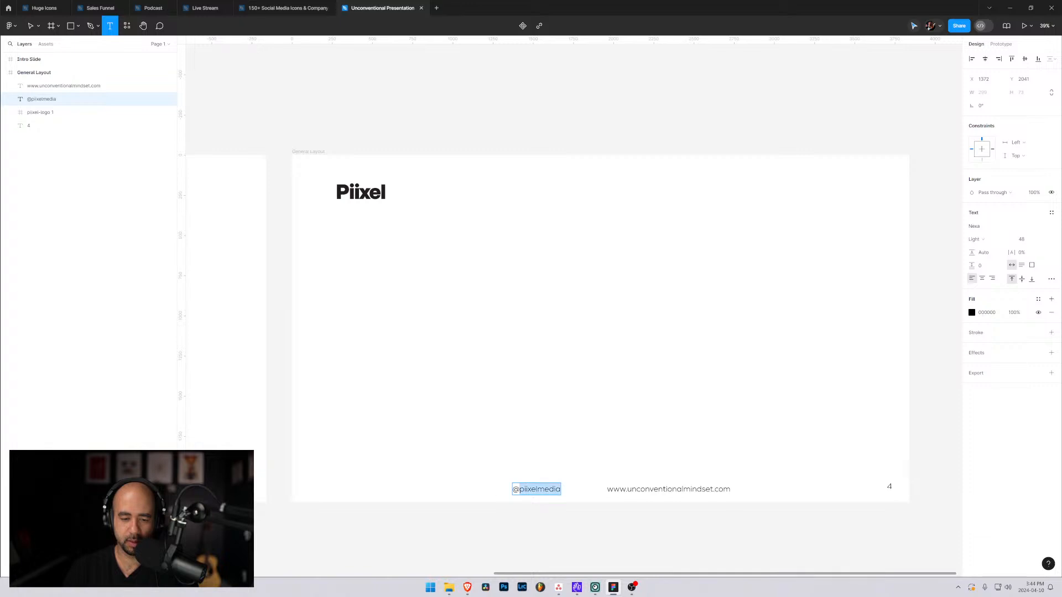
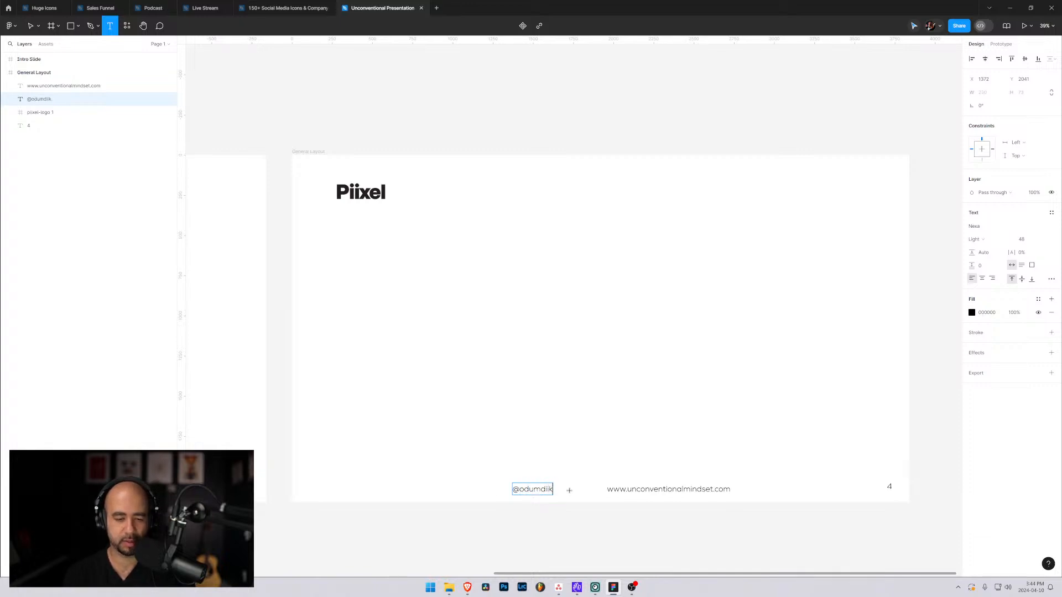
pyautogui.press('BackSpace')
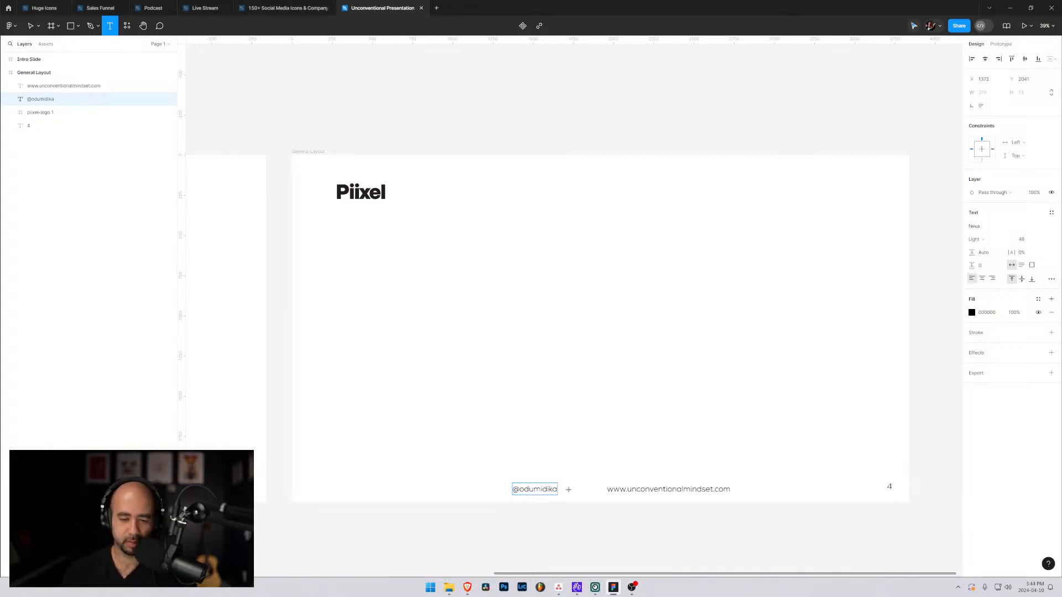
pyautogui.click(464, 415)
pyautogui.click(529, 490)
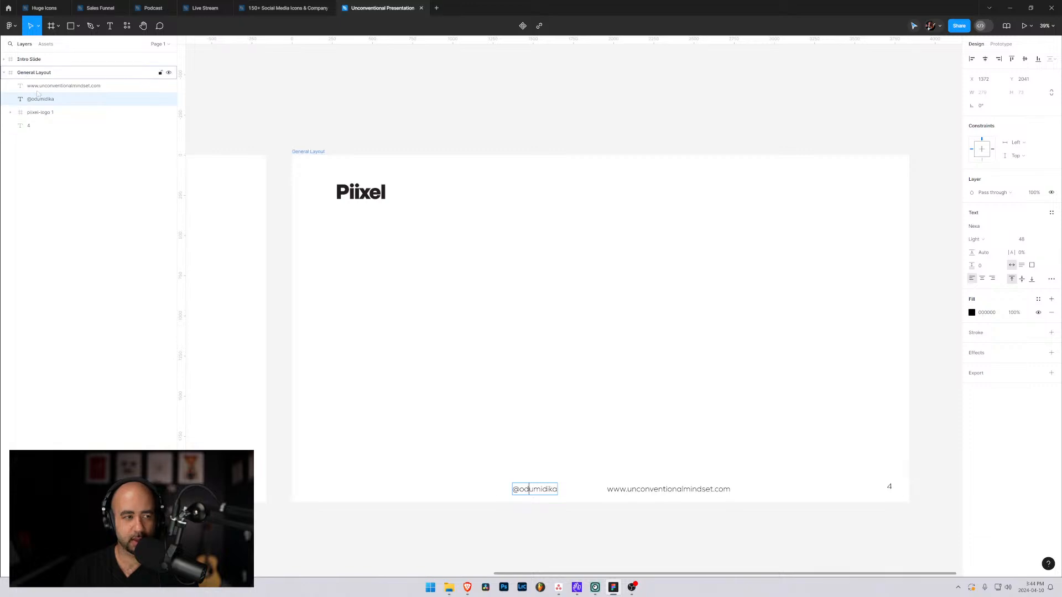
pyautogui.click(78, 99)
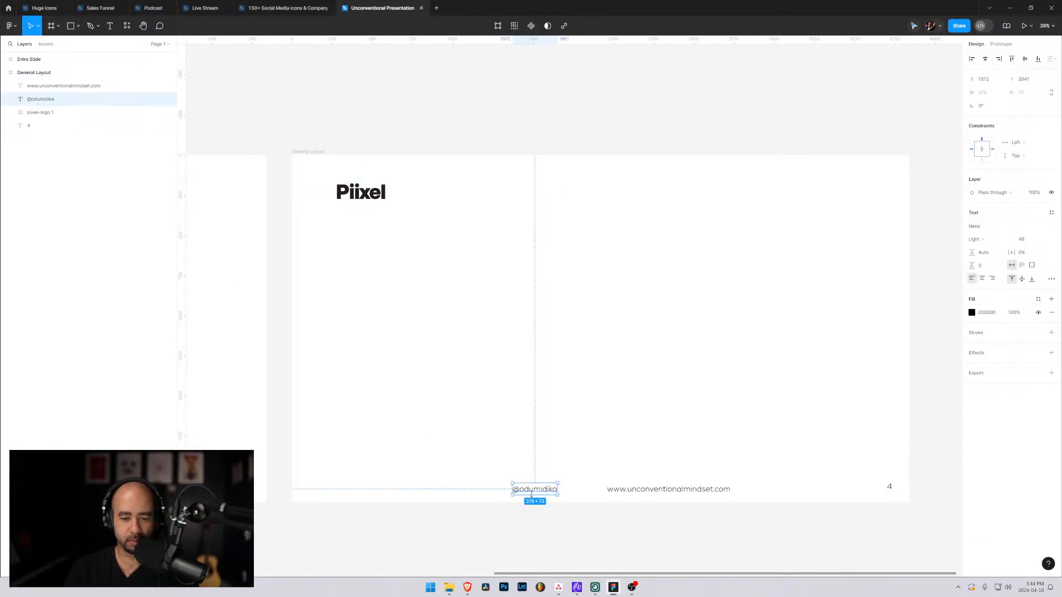
pyautogui.moveTo(530, 494); pyautogui.dragTo(500, 493)
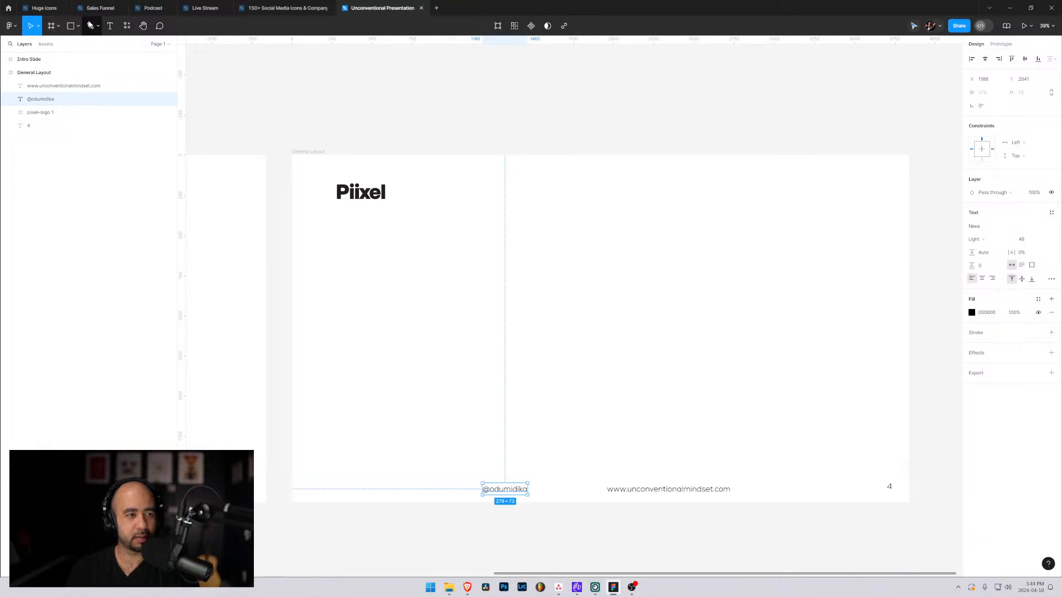
# Draw a horizontal line about 3200 wide above the footer text, centred horizontally in General Layout at about Y 1727.
pyautogui.click(79, 26)
pyautogui.click(51, 56)
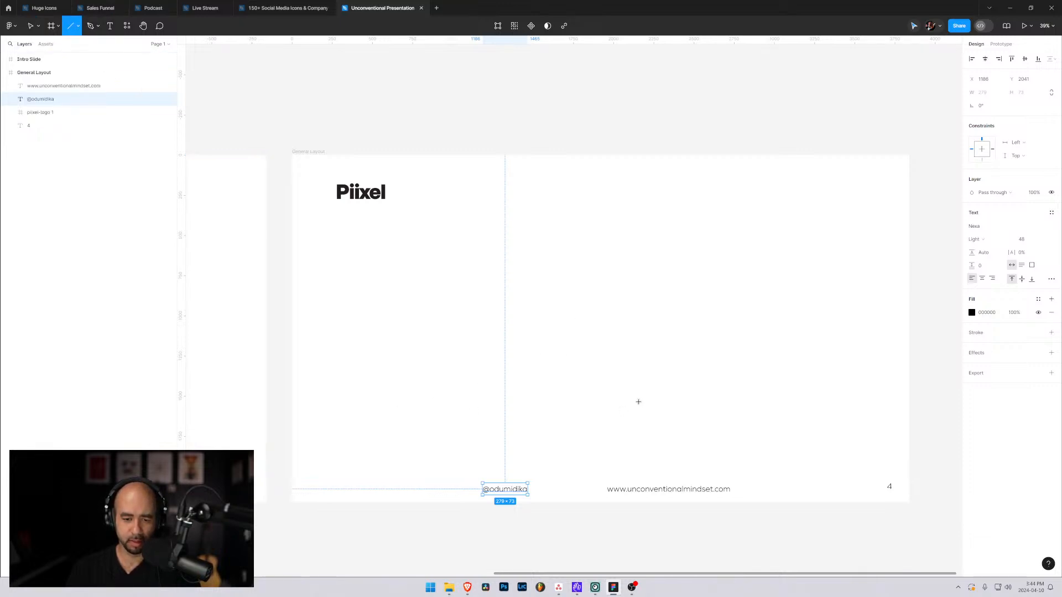
pyautogui.moveTo(352, 431)
pyautogui.mouseDown()
pyautogui.moveTo(808, 426)
pyautogui.moveTo(867, 462)
pyautogui.mouseUp()
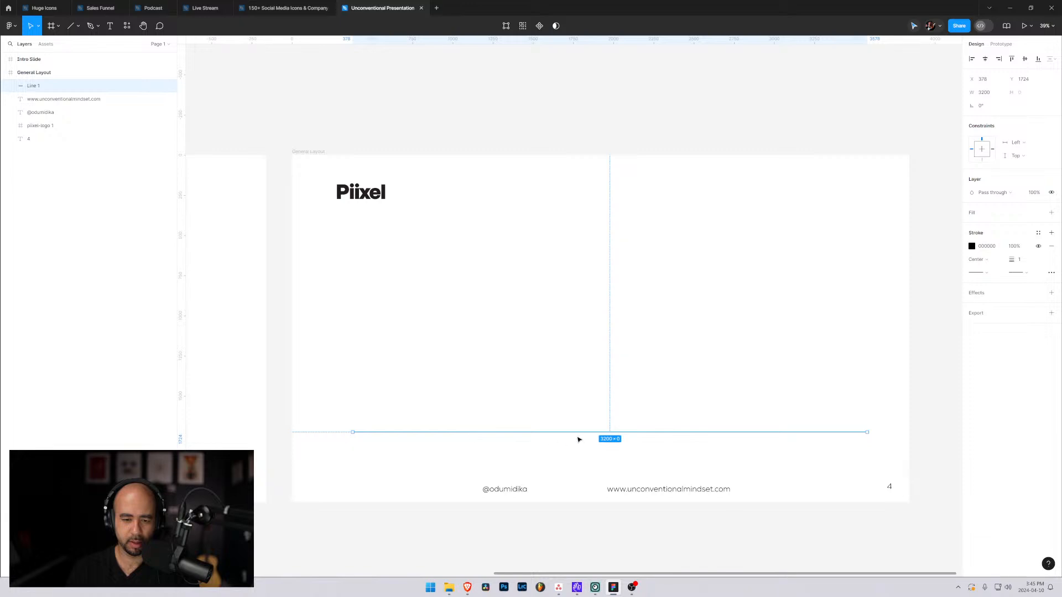
pyautogui.click(985, 59)
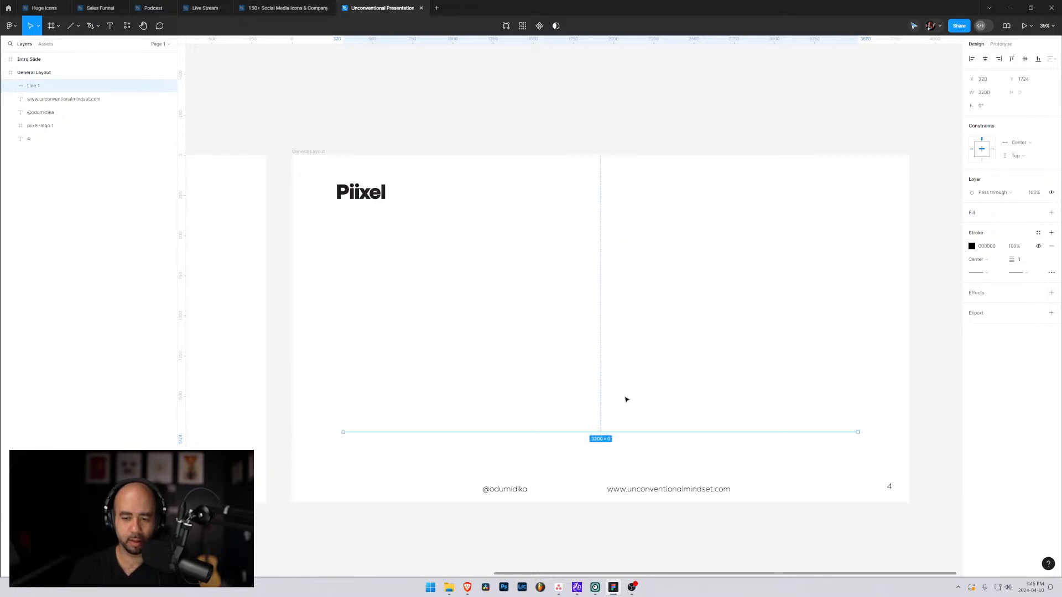
pyautogui.moveTo(512, 434)
pyautogui.mouseDown()
pyautogui.moveTo(524, 437)
pyautogui.moveTo(515, 437)
pyautogui.mouseUp()
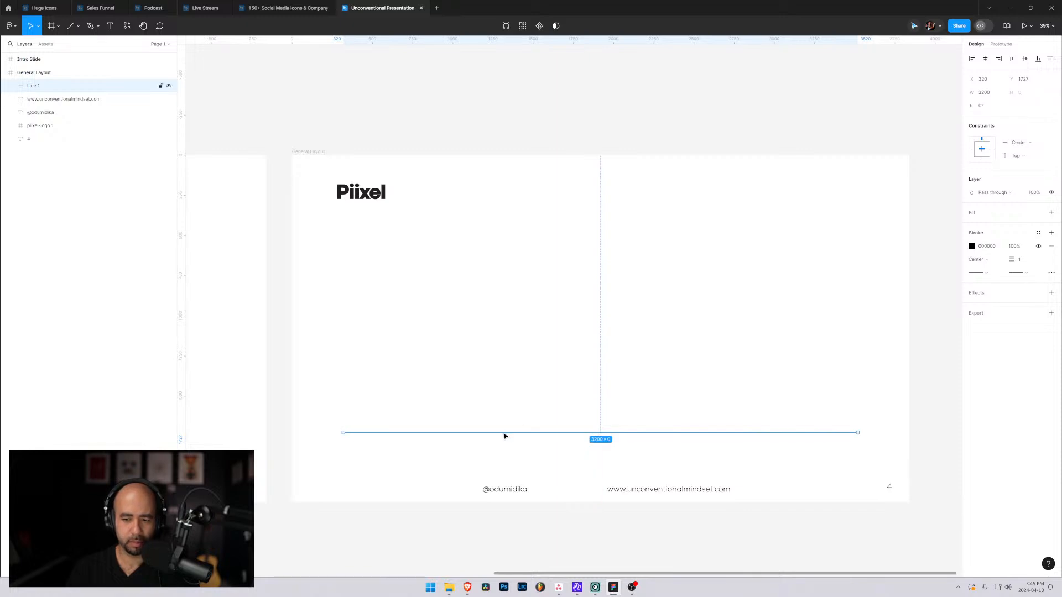
# Set the horizontal line's width to 3400 and centre it horizontally in the frame again.
pyautogui.click(986, 93)
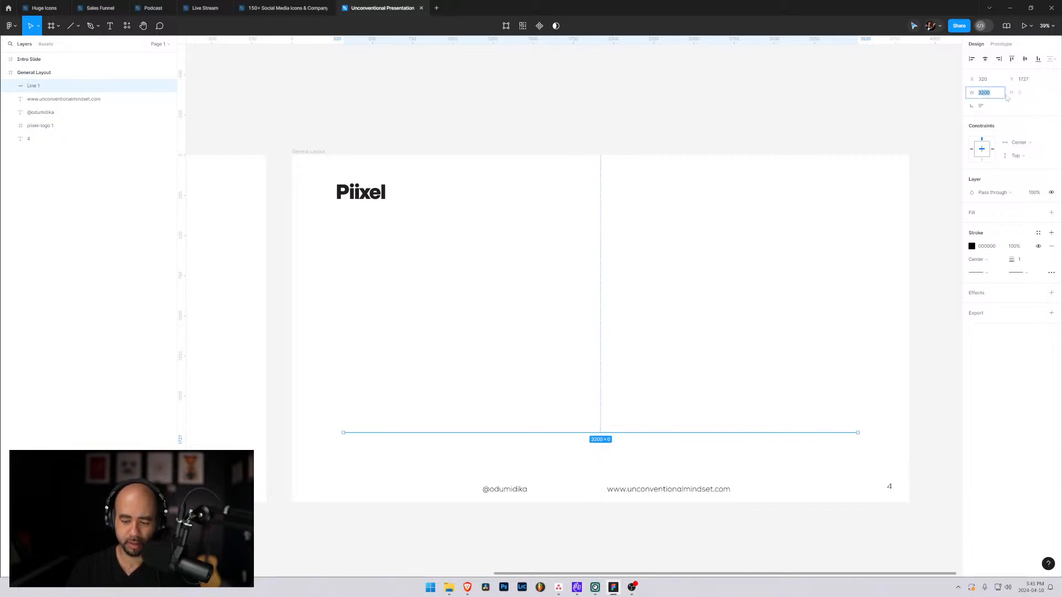
pyautogui.write('3400')
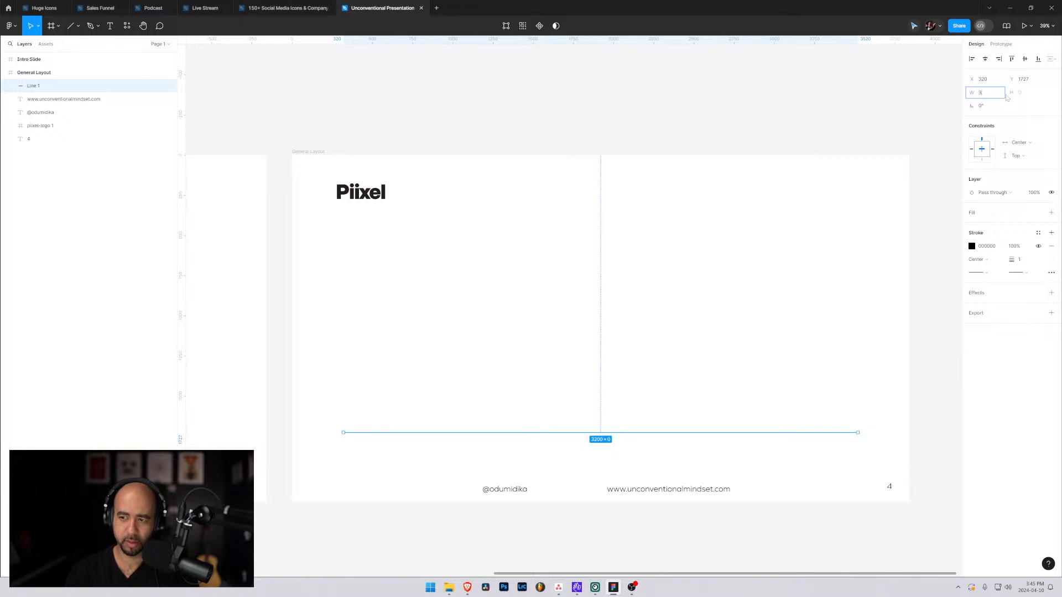
pyautogui.press('Return')
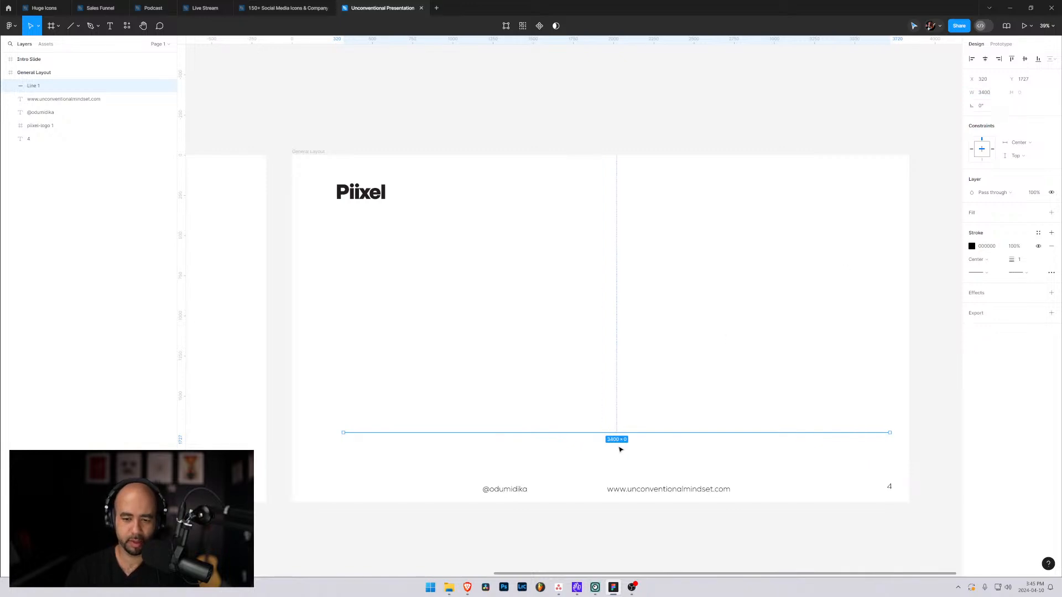
pyautogui.click(985, 60)
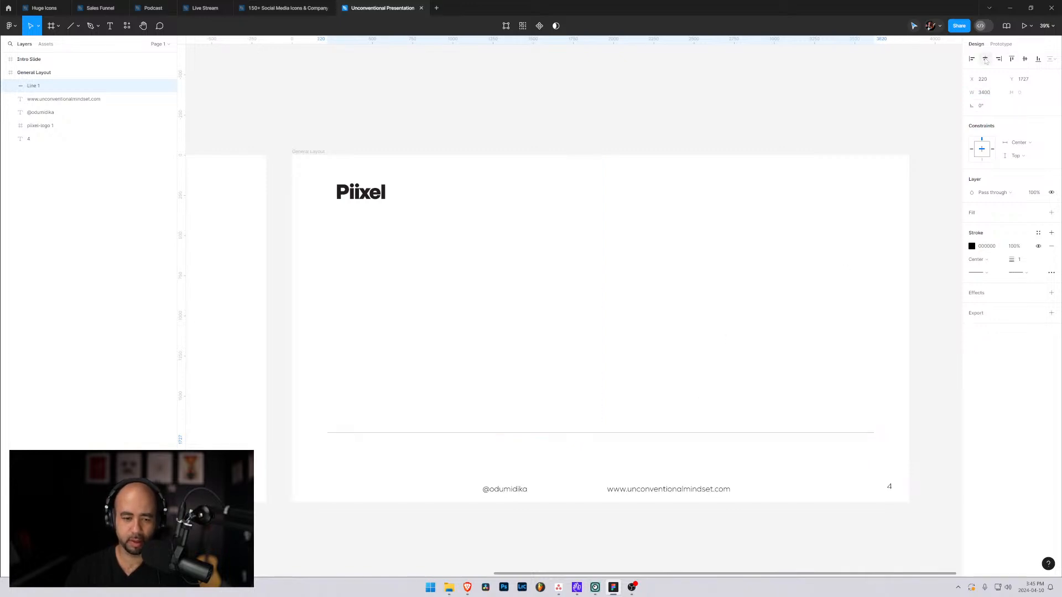
pyautogui.click(518, 356)
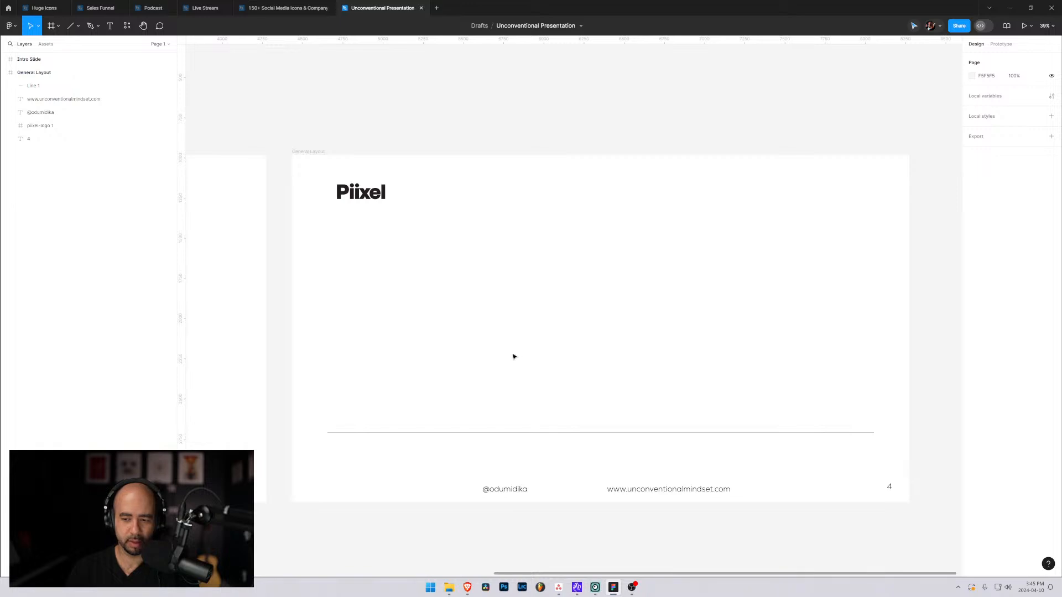
# Change the horizontal line's stroke to a light bluish grey, about B5BABD.
pyautogui.click(459, 432)
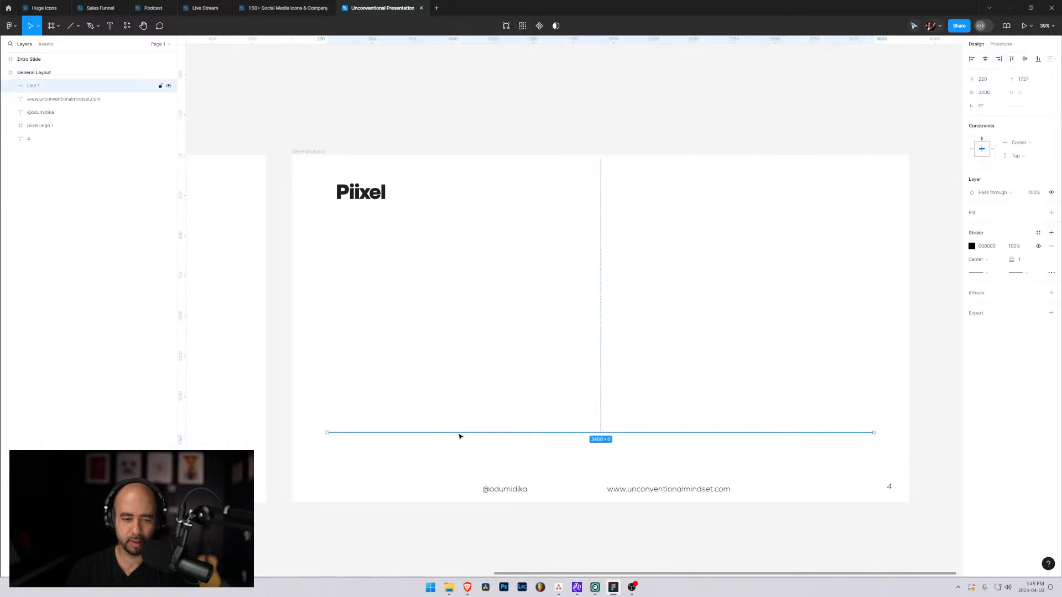
pyautogui.click(972, 247)
pyautogui.click(903, 248)
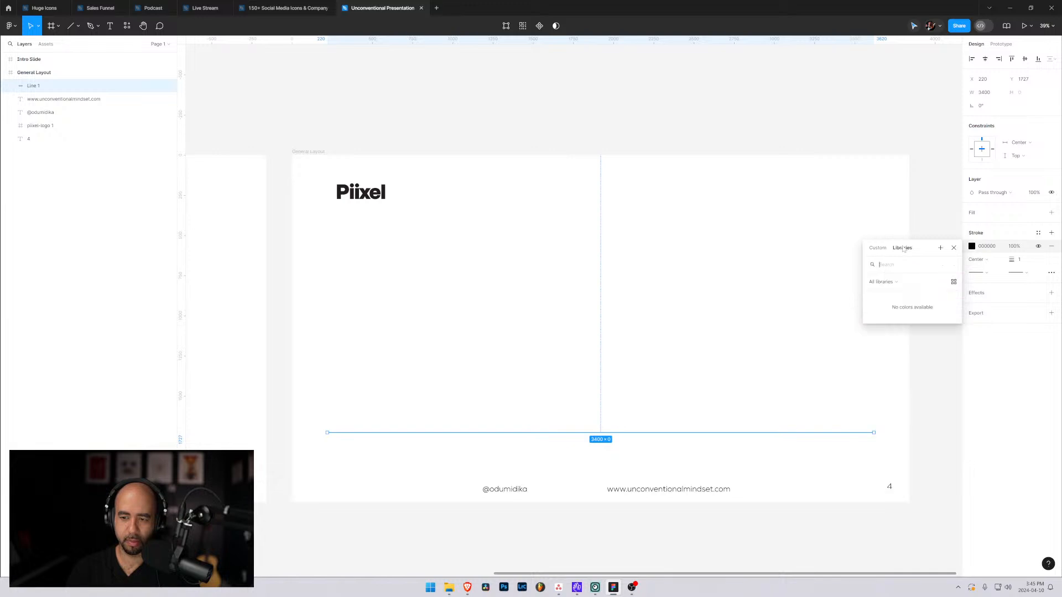
pyautogui.click(877, 249)
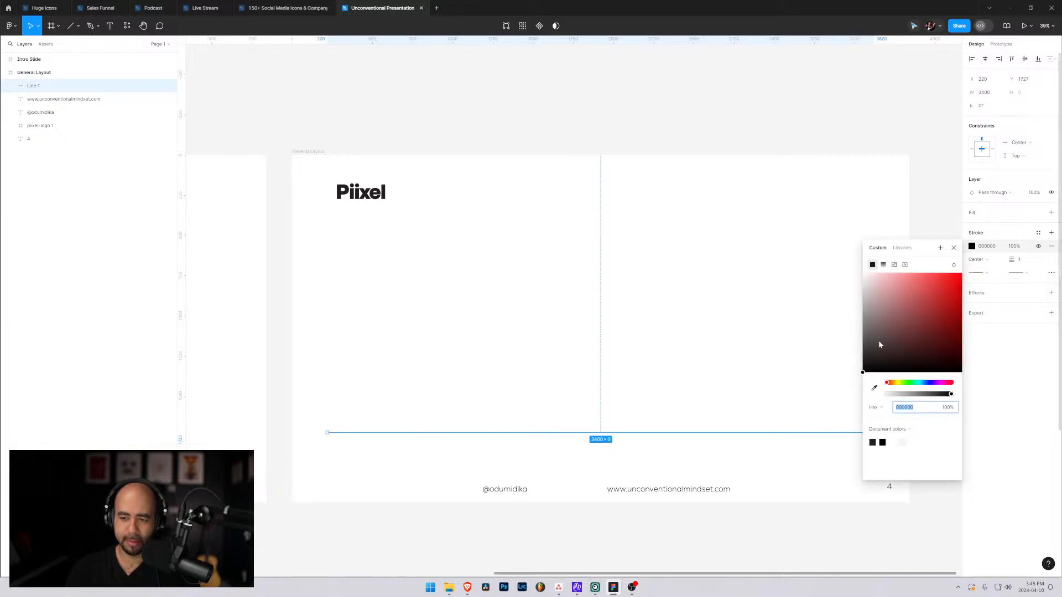
pyautogui.moveTo(879, 344)
pyautogui.mouseDown()
pyautogui.moveTo(858, 294)
pyautogui.moveTo(861, 312)
pyautogui.moveTo(867, 303)
pyautogui.mouseUp()
pyautogui.click(922, 382)
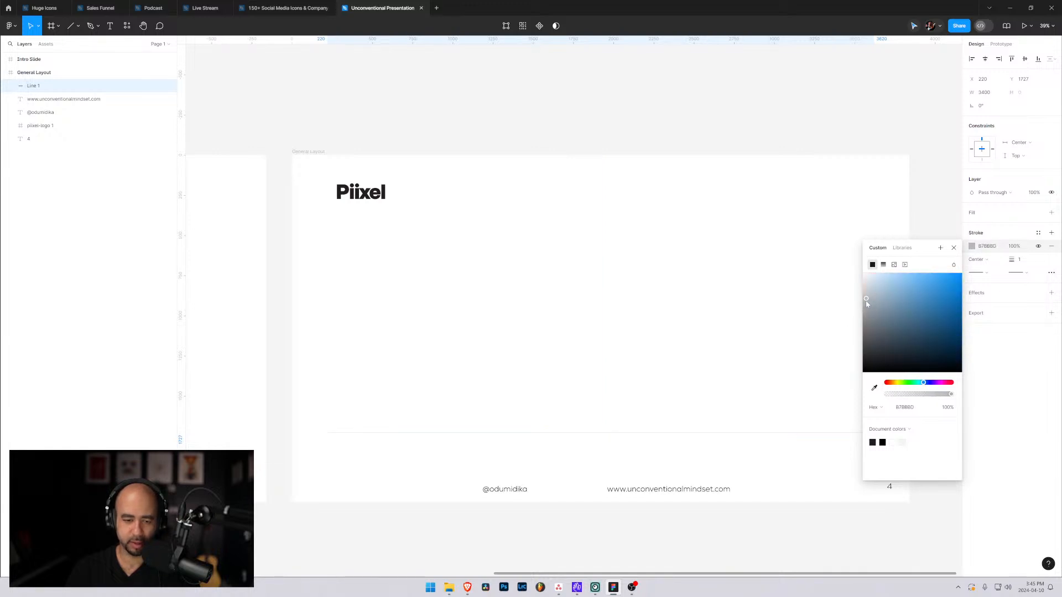
pyautogui.click(652, 273)
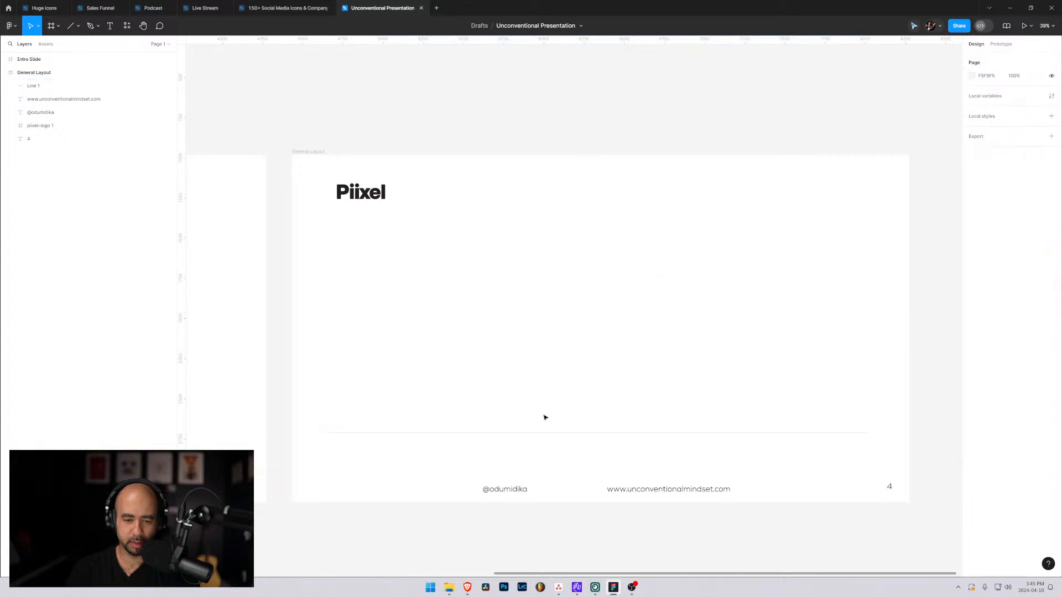
# Lower the line to about Y 1810 and arrange the handle, web address and page number beneath its left end, centre and right end.
pyautogui.moveTo(543, 434); pyautogui.dragTo(542, 446)
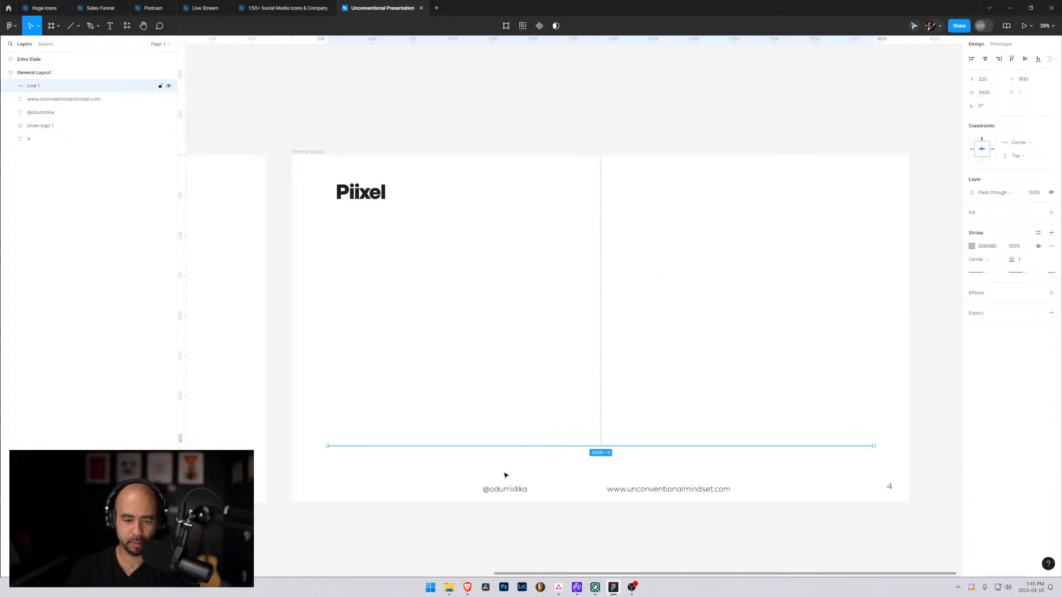
pyautogui.click(499, 489)
pyautogui.moveTo(498, 492); pyautogui.dragTo(348, 465)
pyautogui.moveTo(649, 491); pyautogui.dragTo(581, 459)
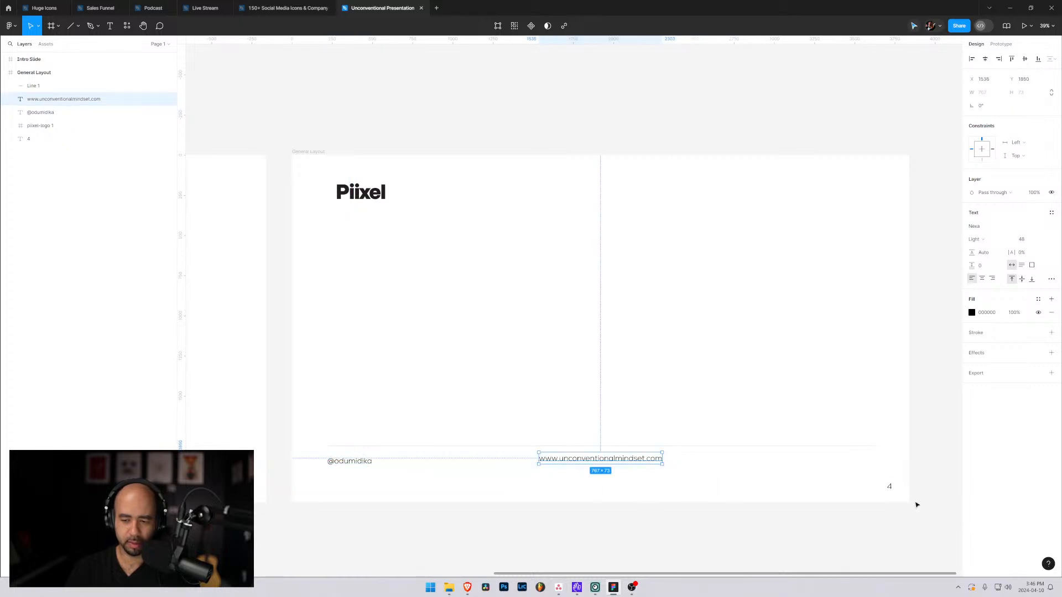
pyautogui.moveTo(890, 486); pyautogui.dragTo(871, 462)
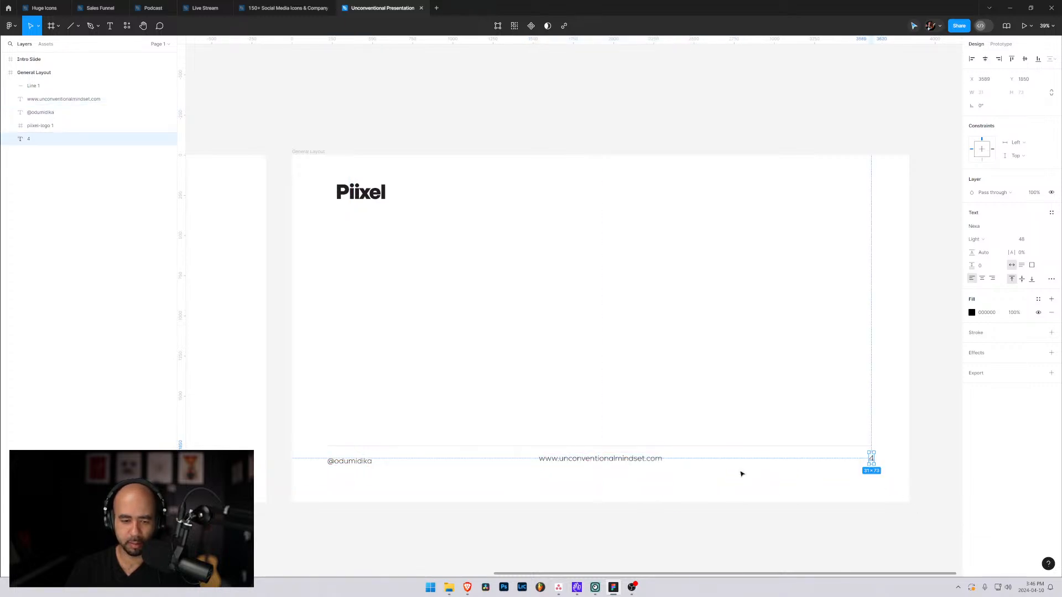
# Reorder the footer text layers in General Layout as handle, web address, page number, placing all three above the logo layer.
pyautogui.click(33, 99)
pyautogui.keyDown('shift'); pyautogui.click(36, 112); pyautogui.keyUp('shift')
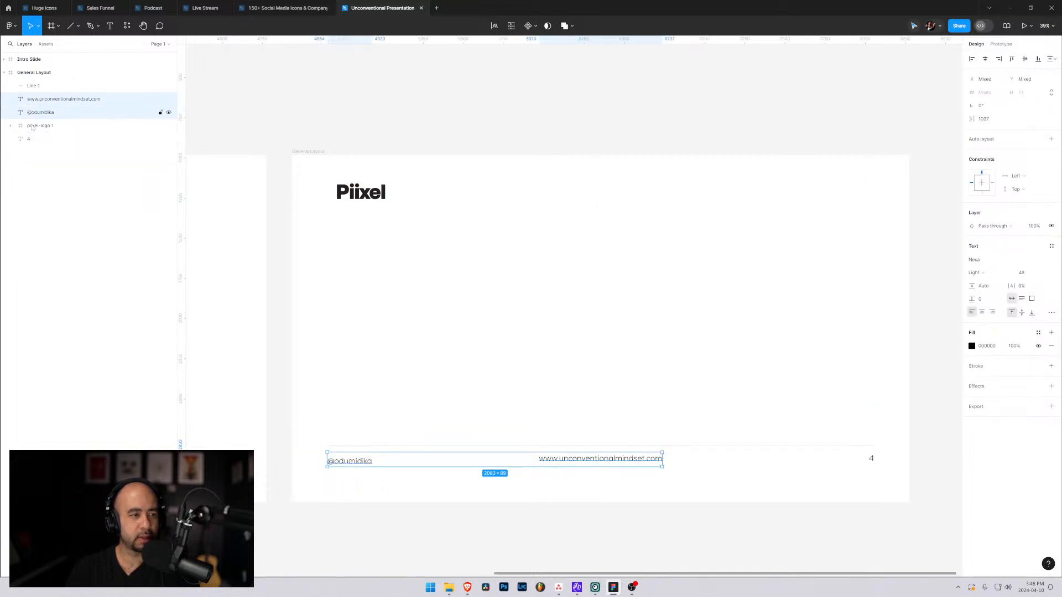
pyautogui.moveTo(29, 139); pyautogui.dragTo(31, 125)
pyautogui.moveTo(34, 112); pyautogui.dragTo(33, 100)
# Align the handle, web address and page number on their vertical centres and move them up together to about Y 1840.
pyautogui.click(33, 113)
pyautogui.keyDown('shift'); pyautogui.click(30, 126); pyautogui.keyUp('shift')
pyautogui.click(32, 100)
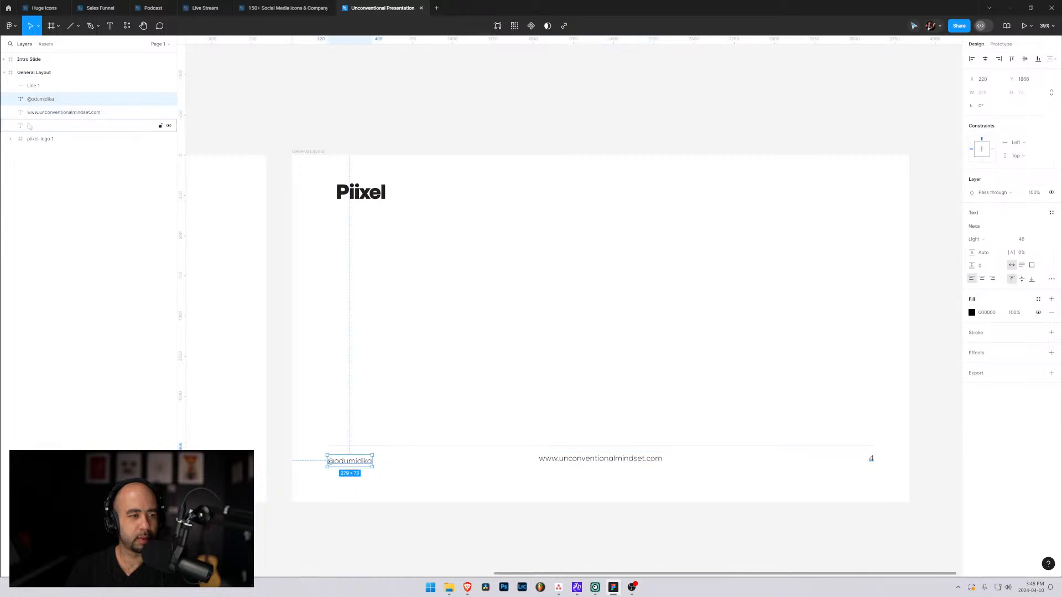
pyautogui.keyDown('shift'); pyautogui.click(29, 127); pyautogui.keyUp('shift')
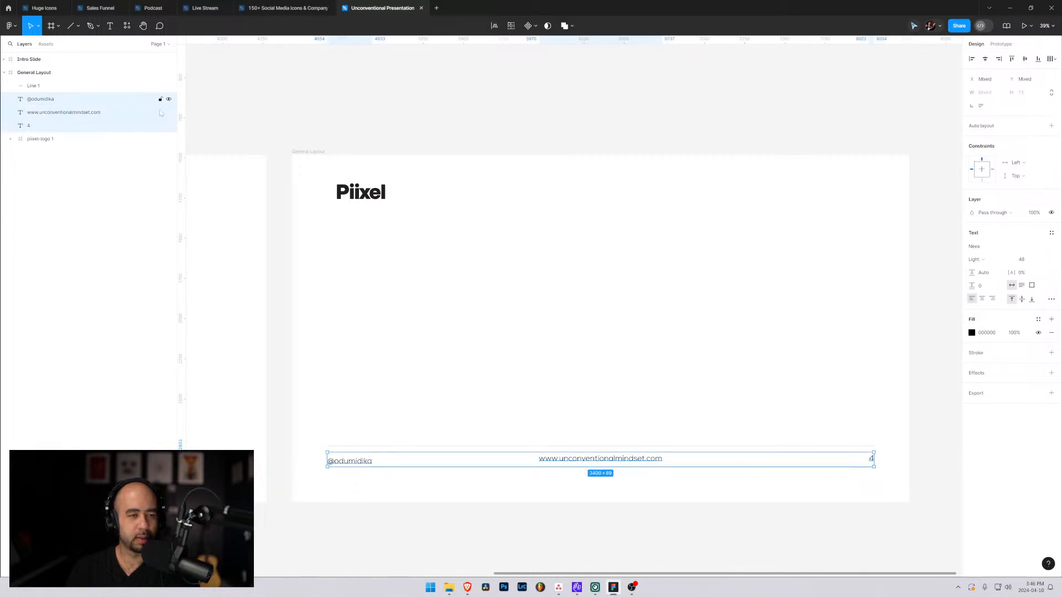
pyautogui.click(1025, 58)
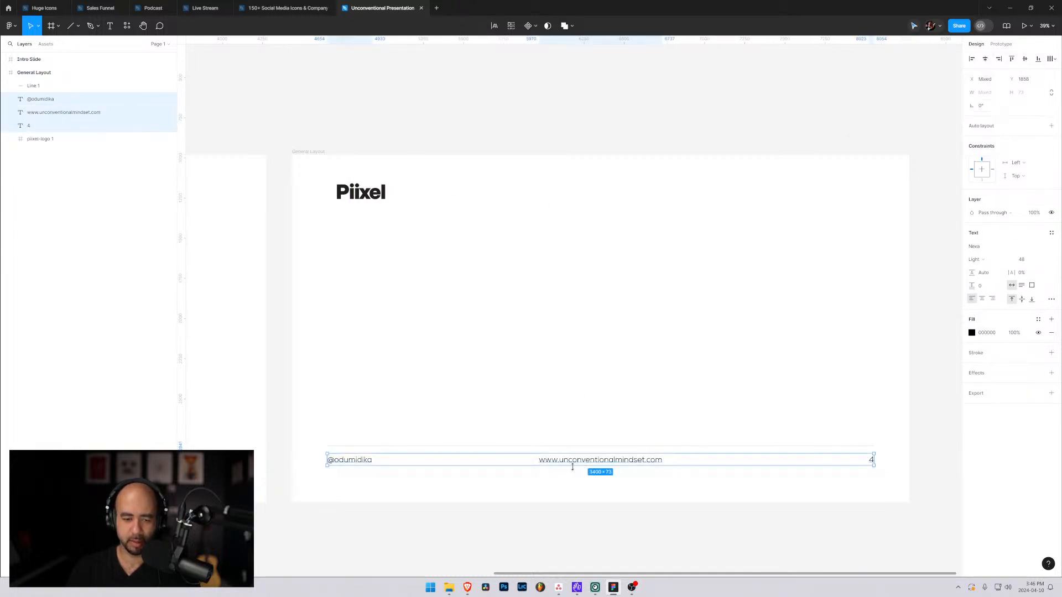
pyautogui.moveTo(574, 466); pyautogui.dragTo(575, 461)
pyautogui.click(879, 470)
pyautogui.click(871, 458)
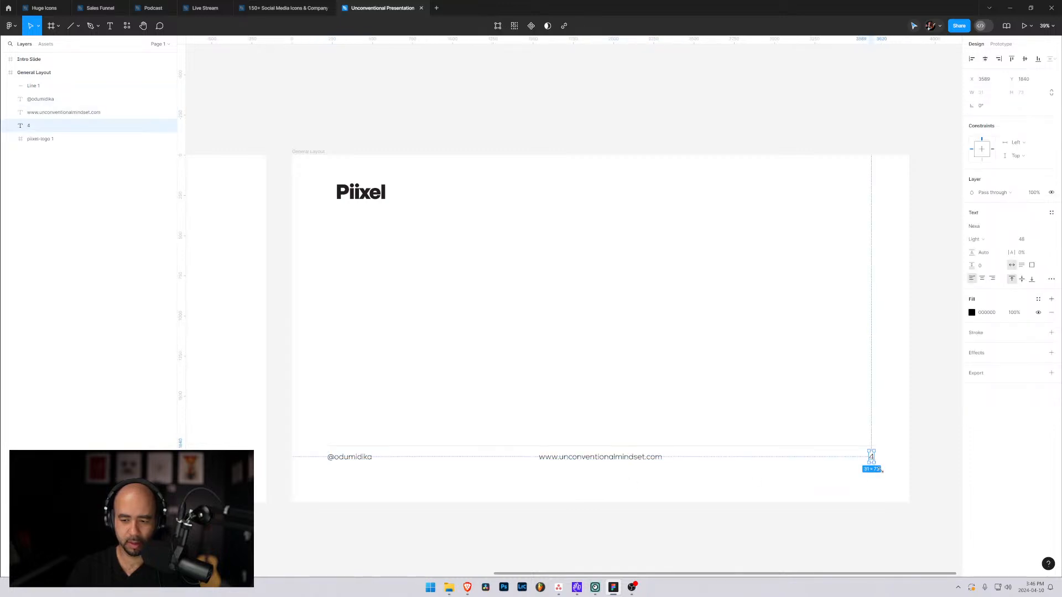
pyautogui.click(882, 471)
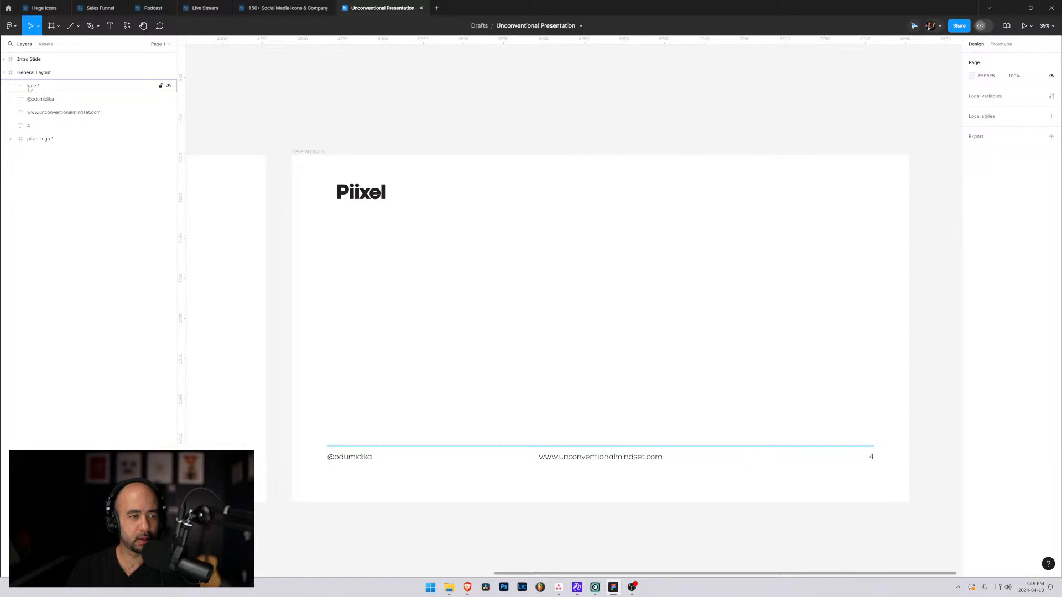
# Rename the Line 1 layer as divider.
pyautogui.doubleClick(31, 86)
pyautogui.write('divid')
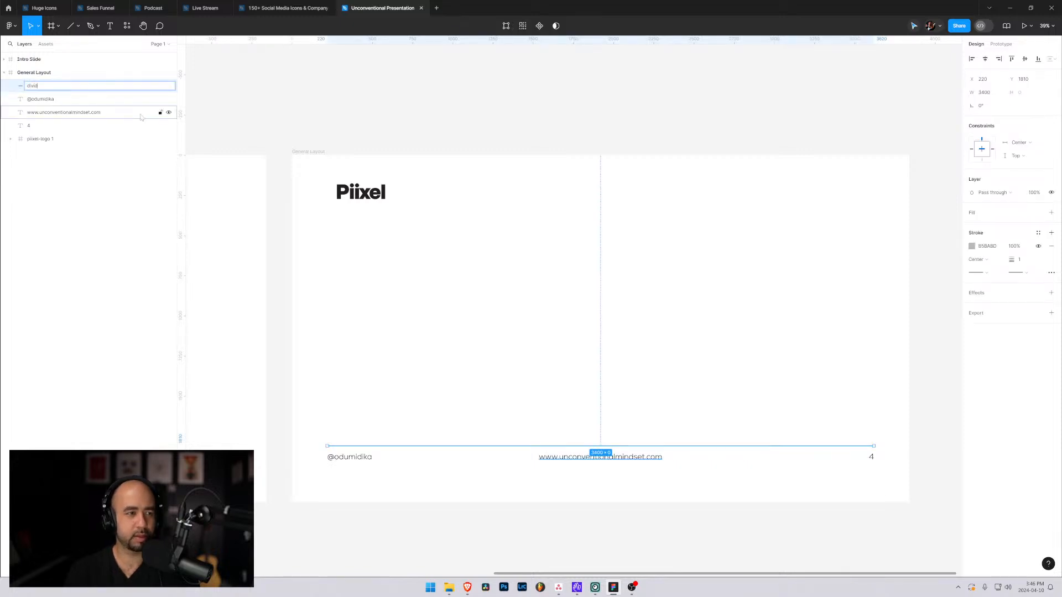
pyautogui.write('er')
pyautogui.press('Return')
pyautogui.keyDown('shift'); pyautogui.click(46, 126); pyautogui.keyUp('shift')
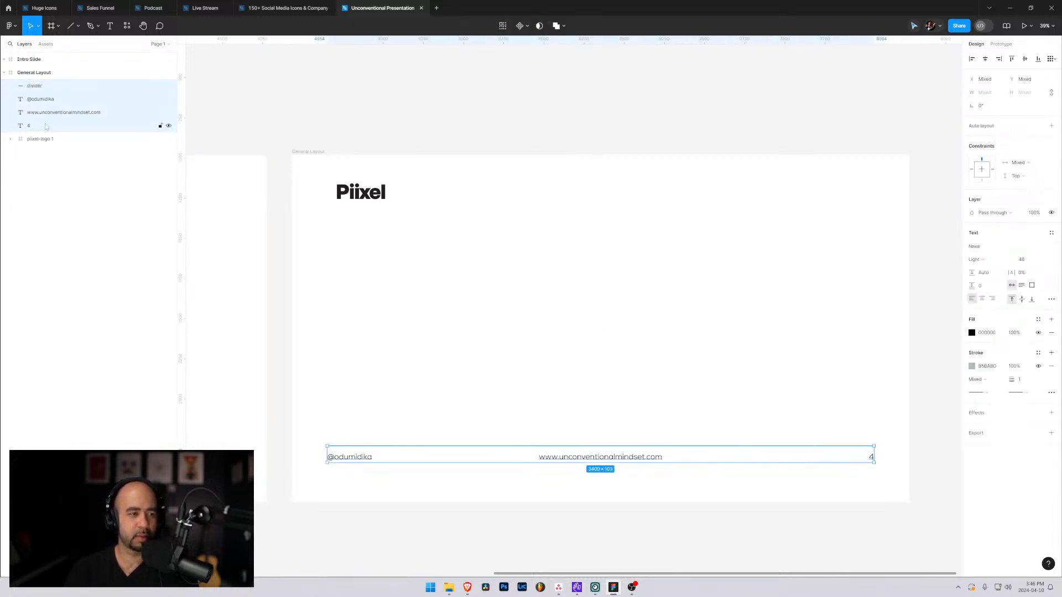
pyautogui.hotkey('shift', 'g')
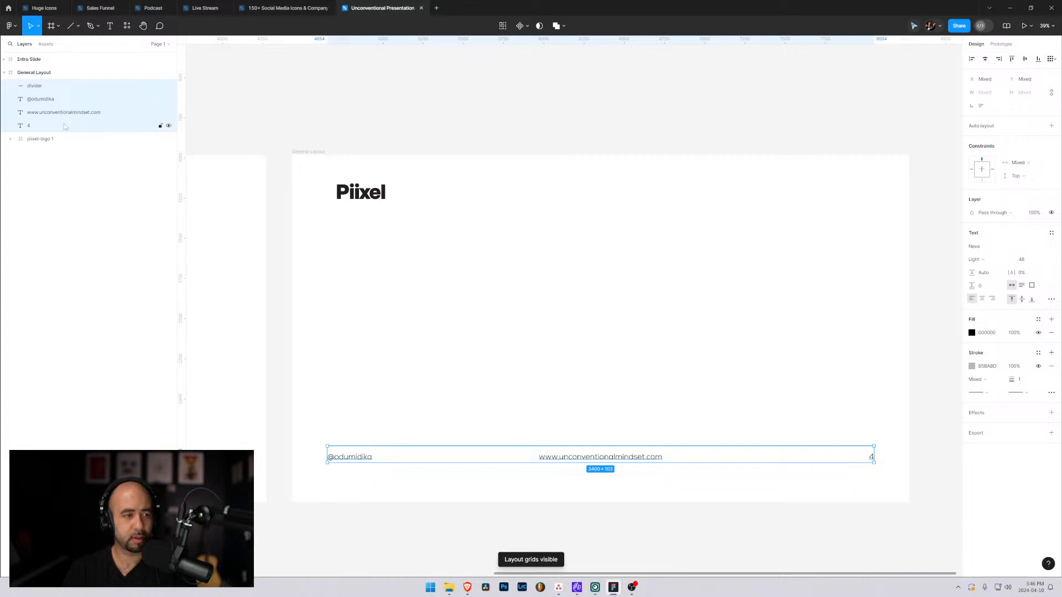
pyautogui.hotkey('shift', 'g')
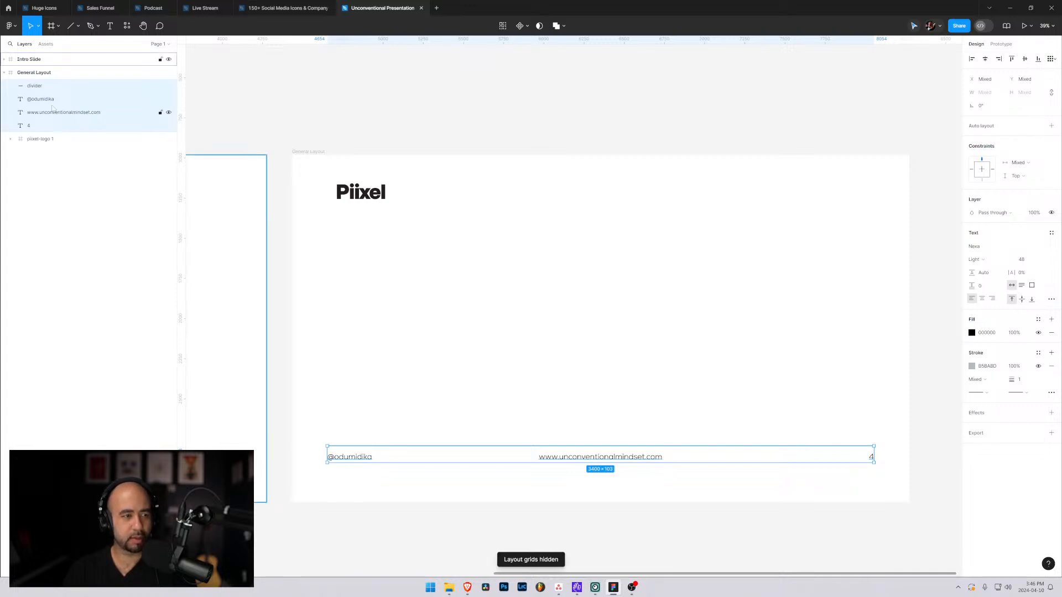
# Group the divider, handle, web address and page number, and lower the group to about Y 1921.
pyautogui.click(39, 89)
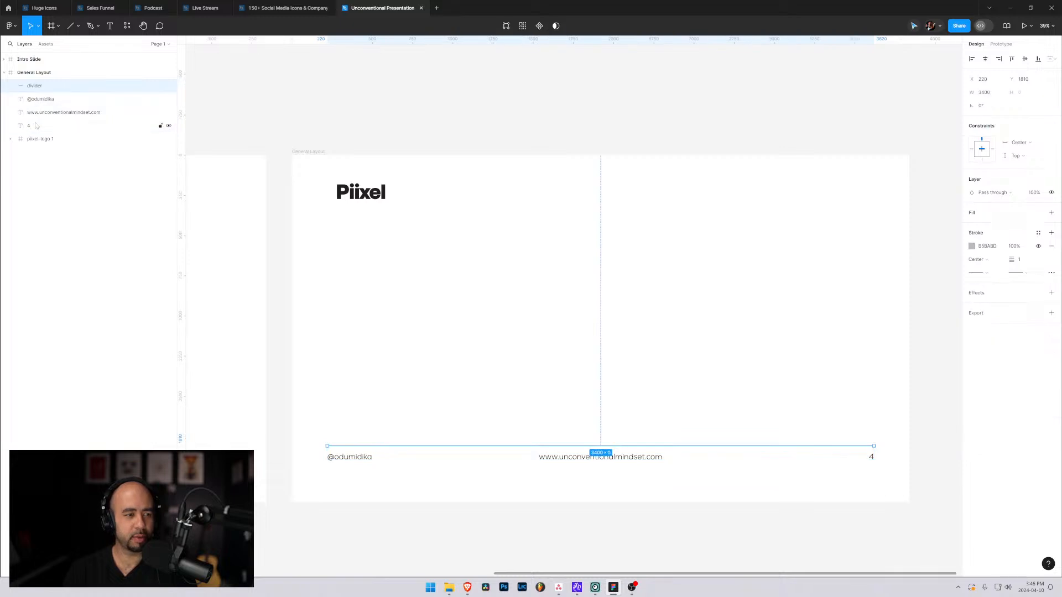
pyautogui.keyDown('shift'); pyautogui.click(35, 126); pyautogui.keyUp('shift')
pyautogui.rightClick(31, 88)
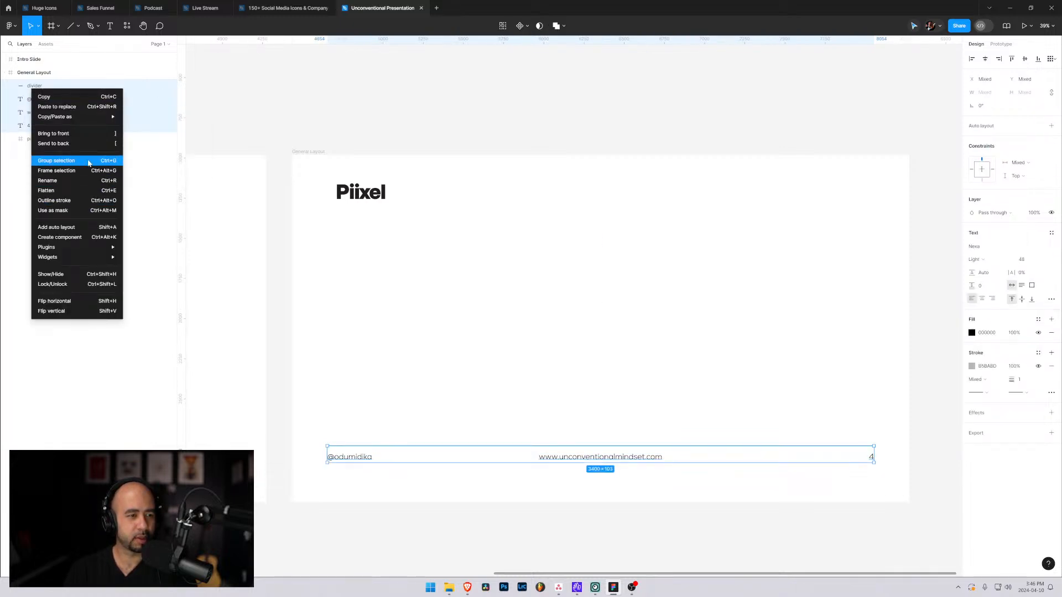
pyautogui.click(56, 161)
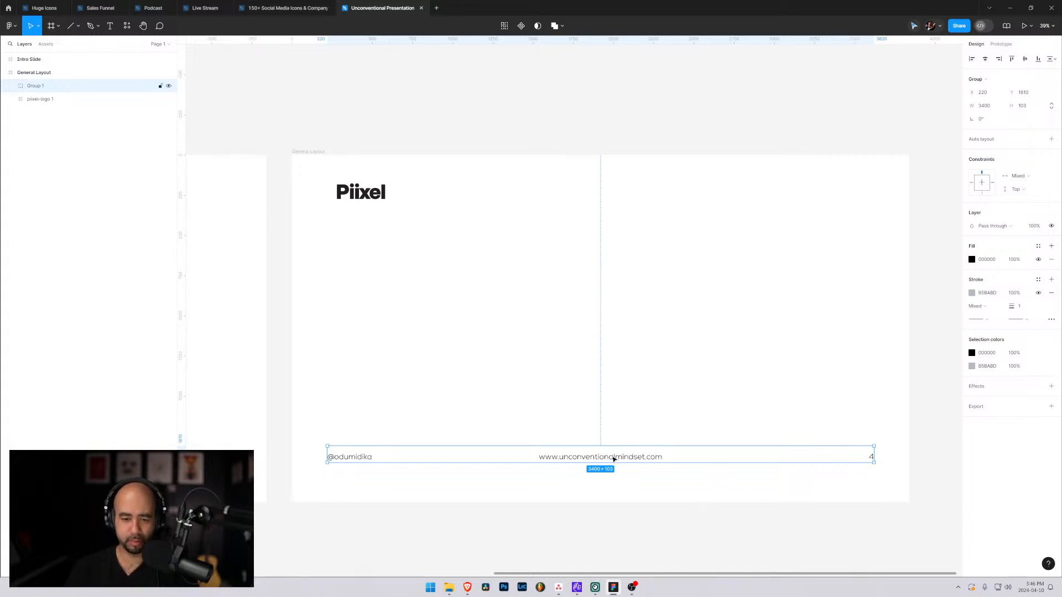
pyautogui.moveTo(613, 455); pyautogui.dragTo(614, 474)
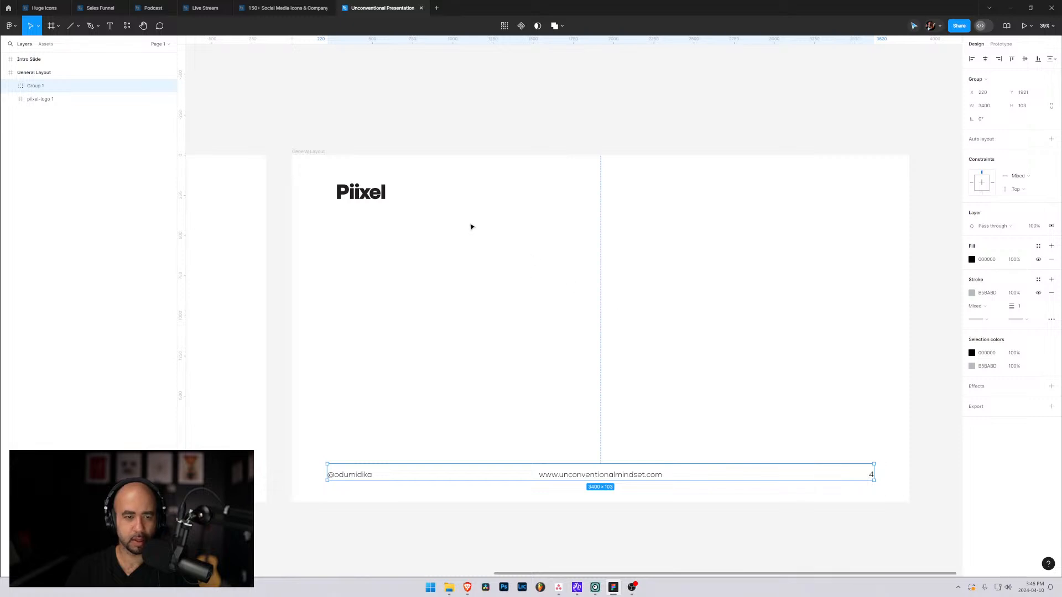
pyautogui.click(434, 149)
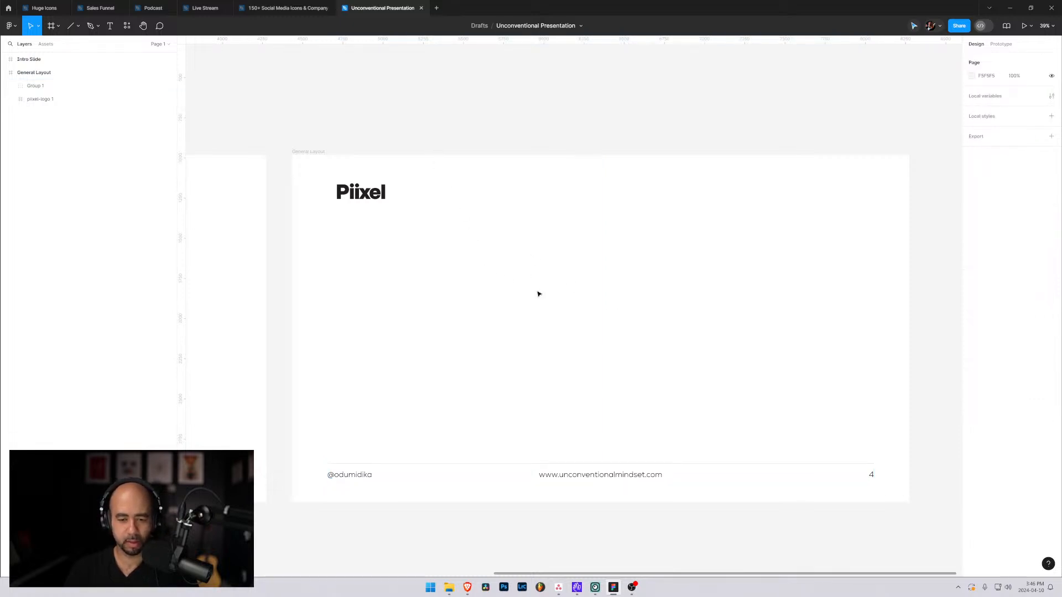
pyautogui.click(351, 202)
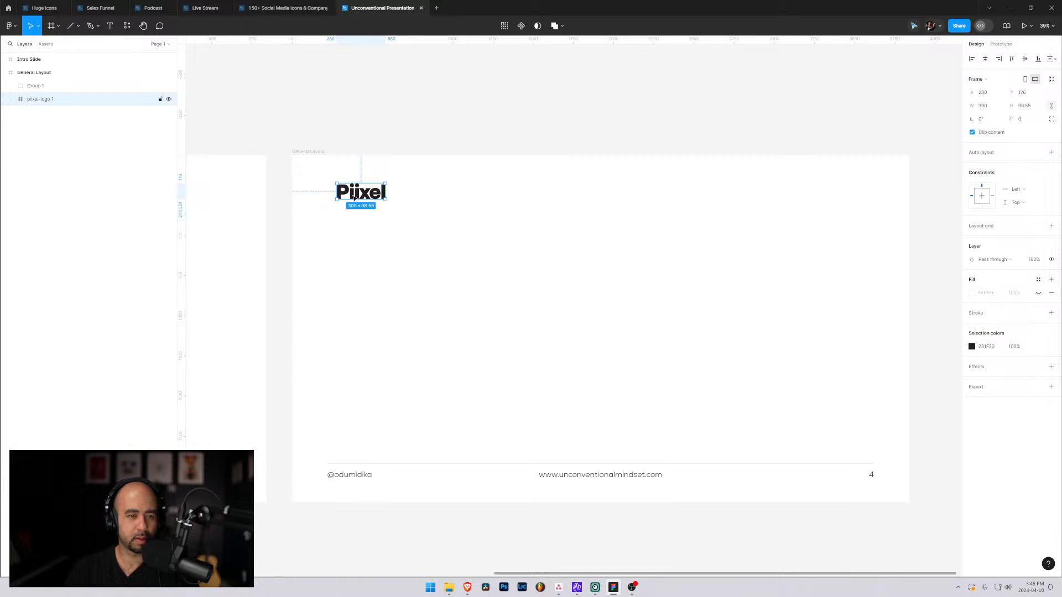
pyautogui.press('Escape')
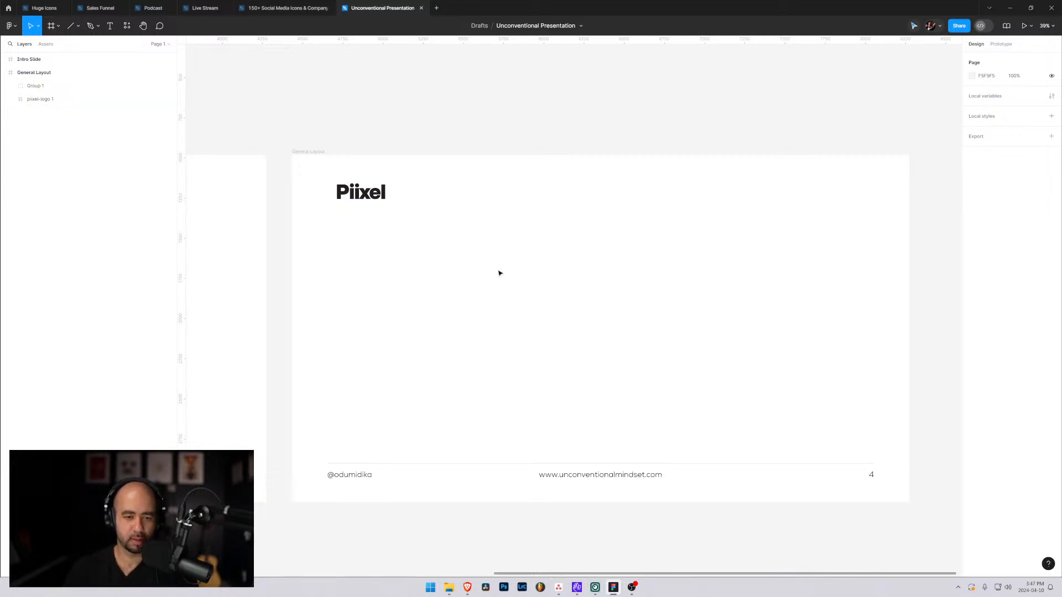
# Add the text 10 April 2024 in the General Layout slide's upper-right corner, level with the logo and above the page number.
pyautogui.press('t')
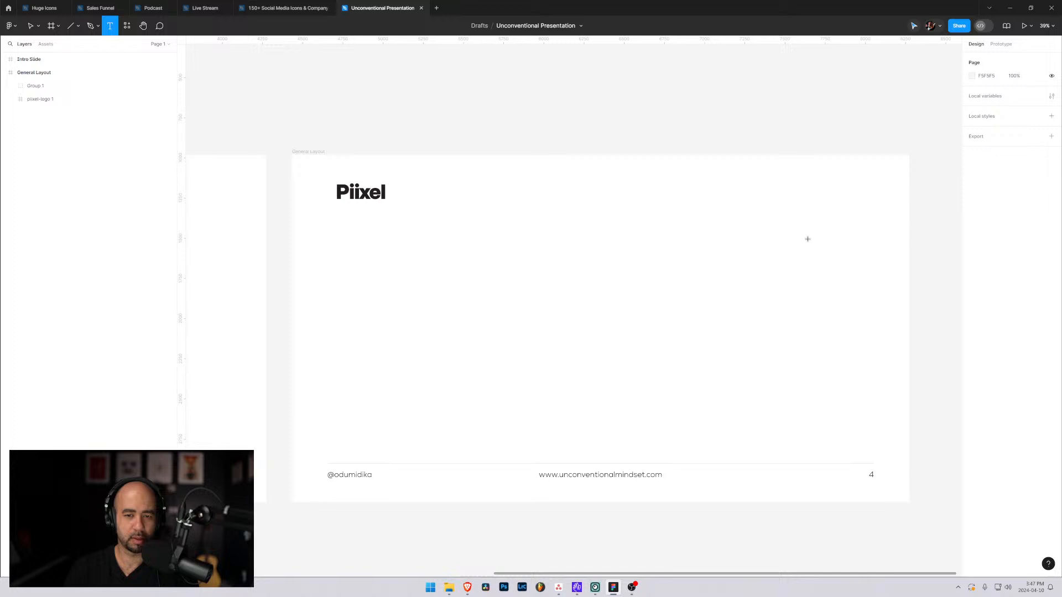
pyautogui.click(760, 204)
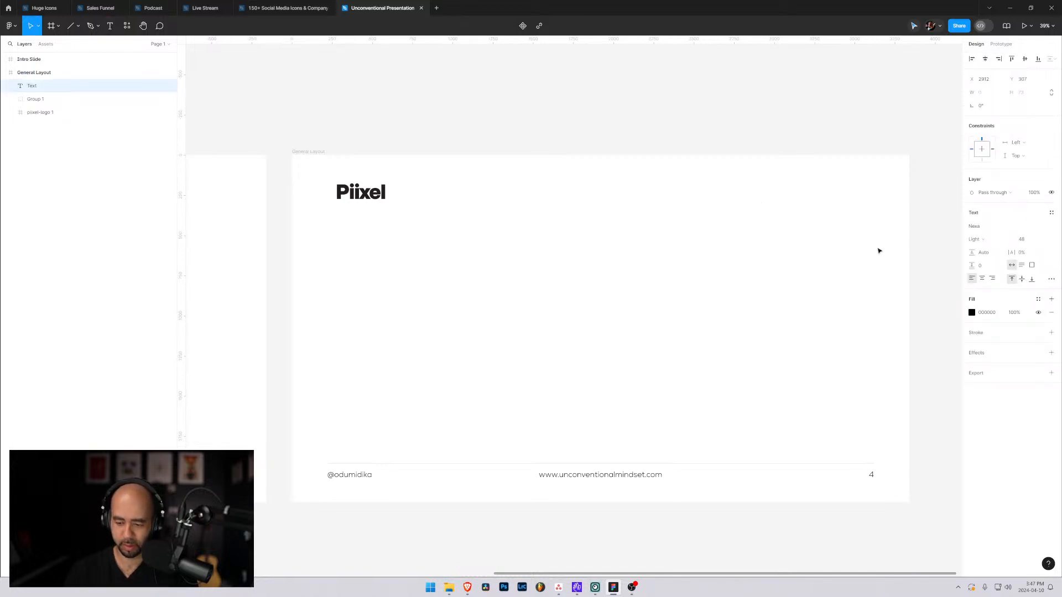
pyautogui.write('10 Ap')
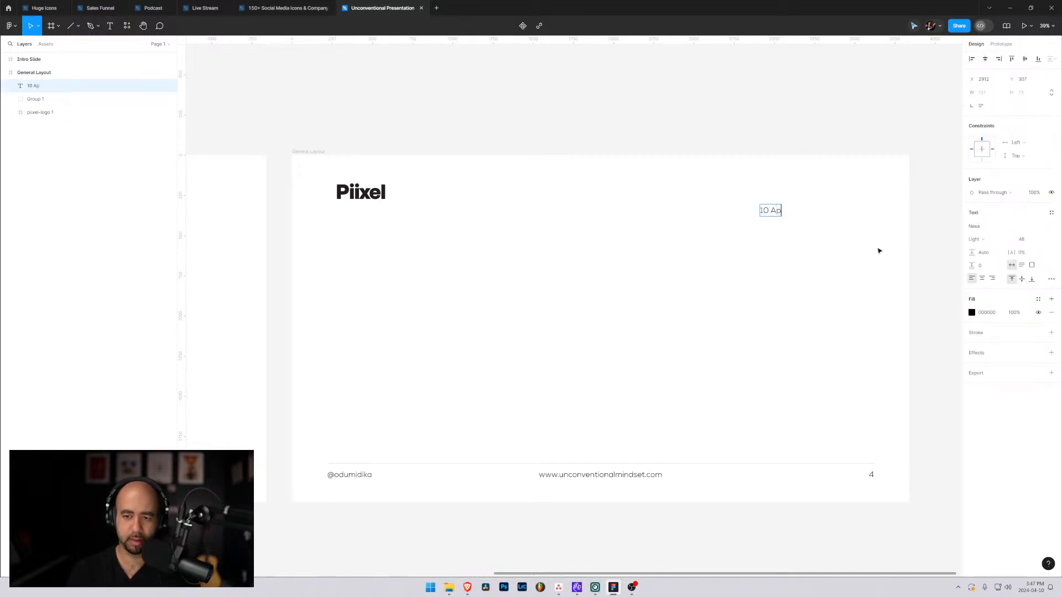
pyautogui.write('ril 20')
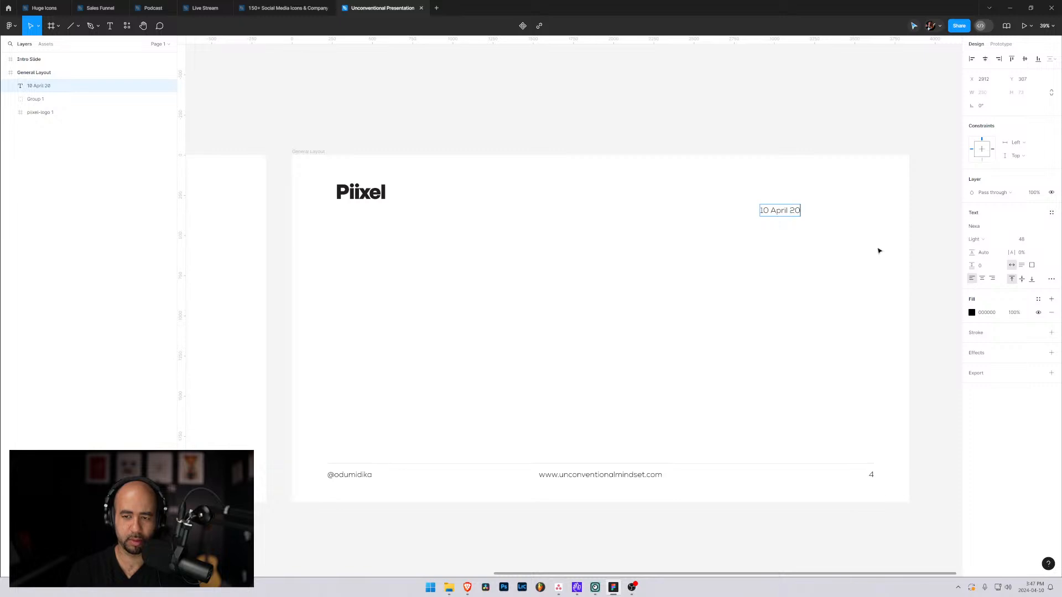
pyautogui.write('24')
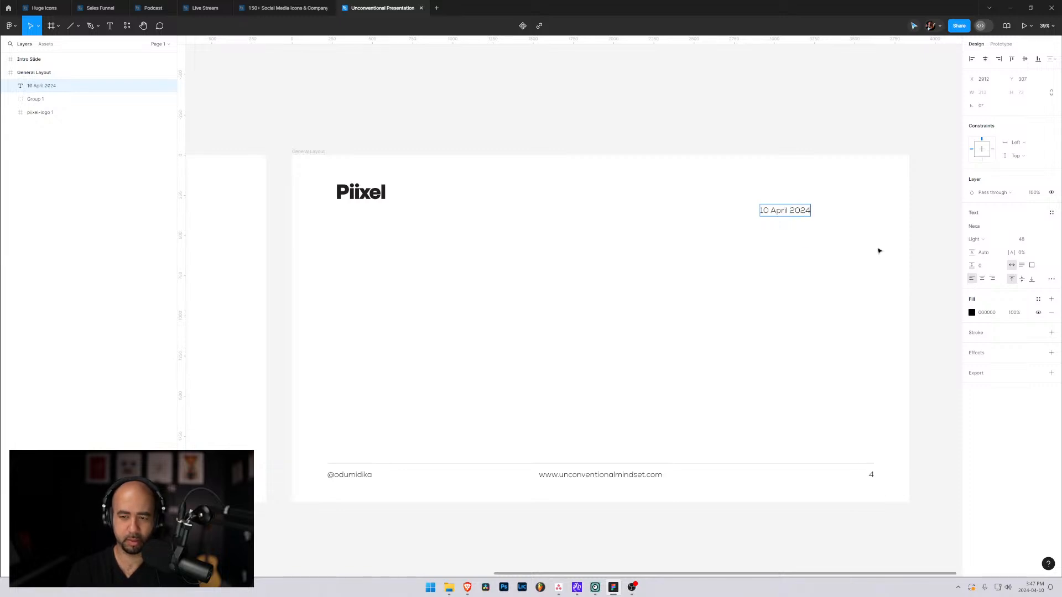
pyautogui.press('Escape')
pyautogui.moveTo(778, 213); pyautogui.dragTo(834, 191)
pyautogui.click(606, 339)
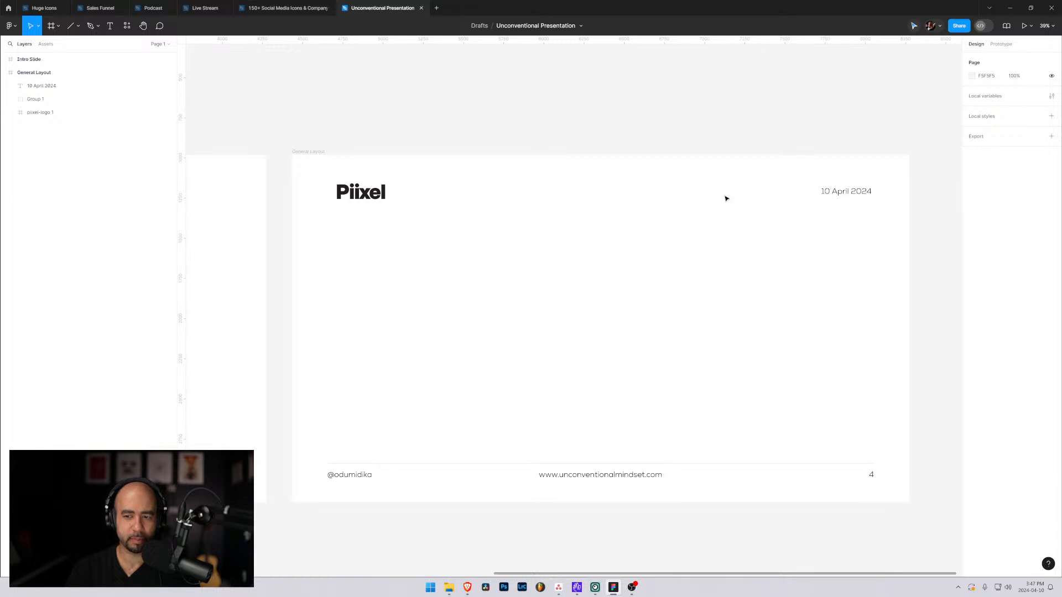
# Add a separate slash text to the General Layout slide and fill it with yellow FFD600.
pyautogui.press('t')
pyautogui.click(666, 262)
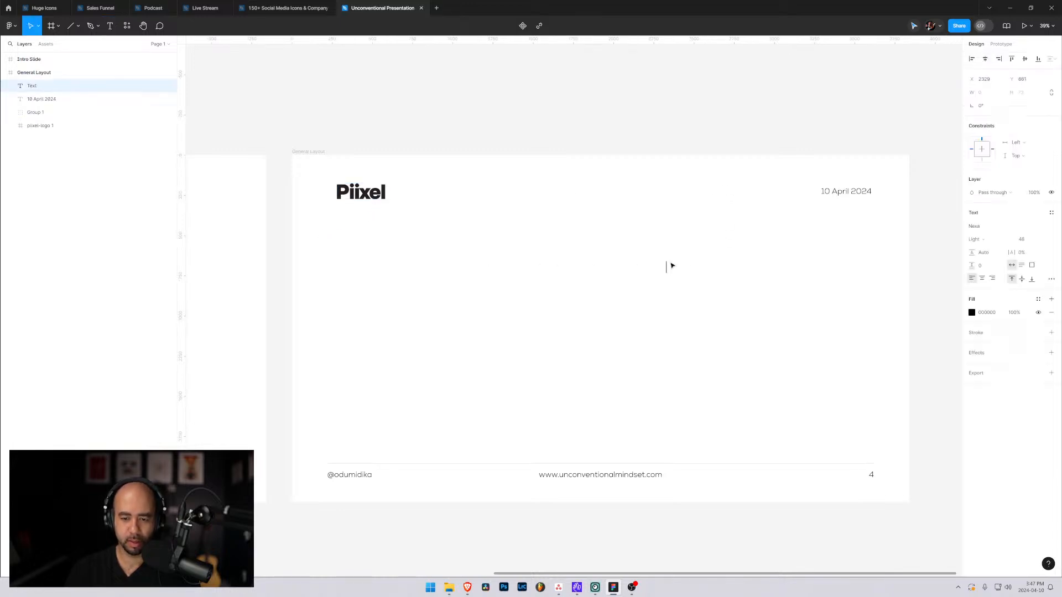
pyautogui.write('/')
pyautogui.press('Escape')
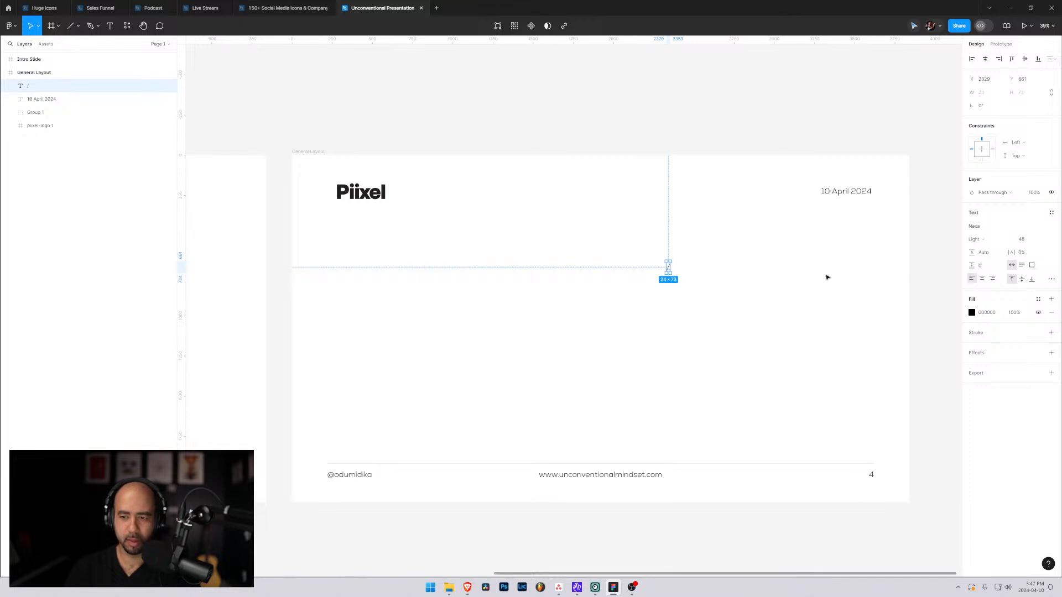
pyautogui.click(971, 312)
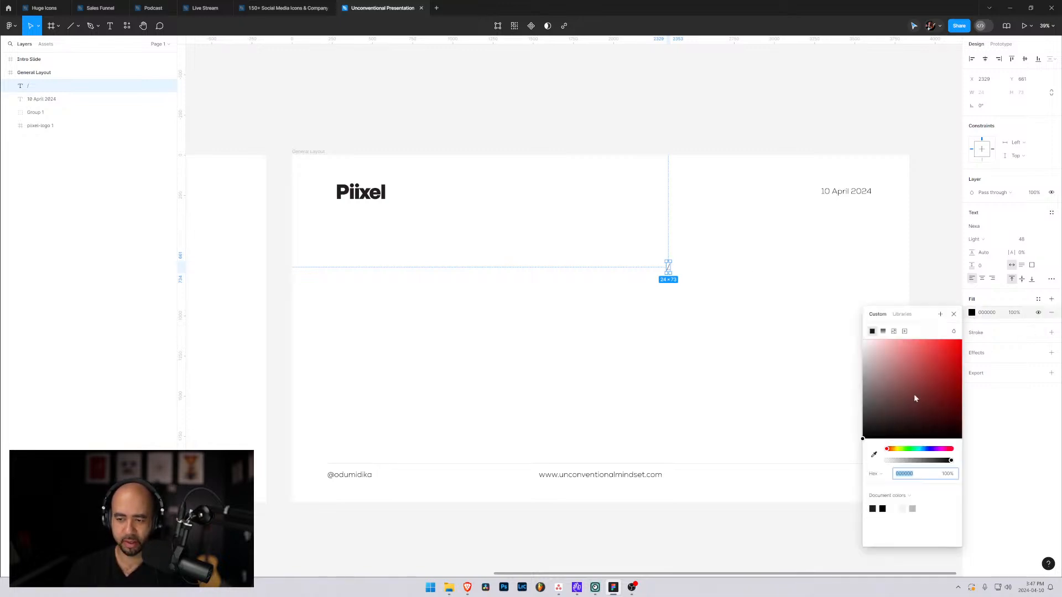
pyautogui.click(896, 448)
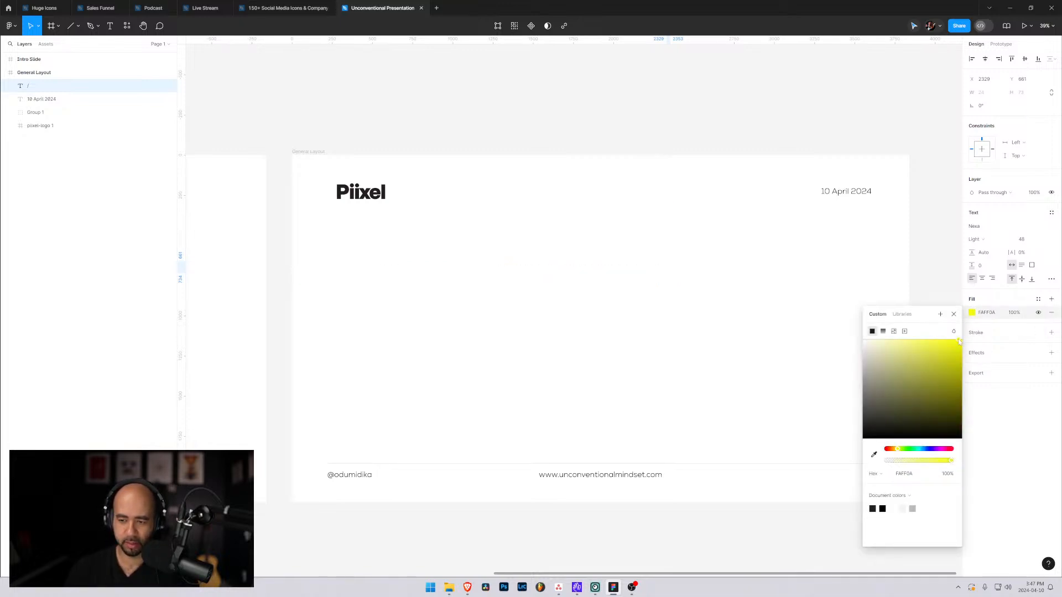
pyautogui.moveTo(896, 453); pyautogui.dragTo(897, 453)
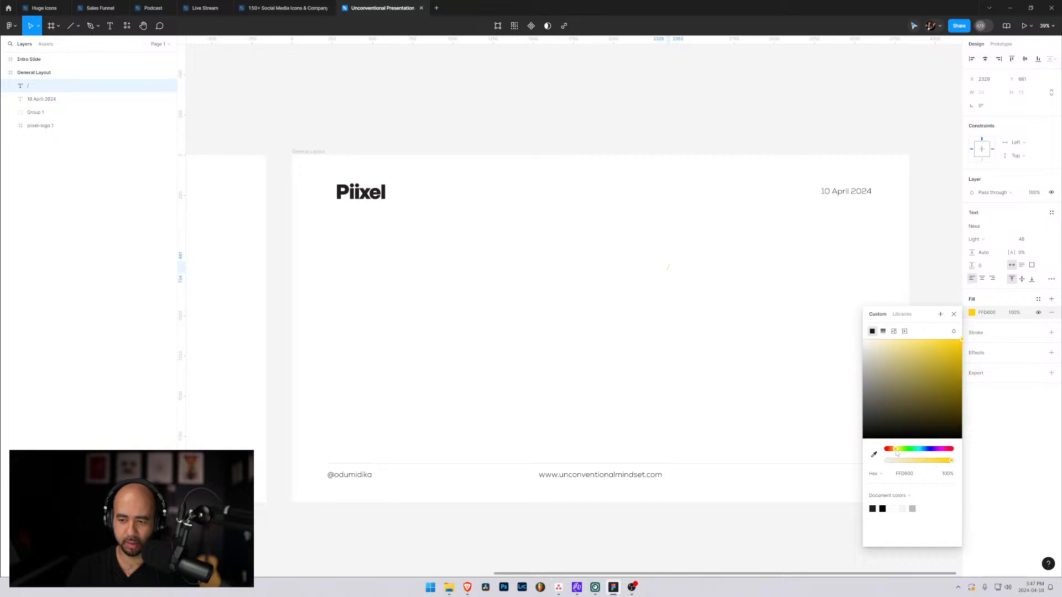
pyautogui.press('Escape')
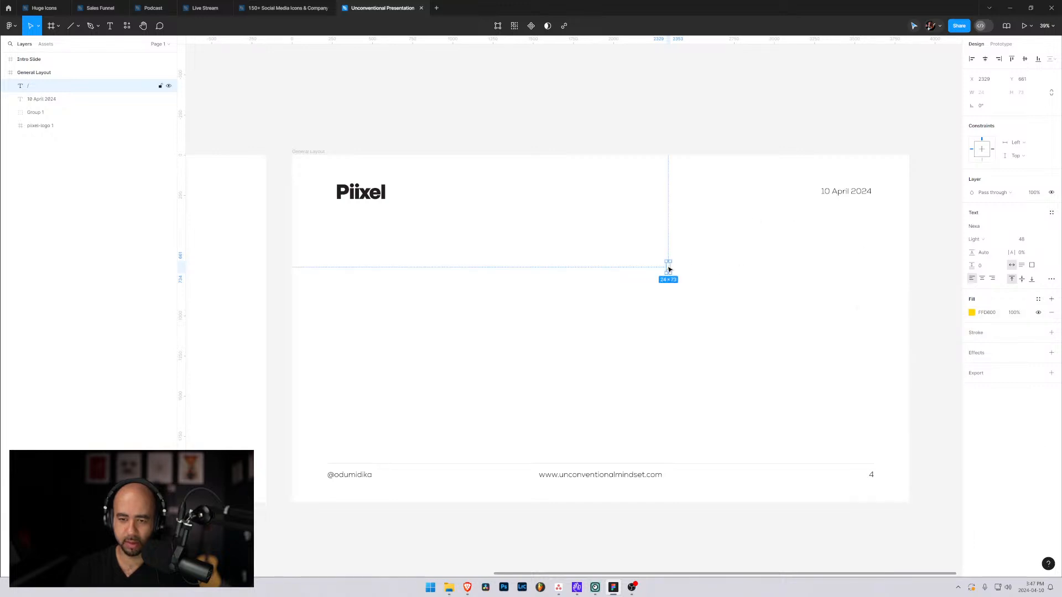
# Move the slash near the date and set its font to Extra Bold at size 64.
pyautogui.moveTo(669, 269); pyautogui.dragTo(794, 200)
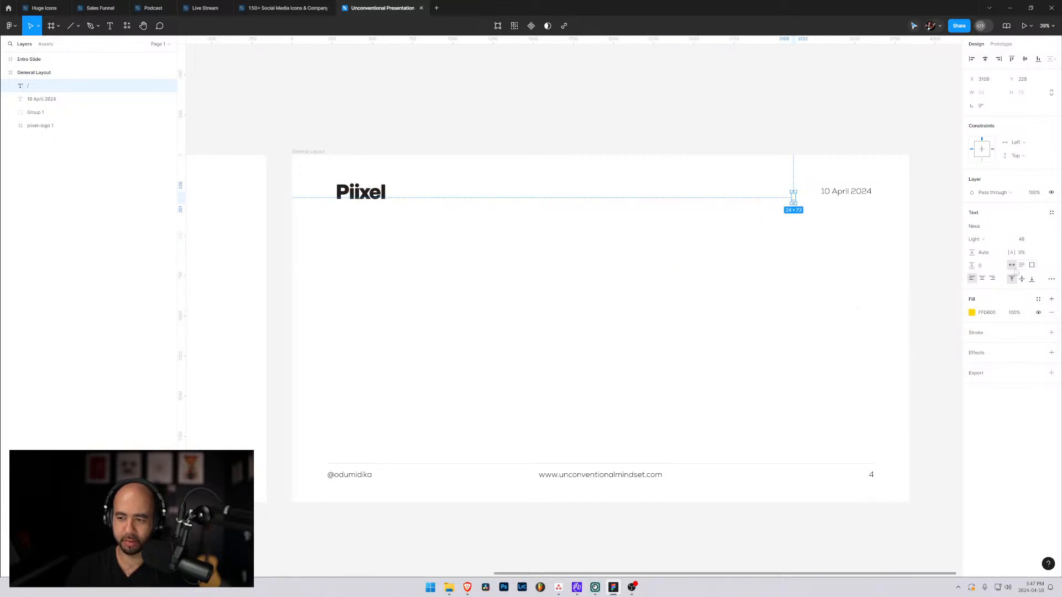
pyautogui.click(992, 241)
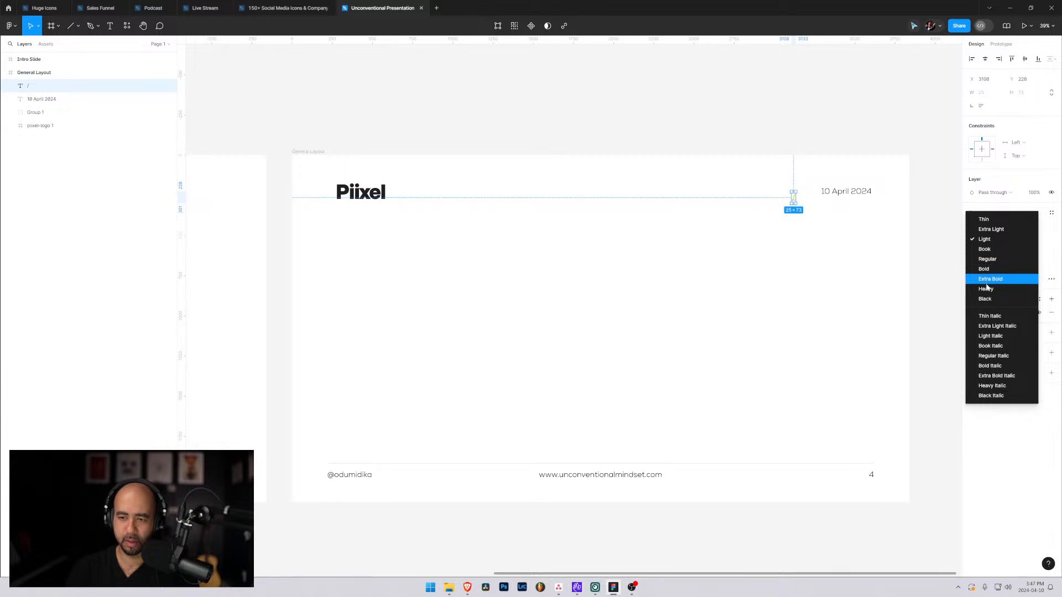
pyautogui.click(988, 281)
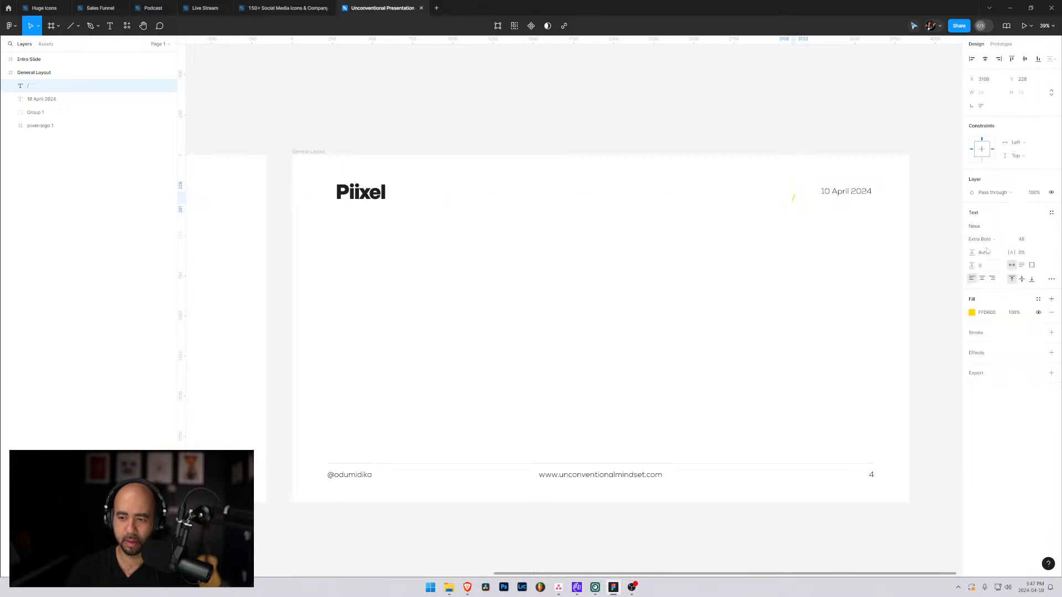
pyautogui.click(1044, 239)
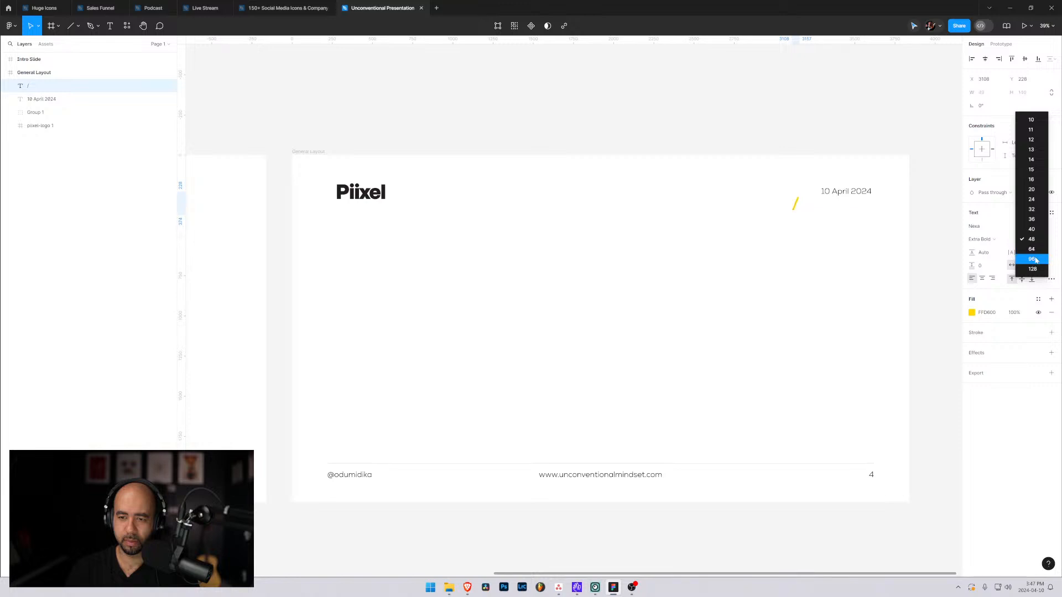
pyautogui.click(1031, 249)
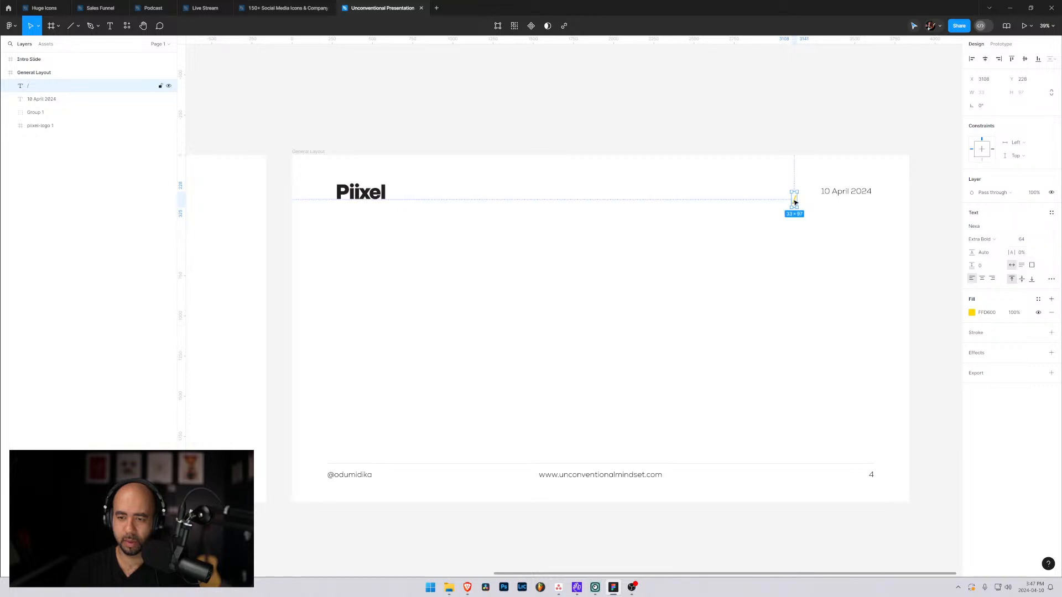
# Place the slash just before the date at about X 3229, Y 176, leaving a small gap.
pyautogui.moveTo(801, 199); pyautogui.dragTo(811, 191)
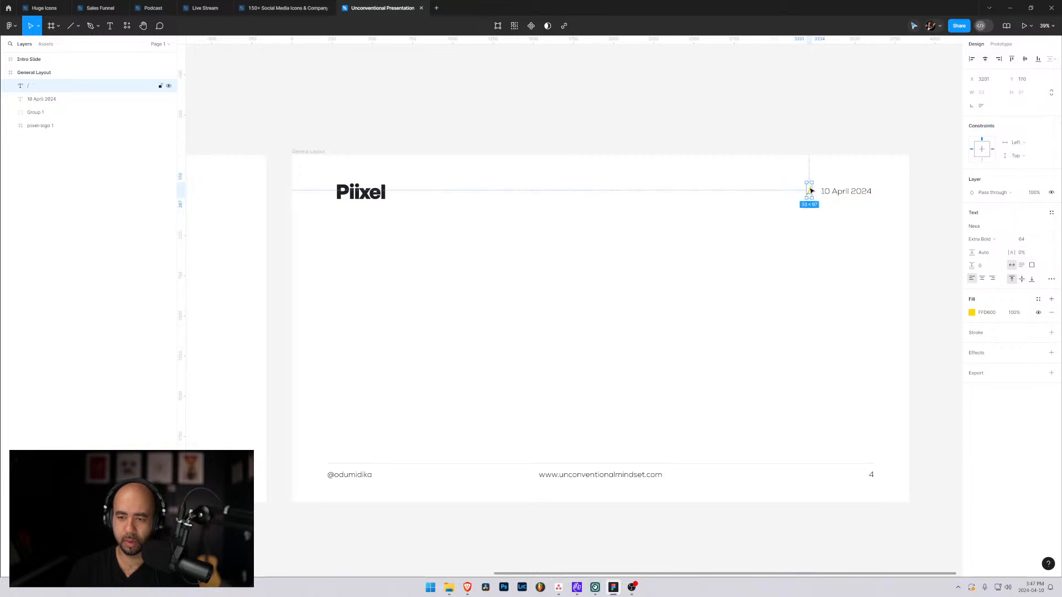
pyautogui.hotkey('shift', 'Right')
pyautogui.hotkey('shift', 'Right')
pyautogui.hotkey('shift', 'Right')
pyautogui.hotkey('shift', 'Right')
pyautogui.hotkey('shift', 'Right')
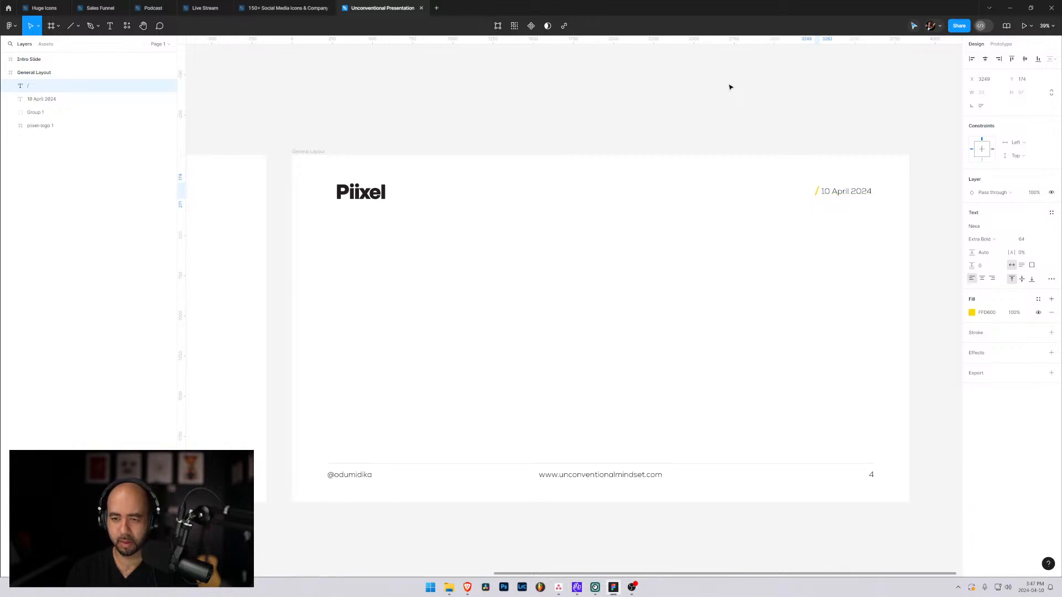
pyautogui.press('Down')
pyautogui.press('Down')
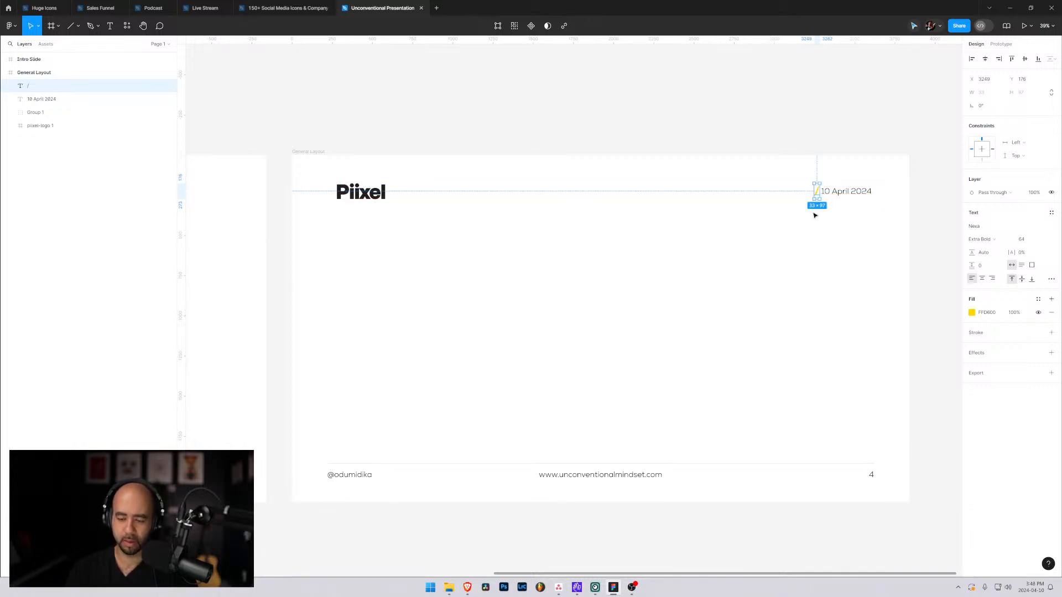
pyautogui.hotkey('shift', 'Left')
pyautogui.hotkey('shift', 'Left')
pyautogui.hotkey('shift', 'Right')
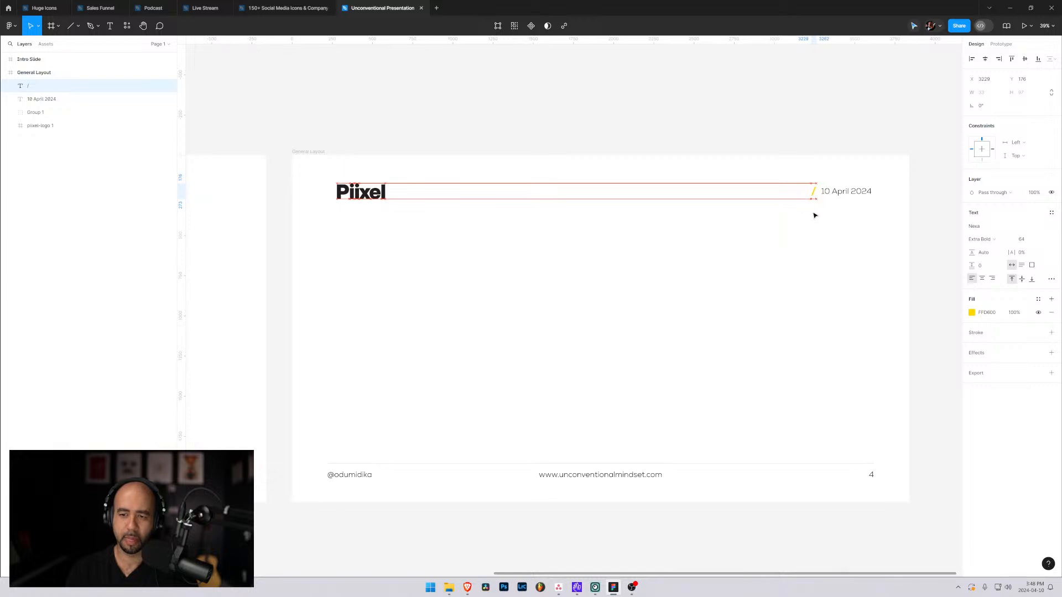
pyautogui.click(815, 271)
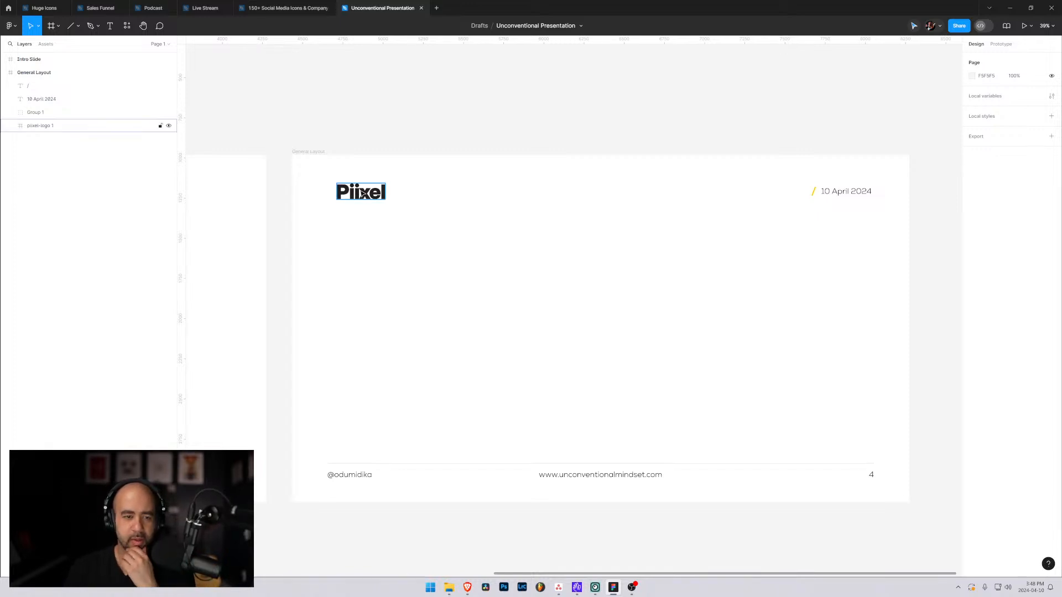
# Move the logo to about X 220, Y 127 and raise the slash and date together to its level.
pyautogui.moveTo(350, 195); pyautogui.dragTo(351, 189)
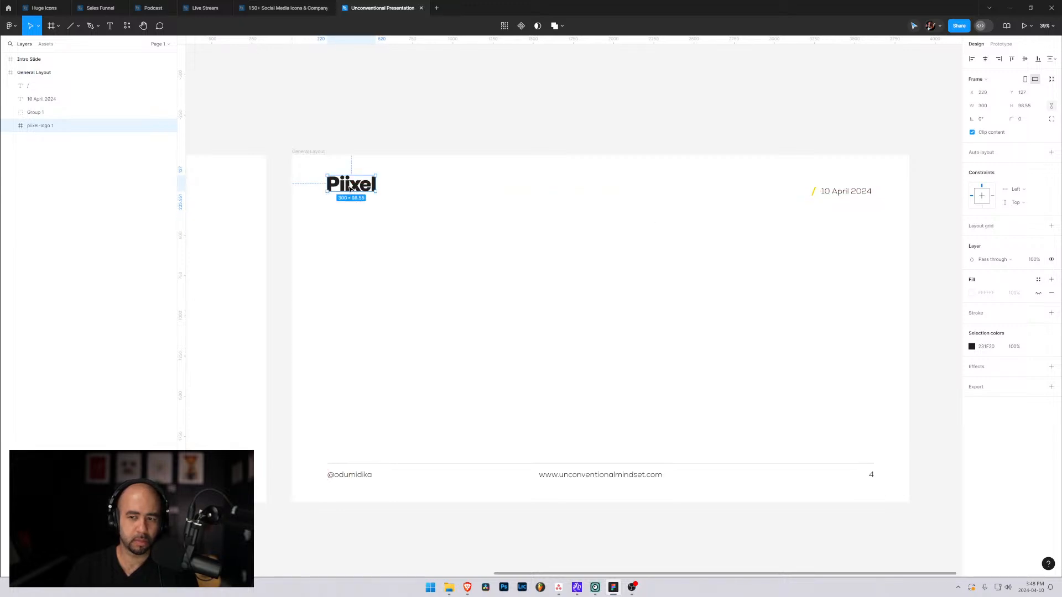
pyautogui.click(813, 191)
pyautogui.keyDown('shift'); pyautogui.click(838, 193); pyautogui.keyUp('shift')
pyautogui.moveTo(835, 190); pyautogui.dragTo(836, 187)
pyautogui.click(654, 254)
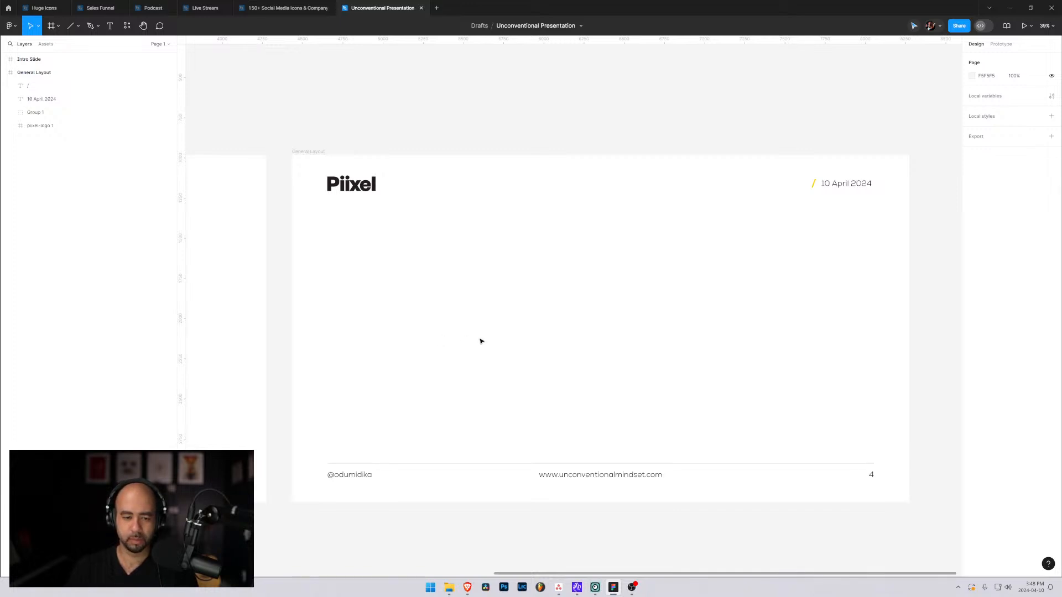
# Move the web address directly beneath the handle, left-aligned with it, and raise the whole footer group to about Y 1826.
pyautogui.doubleClick(565, 476)
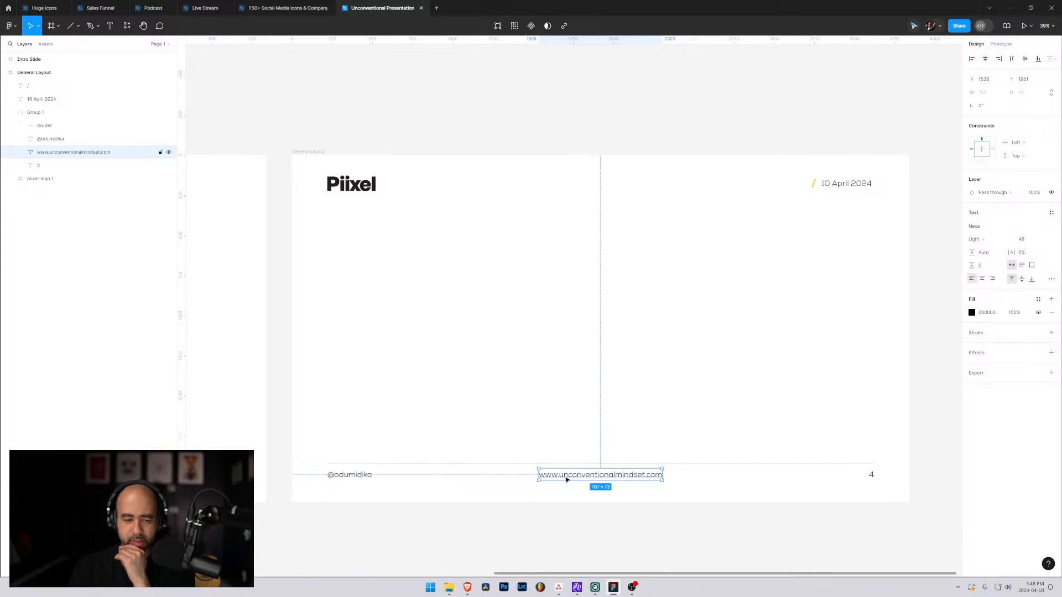
pyautogui.moveTo(566, 478); pyautogui.dragTo(356, 492)
pyautogui.click(480, 297)
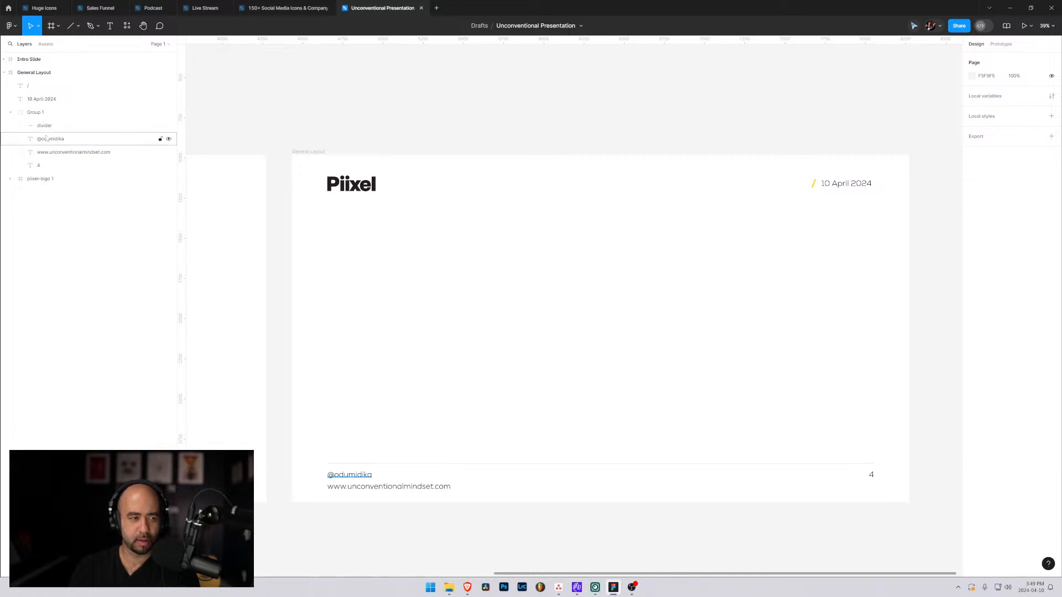
pyautogui.click(36, 112)
pyautogui.moveTo(362, 476); pyautogui.dragTo(363, 464)
pyautogui.click(361, 487)
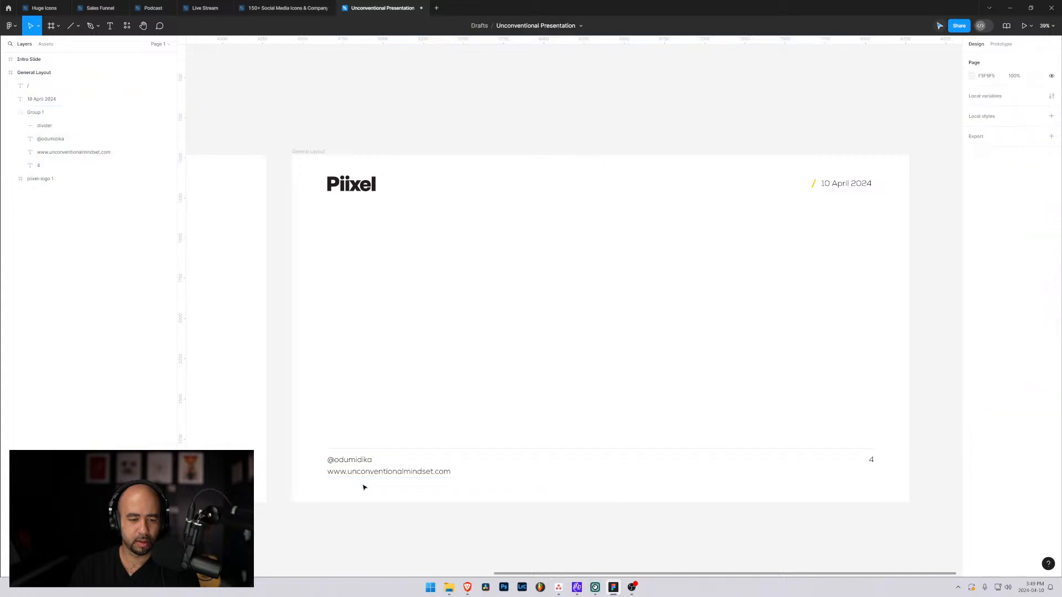
pyautogui.click(342, 461)
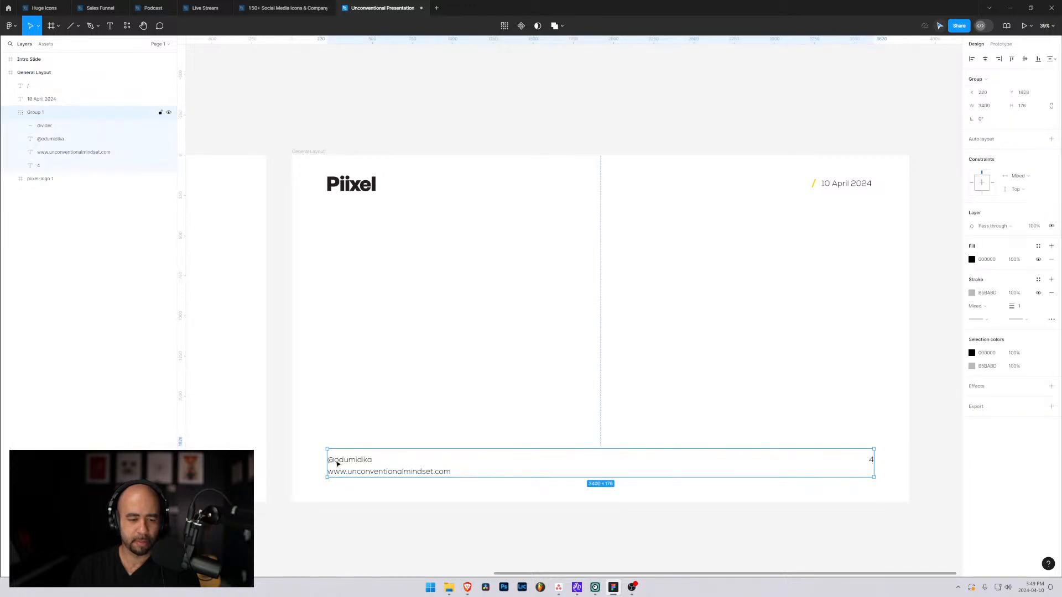
# Duplicate the handle text in the footer group and place the copy directly beneath the web address, at about X 220, Y 2004.
pyautogui.click(341, 461)
pyautogui.doubleClick(342, 460)
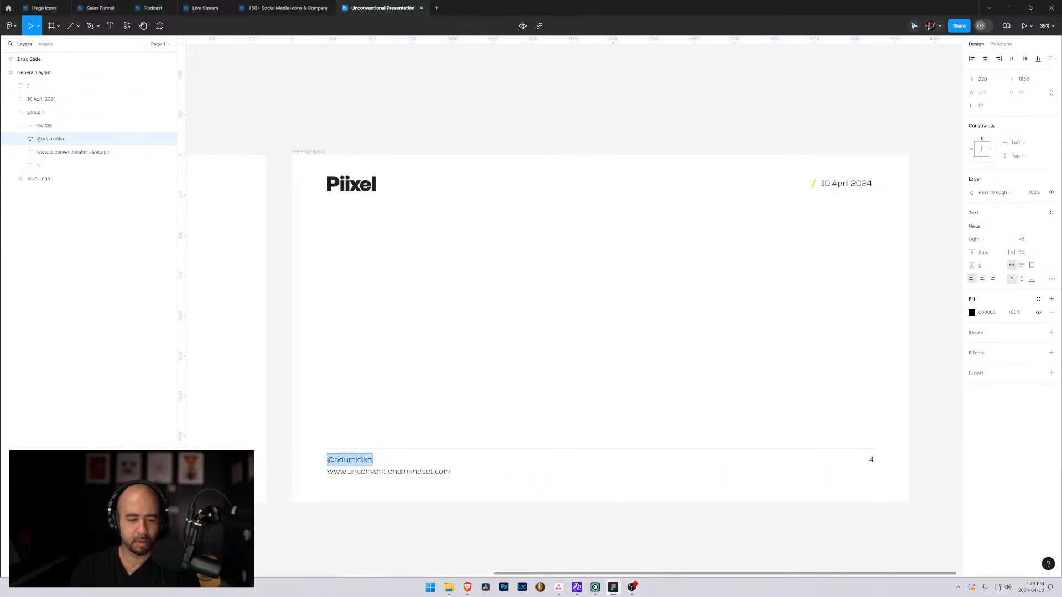
pyautogui.press('Left')
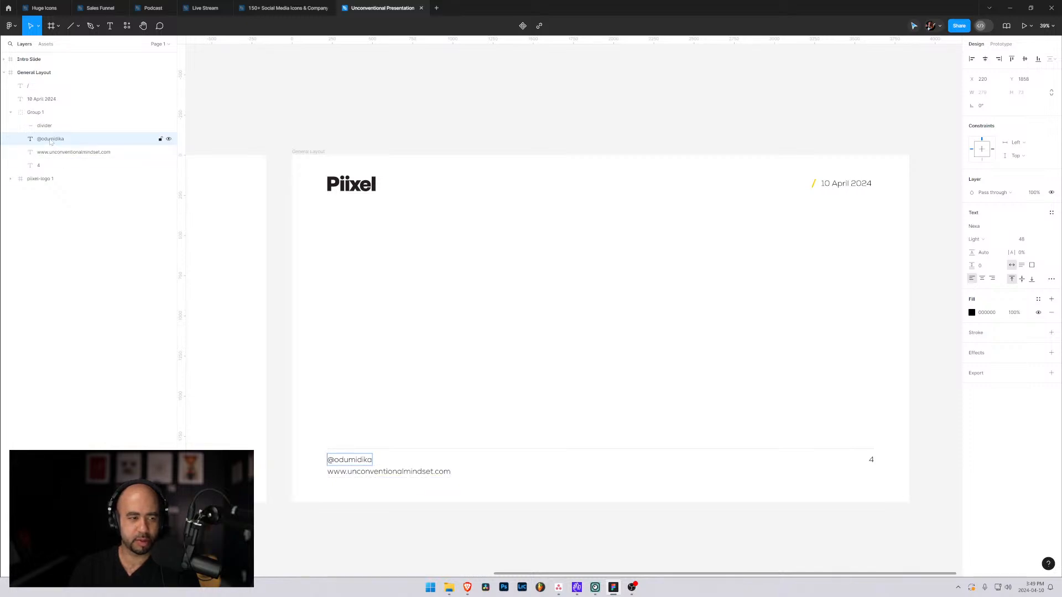
pyautogui.keyDown('alt'); pyautogui.moveTo(57, 140); pyautogui.dragTo(58, 148); pyautogui.keyUp('alt')
pyautogui.moveTo(343, 461); pyautogui.dragTo(343, 486)
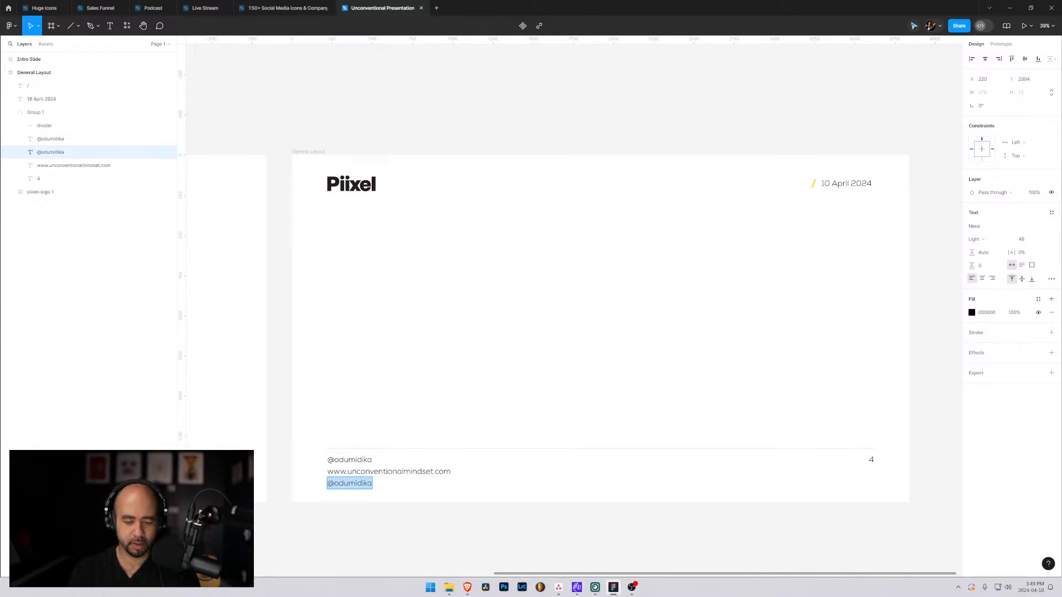
# Replace the duplicated footer text with the YouTube channel address, made of youtube.com/ followed by the channel handle.
pyautogui.write('youtube/')
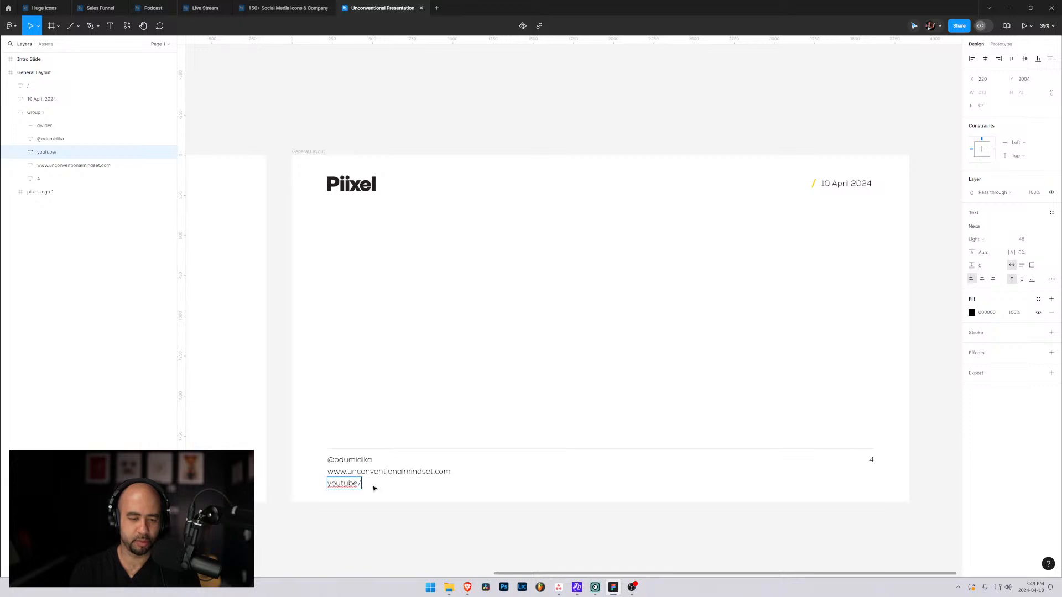
pyautogui.write('comm')
pyautogui.press('BackSpace')
pyautogui.press('BackSpace')
pyautogui.write('m/')
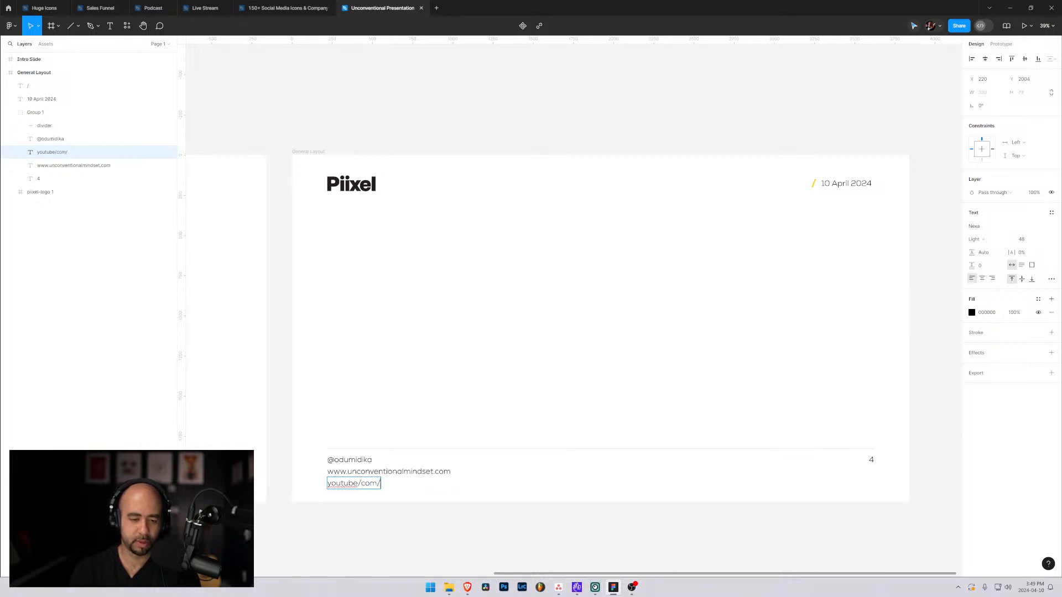
pyautogui.press('BackSpace')
pyautogui.press('BackSpace')
pyautogui.press('BackSpace')
pyautogui.press('BackSpace')
pyautogui.press('BackSpace')
pyautogui.write('.com/')
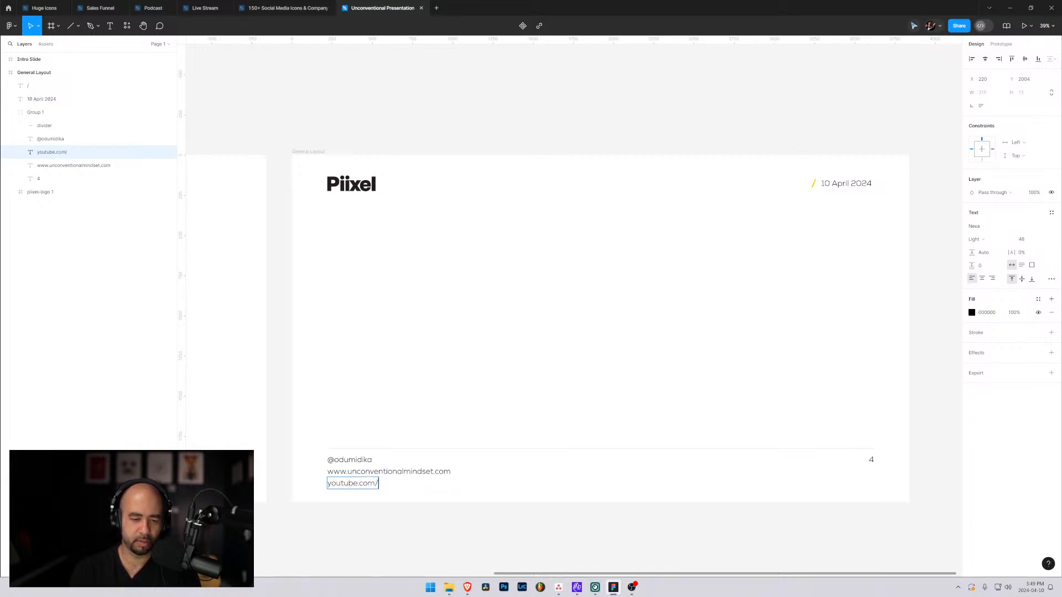
pyautogui.write('@odum')
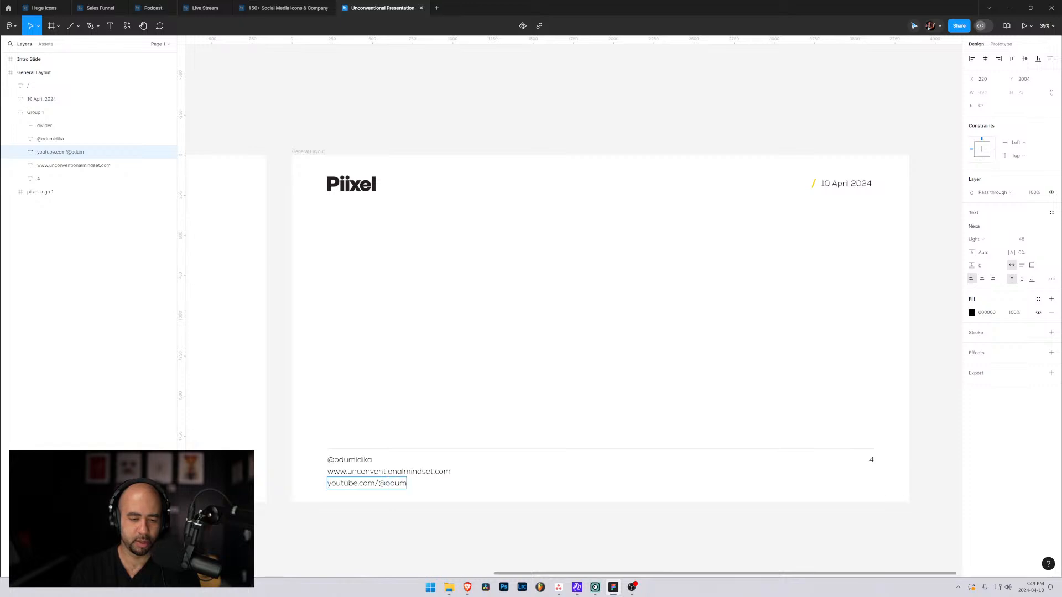
pyautogui.press('Escape')
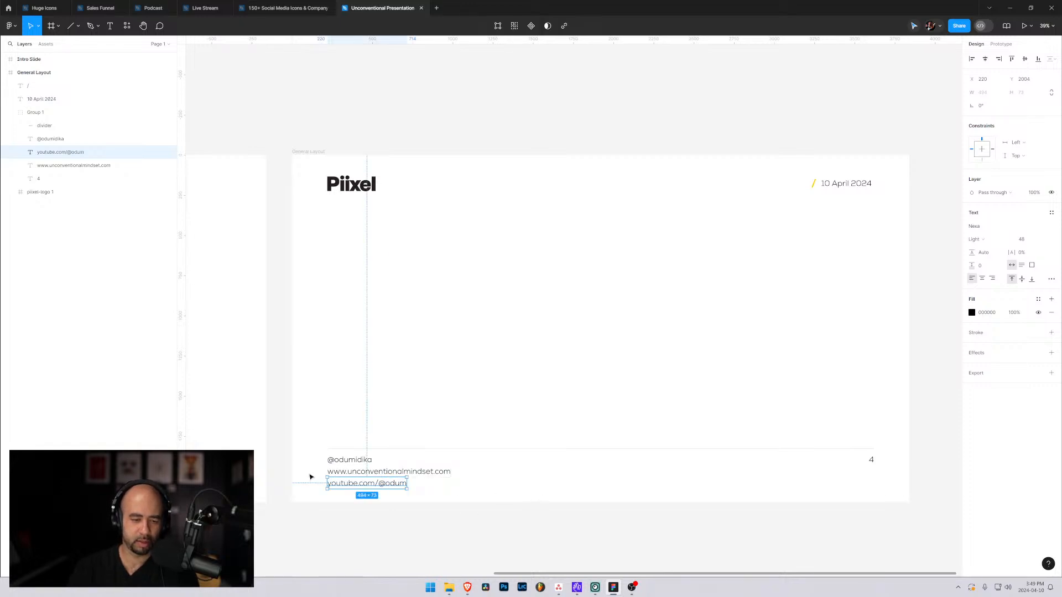
pyautogui.press('Escape')
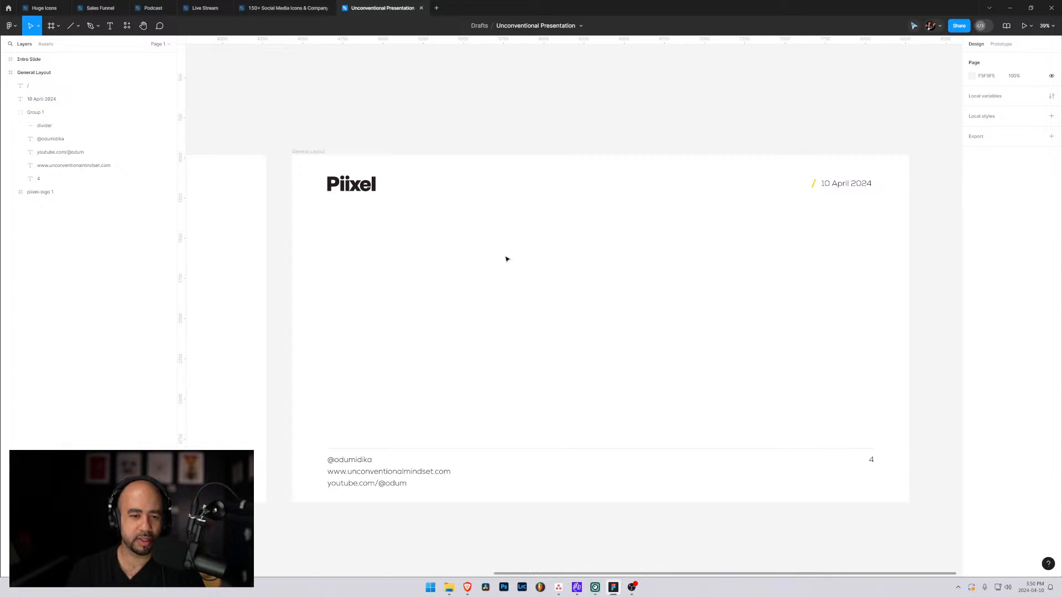
# Add the text "Things I've learned after doing 300 live streams" inside the General Layout slide at about X 949, Y 743.
pyautogui.press('t')
pyautogui.click(444, 275)
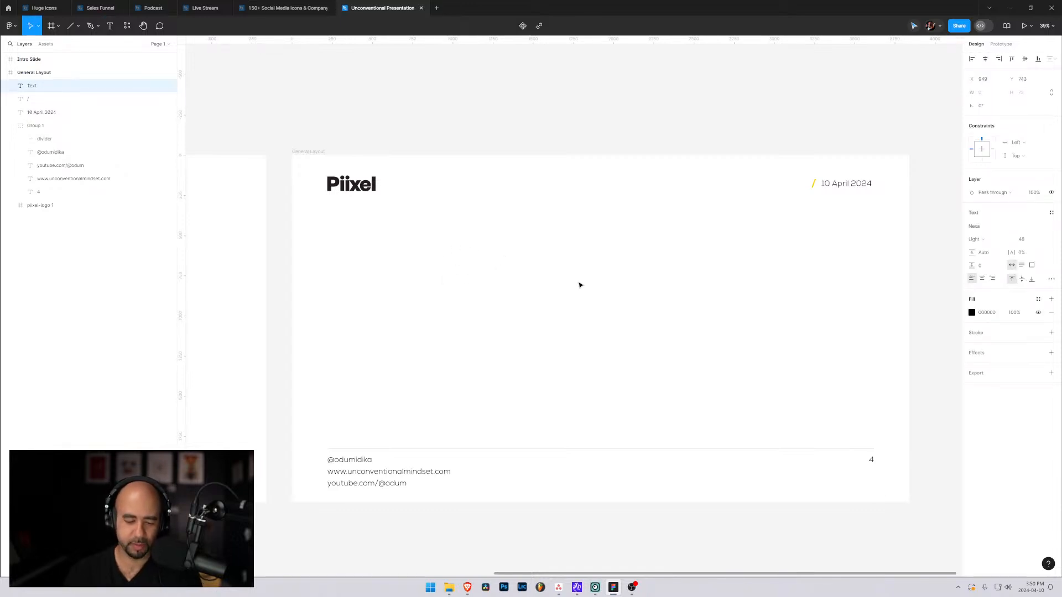
pyautogui.write('Thi')
pyautogui.press('BackSpace')
pyautogui.press('BackSpace')
pyautogui.press('BackSpace')
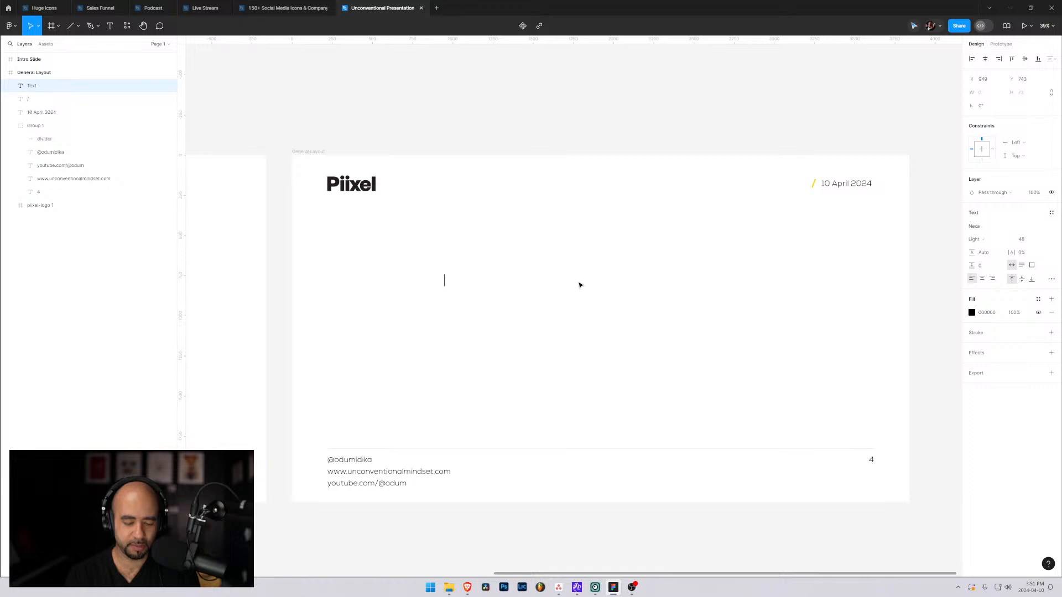
pyautogui.write('Things')
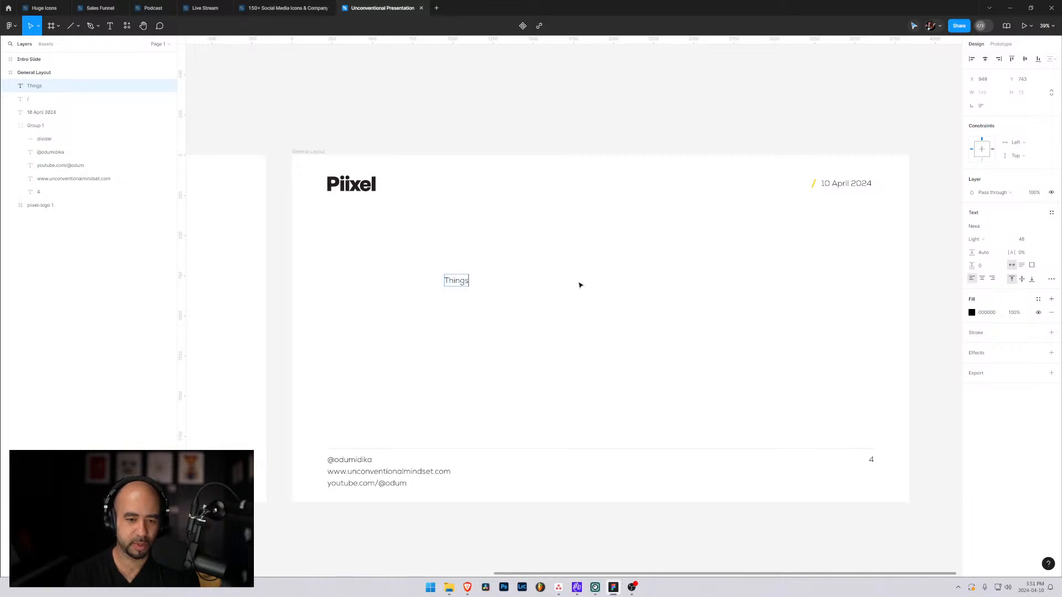
pyautogui.write(" I've lear")
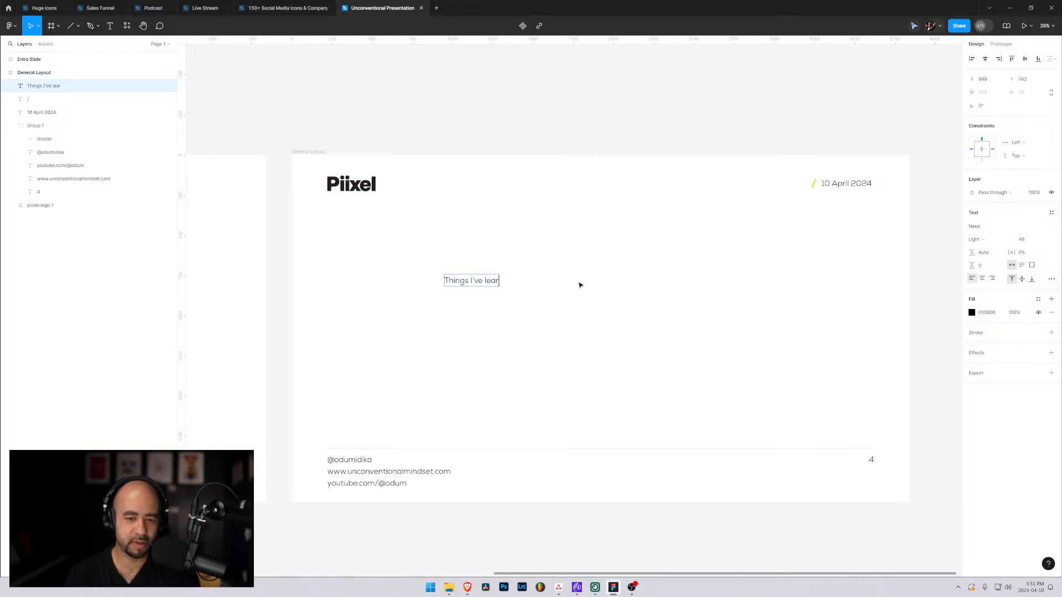
pyautogui.write('ned')
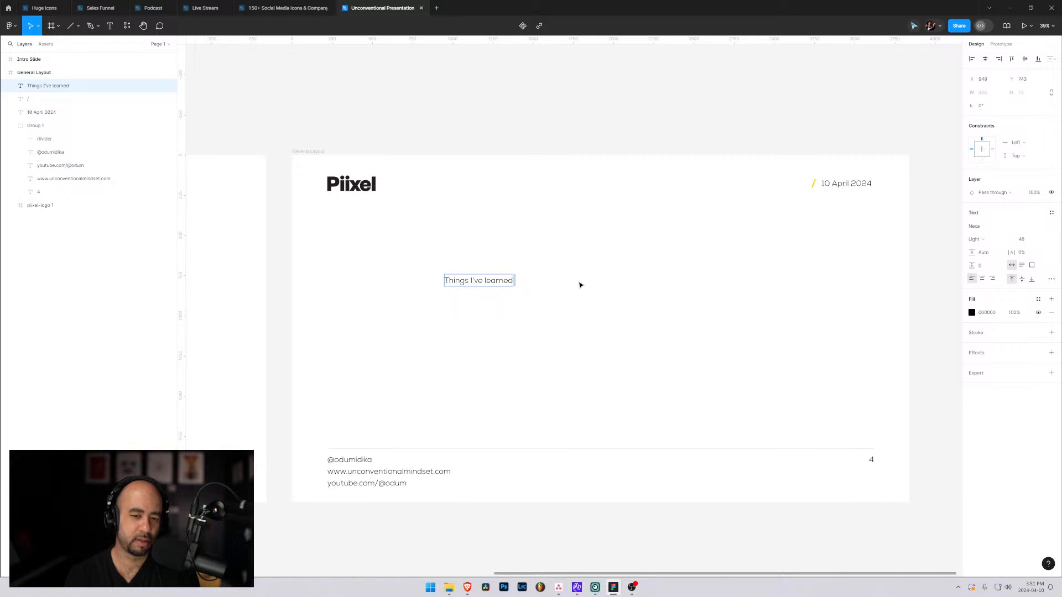
pyautogui.write(' after doing')
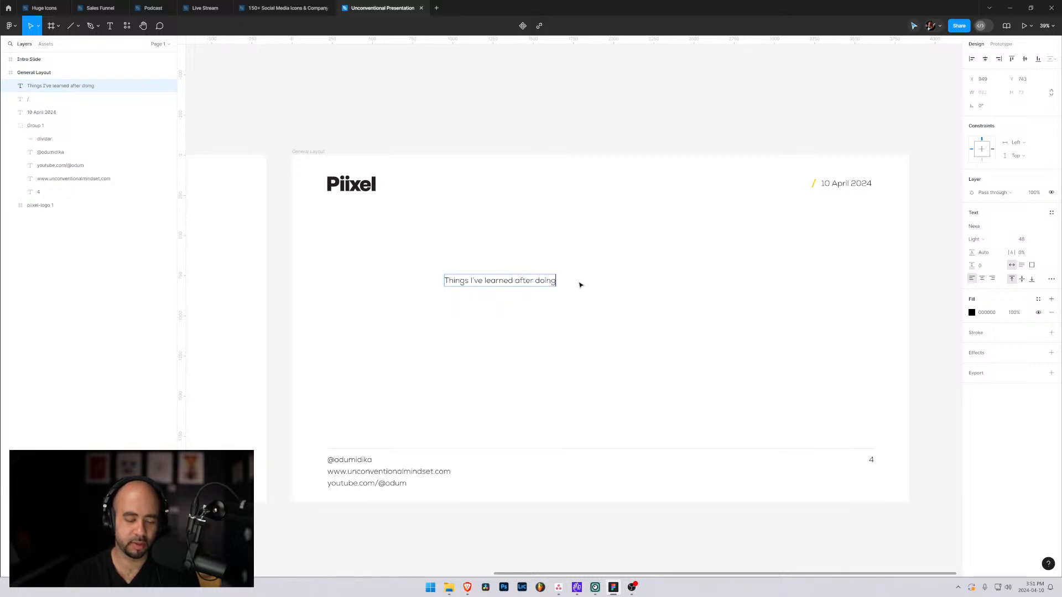
pyautogui.write(' 300 live streams')
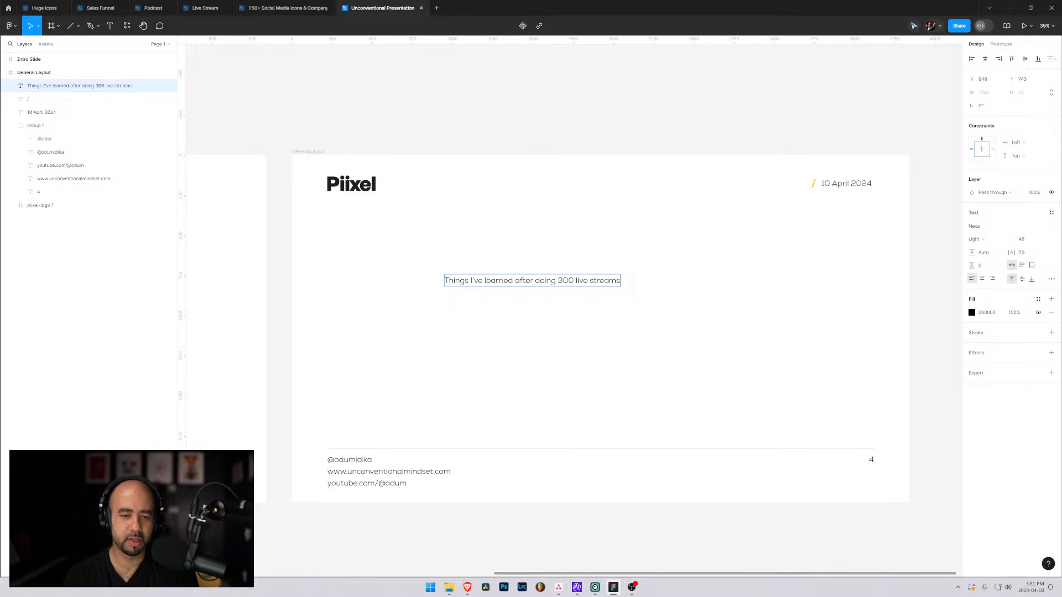
pyautogui.press('Escape')
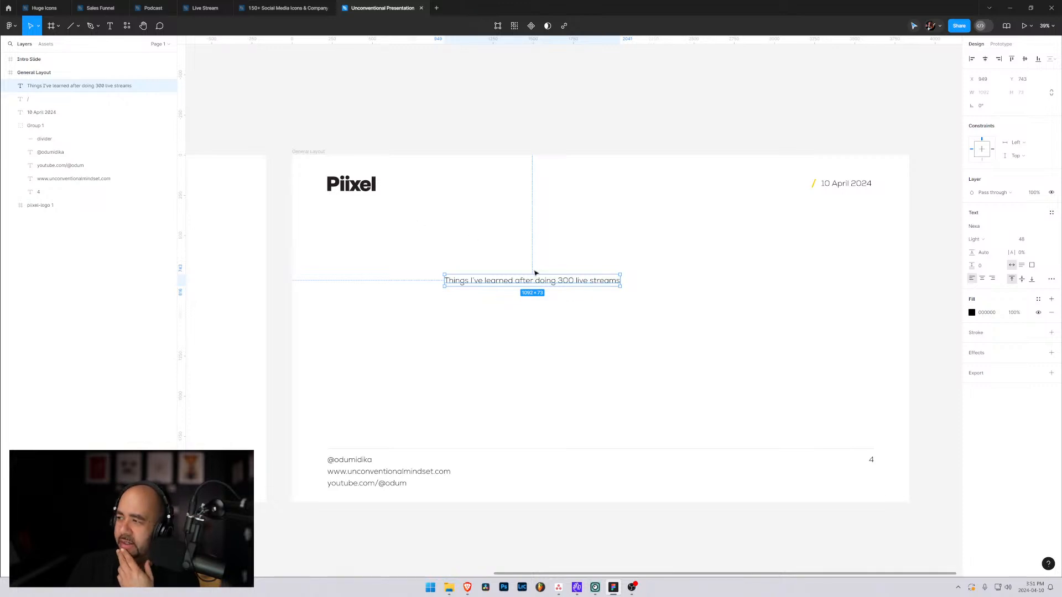
# Move the "Things I've learned after doing 300 live streams" text off the slide, just above its upper right corner.
pyautogui.moveTo(527, 281); pyautogui.dragTo(683, 135)
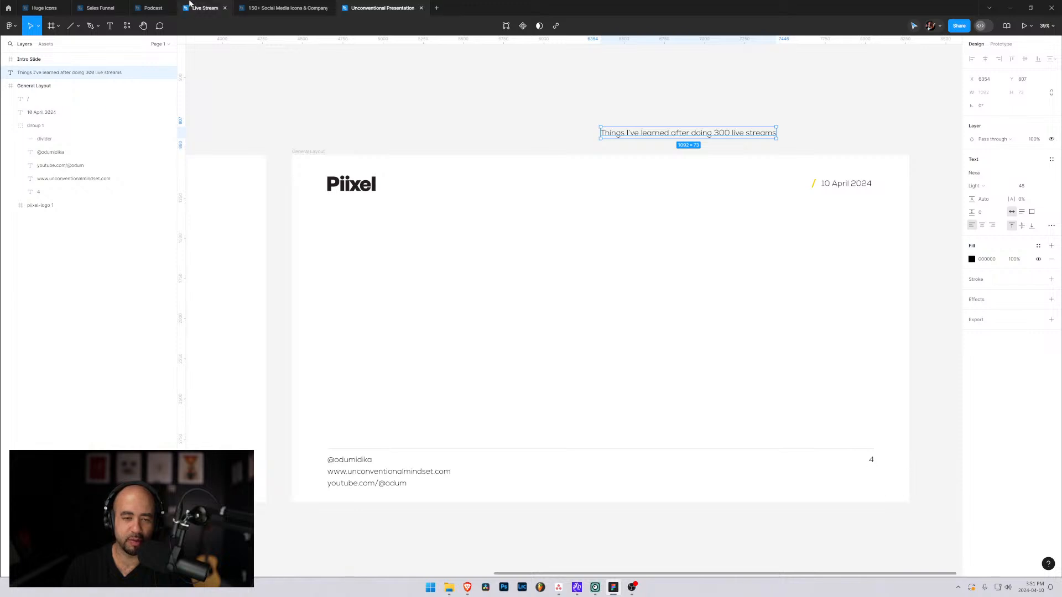
pyautogui.click(325, 164)
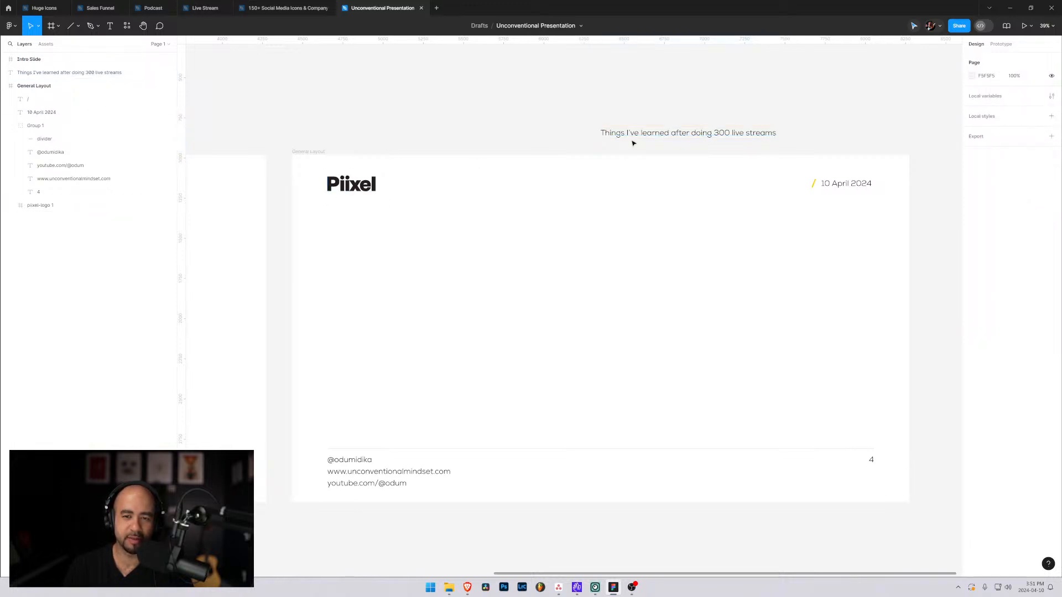
pyautogui.moveTo(633, 142); pyautogui.dragTo(889, 128)
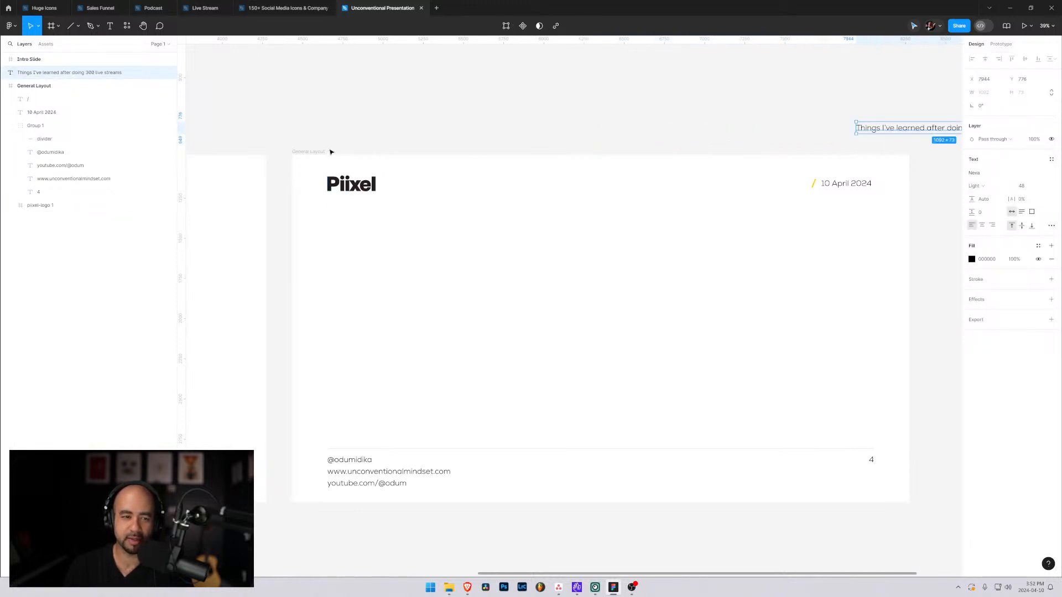
pyautogui.click(313, 161)
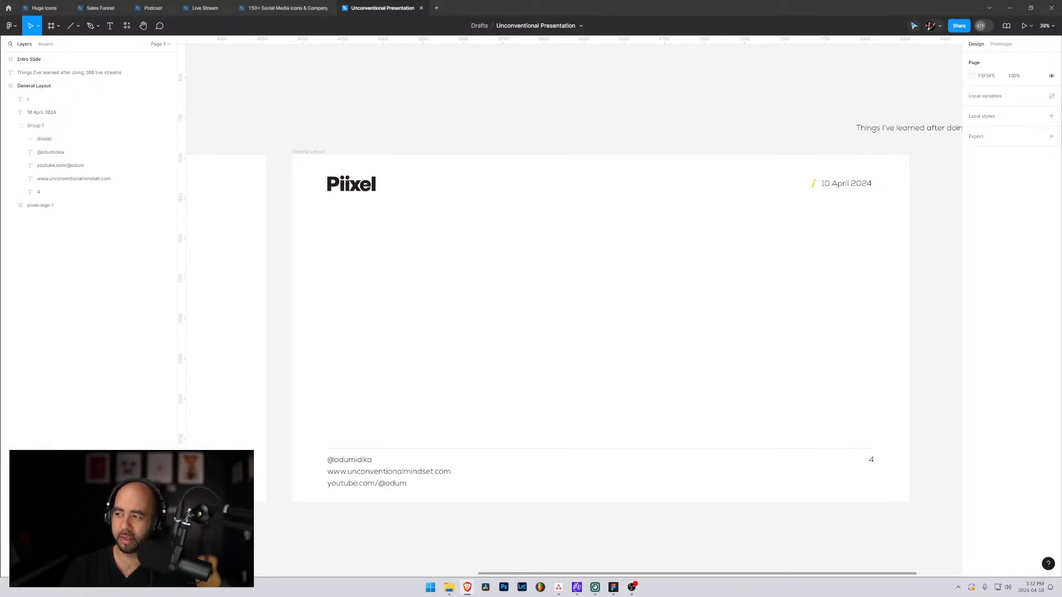
# Switch to the Brave browser and search Google for "can you create a component from a frame in figma".
pyautogui.moveTo(495, 596); pyautogui.dragTo(546, 116)
pyautogui.write('can you')
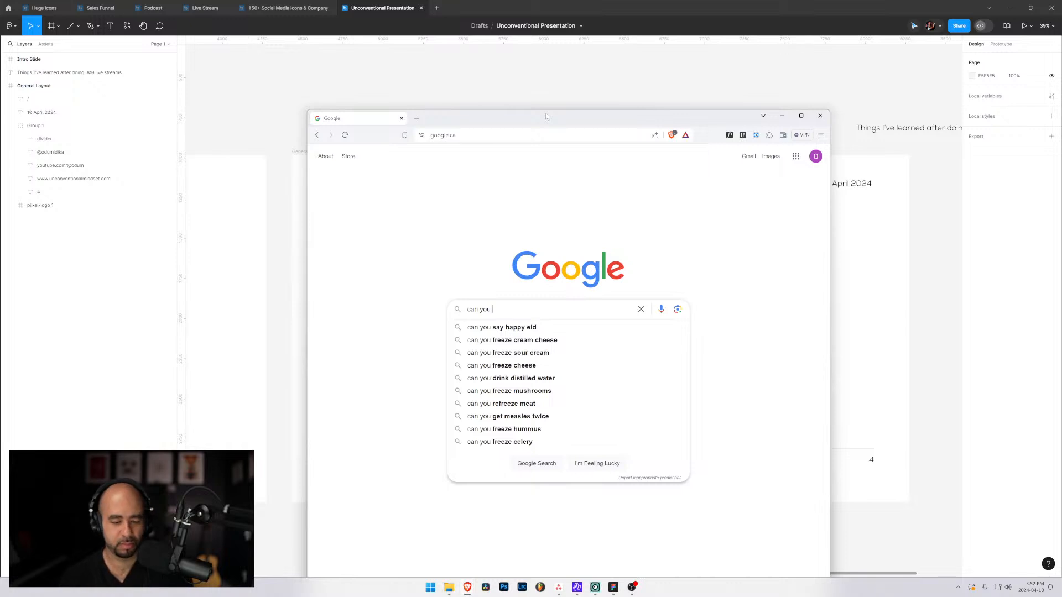
pyautogui.write('create a ')
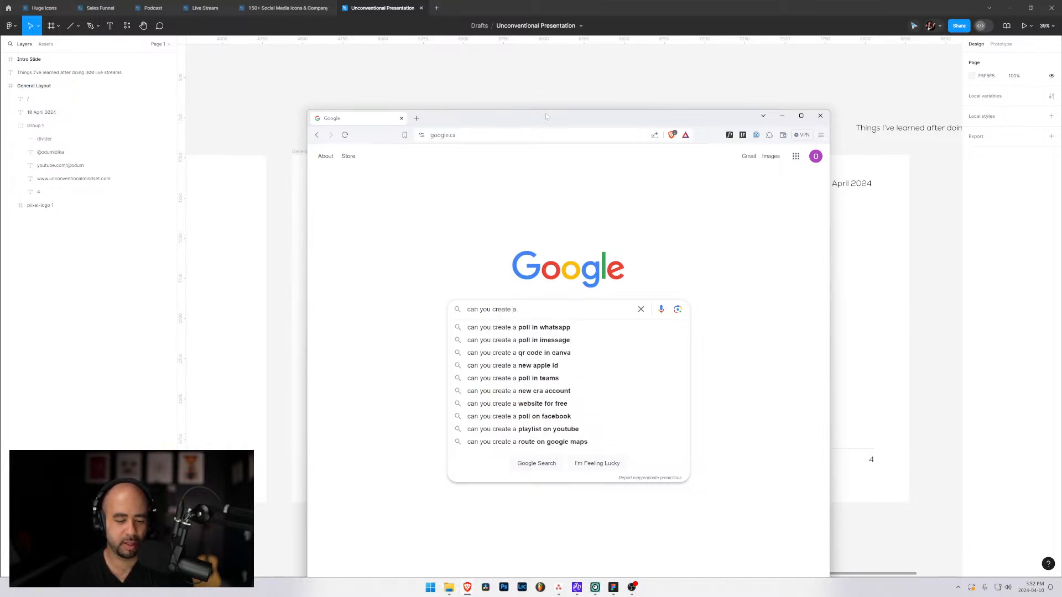
pyautogui.write('component from a')
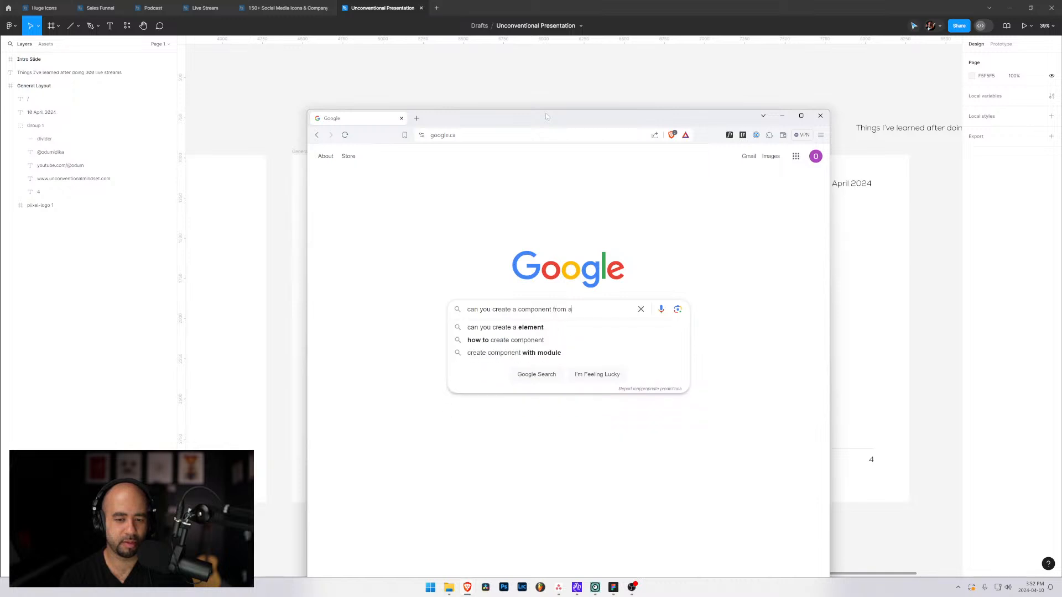
pyautogui.write(' frame in fi')
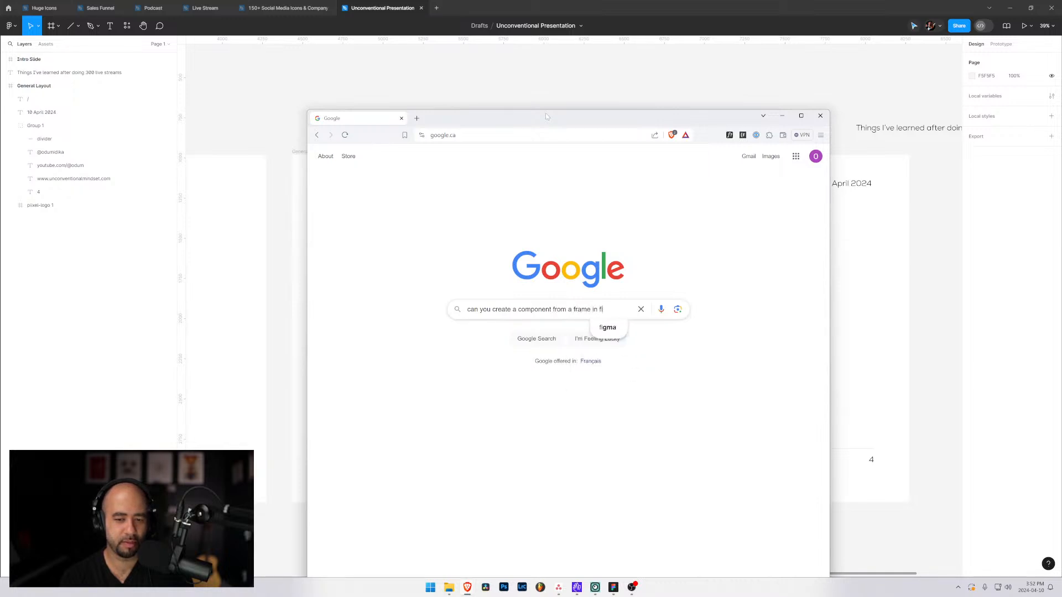
pyautogui.write('gma')
pyautogui.press('Return')
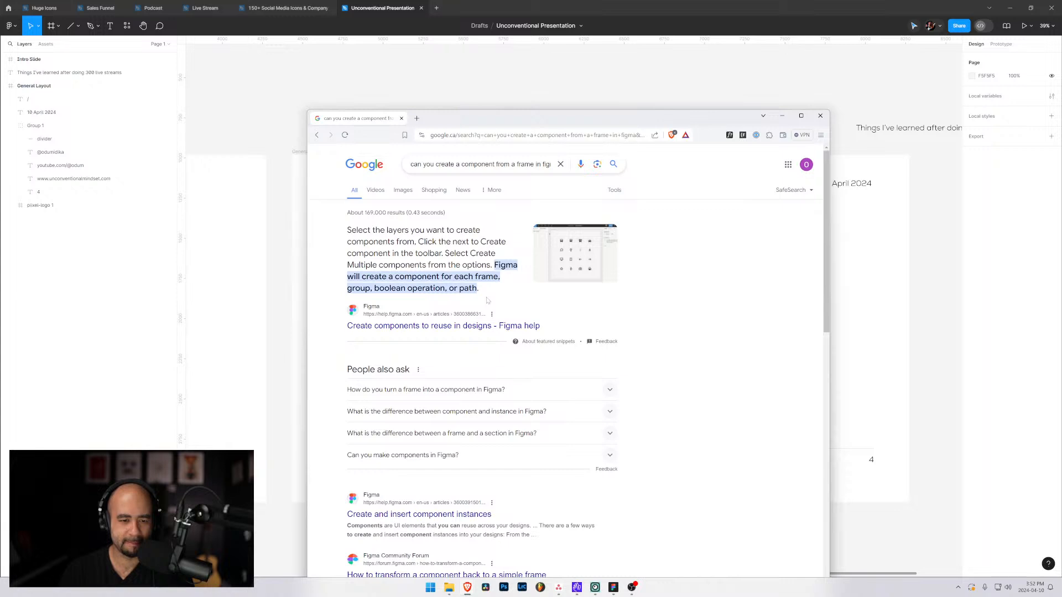
# Read the Figma help article "Create components to reuse in designs" on creating and restoring components, and move the browser window out of view.
pyautogui.click(408, 327)
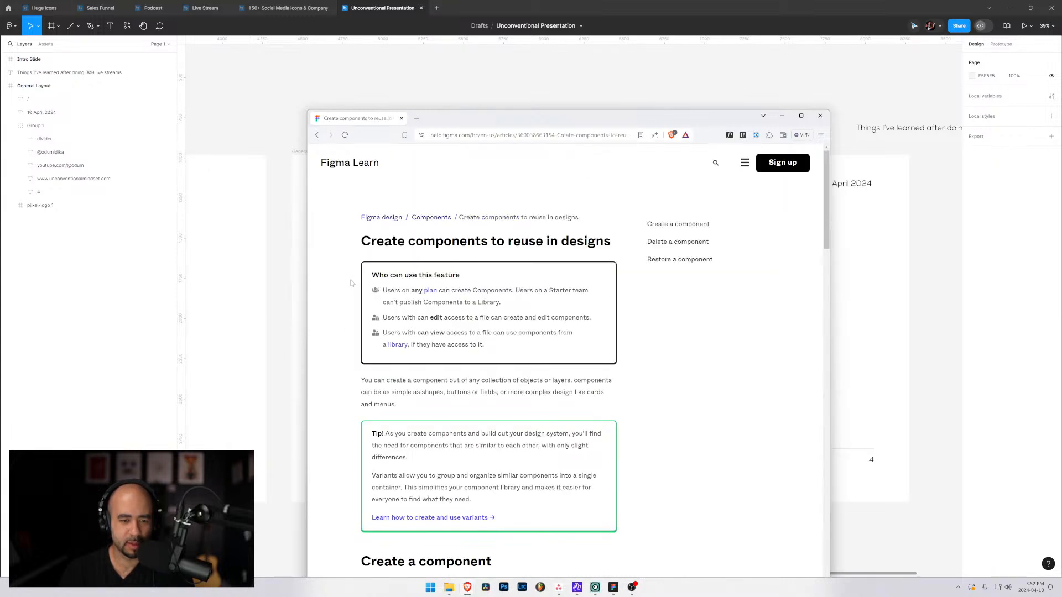
pyautogui.scroll(-3, 482, 280)
pyautogui.scroll(-3, 396, 291)
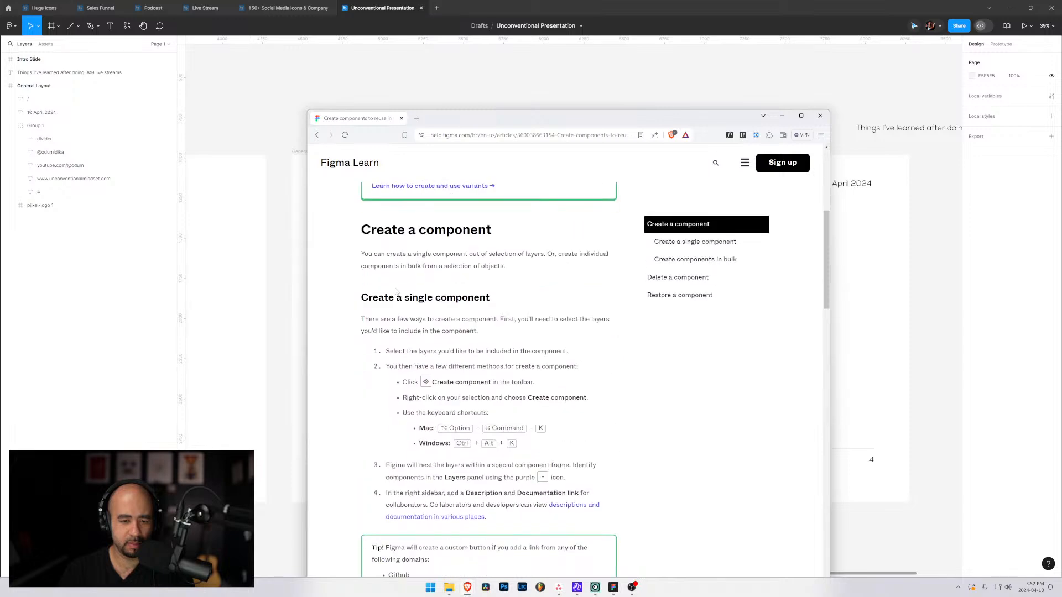
pyautogui.scroll(-3, 380, 294)
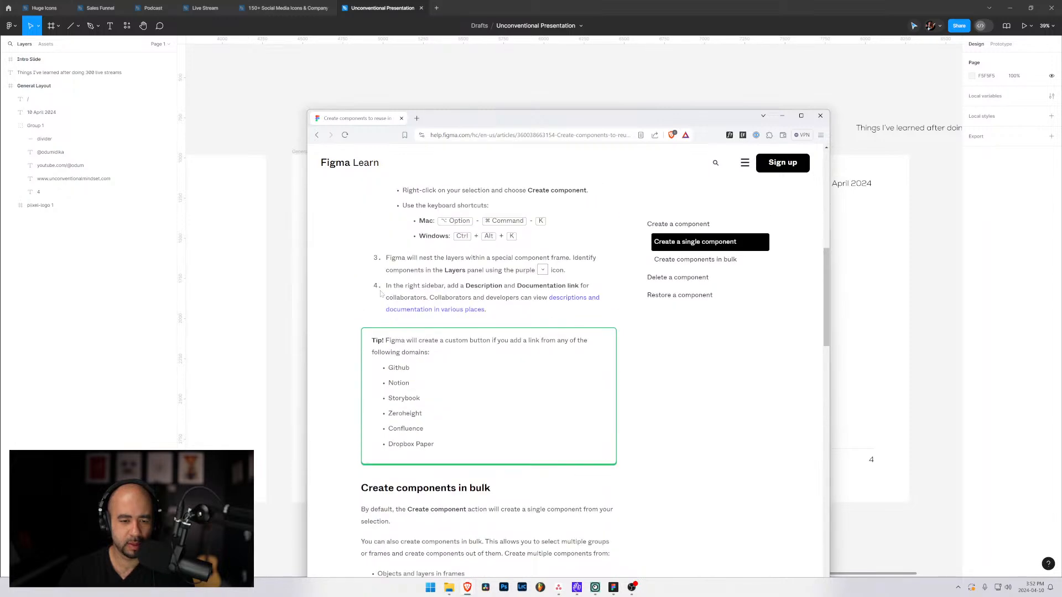
pyautogui.scroll(-6, 373, 341)
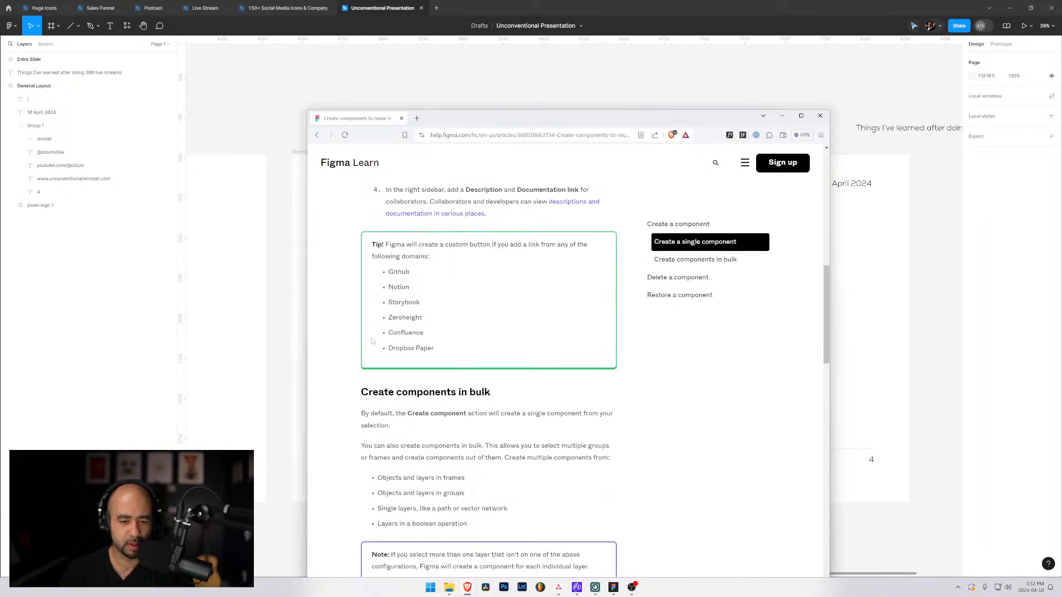
pyautogui.scroll(-4, 349, 334)
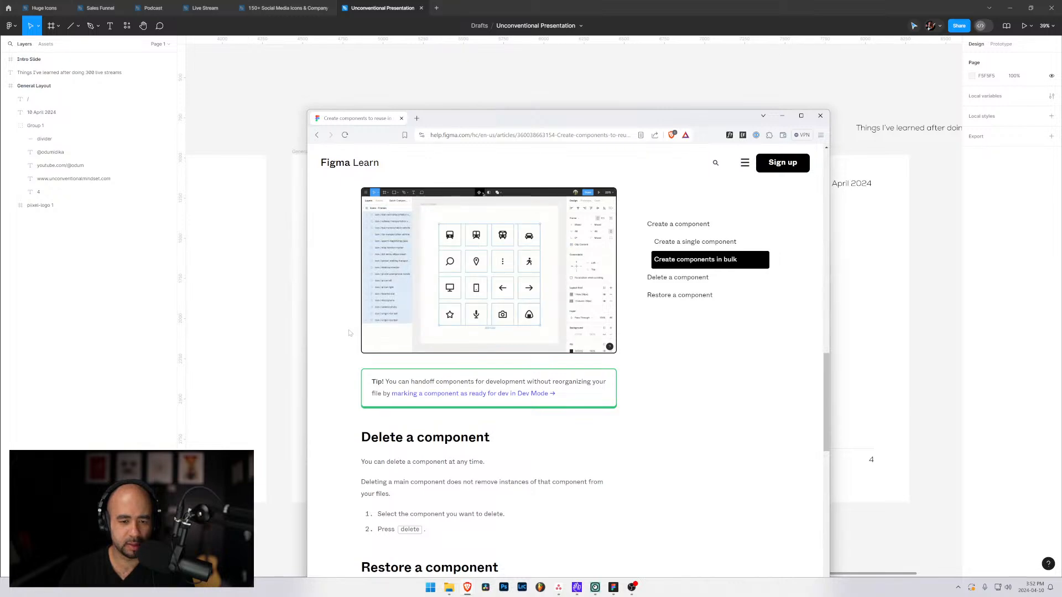
pyautogui.scroll(-8, 369, 365)
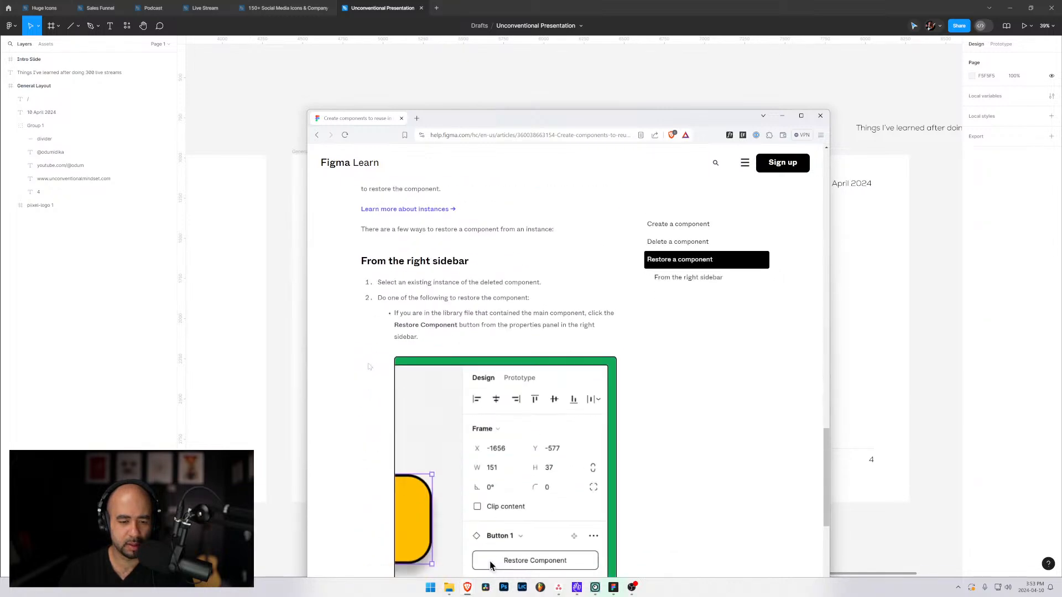
pyautogui.scroll(-4, 369, 367)
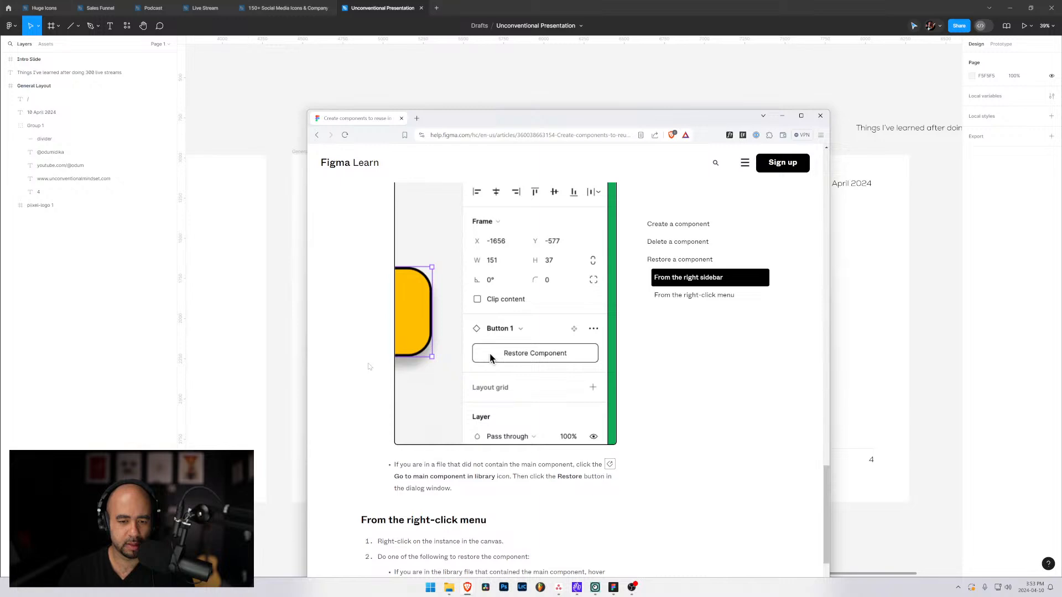
pyautogui.scroll(-5, 370, 367)
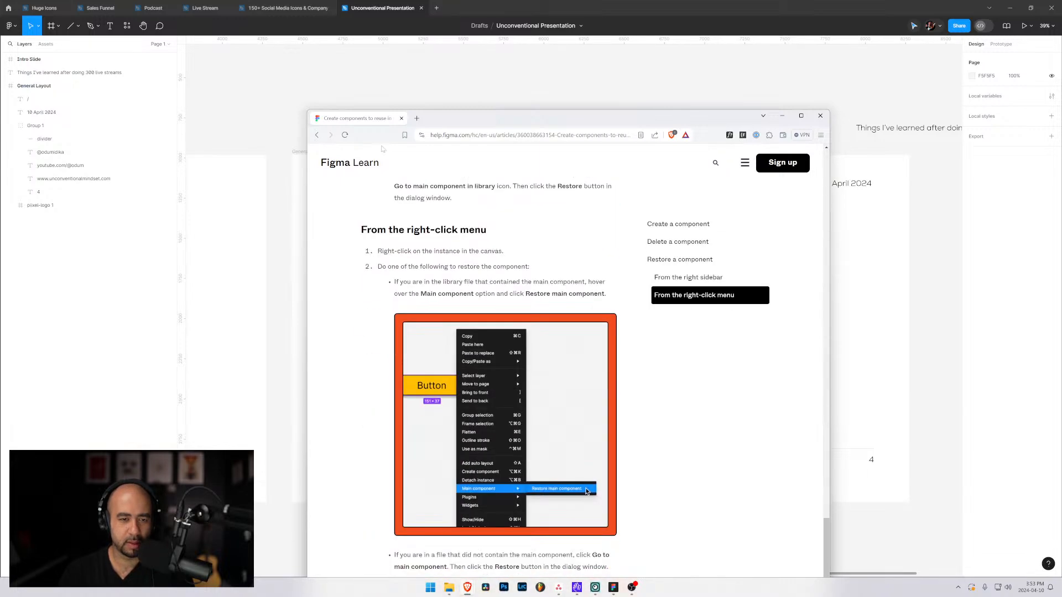
pyautogui.moveTo(455, 118); pyautogui.dragTo(1061, 202)
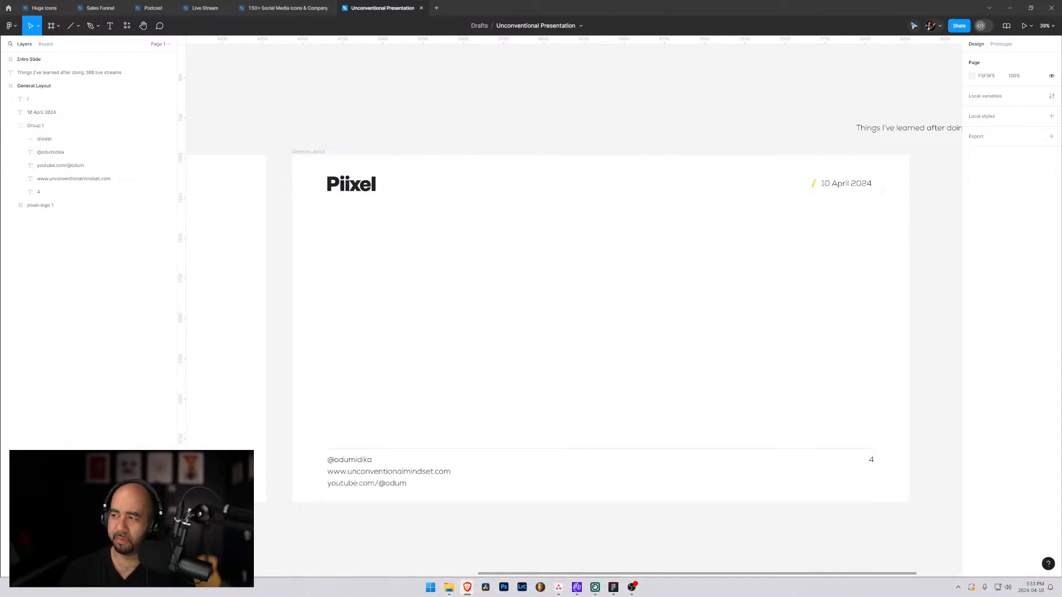
# Convert the General Layout frame into a component and collapse its layers.
pyautogui.click(25, 86)
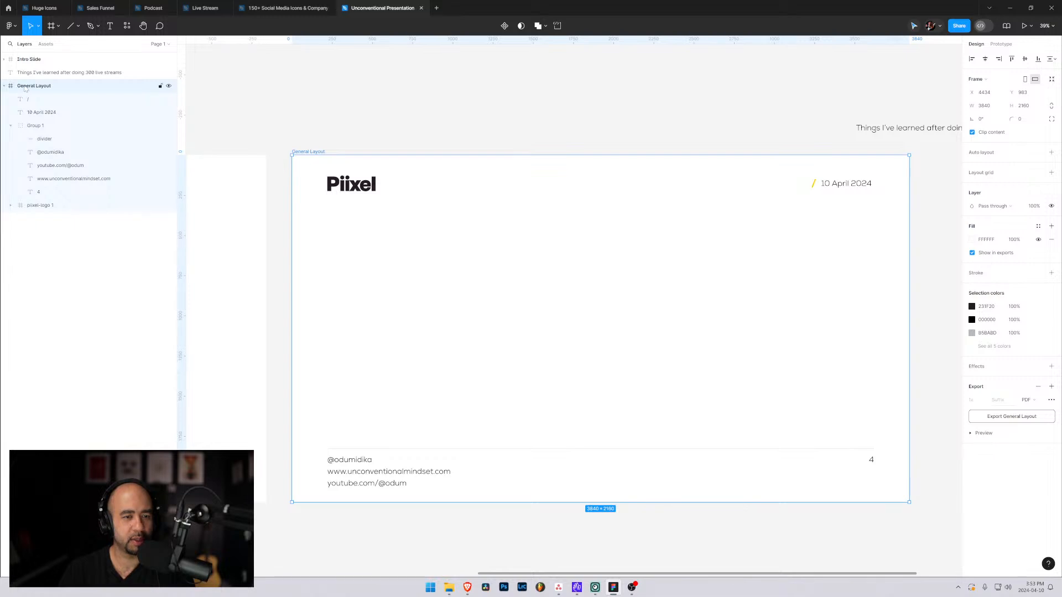
pyautogui.rightClick(25, 88)
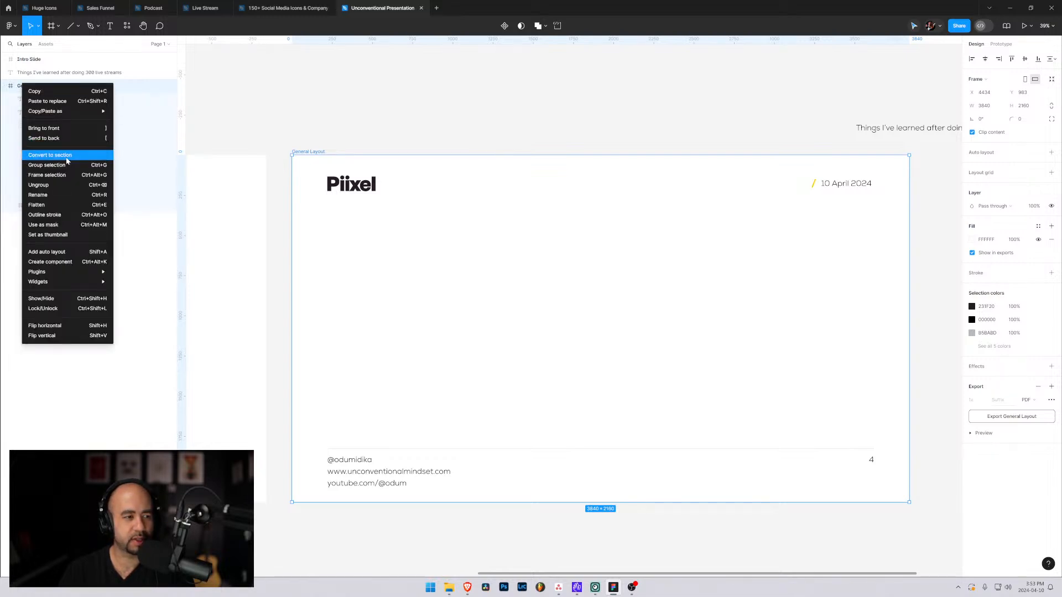
pyautogui.click(84, 267)
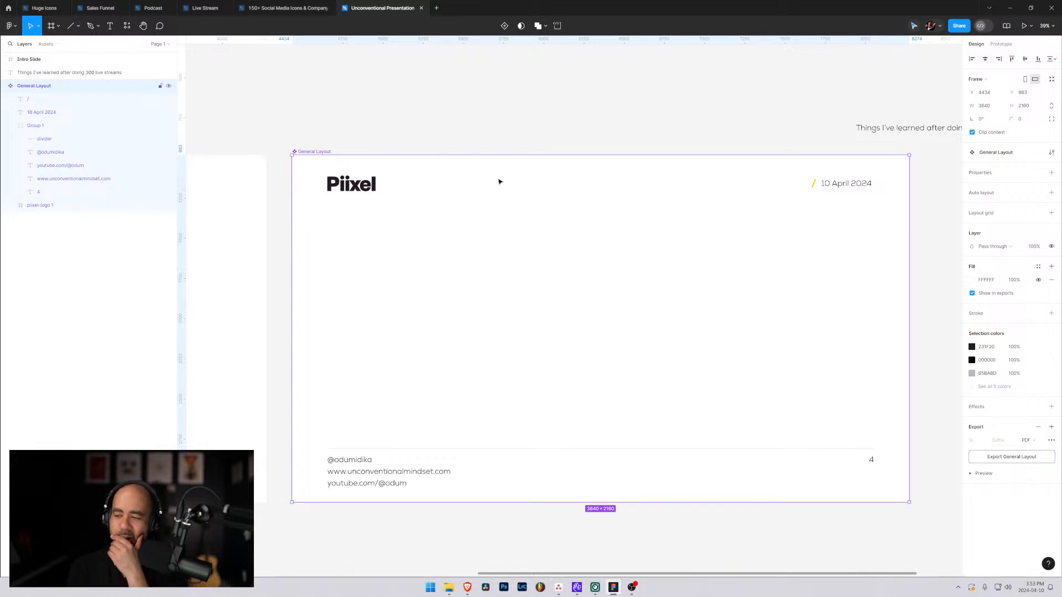
pyautogui.click(6, 87)
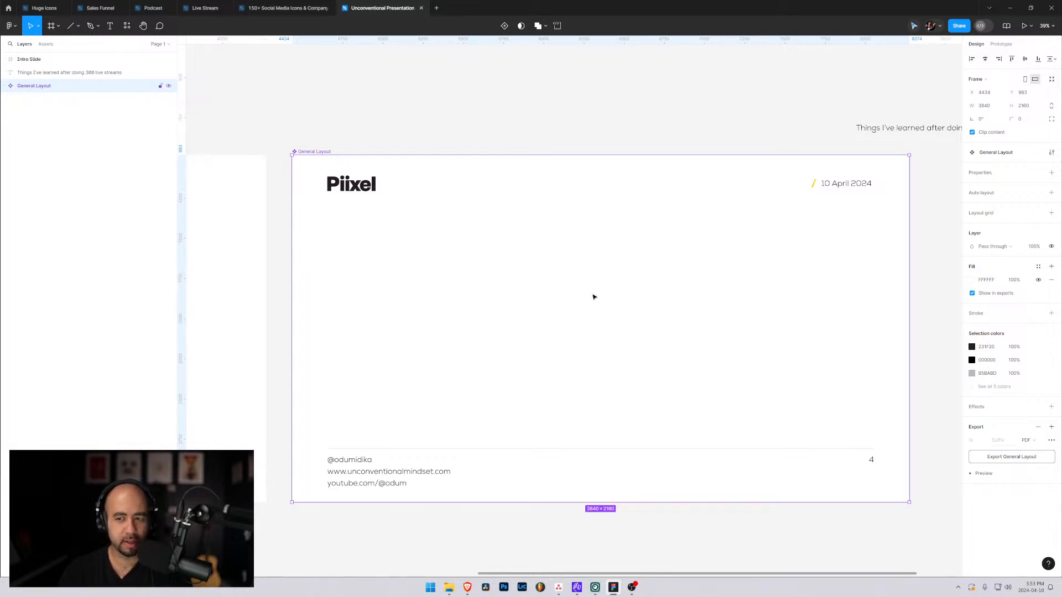
# Place an instance of the General Layout component beside the original and order it below the main component in the layers.
pyautogui.scroll(-1, 610, 298)
pyautogui.scroll(-3, 610, 298)
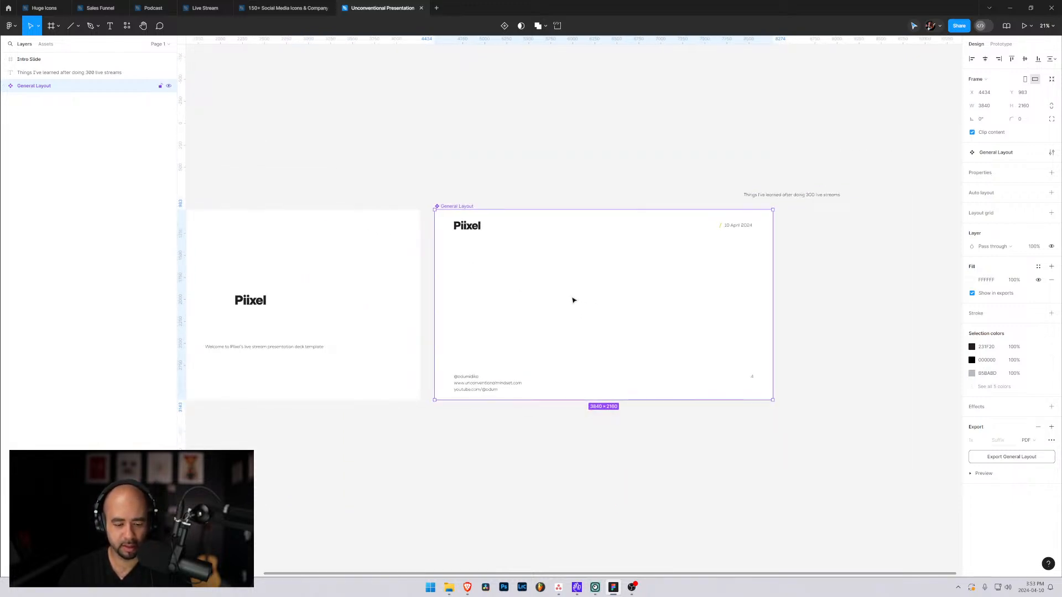
pyautogui.moveTo(588, 304); pyautogui.dragTo(893, 289)
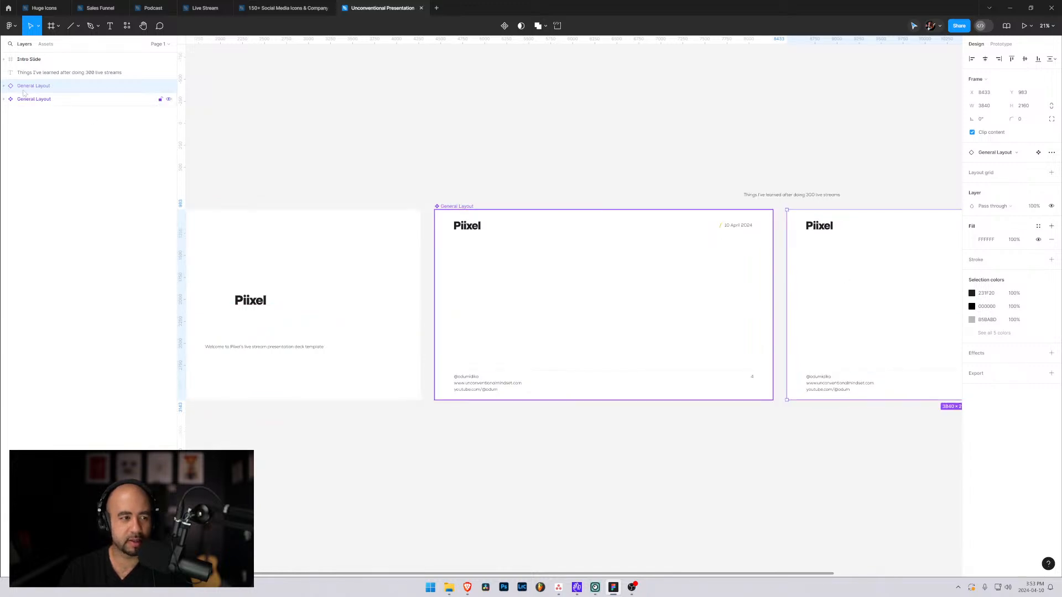
pyautogui.moveTo(25, 86); pyautogui.dragTo(4, 100)
pyautogui.click(4, 99)
pyautogui.click(2, 100)
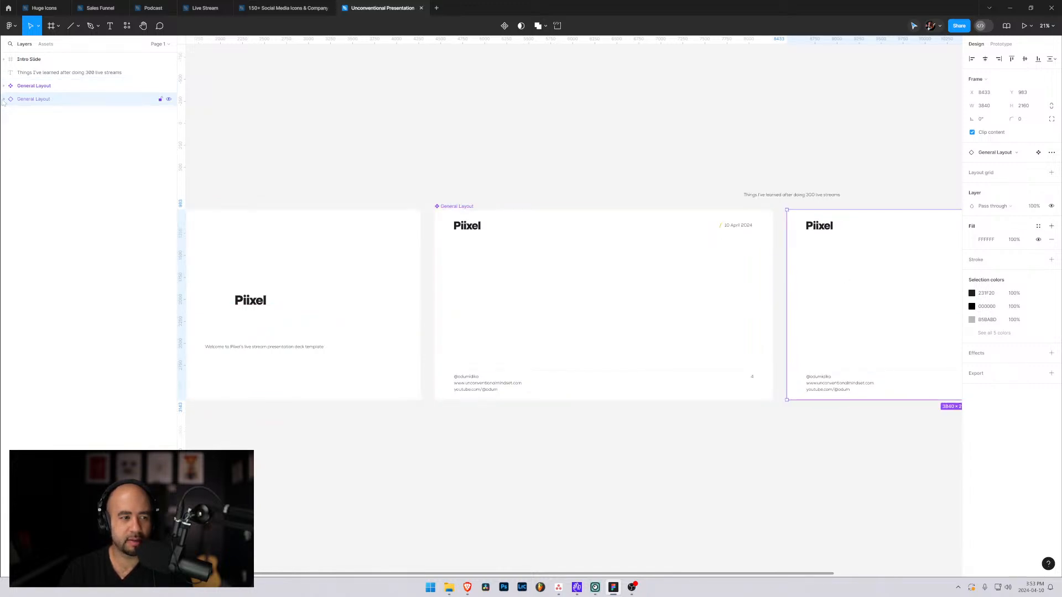
pyautogui.click(583, 173)
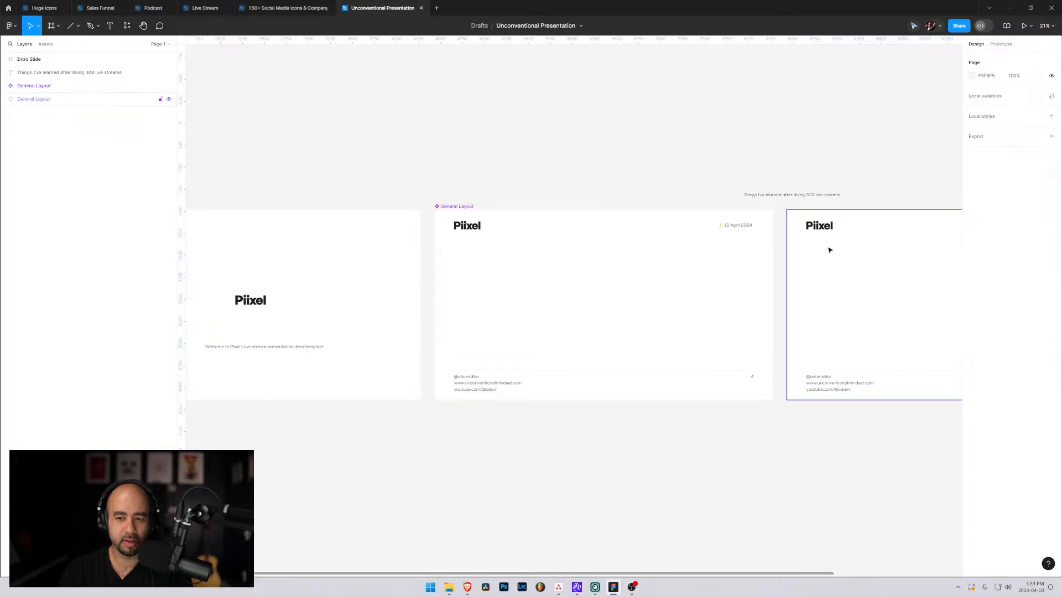
# Try setting the General Layout instance's height to 4320, and undo the change.
pyautogui.click(829, 247)
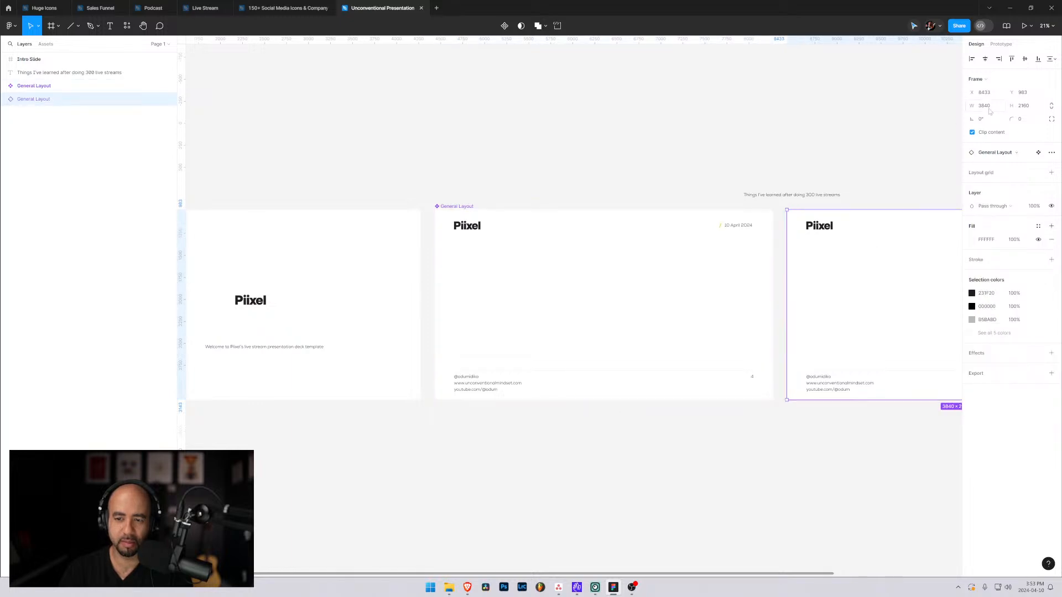
pyautogui.click(987, 107)
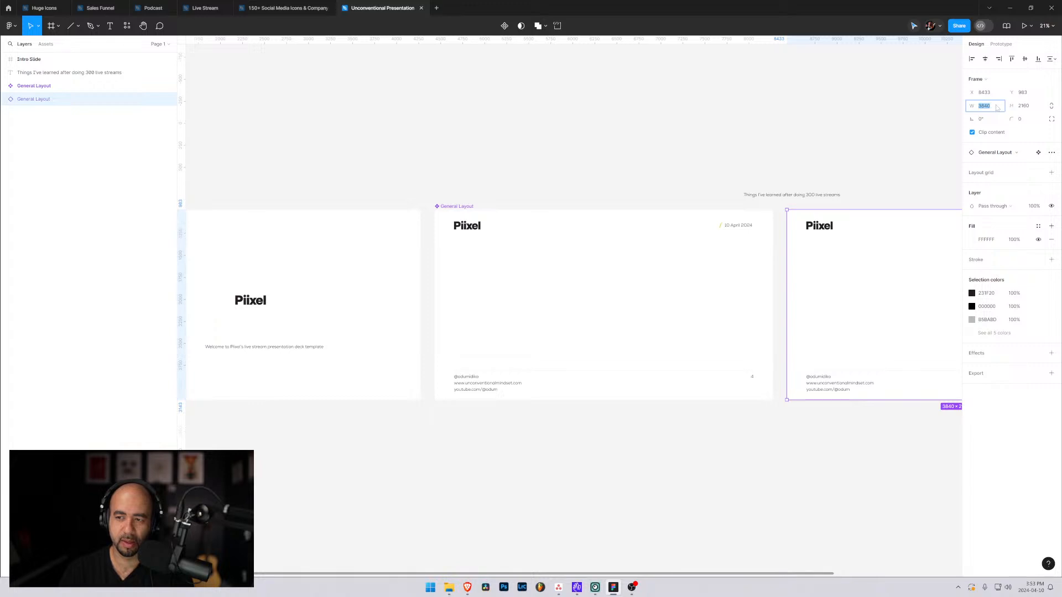
pyautogui.click(1025, 109)
pyautogui.click(1032, 109)
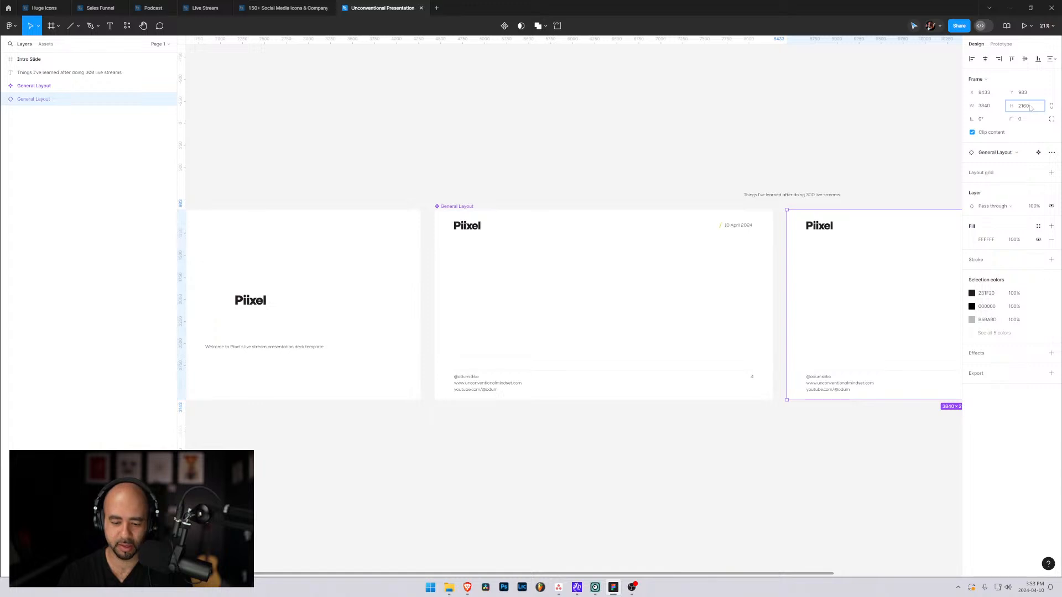
pyautogui.press('Return')
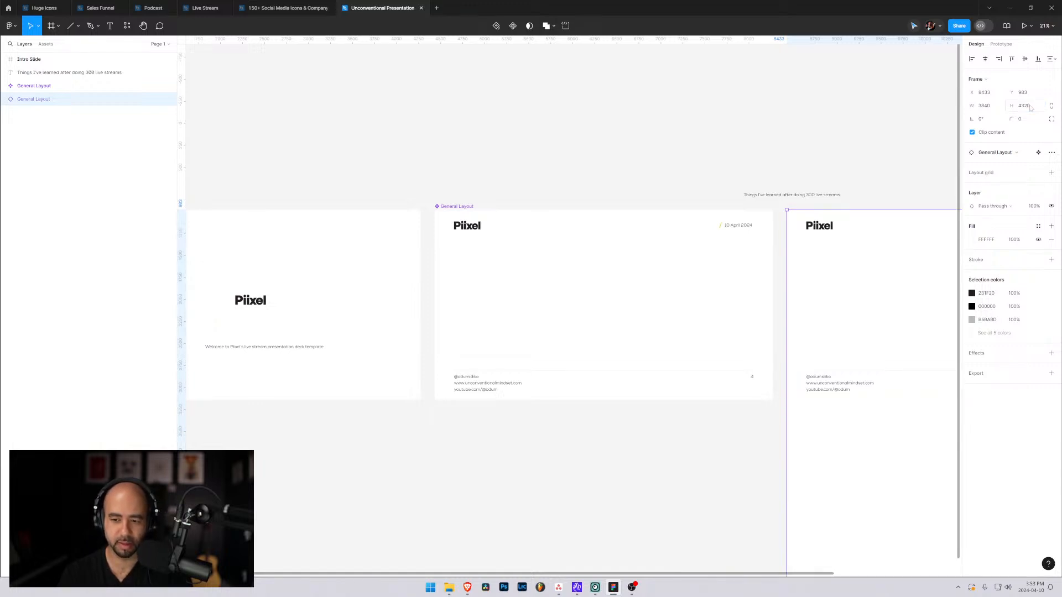
pyautogui.hotkey('ctrl', 'z')
# Try moving the Piixel logo inside the main General Layout component to test the instance link, and undo the move.
pyautogui.click(544, 246)
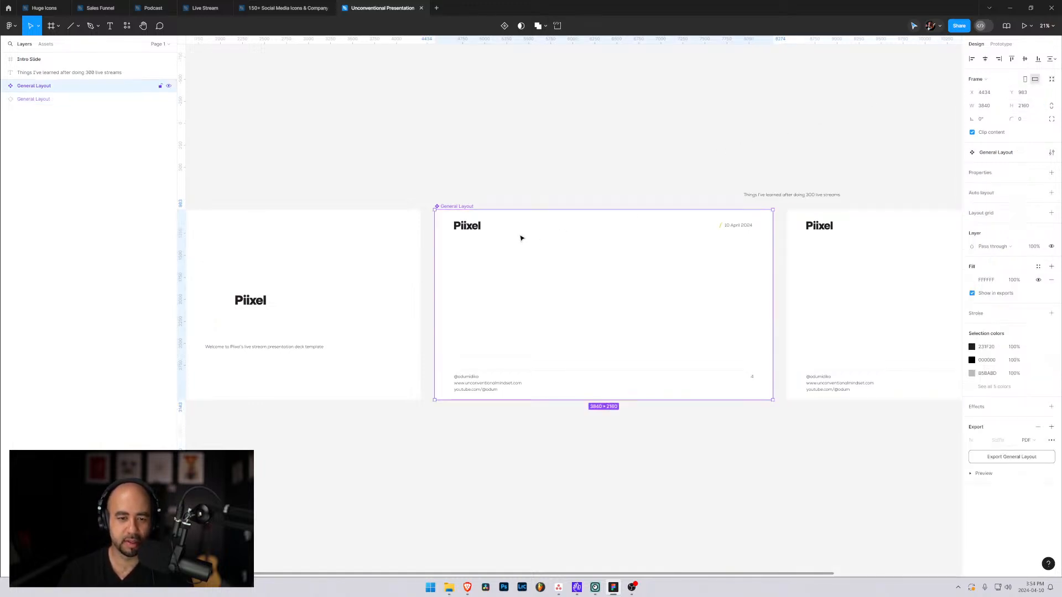
pyautogui.doubleClick(471, 230)
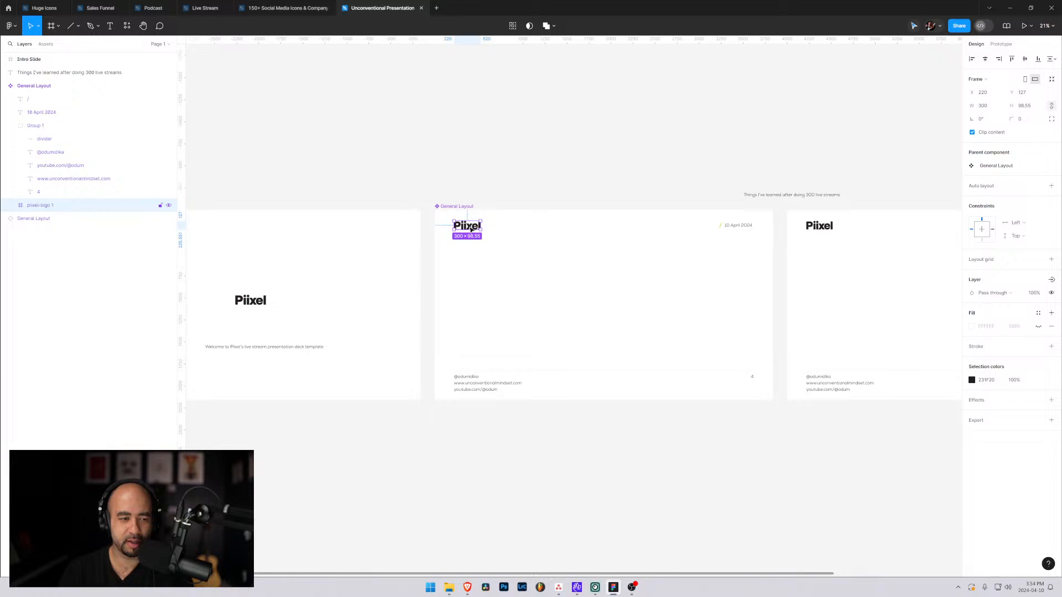
pyautogui.moveTo(471, 229); pyautogui.dragTo(492, 251)
pyautogui.hotkey('ctrl', 'z')
# Try moving the footer divider upward inside the main General Layout component, undo the move and clear the selection.
pyautogui.click(474, 378)
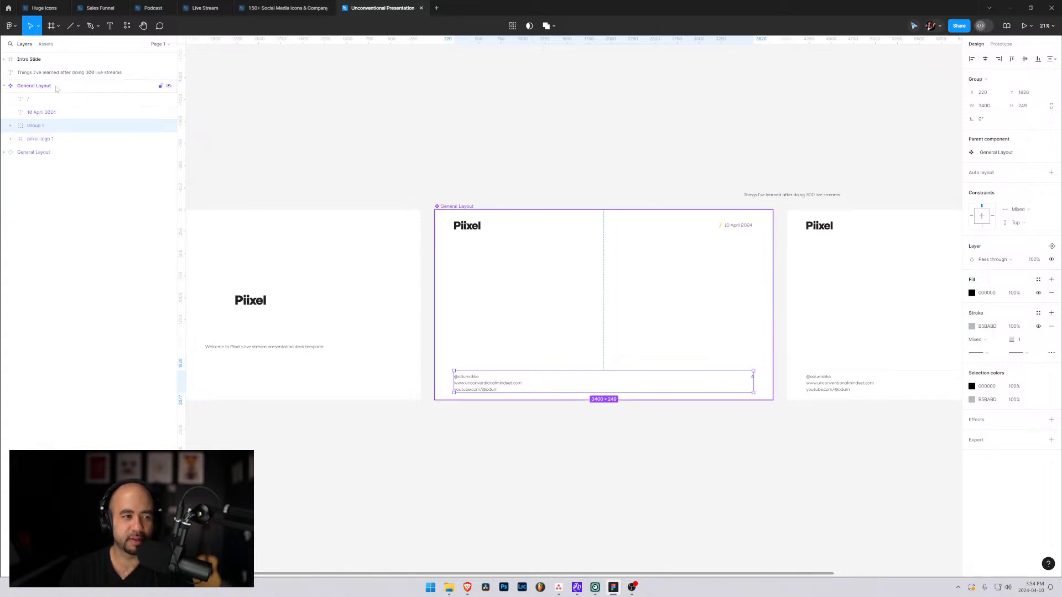
pyautogui.click(34, 86)
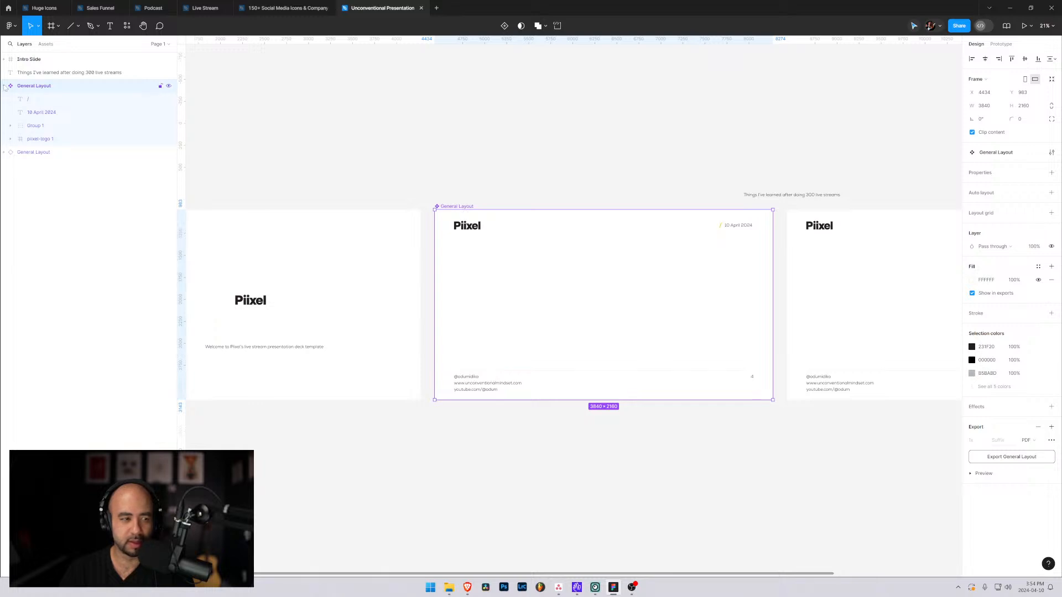
pyautogui.click(10, 126)
pyautogui.click(44, 139)
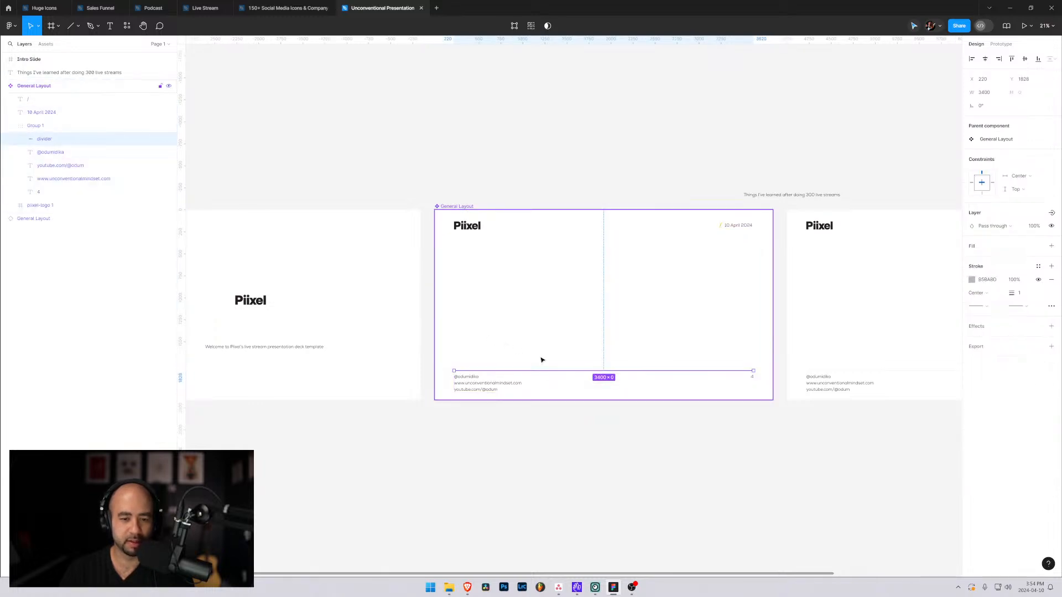
pyautogui.moveTo(542, 371); pyautogui.dragTo(555, 331)
pyautogui.hotkey('ctrl', 'z')
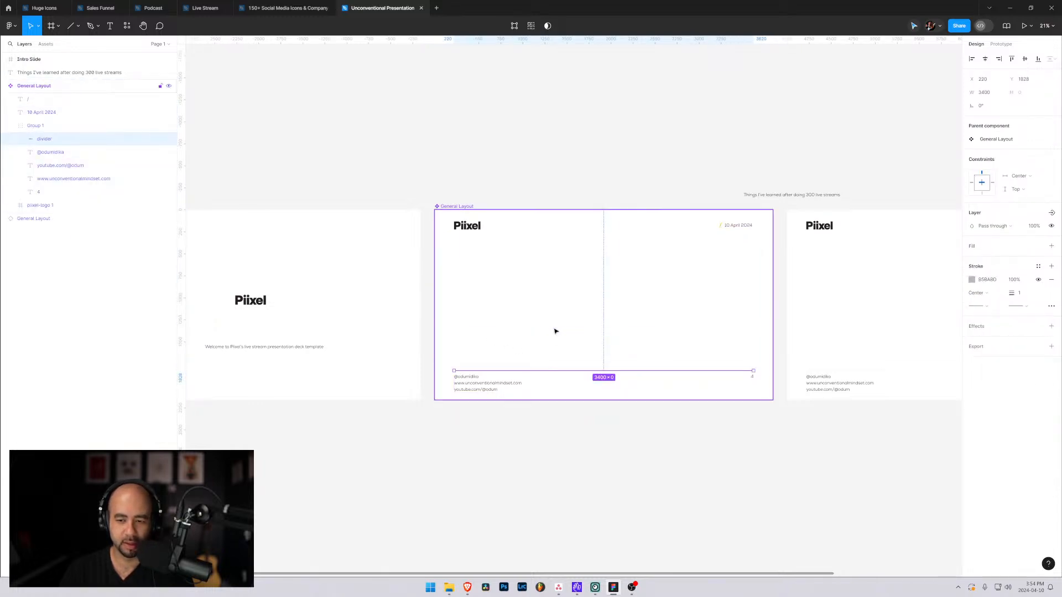
pyautogui.click(547, 152)
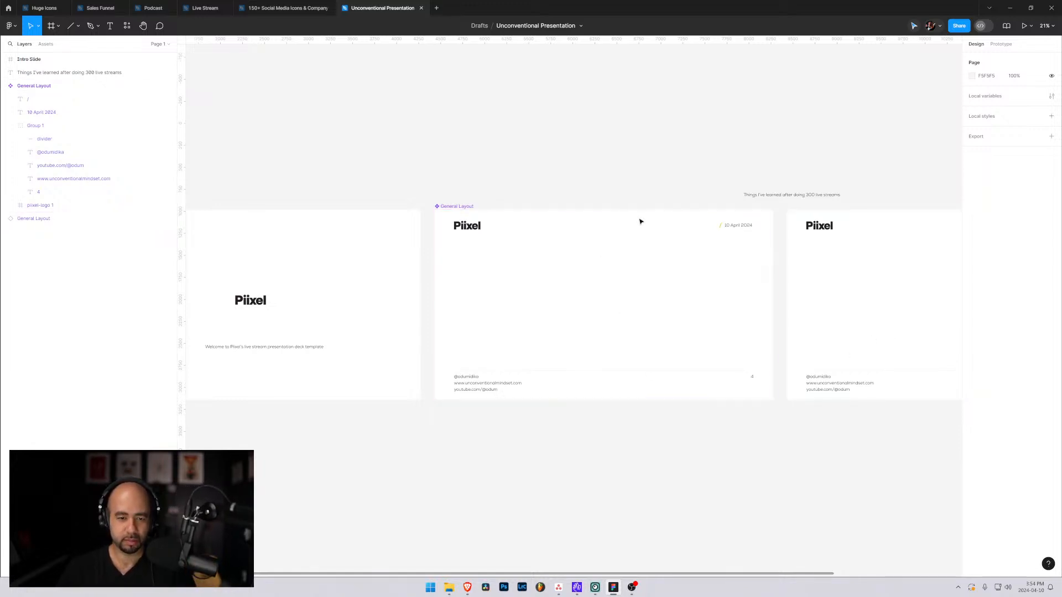
# Move the "Things I've learned after doing 300 live streams" text onto the middle of the instance slide, at about X 9673, Y 1964.
pyautogui.scroll(5, 664, 226)
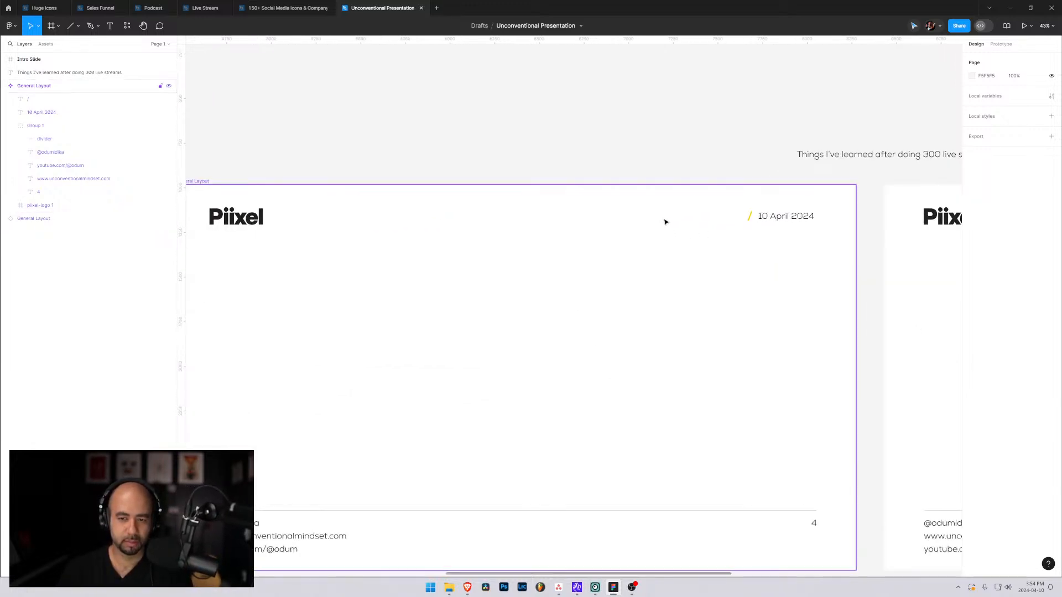
pyautogui.scroll(5, 717, 225)
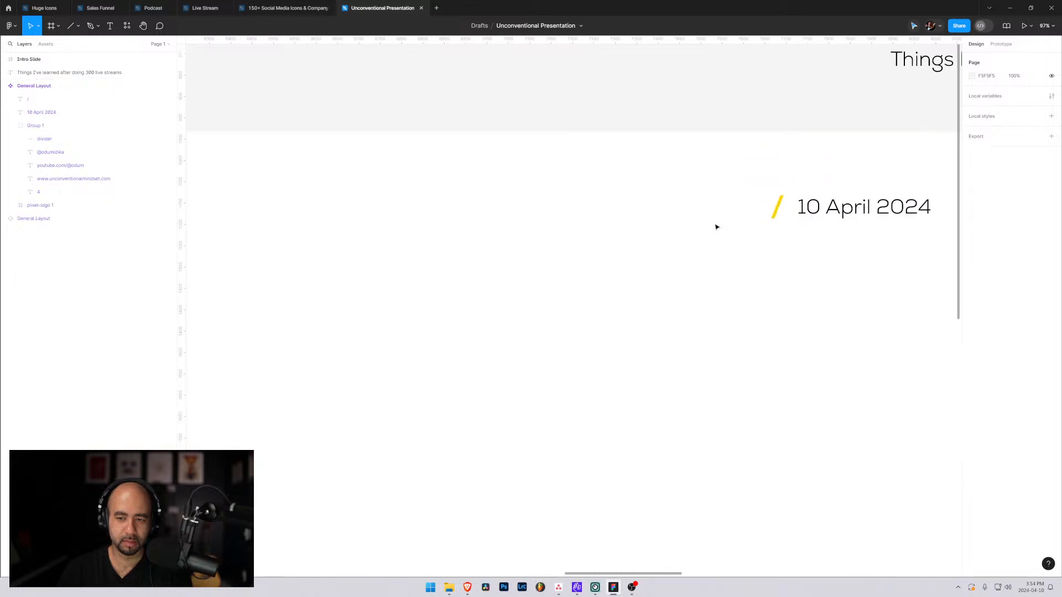
pyautogui.scroll(-6, 716, 227)
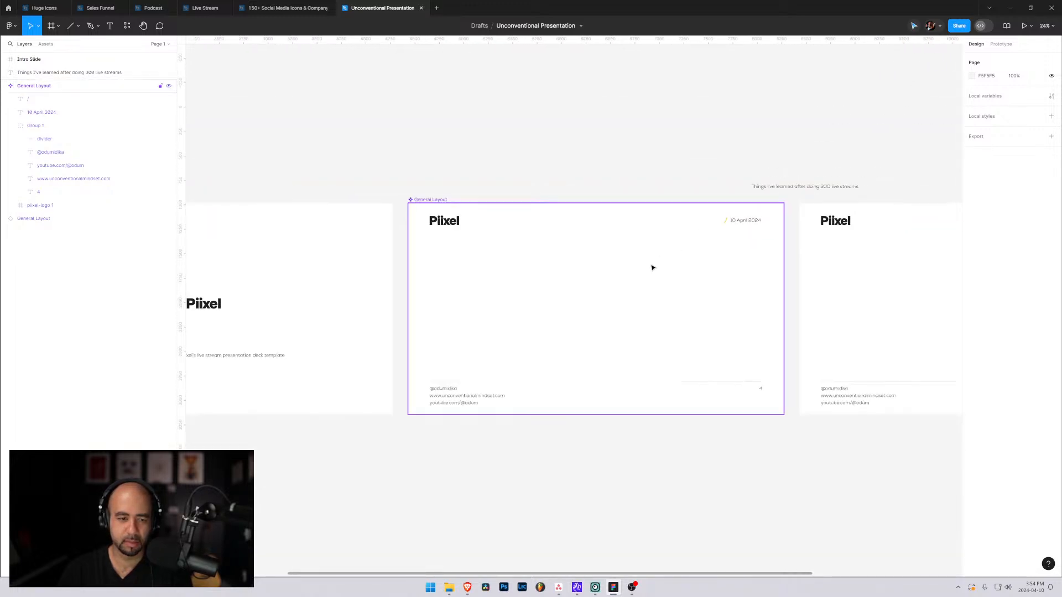
pyautogui.scroll(1, 645, 267)
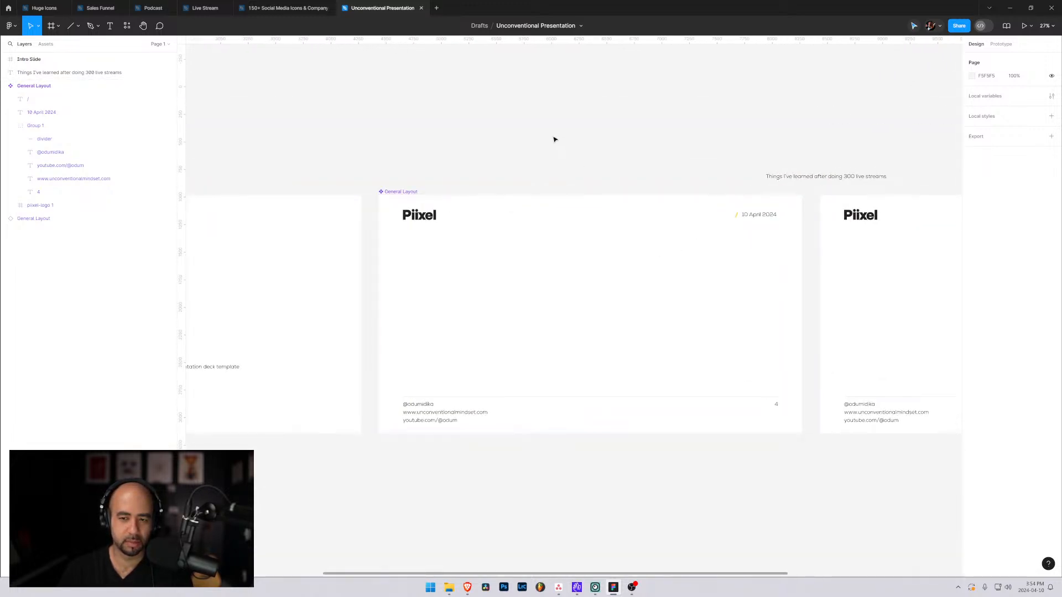
pyautogui.hscroll(5, 822, 273)
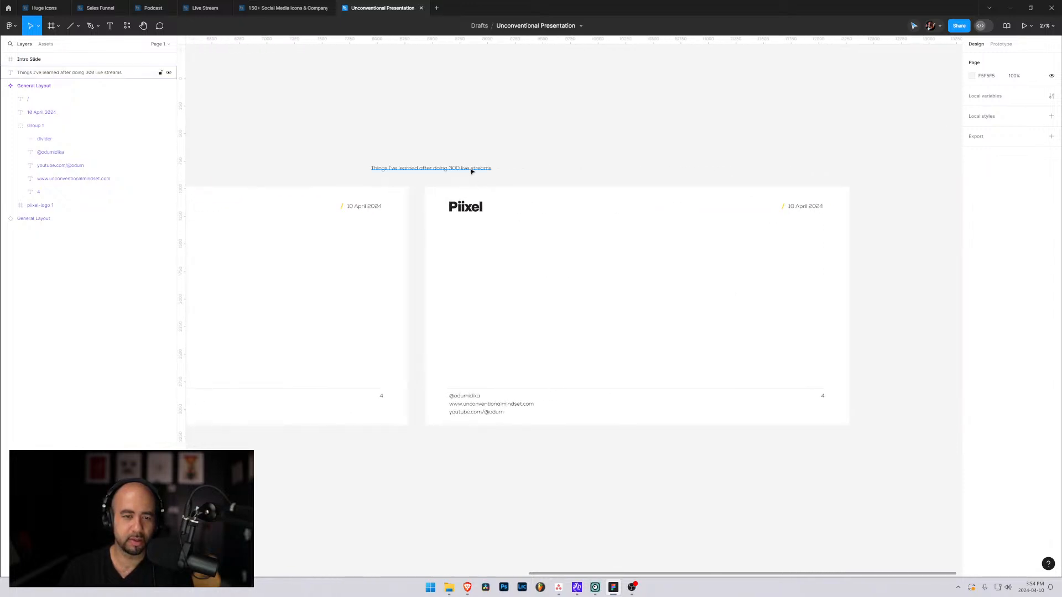
pyautogui.moveTo(474, 168); pyautogui.dragTo(652, 300)
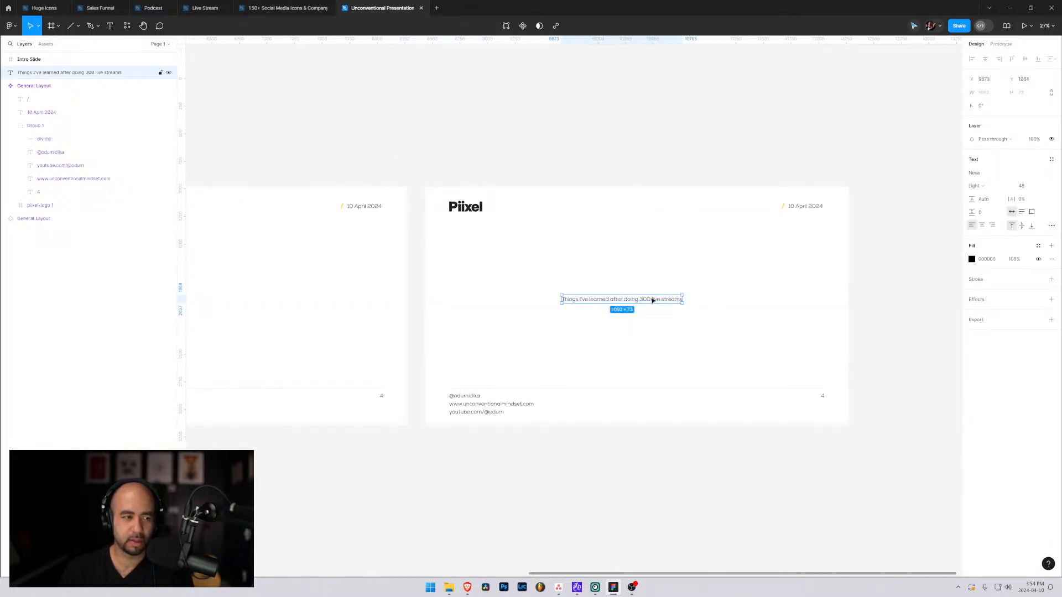
# Try to nest the "Things I've learned after doing 300 live streams" text layer inside the General Layout instance.
pyautogui.click(4, 86)
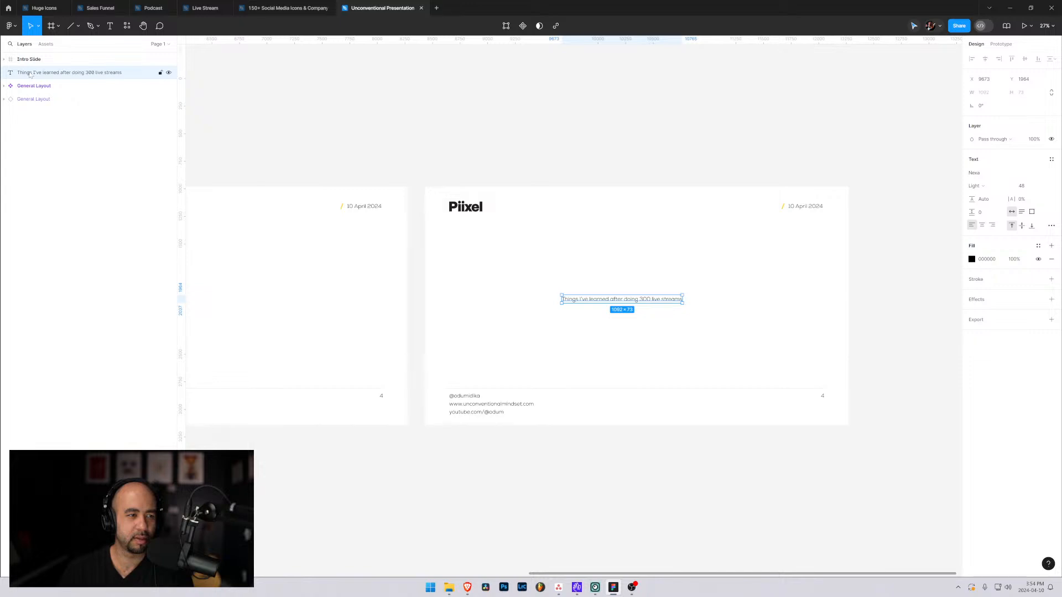
pyautogui.click(4, 99)
pyautogui.moveTo(55, 77); pyautogui.dragTo(62, 108)
pyautogui.click(12, 100)
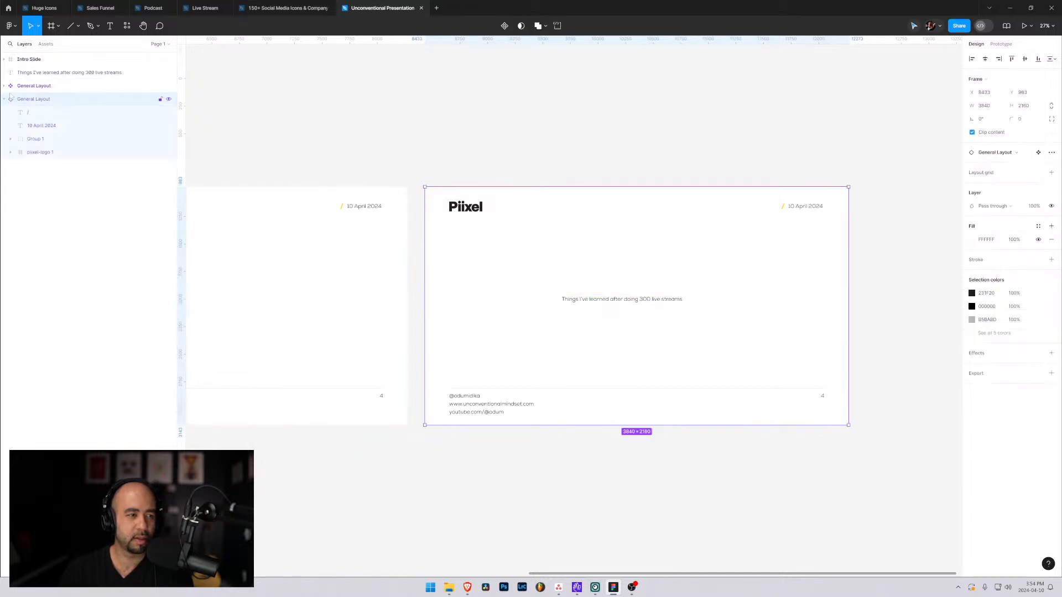
pyautogui.click(4, 99)
# Reorder the "Things I've learned after doing 300 live streams" layer directly above the General Layout instance, and select both.
pyautogui.click(49, 73)
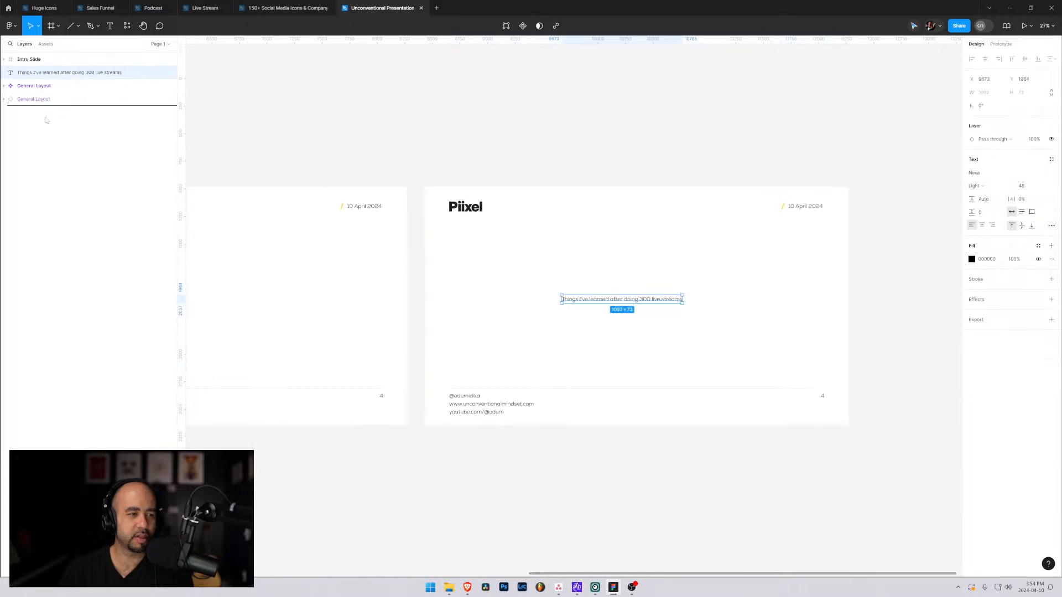
pyautogui.moveTo(49, 74); pyautogui.dragTo(47, 114)
pyautogui.click(34, 87)
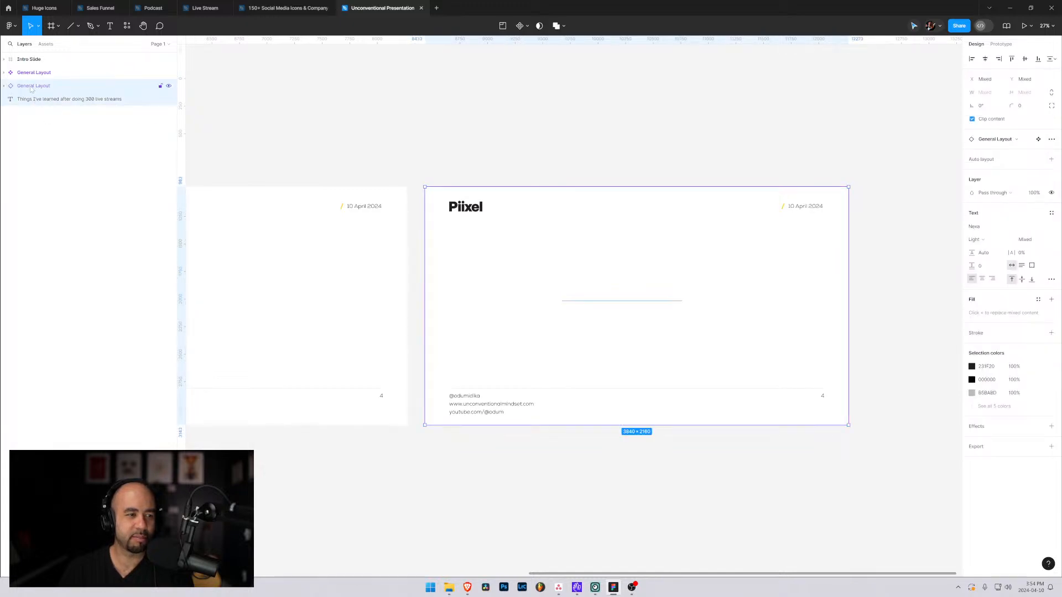
pyautogui.click(41, 101)
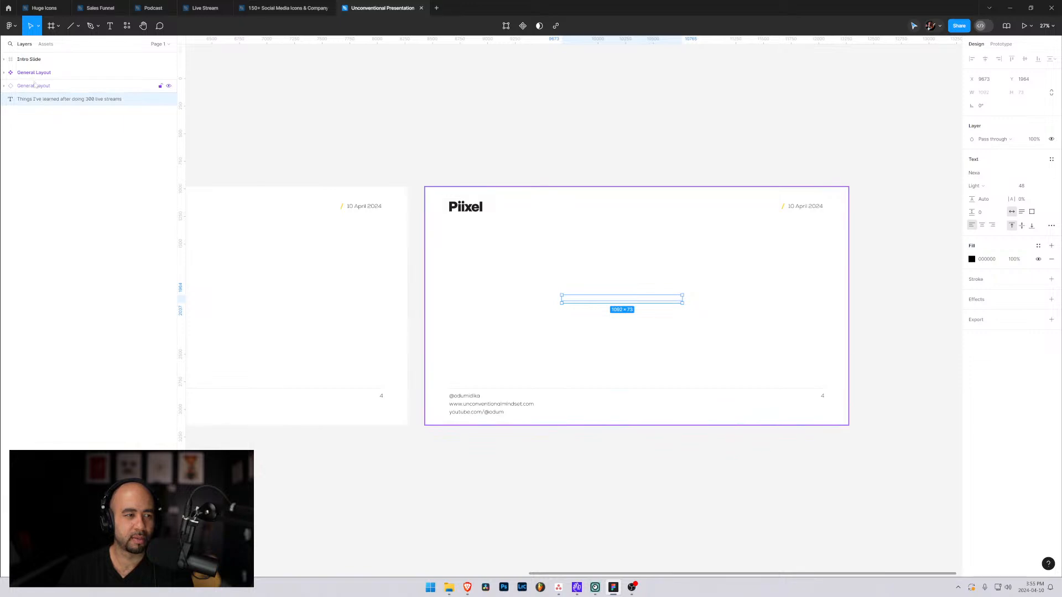
pyautogui.moveTo(33, 100); pyautogui.dragTo(34, 84)
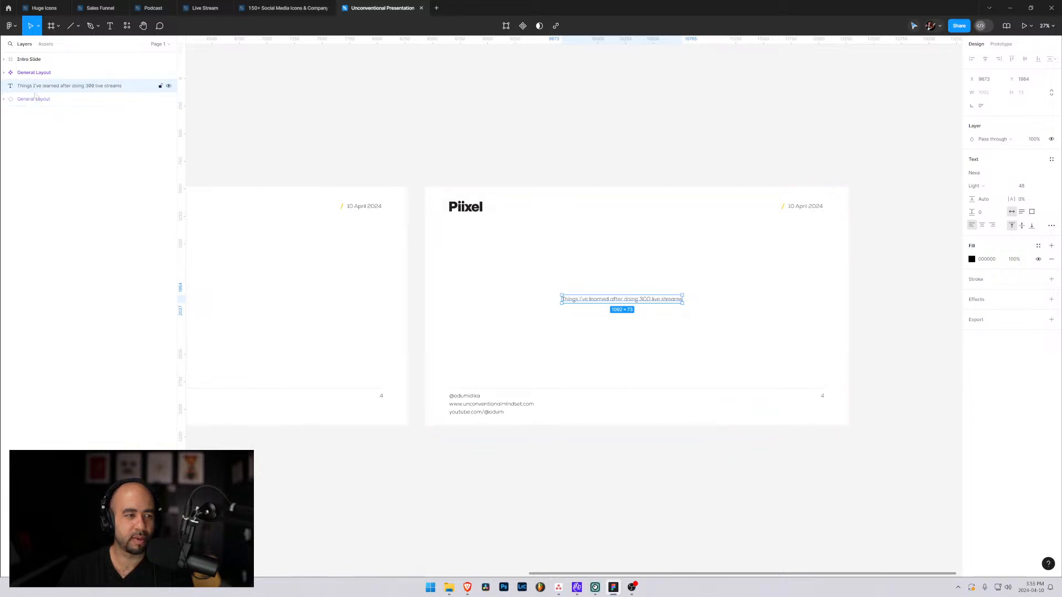
pyautogui.keyDown('shift'); pyautogui.click(36, 101); pyautogui.keyUp('shift')
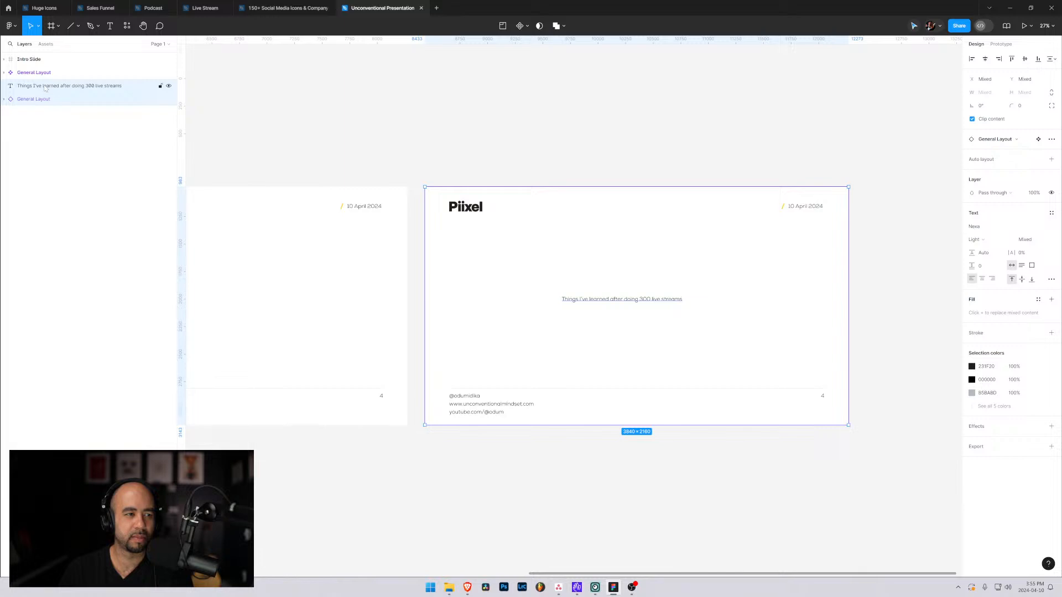
# Create a 3840 × 2160 frame and place it beside the General Layout instance slide, at X 12432, Y 983.
pyautogui.click(51, 26)
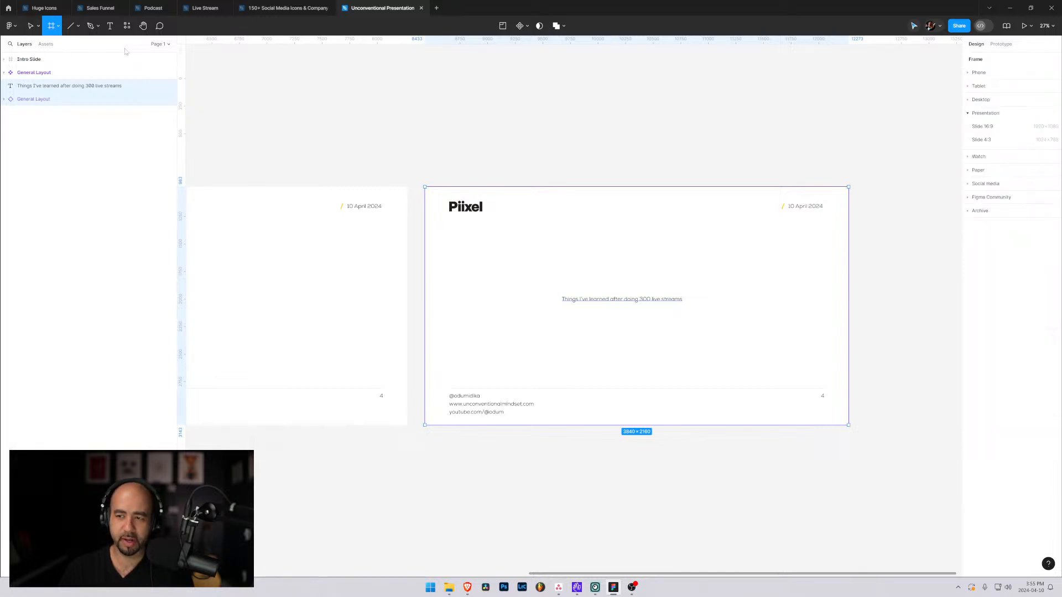
pyautogui.click(868, 252)
pyautogui.click(988, 107)
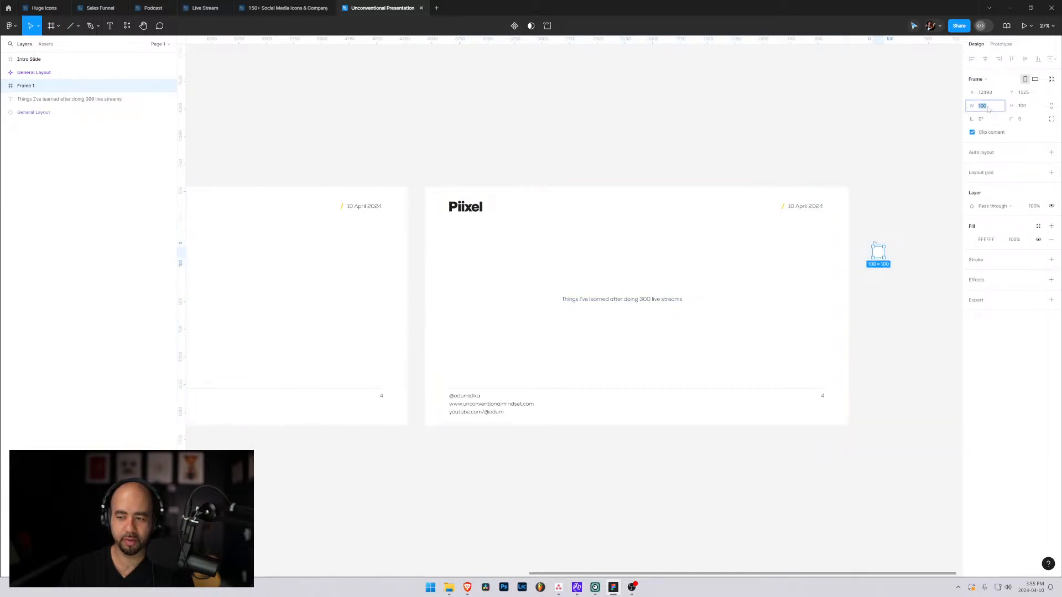
pyautogui.write('3840')
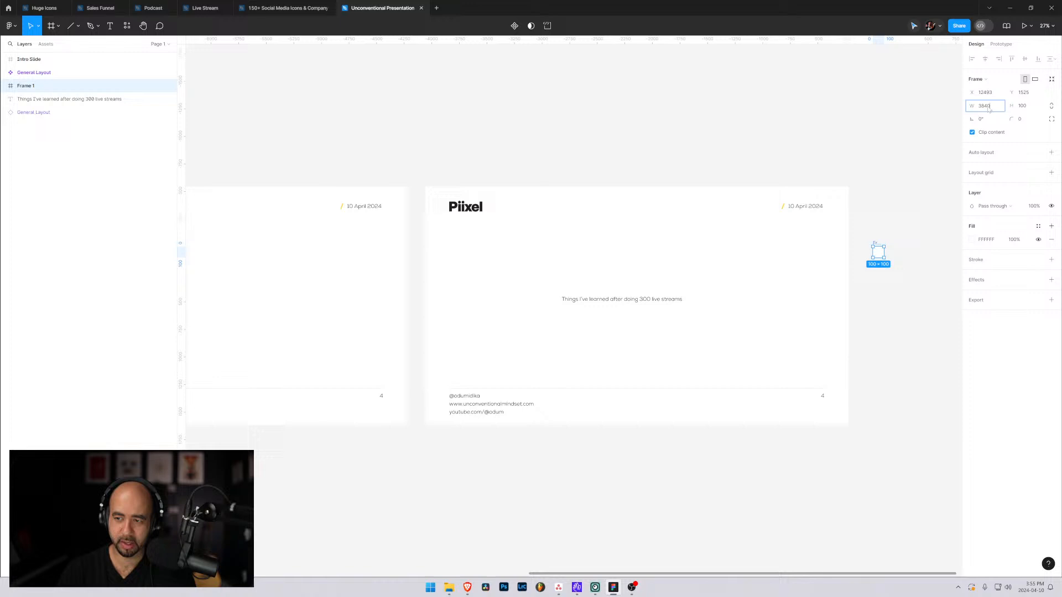
pyautogui.press('Tab')
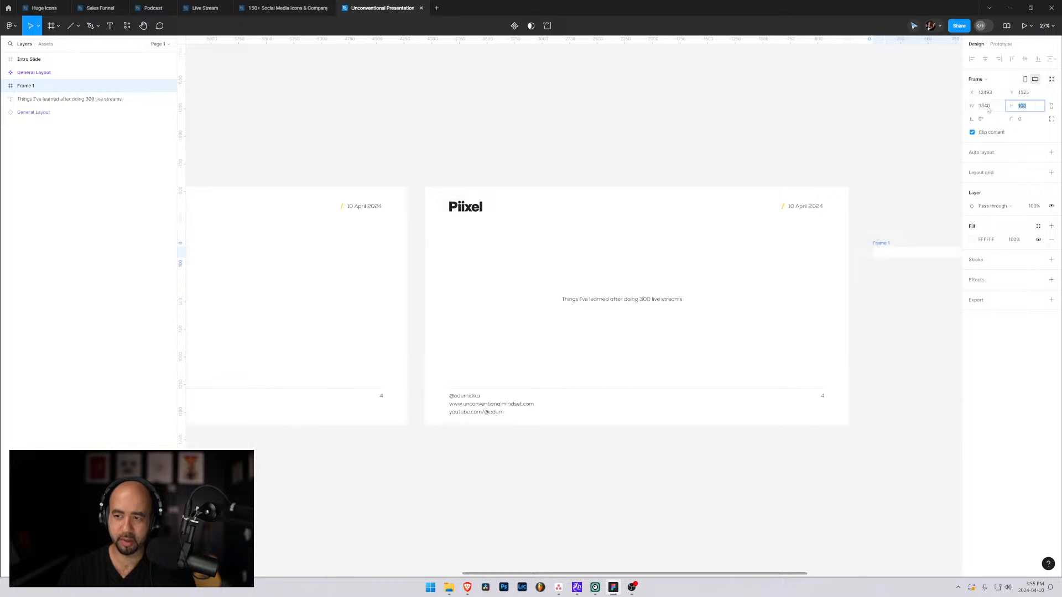
pyautogui.write('190')
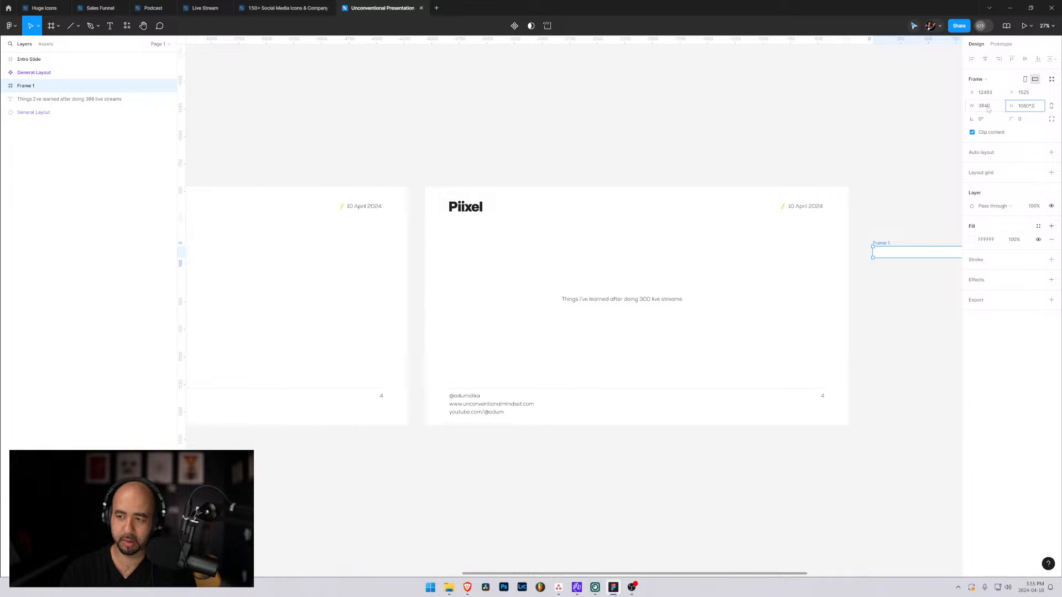
pyautogui.press('Return')
pyautogui.moveTo(927, 330); pyautogui.dragTo(918, 267)
pyautogui.moveTo(824, 273); pyautogui.dragTo(502, 256)
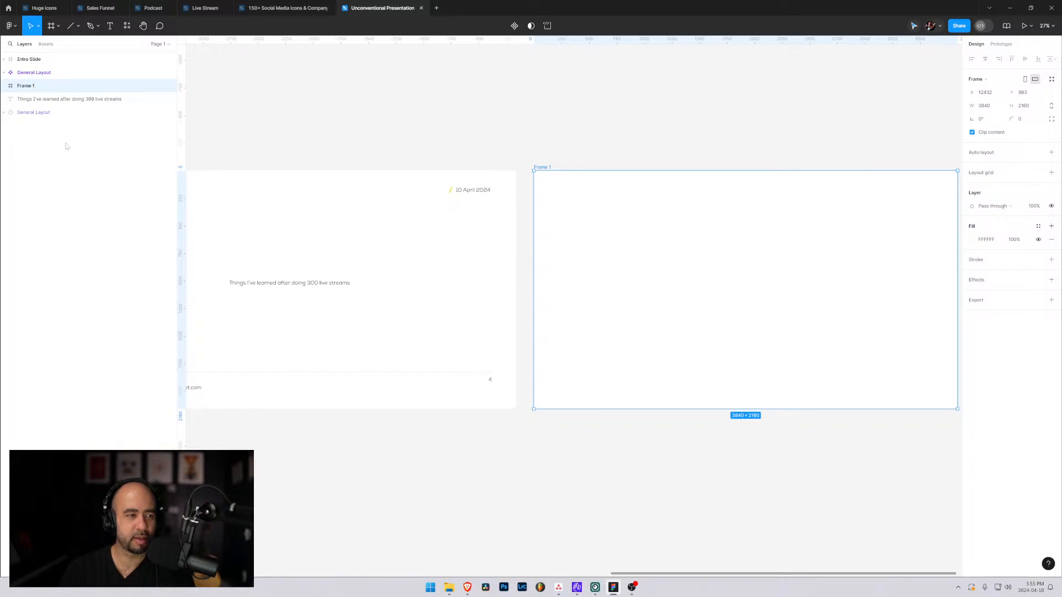
# Nest the "Things I've learned after doing 300 live streams" text and General Layout instance in Frame 1, and position the instance at X 0, Y 0.
pyautogui.click(24, 113)
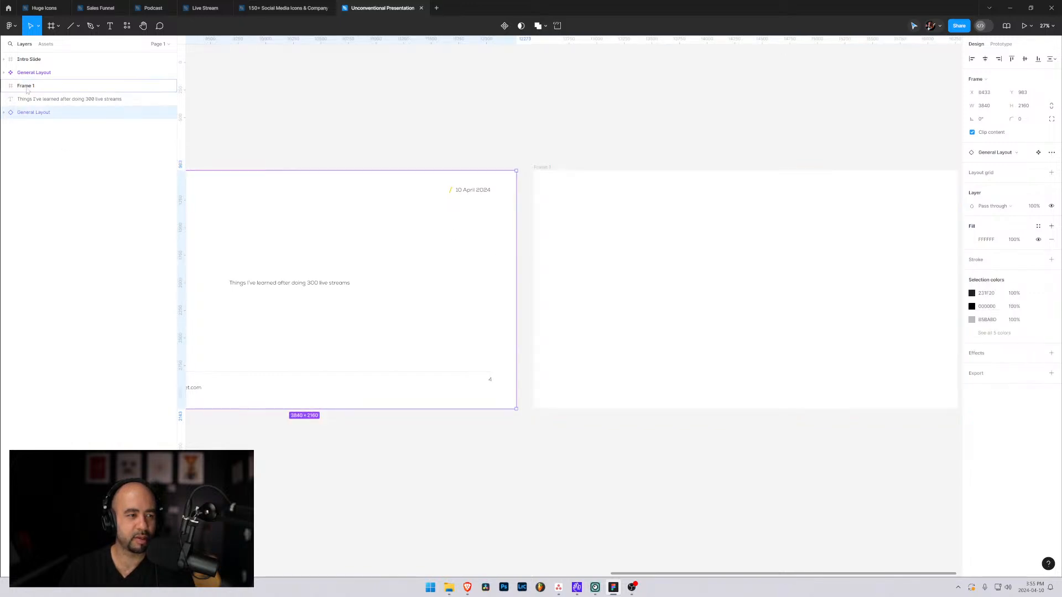
pyautogui.moveTo(27, 90); pyautogui.dragTo(27, 98)
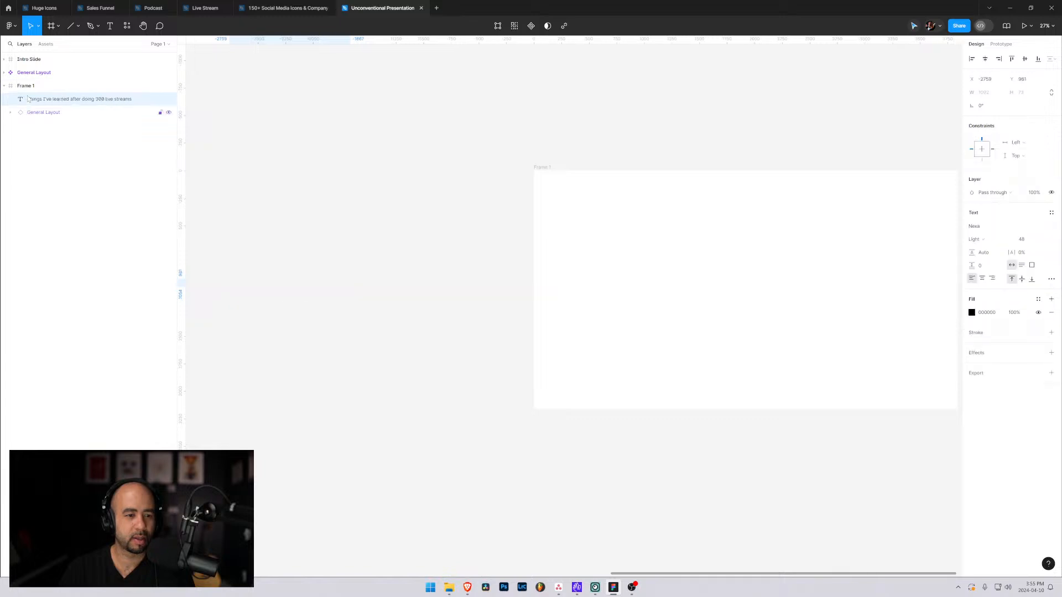
pyautogui.moveTo(611, 280); pyautogui.dragTo(891, 316)
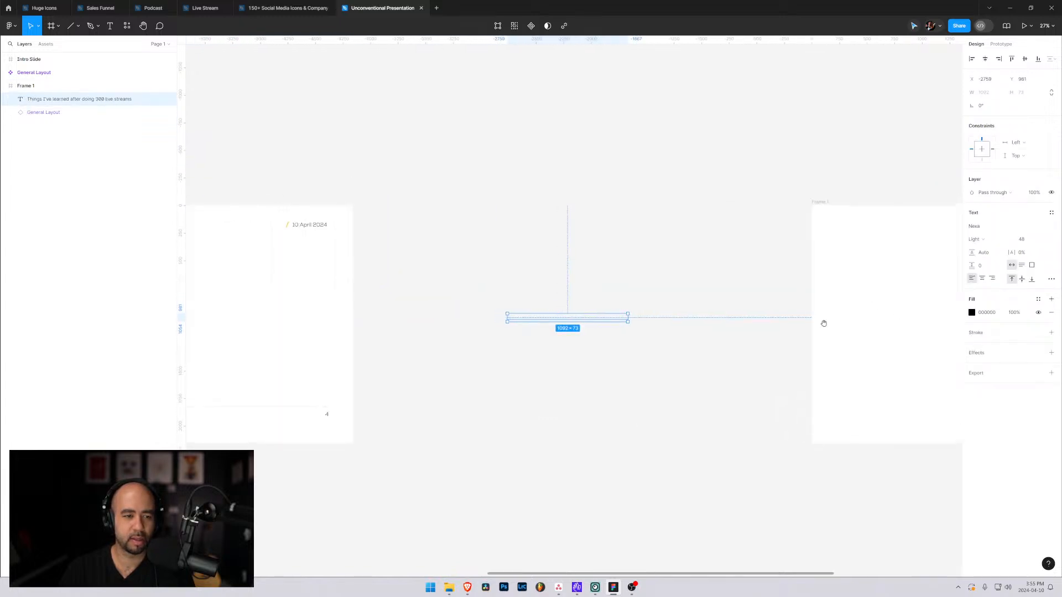
pyautogui.click(34, 113)
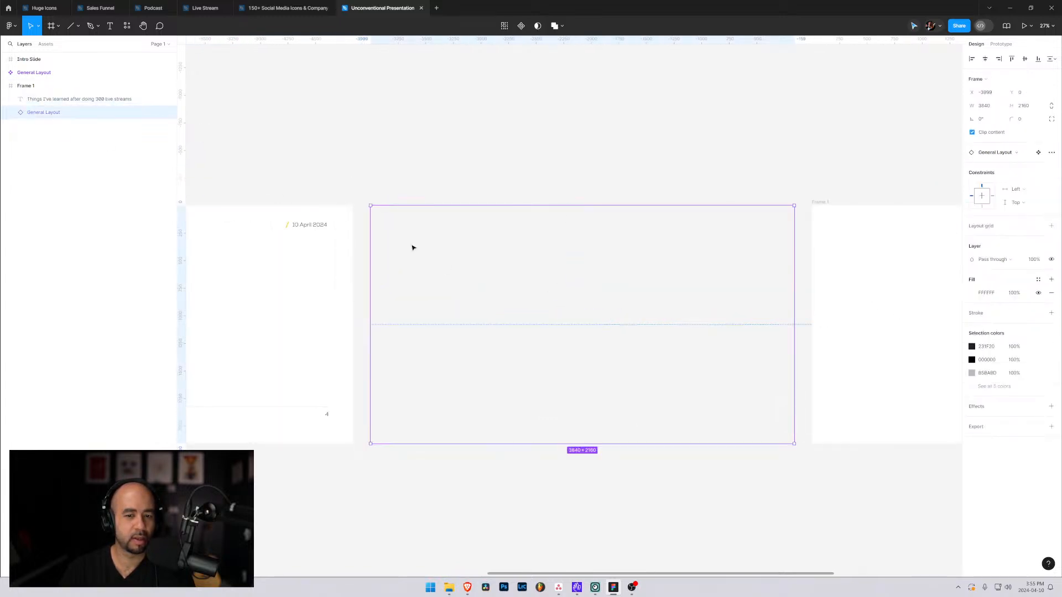
pyautogui.moveTo(457, 254)
pyautogui.mouseDown()
pyautogui.moveTo(872, 282)
pyautogui.moveTo(853, 289)
pyautogui.moveTo(881, 292)
pyautogui.moveTo(829, 300)
pyautogui.moveTo(912, 287)
pyautogui.moveTo(603, 291)
pyautogui.moveTo(512, 275)
pyautogui.moveTo(457, 241)
pyautogui.mouseUp()
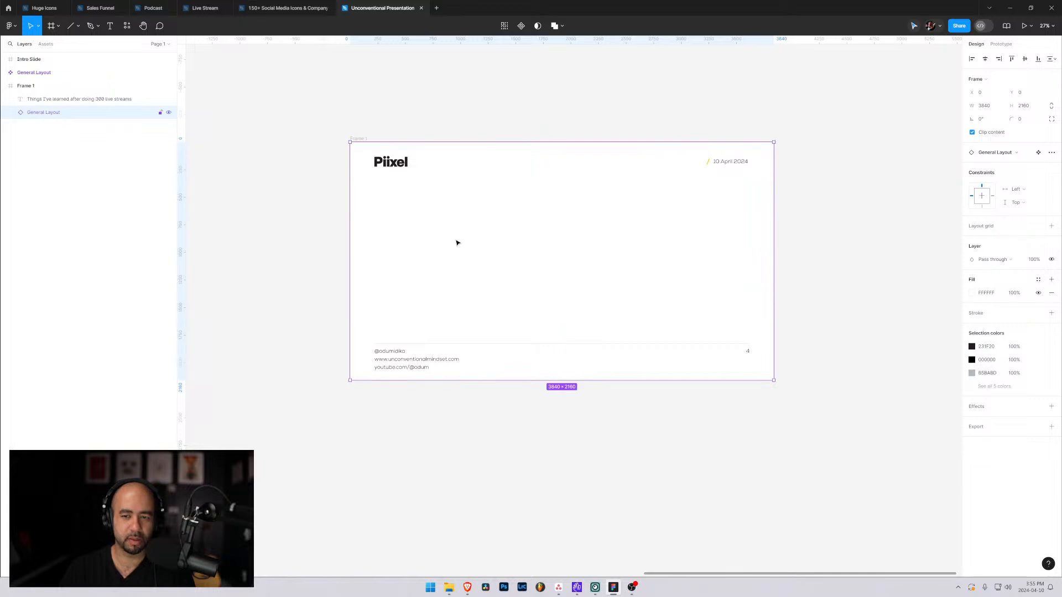
# Rename the Frame 1 layer as Intro.
pyautogui.doubleClick(24, 88)
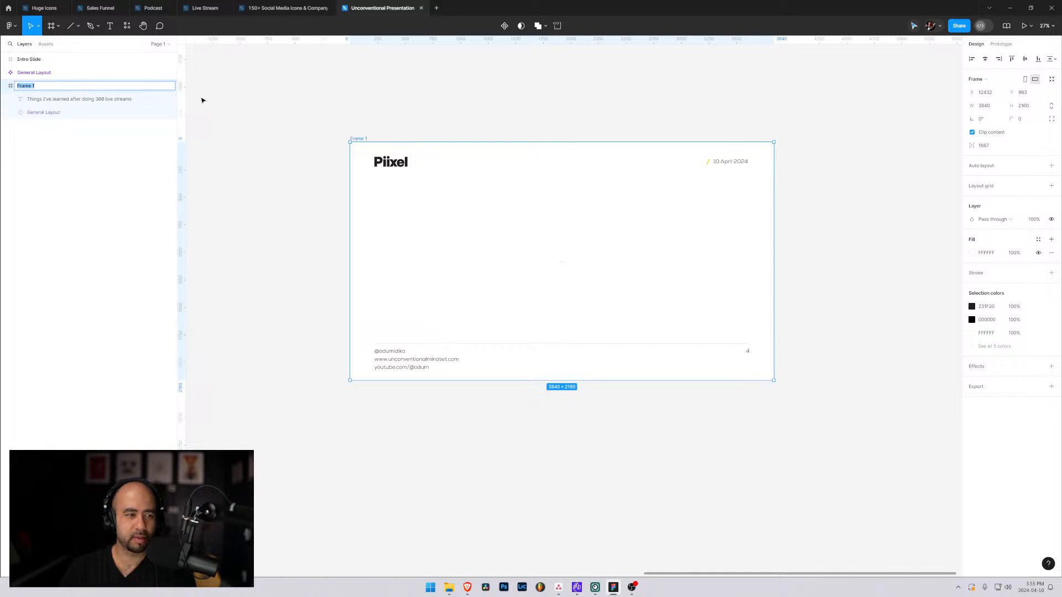
pyautogui.click(78, 100)
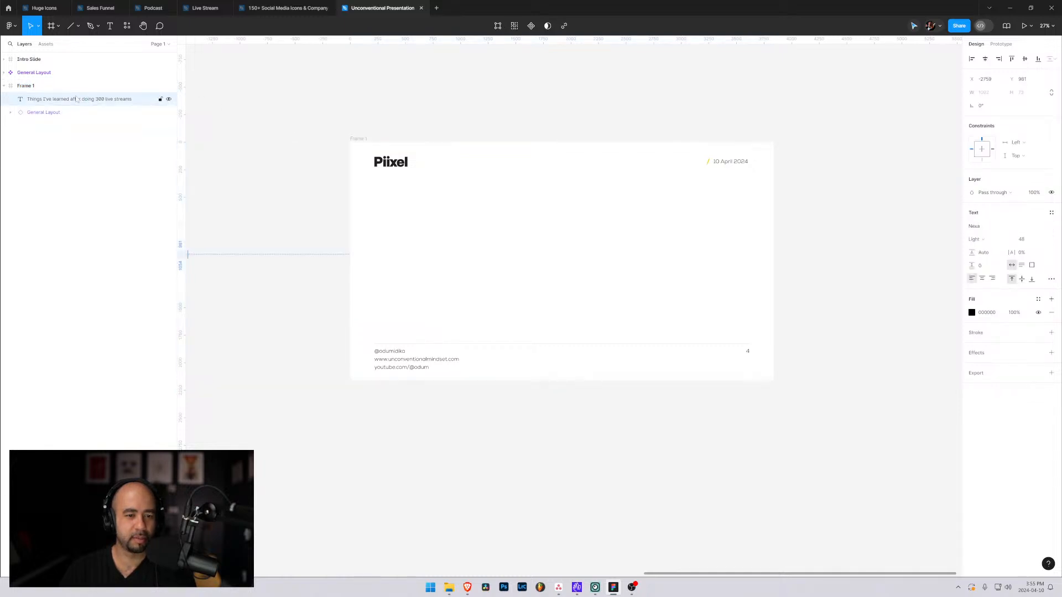
pyautogui.doubleClick(22, 86)
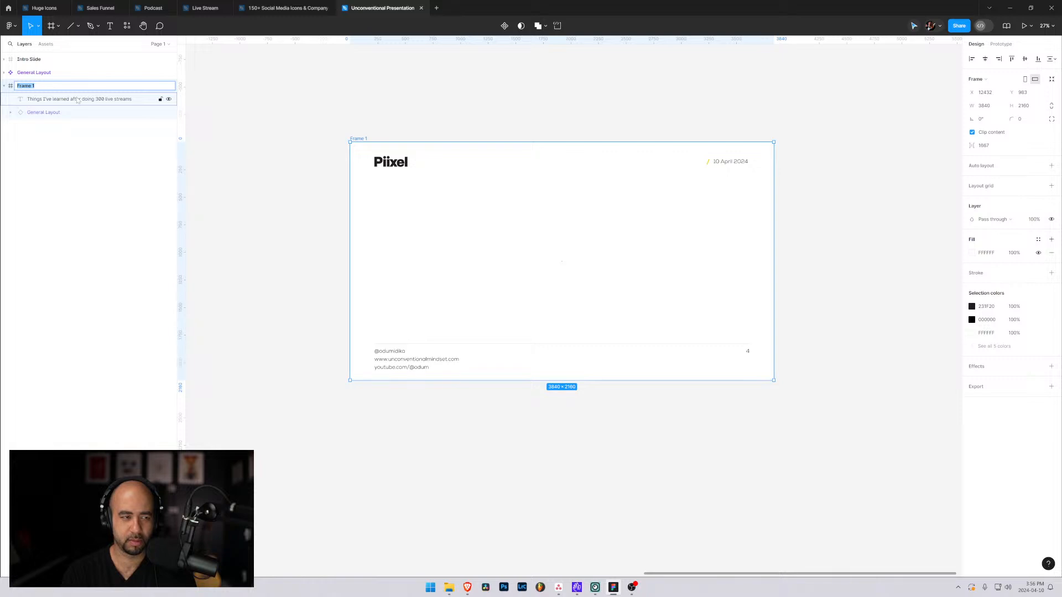
pyautogui.write('Intro')
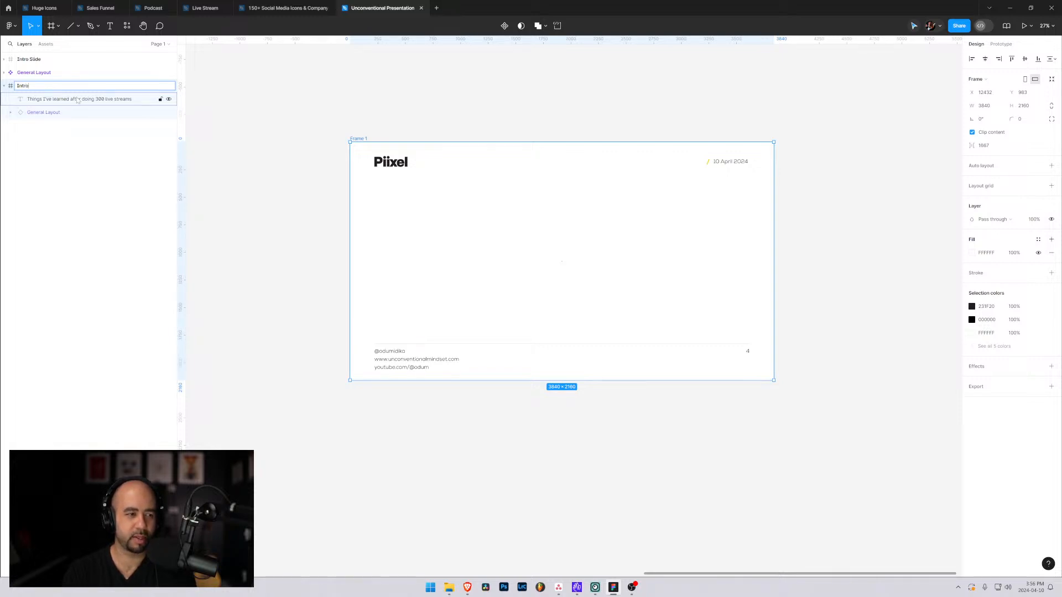
pyautogui.press('Return')
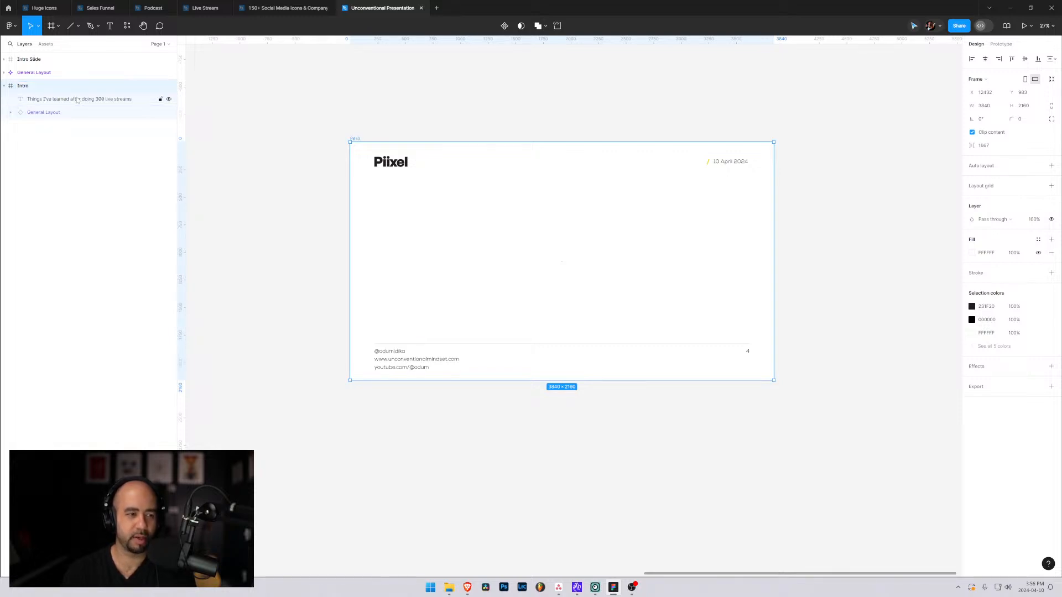
# Move the "Things I've learned after doing 300 live streams" text to the centre of the Intro frame, at X 1374, Y 1043.
pyautogui.click(522, 266)
pyautogui.click(34, 100)
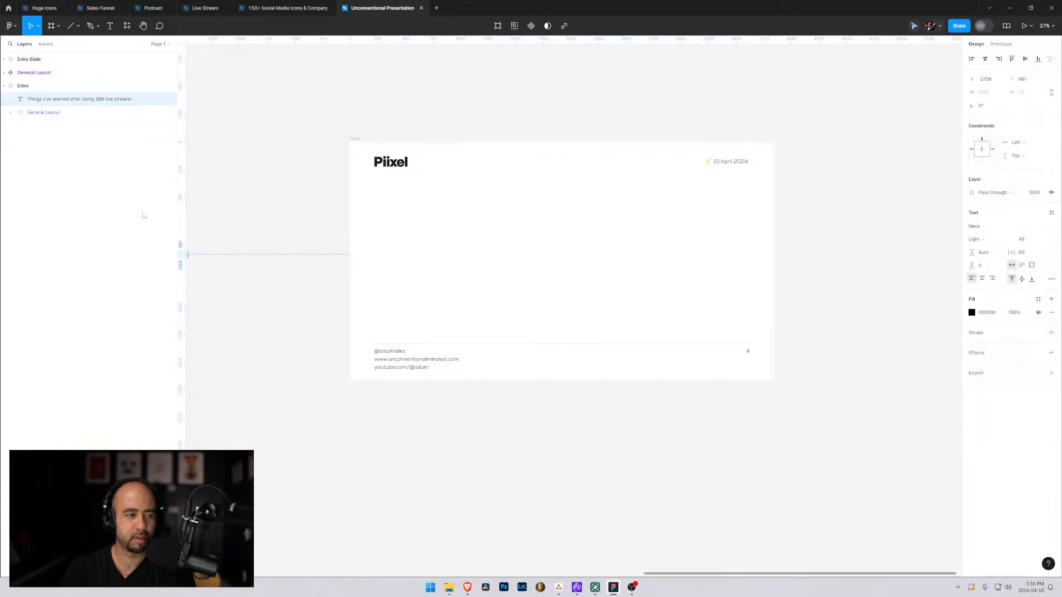
pyautogui.moveTo(309, 324); pyautogui.dragTo(485, 335)
pyautogui.moveTo(294, 280); pyautogui.dragTo(752, 284)
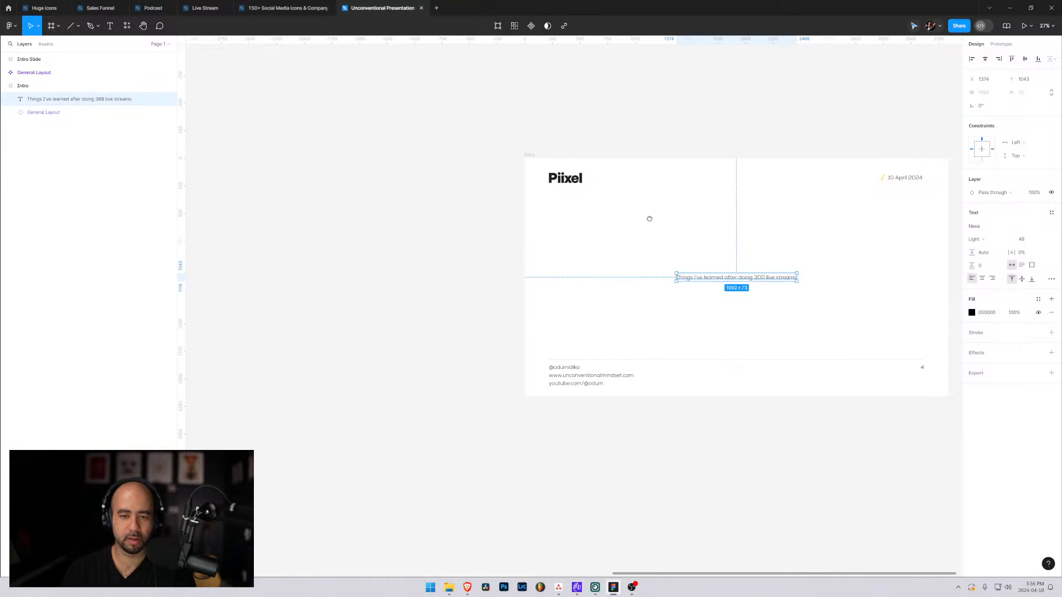
# Move the Intro frame into the empty space directly beside the main General Layout component.
pyautogui.moveTo(649, 217); pyautogui.dragTo(331, 208)
pyautogui.moveTo(279, 398); pyautogui.dragTo(696, 429)
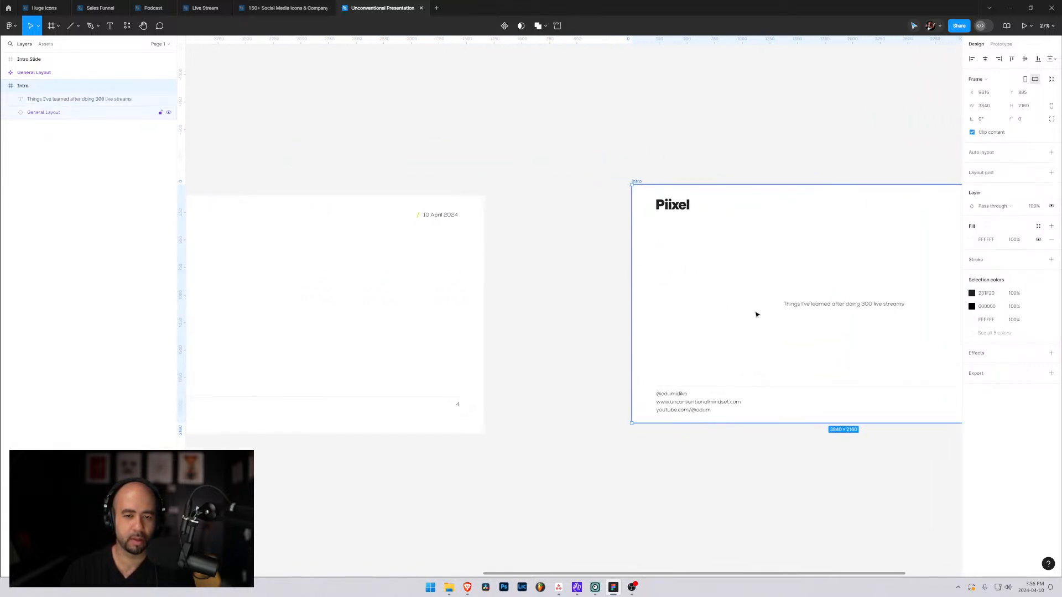
pyautogui.moveTo(740, 314); pyautogui.dragTo(607, 323)
# Measure the title text's distances to the Intro frame's edges and inspect its size up close.
pyautogui.click(735, 313)
pyautogui.scroll(2, 741, 332)
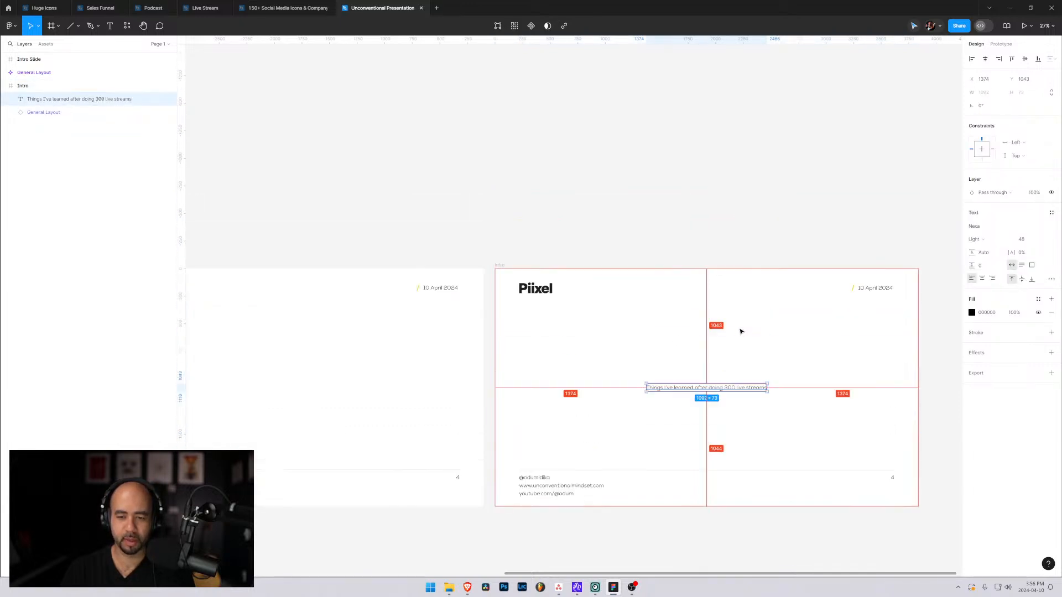
pyautogui.scroll(3, 783, 415)
pyautogui.scroll(-3, 753, 384)
pyautogui.scroll(1, 791, 334)
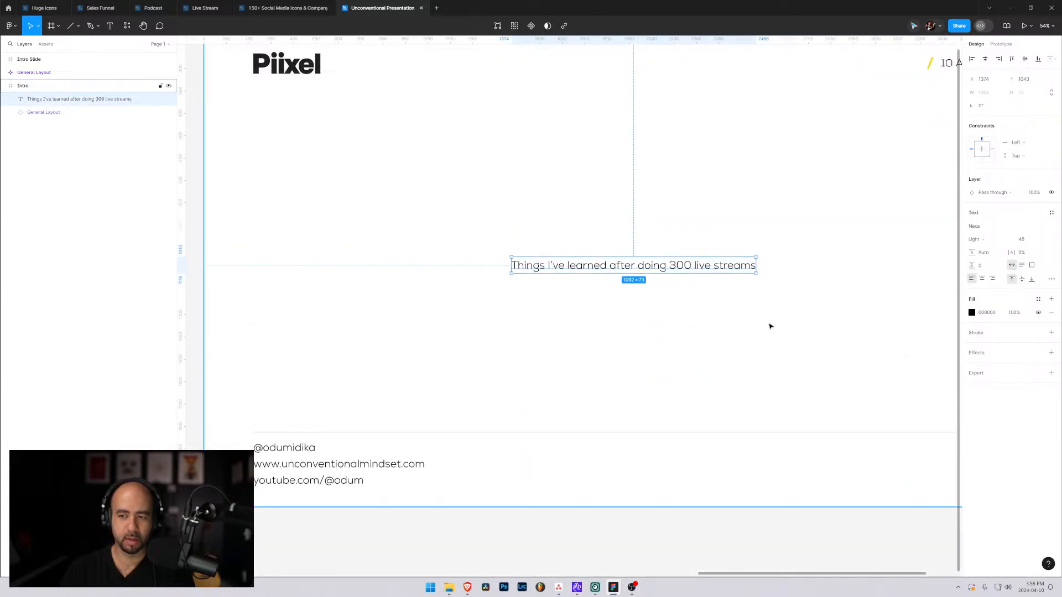
pyautogui.scroll(-1, 744, 308)
pyautogui.scroll(2, 741, 305)
pyautogui.scroll(-4, 734, 304)
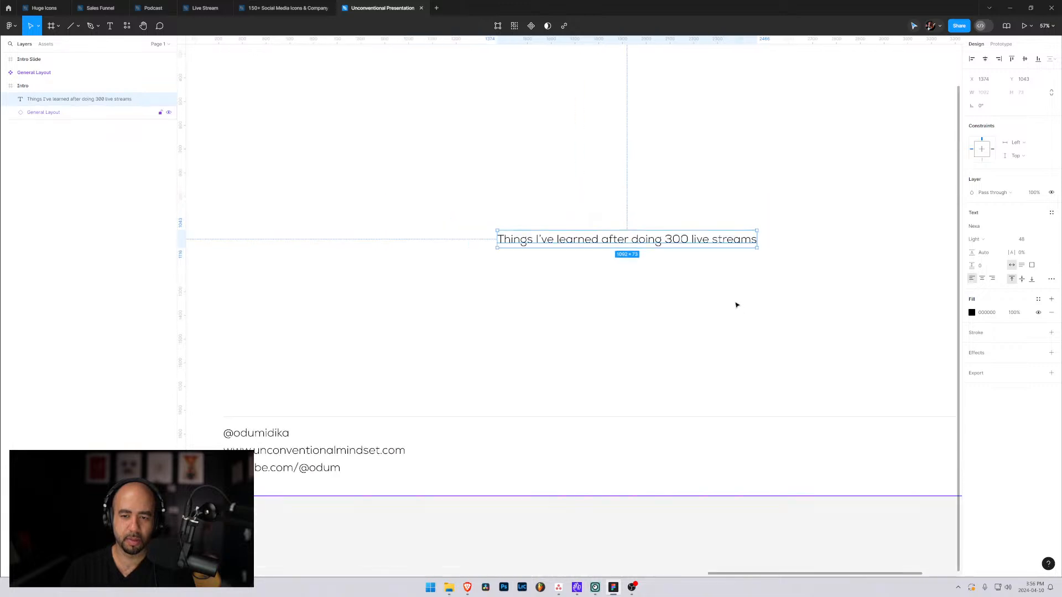
pyautogui.scroll(-1, 731, 304)
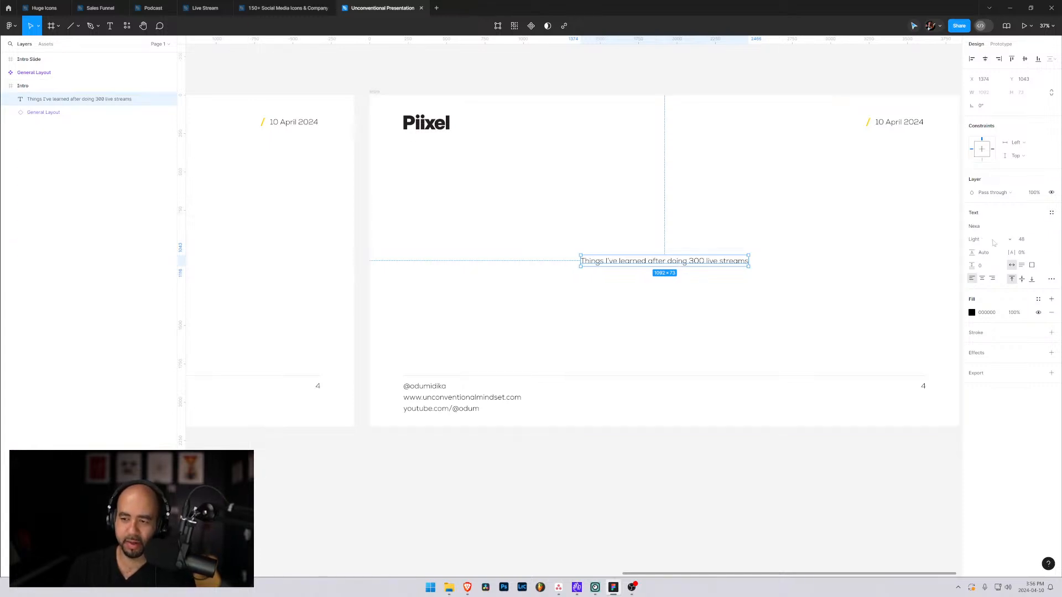
# Set the Intro title text's font to Nexa Text with the Extra Bold style.
pyautogui.click(1009, 242)
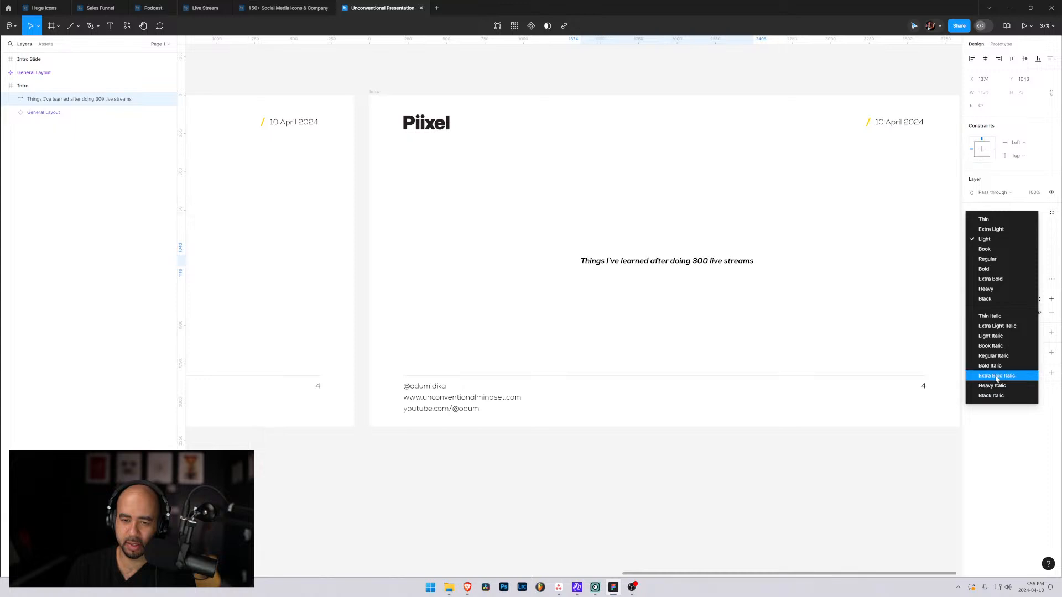
pyautogui.click(994, 367)
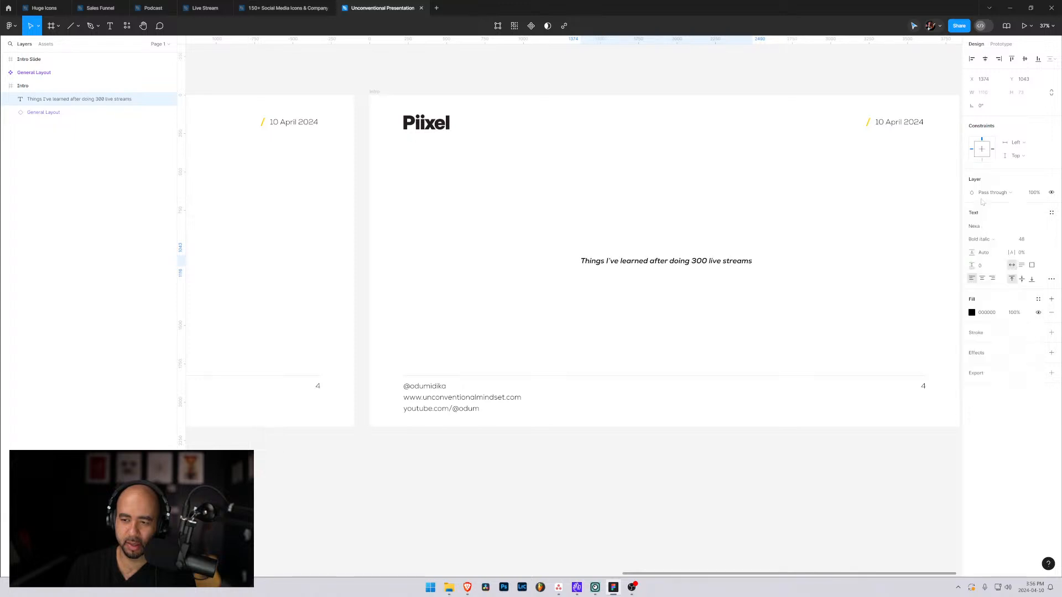
pyautogui.click(990, 226)
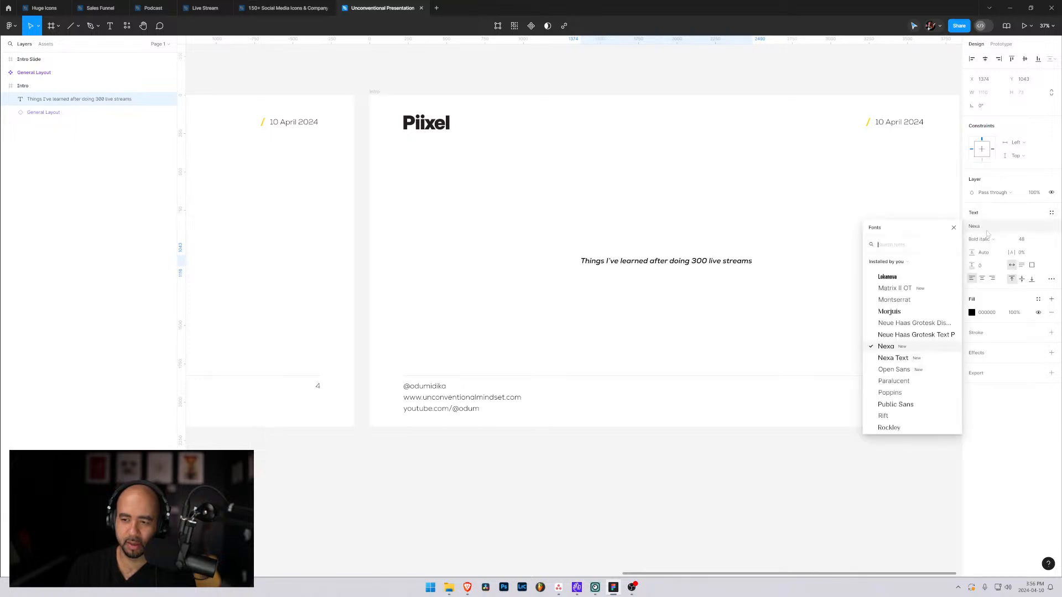
pyautogui.click(896, 358)
pyautogui.click(996, 239)
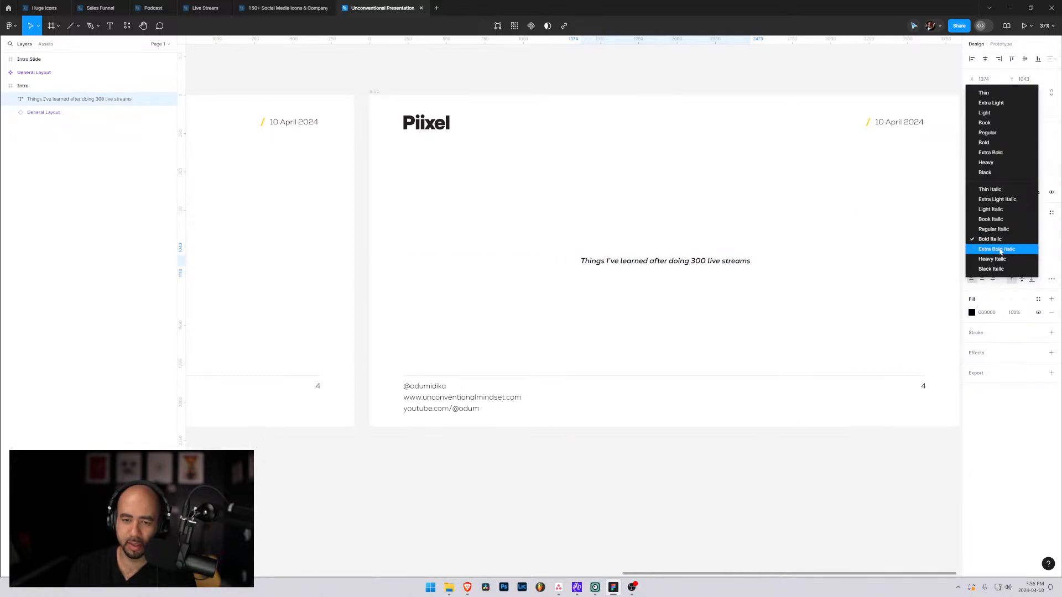
pyautogui.click(990, 153)
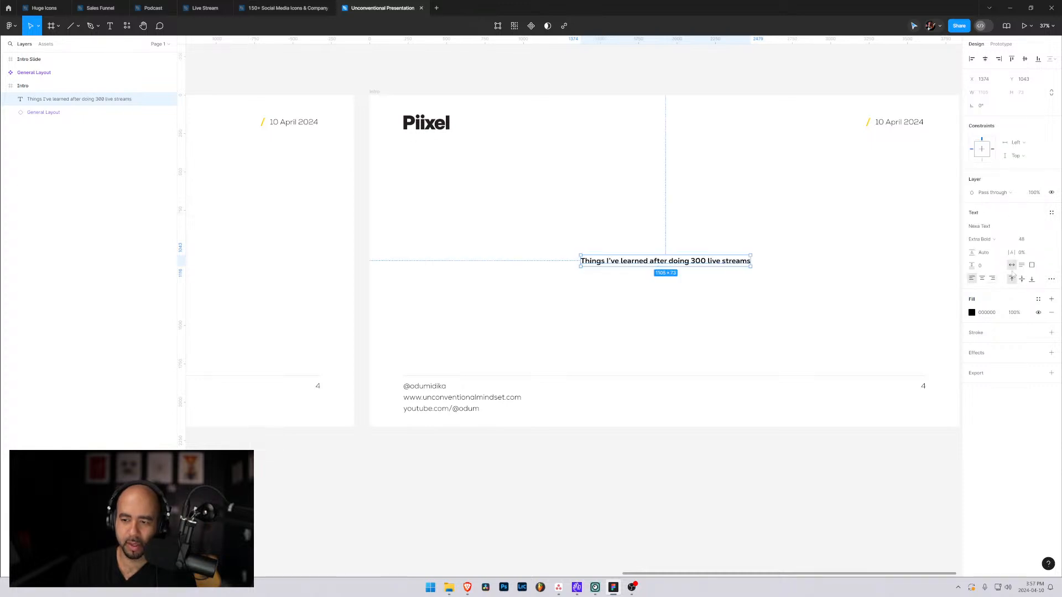
# Format the Intro title text as uppercase at font size 96, and move it up to about X 457, Y 765.
pyautogui.click(1051, 279)
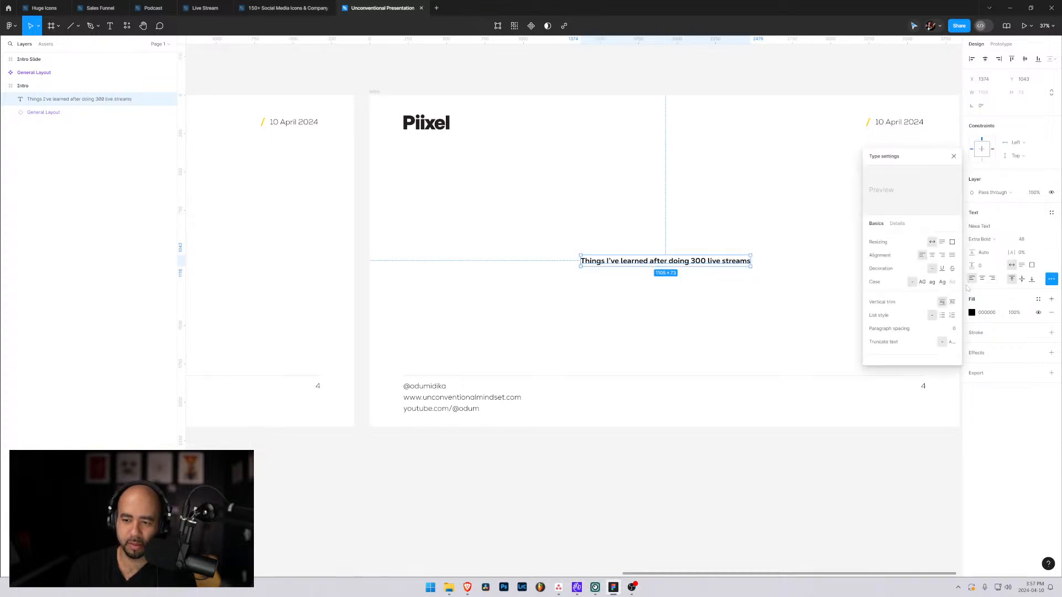
pyautogui.click(922, 283)
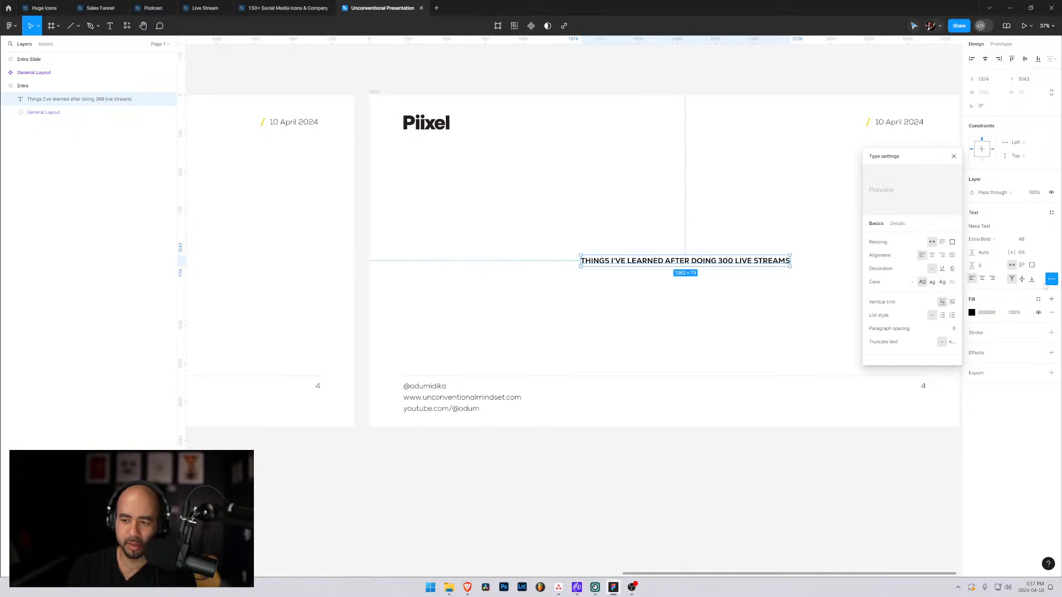
pyautogui.click(1017, 239)
pyautogui.click(1025, 385)
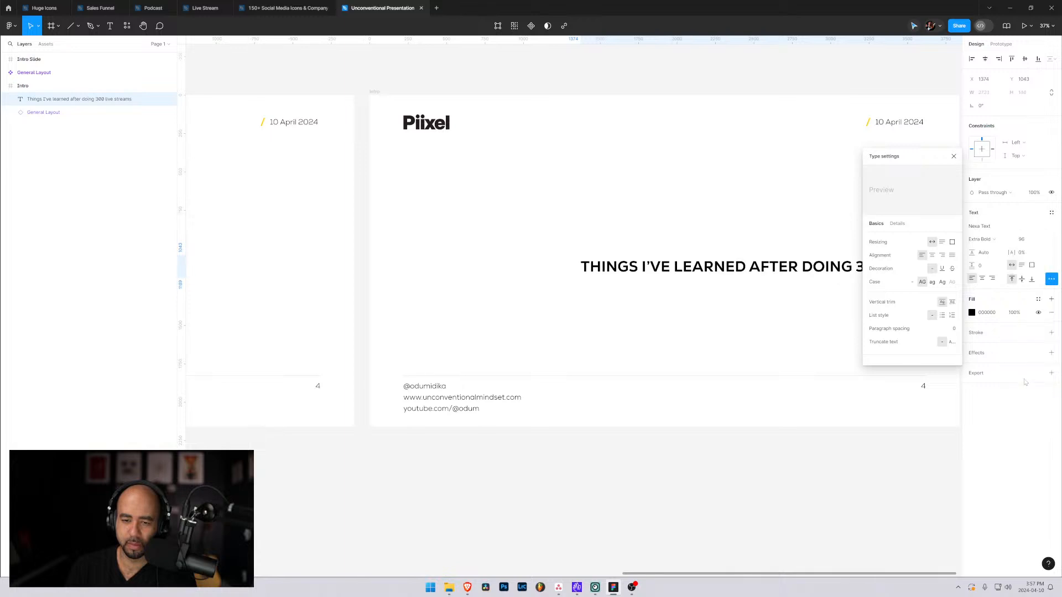
pyautogui.moveTo(754, 272); pyautogui.dragTo(609, 230)
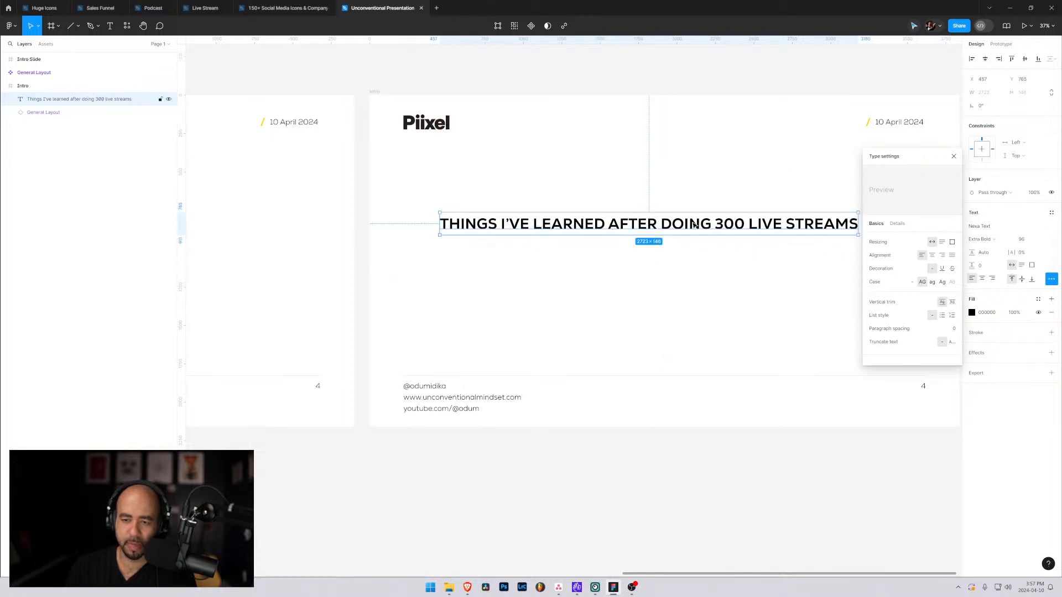
pyautogui.click(953, 156)
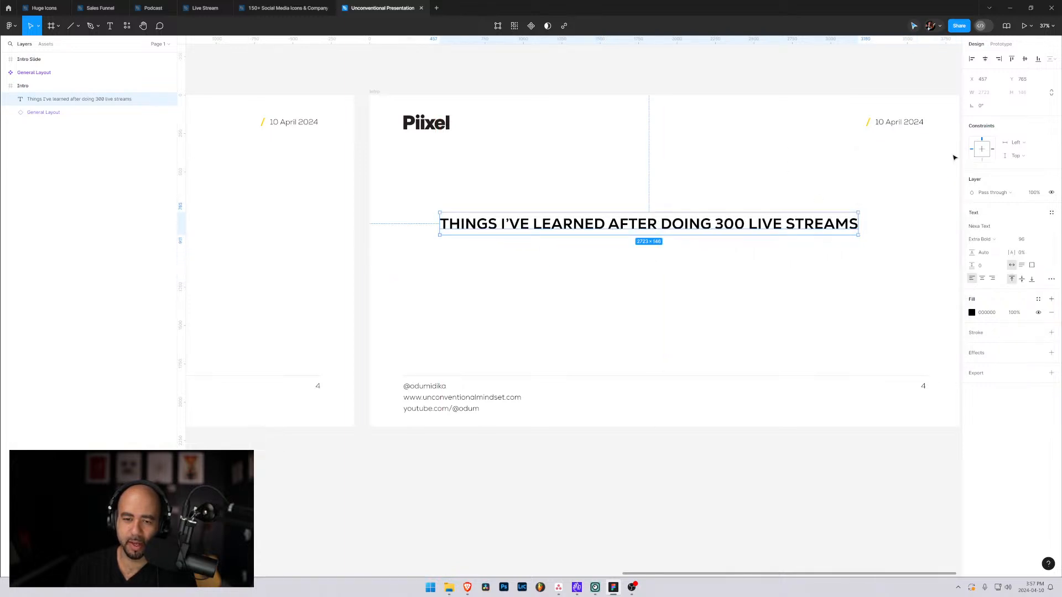
# Set the Intro title text's font to Bebas Neue and move it to about X 884, Y 811.
pyautogui.click(1051, 279)
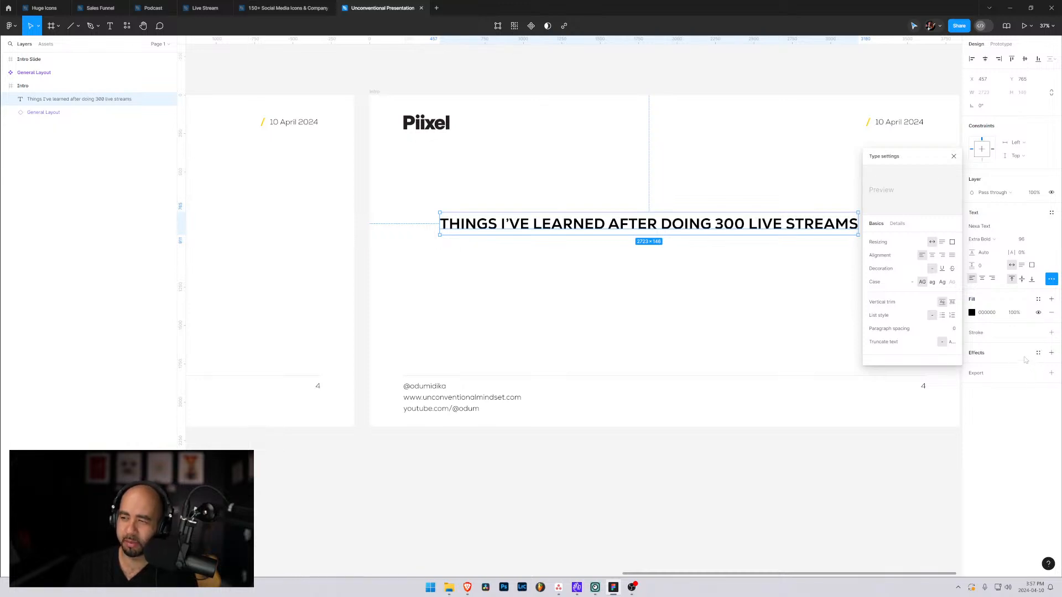
pyautogui.click(990, 227)
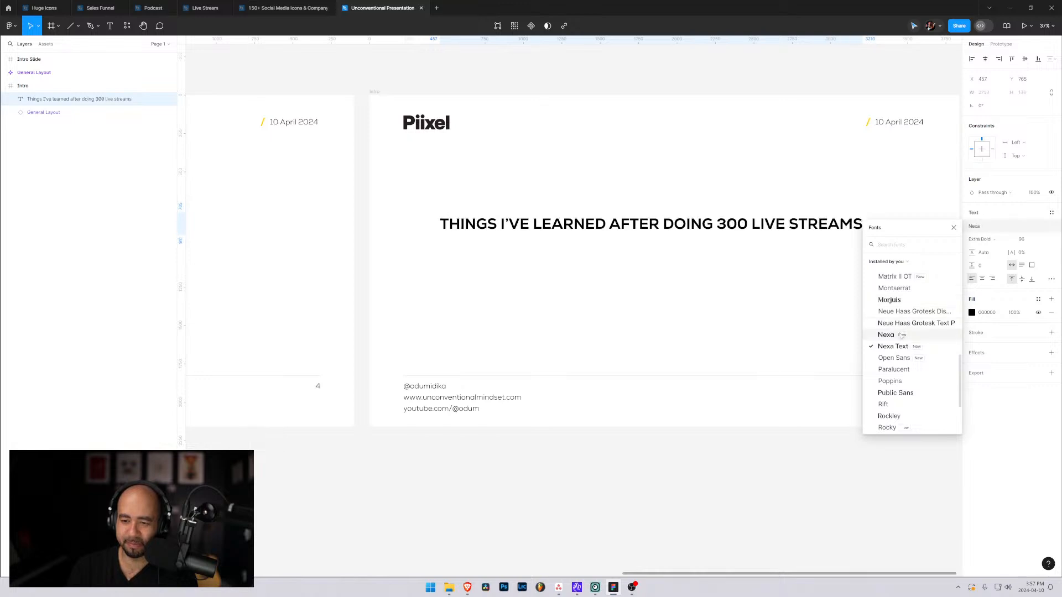
pyautogui.click(886, 243)
pyautogui.write('bea')
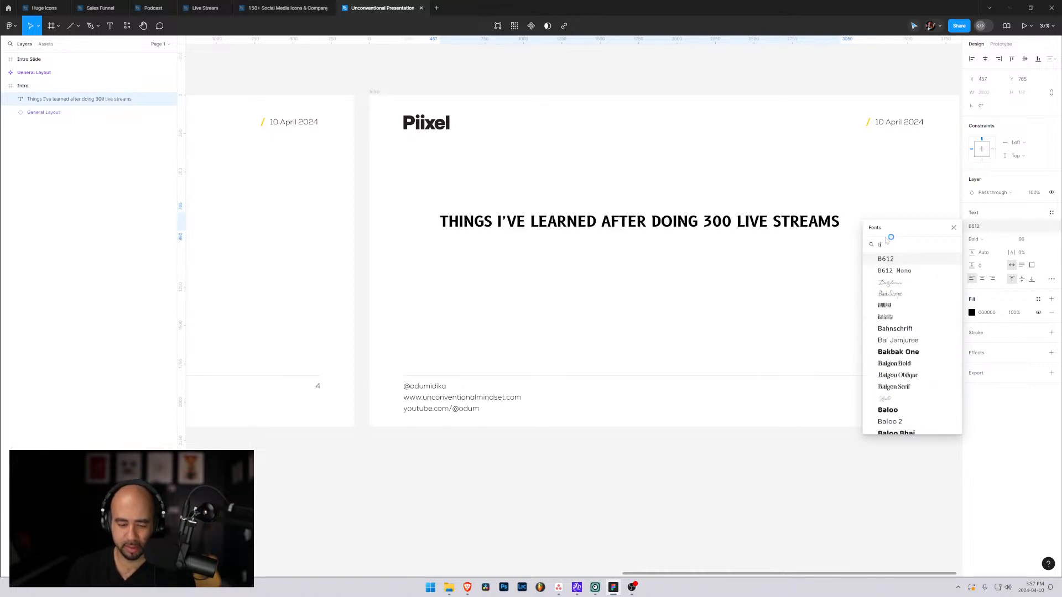
pyautogui.click(897, 262)
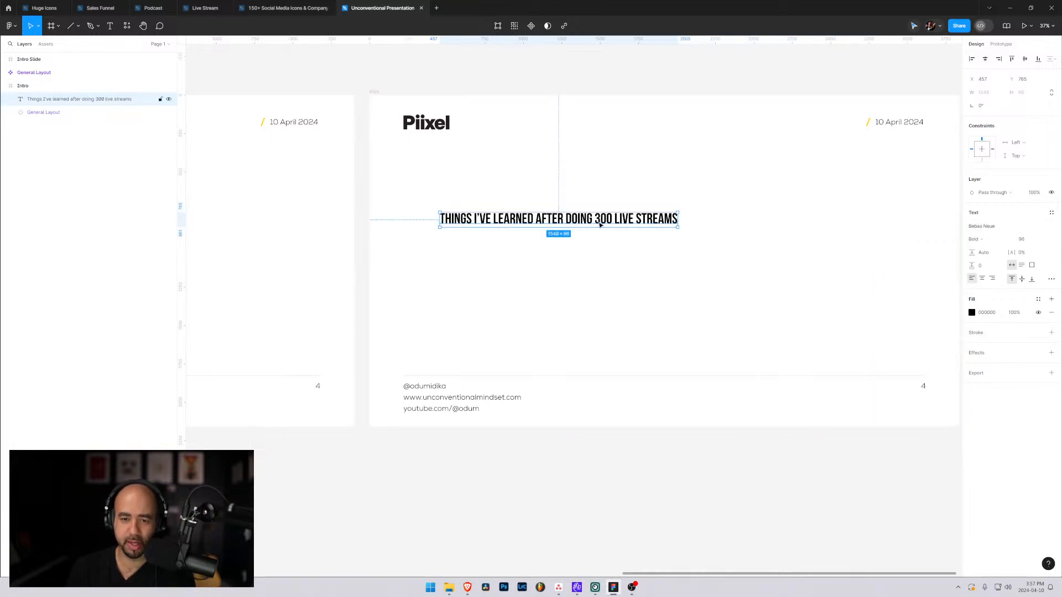
pyautogui.moveTo(599, 221); pyautogui.dragTo(665, 229)
# Try to enlarge the Intro title by resizing its text box from the corner, and undo each attempt.
pyautogui.moveTo(744, 234); pyautogui.dragTo(875, 320)
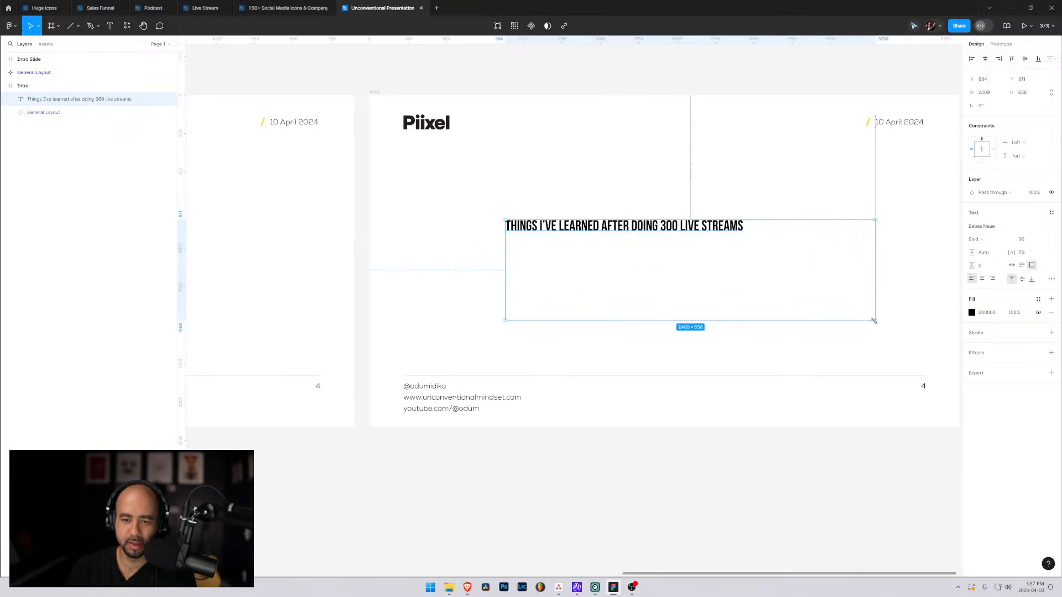
pyautogui.hotkey('ctrl', 'z')
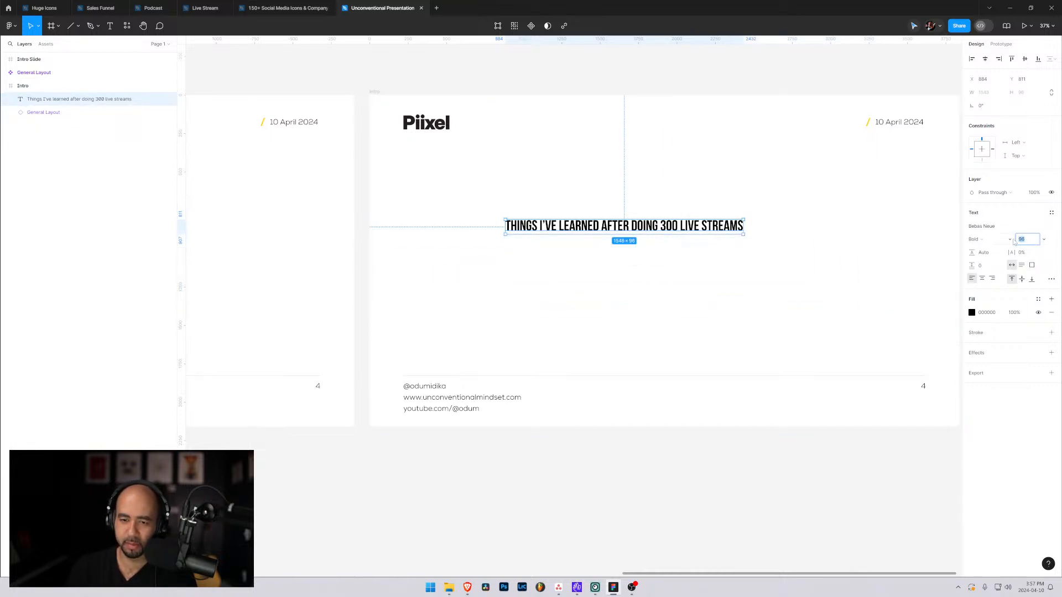
pyautogui.moveTo(744, 234); pyautogui.dragTo(833, 294)
pyautogui.hotkey('ctrl', 'z')
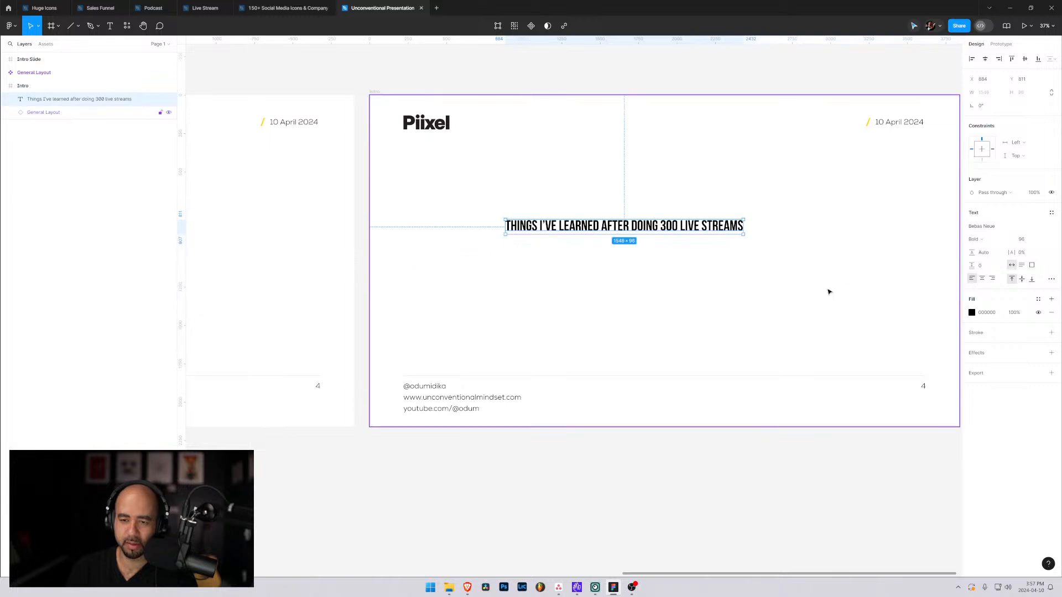
# Set the Intro title's font size to 200, keep the Bold style, and move it to about X 394, Y 733.
pyautogui.click(1002, 240)
pyautogui.click(1022, 242)
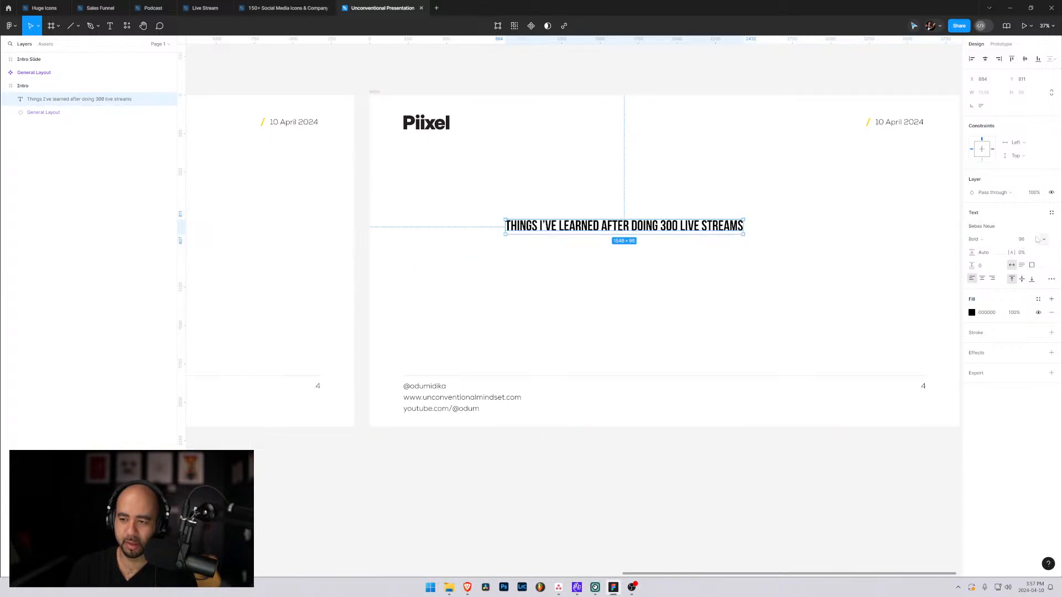
pyautogui.click(1024, 241)
pyautogui.write('200')
pyautogui.press('Return')
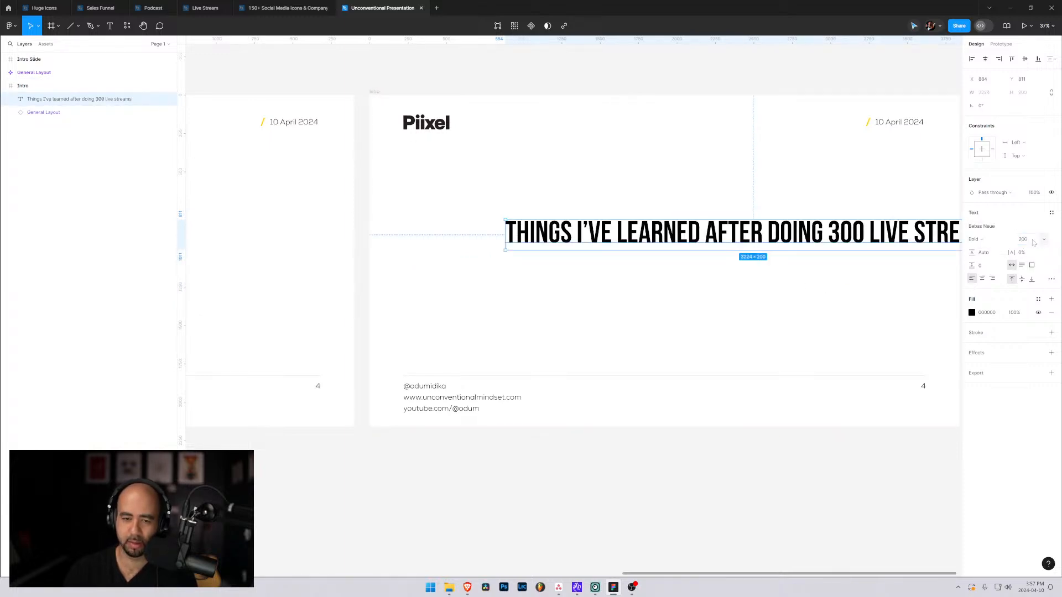
pyautogui.moveTo(743, 219); pyautogui.dragTo(662, 220)
pyautogui.scroll(-1, 757, 304)
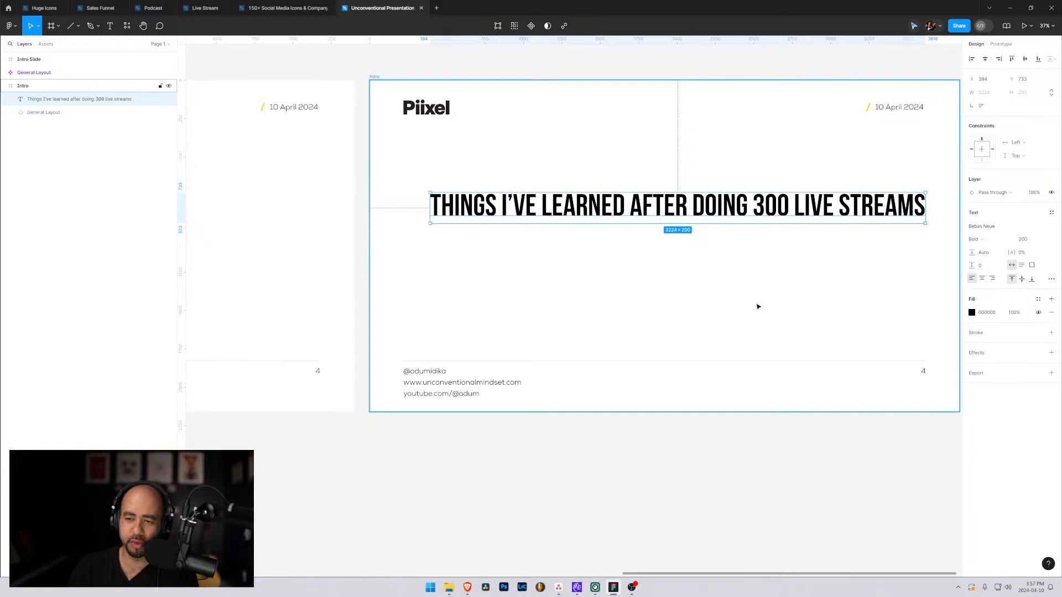
pyautogui.click(1001, 239)
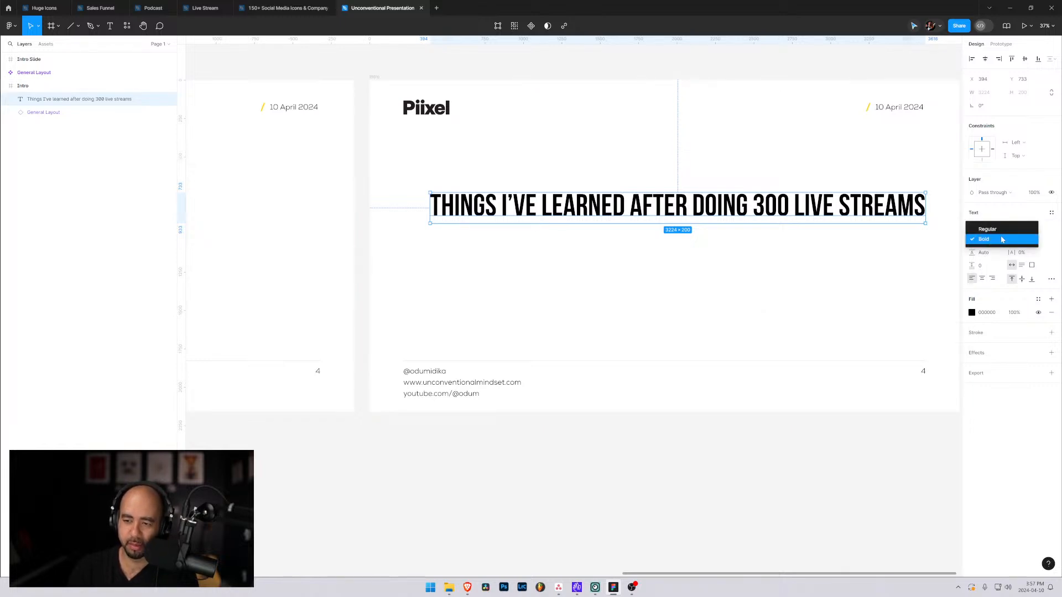
pyautogui.click(1002, 239)
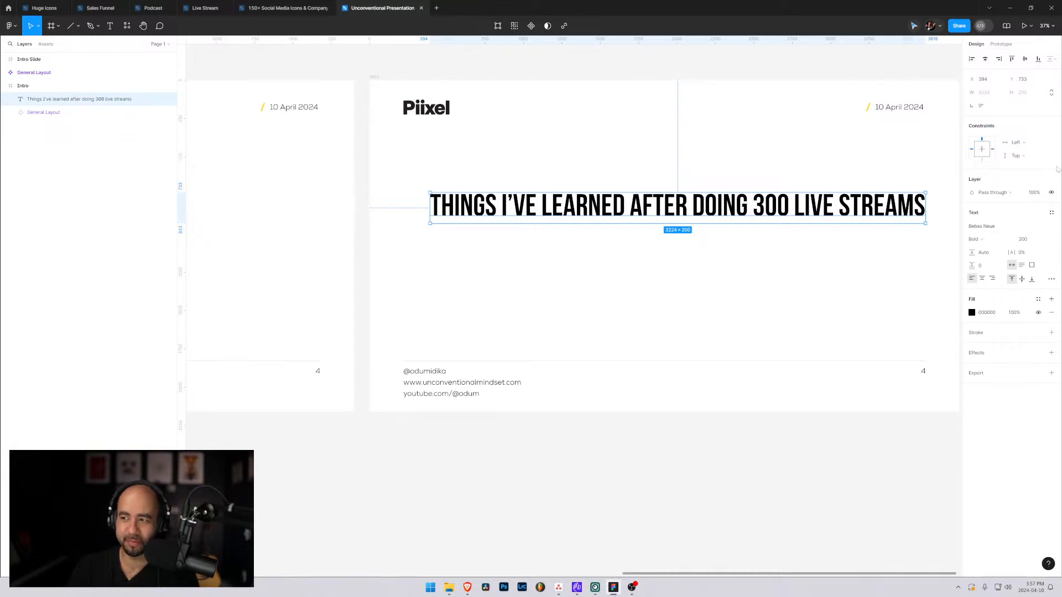
# Scale the Intro title by a factor of 1.5 with the Scale tool.
pyautogui.hotkey('alt', 'Tab')
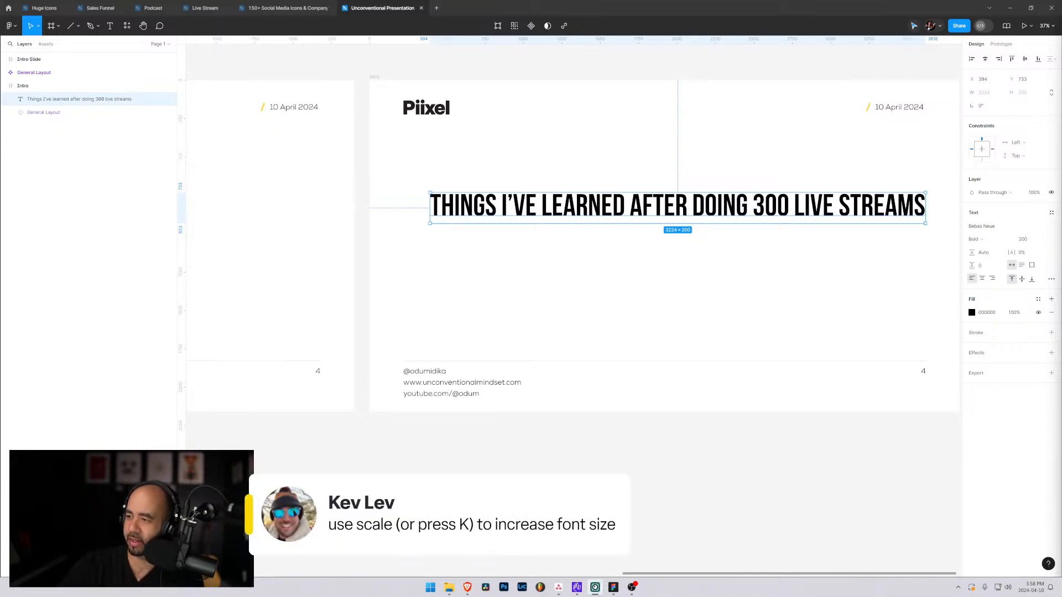
pyautogui.click(635, 218)
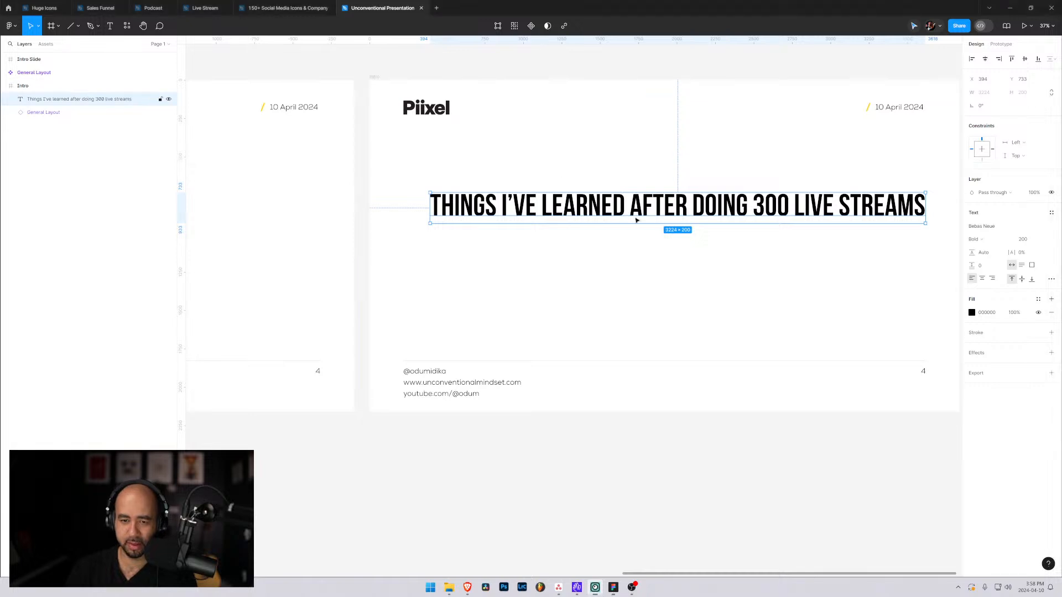
pyautogui.press('k')
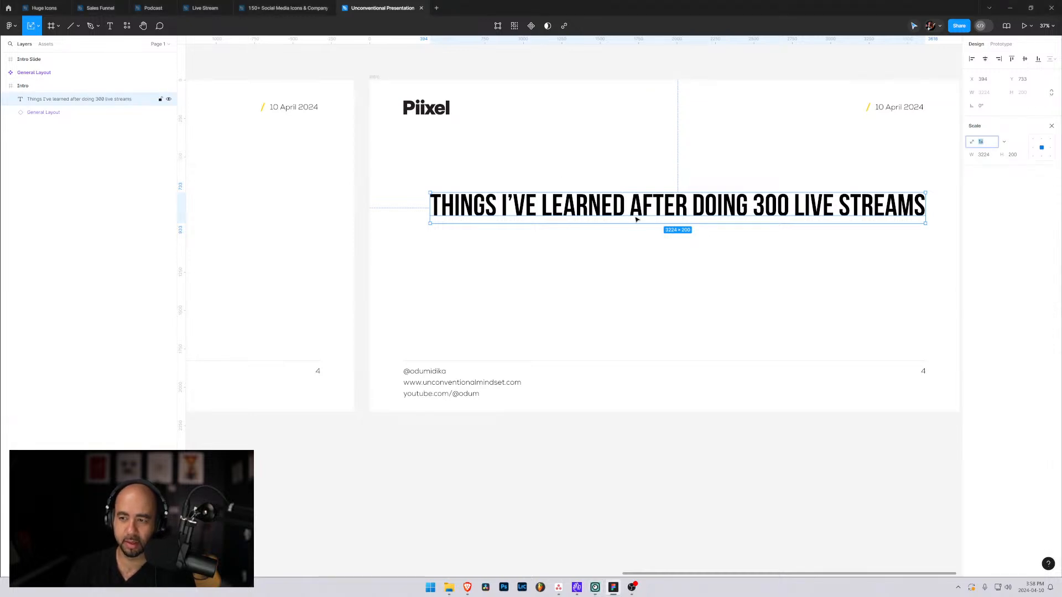
pyautogui.write('kk')
pyautogui.press('BackSpace')
pyautogui.press('BackSpace')
pyautogui.write('1.5')
pyautogui.press('Return')
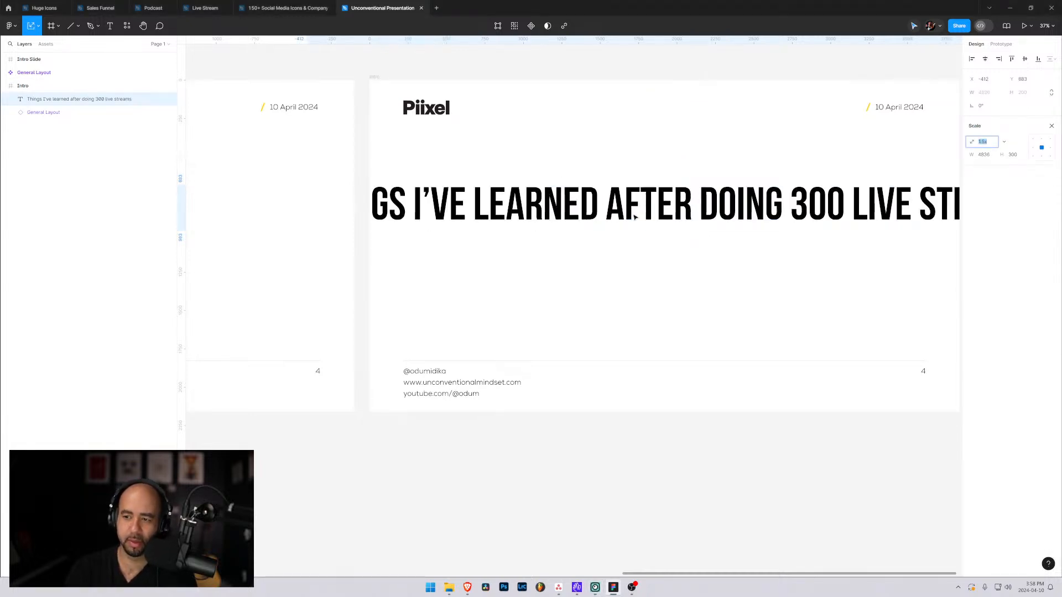
# Try scale factors of 2x and 2.5x on the Intro title, and settle on 1.5x.
pyautogui.write('2')
pyautogui.press('Return')
pyautogui.press('Down')
pyautogui.press('Up')
pyautogui.press('Up')
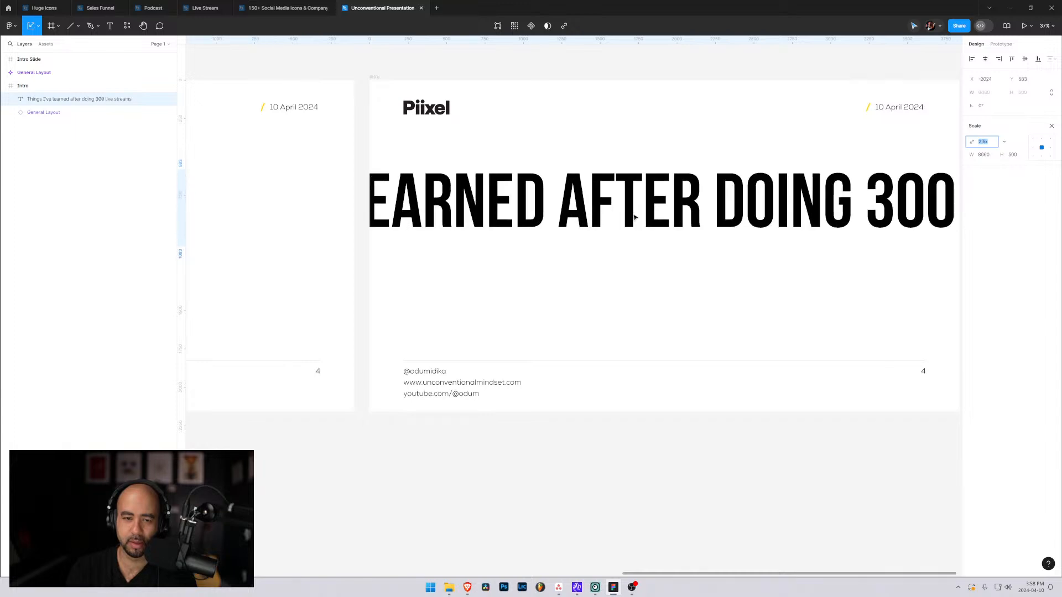
pyautogui.press('Down')
pyautogui.press('Down')
pyautogui.press('Down')
pyautogui.press('Down')
pyautogui.press('Up')
pyautogui.press('Up')
pyautogui.press('Up')
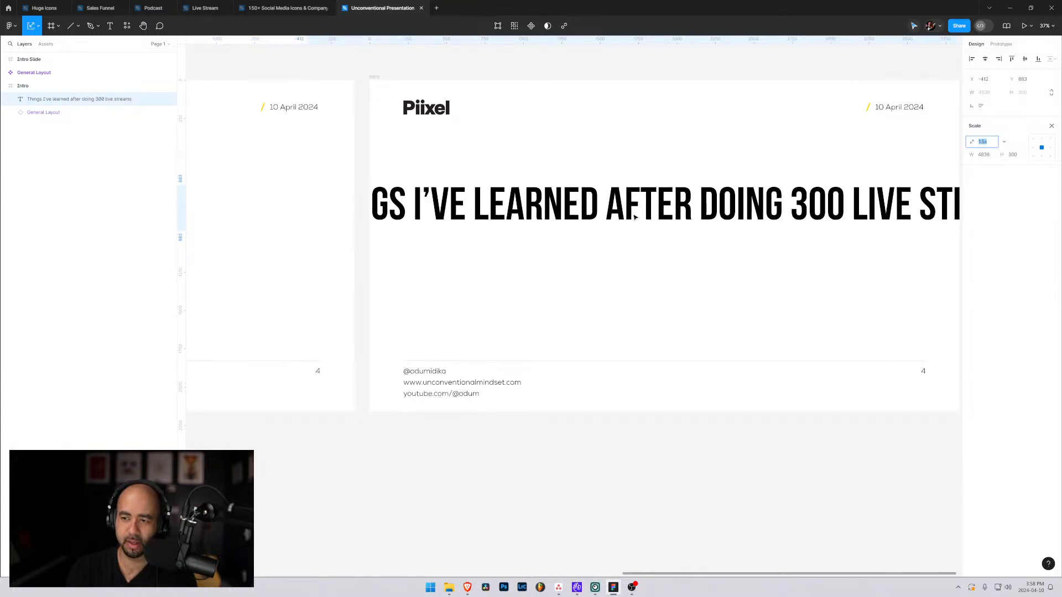
pyautogui.press('Down')
pyautogui.press('Down')
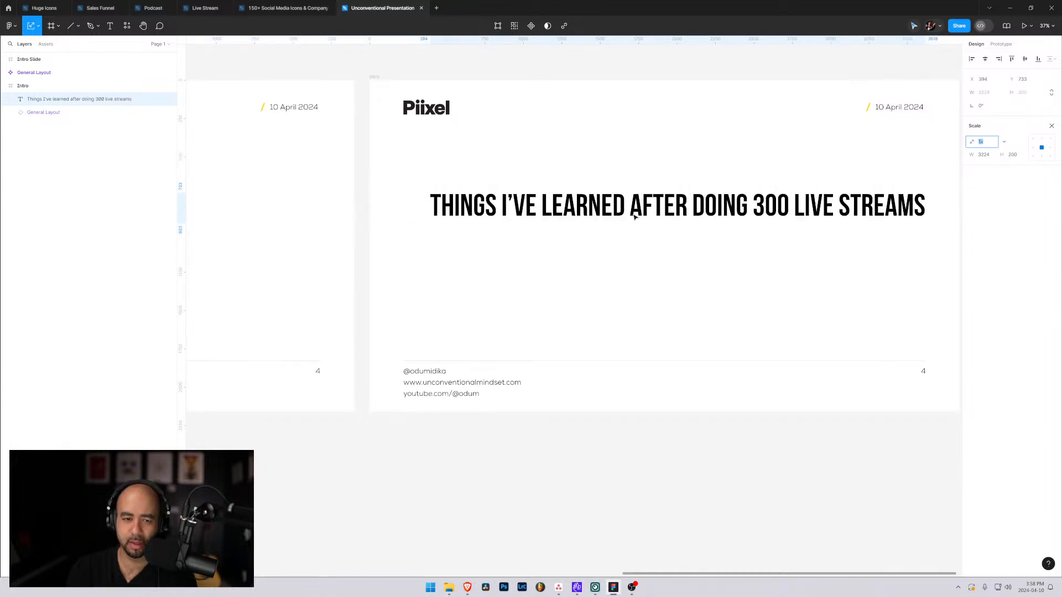
pyautogui.press('Up')
pyautogui.press('Return')
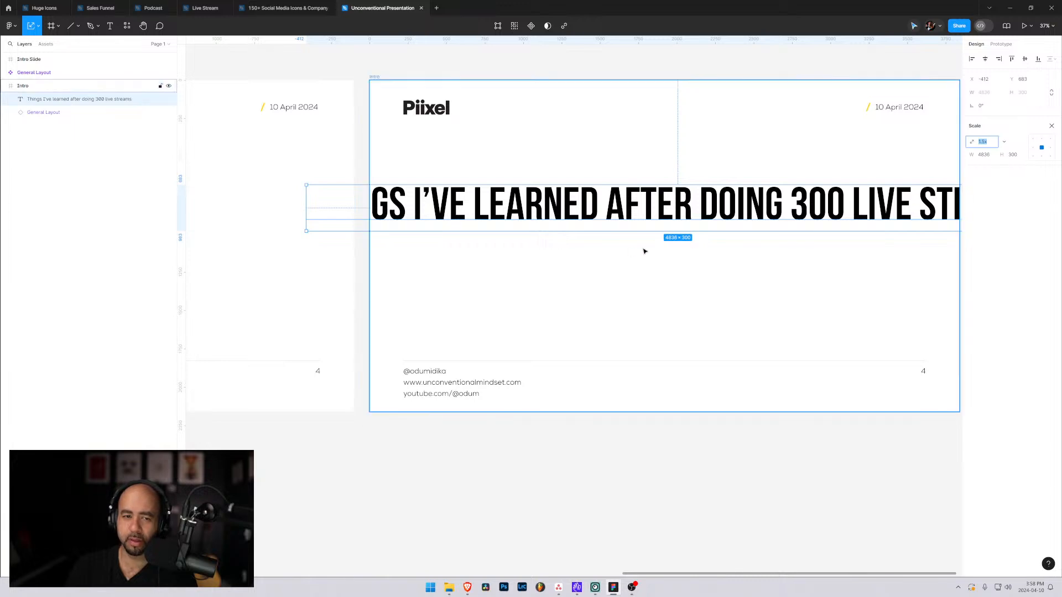
pyautogui.click(1051, 125)
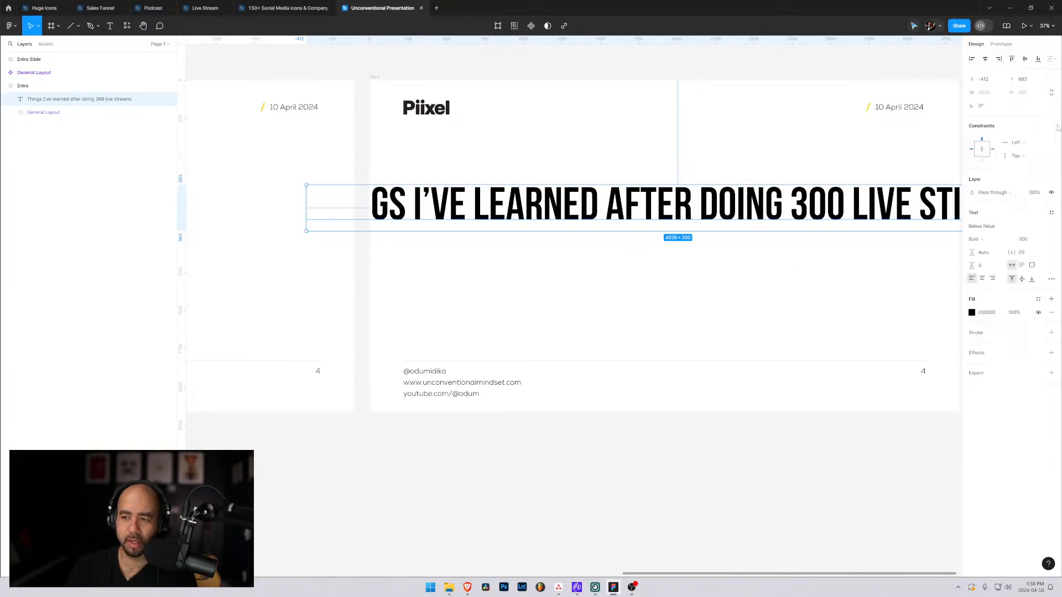
# With the Intro title reset to font size 96, scale it 3x and move it to about X -925, Y 881.
pyautogui.click(1044, 240)
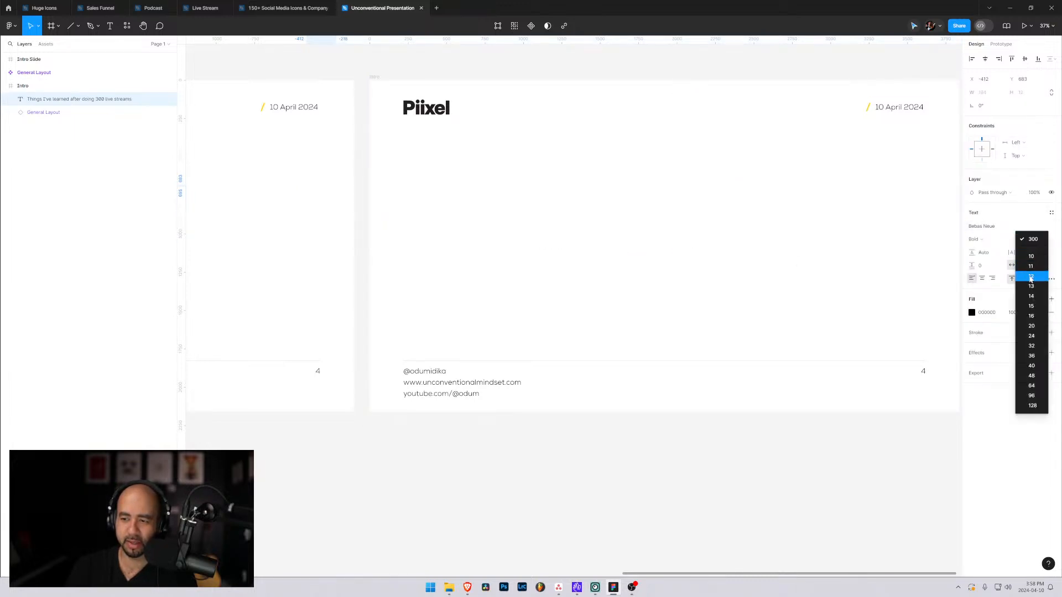
pyautogui.click(1030, 395)
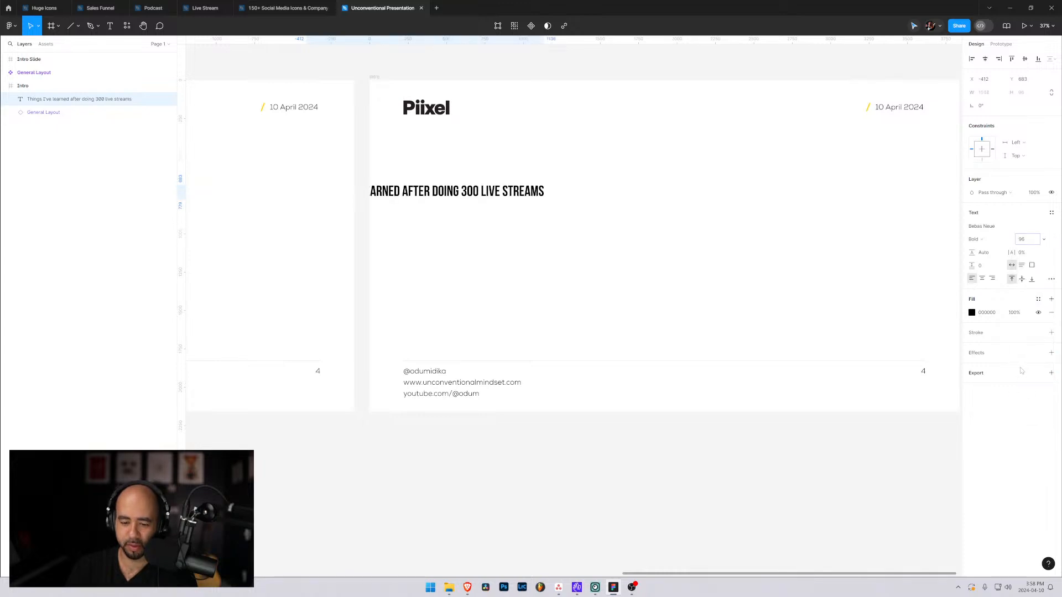
pyautogui.press('k')
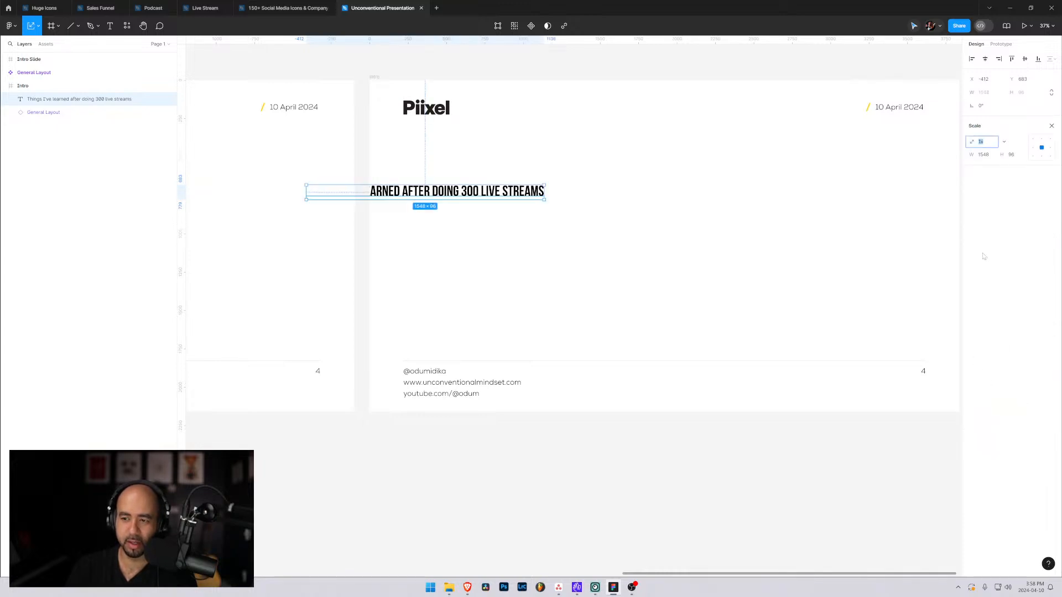
pyautogui.click(1004, 142)
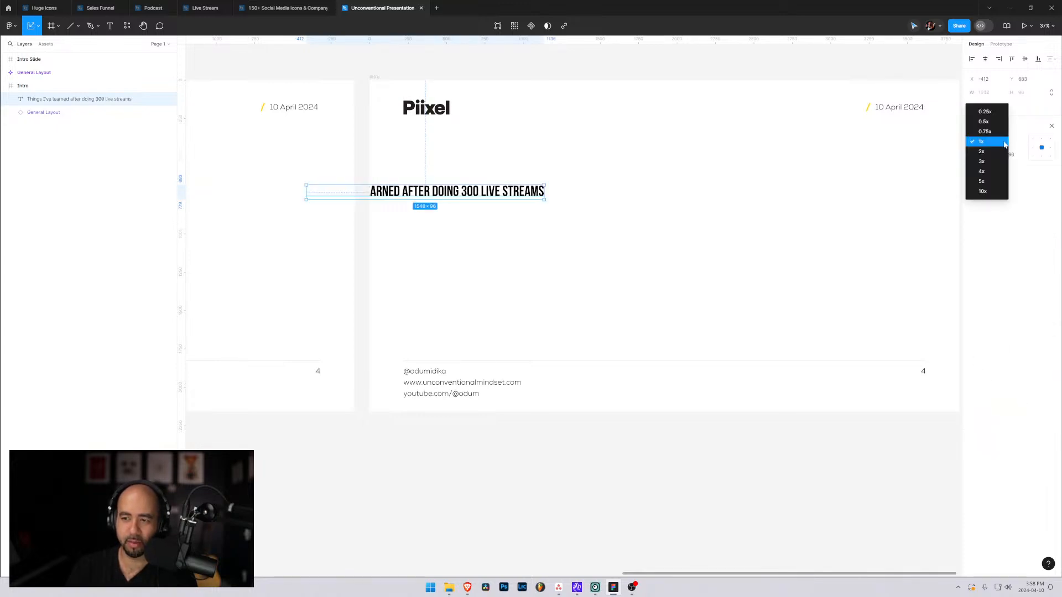
pyautogui.click(982, 161)
pyautogui.moveTo(510, 171); pyautogui.dragTo(669, 216)
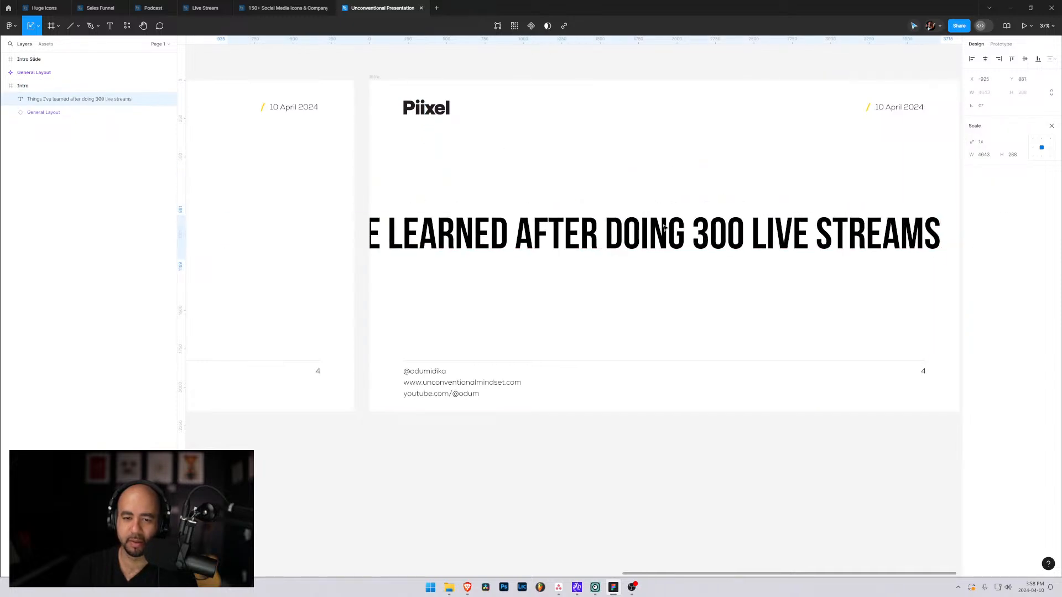
pyautogui.click(1051, 126)
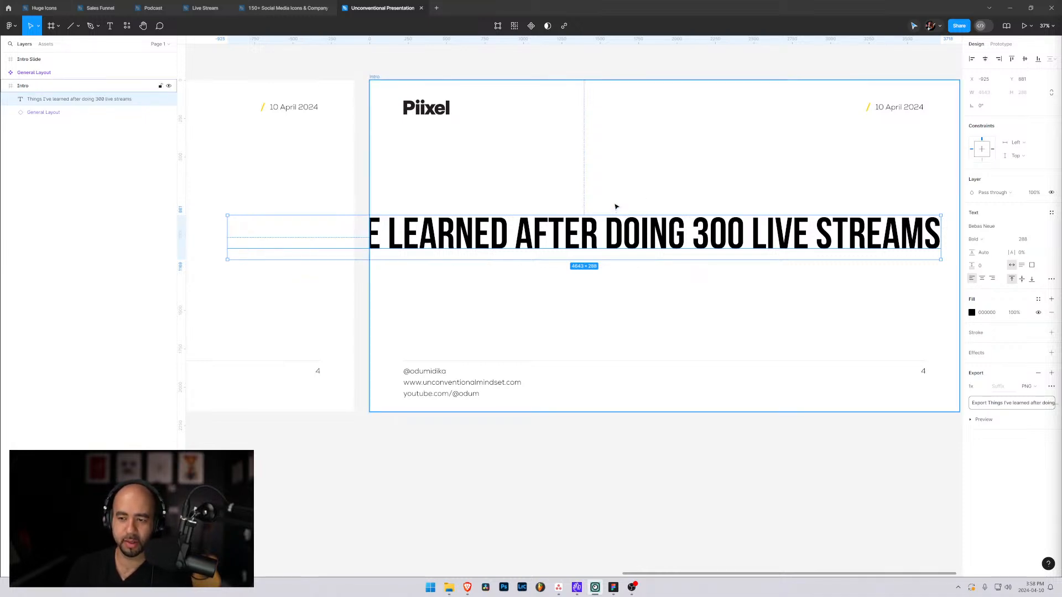
# Reduce the Intro title's font size to 211 and move it inside the frame to about X 117, Y 977.
pyautogui.click(1027, 239)
pyautogui.press('Down')
pyautogui.press('Down')
pyautogui.press('Down')
pyautogui.press('Down')
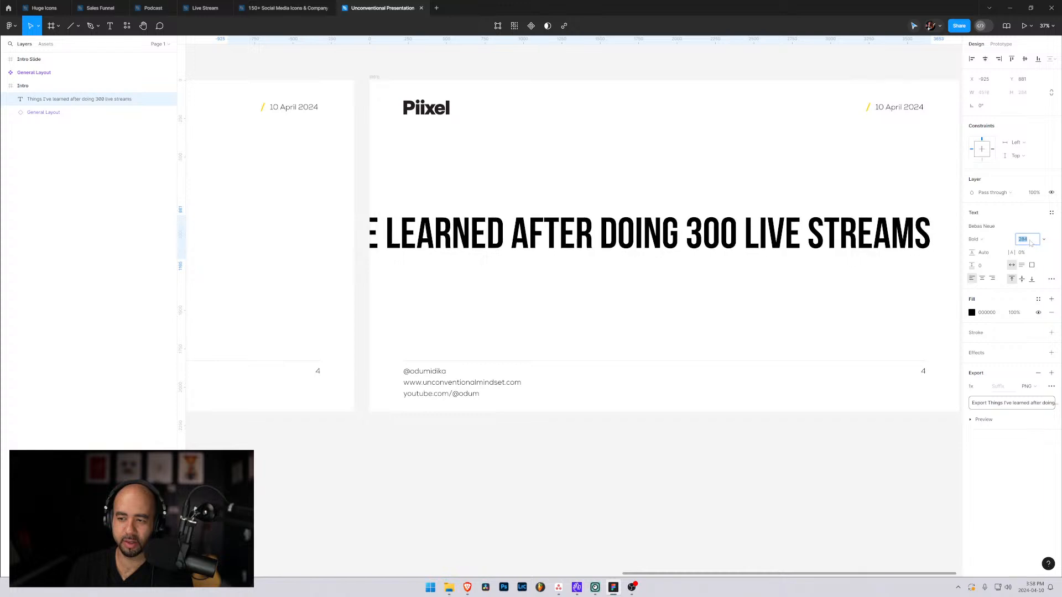
pyautogui.press('Down')
pyautogui.press('Down')
pyautogui.press('Down')
pyautogui.hotkey('shift', 'Down')
pyautogui.hotkey('shift', 'Down')
pyautogui.hotkey('shift', 'Down')
pyautogui.hotkey('shift', 'Down')
pyautogui.hotkey('shift', 'Down')
pyautogui.hotkey('shift', 'Down')
pyautogui.hotkey('shift', 'Down')
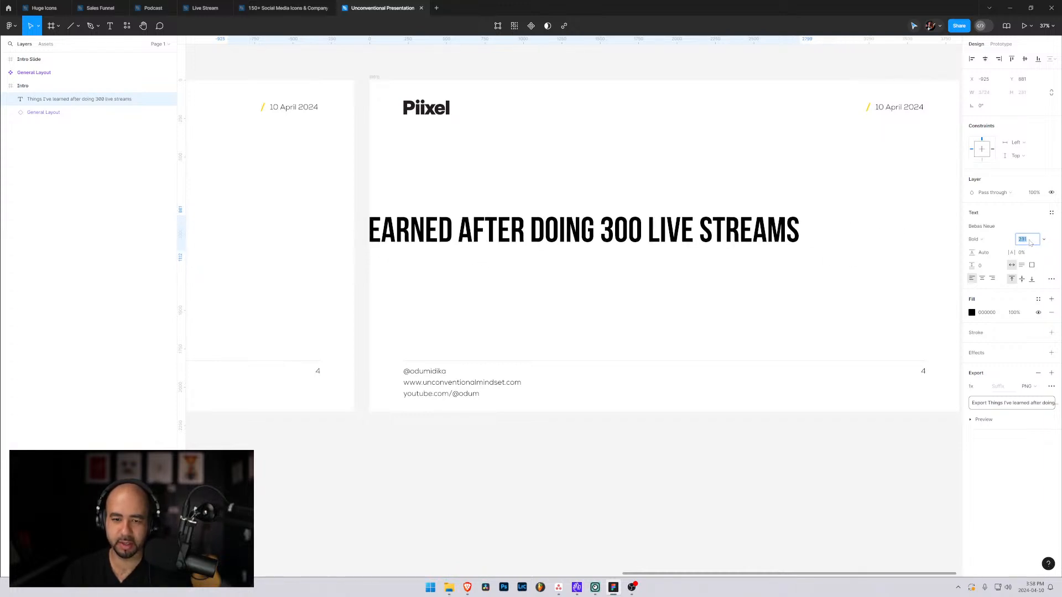
pyautogui.moveTo(603, 225); pyautogui.dragTo(763, 236)
pyautogui.hotkey('shift', 'Down')
pyautogui.hotkey('shift', 'Down')
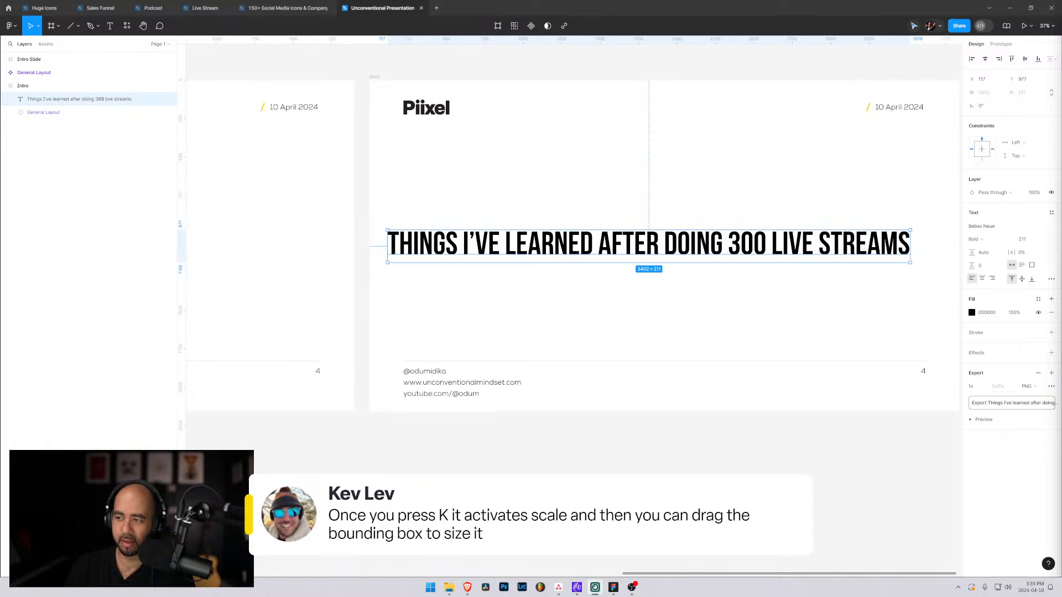
# Scale the Intro title down freehand from its lower-right corner to about 3015 × 187.
pyautogui.press('Return')
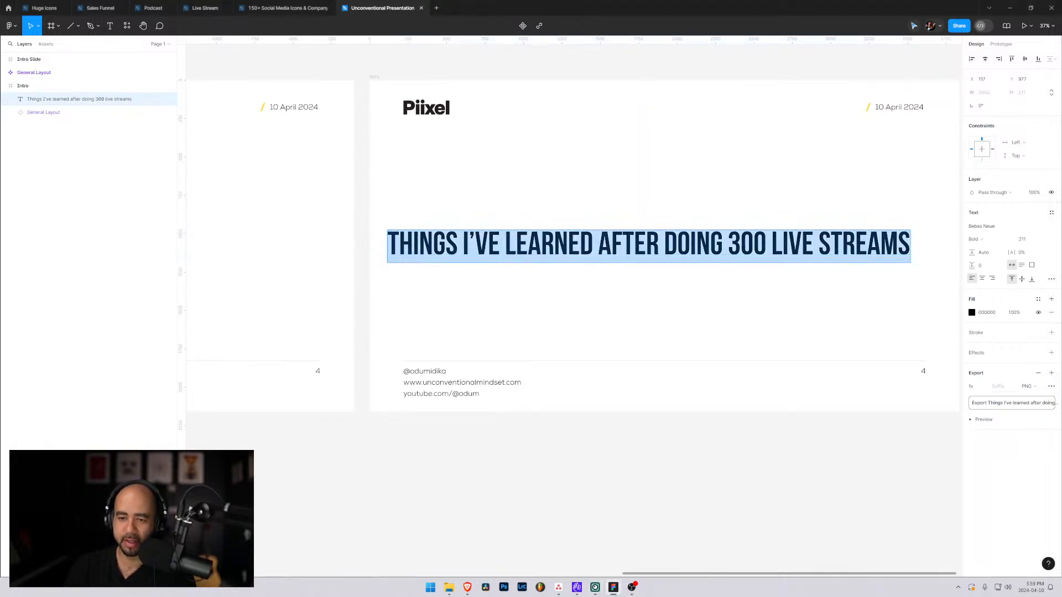
pyautogui.press('Escape')
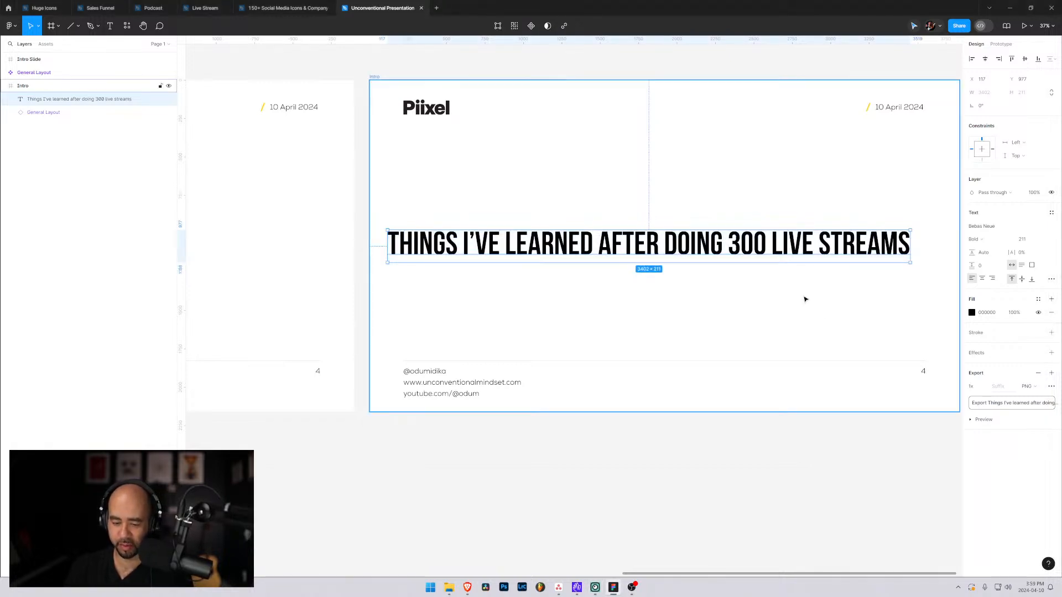
pyautogui.press('k')
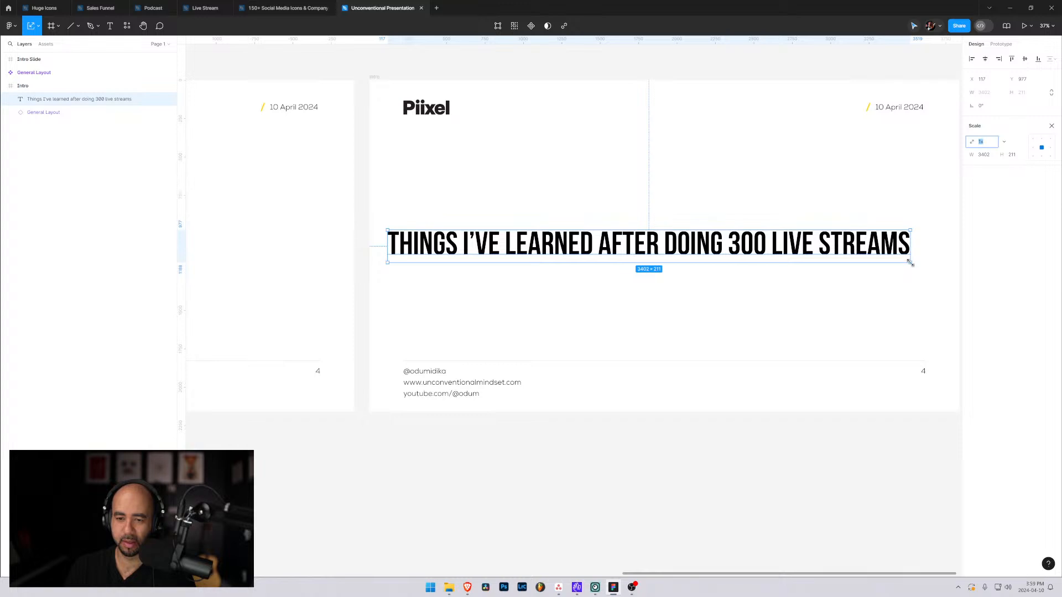
pyautogui.moveTo(910, 264); pyautogui.dragTo(679, 259)
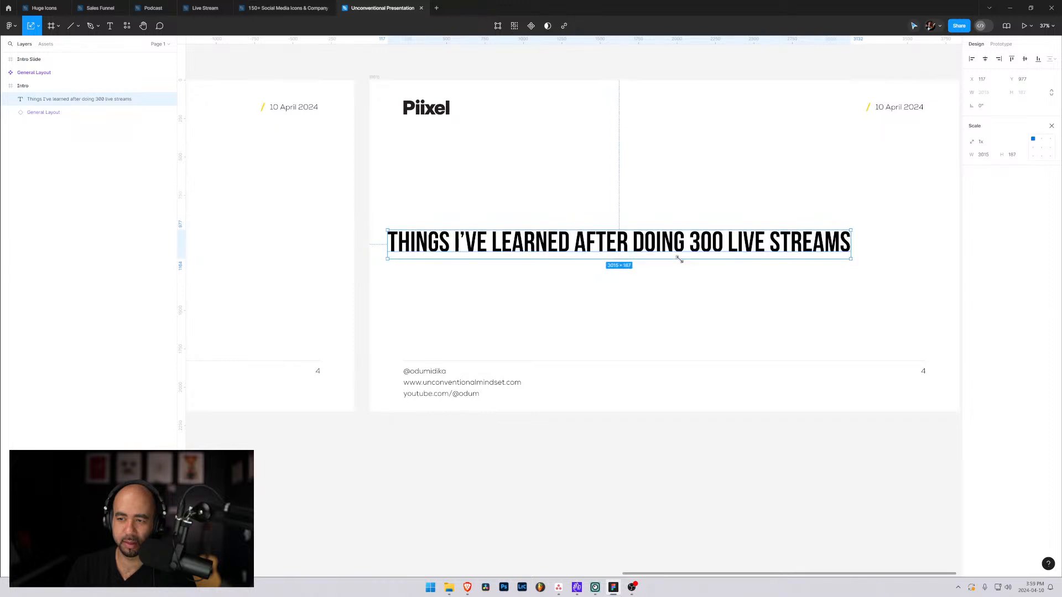
# Set the scale anchor to the centre and scale the Intro title up from its corner to about 3531 wide.
pyautogui.click(1040, 147)
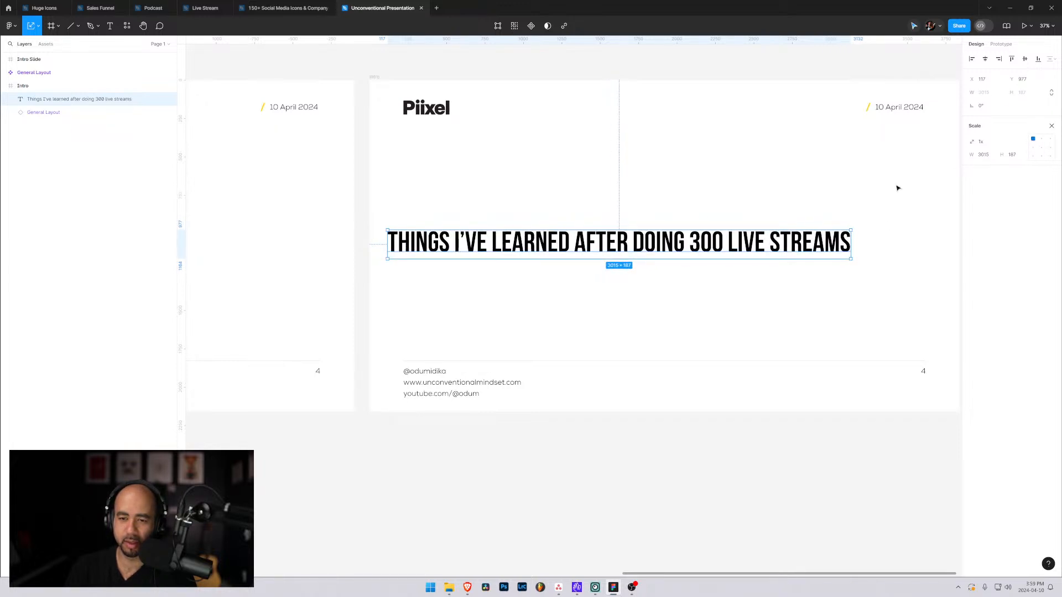
pyautogui.click(1041, 147)
pyautogui.moveTo(849, 256); pyautogui.dragTo(928, 247)
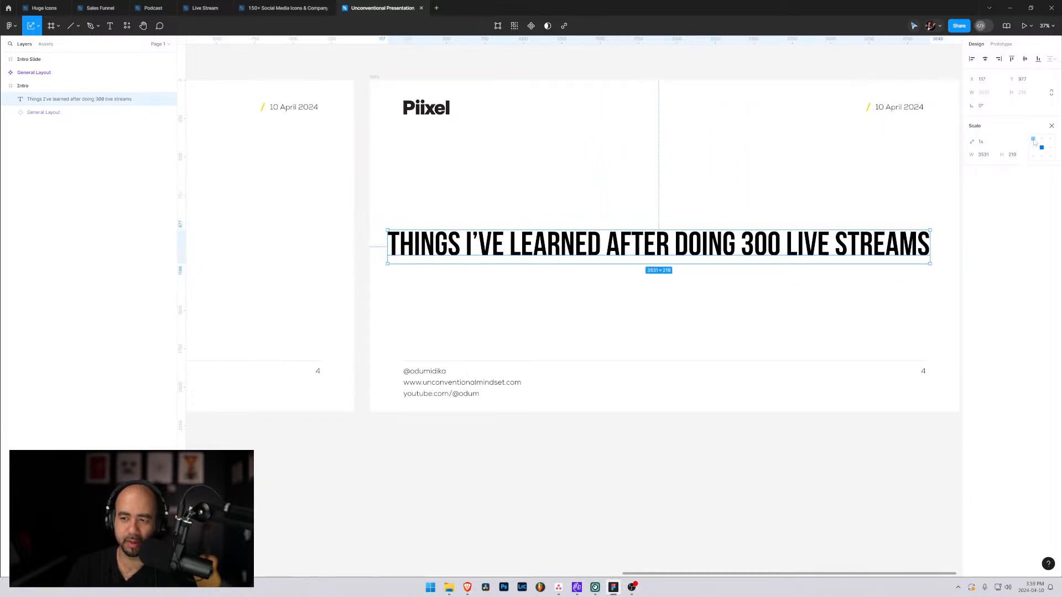
# Scale the Intro title down from its lower-right corner to about 2769 × 172 and move it to about X 491, Y 874.
pyautogui.click(1033, 139)
pyautogui.click(824, 170)
pyautogui.moveTo(654, 247)
pyautogui.mouseDown()
pyautogui.moveTo(665, 230)
pyautogui.moveTo(639, 261)
pyautogui.mouseUp()
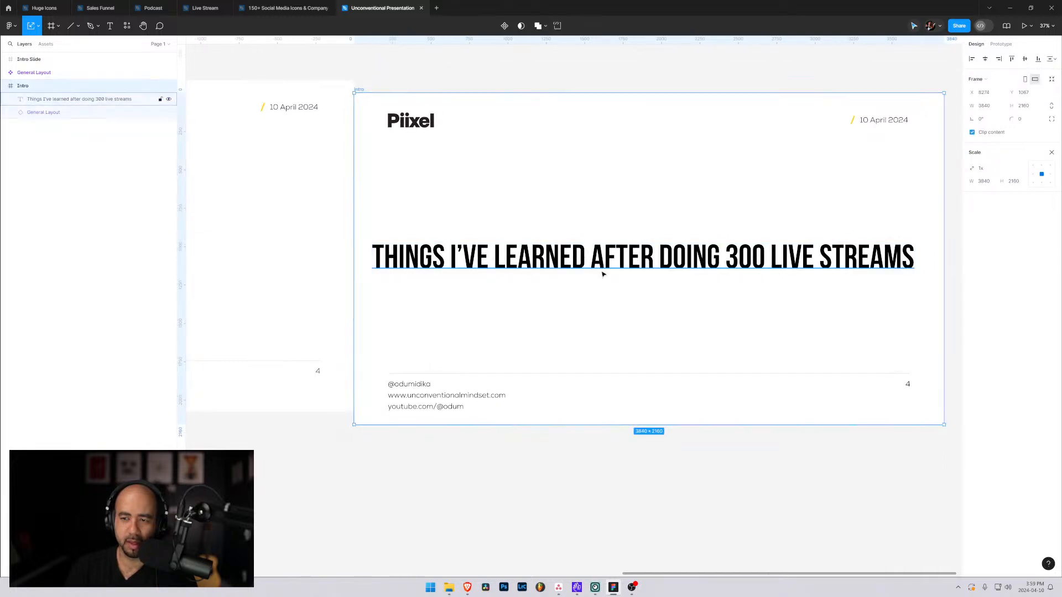
pyautogui.click(603, 274)
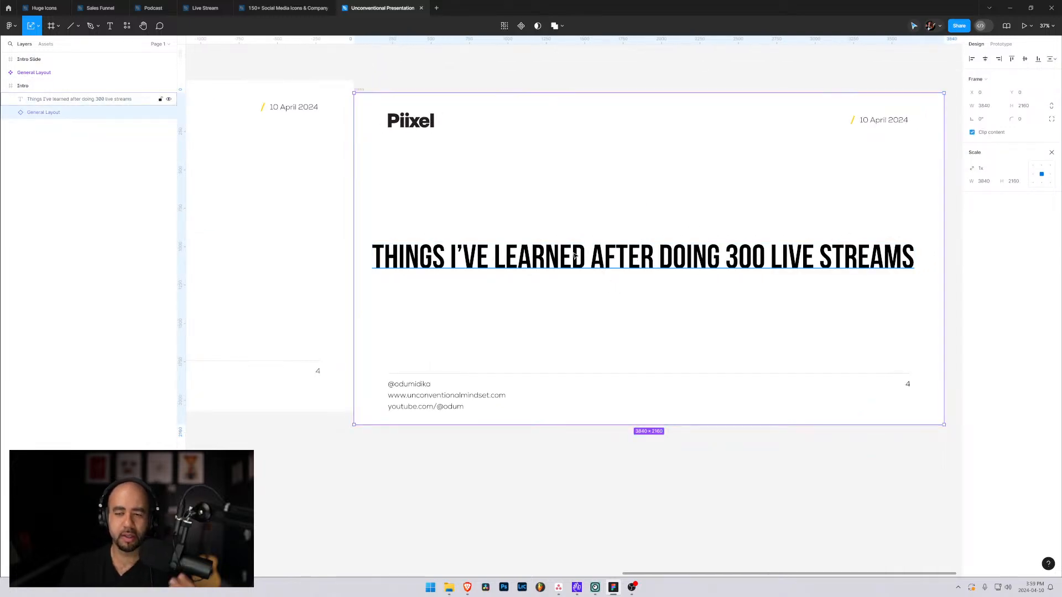
pyautogui.click(578, 259)
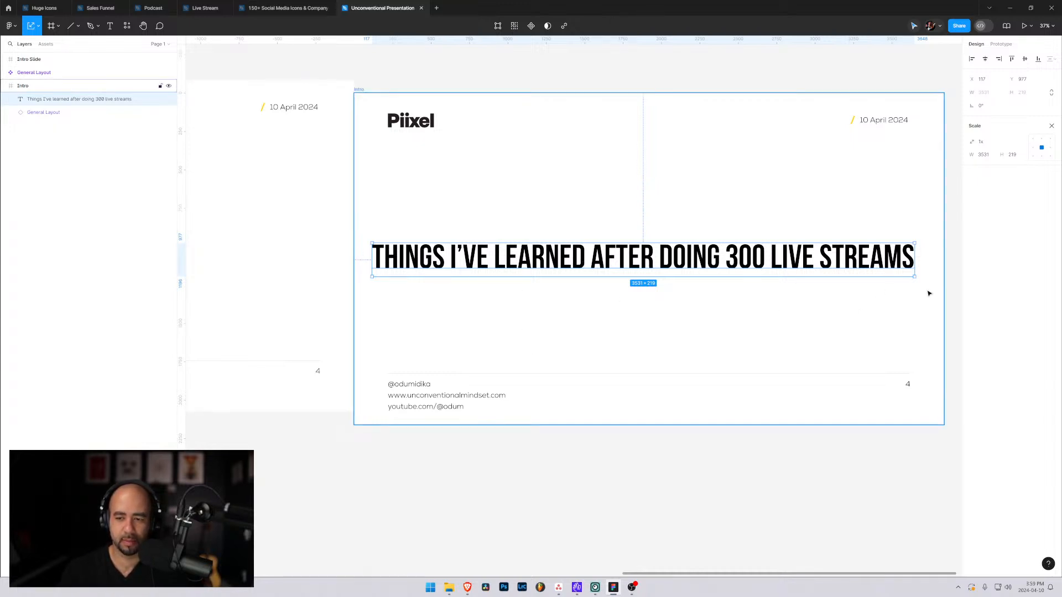
pyautogui.moveTo(914, 276); pyautogui.dragTo(797, 270)
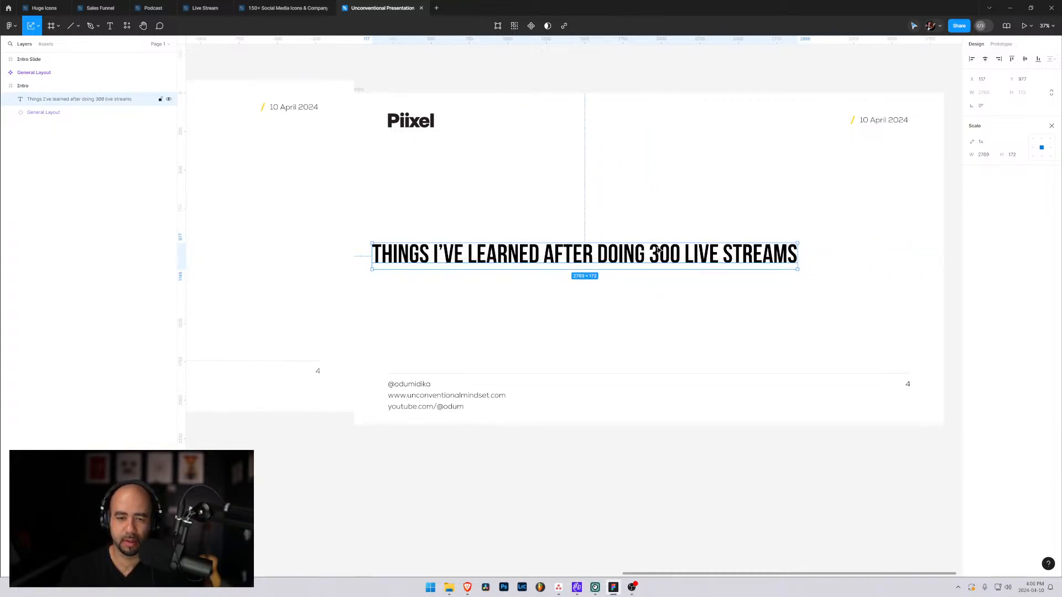
pyautogui.moveTo(658, 251); pyautogui.dragTo(709, 236)
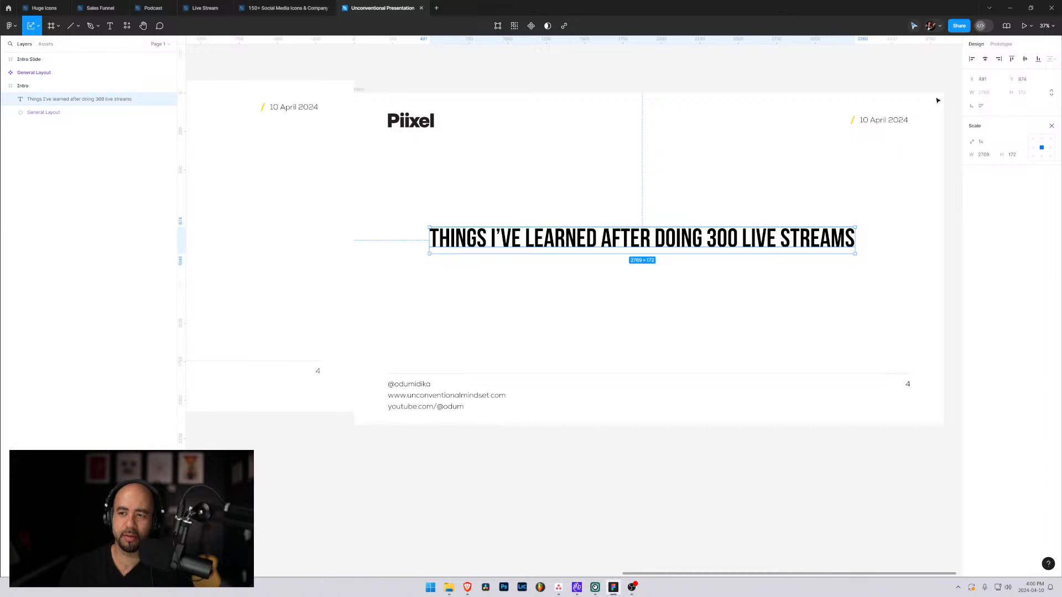
pyautogui.click(1052, 126)
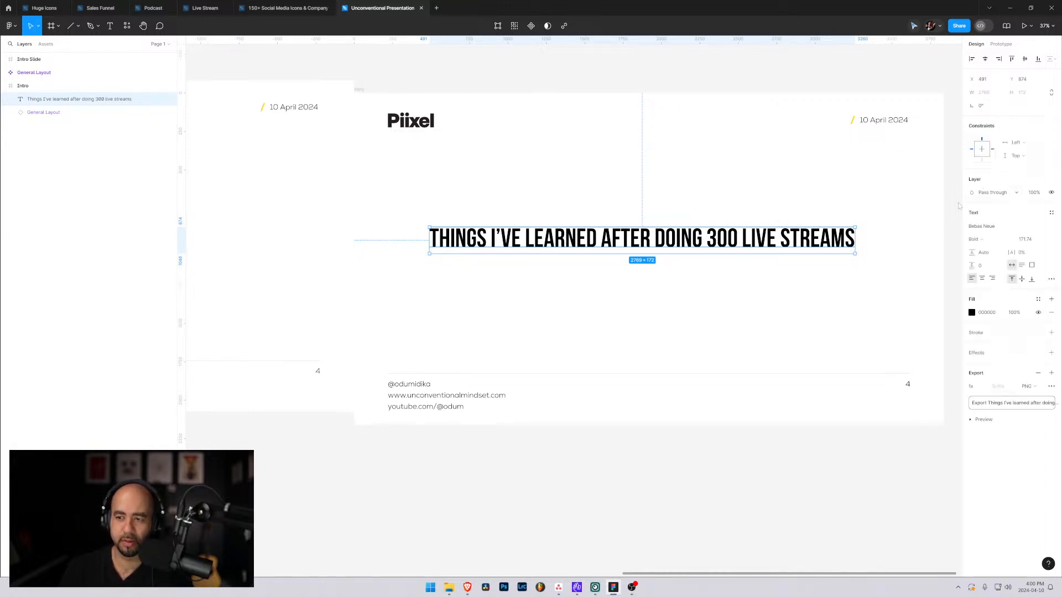
# Switch the Intro title to a fixed-size text box about 1871 × 348, try font size 400 and settle on 350.
pyautogui.click(1032, 266)
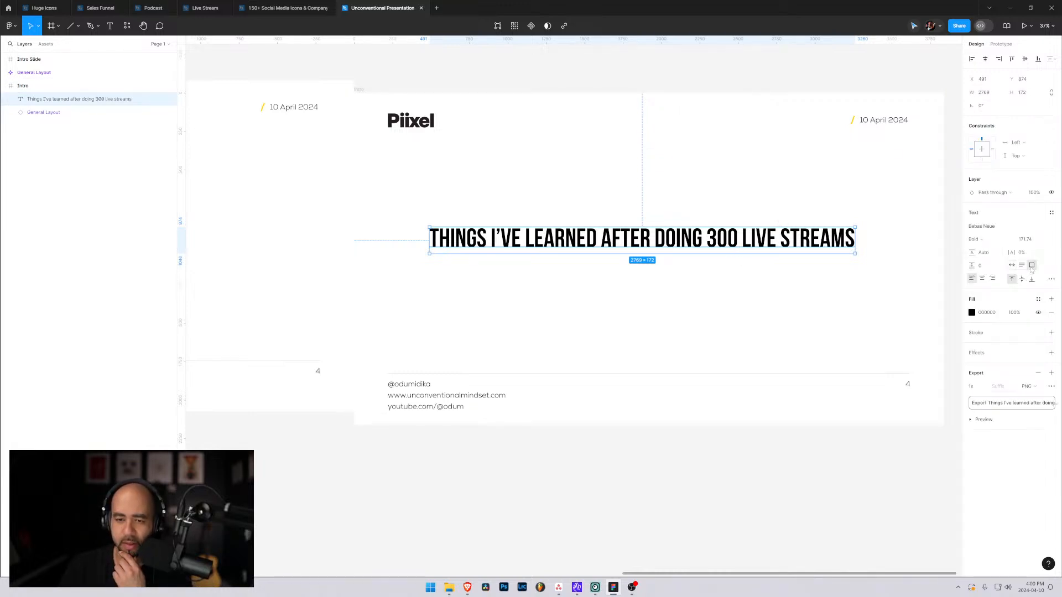
pyautogui.moveTo(854, 253); pyautogui.dragTo(717, 281)
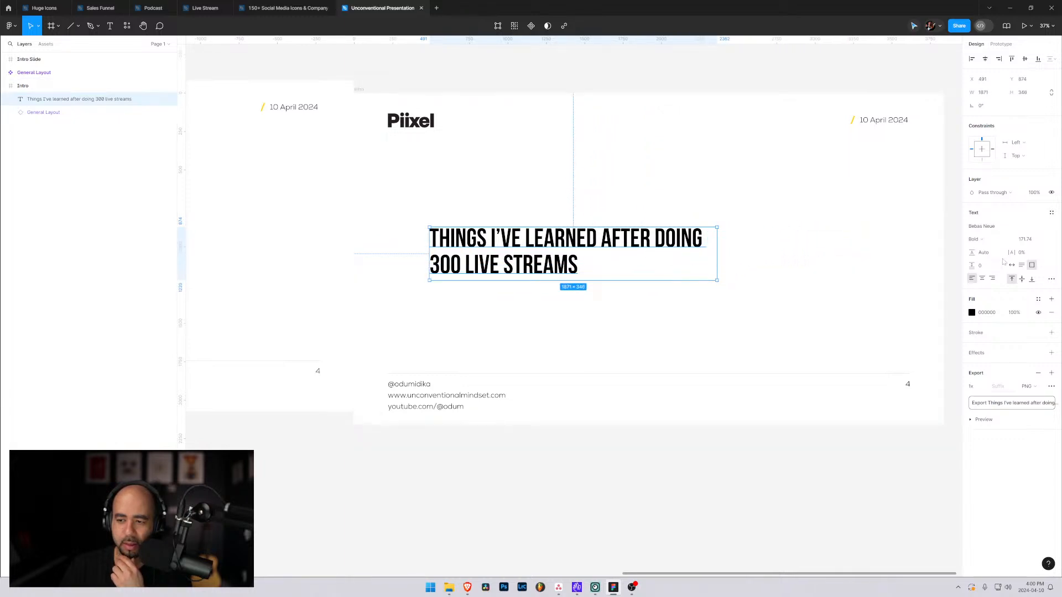
pyautogui.click(1025, 240)
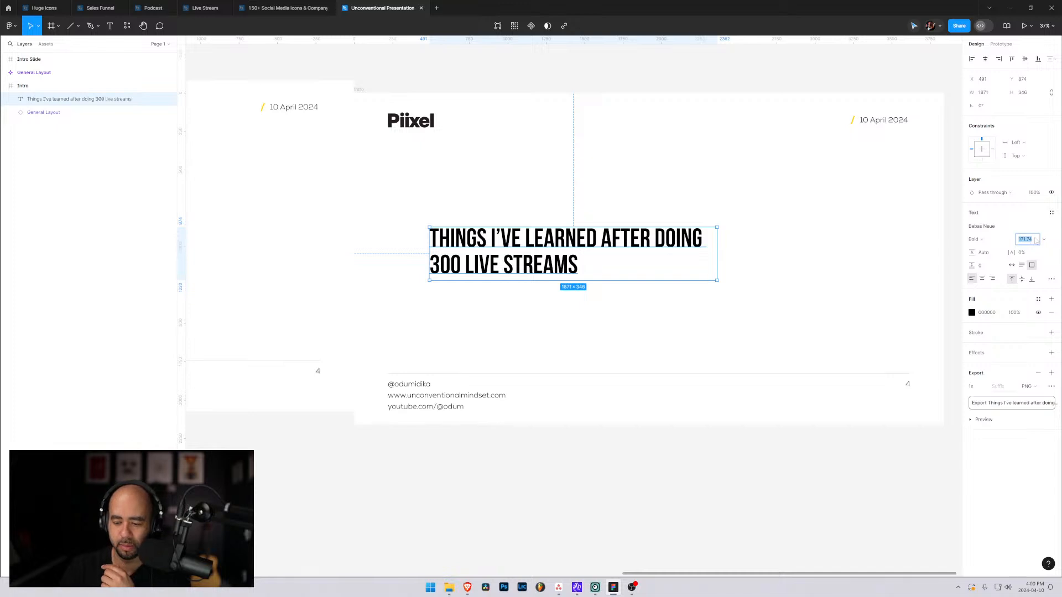
pyautogui.write('400')
pyautogui.press('Return')
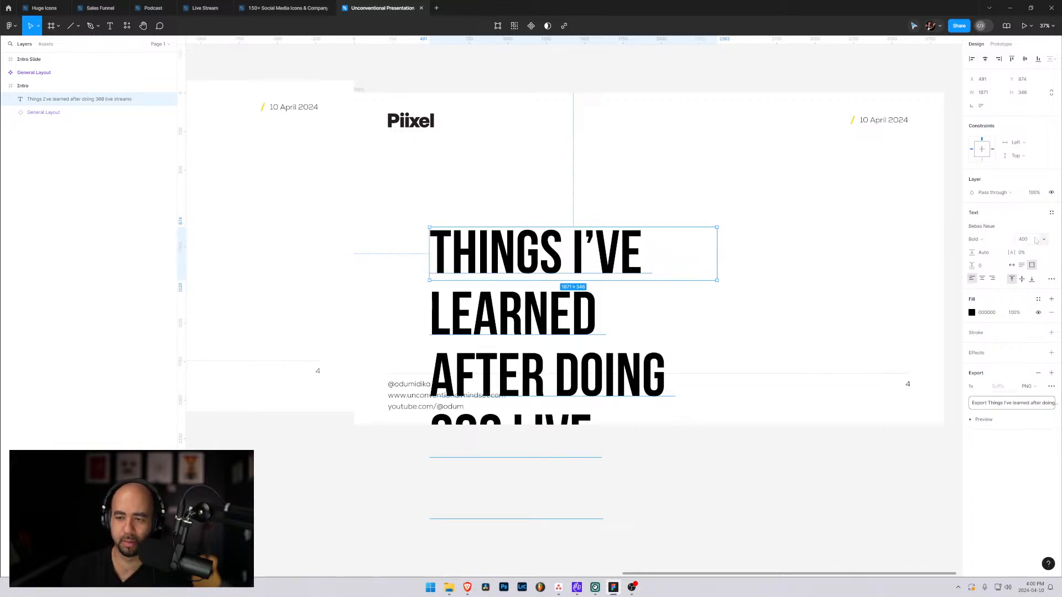
pyautogui.click(1034, 242)
pyautogui.write('350')
pyautogui.press('Return')
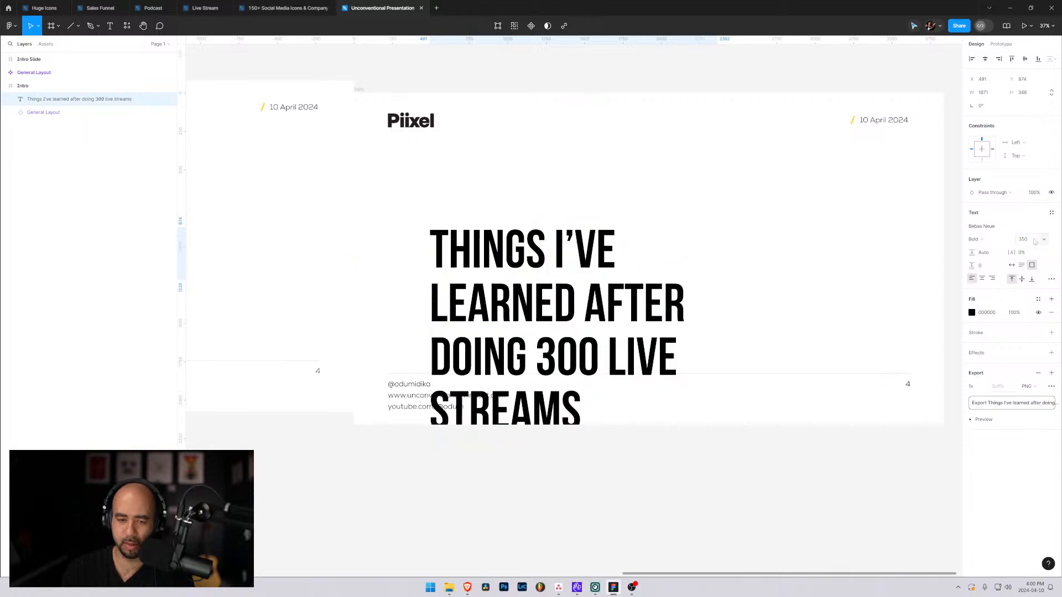
# Resize the Intro title's text box to about 2982 × 667 and move it to about X 220, Y 638, aligned with the logo.
pyautogui.moveTo(711, 281); pyautogui.dragTo(884, 341)
pyautogui.moveTo(718, 273); pyautogui.dragTo(691, 250)
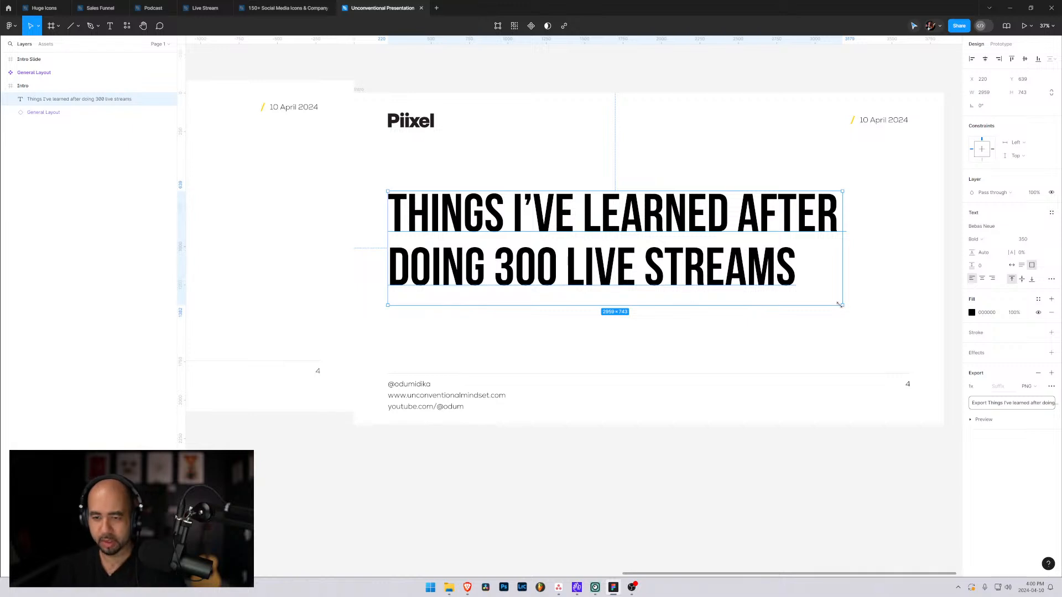
pyautogui.moveTo(842, 305); pyautogui.dragTo(845, 294)
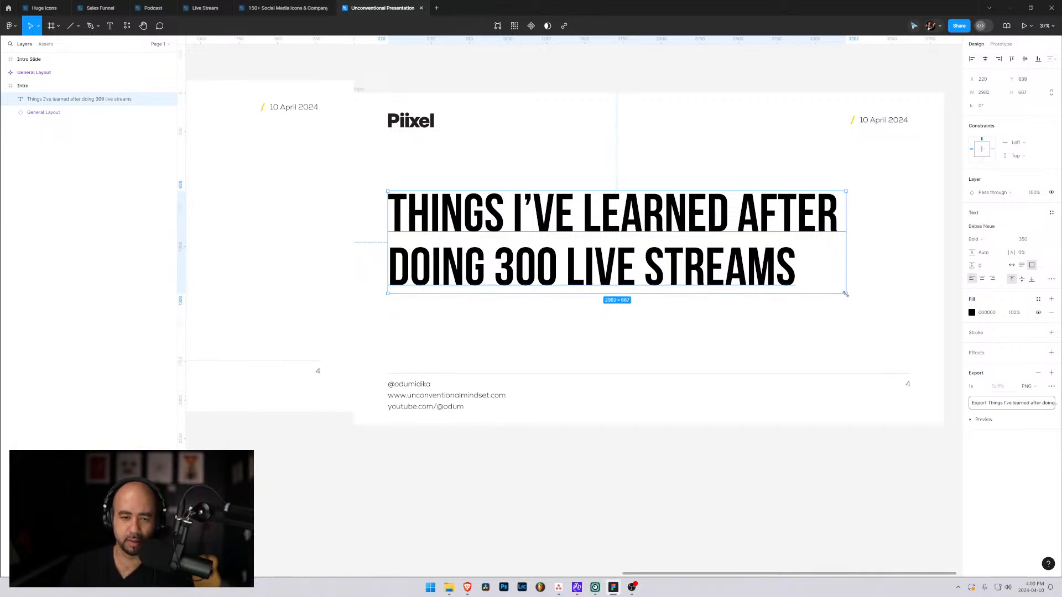
# Set the Intro title's font size to 325 and clear the selection.
pyautogui.click(1036, 239)
pyautogui.press('Return')
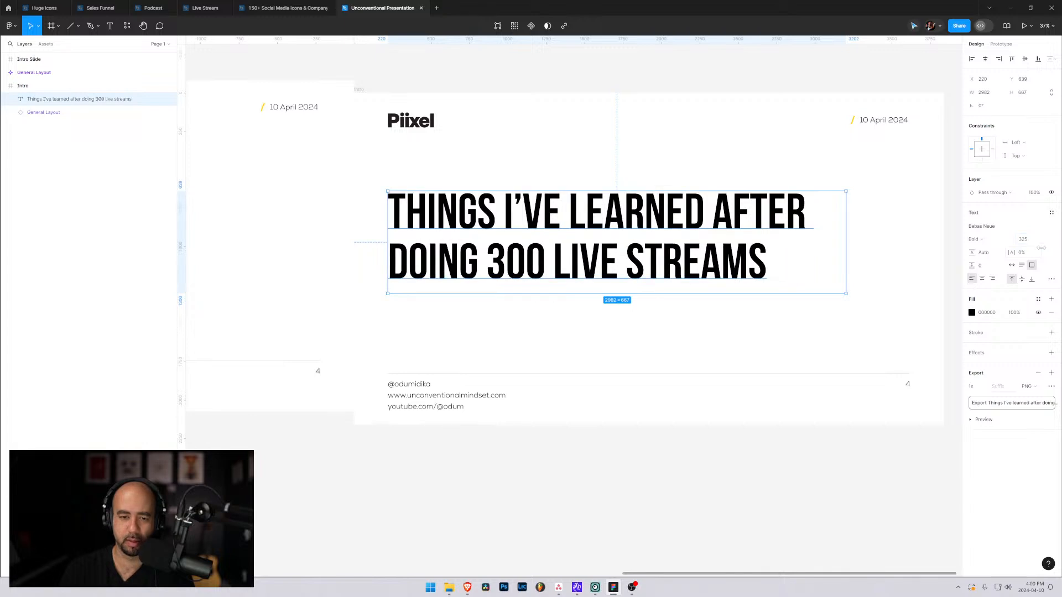
pyautogui.click(720, 330)
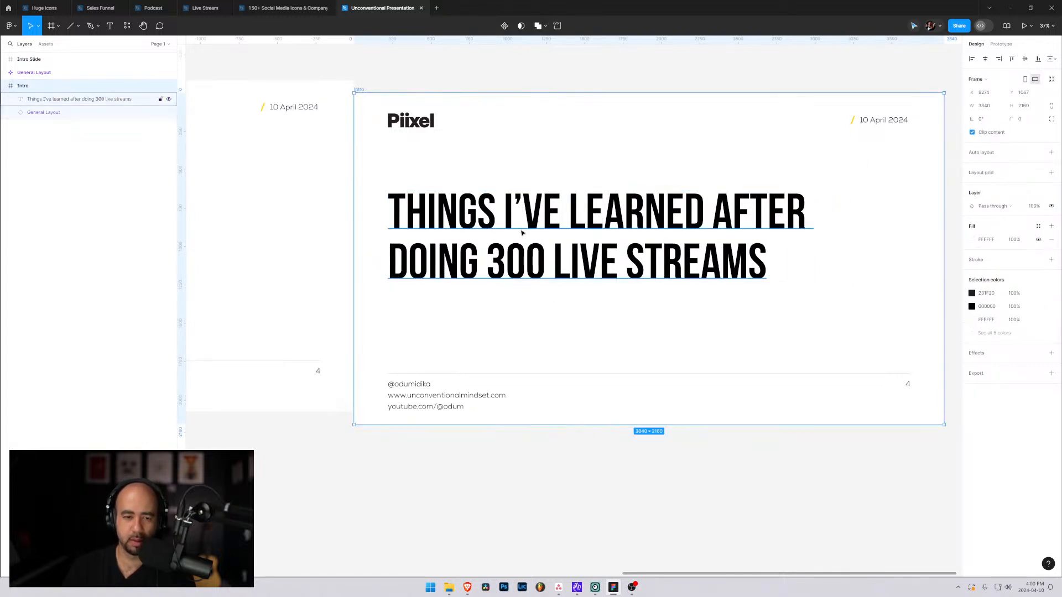
pyautogui.moveTo(523, 241); pyautogui.dragTo(537, 220)
pyautogui.click(748, 368)
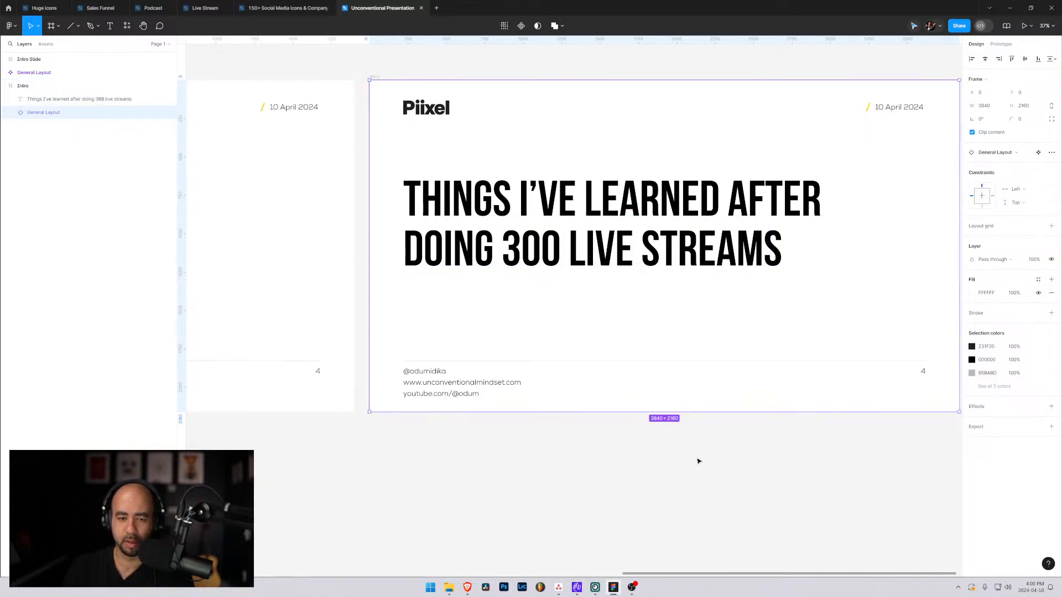
pyautogui.click(532, 450)
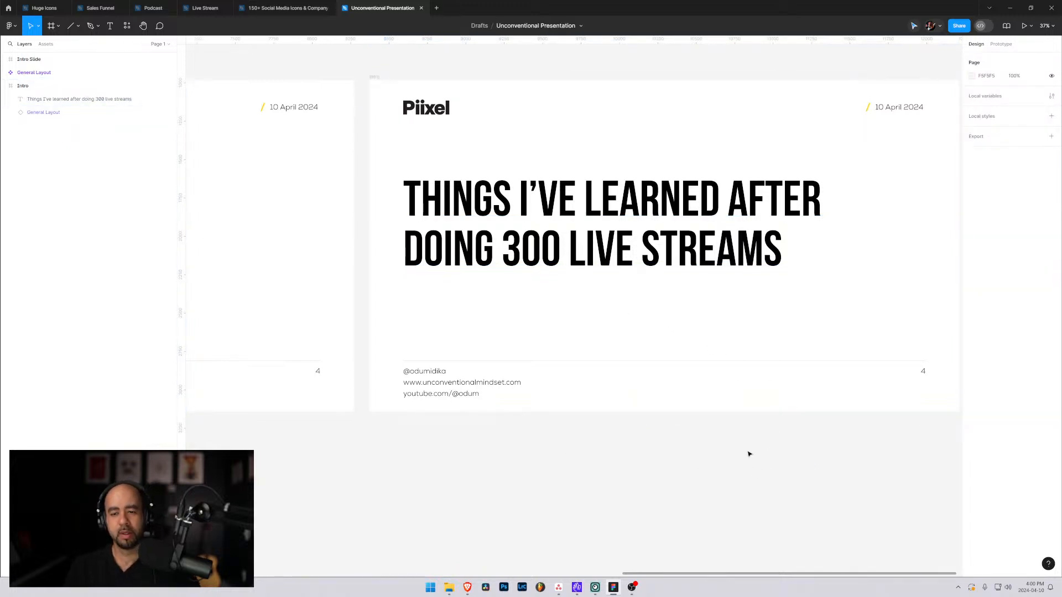
# Present the deck, advance to the second slide and set the view to Fit to screen.
pyautogui.moveTo(663, 128); pyautogui.dragTo(618, 167)
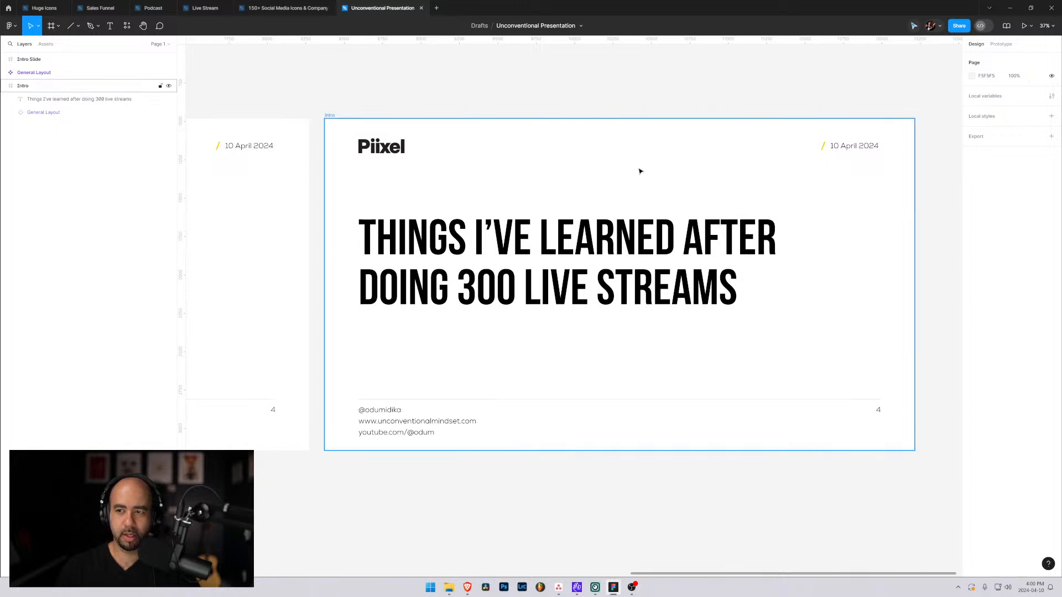
pyautogui.click(1024, 26)
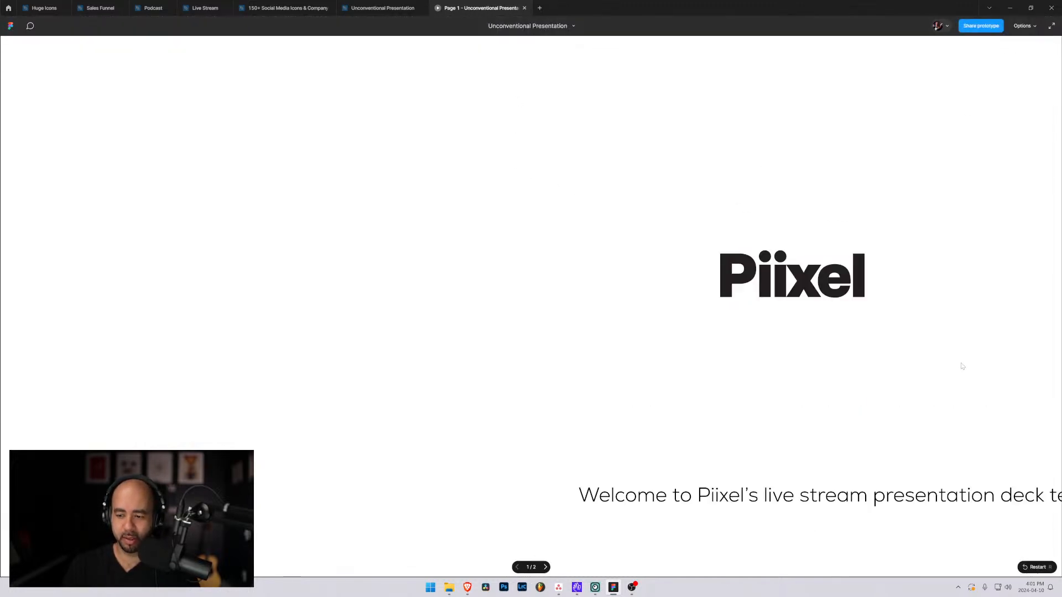
pyautogui.click(545, 567)
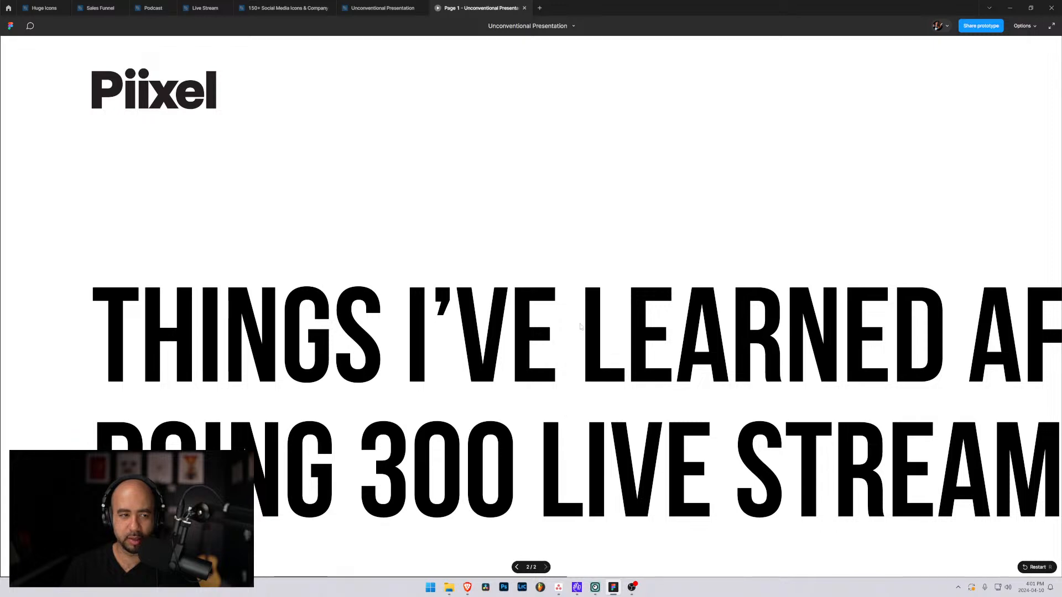
pyautogui.click(1034, 27)
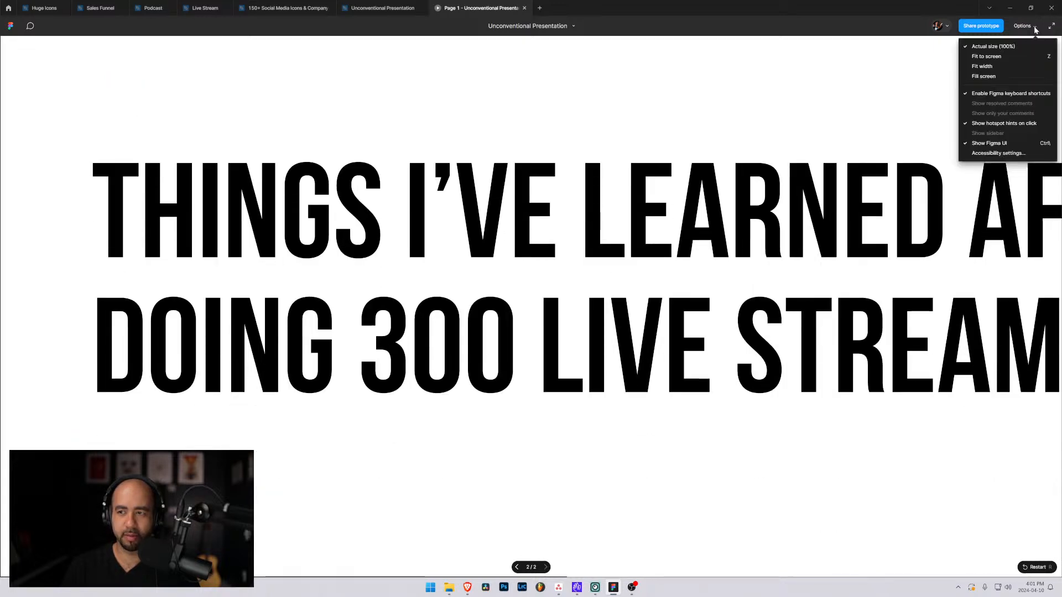
pyautogui.click(991, 56)
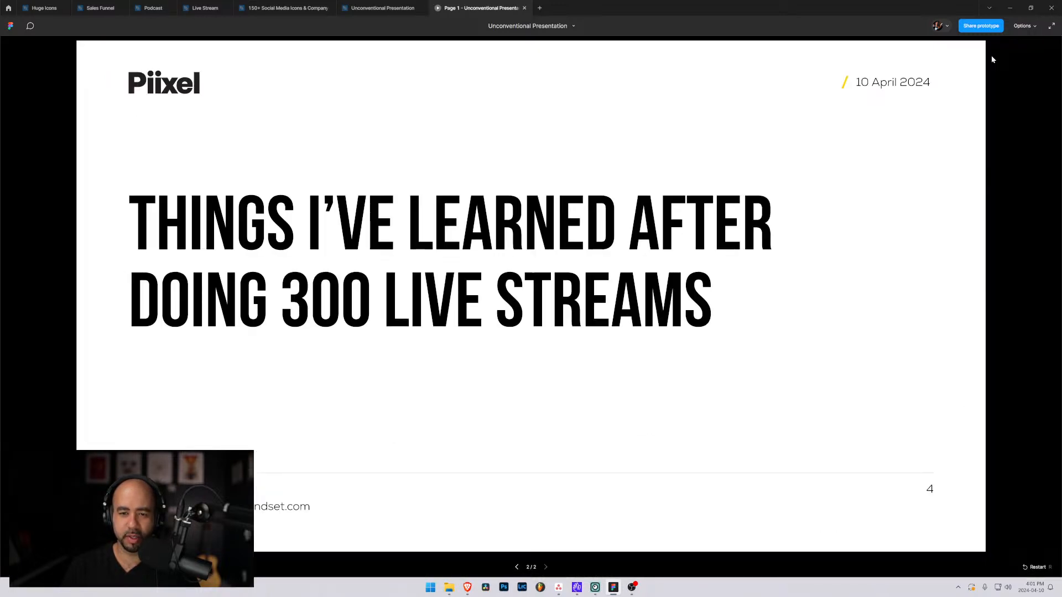
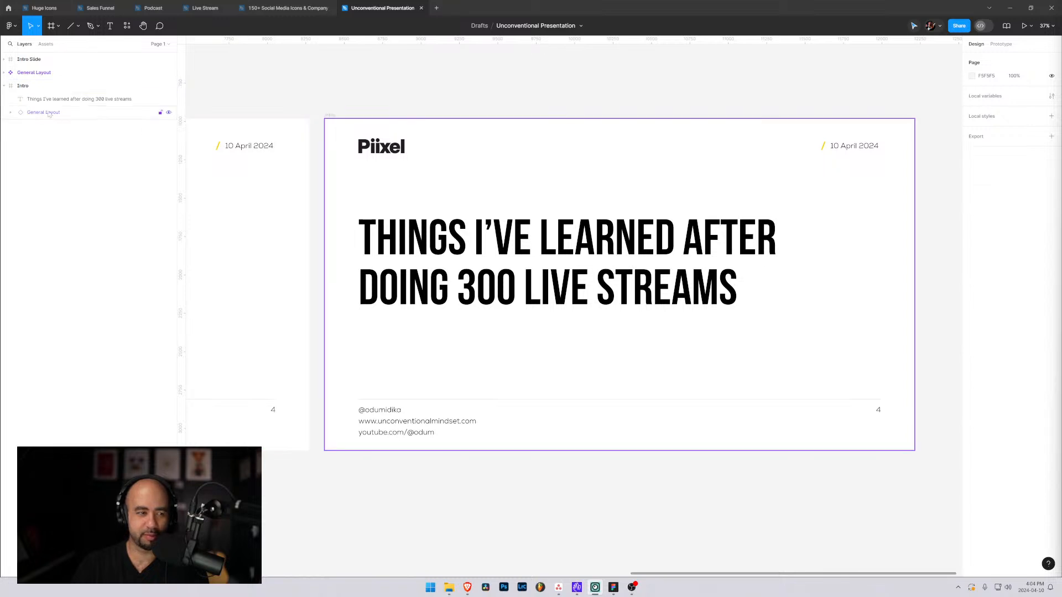
# Duplicate the Intro frame and place the copy beside the original at about X 12330, Y 983.
pyautogui.click(3, 86)
pyautogui.click(20, 88)
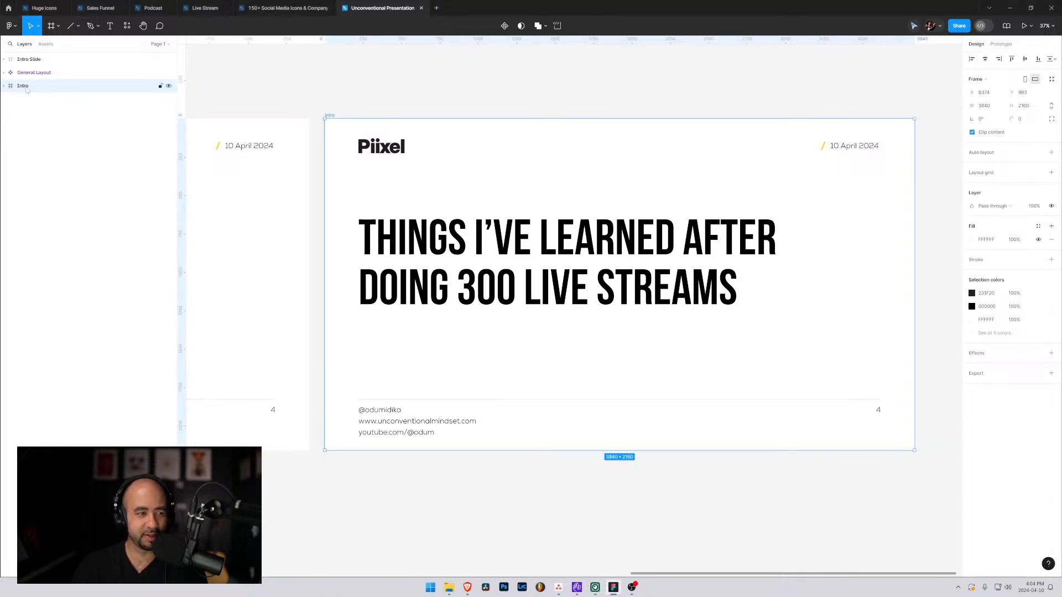
pyautogui.hotkey('ctrl', 'd')
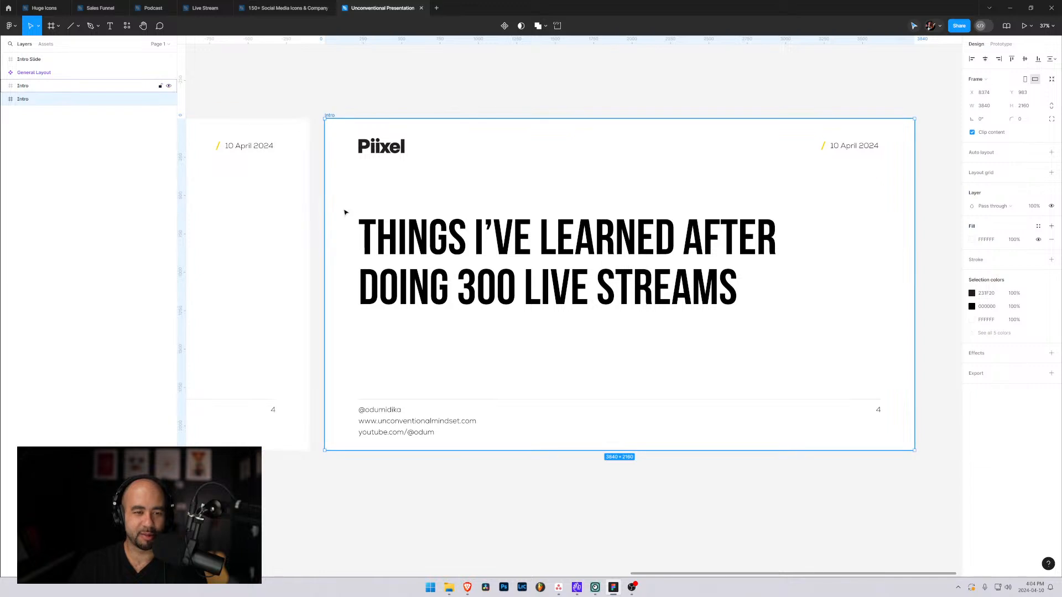
pyautogui.moveTo(291, 282); pyautogui.dragTo(555, 285)
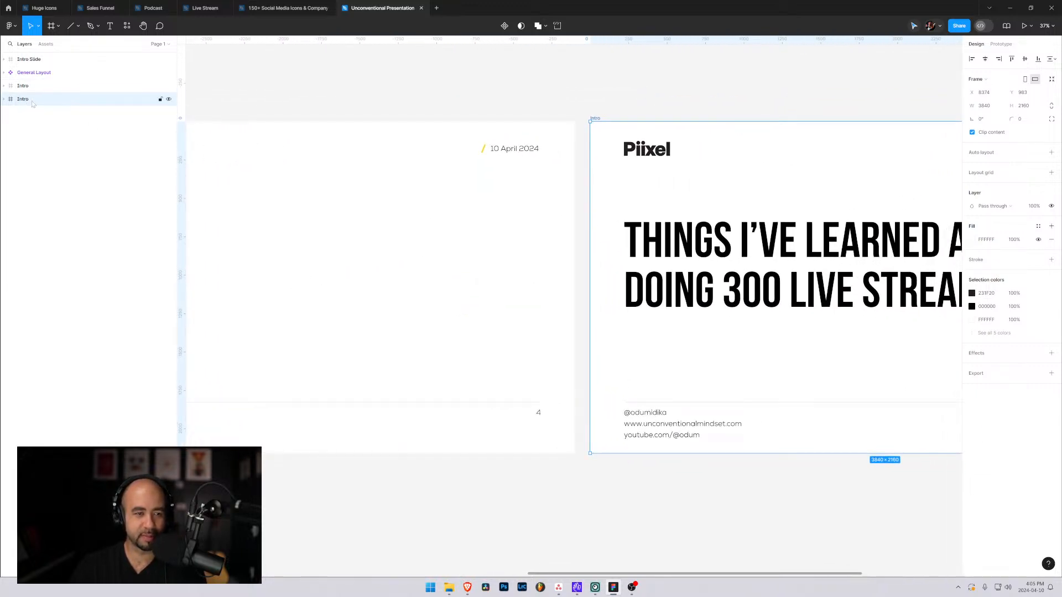
pyautogui.moveTo(791, 226); pyautogui.dragTo(900, 237)
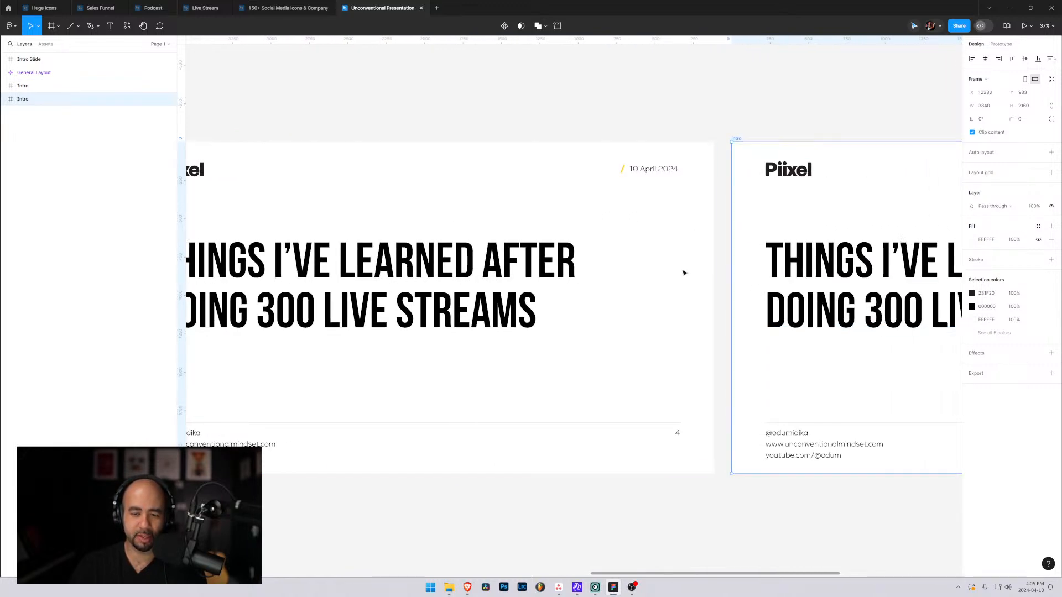
pyautogui.click(720, 90)
# Delete the title text from the duplicated Intro slide.
pyautogui.moveTo(787, 204); pyautogui.dragTo(418, 203)
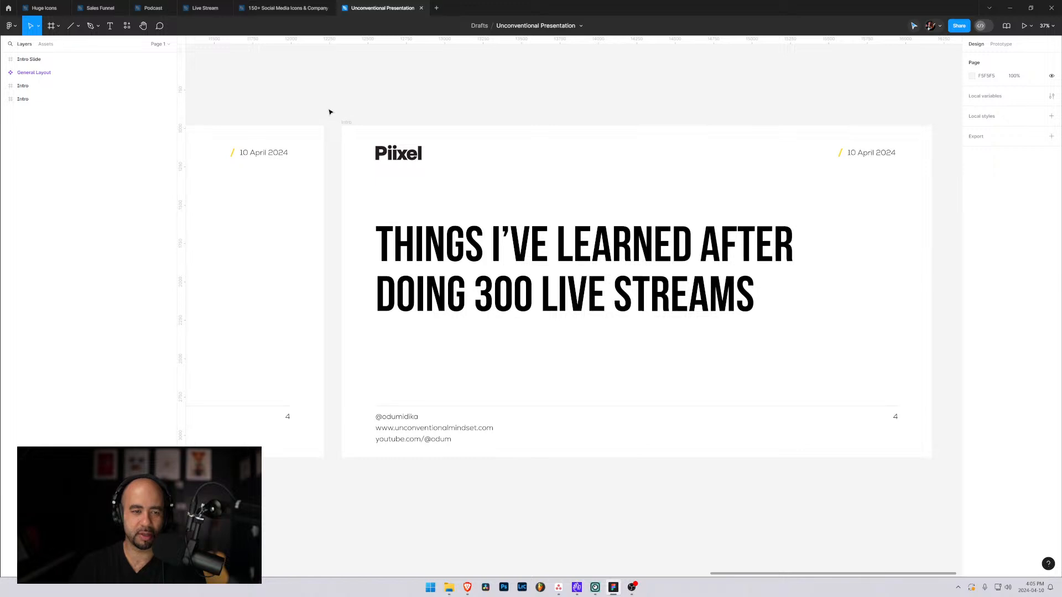
pyautogui.click(504, 265)
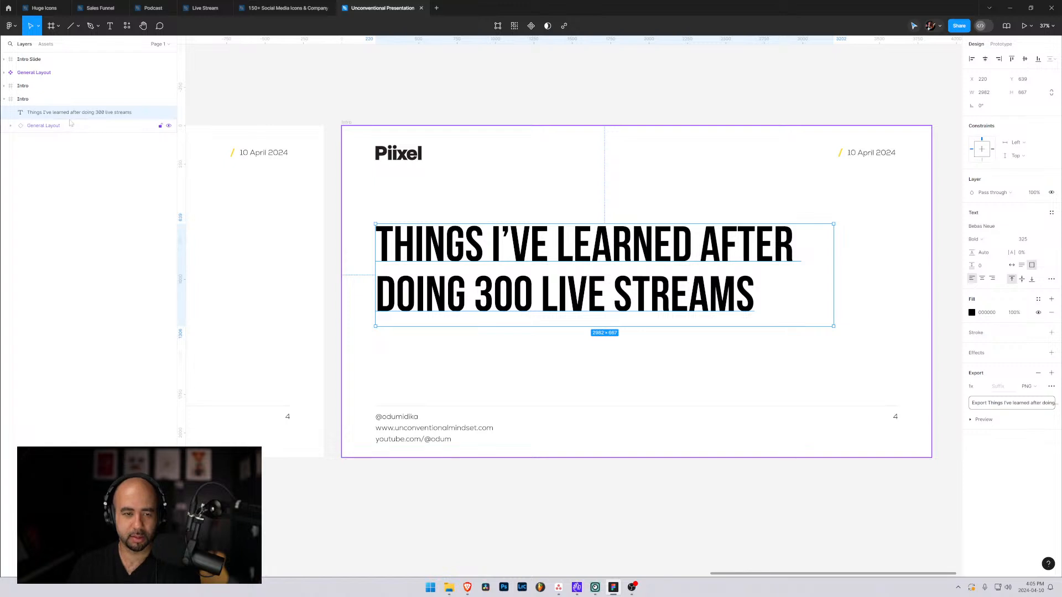
pyautogui.press('Delete')
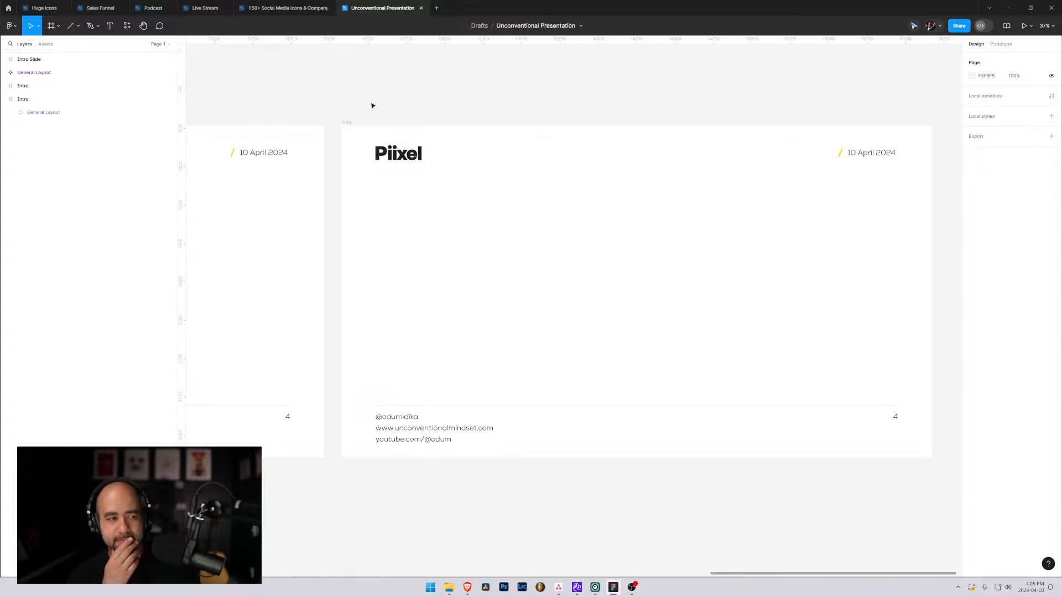
# Add a text layer reading "THIS IS THE TITLE FOR THE SLIDE" below the logo on the duplicated slide.
pyautogui.press('t')
pyautogui.click(401, 225)
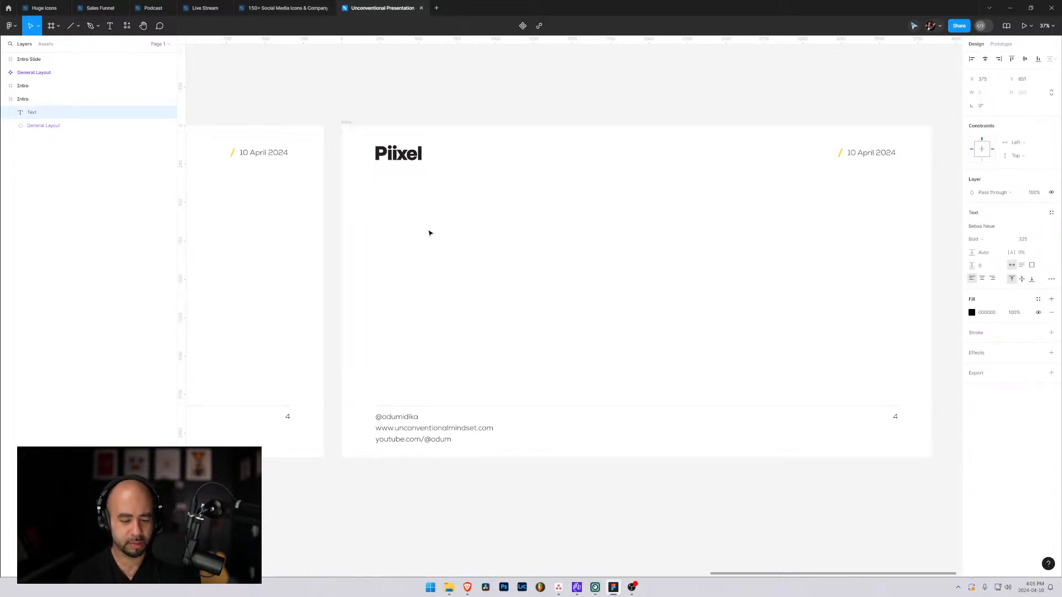
pyautogui.write('THis is the title')
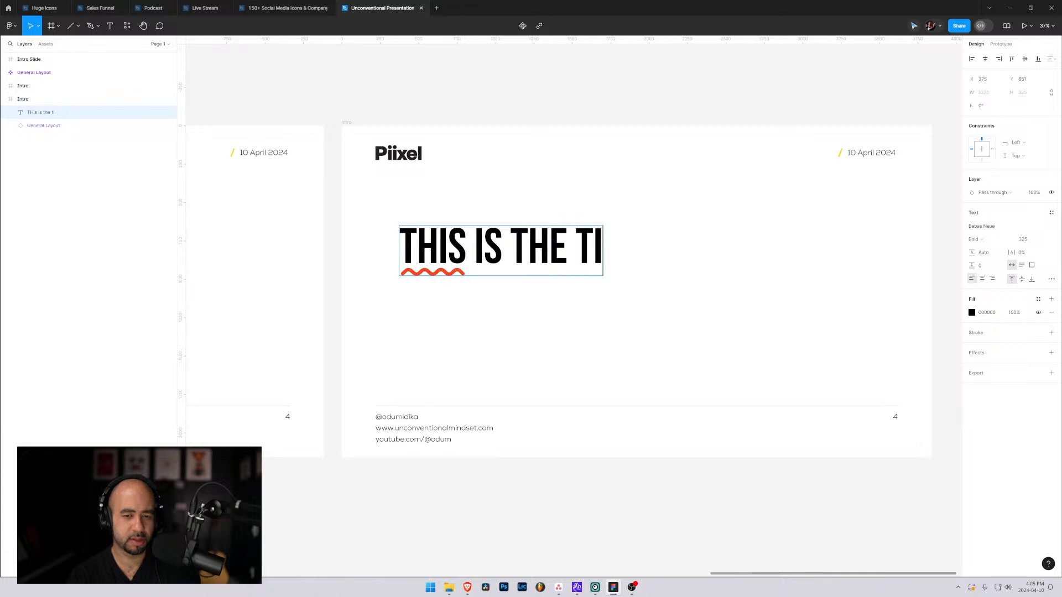
pyautogui.write(' fo')
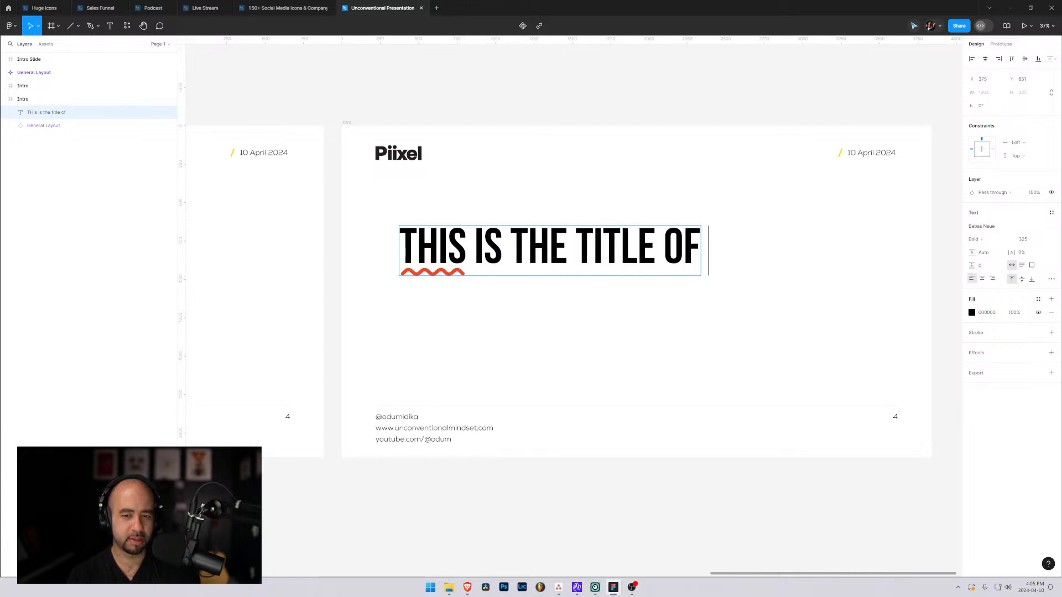
pyautogui.press('BackSpace')
pyautogui.write('or thie')
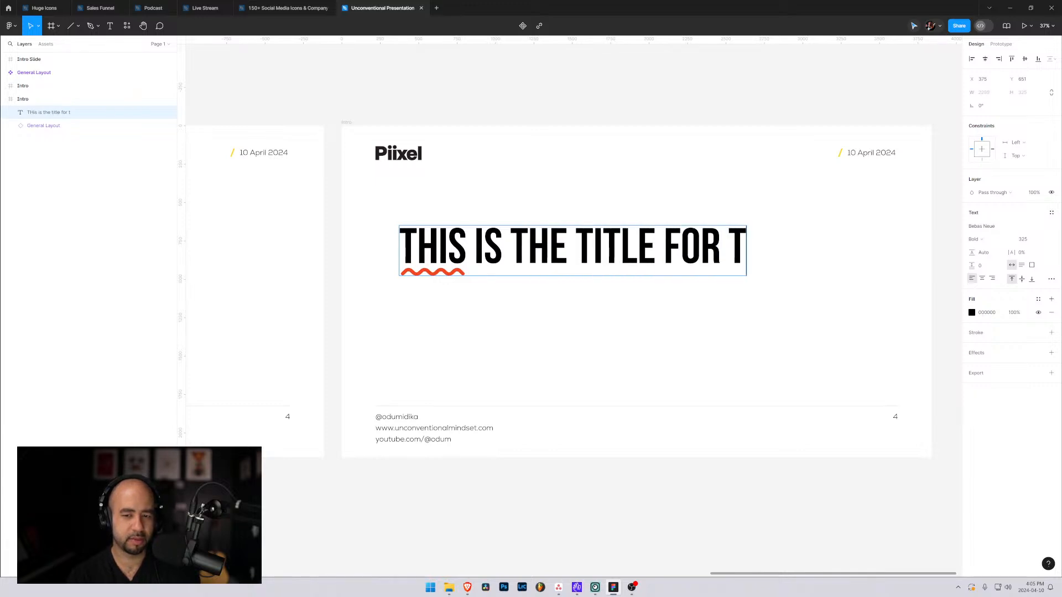
pyautogui.press('BackSpace')
pyautogui.press('BackSpace')
pyautogui.write('e slide')
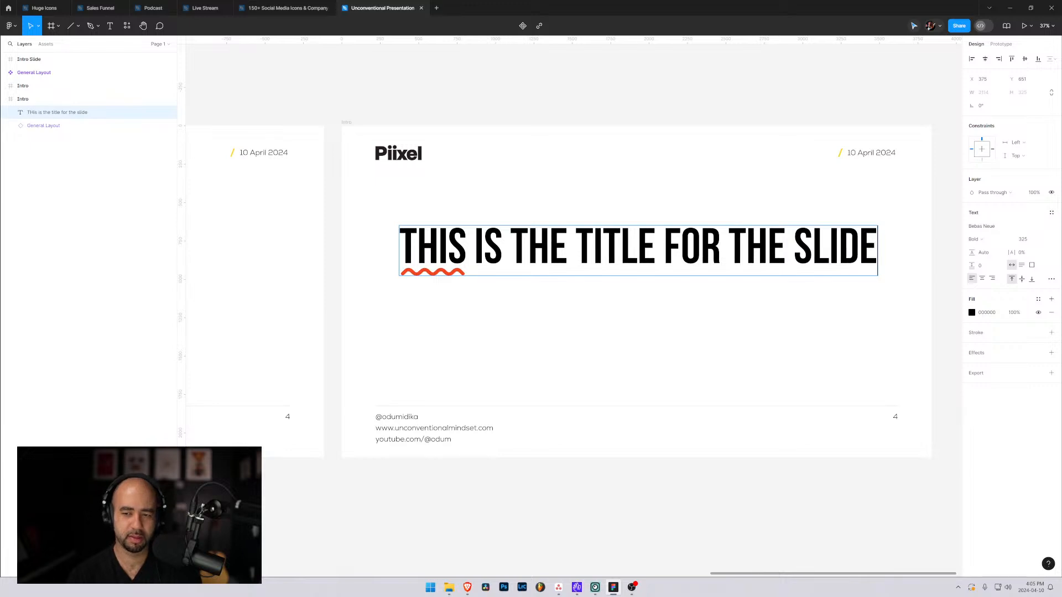
pyautogui.press('Escape')
# Move the new title to about X 220, Y 548 and try narrowing its text box to about 2965 × 284.
pyautogui.moveTo(496, 258); pyautogui.dragTo(471, 242)
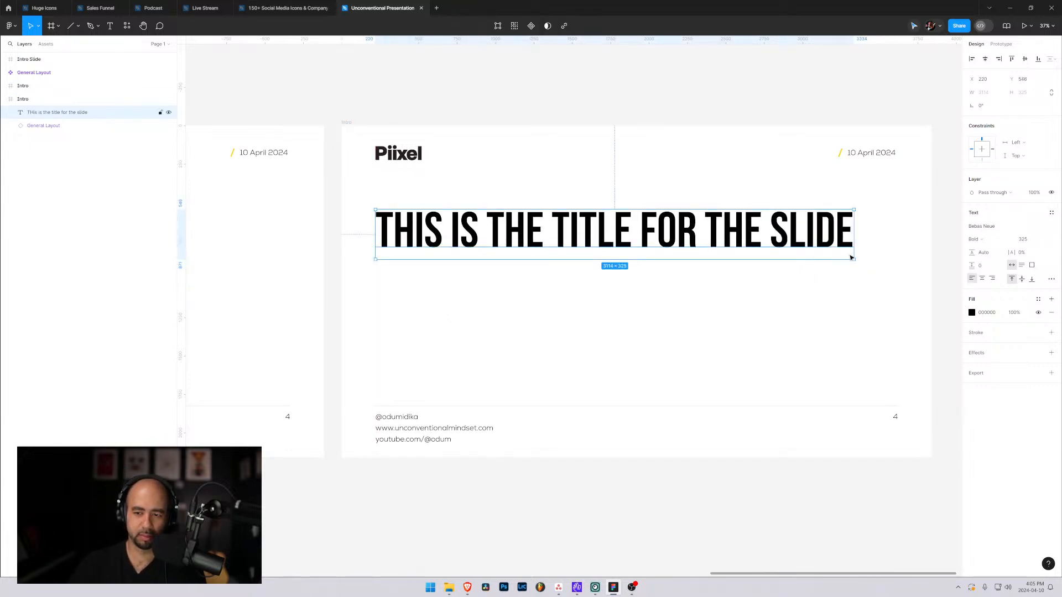
pyautogui.moveTo(853, 260); pyautogui.dragTo(830, 257)
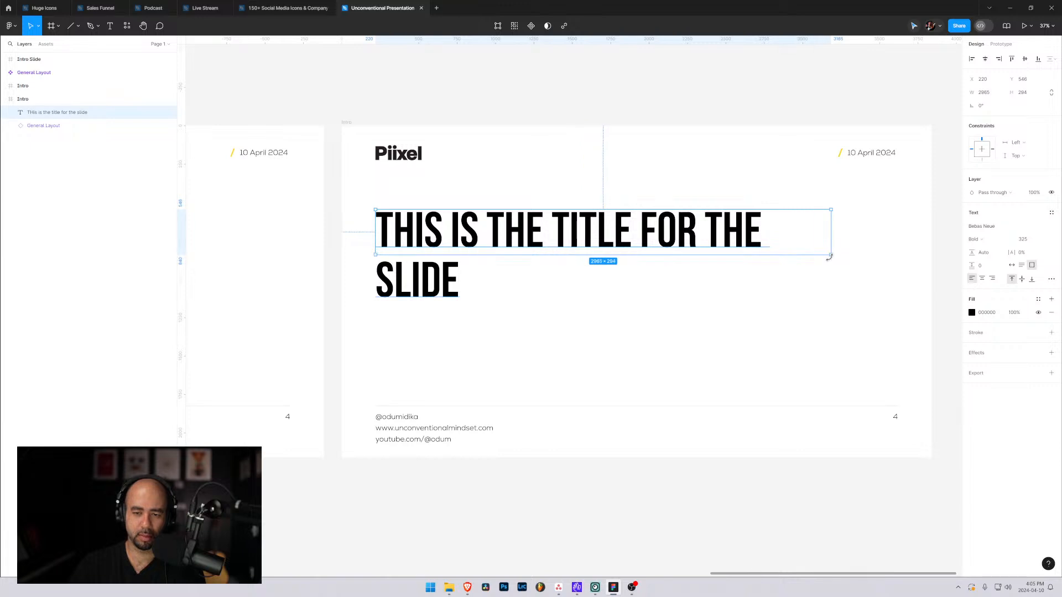
pyautogui.hotkey('ctrl', 'z')
# Preview the installed fonts on the whole title and change it to Nexa.
pyautogui.doubleClick(737, 234)
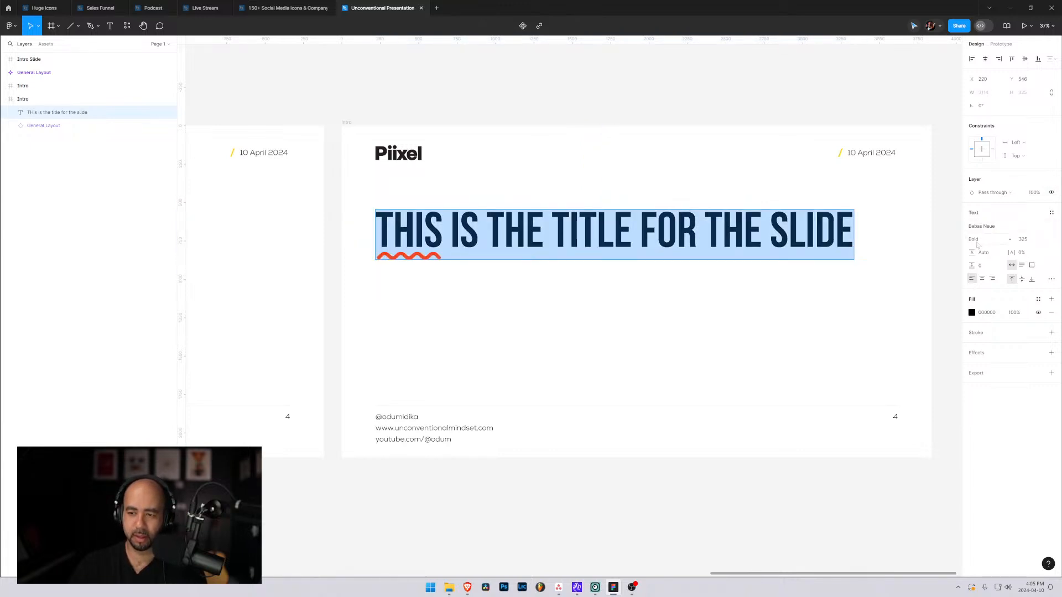
pyautogui.click(983, 226)
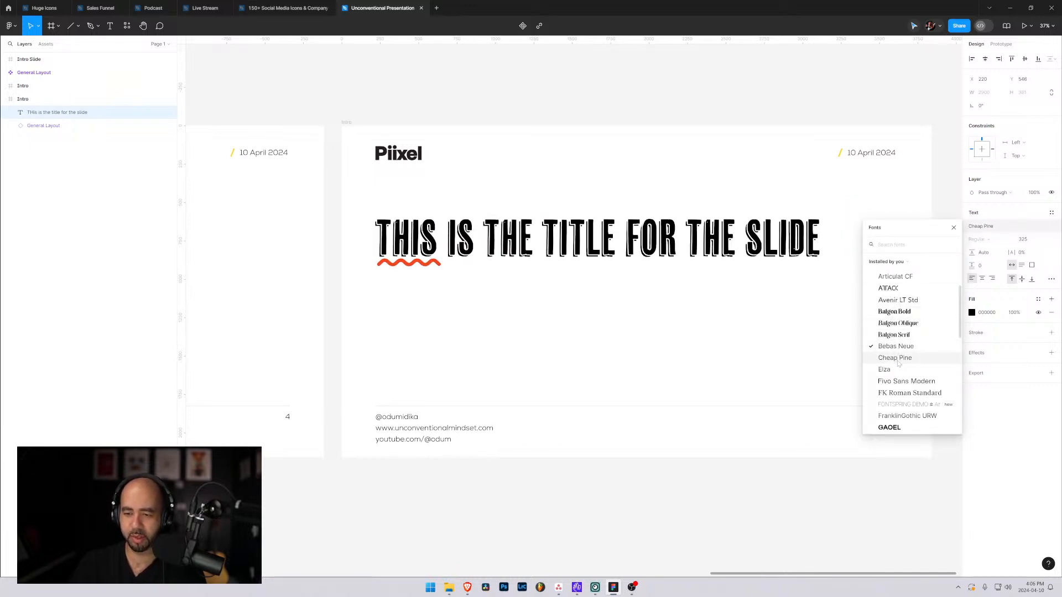
pyautogui.scroll(-2, 895, 362)
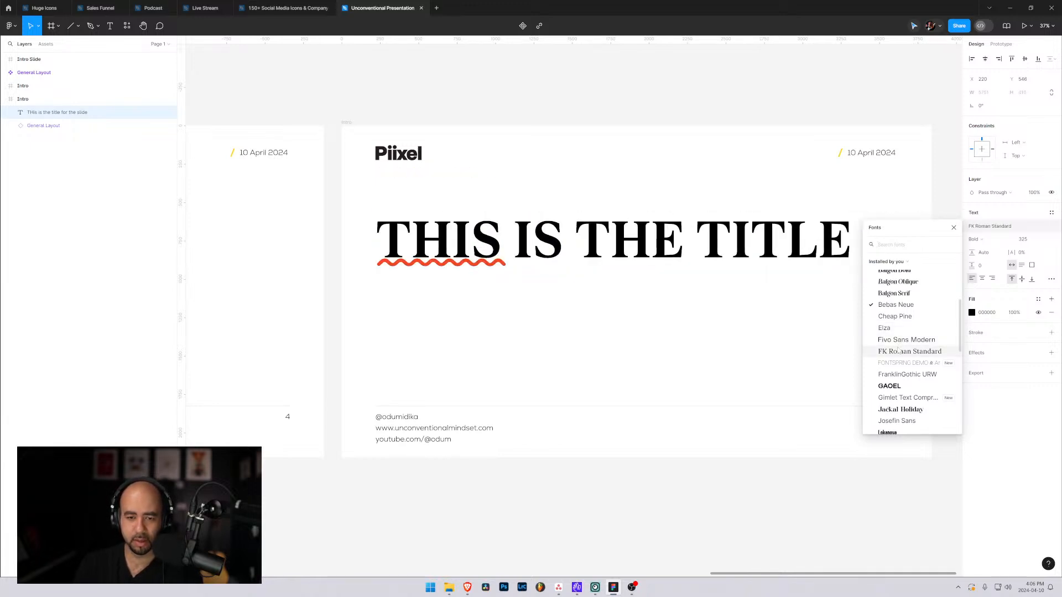
pyautogui.scroll(-1, 898, 349)
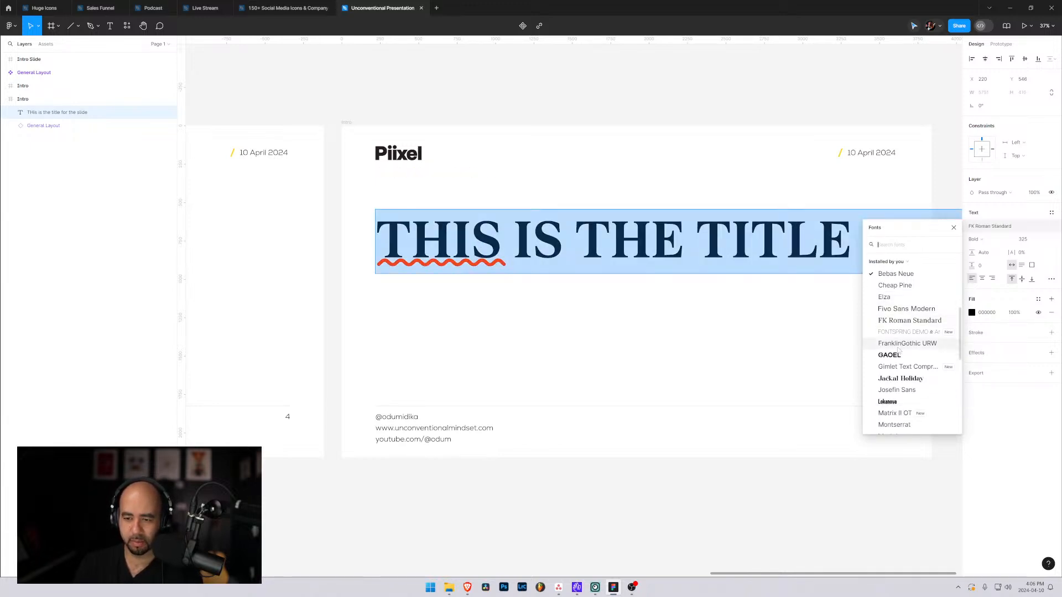
pyautogui.scroll(-2, 898, 350)
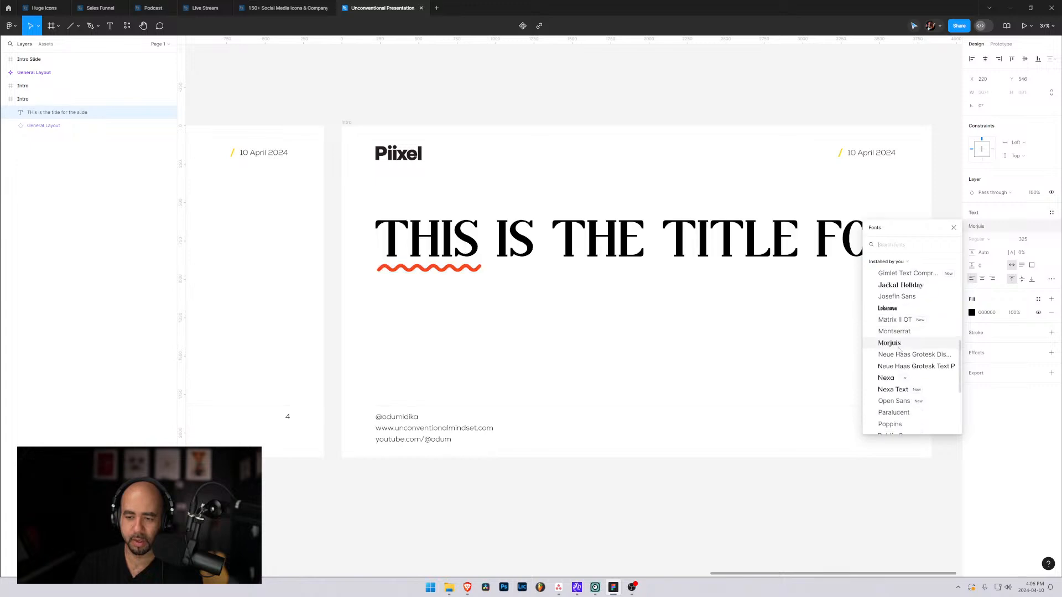
pyautogui.click(887, 378)
# Try lower case and title case on the title, settling on As typed.
pyautogui.click(1051, 280)
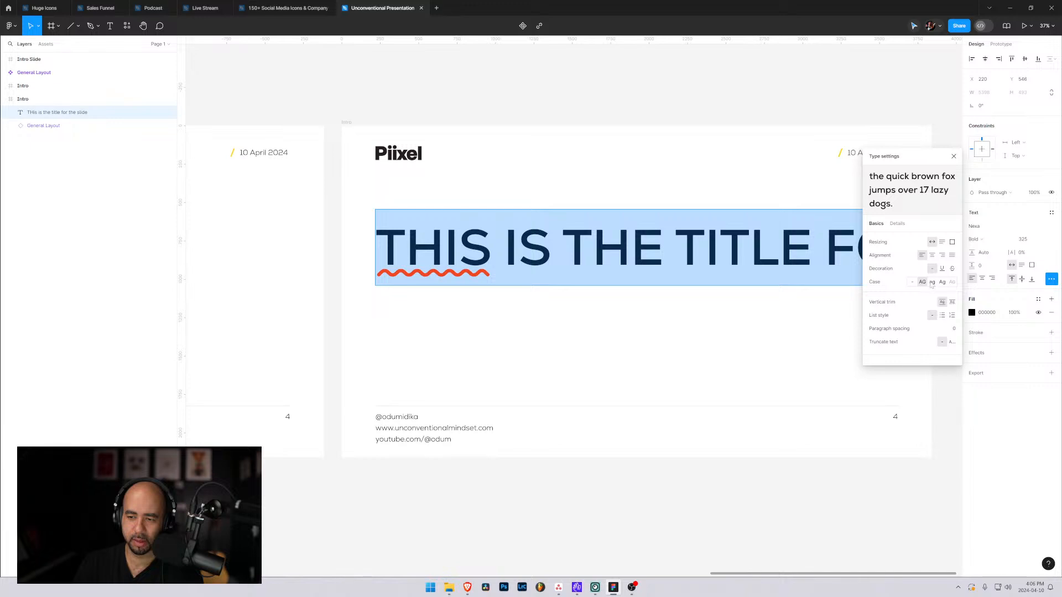
pyautogui.click(932, 283)
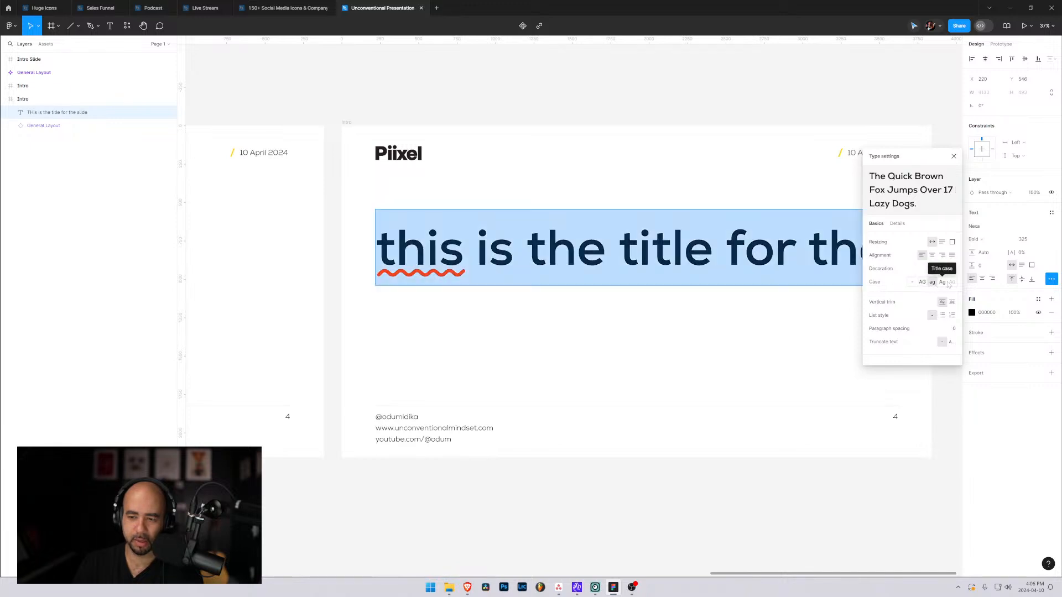
pyautogui.click(942, 282)
pyautogui.click(913, 282)
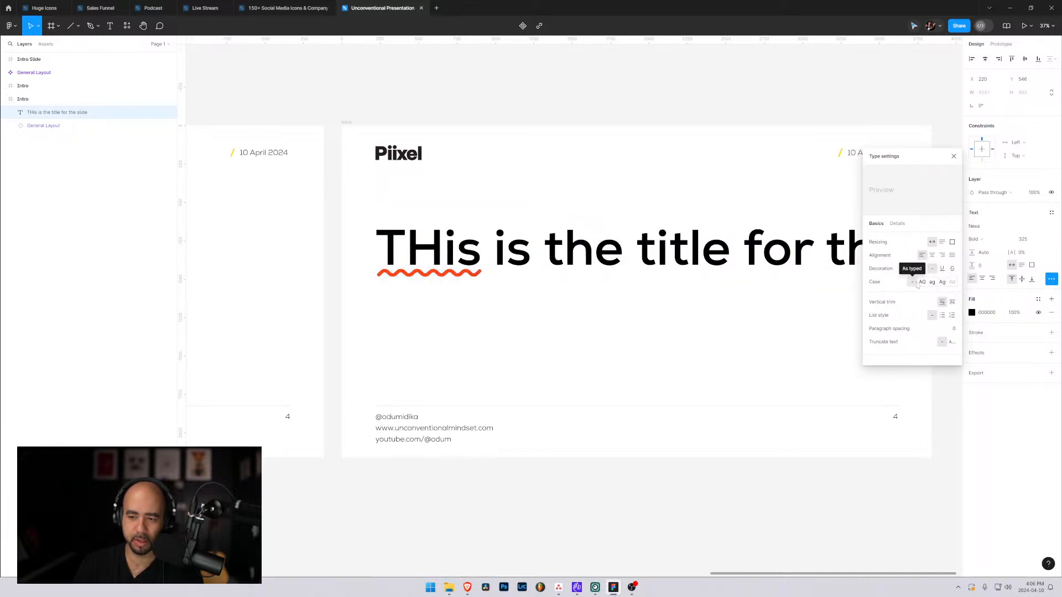
# Replace the capital H in the title's first word so it reads "This" and close the type settings.
pyautogui.doubleClick(446, 249)
pyautogui.moveTo(444, 249); pyautogui.dragTo(407, 249)
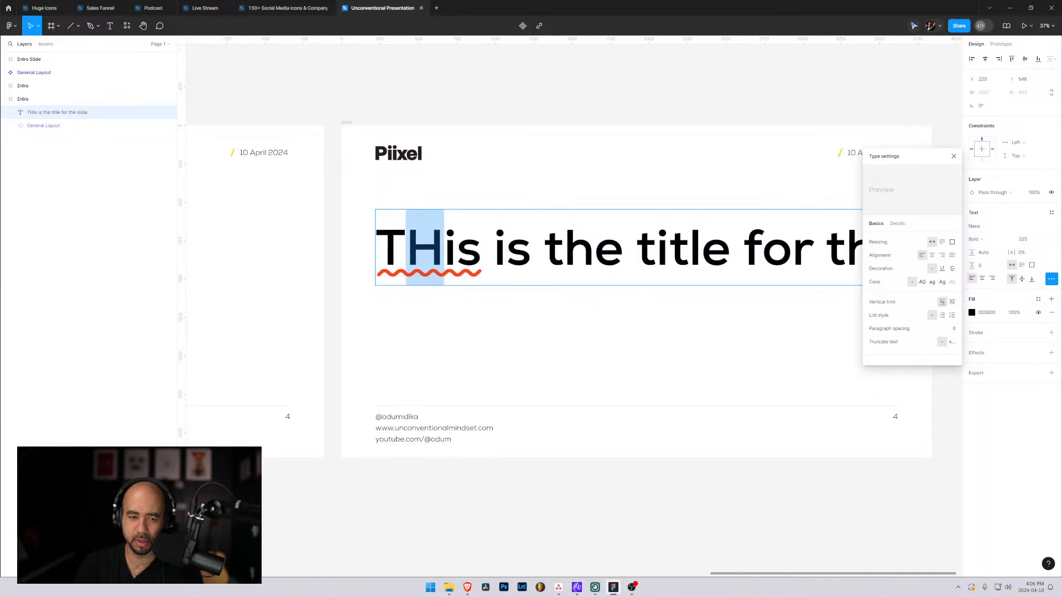
pyautogui.write('h')
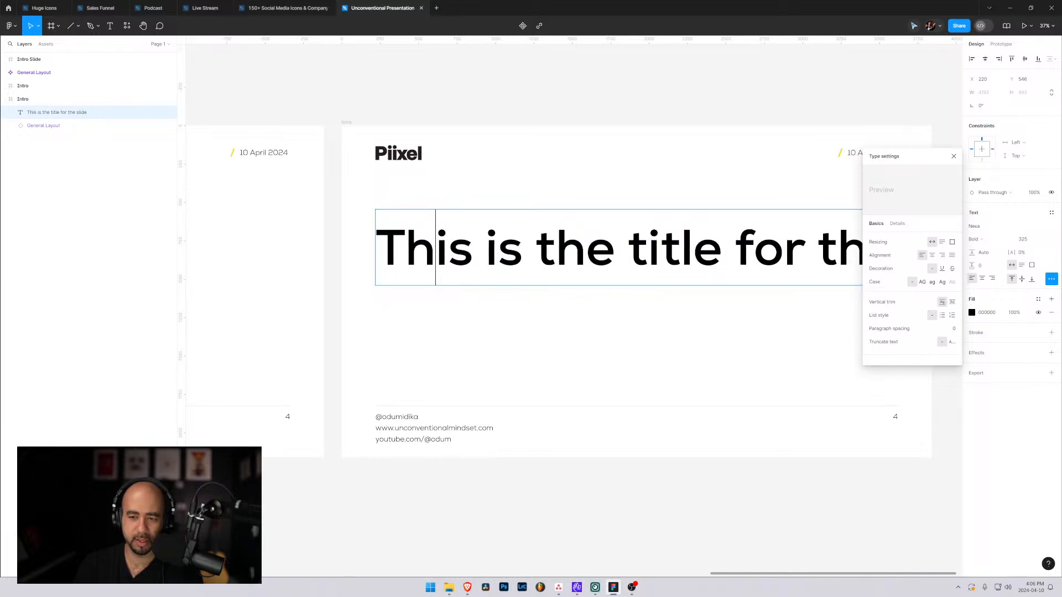
pyautogui.click(954, 156)
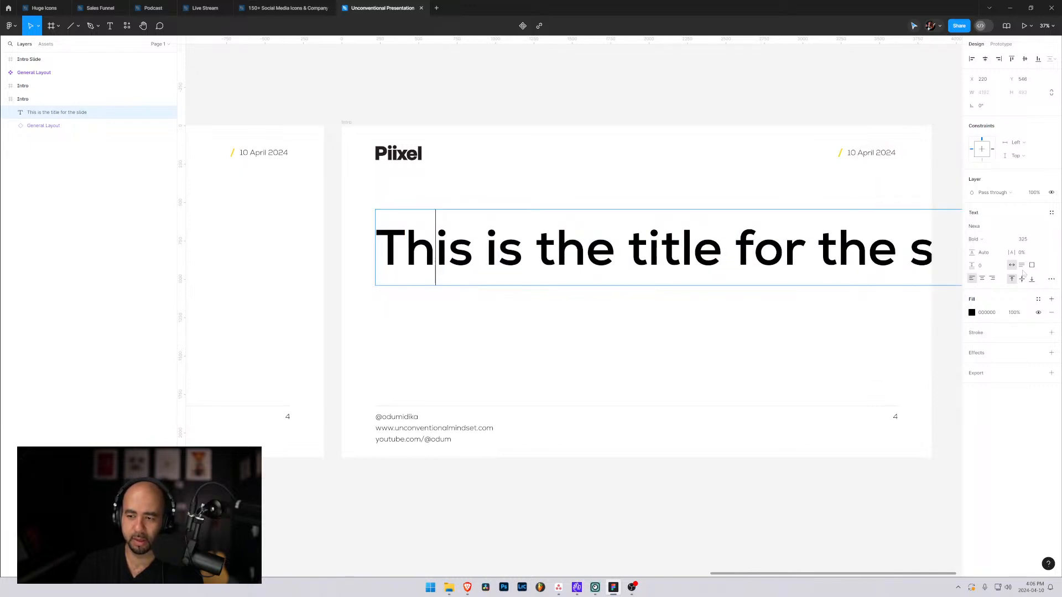
# Try the Book weight and font size 100 on the title without selecting its text.
pyautogui.click(991, 240)
pyautogui.click(985, 220)
pyautogui.click(1034, 241)
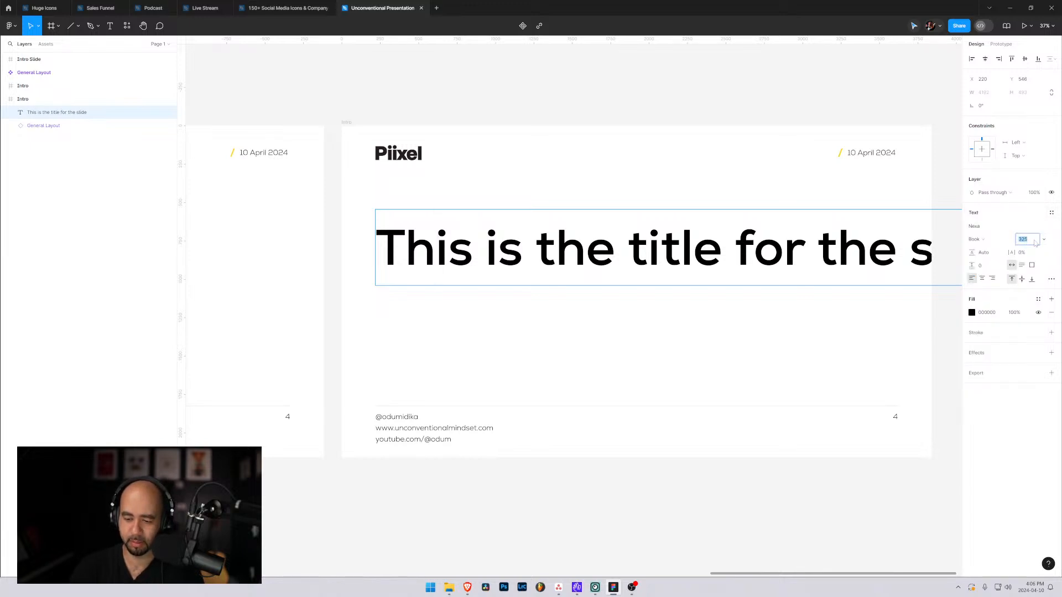
pyautogui.write('100')
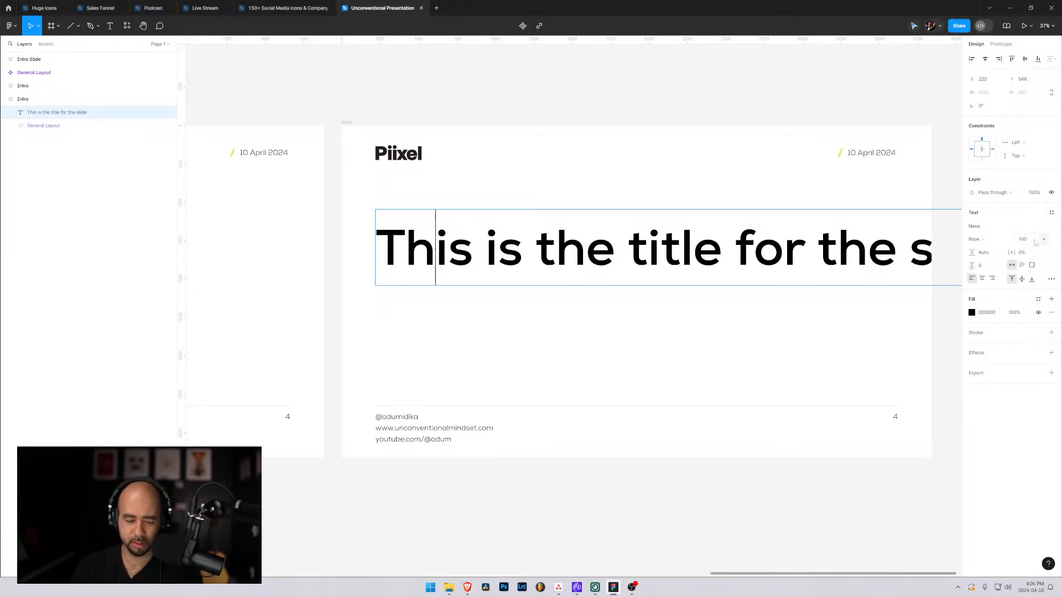
# Set the whole title's font size to 100 and move it to about X 206, Y 492.
pyautogui.hotkey('ctrl', 'a')
pyautogui.click(1028, 240)
pyautogui.write('10')
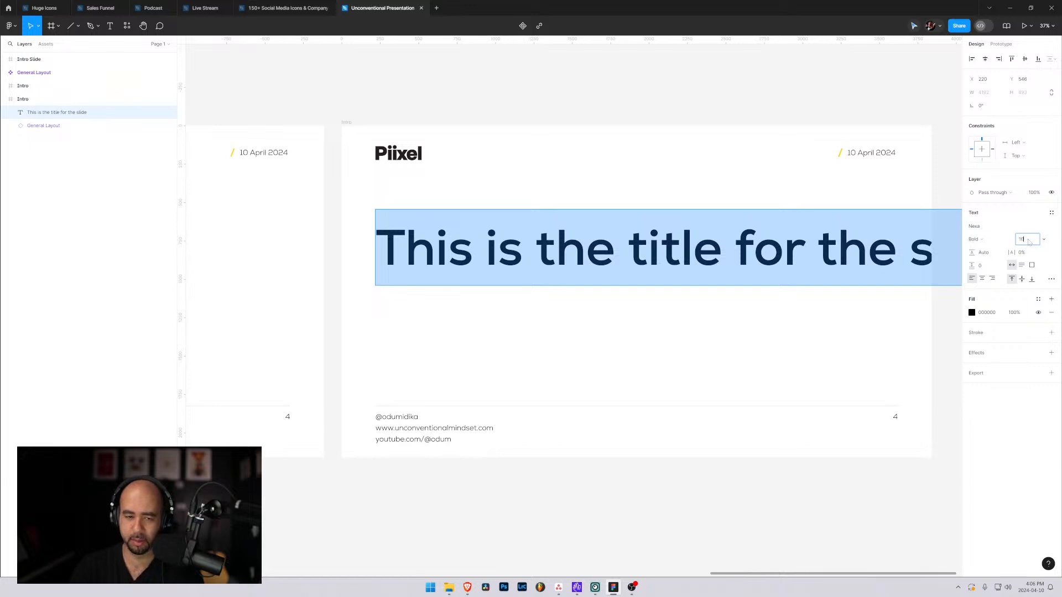
pyautogui.write('0')
pyautogui.press('Return')
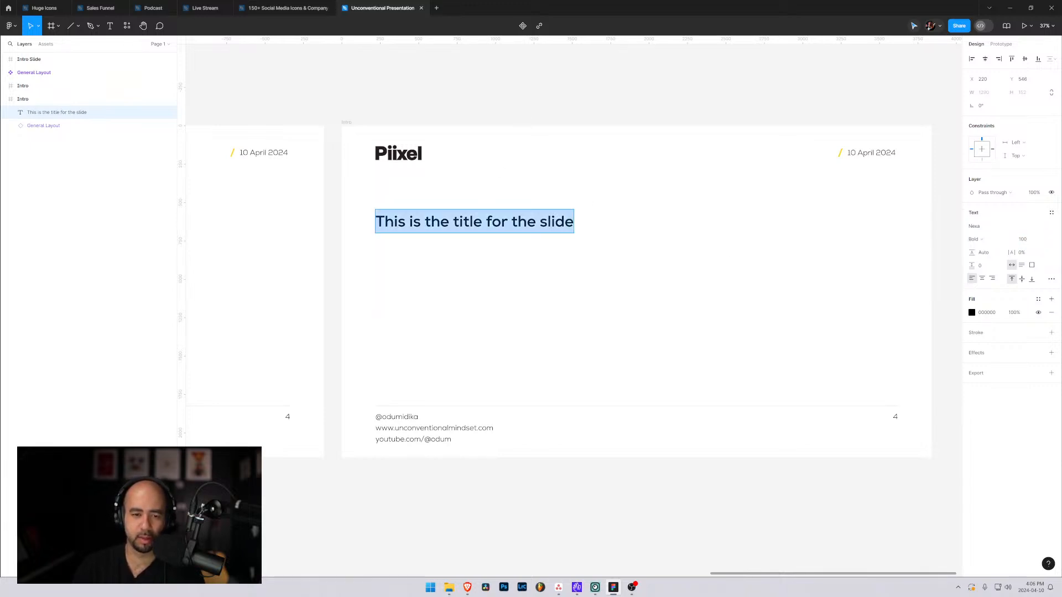
pyautogui.press('Escape')
pyautogui.moveTo(509, 224); pyautogui.dragTo(507, 213)
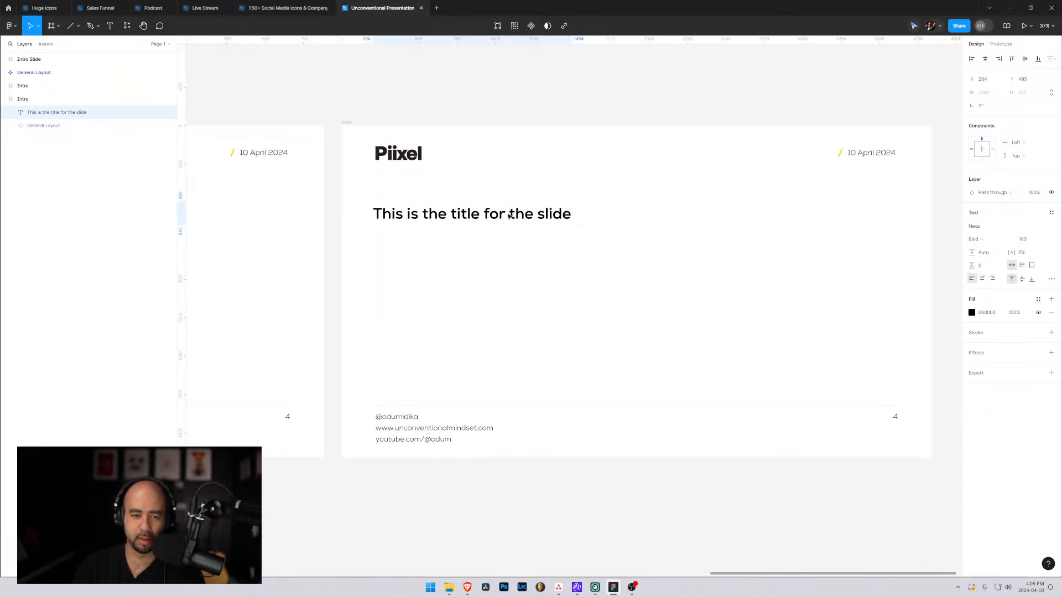
# Set the title's weight to Light and keep Nexa as its font.
pyautogui.click(1011, 240)
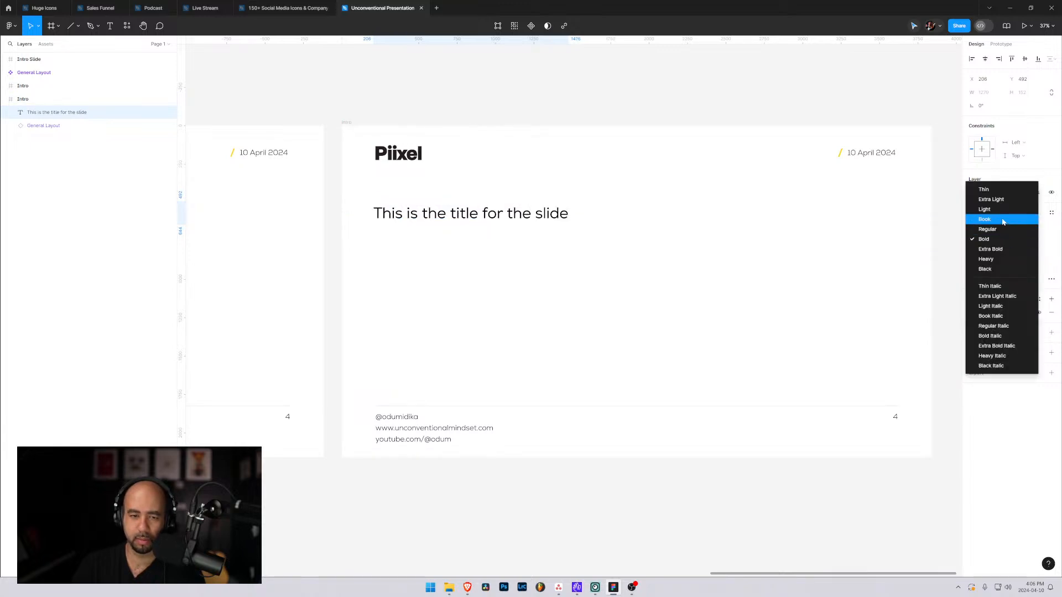
pyautogui.click(1001, 212)
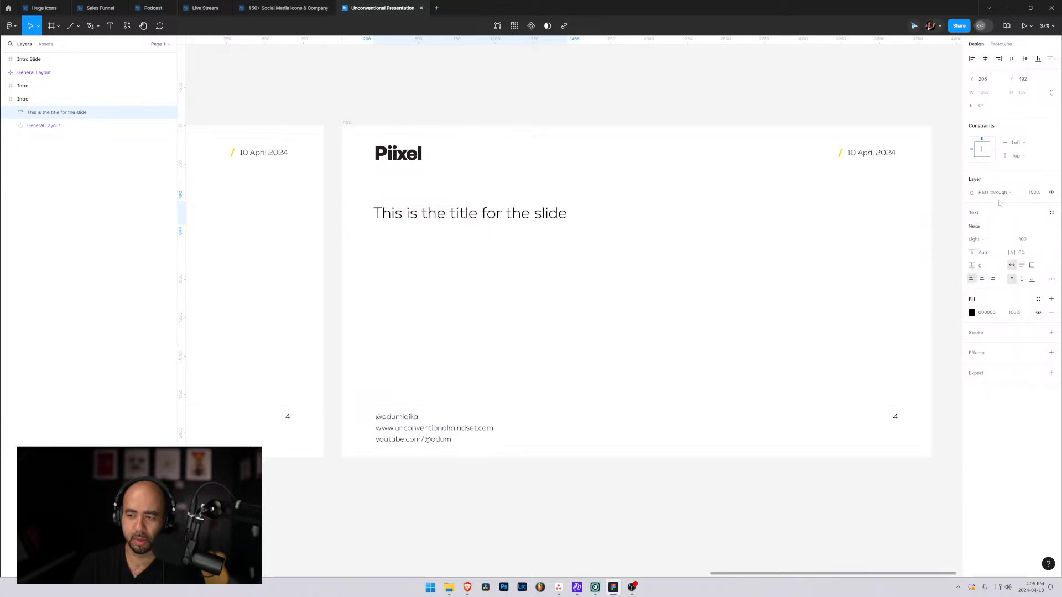
pyautogui.click(986, 228)
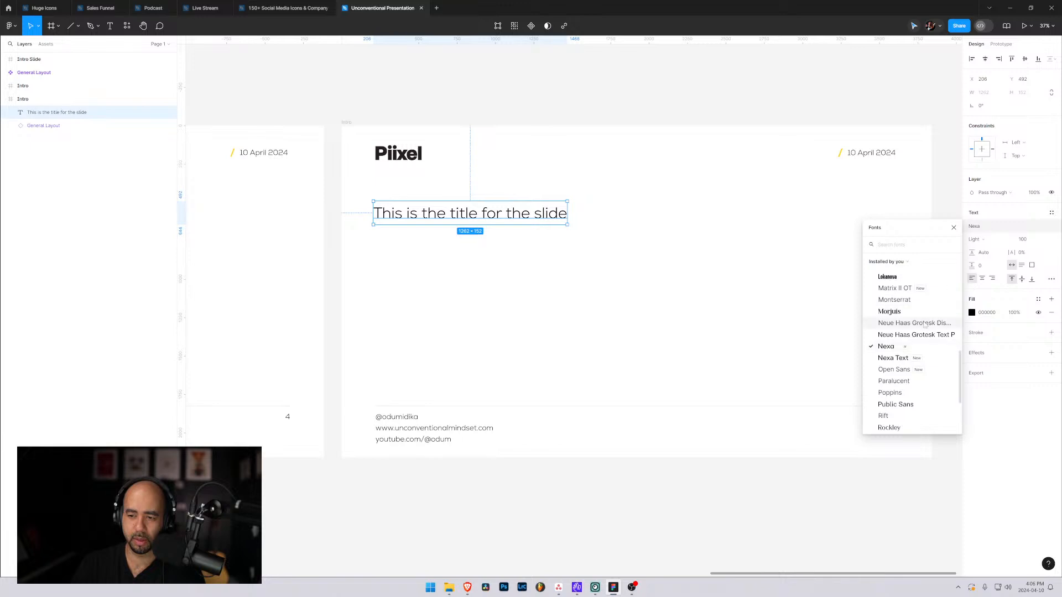
pyautogui.click(888, 347)
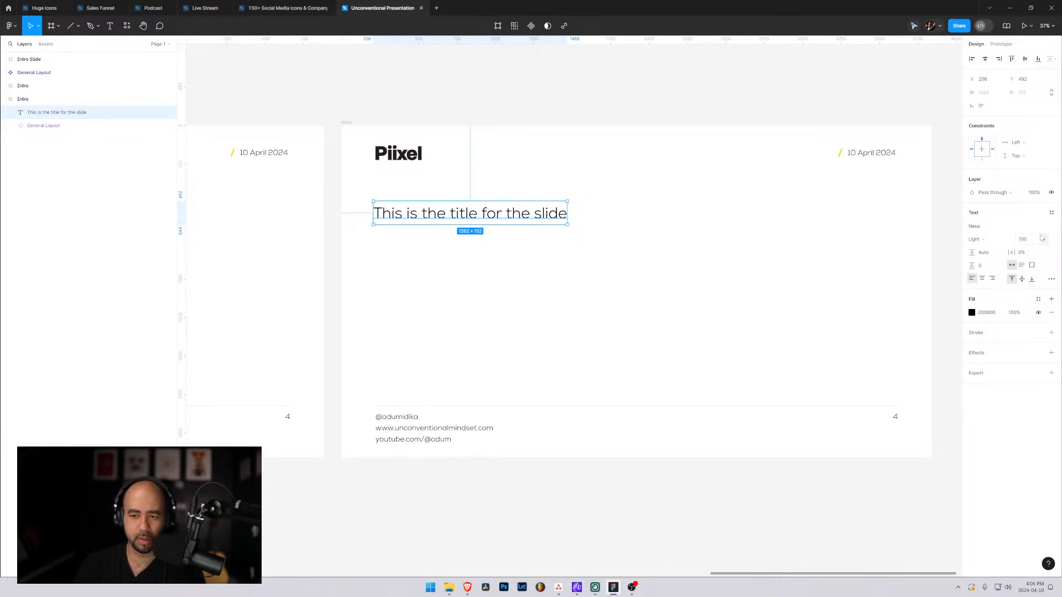
# Set the title's font size to 120 and move it under the logo to X 220, Y 451.
pyautogui.click(1030, 244)
pyautogui.write('1')
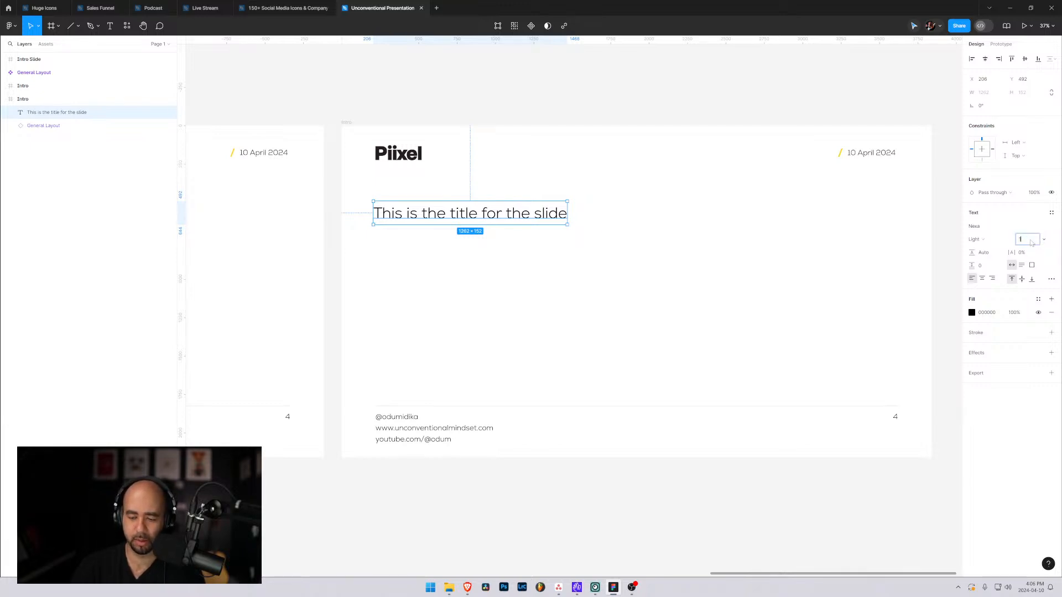
pyautogui.write('2330')
pyautogui.press('Return')
pyautogui.click(647, 251)
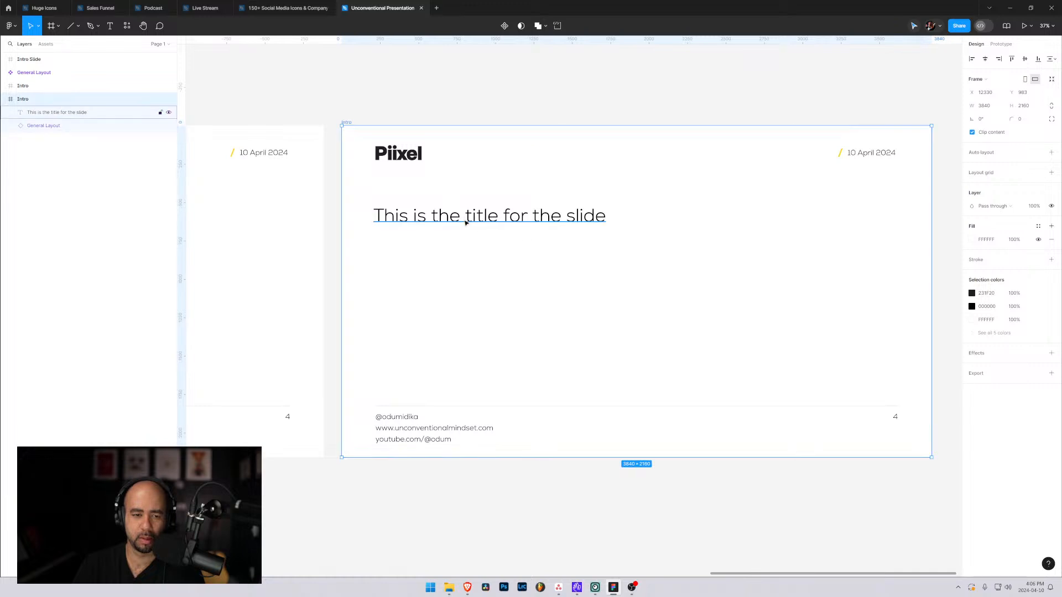
pyautogui.moveTo(465, 221); pyautogui.dragTo(446, 214)
# Try font size 200 on the slide title.
pyautogui.click(1030, 240)
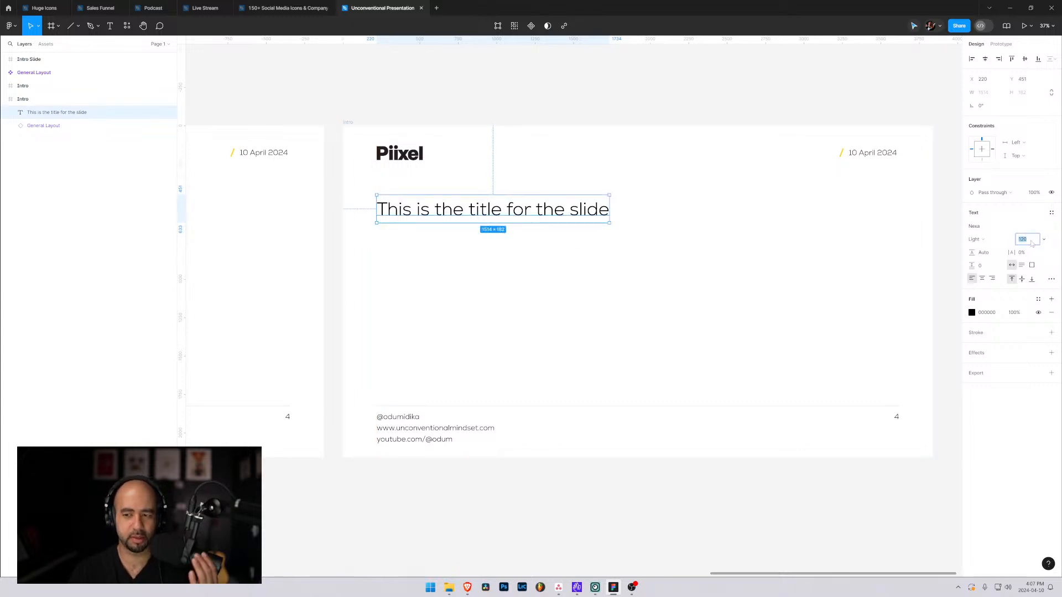
pyautogui.write('200')
pyautogui.press('Return')
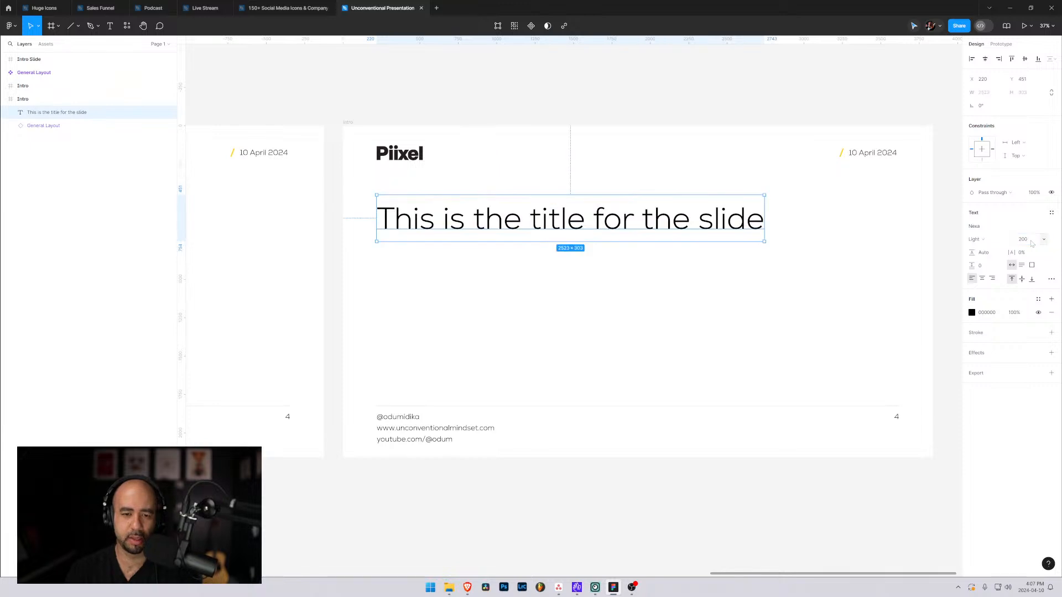
# Set the slide title's font size to 150 and deselect the title.
pyautogui.click(1026, 241)
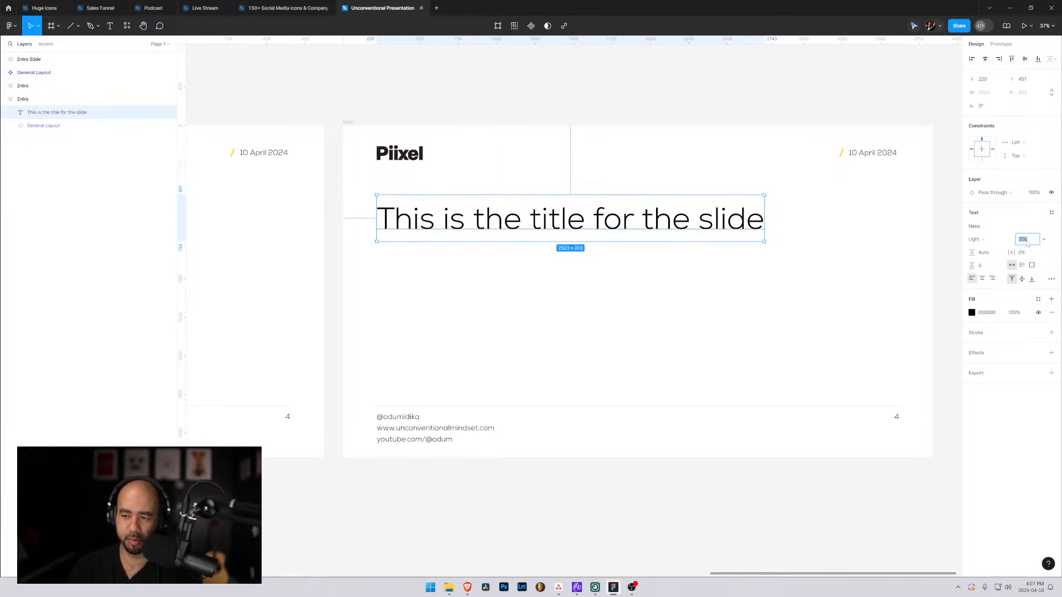
pyautogui.press('Return')
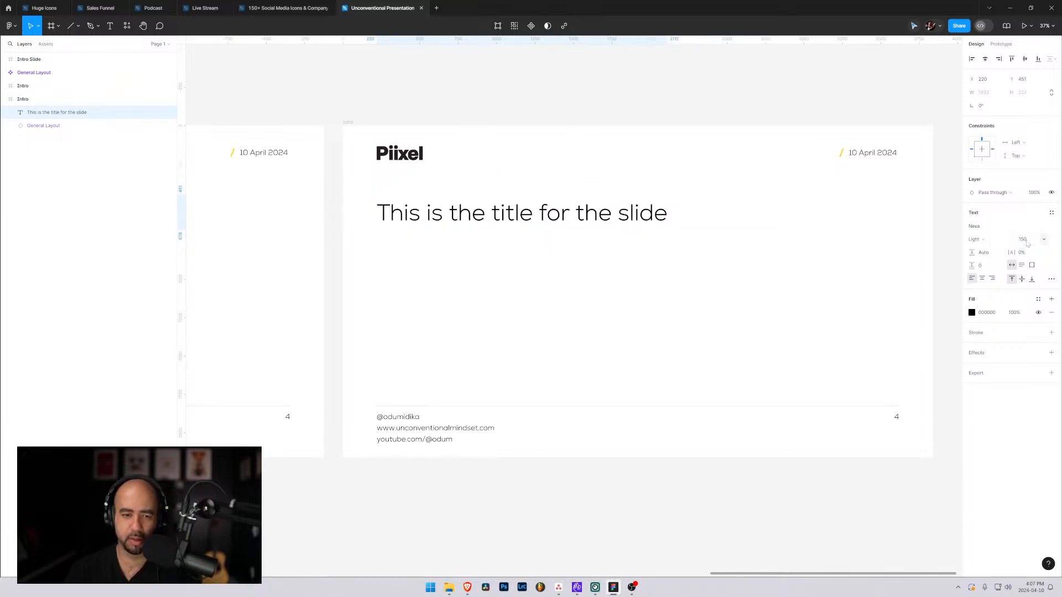
pyautogui.click(433, 255)
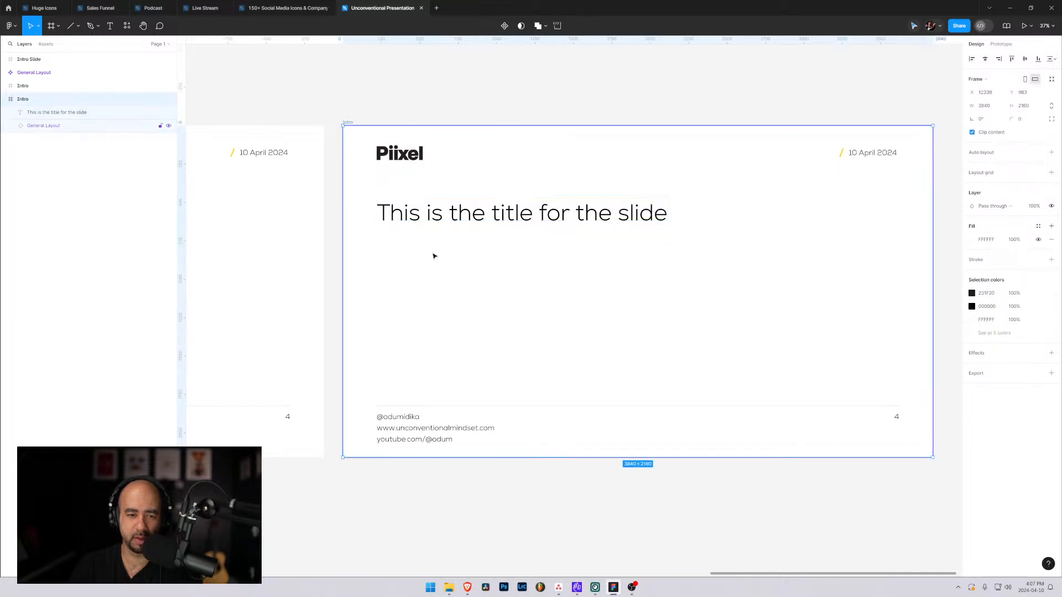
pyautogui.click(427, 218)
pyautogui.click(408, 297)
# Add a numbered list text below the title with the first item "Learning how to video edit".
pyautogui.press('t')
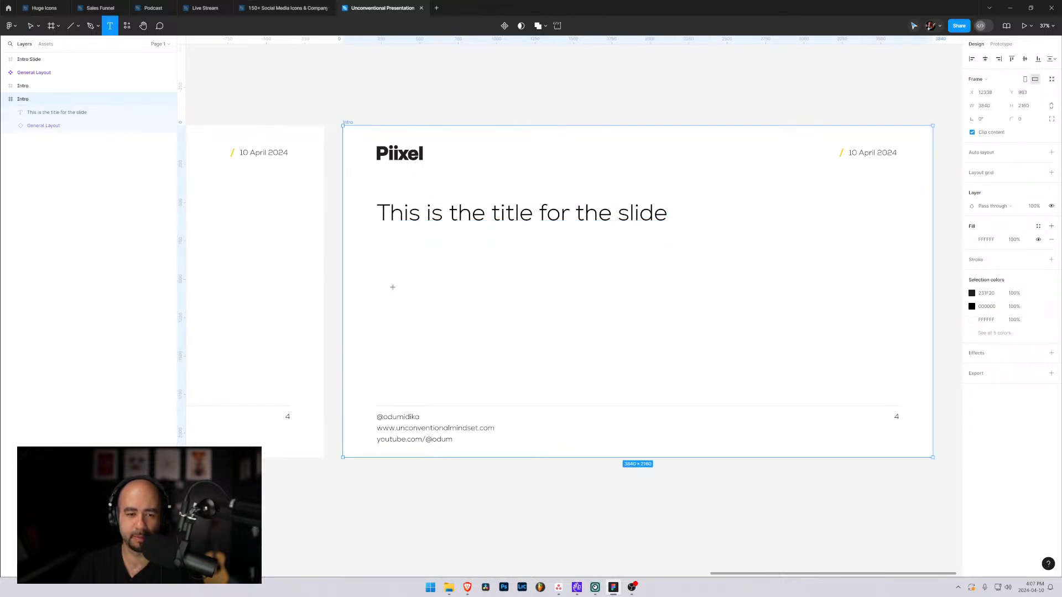
pyautogui.click(385, 268)
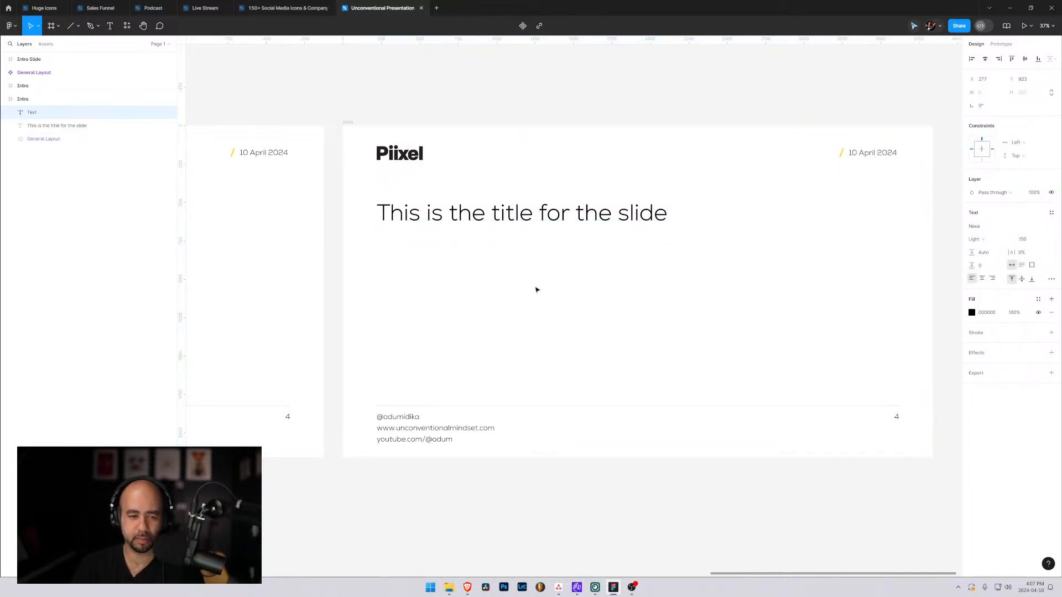
pyautogui.write('1.')
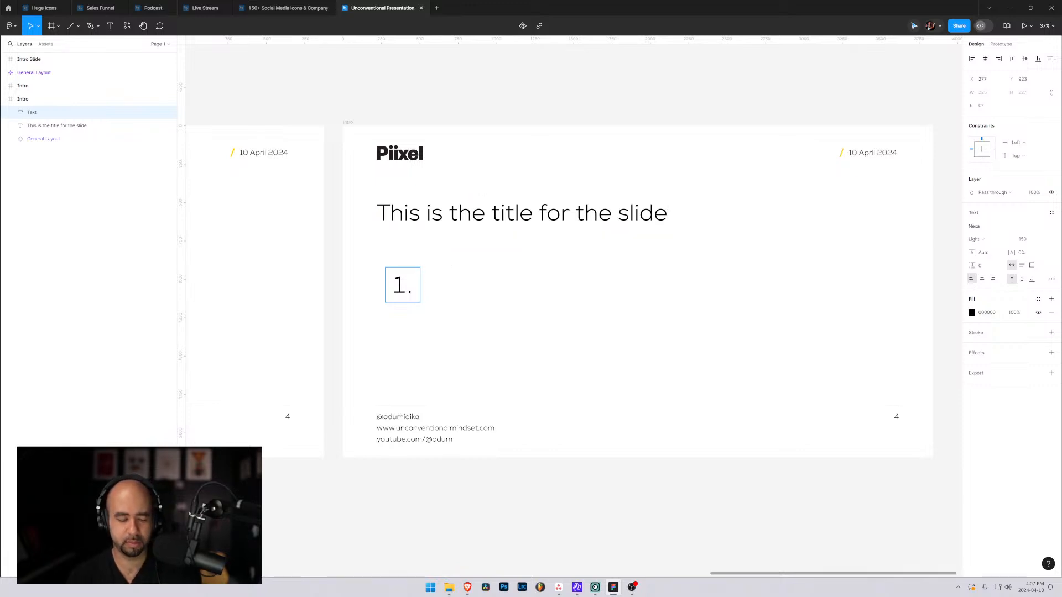
pyautogui.write('Learning ')
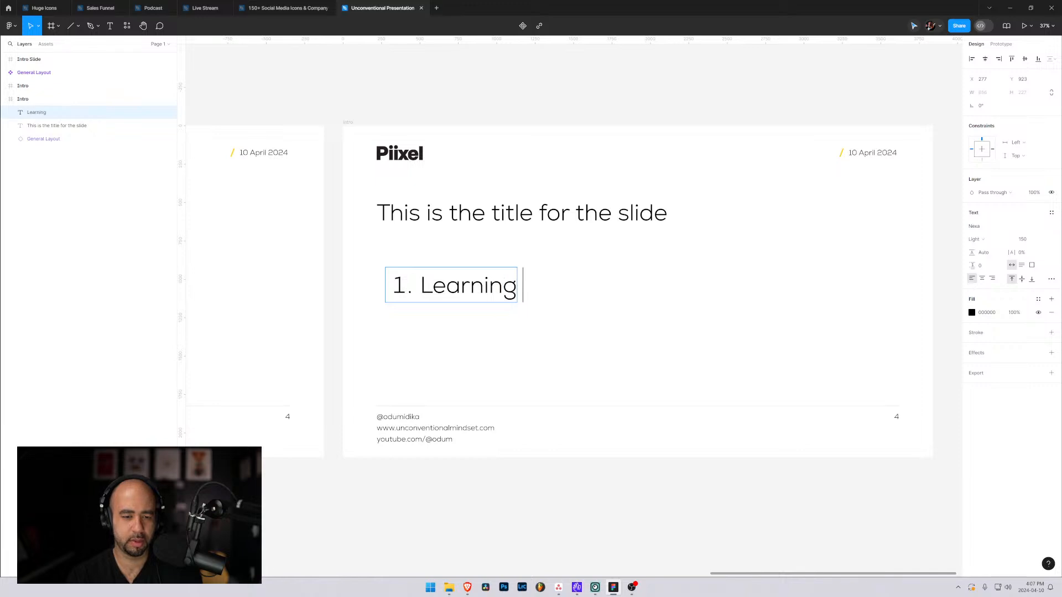
pyautogui.write('how to video edit')
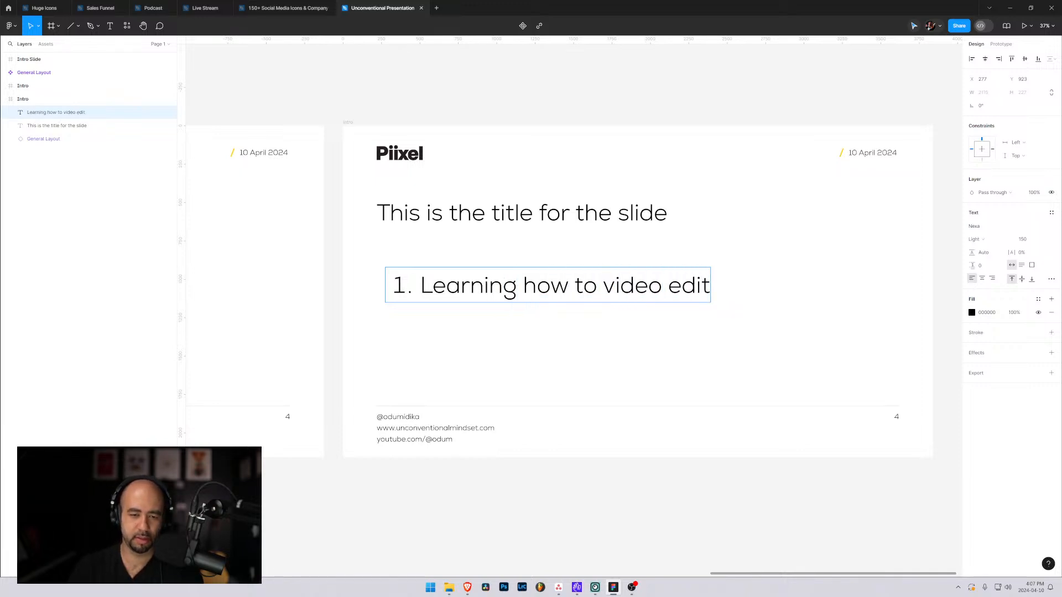
pyautogui.press('Escape')
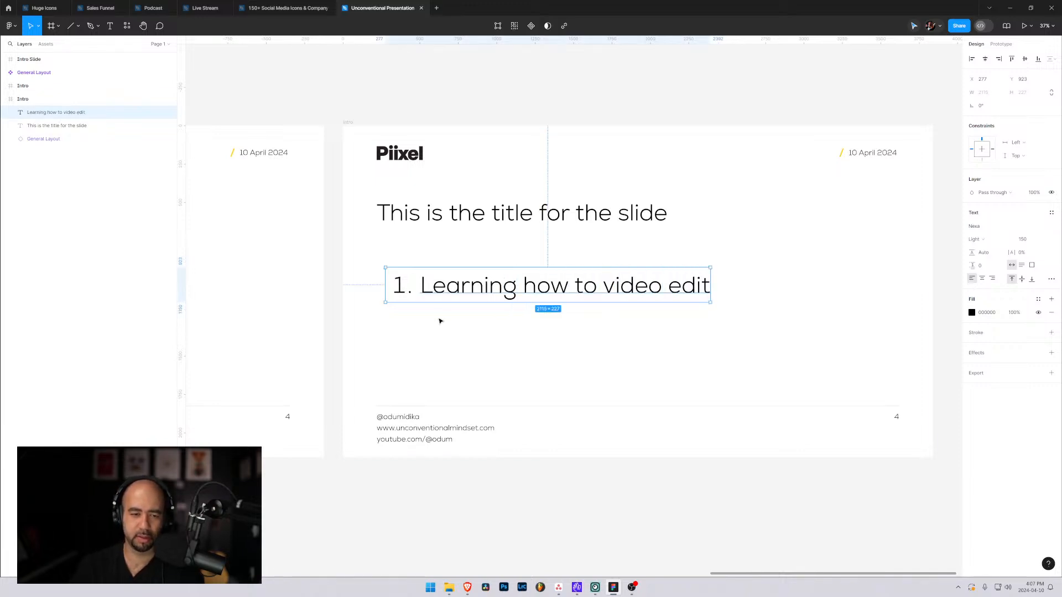
# Reorder the list's layer beneath the title's layer and align the list with the title at X 220.
pyautogui.moveTo(55, 112); pyautogui.dragTo(55, 131)
pyautogui.moveTo(472, 279); pyautogui.dragTo(462, 269)
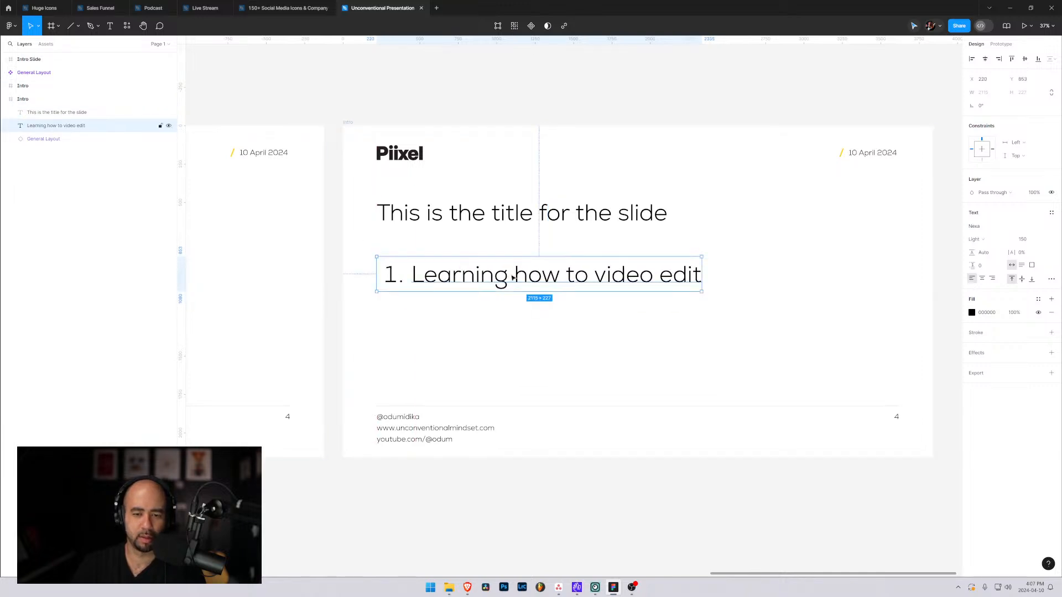
# Set the numbered list's font size to 75 and move it down to Y 904.
pyautogui.click(1034, 241)
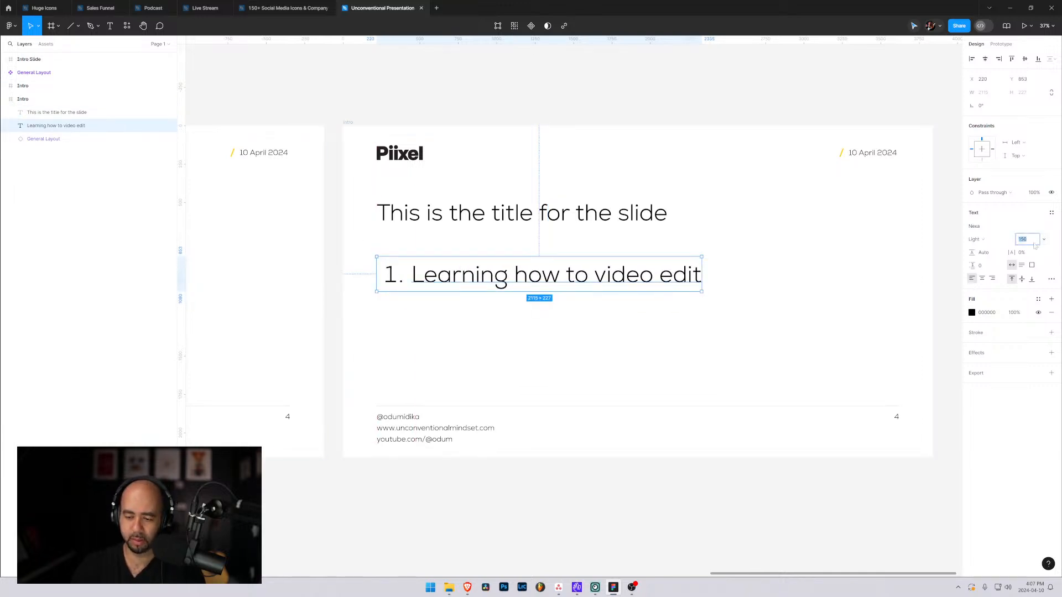
pyautogui.write('75')
pyautogui.press('Return')
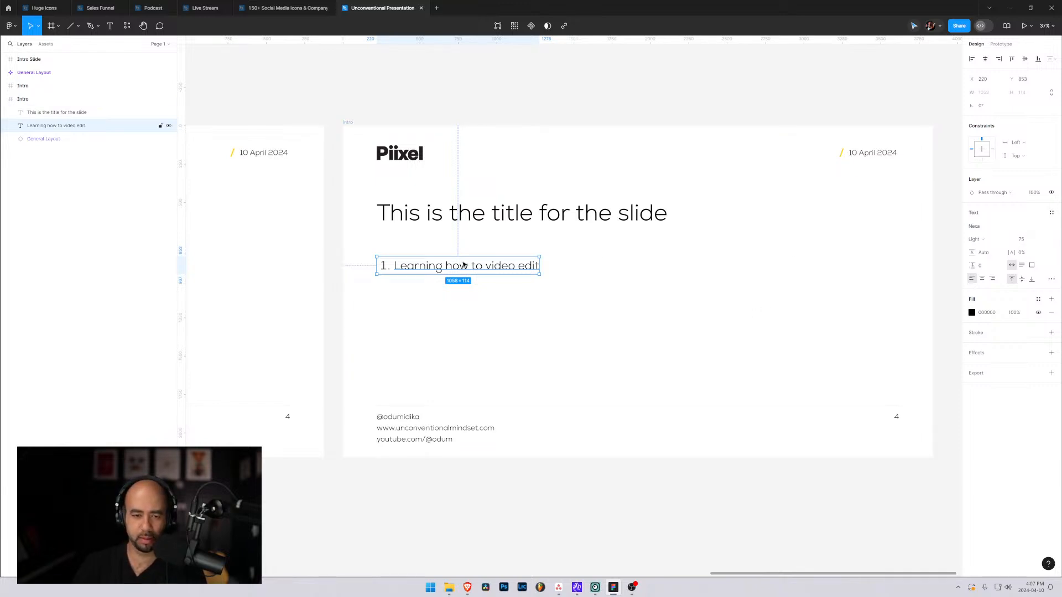
pyautogui.moveTo(463, 265); pyautogui.dragTo(462, 276)
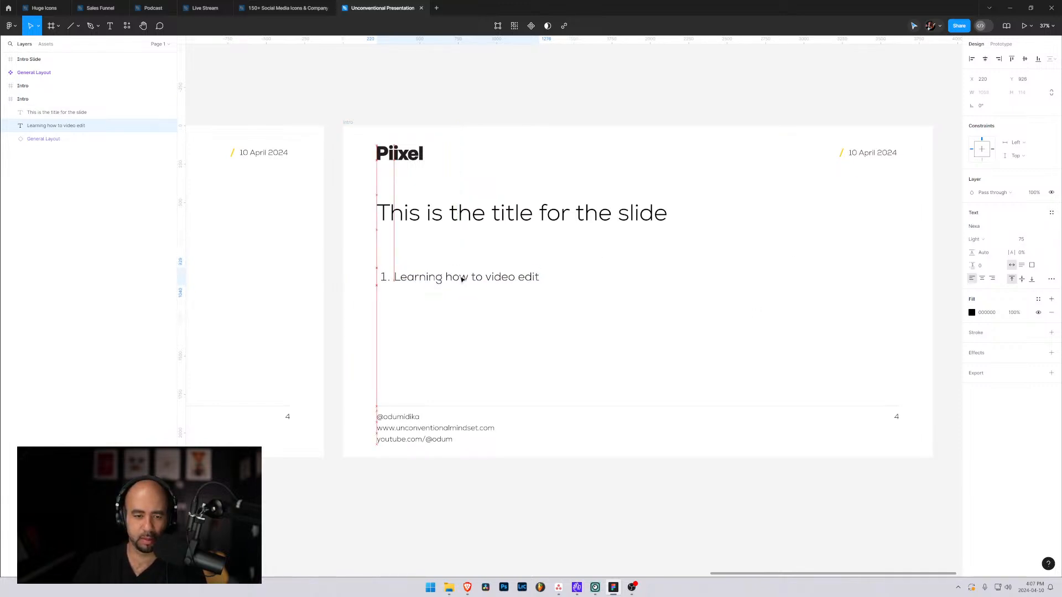
# Add a second item to the numbered list reading "Building templates is fun & exciting".
pyautogui.doubleClick(462, 275)
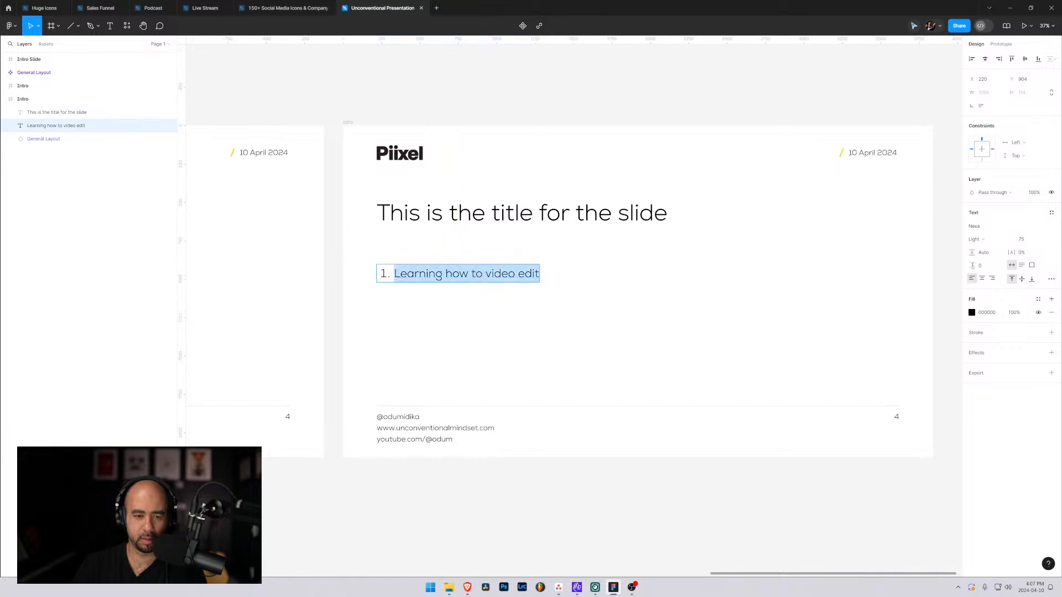
pyautogui.click(537, 274)
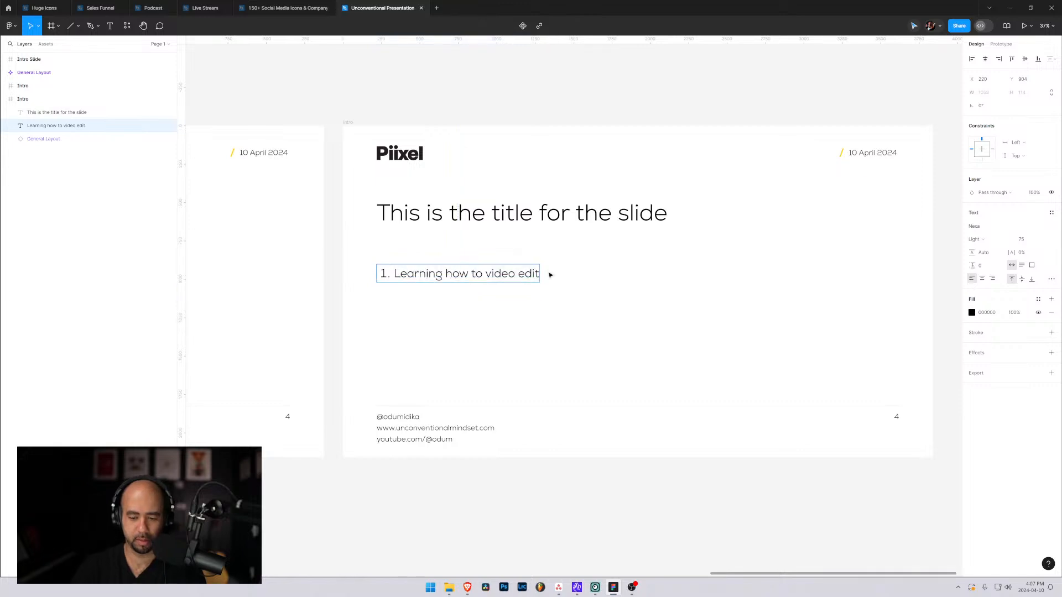
pyautogui.press('Return')
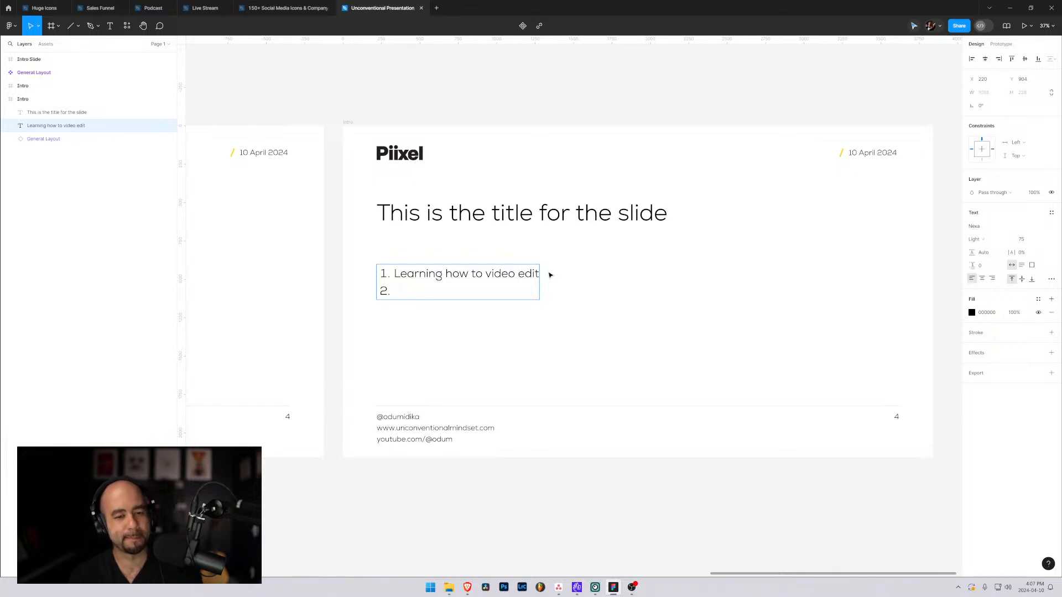
pyautogui.write('Building')
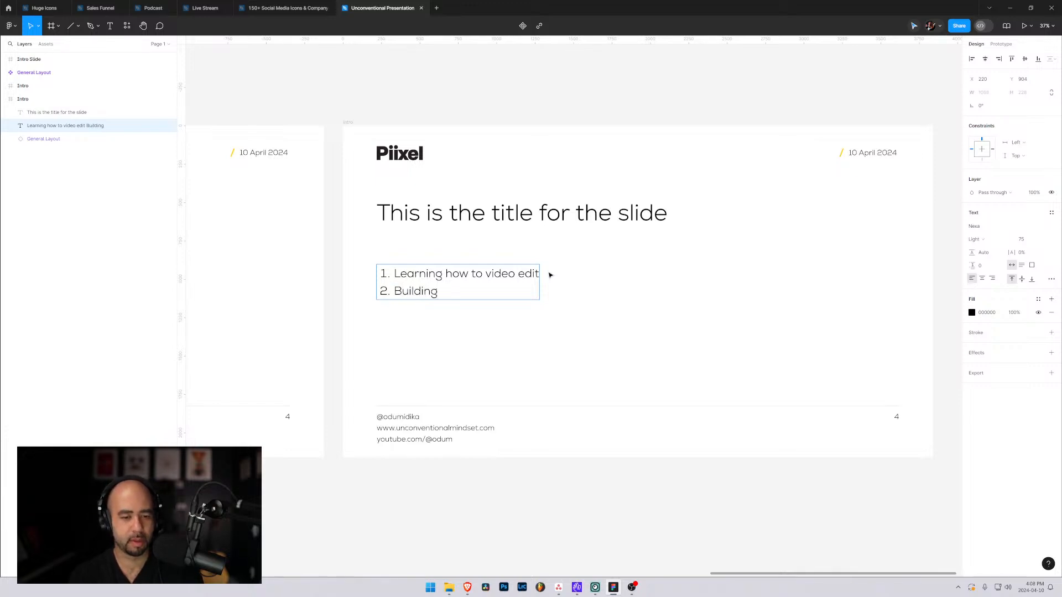
pyautogui.write(' templa')
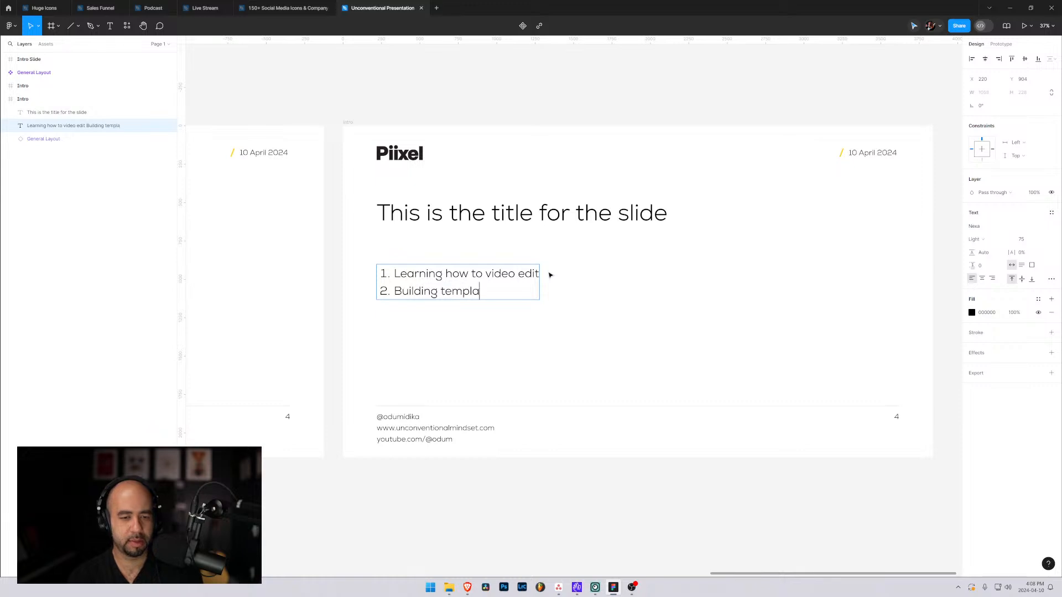
pyautogui.write('tes is fun and')
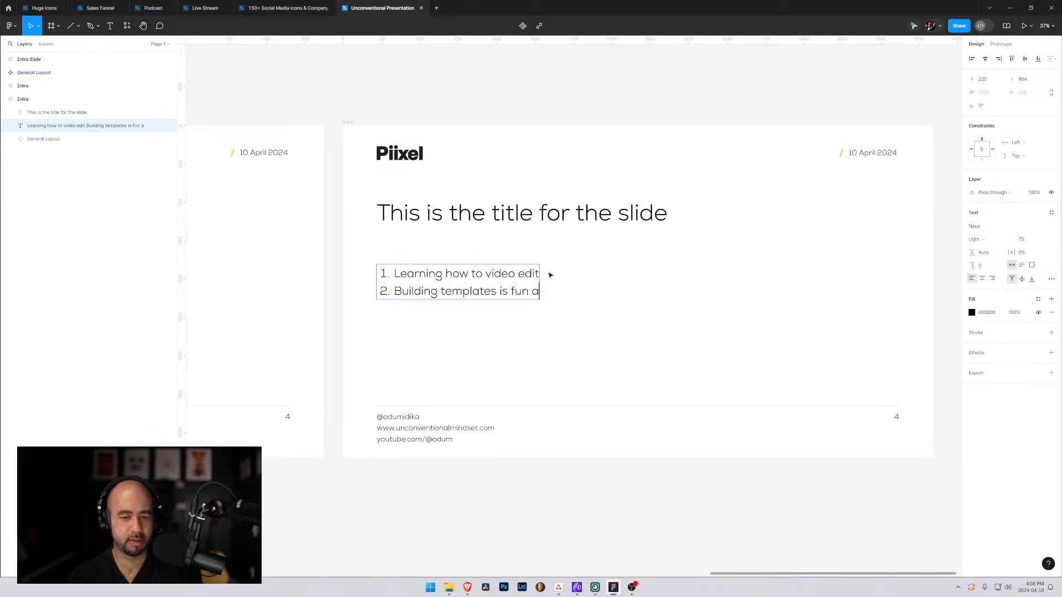
pyautogui.press('BackSpace')
pyautogui.press('BackSpace')
pyautogui.press('BackSpace')
pyautogui.write('& exciting')
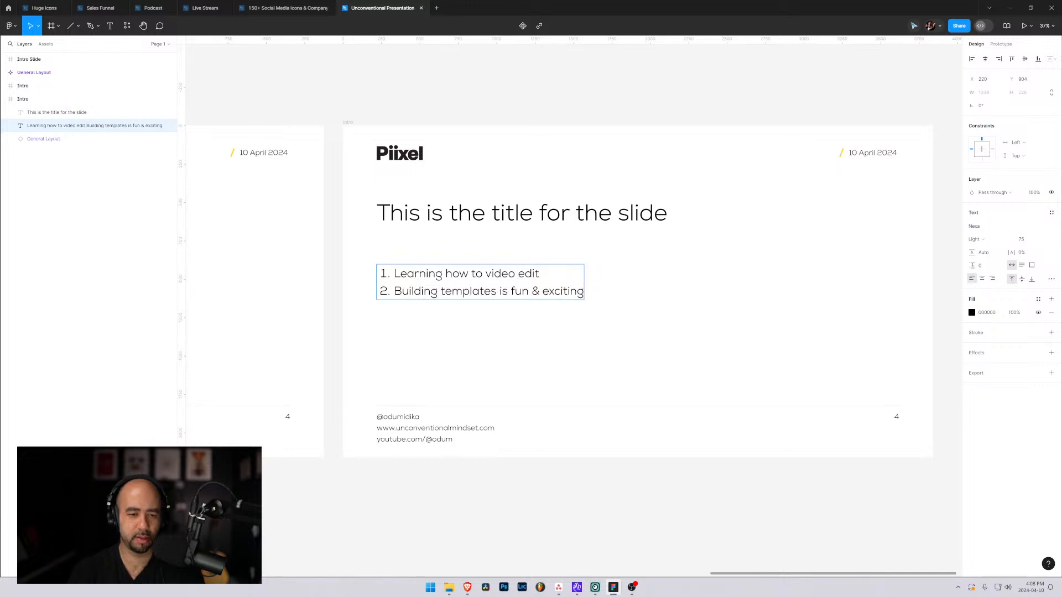
# Add a third list item reading "Getting to know Figma is very rewarding" and finish editing the text.
pyautogui.press('Return')
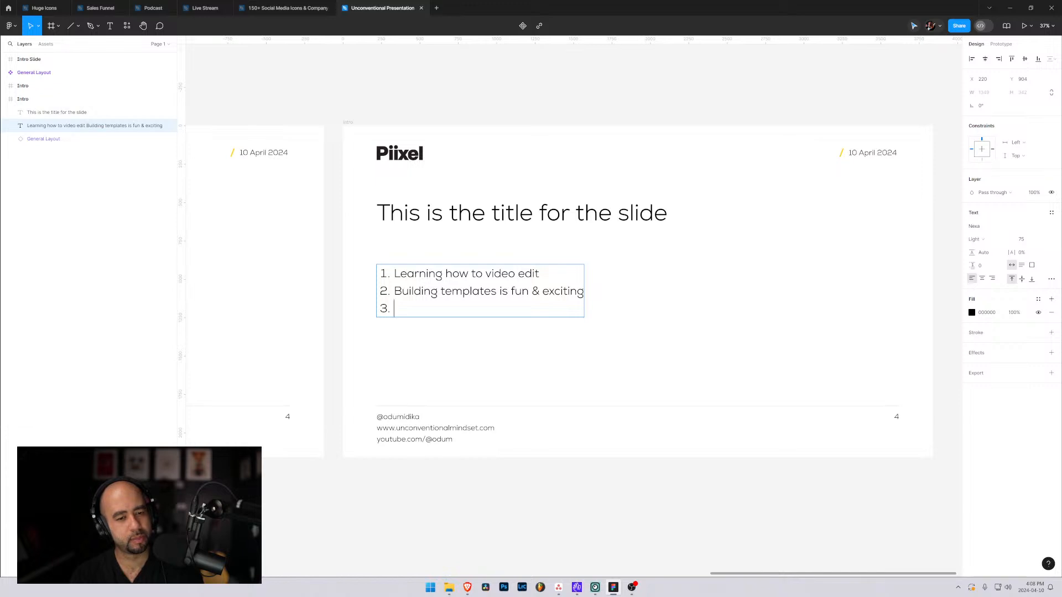
pyautogui.write('Getting ')
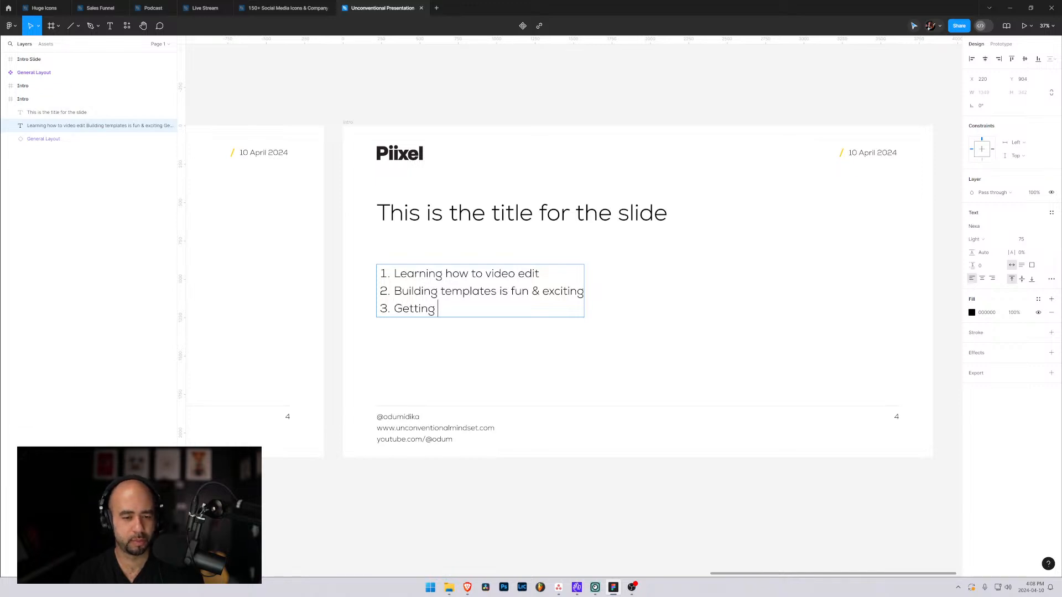
pyautogui.write('to know Figma')
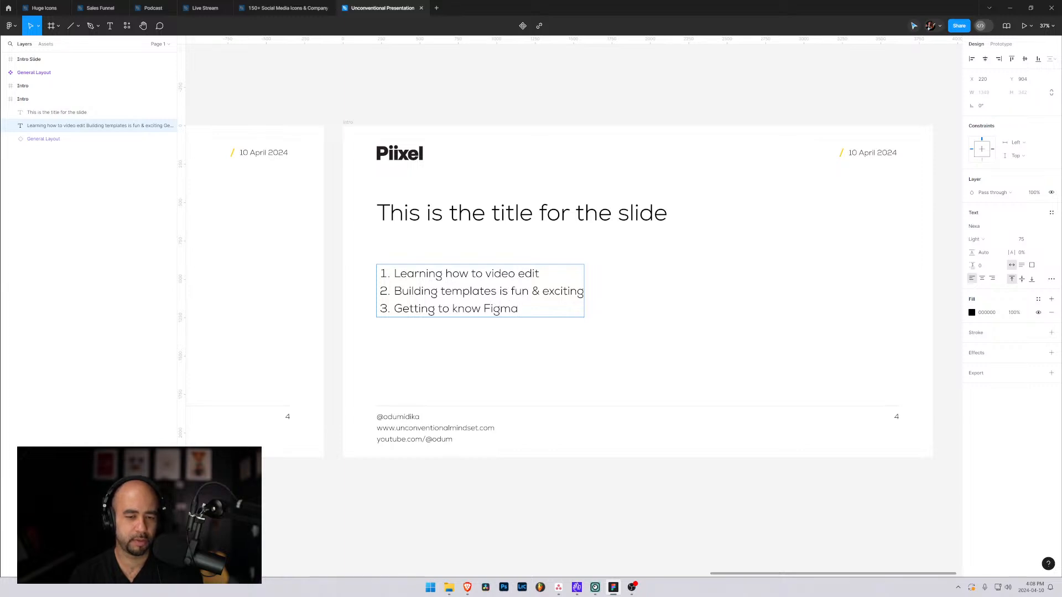
pyautogui.write(' i')
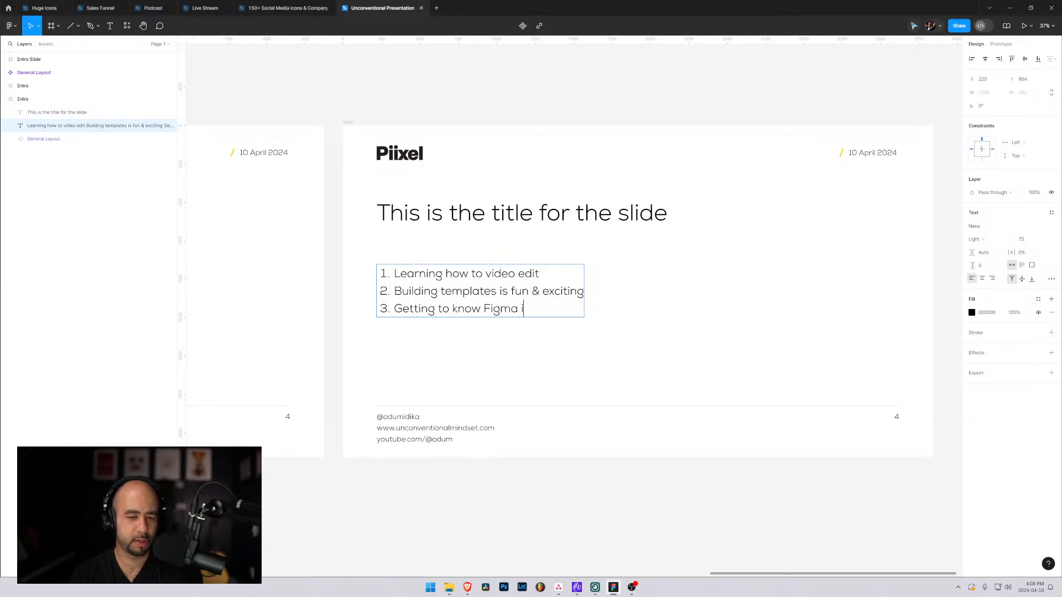
pyautogui.write('s ver')
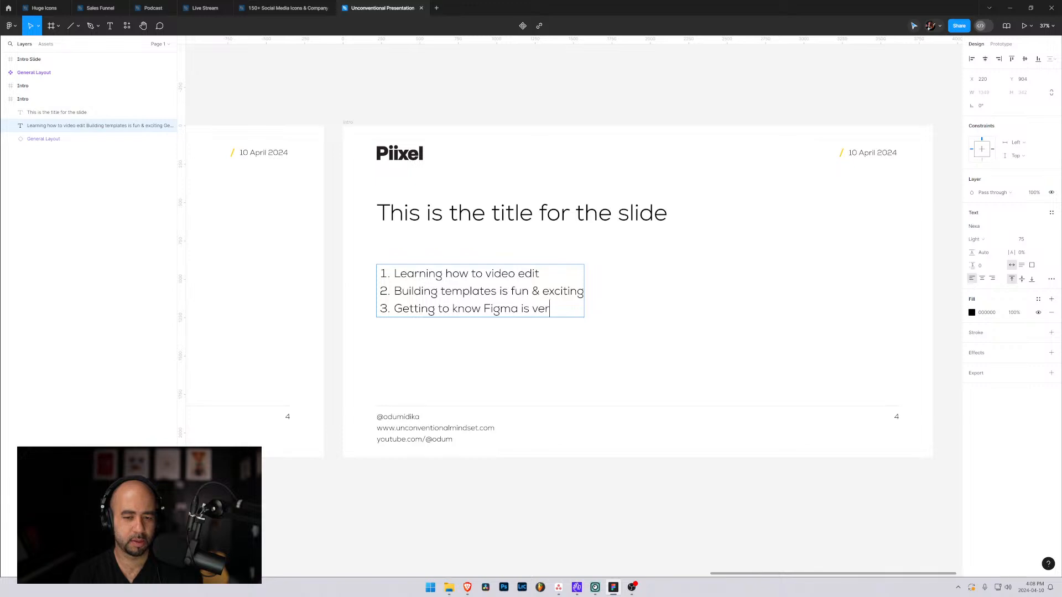
pyautogui.write('y rewa')
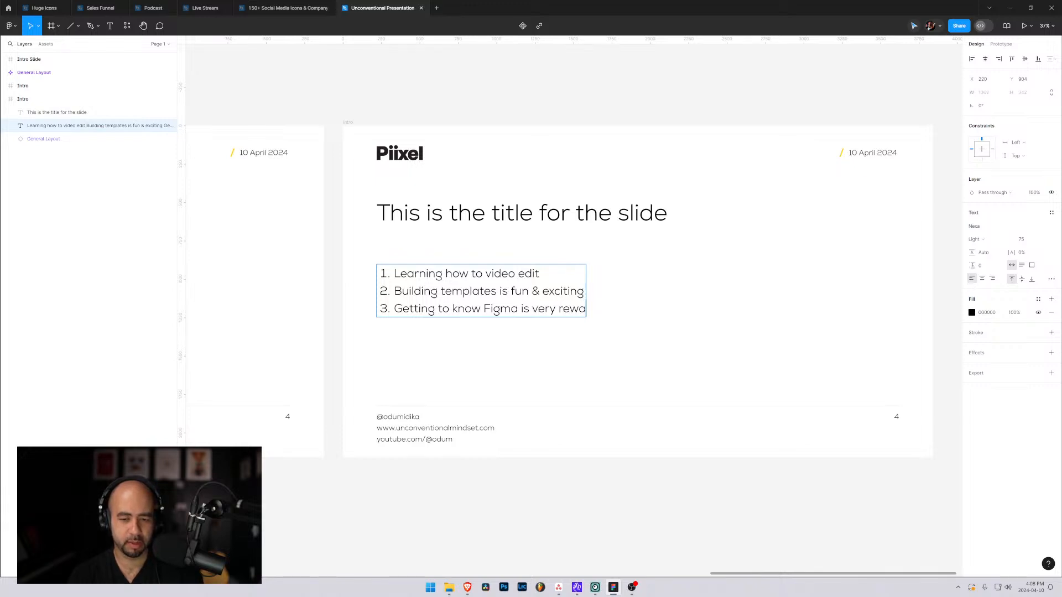
pyautogui.write('rding')
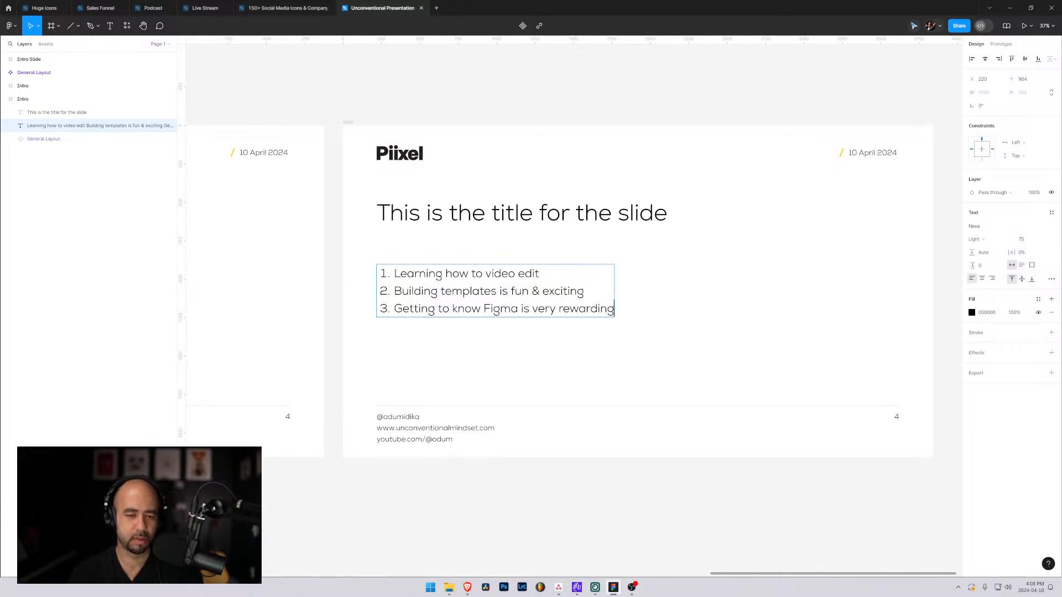
pyautogui.press('Escape')
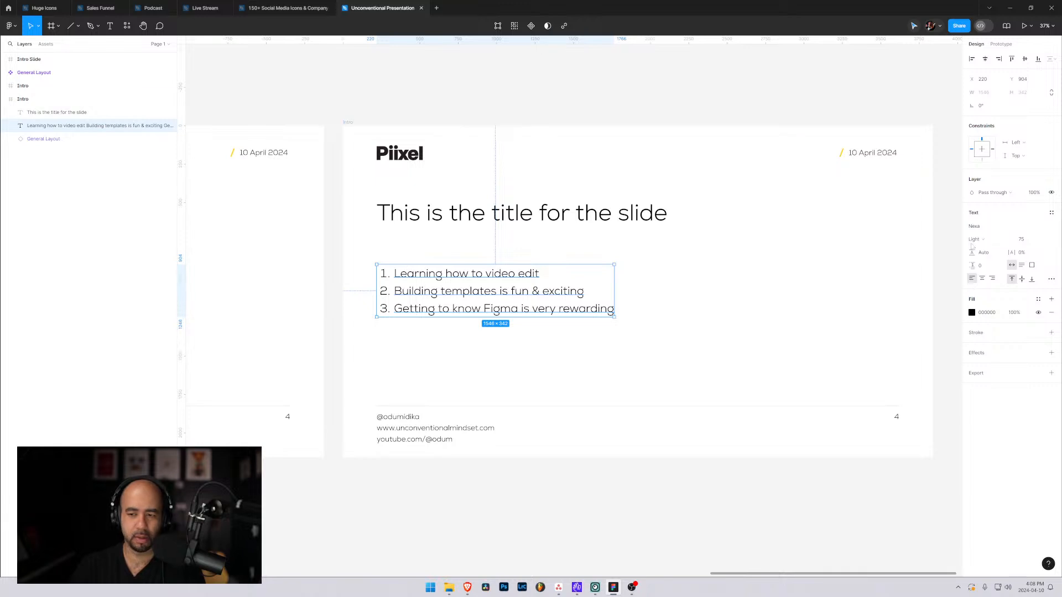
# Try a line height of 200 for the numbered list's text.
pyautogui.moveTo(971, 252); pyautogui.dragTo(913, 257)
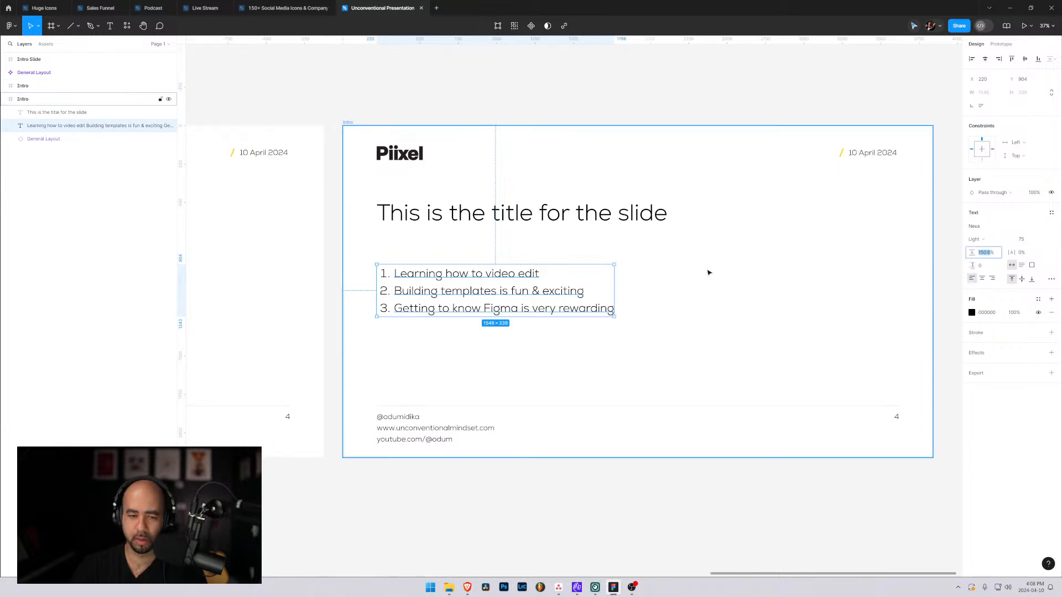
pyautogui.press('Return')
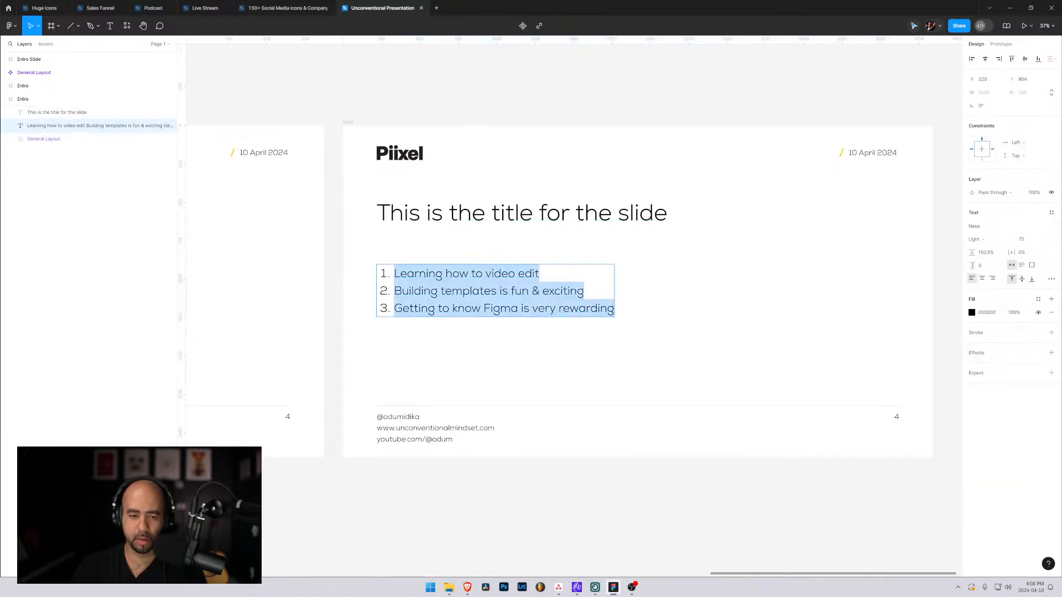
pyautogui.click(983, 254)
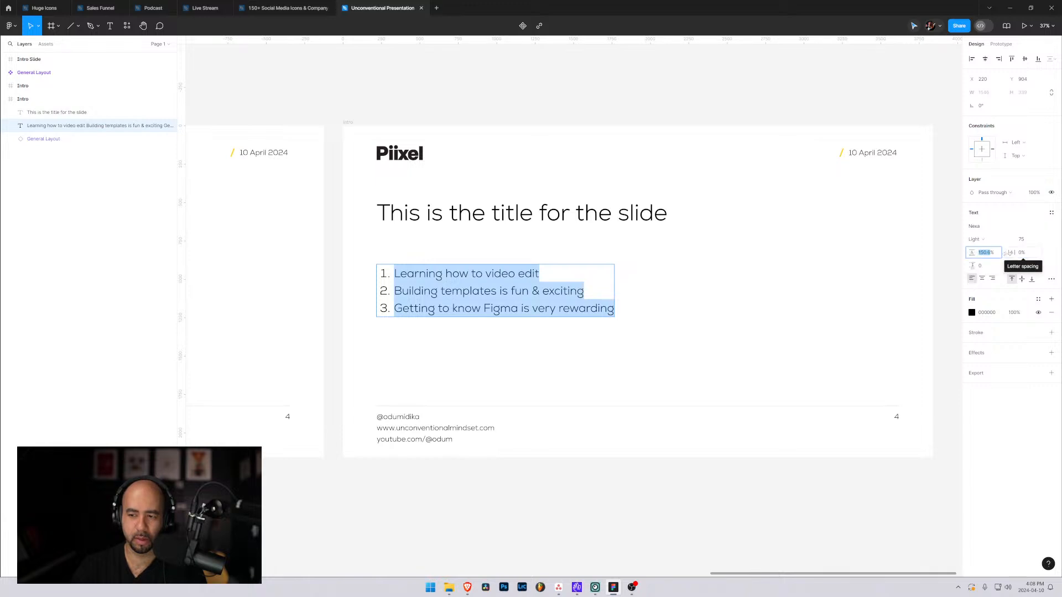
pyautogui.moveTo(972, 254); pyautogui.dragTo(915, 258)
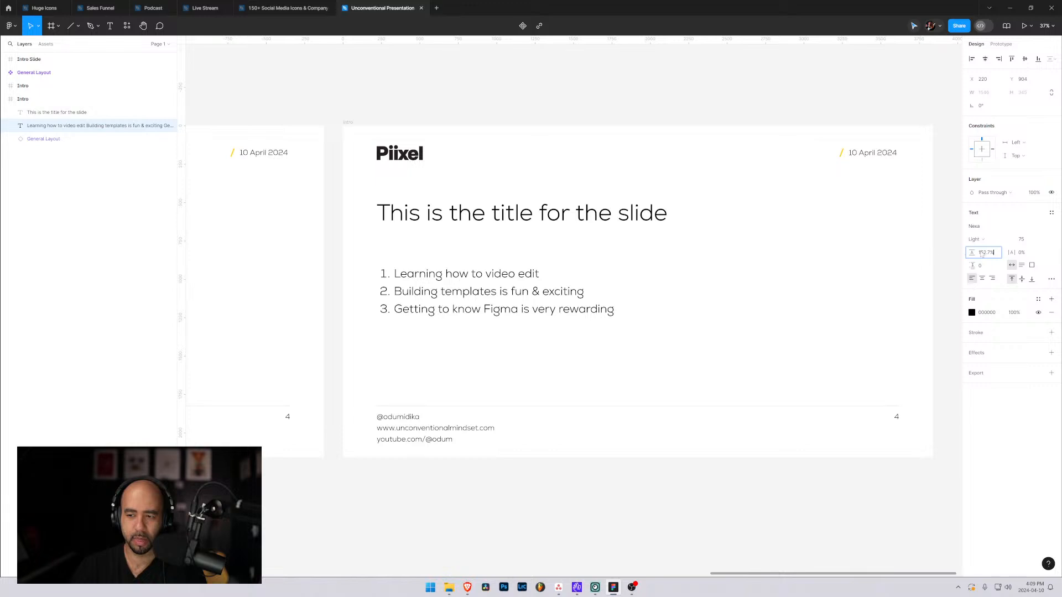
pyautogui.write('200')
pyautogui.press('Return')
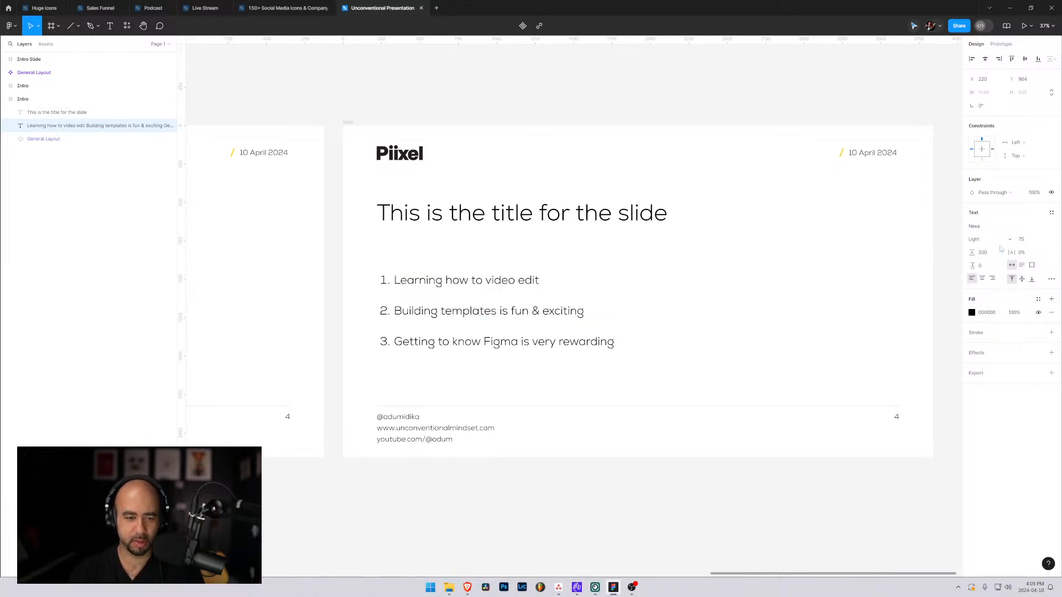
# Set the numbered list's line height to 200%, increase it to 230%, and finish editing the text.
pyautogui.click(985, 255)
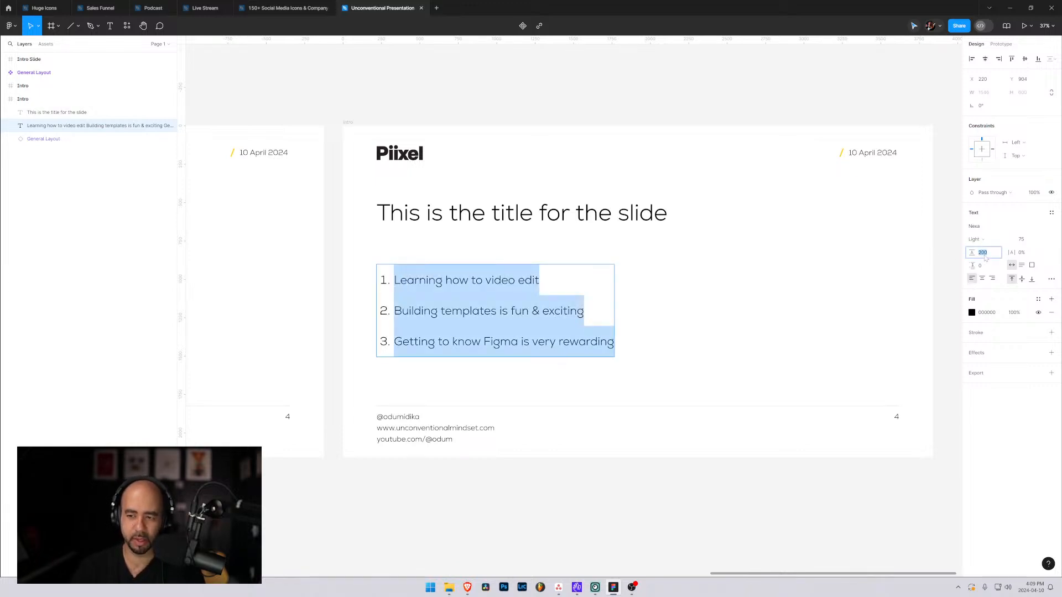
pyautogui.write('200%')
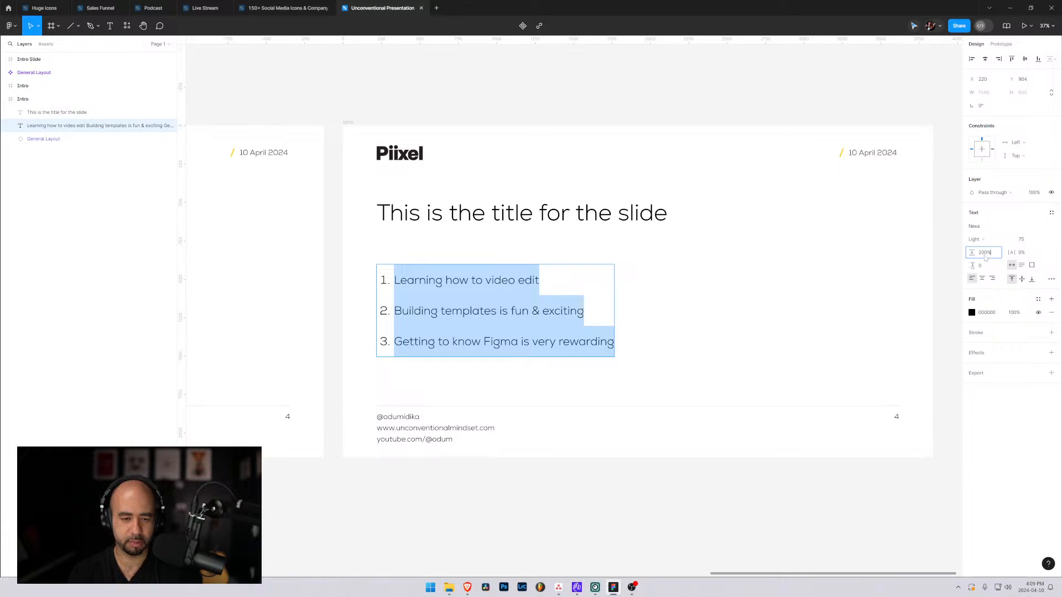
pyautogui.press('Return')
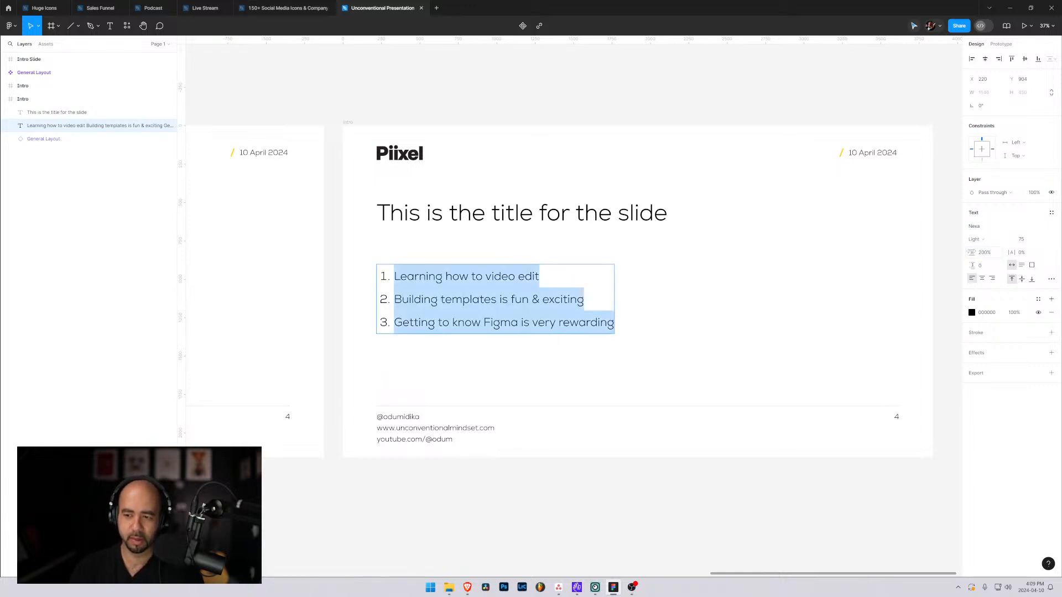
pyautogui.moveTo(971, 252)
pyautogui.mouseDown()
pyautogui.moveTo(980, 255)
pyautogui.moveTo(967, 266)
pyautogui.mouseUp()
pyautogui.press('Return')
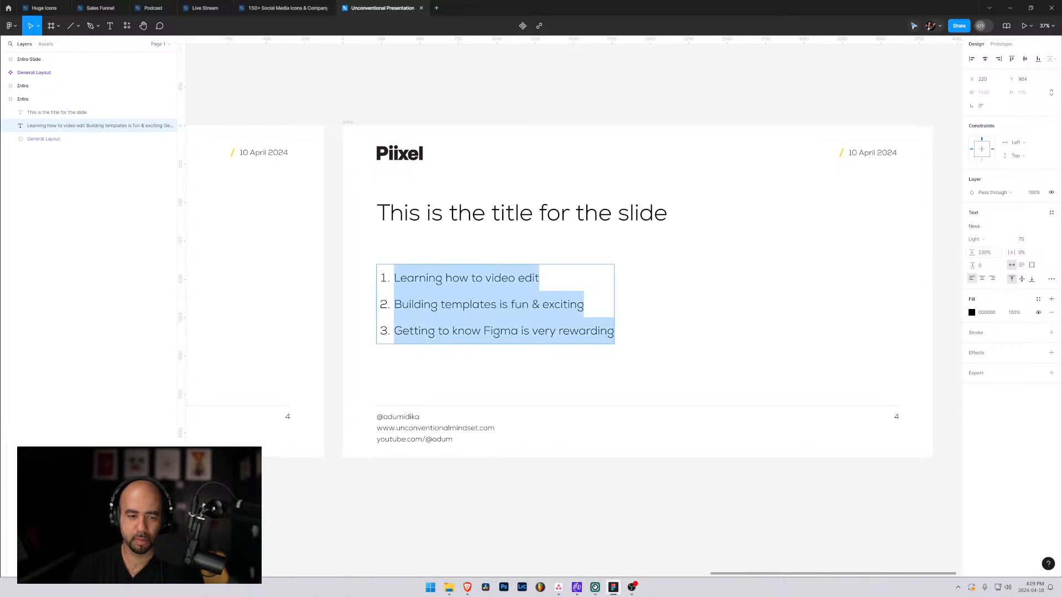
pyautogui.press('Escape')
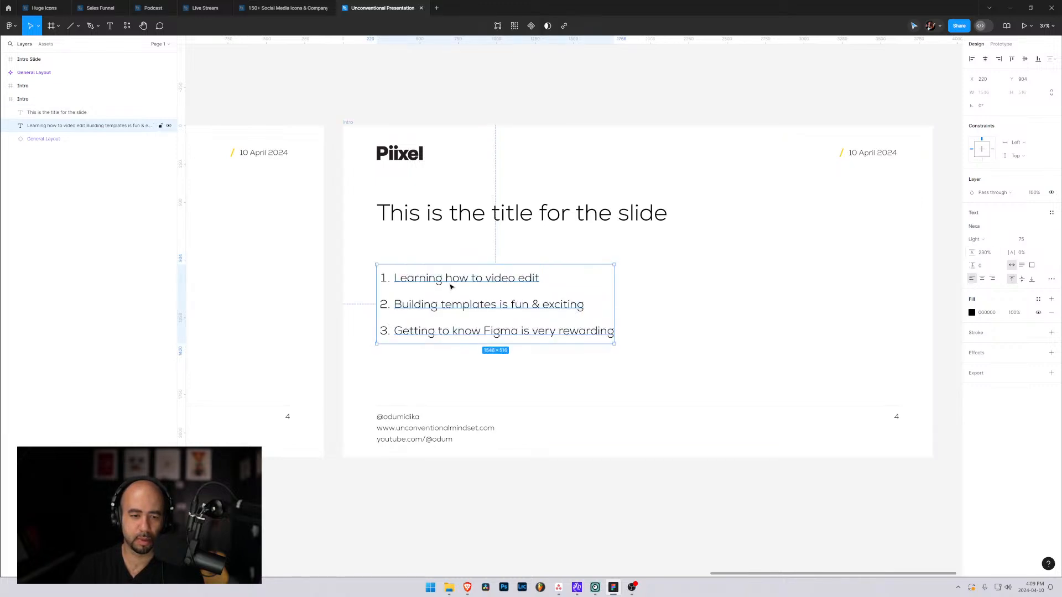
# Move the numbered list up slightly to Y 861, closer to the slide title.
pyautogui.moveTo(449, 281)
pyautogui.mouseDown()
pyautogui.moveTo(474, 275)
pyautogui.moveTo(455, 287)
pyautogui.moveTo(450, 275)
pyautogui.mouseUp()
pyautogui.click(631, 271)
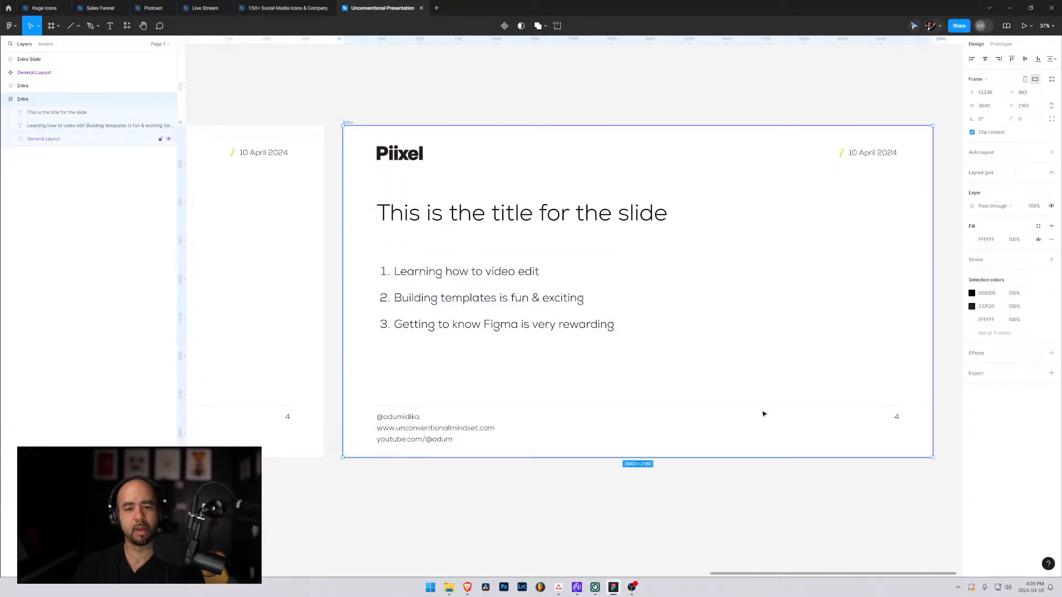
pyautogui.click(748, 403)
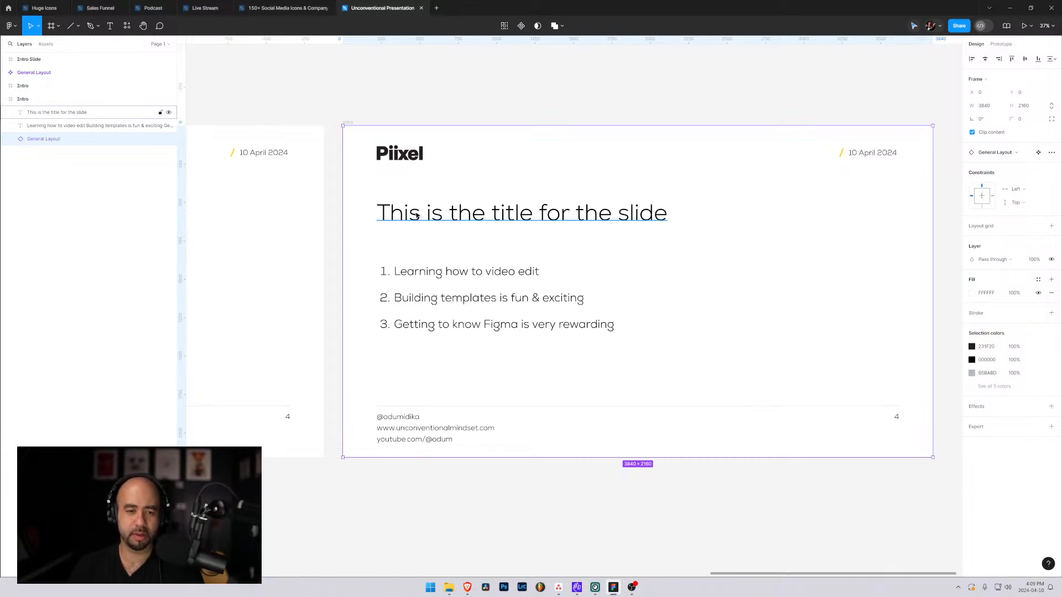
# Add a "/" text in the empty area beside the list and colour it with the document's yellow, FFD600.
pyautogui.press('t')
pyautogui.click(708, 273)
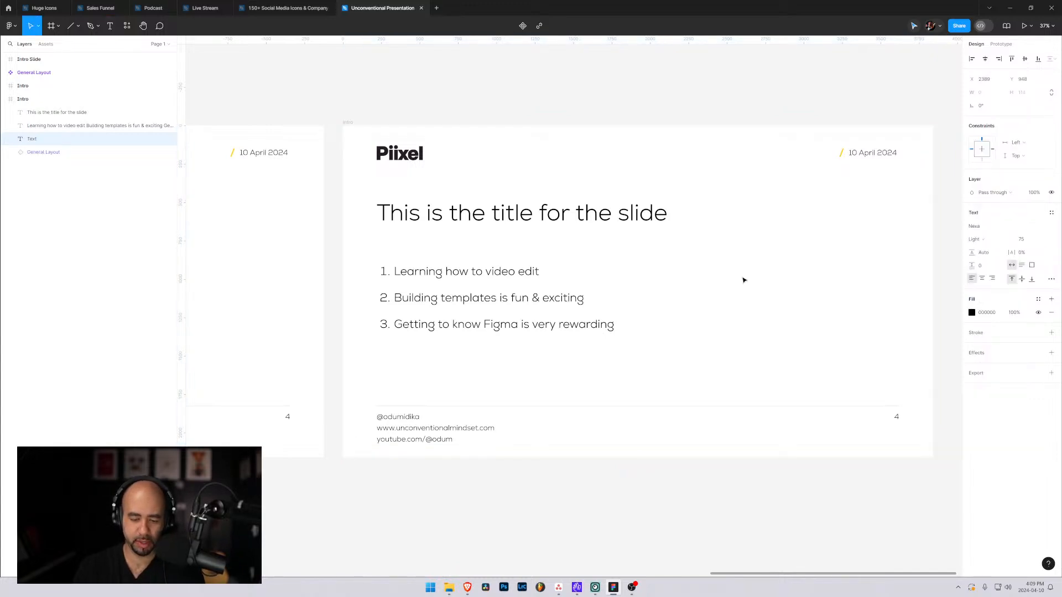
pyautogui.write('//')
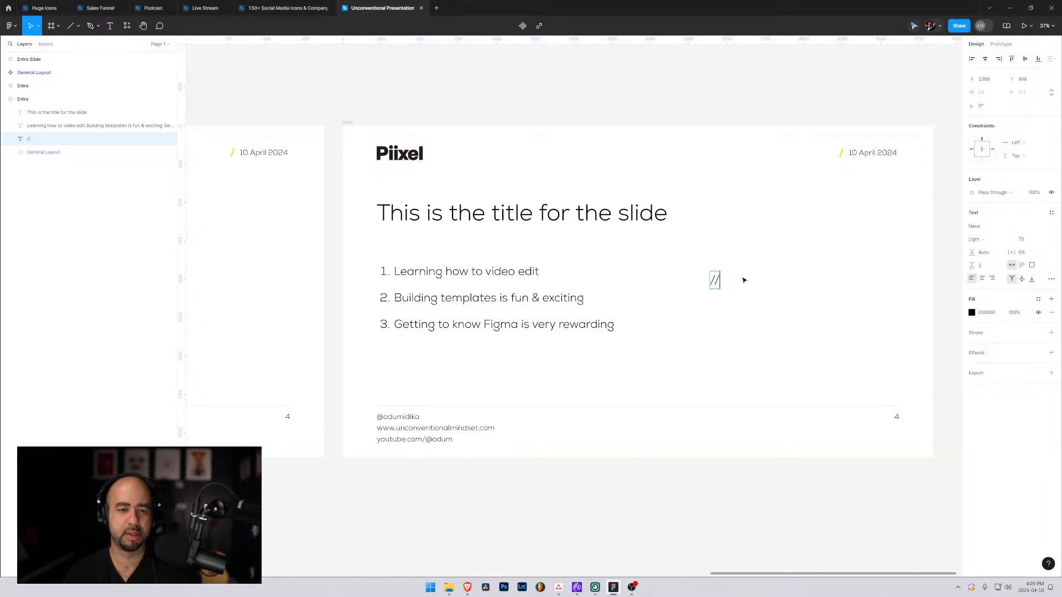
pyautogui.press('BackSpace')
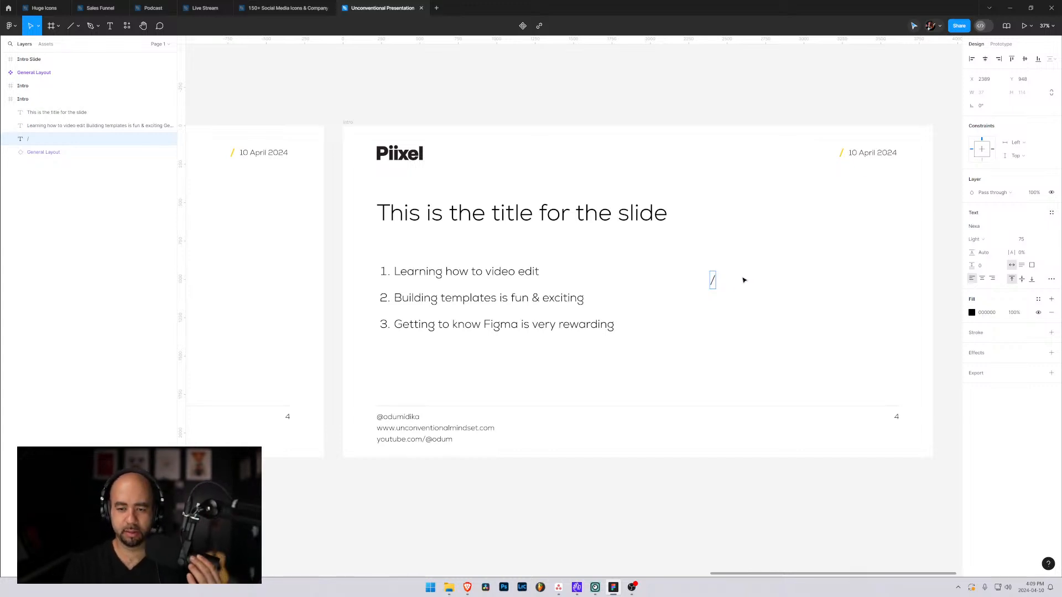
pyautogui.hotkey('ctrl', 'a')
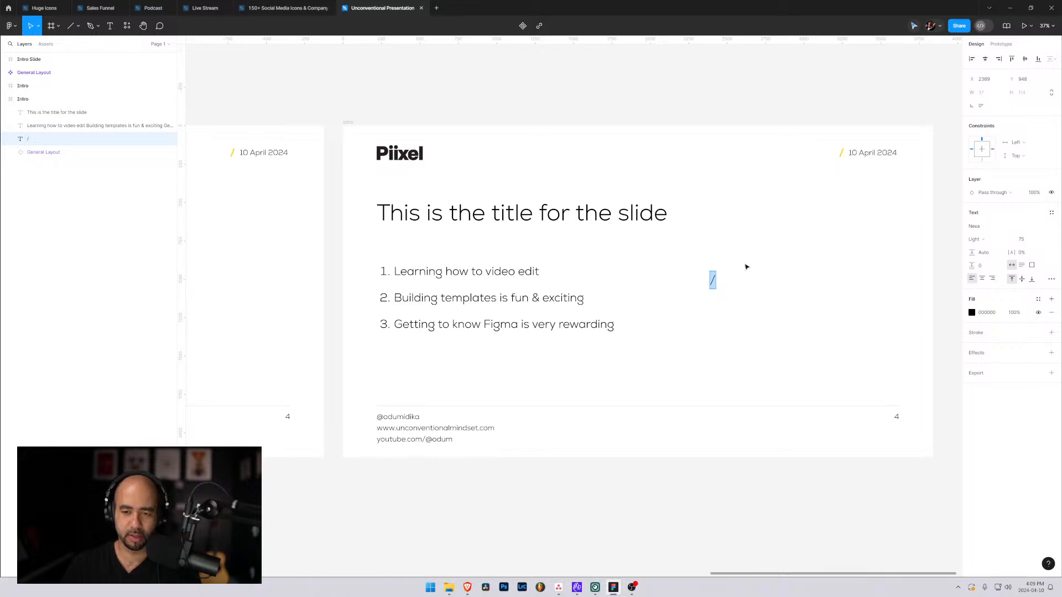
pyautogui.click(971, 313)
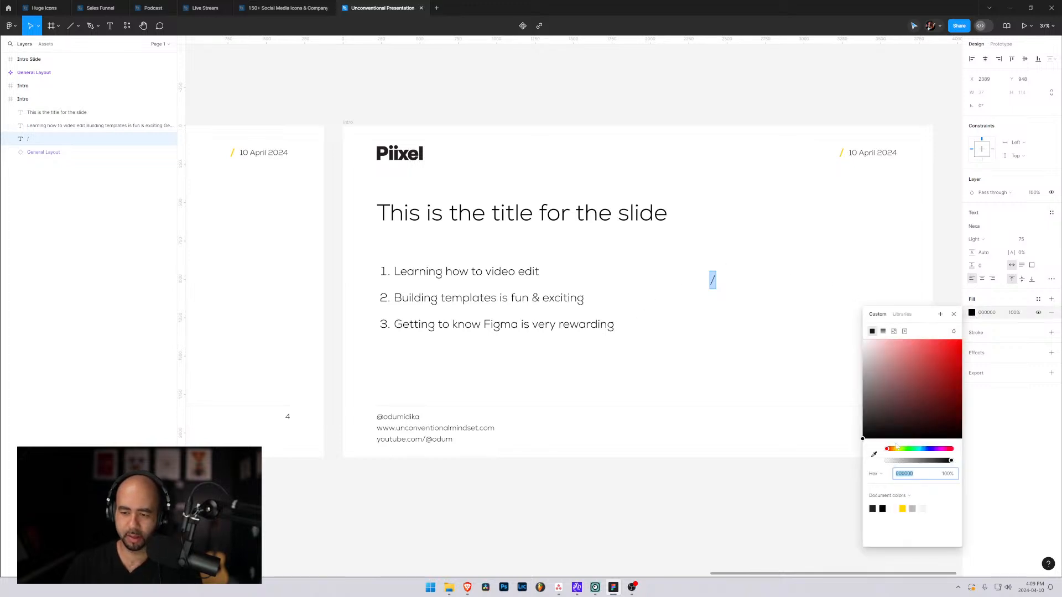
pyautogui.click(901, 508)
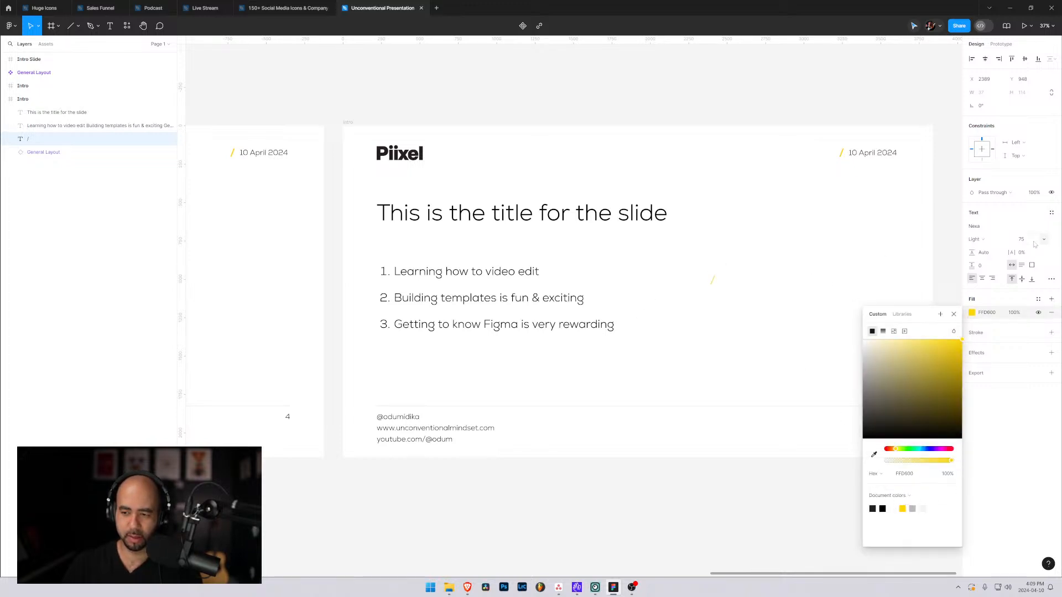
# Try a font size of 150 on the yellow slash and enlarge it further to 200.
pyautogui.click(1042, 240)
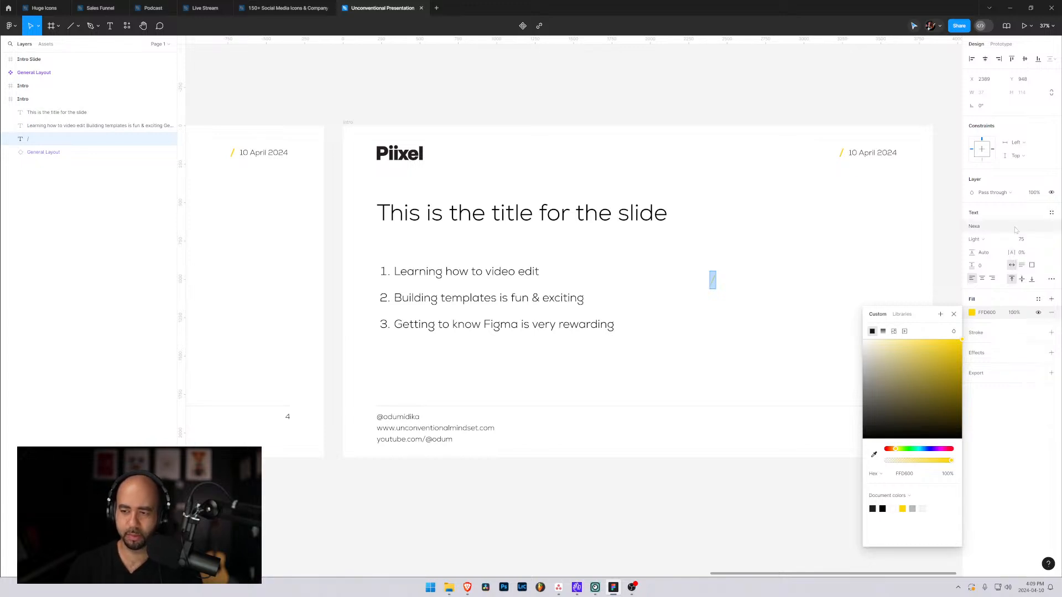
pyautogui.click(1026, 240)
pyautogui.write('150')
pyautogui.press('Return')
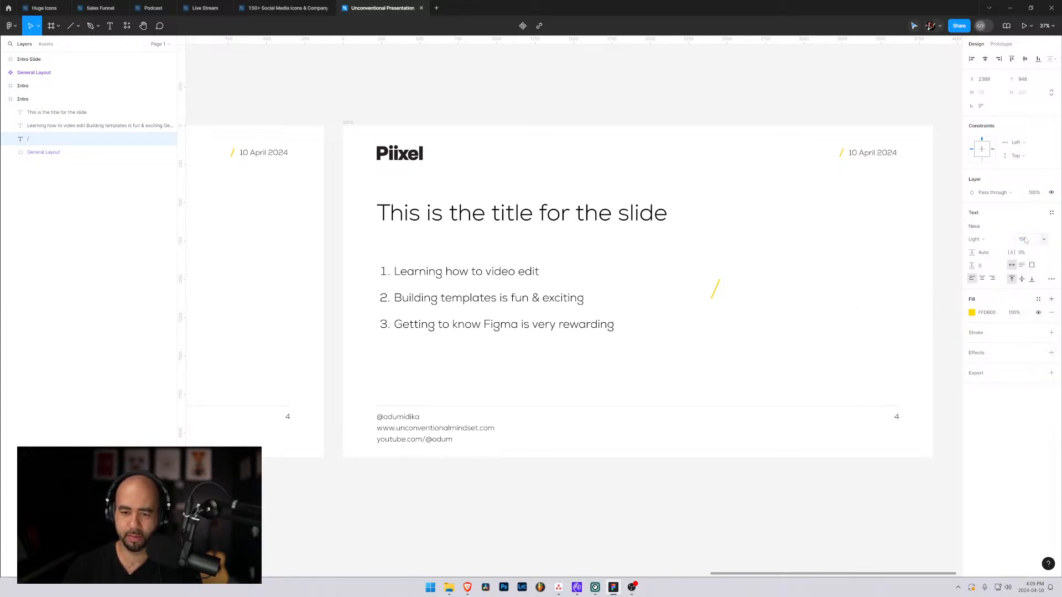
pyautogui.doubleClick(715, 288)
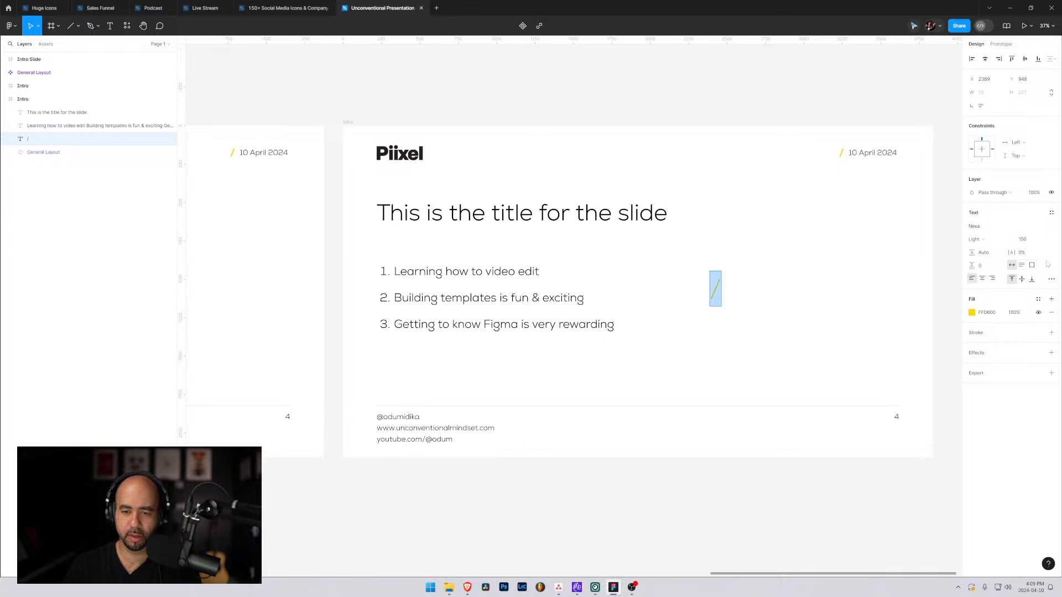
pyautogui.click(1030, 240)
pyautogui.write('200')
pyautogui.press('Return')
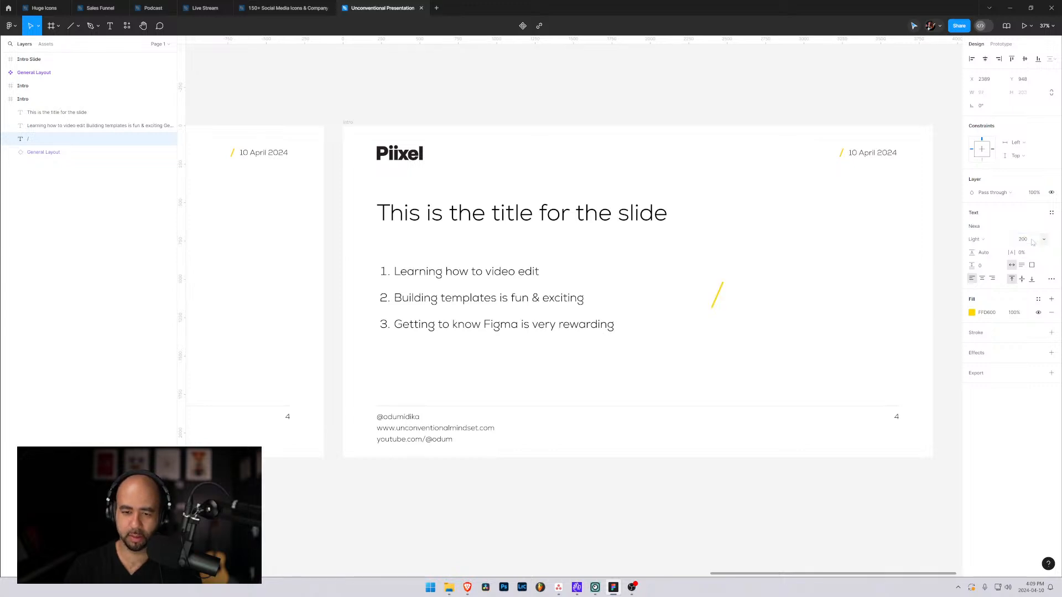
# Reorder the slash's layer above the title's layer and place the slash at the beginning of the title line.
pyautogui.click(28, 125)
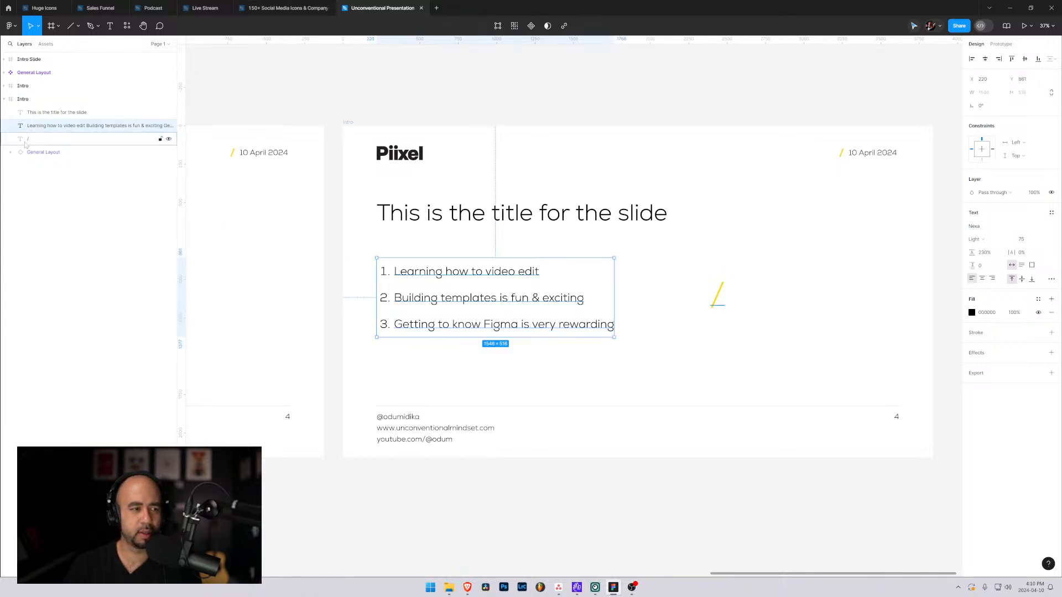
pyautogui.moveTo(25, 144); pyautogui.dragTo(25, 109)
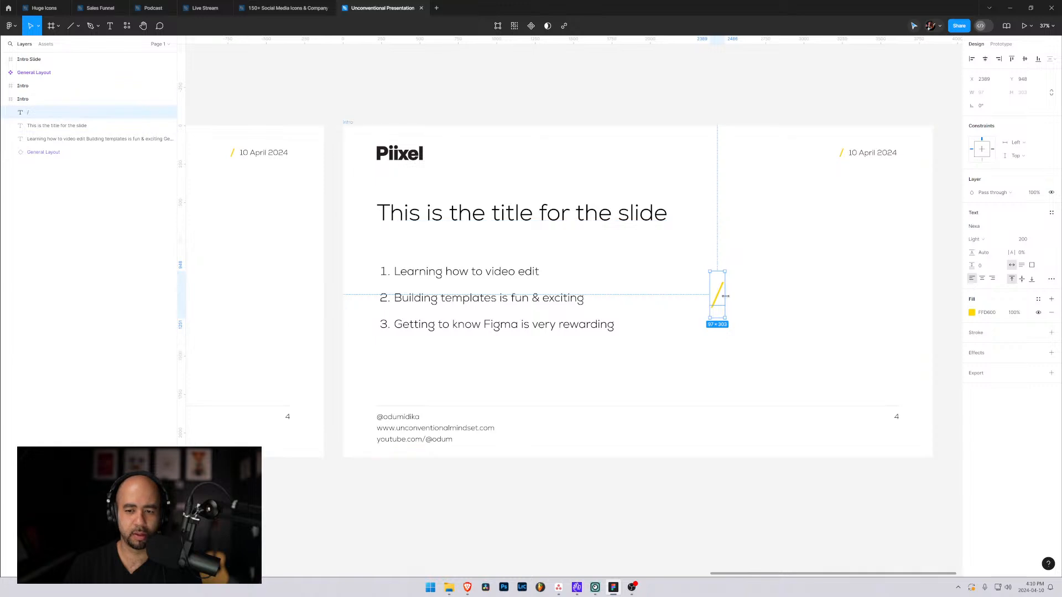
pyautogui.moveTo(717, 293); pyautogui.dragTo(461, 220)
# Position the slide title just after the yellow slash, fine-tuning it to X 351 and Y 458.
pyautogui.click(436, 219)
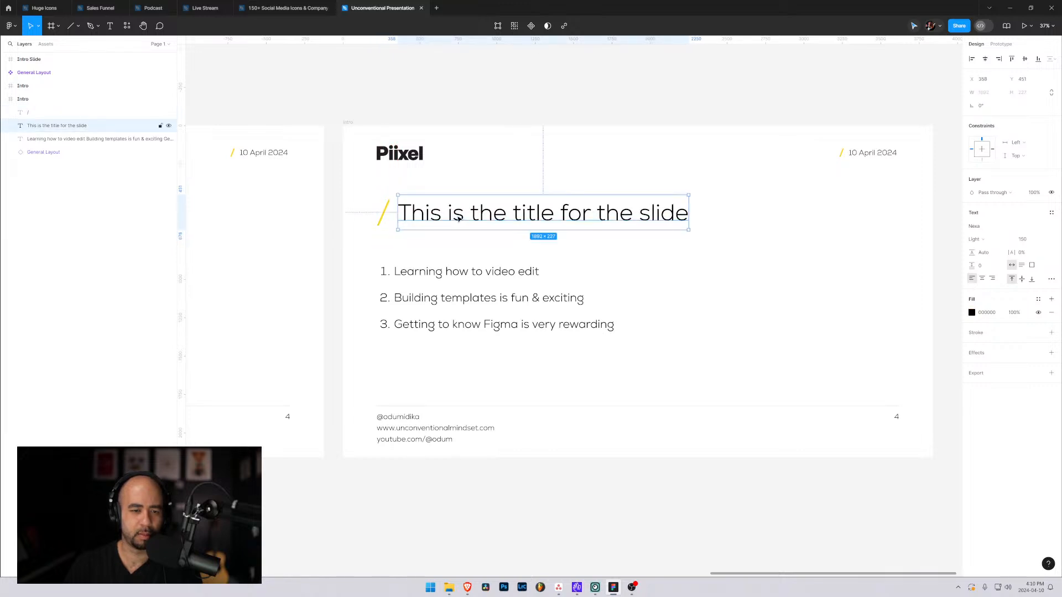
pyautogui.press('Left')
pyautogui.press('Left')
pyautogui.press('Left')
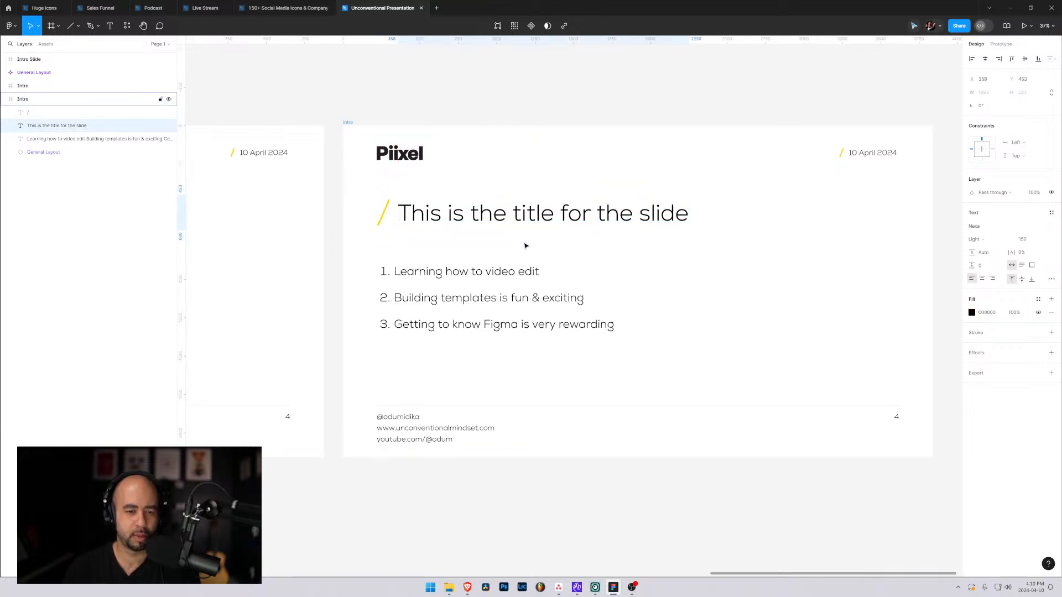
pyautogui.press('Down')
pyautogui.press('Down')
pyautogui.press('Down')
pyautogui.press('Left')
pyautogui.press('Left')
pyautogui.press('Left')
pyautogui.press('Left')
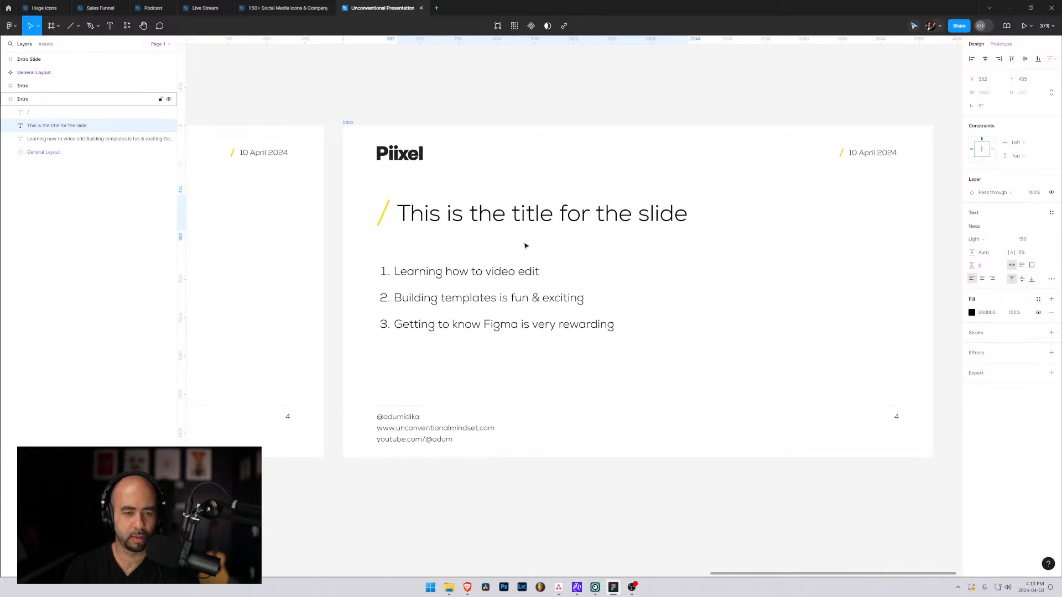
pyautogui.press('Down')
pyautogui.press('Down')
pyautogui.press('Down')
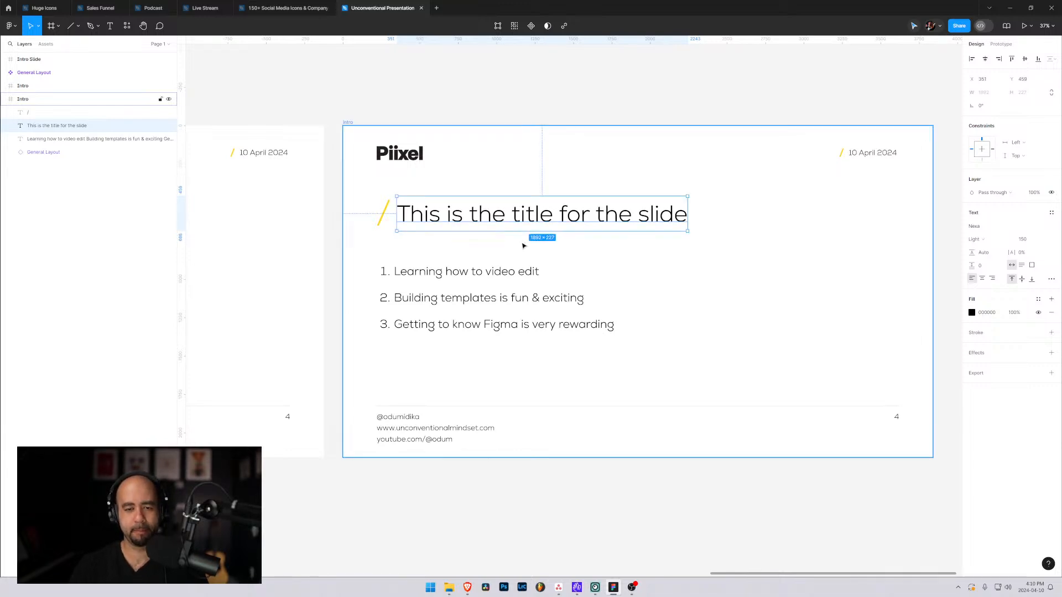
pyautogui.press('Escape')
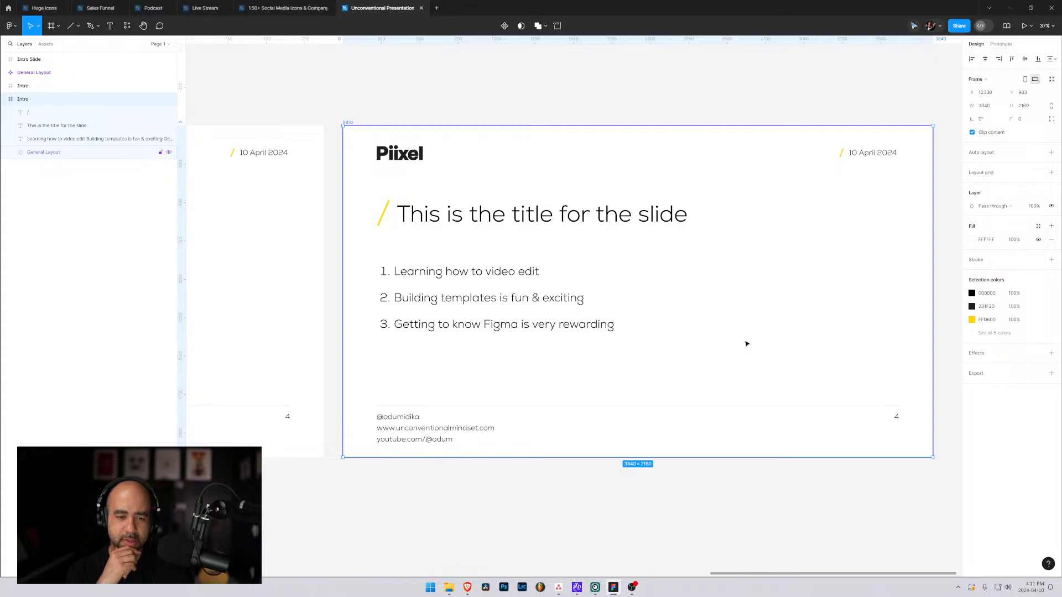
# Duplicate the footer divider in the General Layout main component and place the copy just beneath the logo and date header.
pyautogui.click(600, 407)
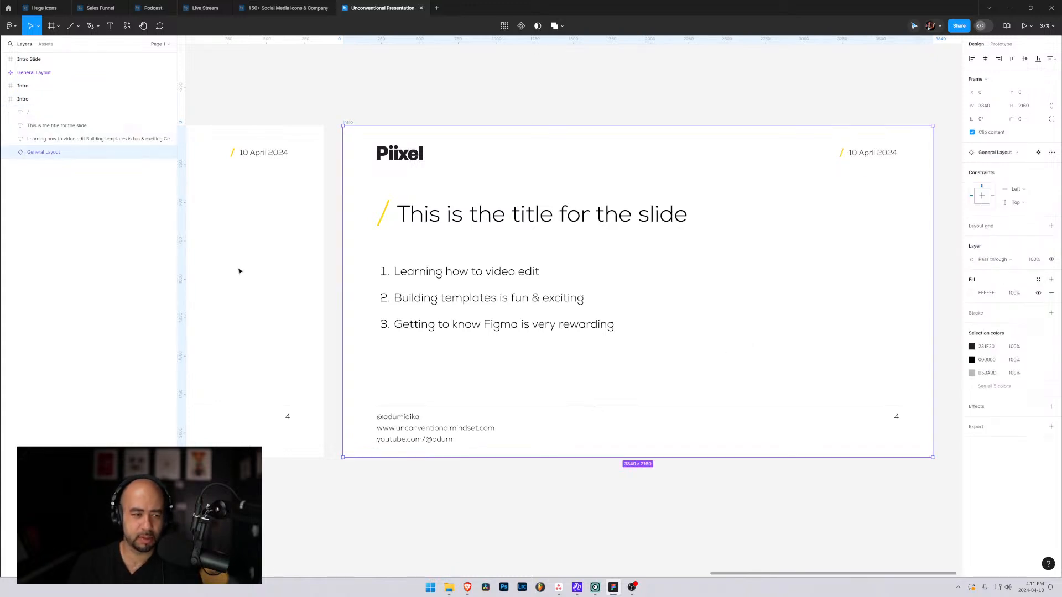
pyautogui.click(271, 269)
pyautogui.moveTo(288, 268); pyautogui.dragTo(841, 274)
pyautogui.moveTo(437, 286); pyautogui.dragTo(899, 244)
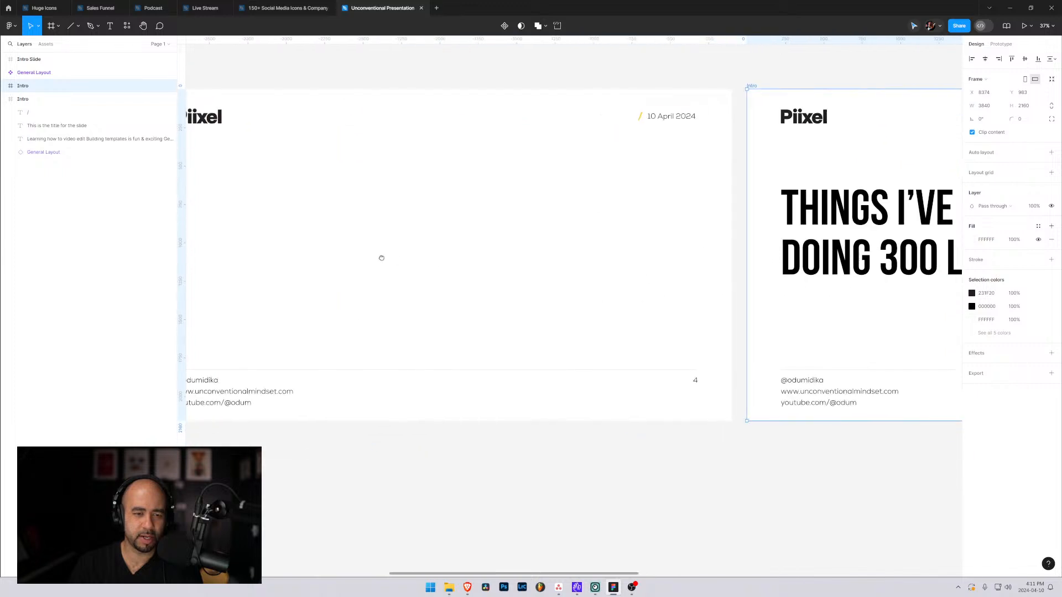
pyautogui.hscroll(10, 382, 258)
pyautogui.click(489, 391)
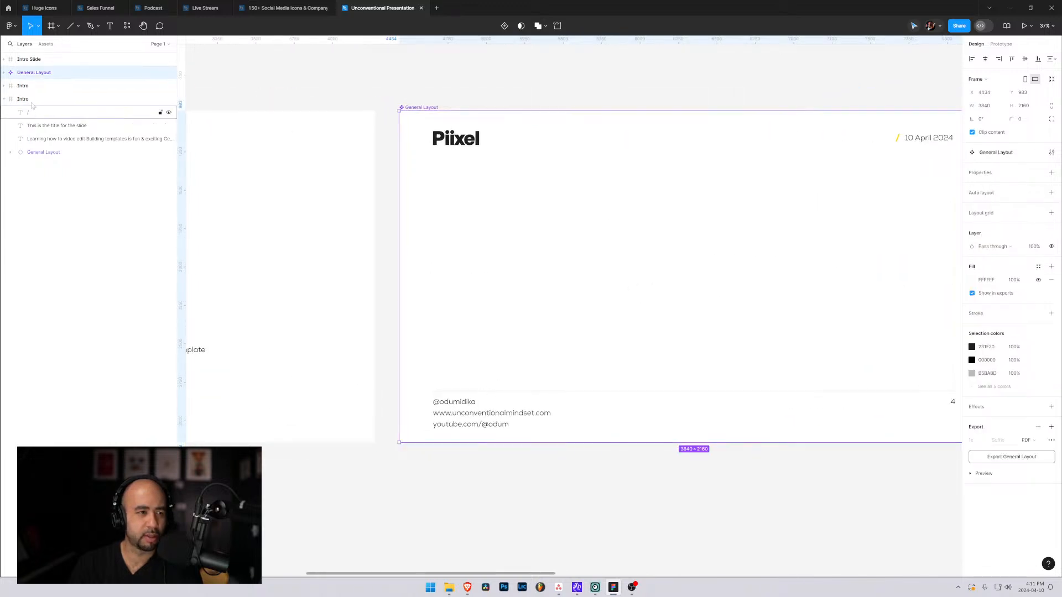
pyautogui.click(4, 73)
pyautogui.click(42, 126)
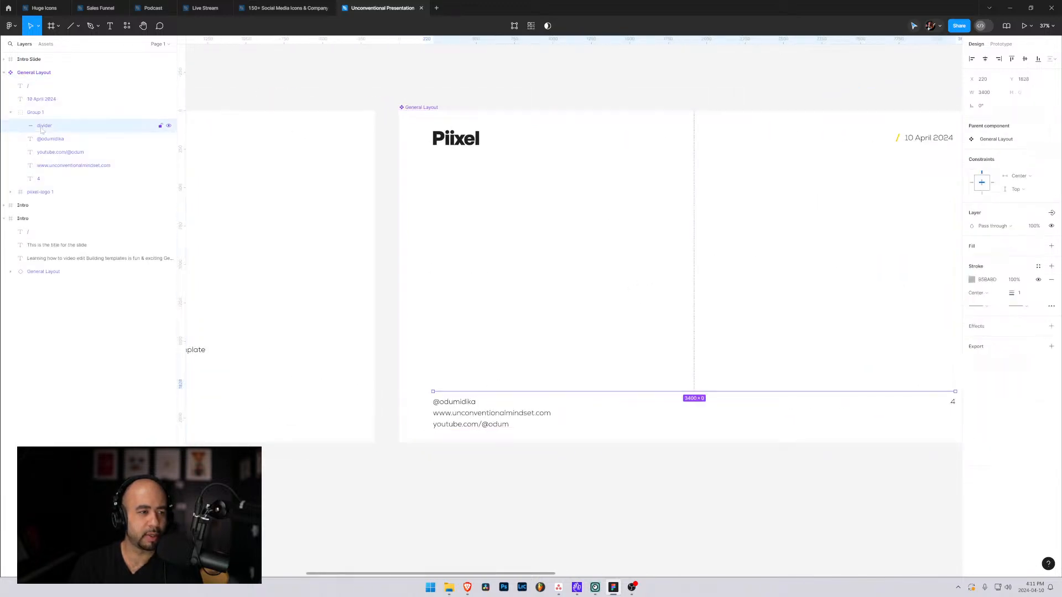
pyautogui.hotkey('ctrl', 'd')
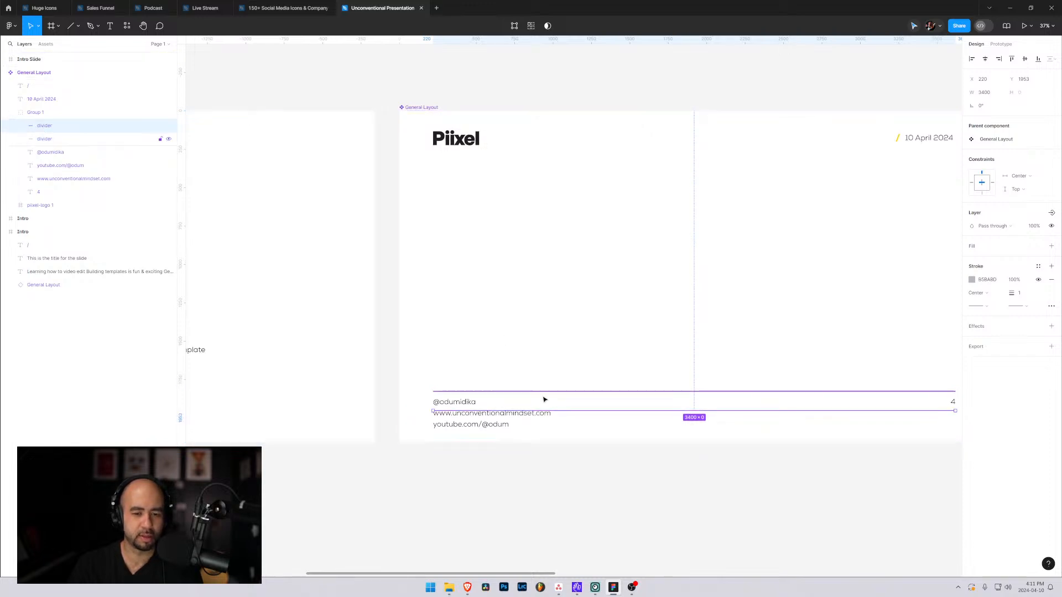
pyautogui.moveTo(568, 413); pyautogui.dragTo(550, 160)
pyautogui.click(600, 230)
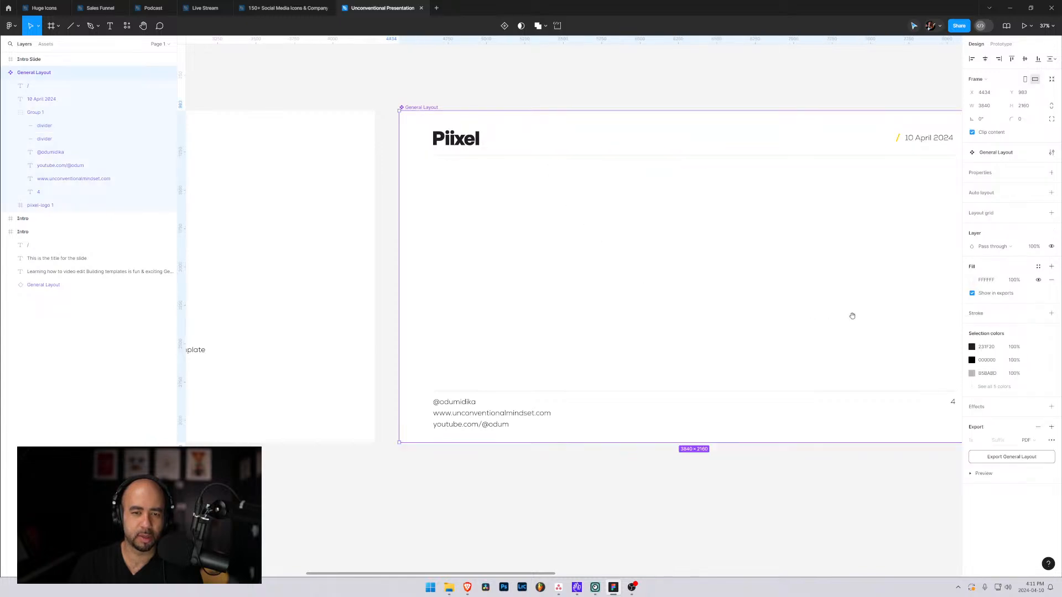
# Delete the duplicated divider beneath the logo and date header in the General Layout main component.
pyautogui.moveTo(850, 315); pyautogui.dragTo(450, 282)
pyautogui.moveTo(709, 252); pyautogui.dragTo(404, 287)
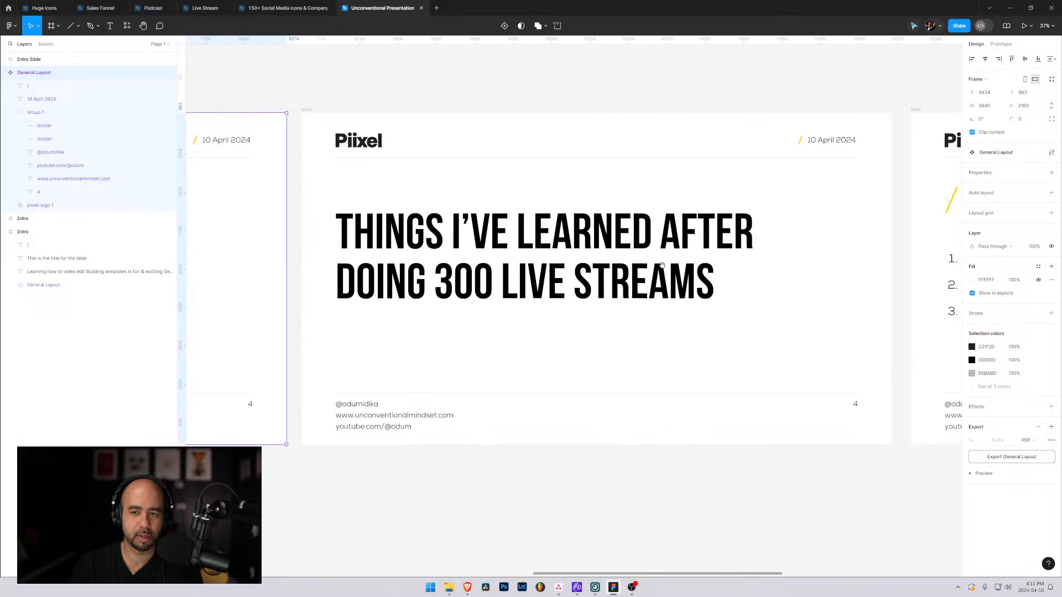
pyautogui.moveTo(667, 264); pyautogui.dragTo(387, 247)
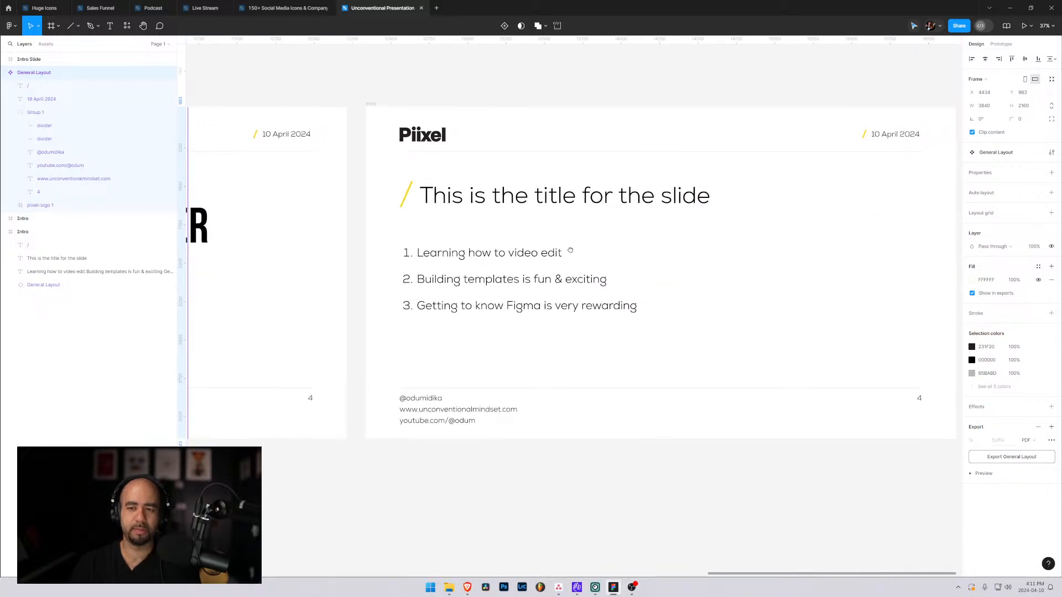
pyautogui.moveTo(569, 249); pyautogui.dragTo(505, 263)
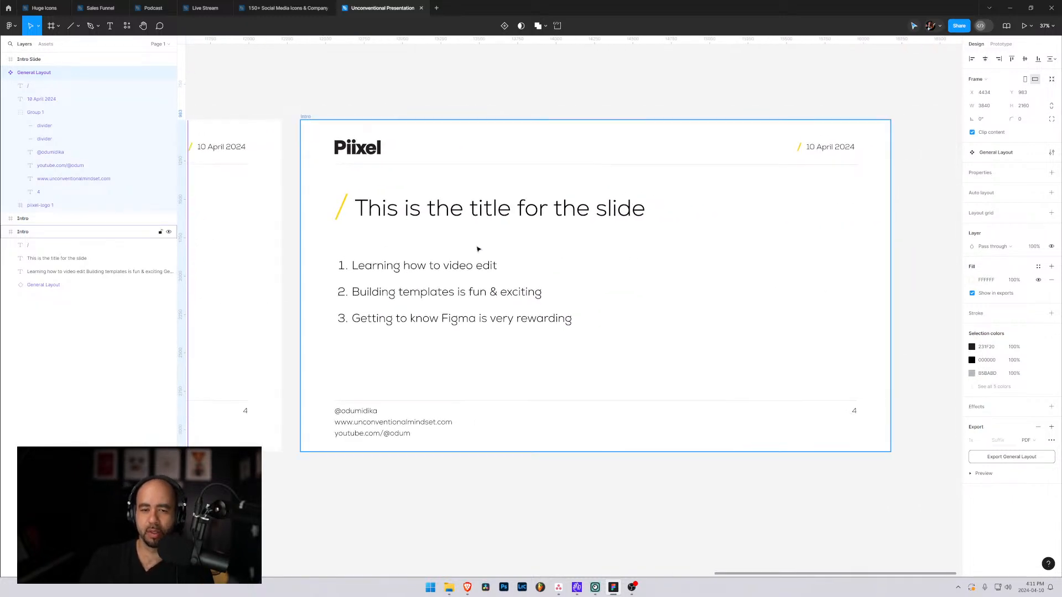
pyautogui.click(386, 68)
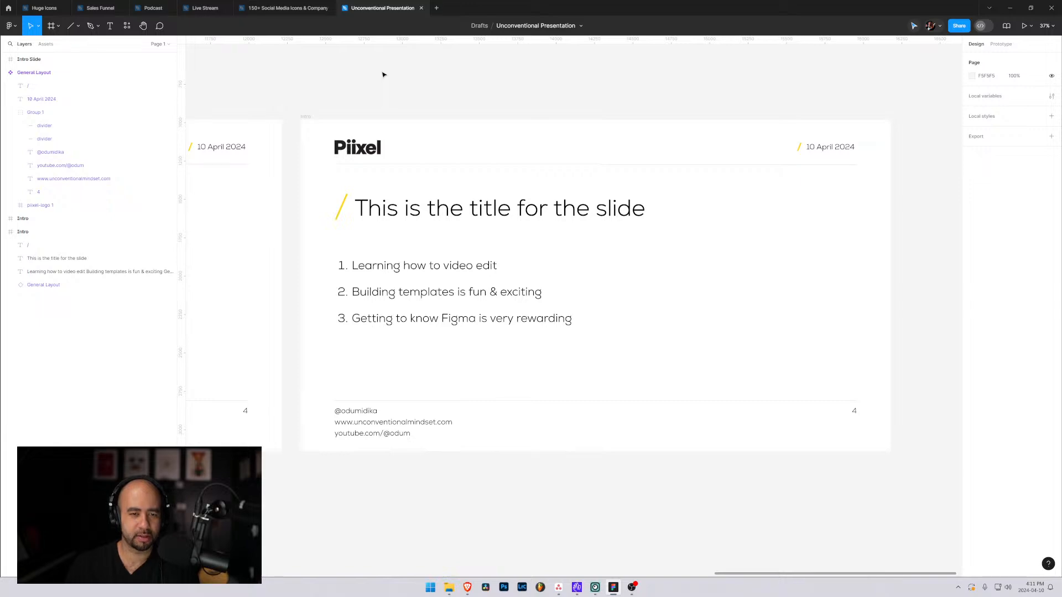
pyautogui.moveTo(315, 247); pyautogui.dragTo(654, 252)
pyautogui.moveTo(230, 259); pyautogui.dragTo(687, 250)
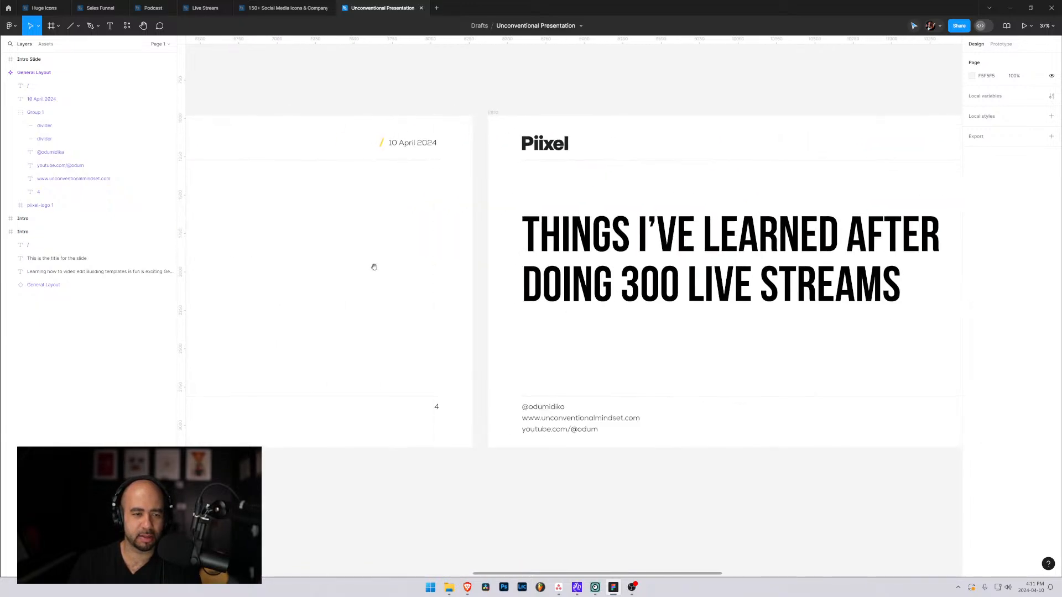
pyautogui.moveTo(374, 267); pyautogui.dragTo(609, 277)
pyautogui.click(398, 163)
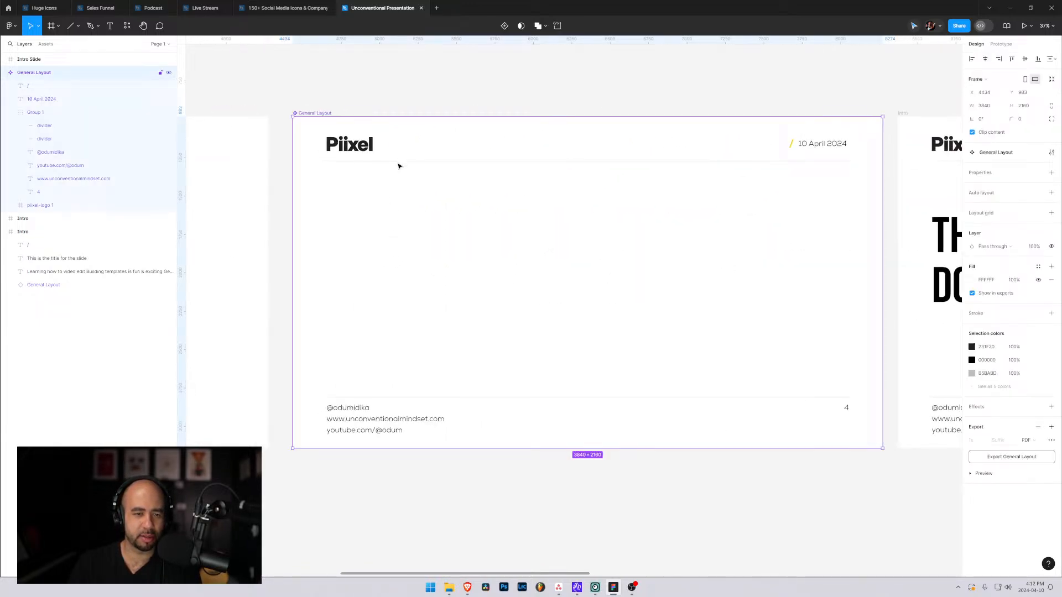
pyautogui.click(39, 126)
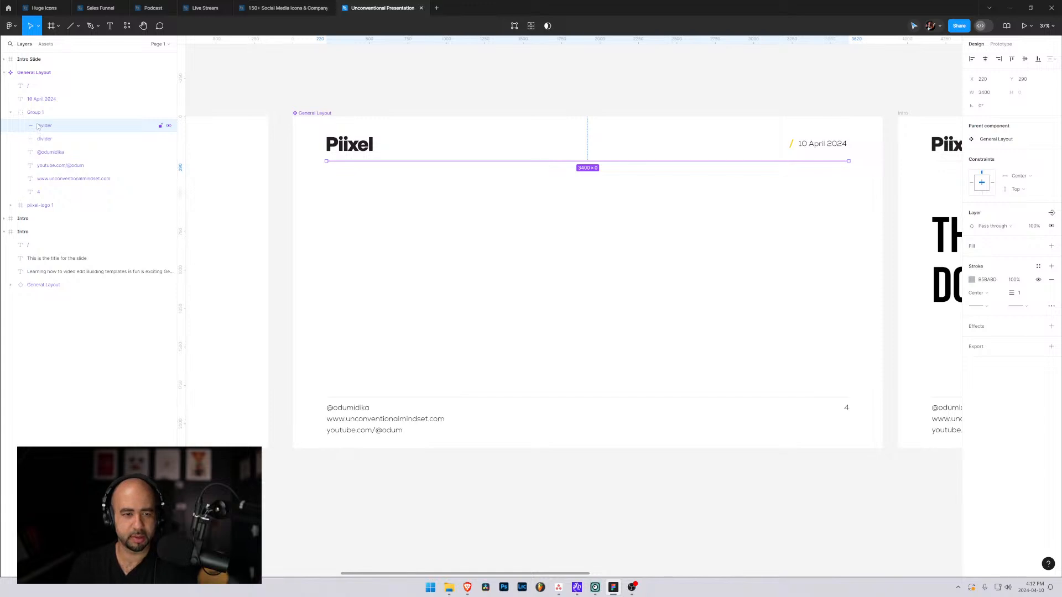
pyautogui.press('Delete')
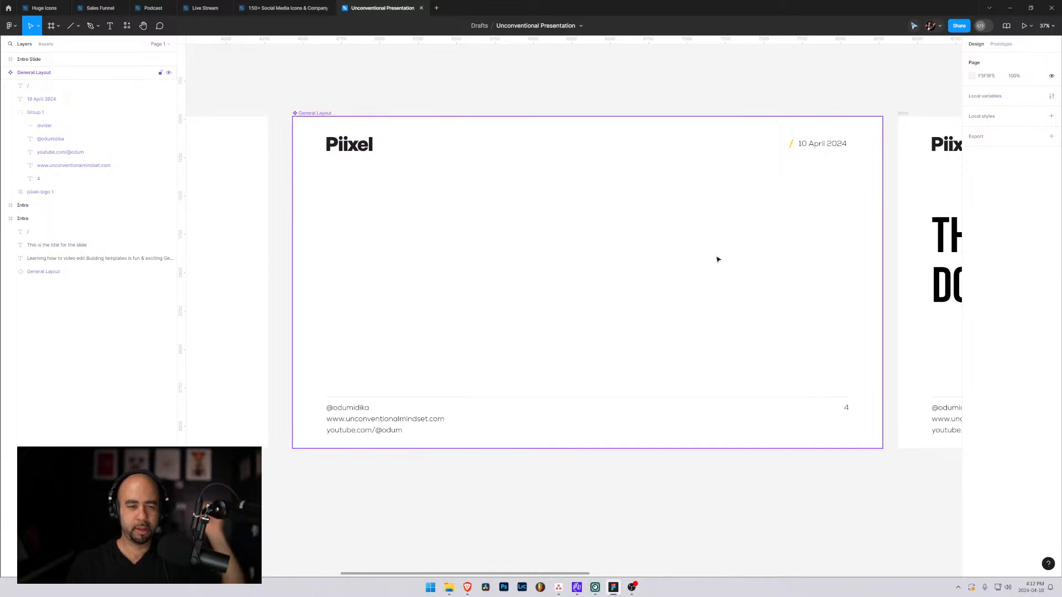
# Inspect the local components and the layer actions available for the yellow slash on the numbered-list slide.
pyautogui.click(746, 252)
pyautogui.moveTo(900, 237); pyautogui.dragTo(60, 246)
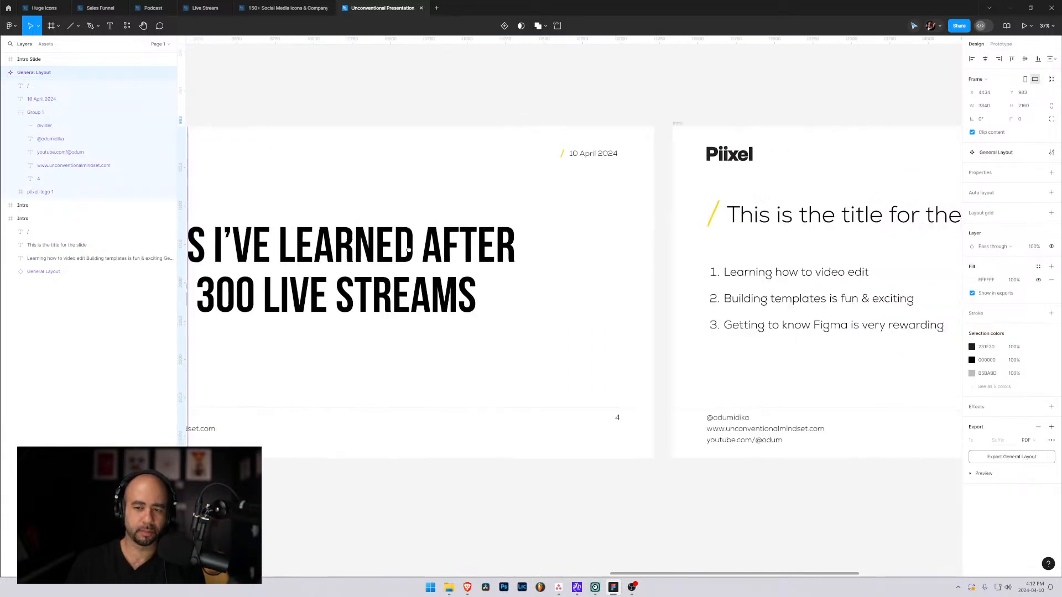
pyautogui.moveTo(665, 259)
pyautogui.mouseDown()
pyautogui.moveTo(320, 235)
pyautogui.moveTo(316, 210)
pyautogui.mouseUp()
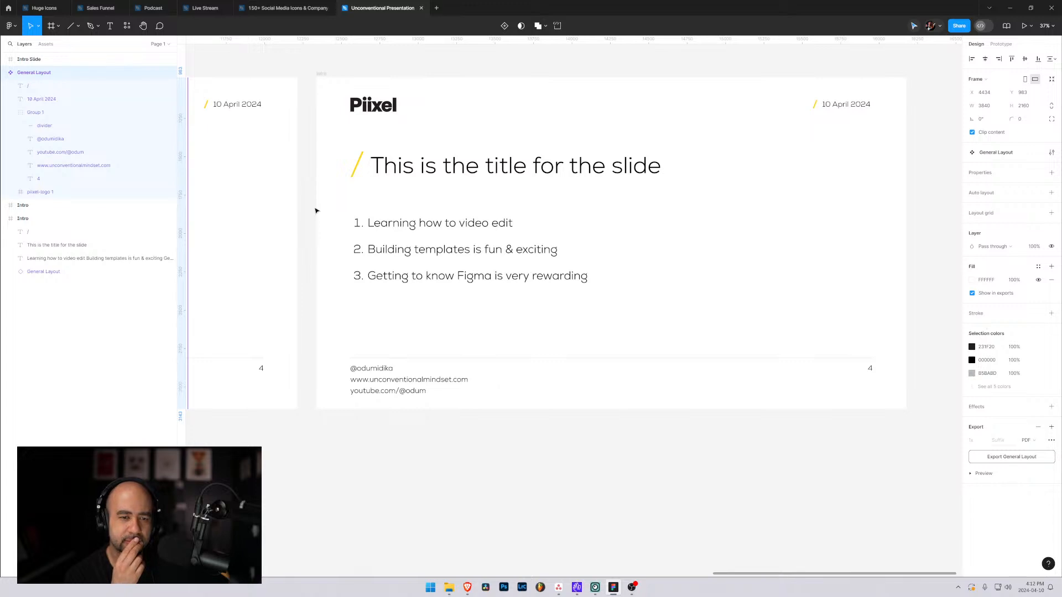
pyautogui.click(359, 162)
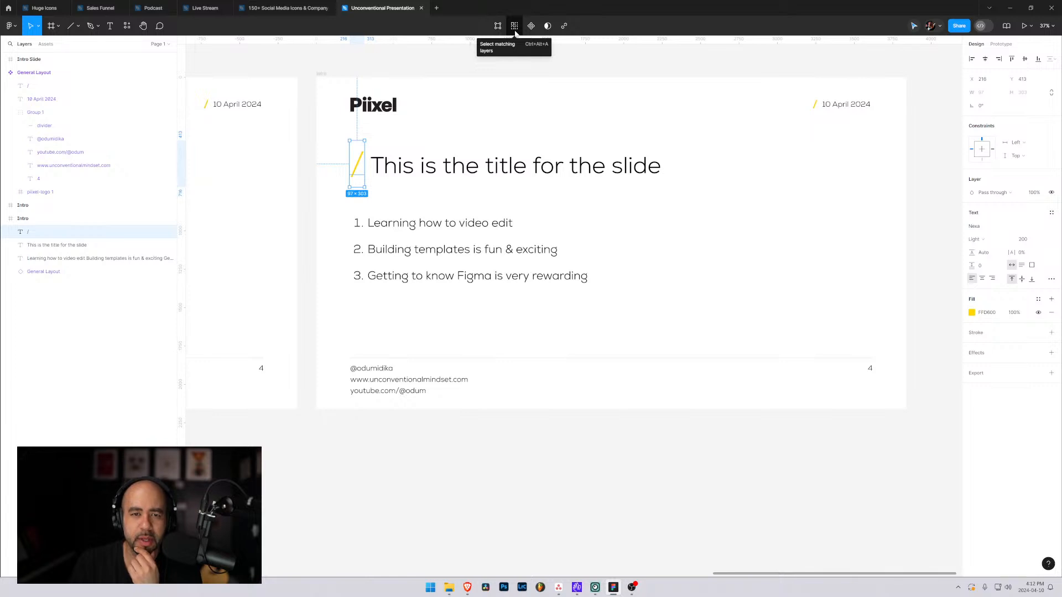
pyautogui.click(128, 27)
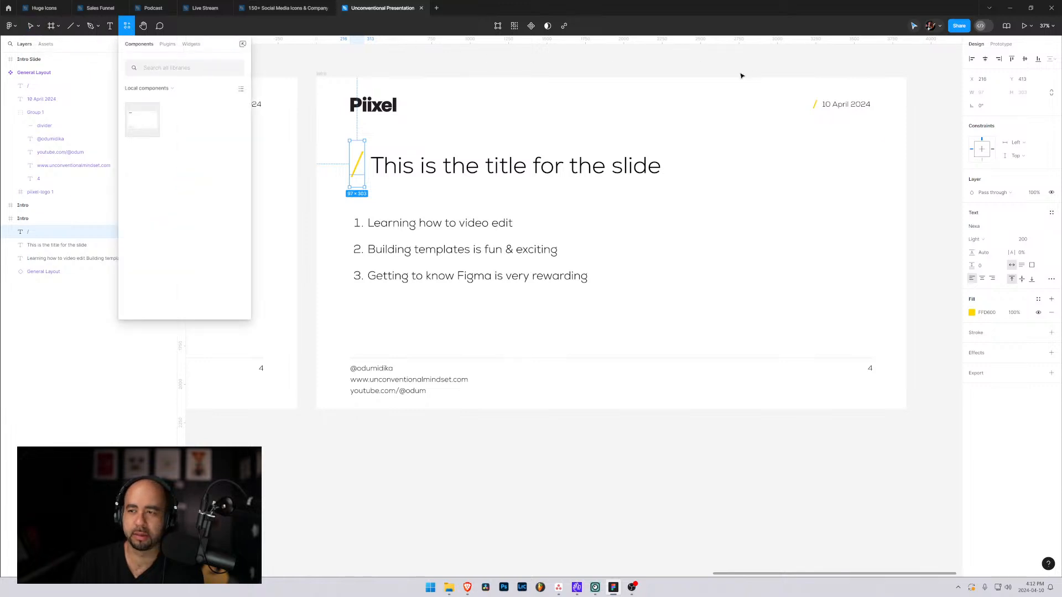
pyautogui.rightClick(359, 160)
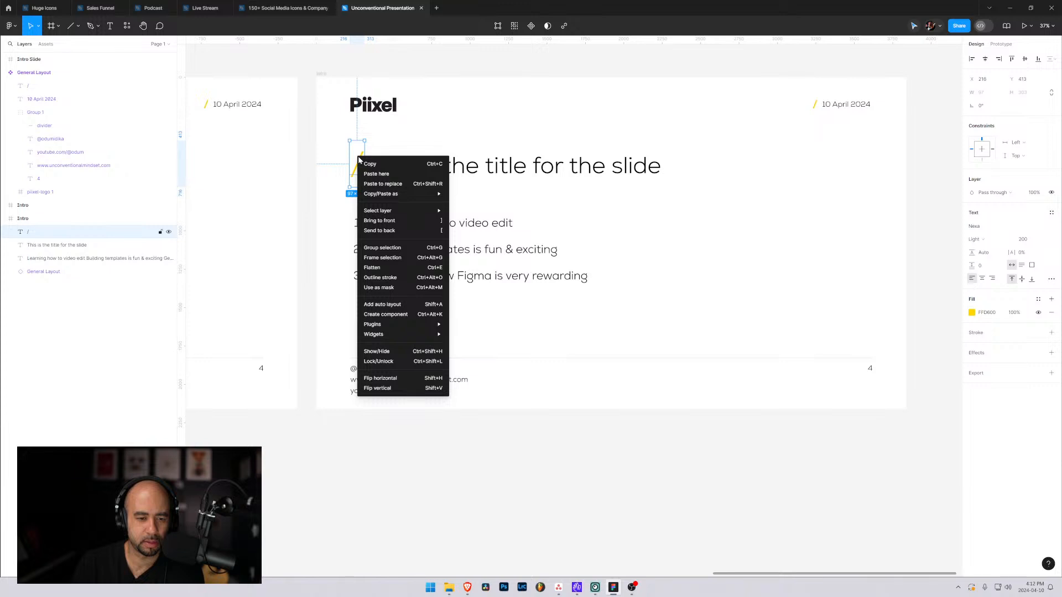
pyautogui.moveTo(416, 206)
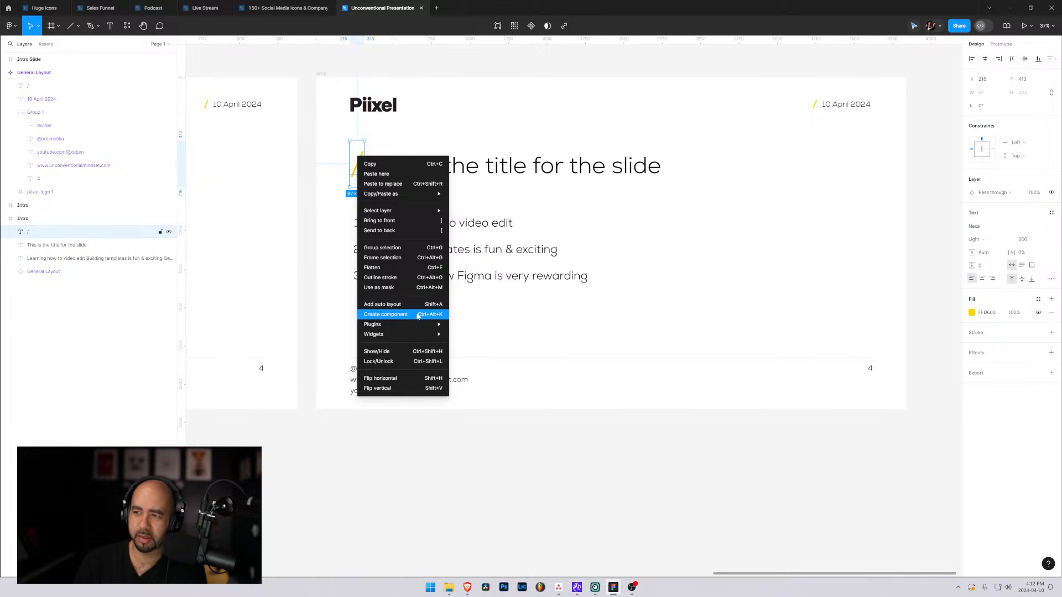
pyautogui.moveTo(409, 334)
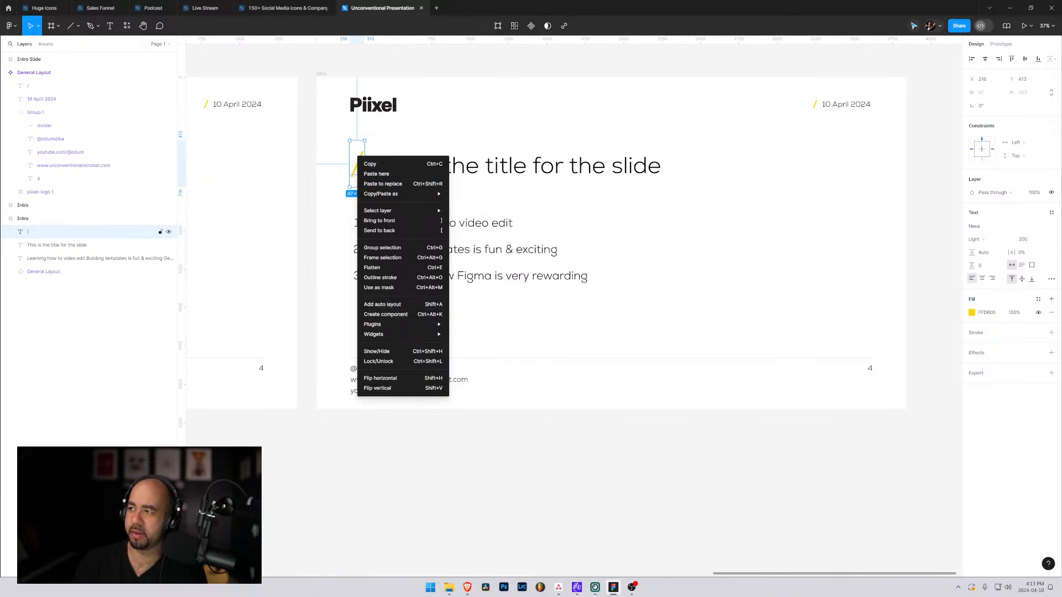
pyautogui.press('Escape')
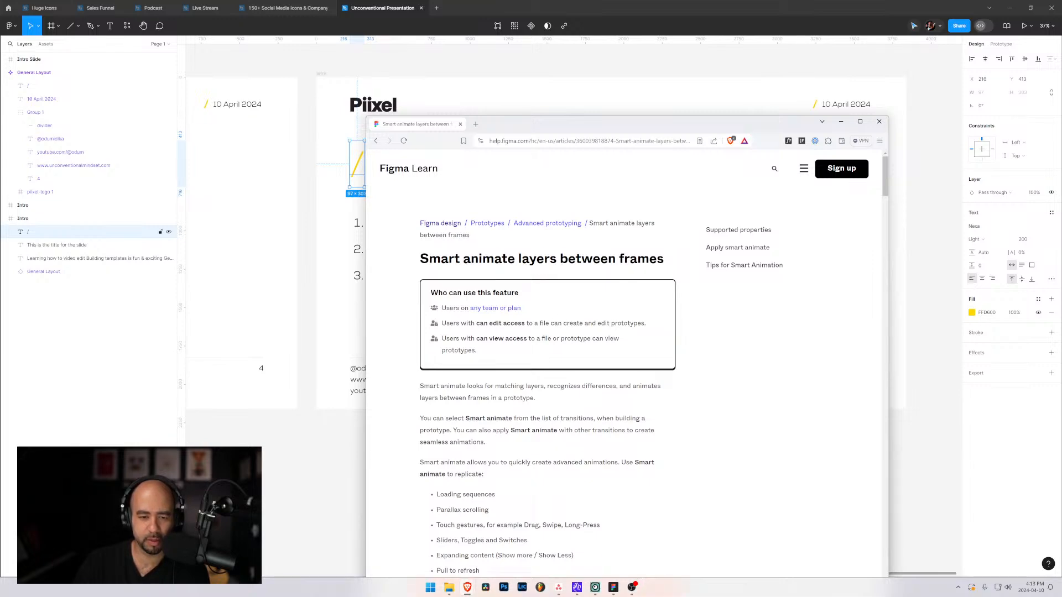
# Read the Figma Learn article on Smart animate, covering its examples and supported properties, and put the browser window away.
pyautogui.scroll(-8, 548, 387)
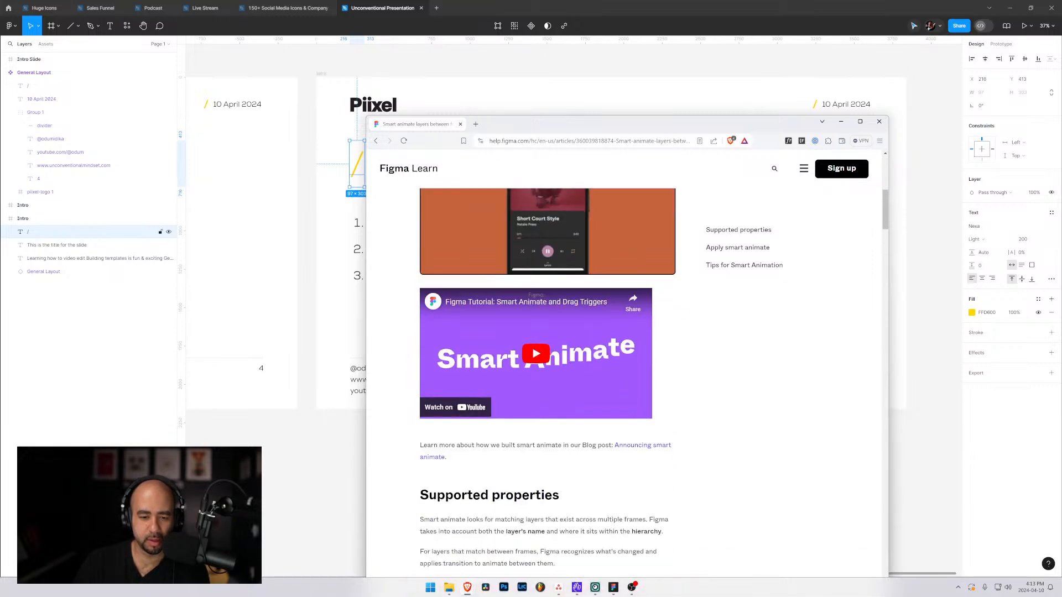
pyautogui.scroll(4, 547, 335)
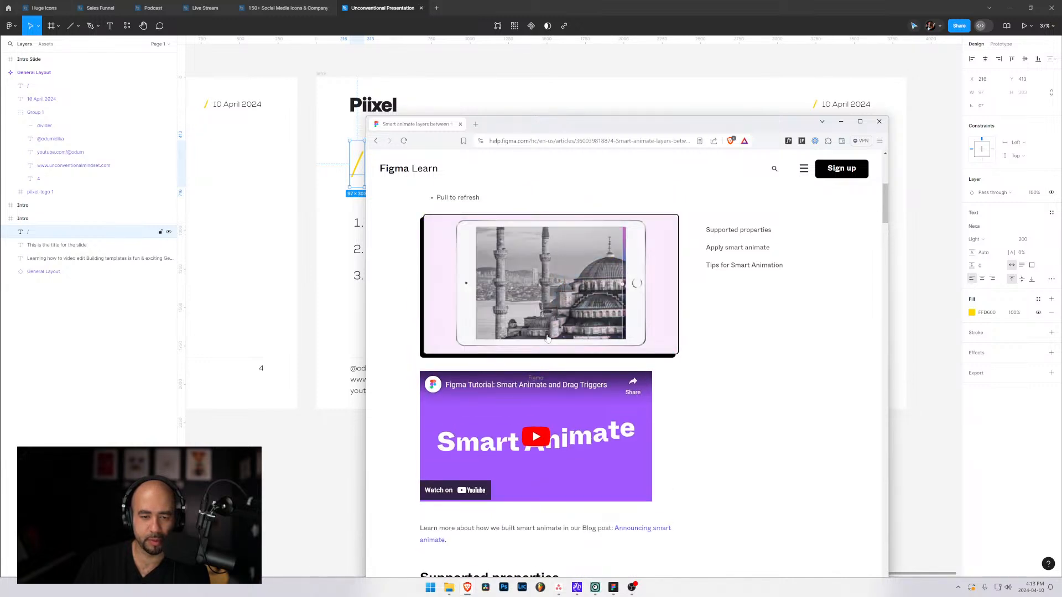
pyautogui.scroll(-3, 548, 338)
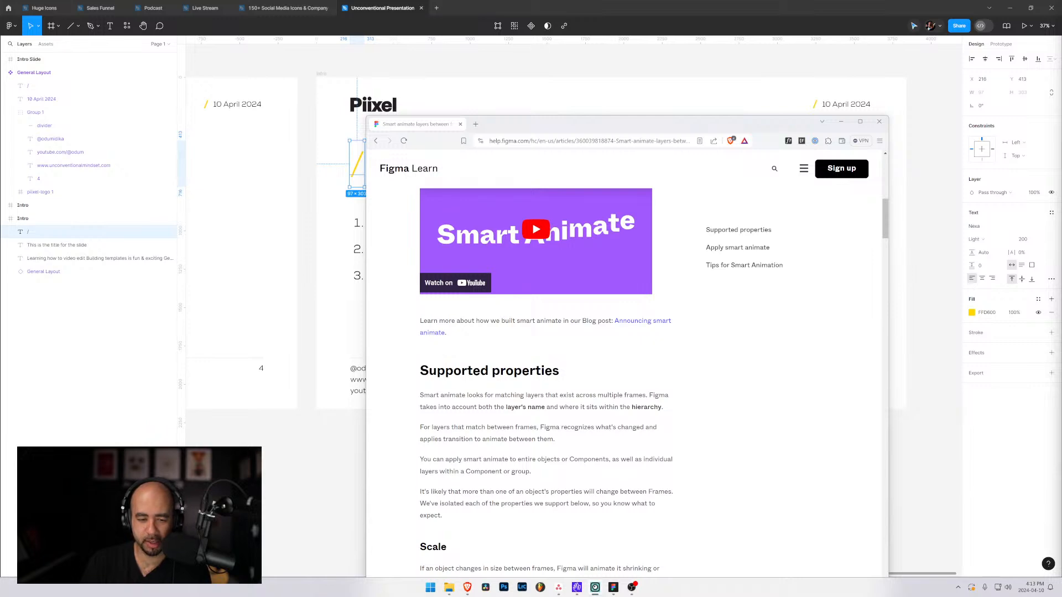
pyautogui.scroll(-2, 556, 398)
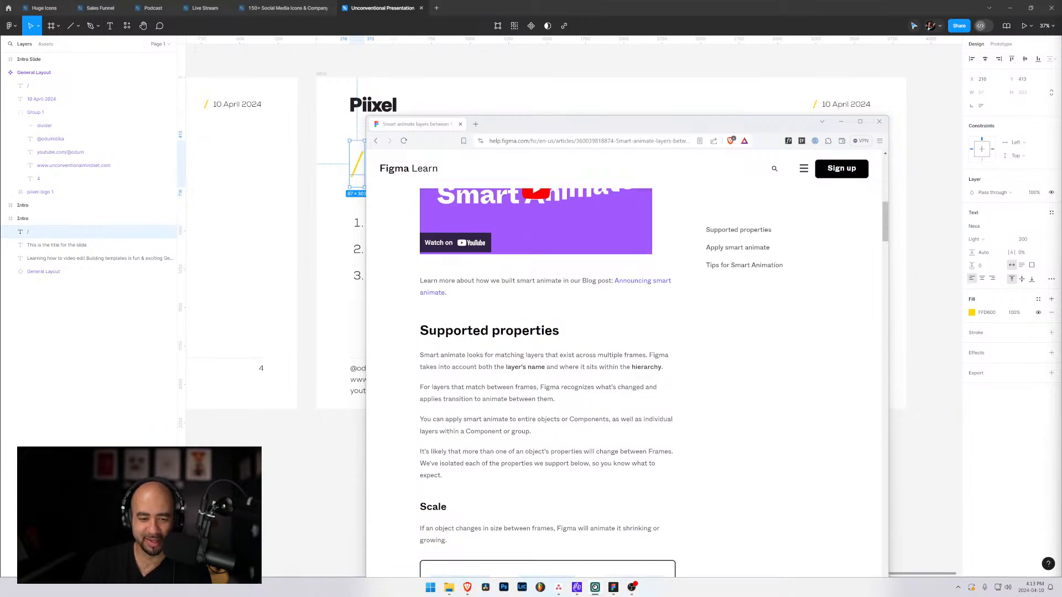
pyautogui.scroll(-2, 556, 398)
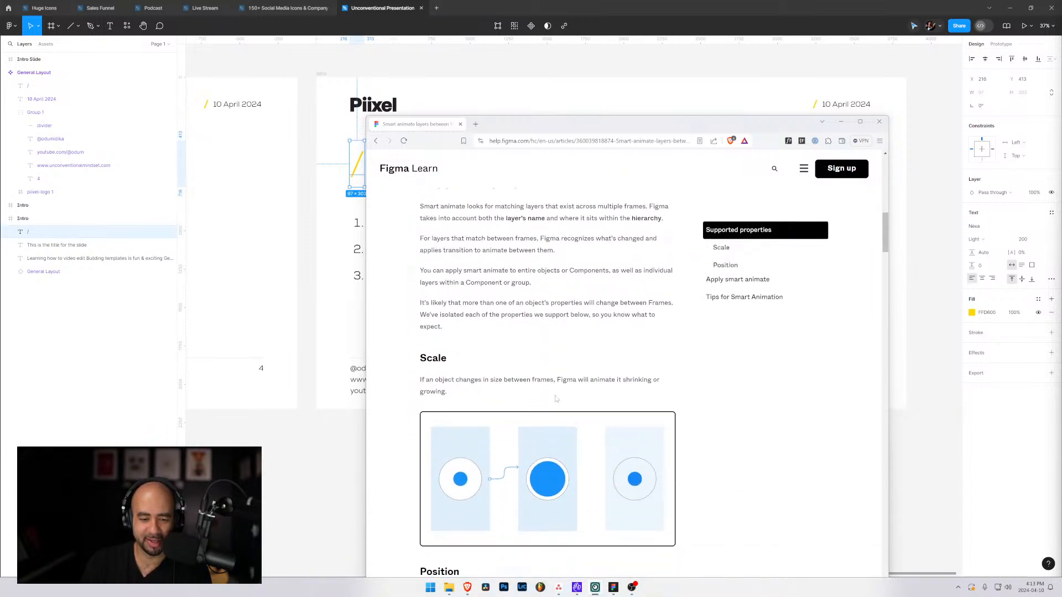
pyautogui.click(838, 125)
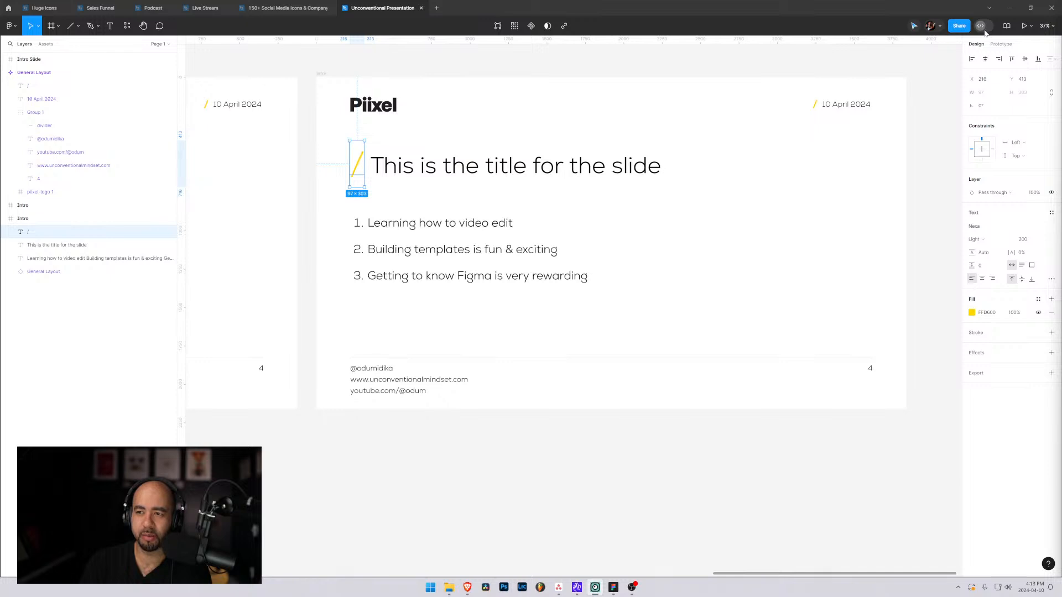
# Add a prototype interaction to the yellow slash with an After delay trigger, and review its available actions while keeping None.
pyautogui.click(1001, 44)
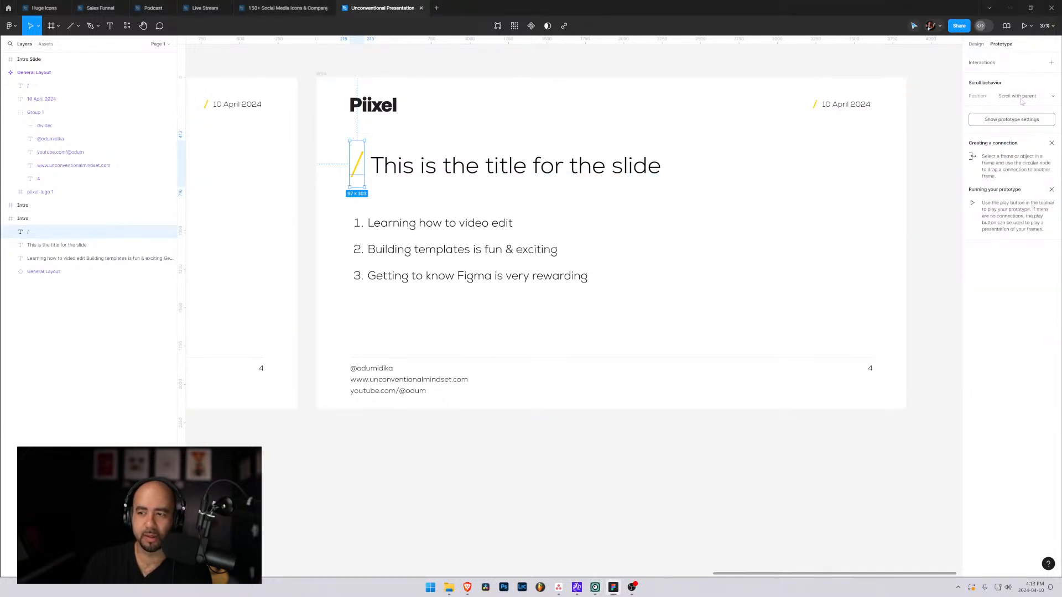
pyautogui.click(1042, 98)
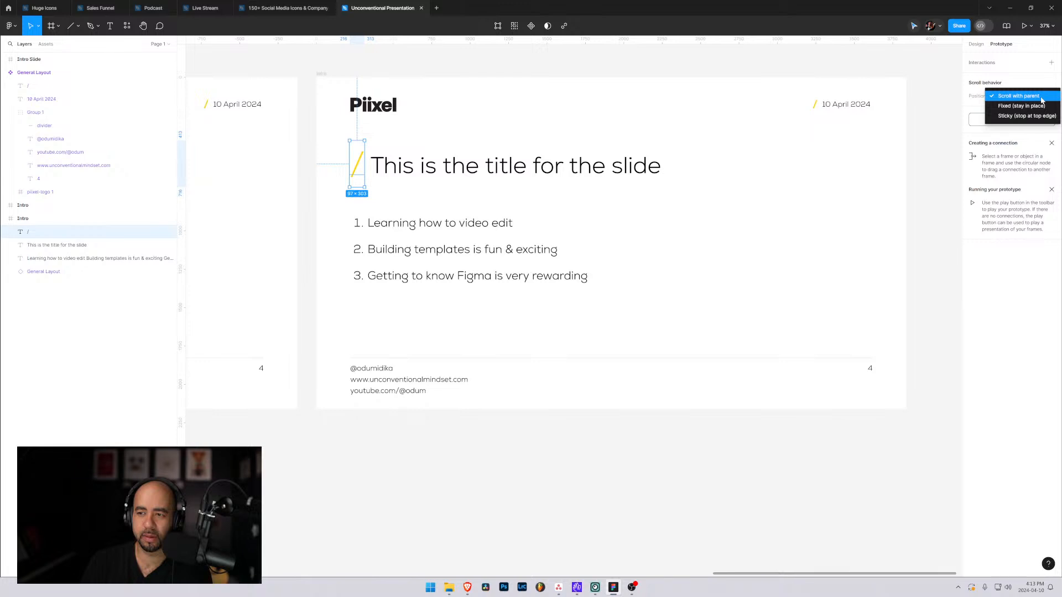
pyautogui.click(1041, 99)
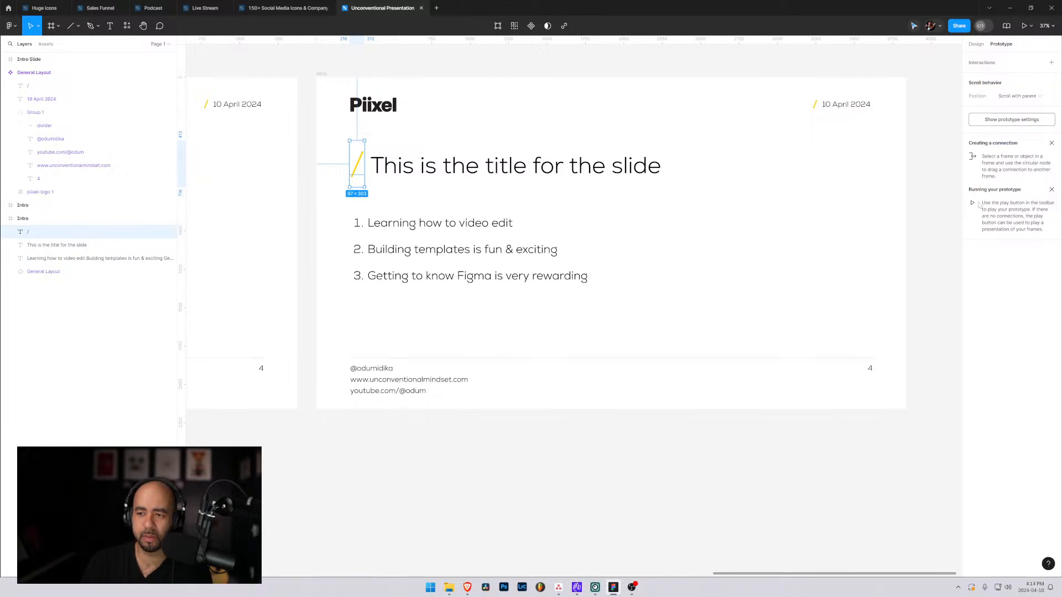
pyautogui.click(1051, 62)
pyautogui.click(940, 75)
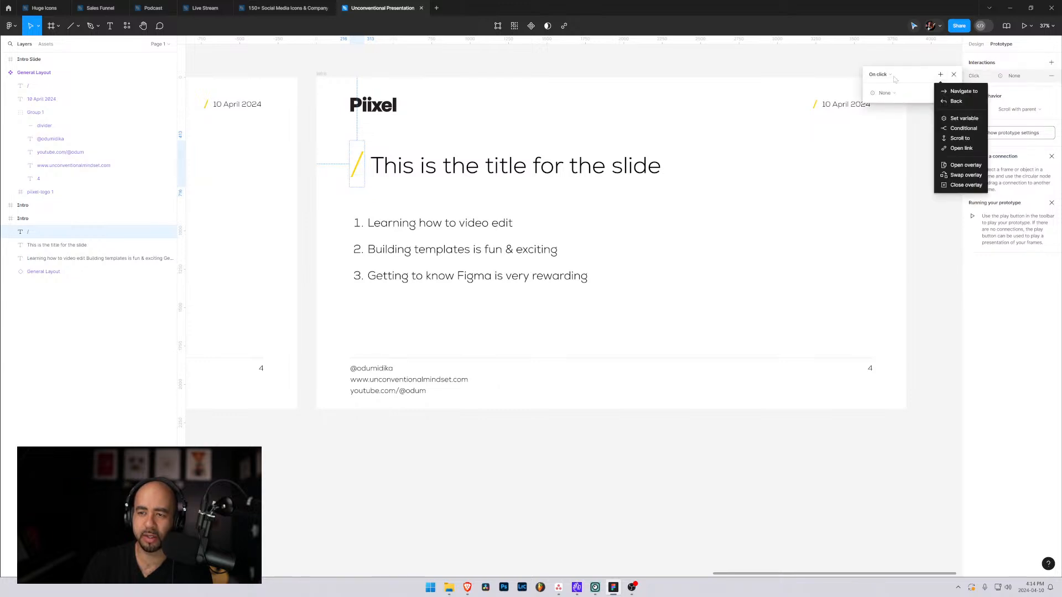
pyautogui.click(892, 80)
pyautogui.click(890, 79)
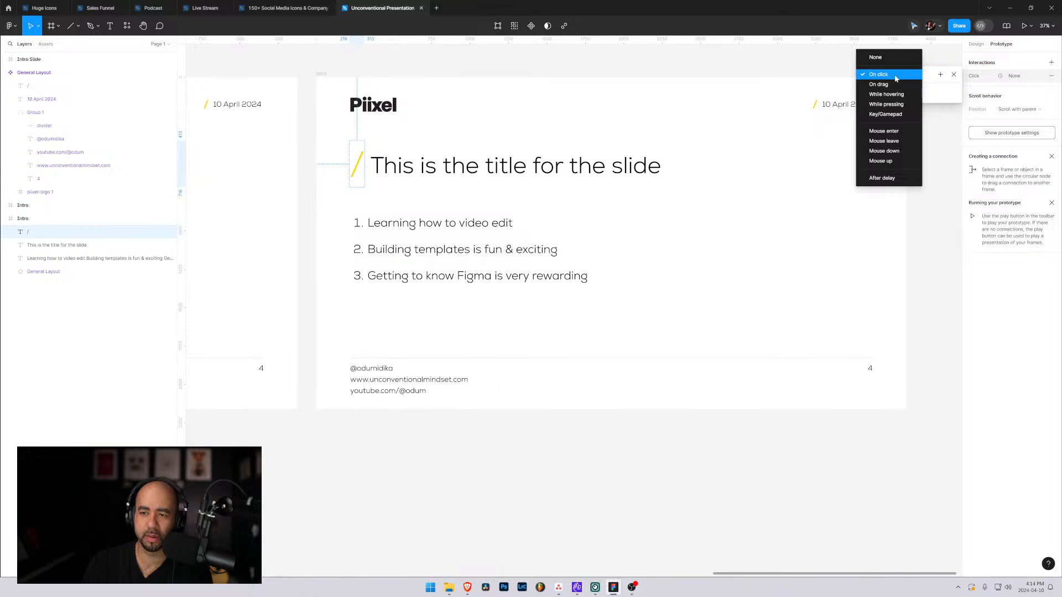
pyautogui.click(884, 178)
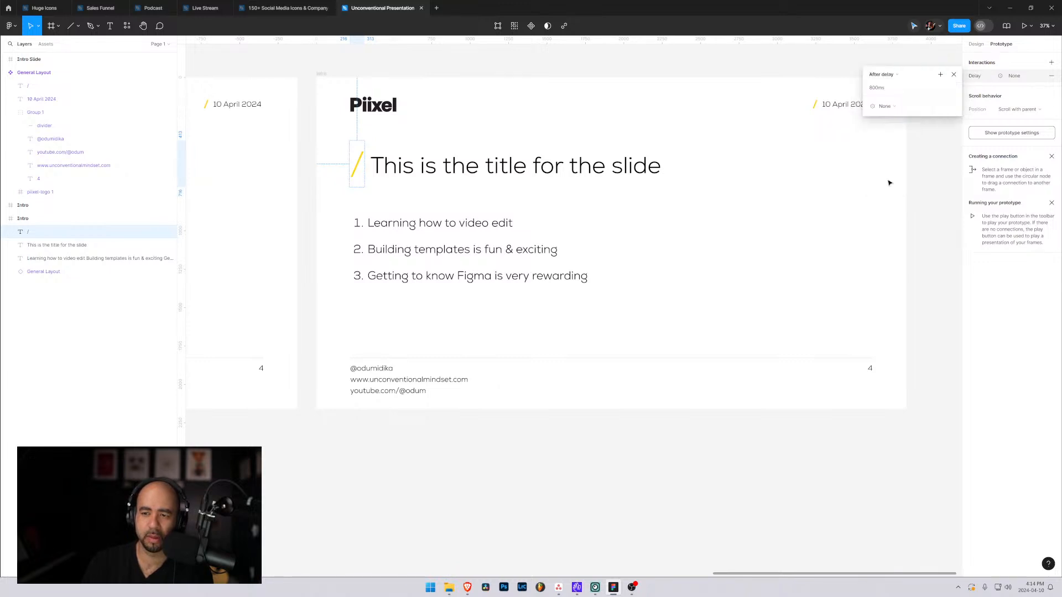
pyautogui.click(937, 106)
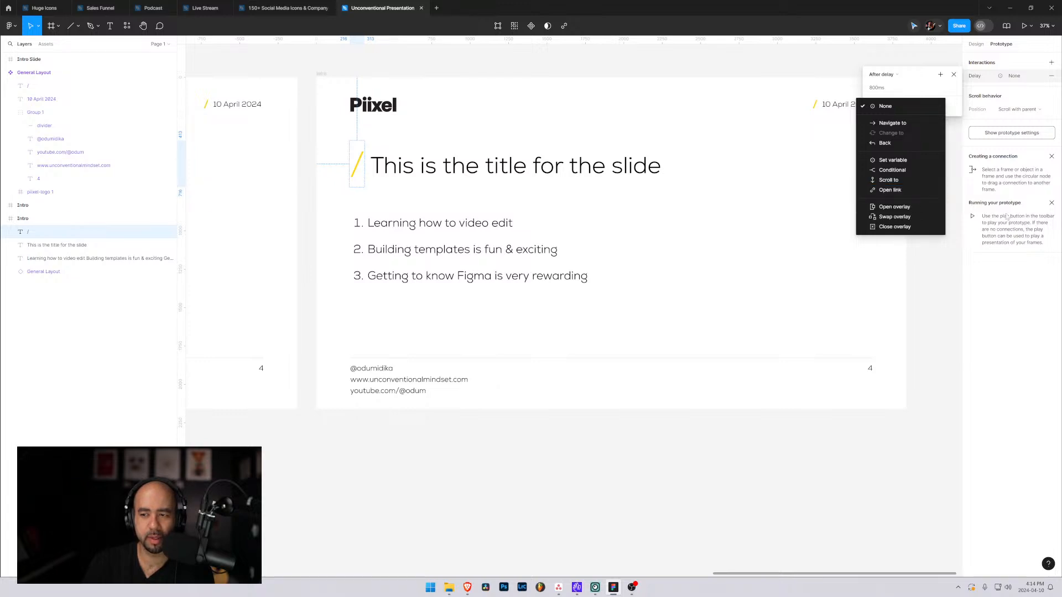
pyautogui.click(1006, 259)
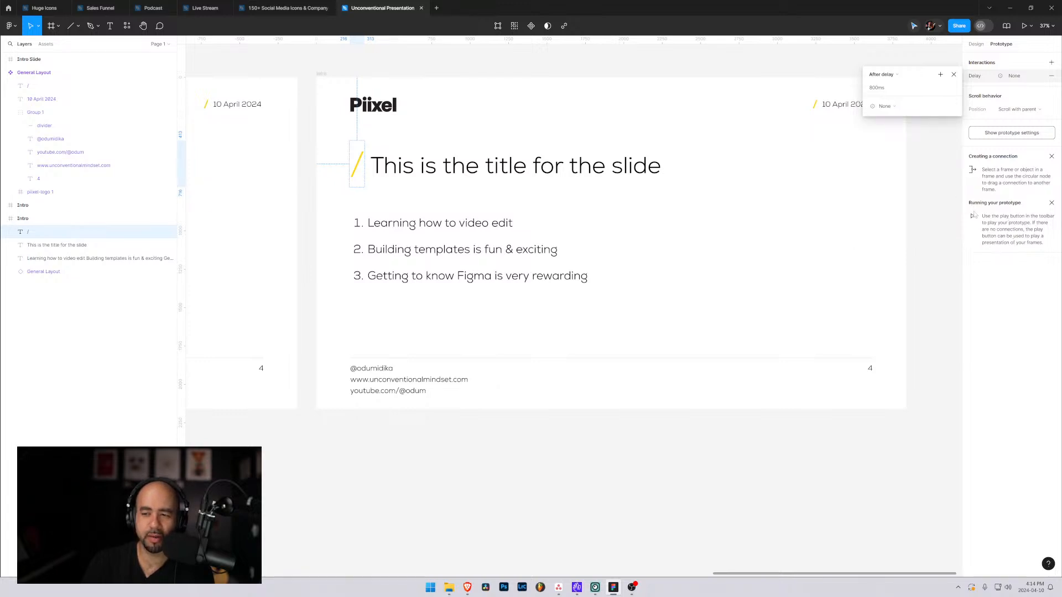
pyautogui.click(358, 165)
pyautogui.click(976, 44)
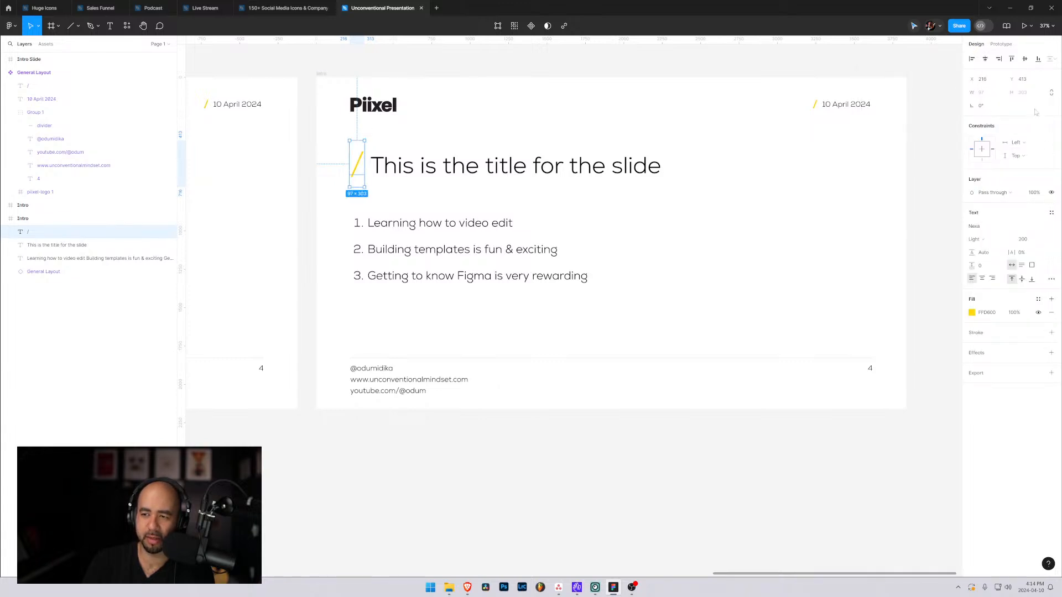
# Present the numbered-list slide as a prototype to preview it, and return to the design file.
pyautogui.moveTo(972, 79); pyautogui.dragTo(973, 79)
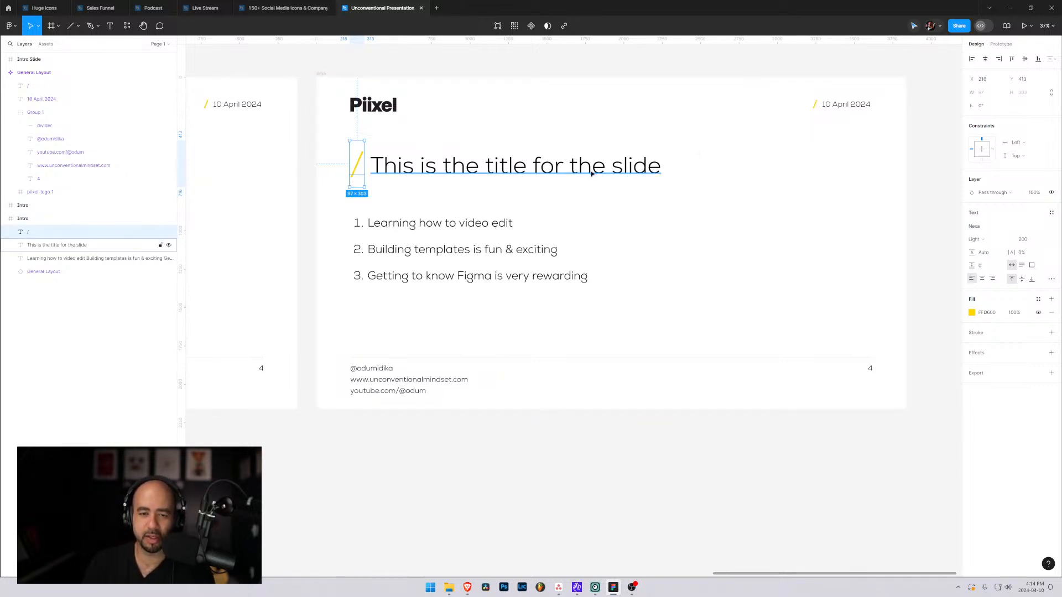
pyautogui.click(1030, 26)
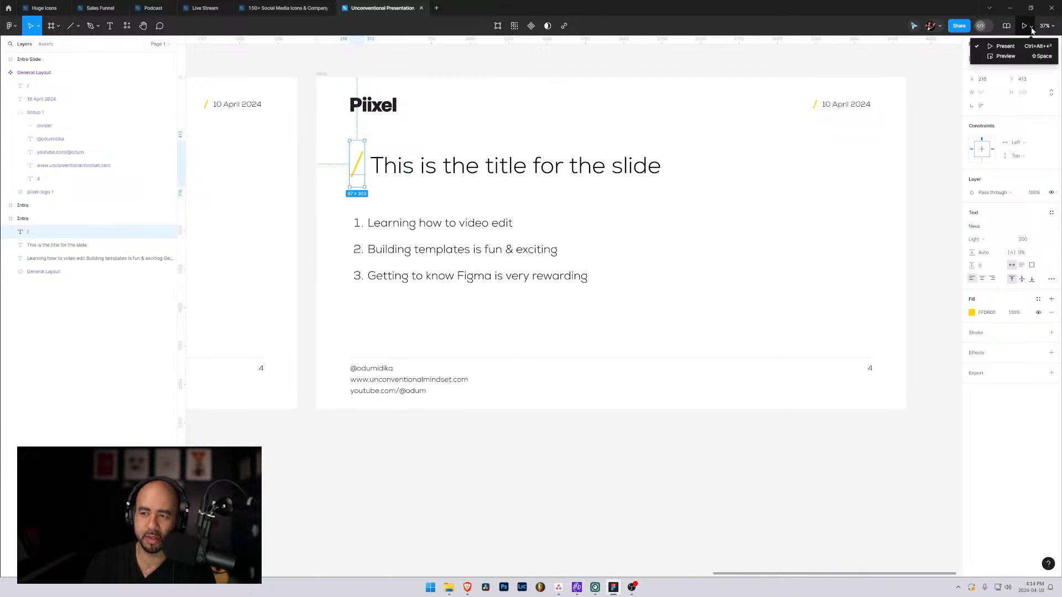
pyautogui.click(1003, 46)
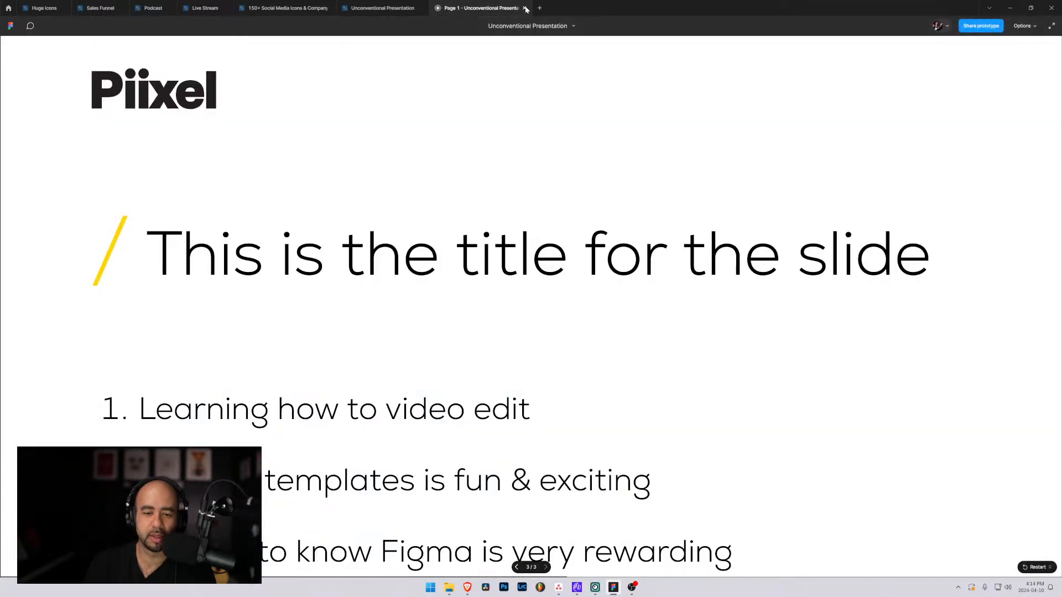
pyautogui.click(525, 8)
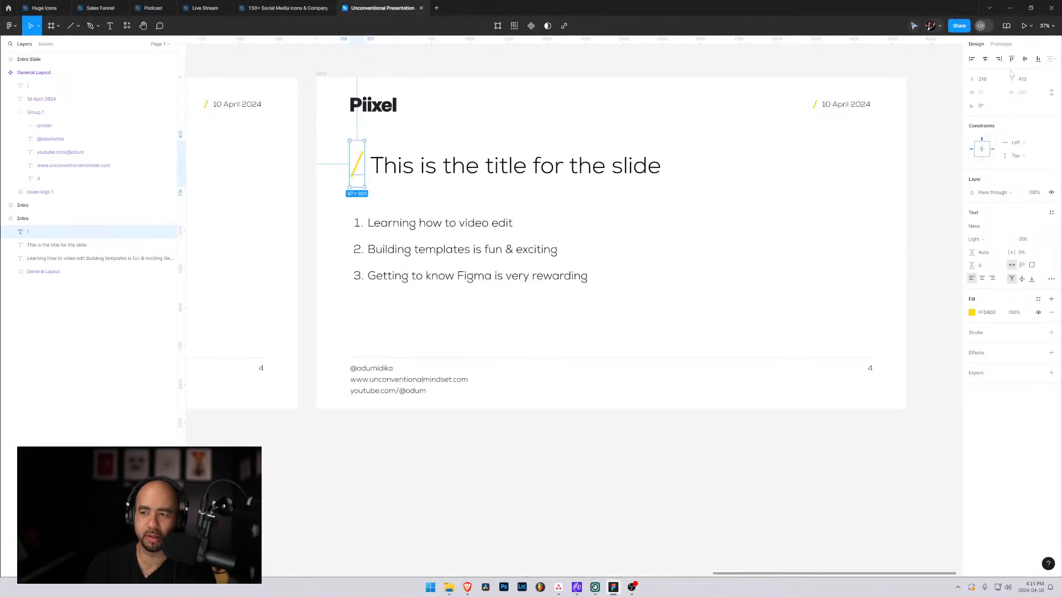
# Remove the After delay interaction from the title's yellow slash and review its scroll position options, keeping Scroll with parent.
pyautogui.click(1001, 43)
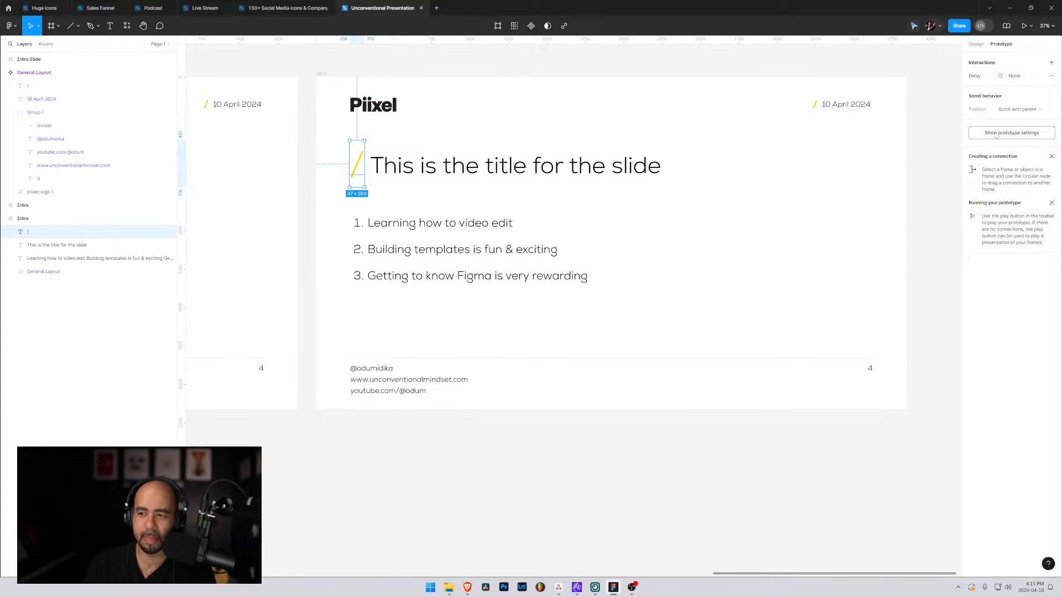
pyautogui.click(1051, 78)
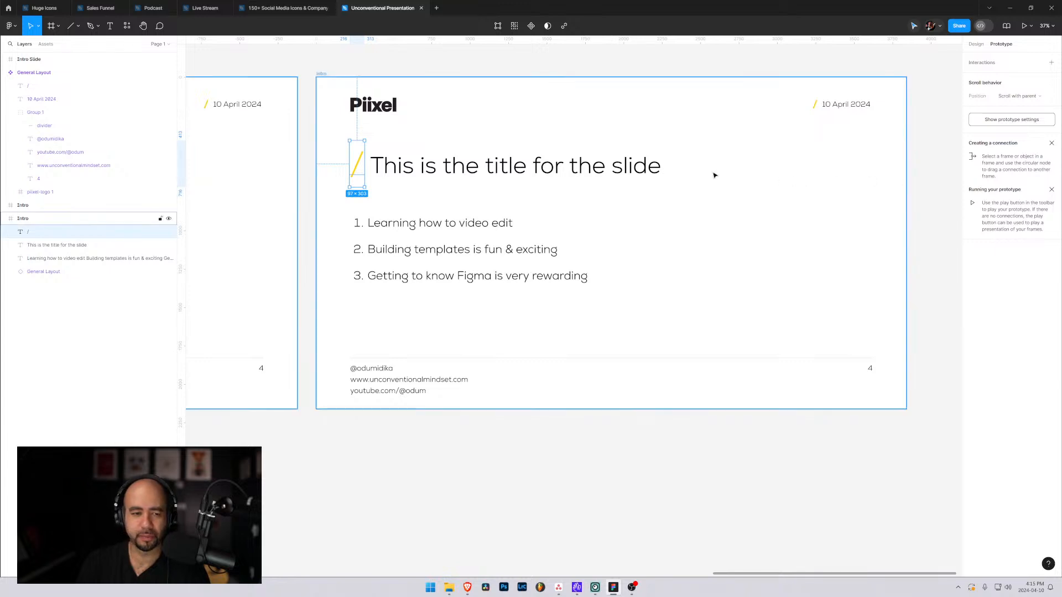
pyautogui.click(1039, 95)
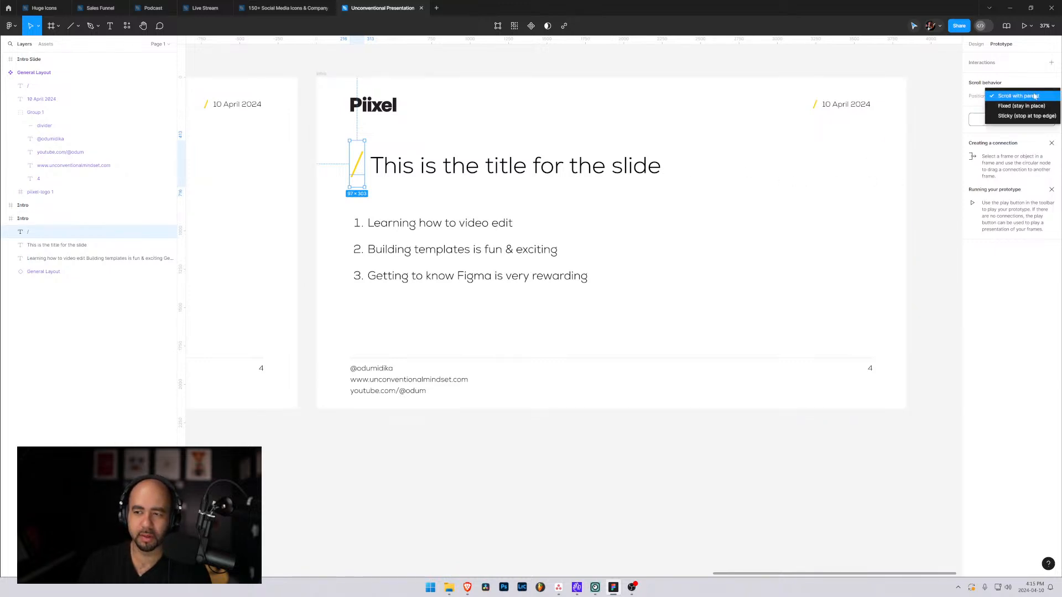
pyautogui.click(947, 88)
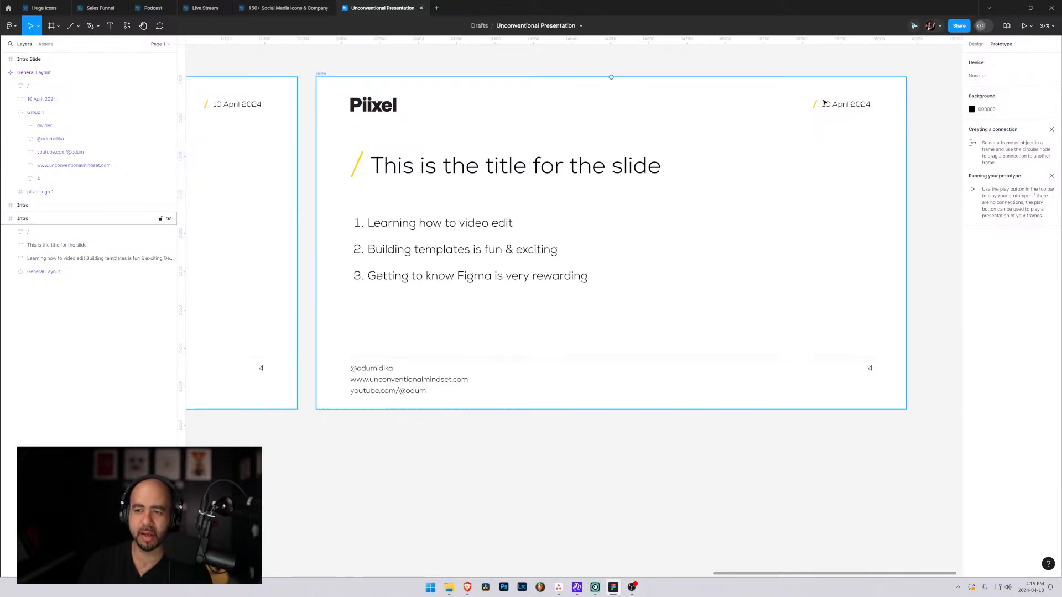
pyautogui.click(976, 44)
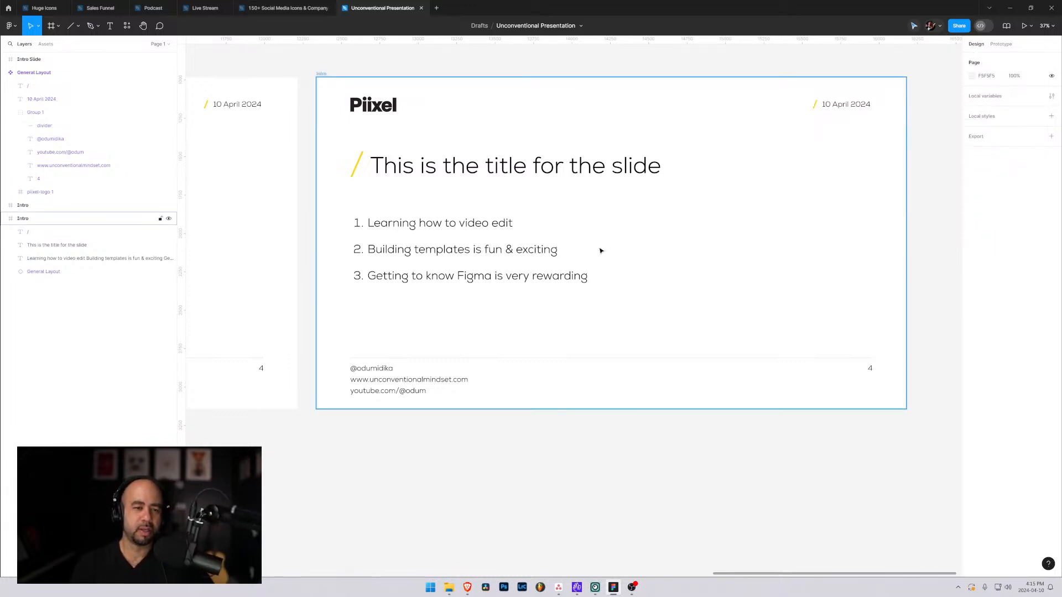
# Move the yellow slash behind the end of the title and shift the title text to the slide's left margin at X 220.
pyautogui.click(355, 164)
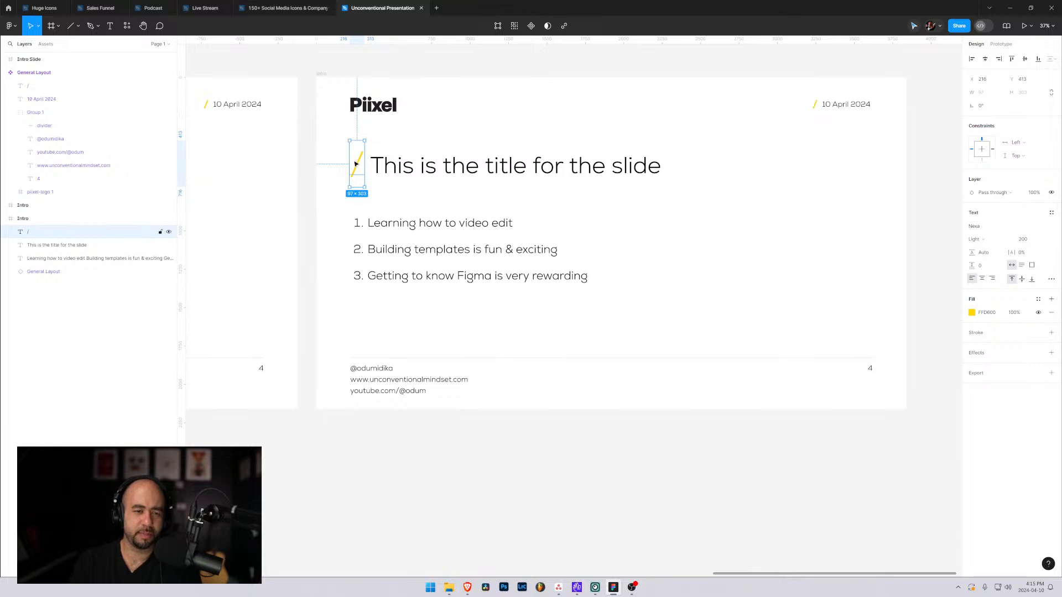
pyautogui.moveTo(356, 164); pyautogui.dragTo(679, 166)
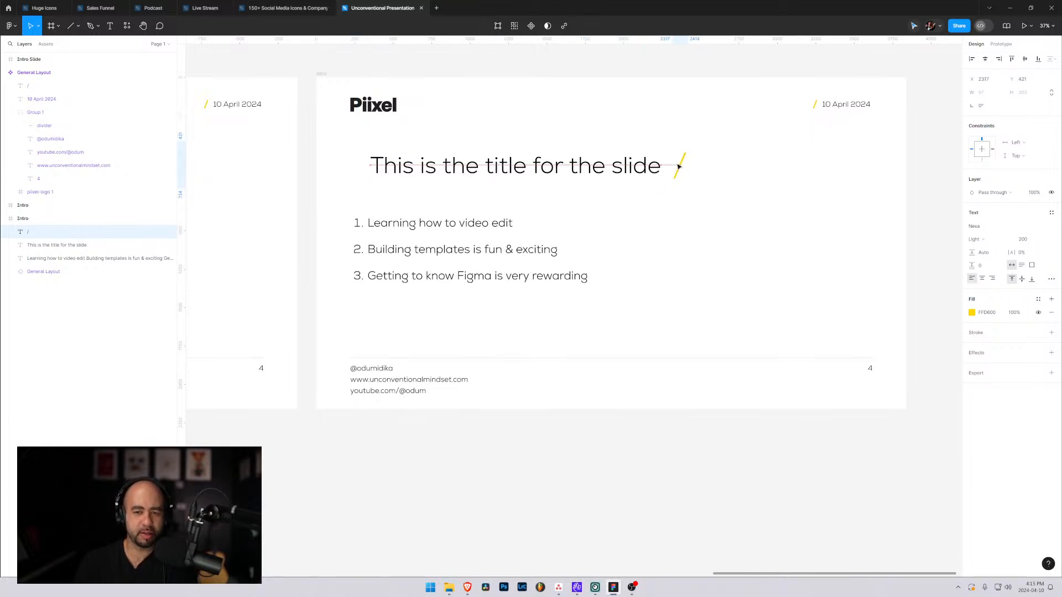
pyautogui.click(483, 167)
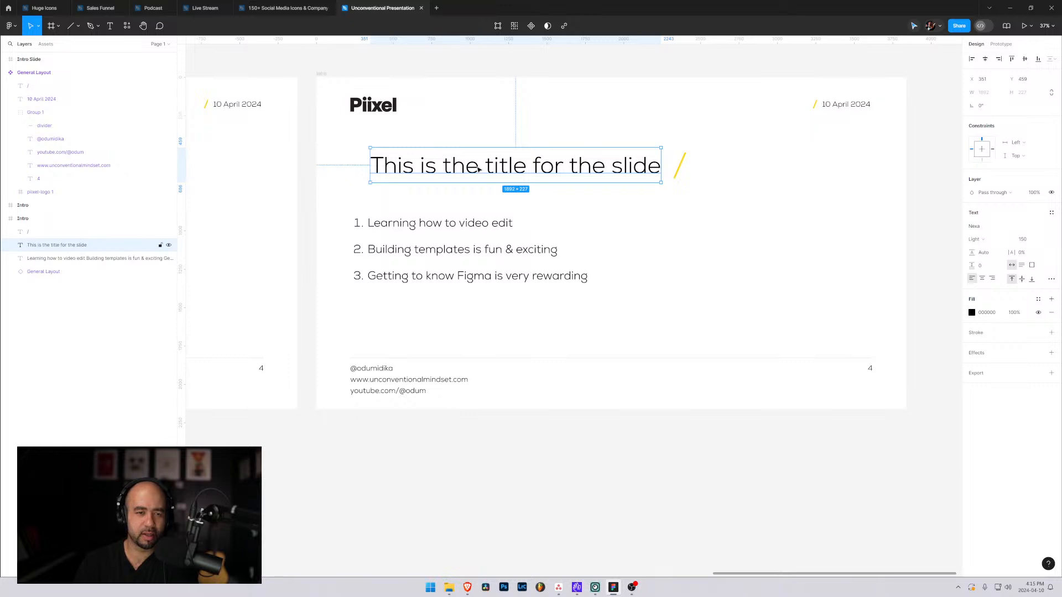
pyautogui.moveTo(476, 167)
pyautogui.mouseDown()
pyautogui.moveTo(450, 168)
pyautogui.moveTo(466, 166)
pyautogui.mouseUp()
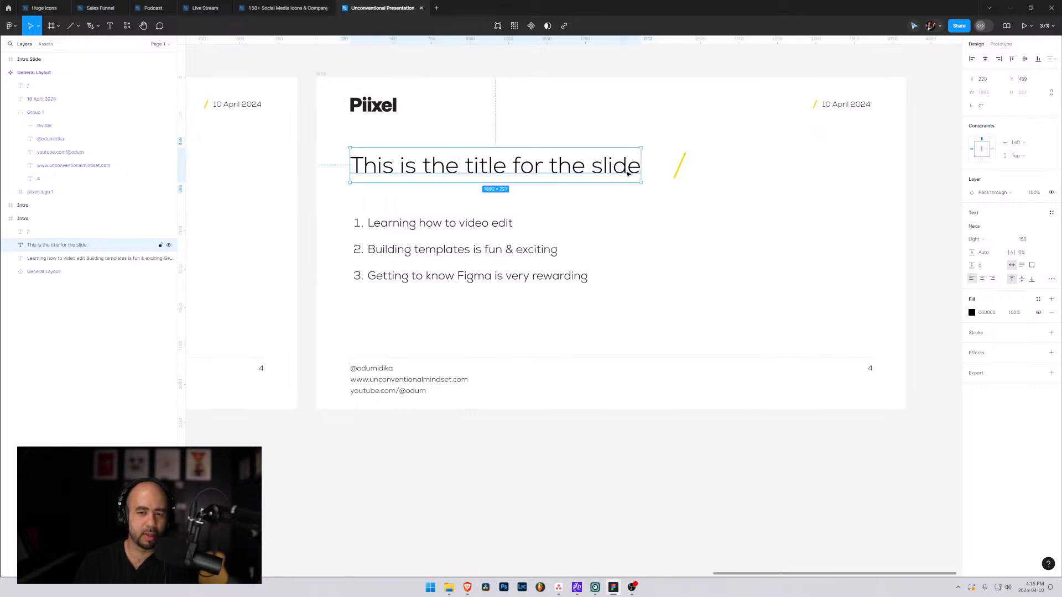
pyautogui.click(680, 172)
pyautogui.moveTo(680, 172); pyautogui.dragTo(654, 174)
pyautogui.click(794, 176)
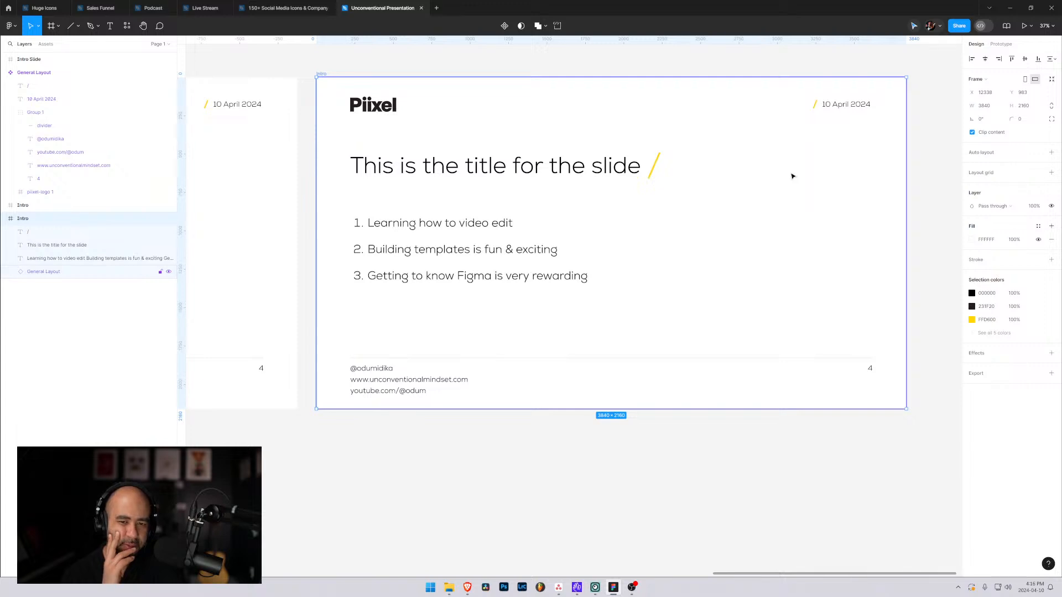
pyautogui.moveTo(664, 169); pyautogui.dragTo(784, 198)
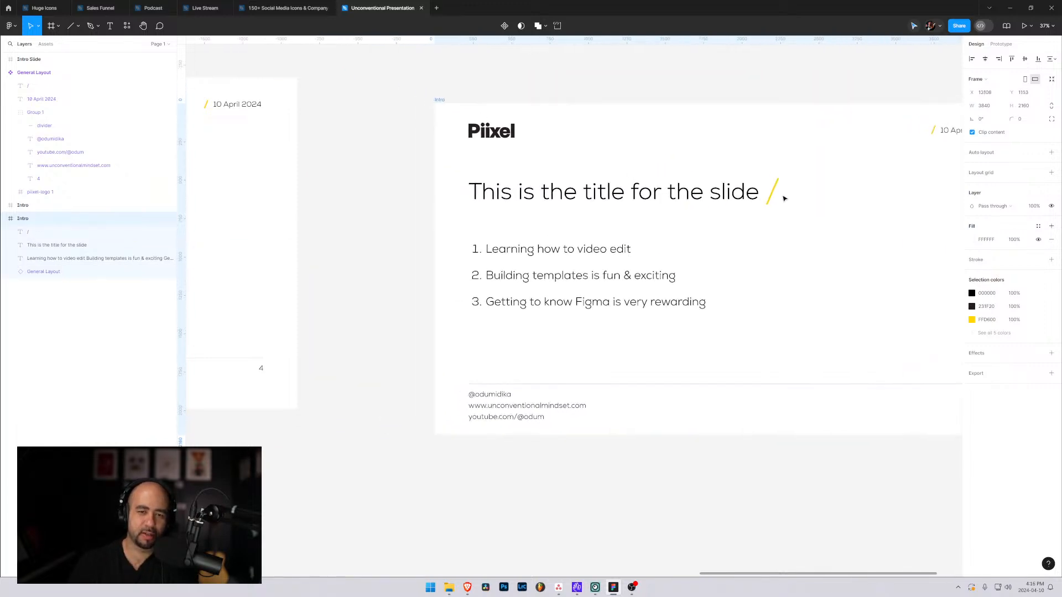
pyautogui.moveTo(644, 205); pyautogui.dragTo(523, 179)
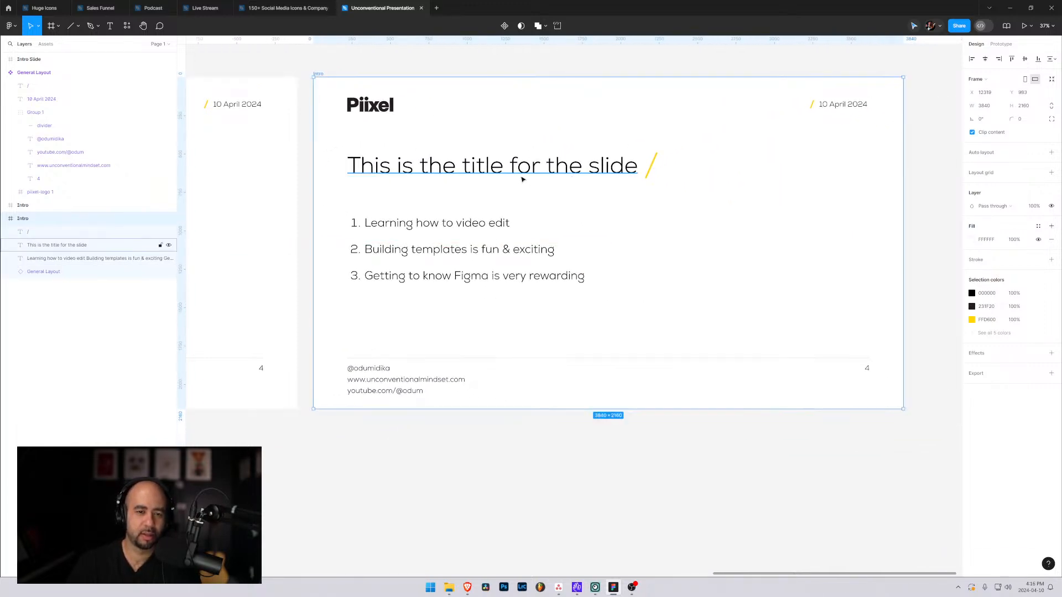
# Replace the first "the" in the slide title with "a very long".
pyautogui.doubleClick(523, 178)
pyautogui.click(568, 166)
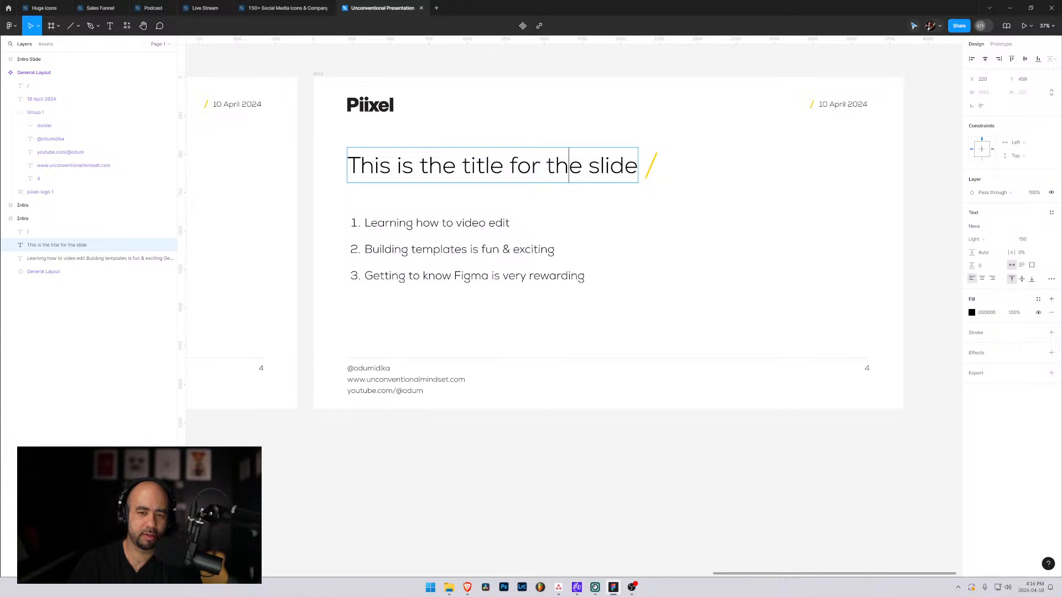
pyautogui.moveTo(419, 166); pyautogui.dragTo(456, 165)
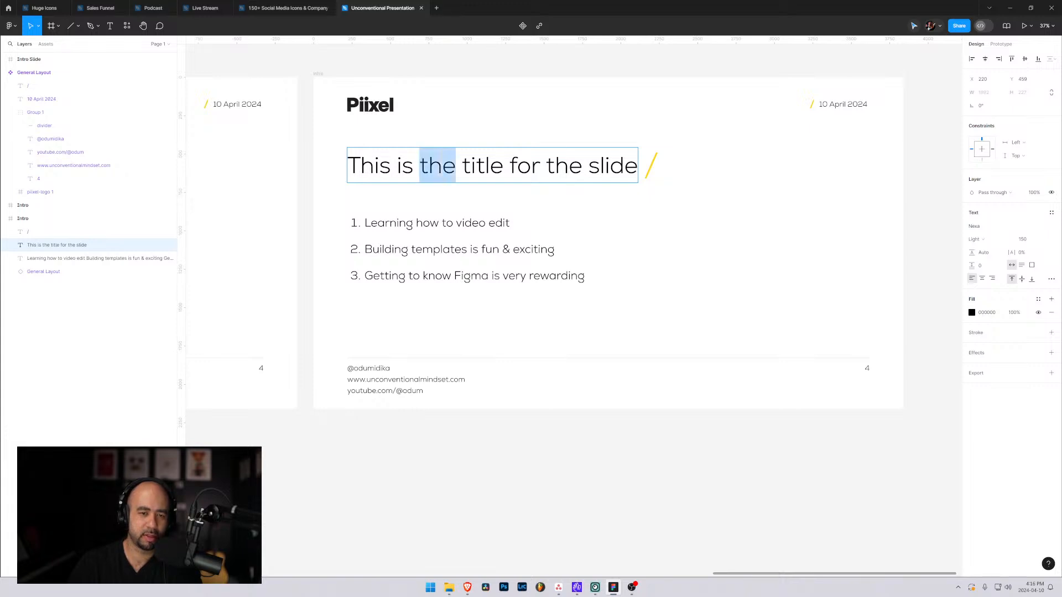
pyautogui.write('a very long')
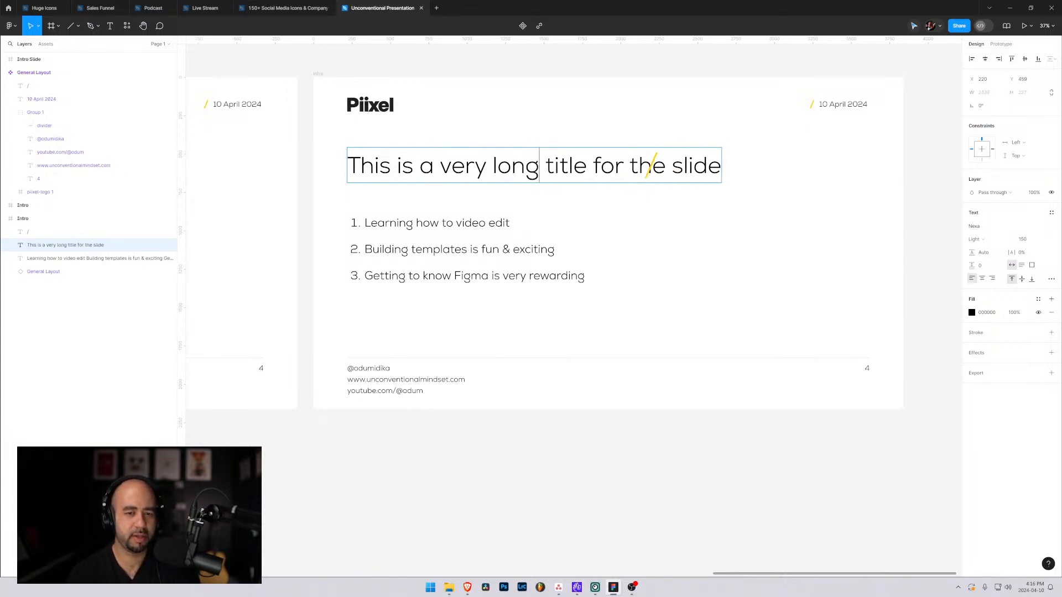
pyautogui.write(' t')
pyautogui.press('BackSpace')
pyautogui.press('BackSpace')
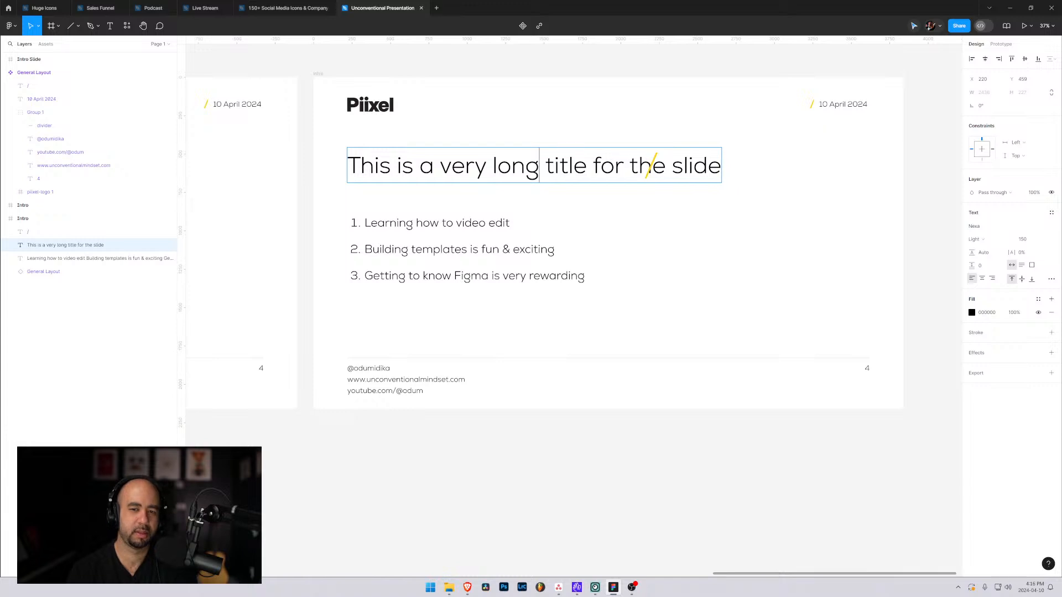
# Change the title's ending so that it reads "for this particular slide to see how it looks".
pyautogui.hotkey('ctrl', 'Right')
pyautogui.hotkey('ctrl', 'Right')
pyautogui.hotkey('ctrl', 'Right')
pyautogui.hotkey('ctrl', 'Right')
pyautogui.hotkey('ctrl', 'Left')
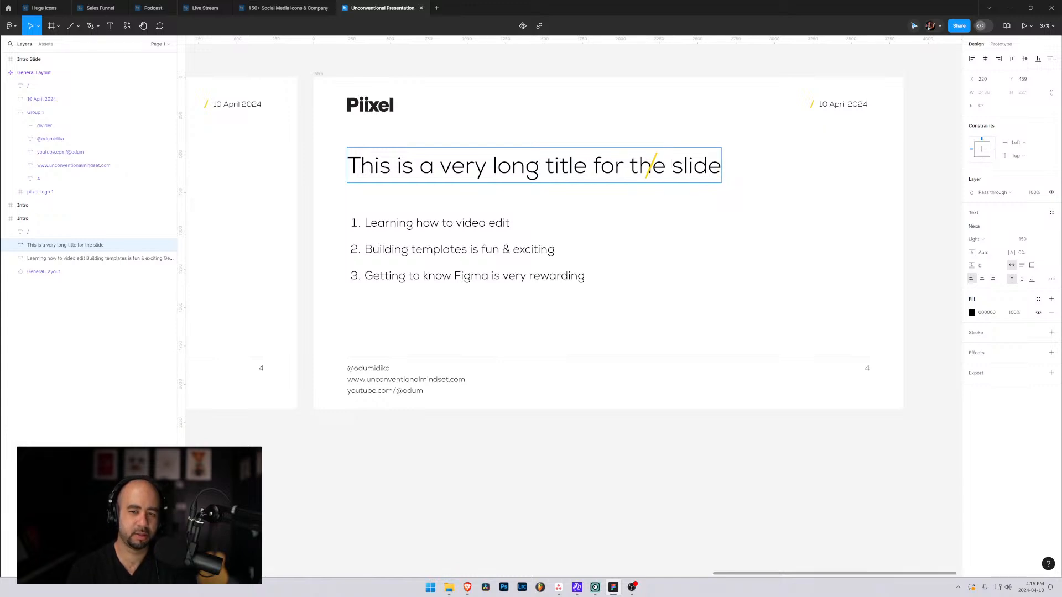
pyautogui.hotkey('ctrl', 'shift', 'Right')
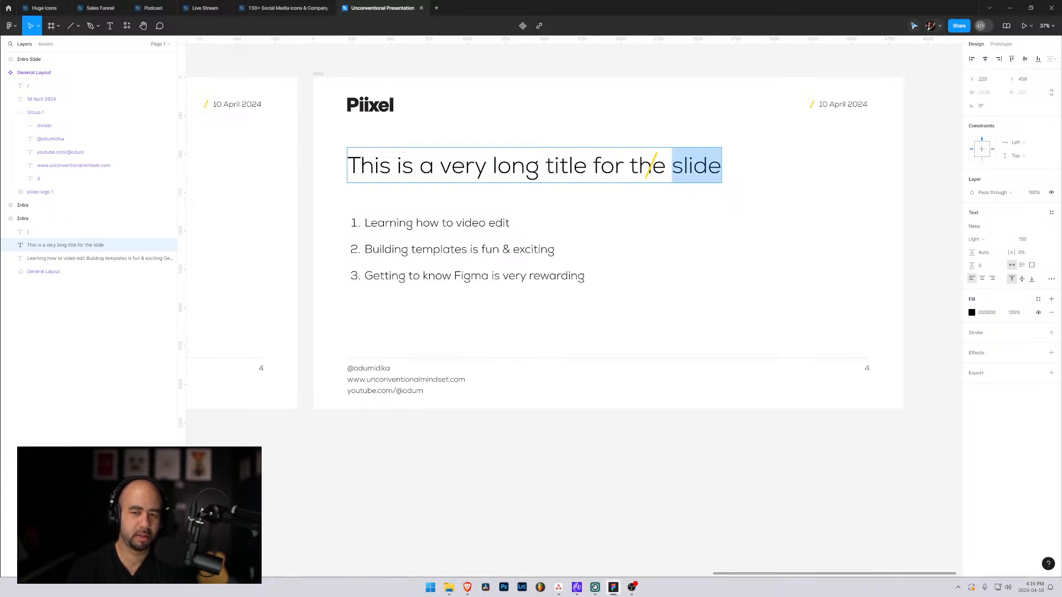
pyautogui.press('BackSpace')
pyautogui.press('BackSpace')
pyautogui.press('BackSpace')
pyautogui.write('is p')
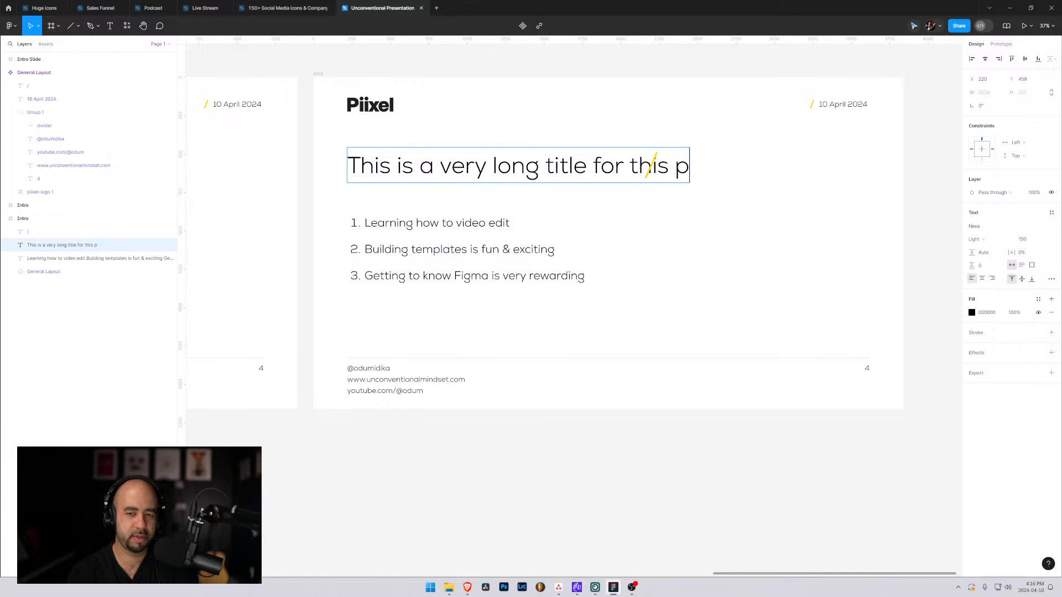
pyautogui.write('articulat')
pyautogui.press('BackSpace')
pyautogui.write('r')
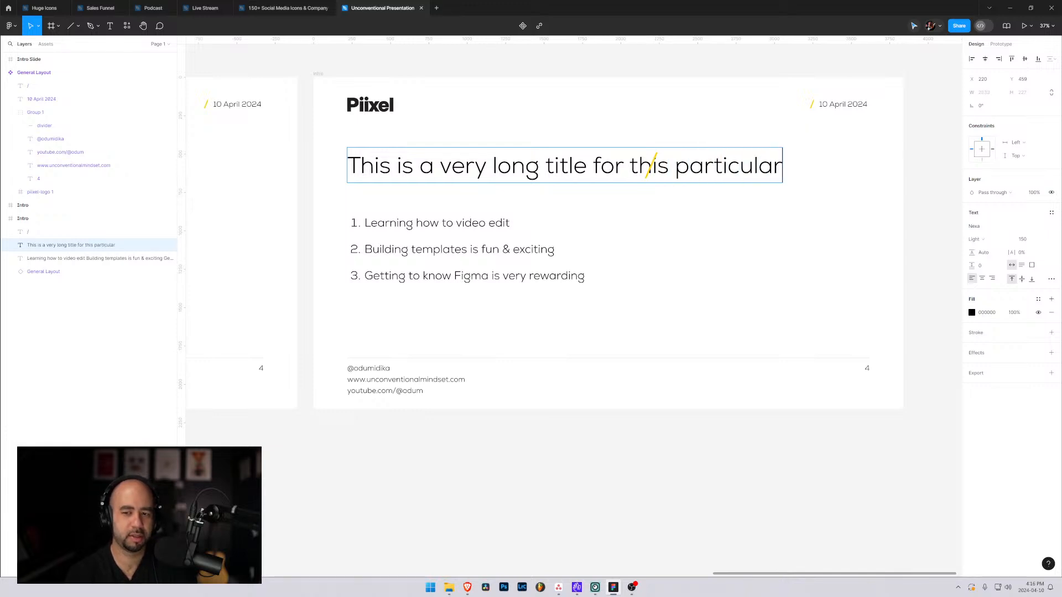
pyautogui.write(' slide to see how it looks')
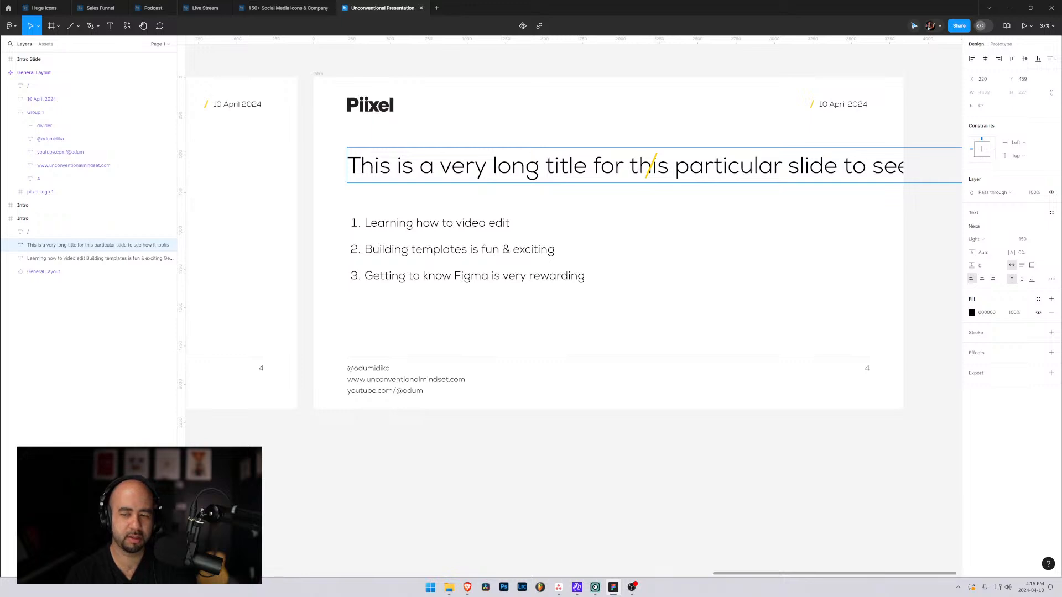
pyautogui.press('Escape')
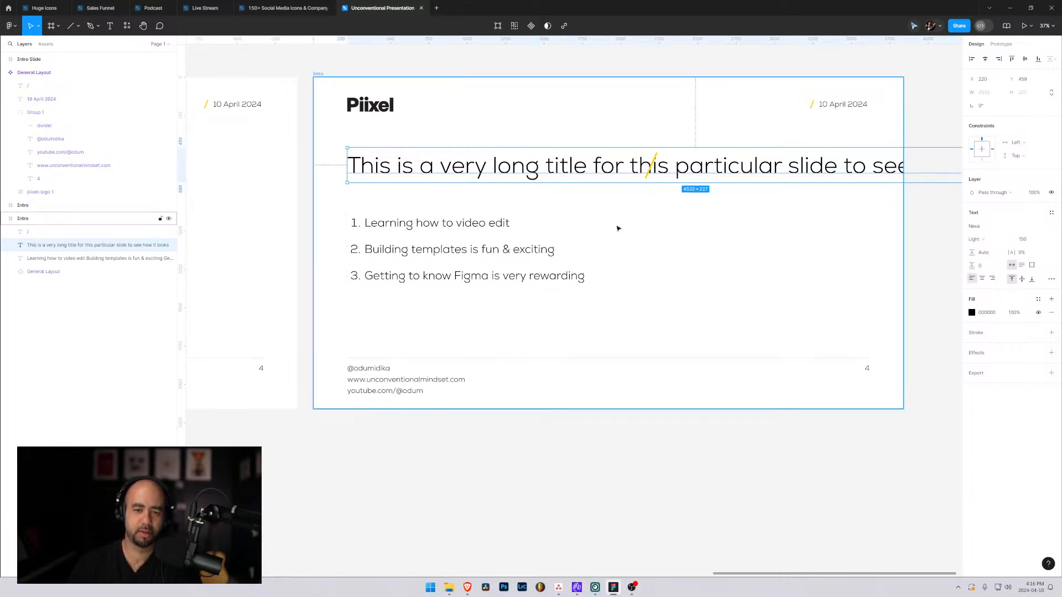
# Narrow the title's text box to about 2758 × 373 so that the long title wraps onto two lines.
pyautogui.moveTo(784, 214); pyautogui.dragTo(623, 230)
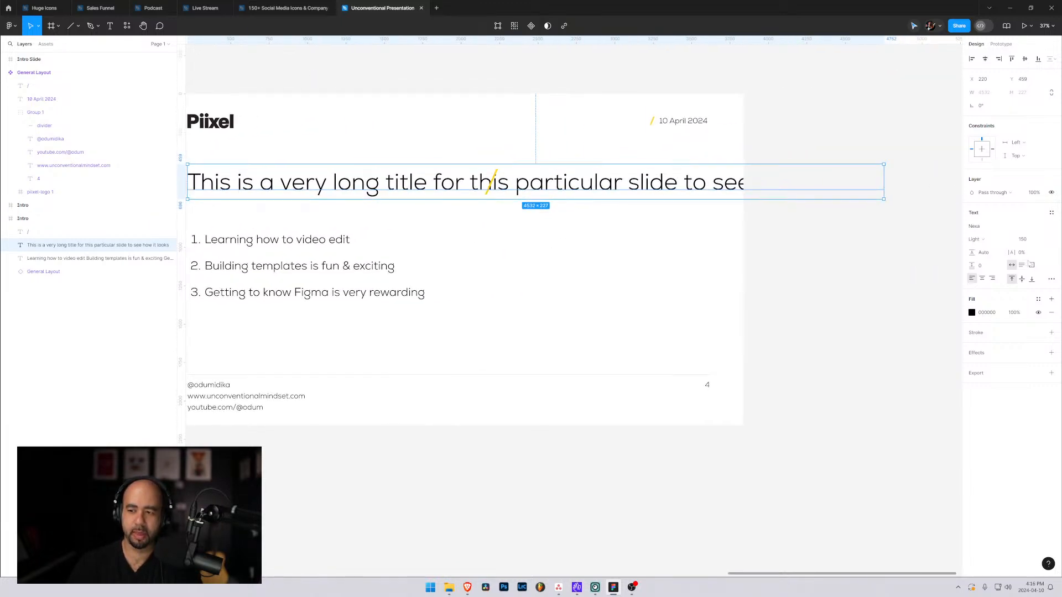
pyautogui.moveTo(883, 199); pyautogui.dragTo(599, 223)
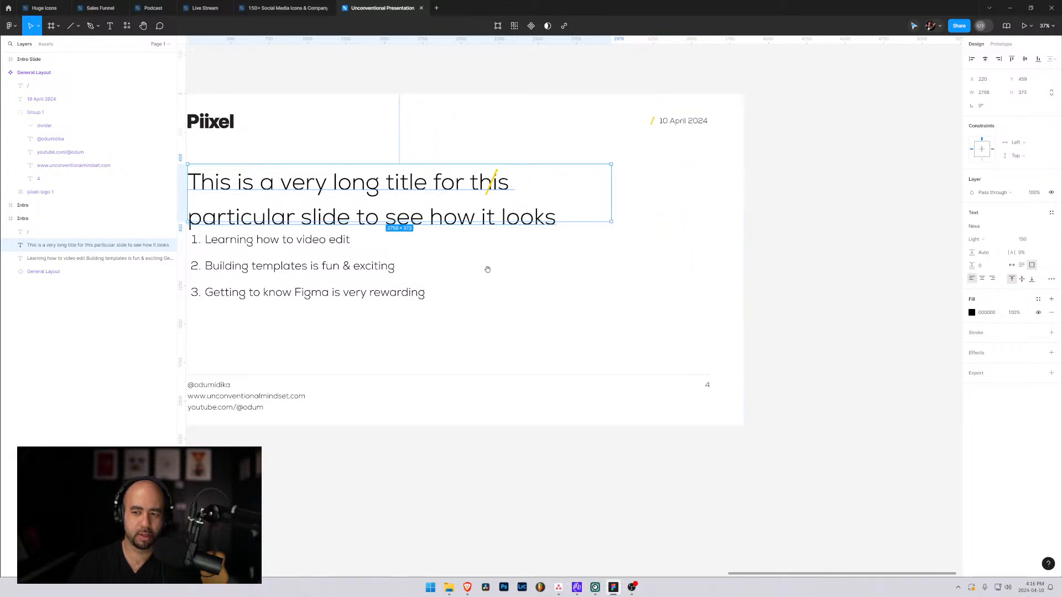
pyautogui.moveTo(487, 270); pyautogui.dragTo(666, 261)
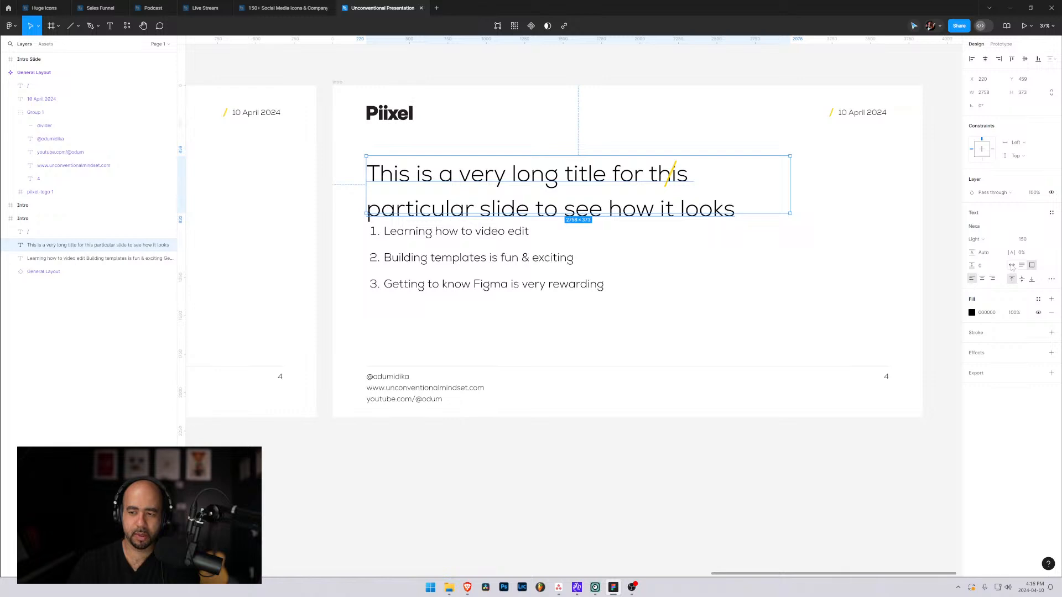
# Set the title's line height to 100% and nudge the title down slightly.
pyautogui.click(977, 254)
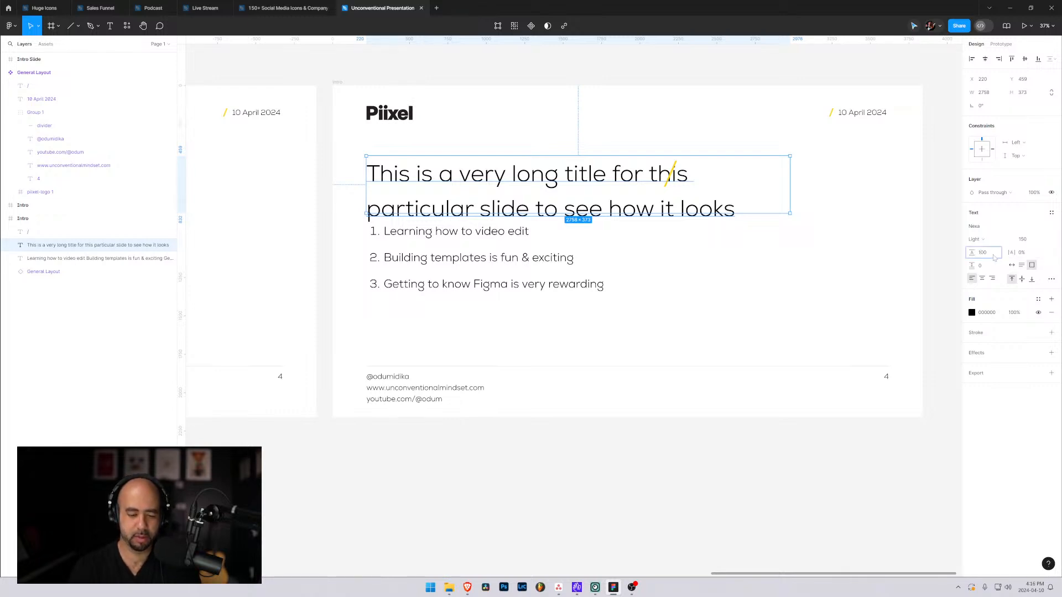
pyautogui.press('Return')
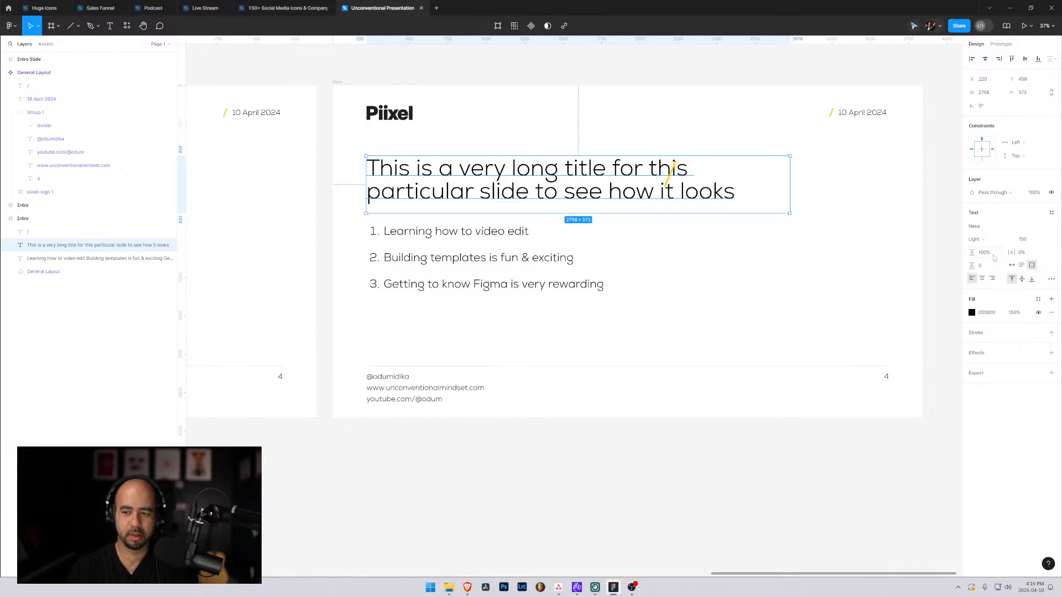
pyautogui.press('Down')
pyautogui.press('Down')
pyautogui.press('Down')
pyautogui.press('Down')
pyautogui.press('Down')
pyautogui.press('Down')
pyautogui.press('Down')
pyautogui.press('Down')
pyautogui.press('Down')
pyautogui.press('Down')
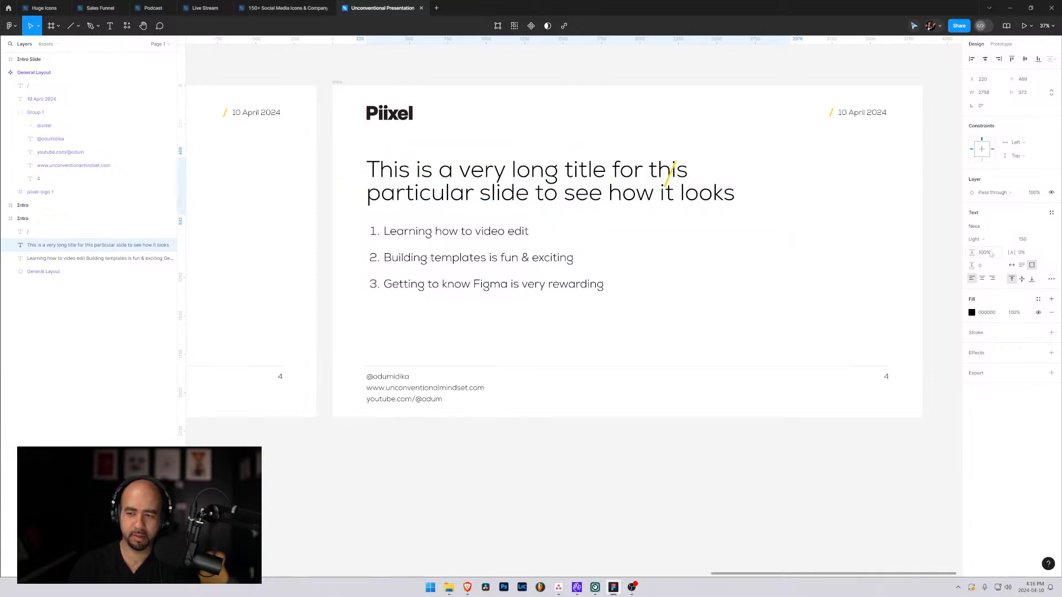
# Loosen the two-line title's spacing by setting its line height to 125%.
pyautogui.click(990, 253)
pyautogui.hotkey('shift', 'Up')
pyautogui.hotkey('shift', 'Up')
pyautogui.hotkey('shift', 'Up')
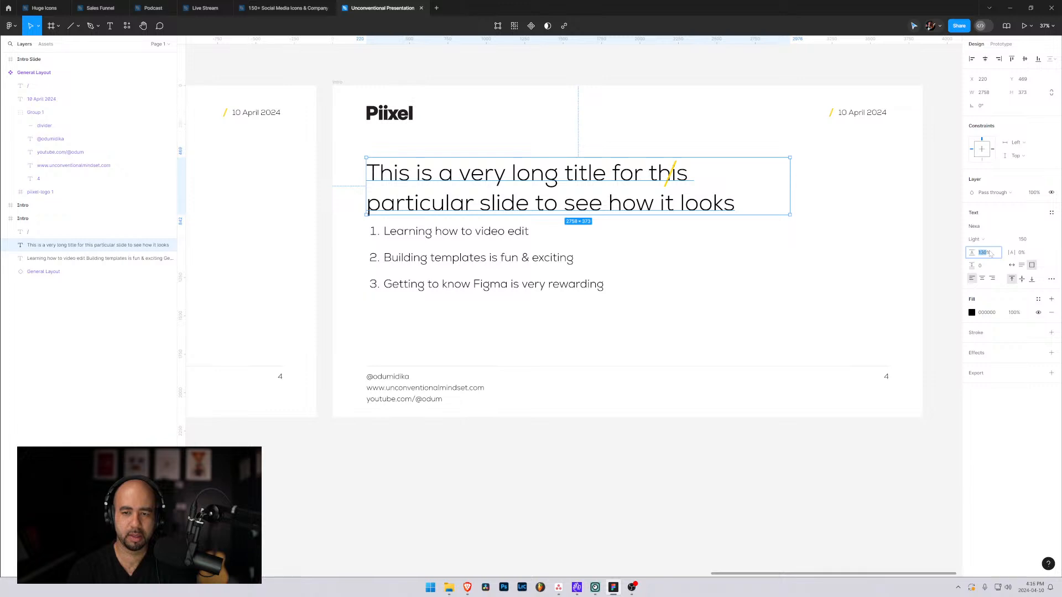
pyautogui.hotkey('shift', 'Down')
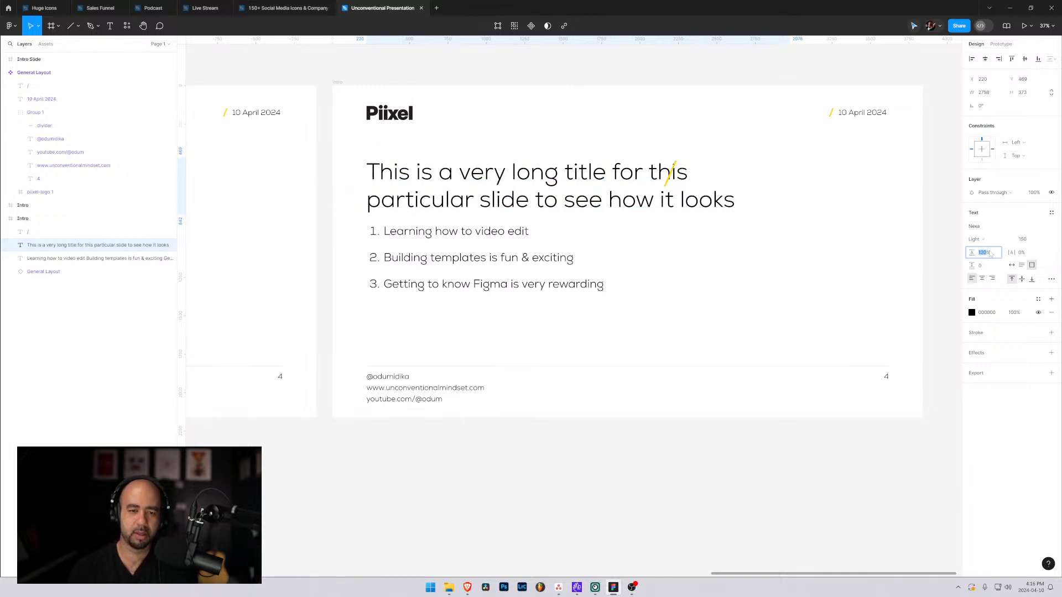
pyautogui.press('Up')
pyautogui.press('Up')
pyautogui.press('Up')
pyautogui.press('Up')
pyautogui.press('Up')
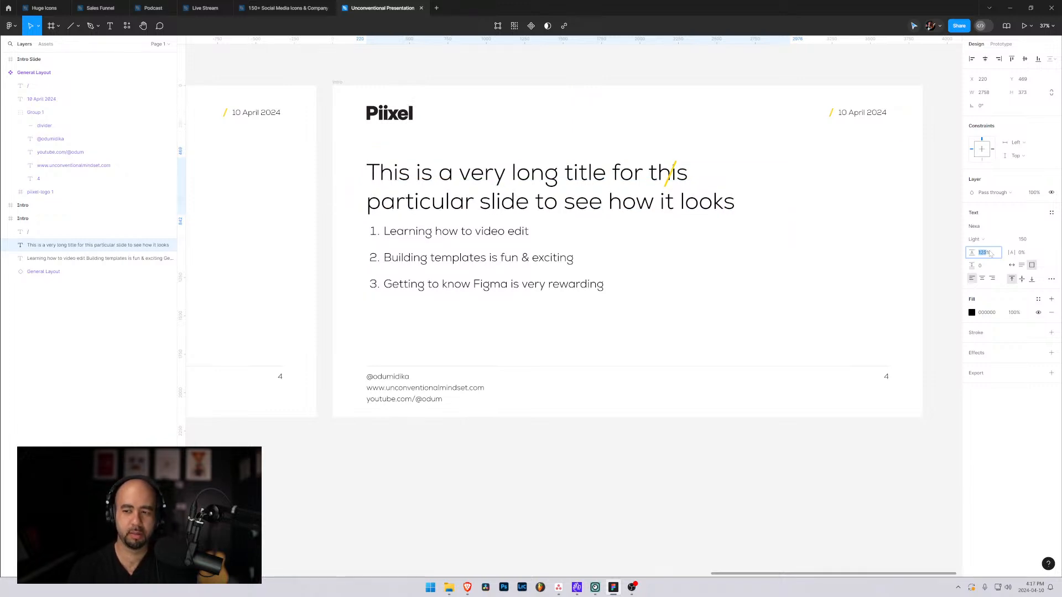
# Move the yellow slash to the end of the second title line and shorten the title to "This is a very long title for this particular slide".
pyautogui.click(672, 180)
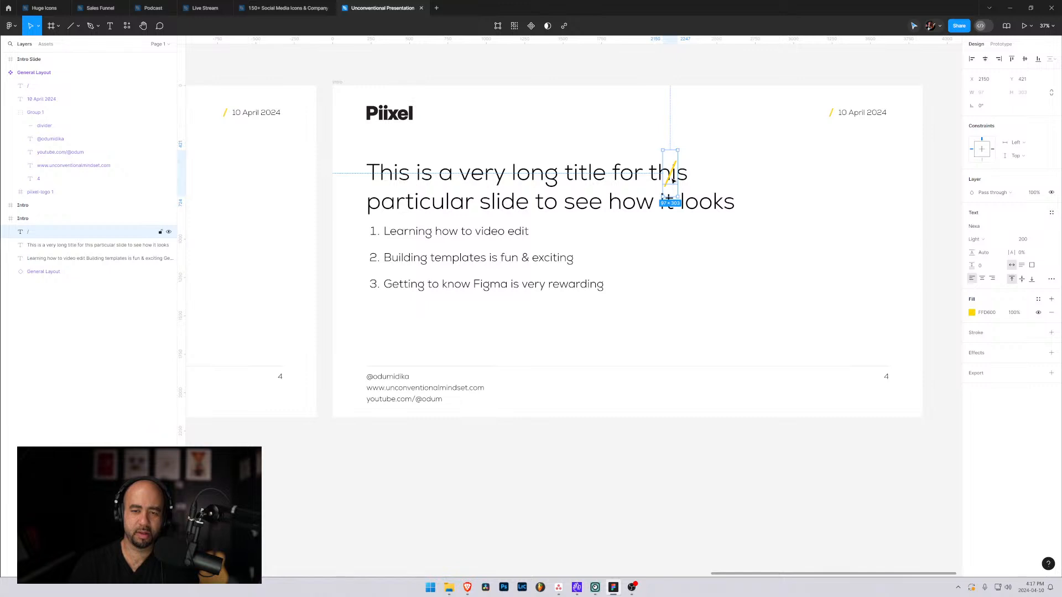
pyautogui.moveTo(672, 181); pyautogui.dragTo(758, 211)
pyautogui.doubleClick(553, 203)
pyautogui.click(529, 202)
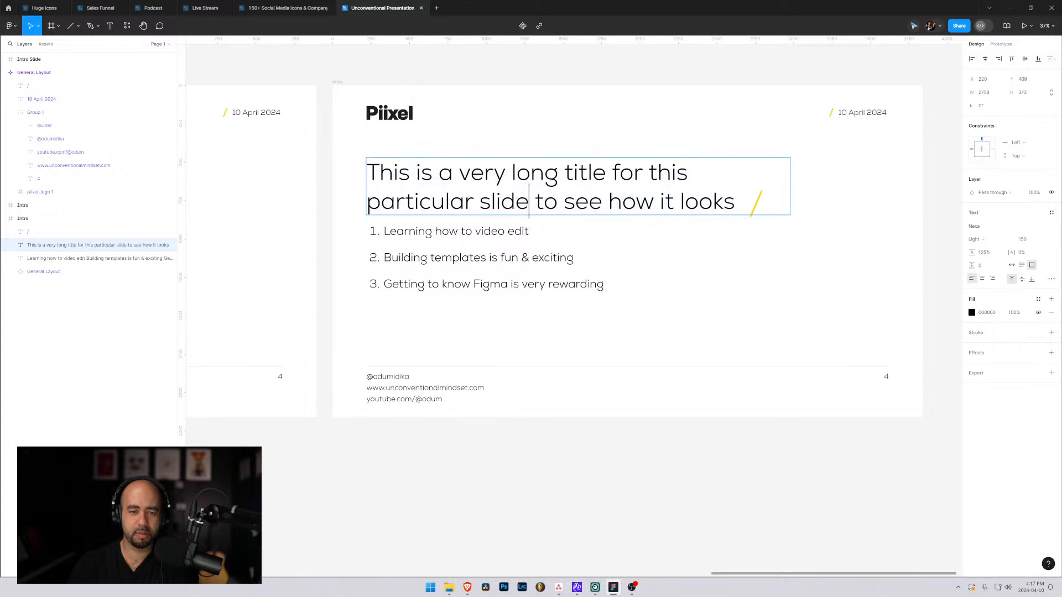
pyautogui.moveTo(535, 202); pyautogui.dragTo(735, 202)
pyautogui.press('BackSpace')
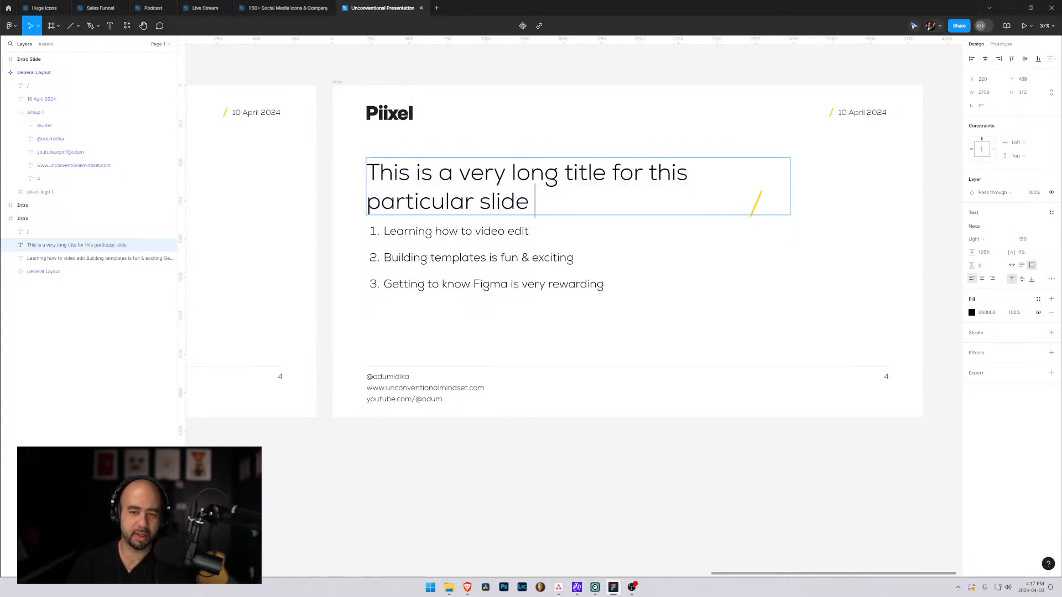
pyautogui.press('BackSpace')
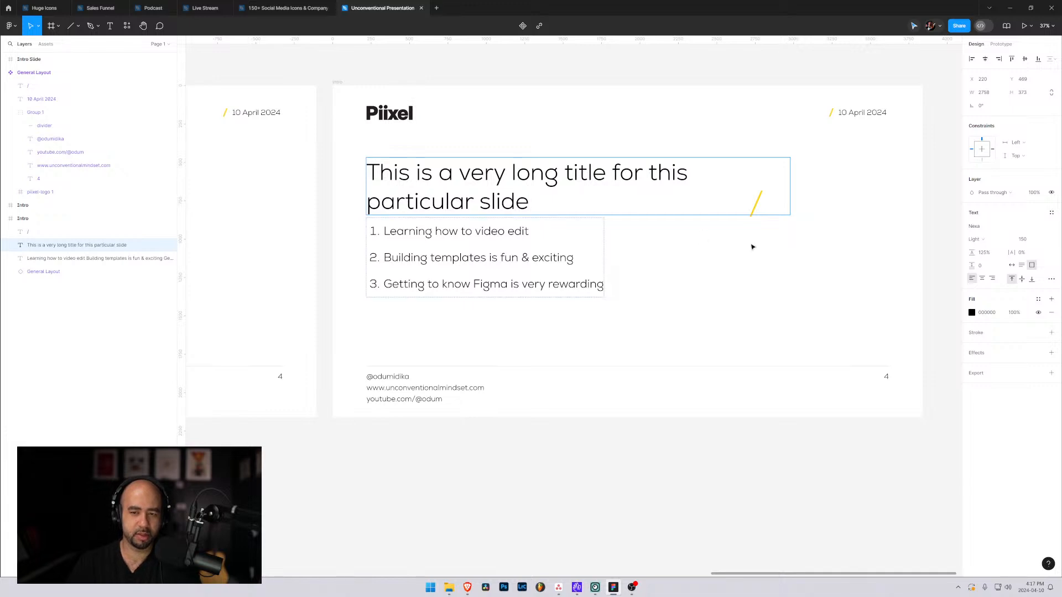
# Place the yellow slash directly after the word "slide" on the title's second line.
pyautogui.press('Escape')
pyautogui.moveTo(757, 204); pyautogui.dragTo(543, 206)
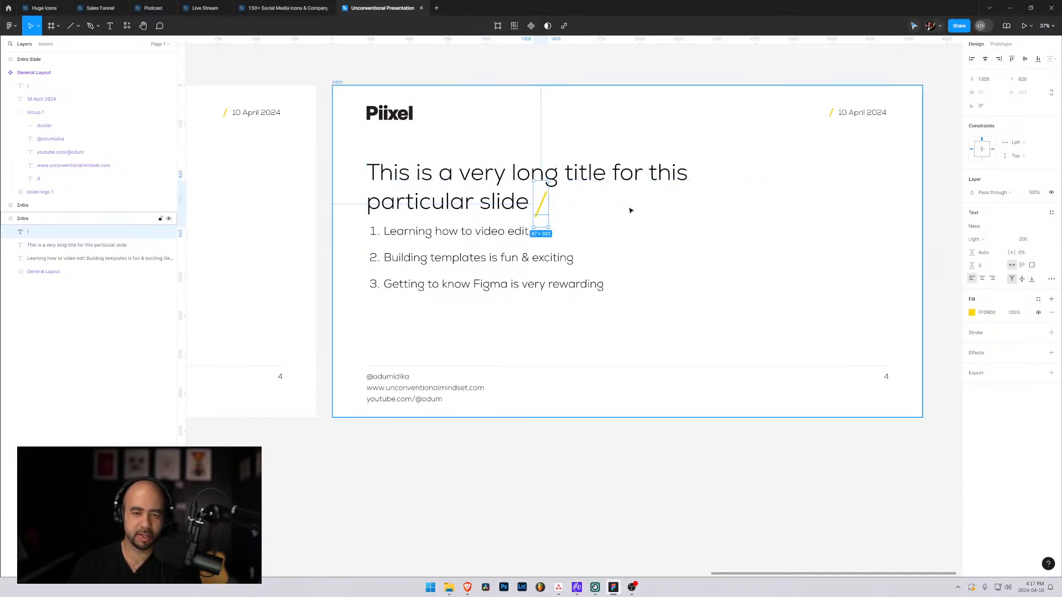
pyautogui.press('Escape')
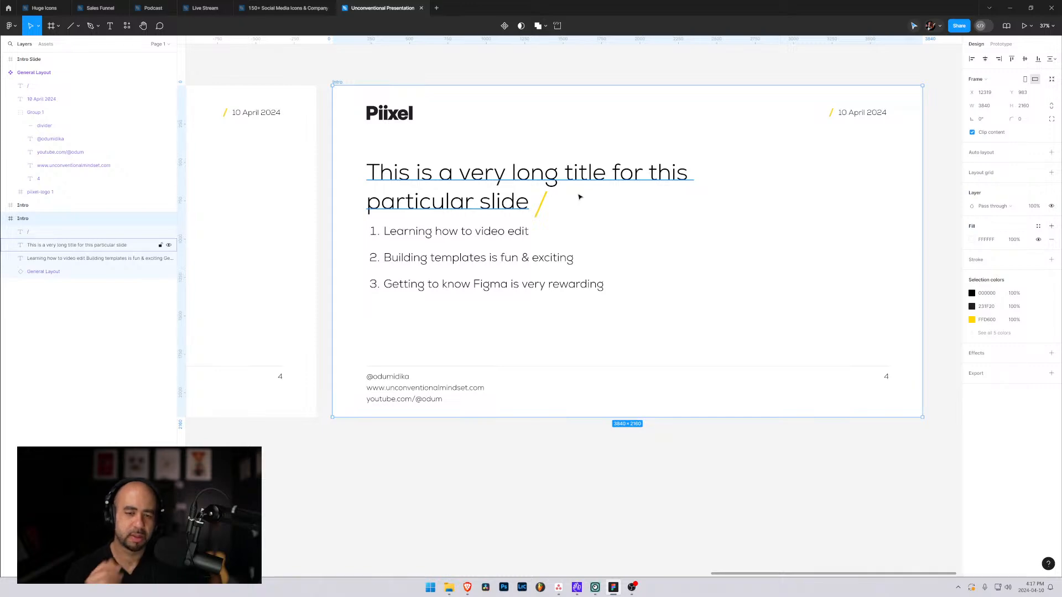
# Move the yellow slash in front of the title's first line and shift the title right to about X 357 to make room for it.
pyautogui.moveTo(542, 200); pyautogui.dragTo(378, 174)
pyautogui.click(549, 203)
pyautogui.click(462, 187)
pyautogui.moveTo(468, 193)
pyautogui.mouseDown()
pyautogui.moveTo(502, 197)
pyautogui.moveTo(487, 194)
pyautogui.mouseUp()
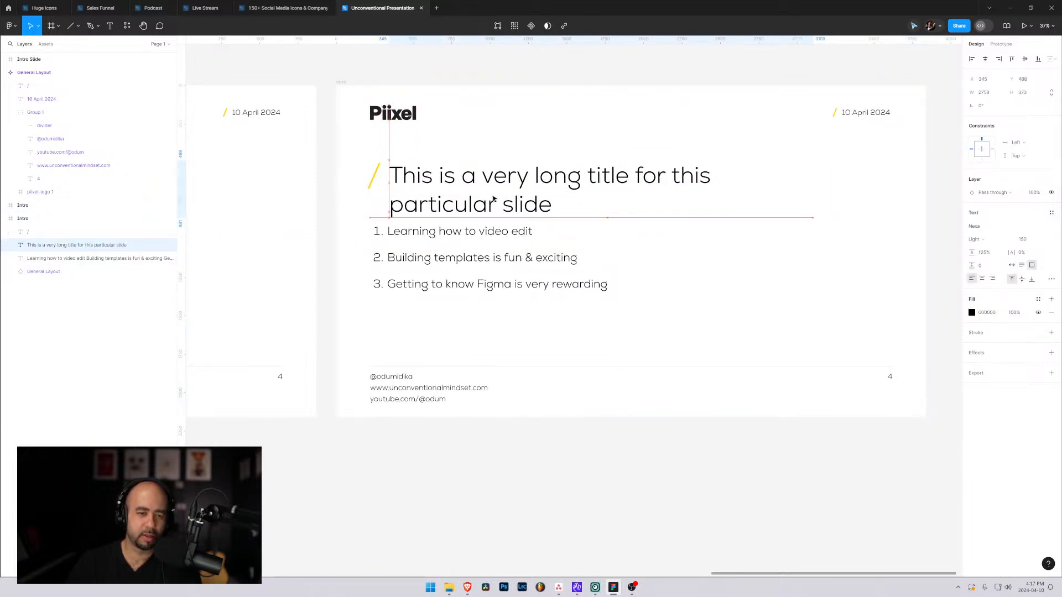
pyautogui.click(492, 138)
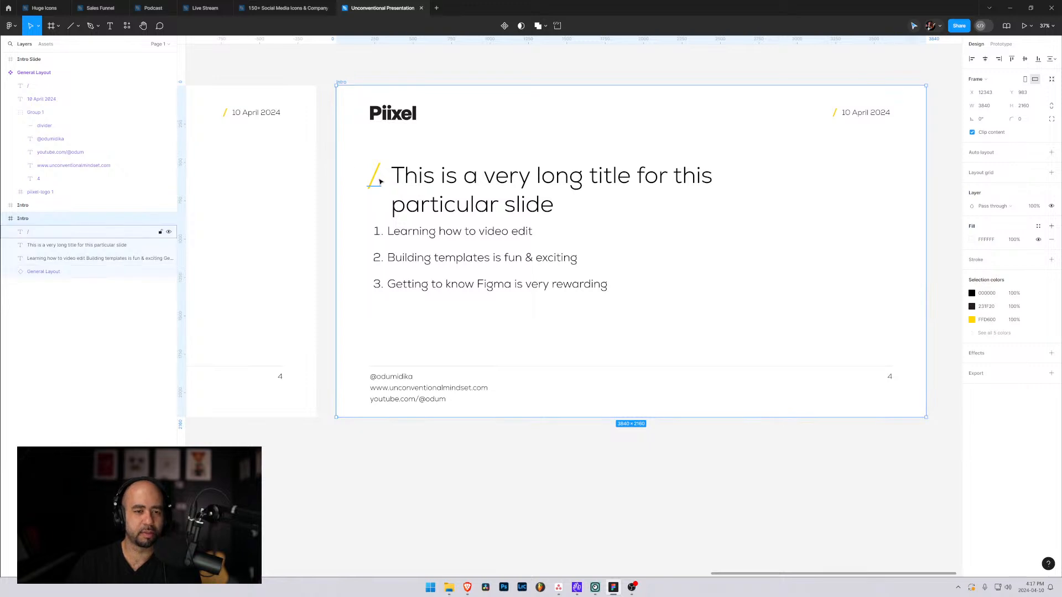
pyautogui.moveTo(378, 180); pyautogui.dragTo(378, 180)
pyautogui.click(500, 161)
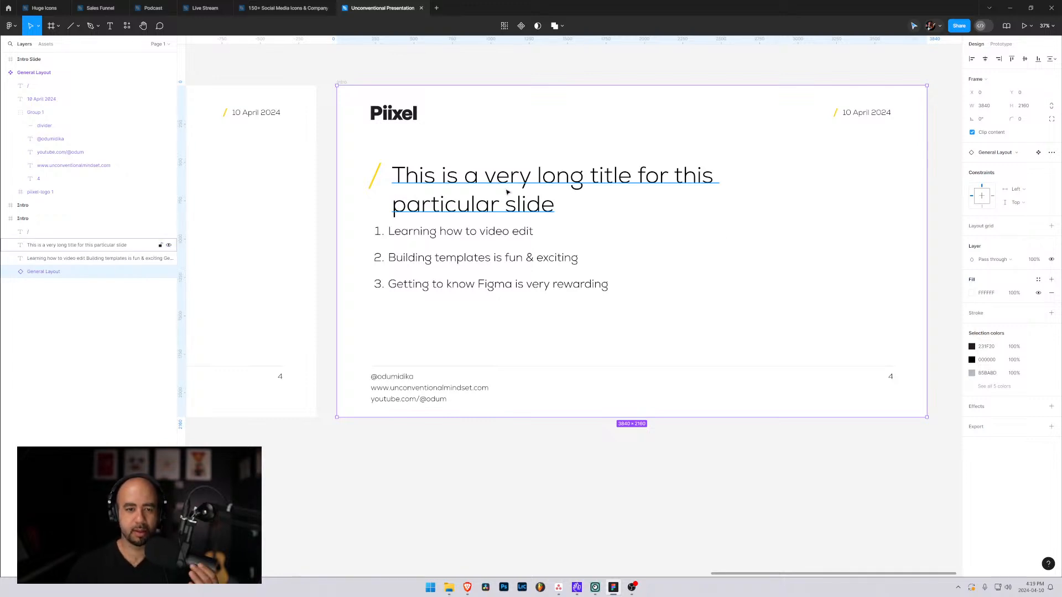
# Replace the slide's title with "Review of last weeks marketing".
pyautogui.doubleClick(486, 187)
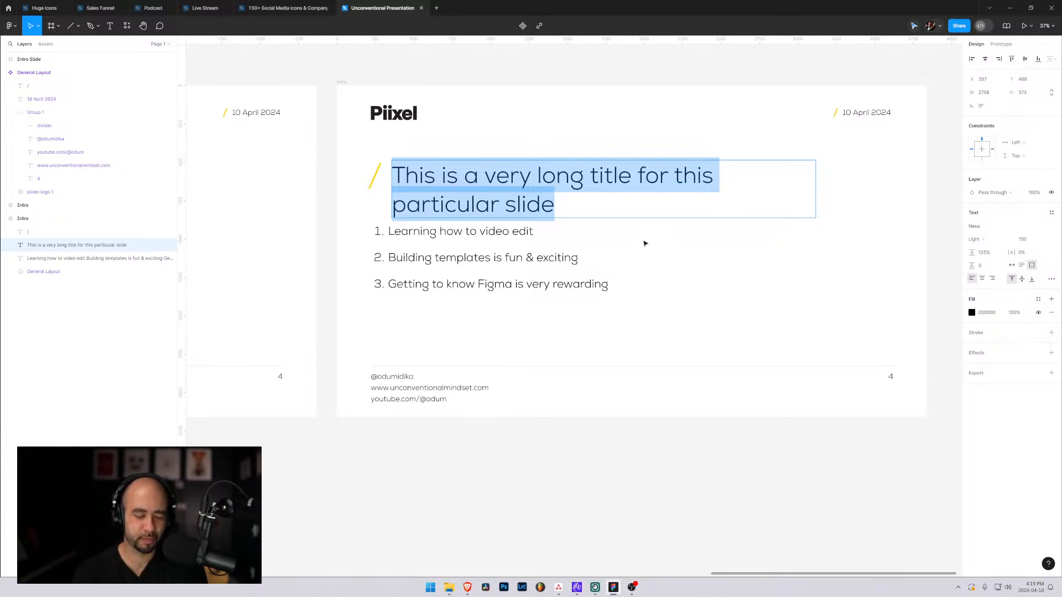
pyautogui.write('Review of')
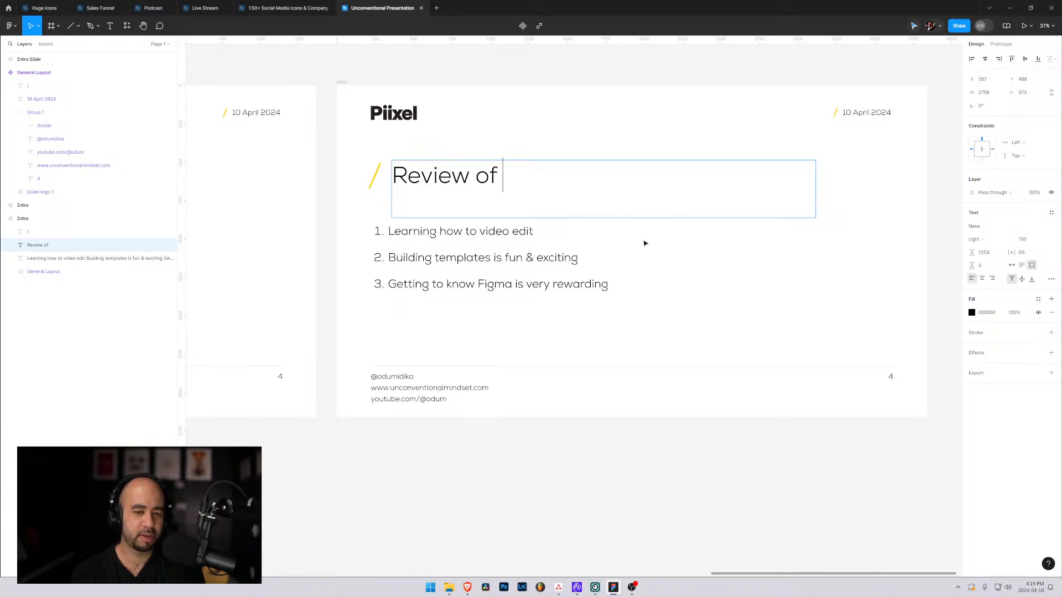
pyautogui.write(' last')
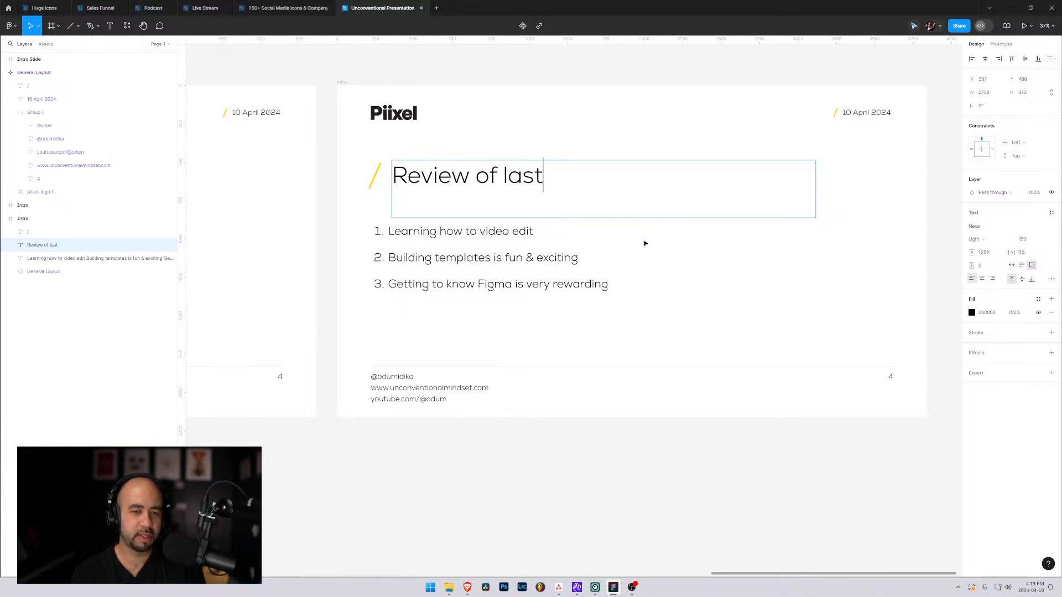
pyautogui.write(' weeks ')
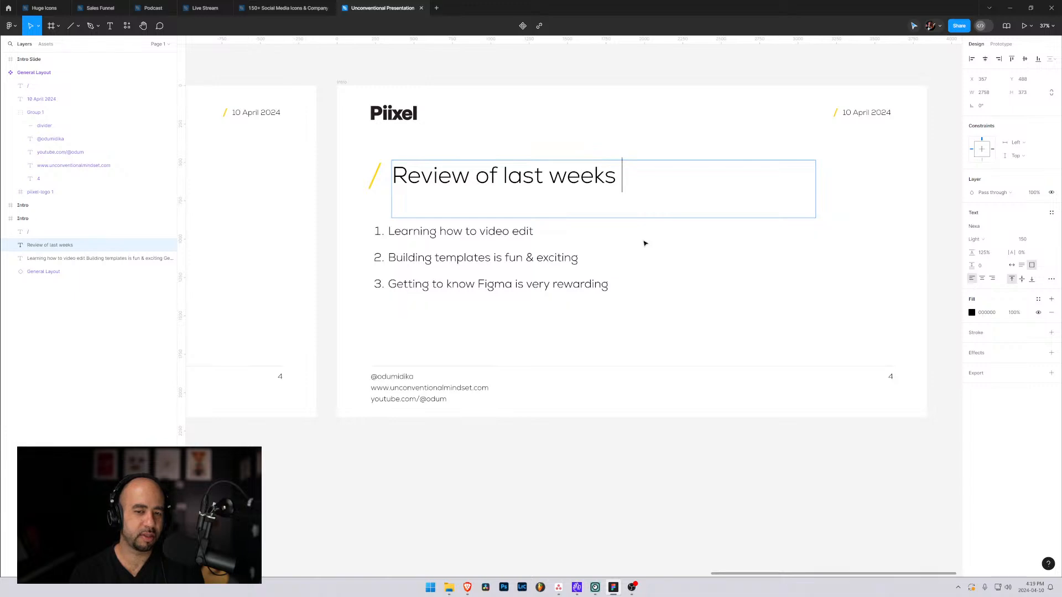
pyautogui.write('marketing')
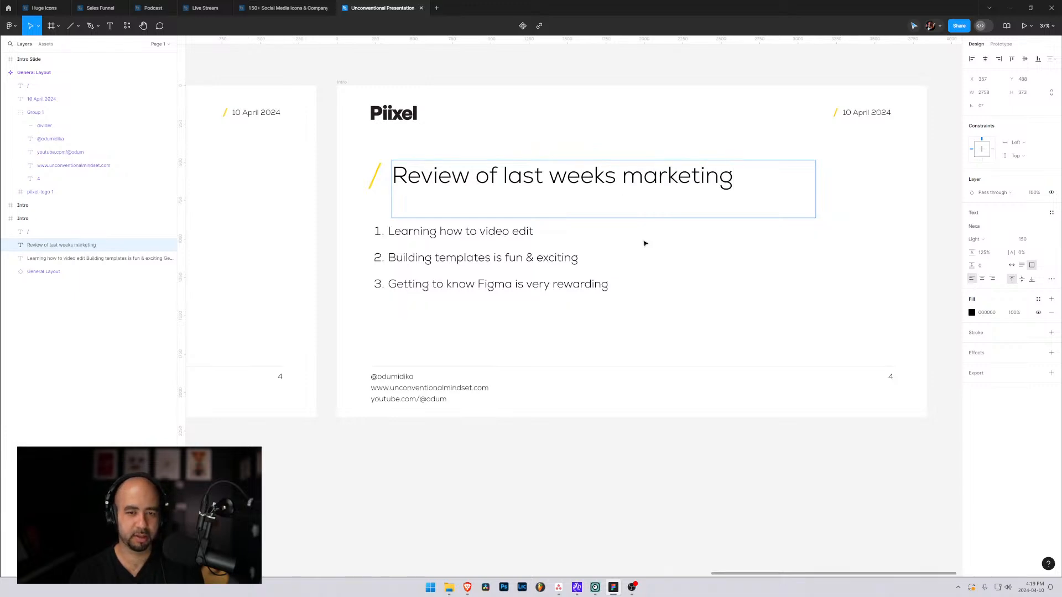
pyautogui.press('Escape')
pyautogui.press('Escape')
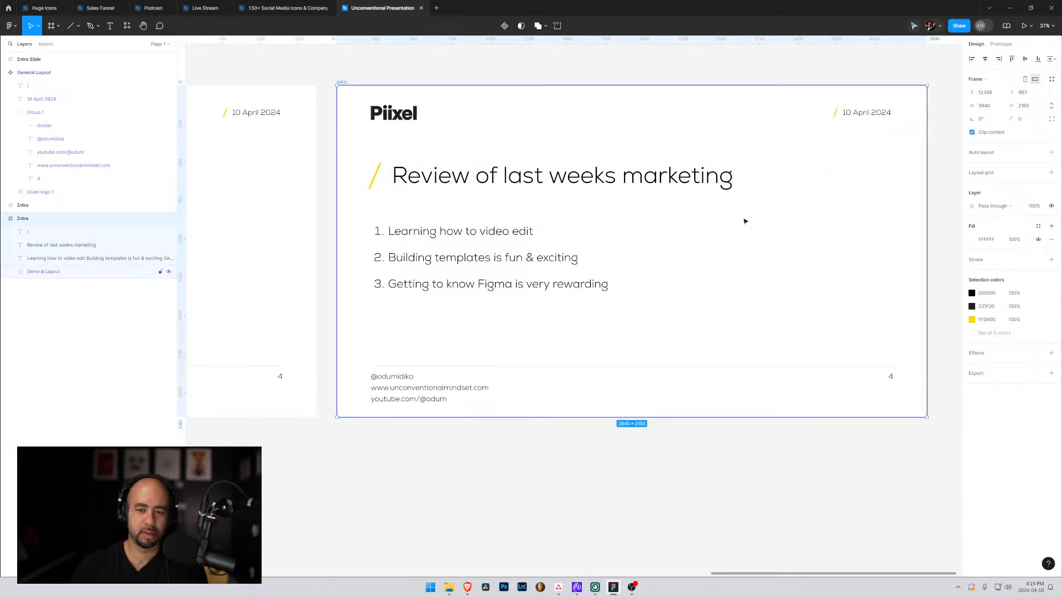
# Set the title's text box to auto width so that it fits its single line.
pyautogui.click(693, 187)
pyautogui.click(1011, 265)
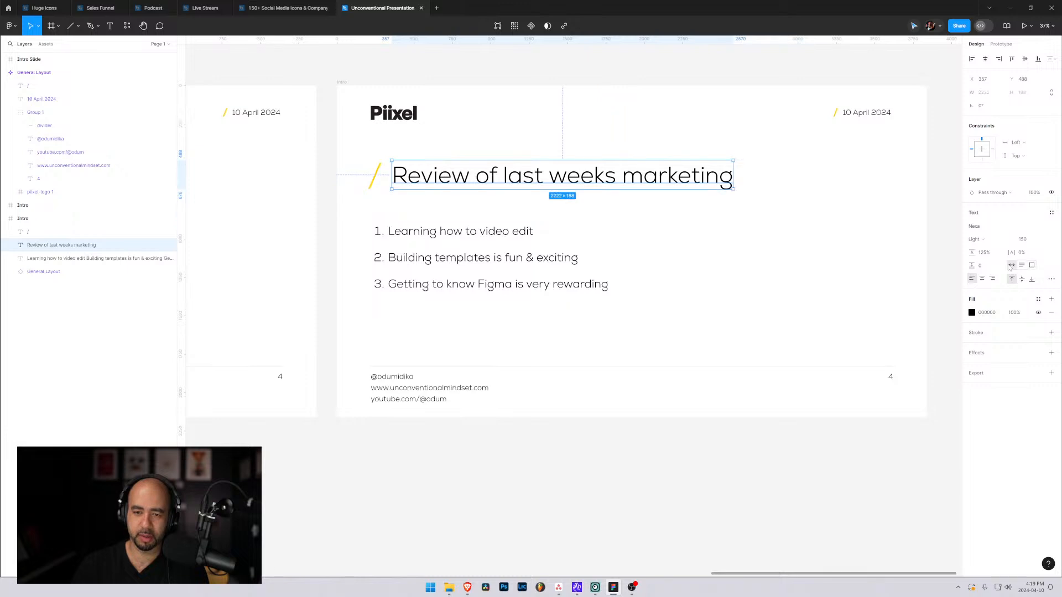
pyautogui.click(542, 231)
pyautogui.press('Escape')
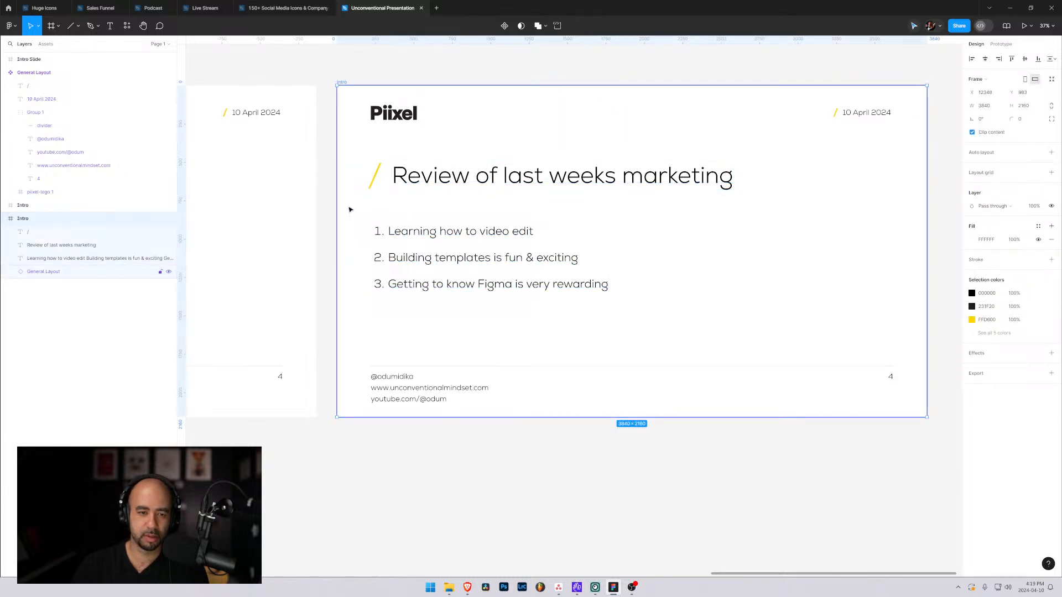
# Replace the first numbered list item with "Spent $250 on Google ads".
pyautogui.doubleClick(450, 243)
pyautogui.click(394, 231)
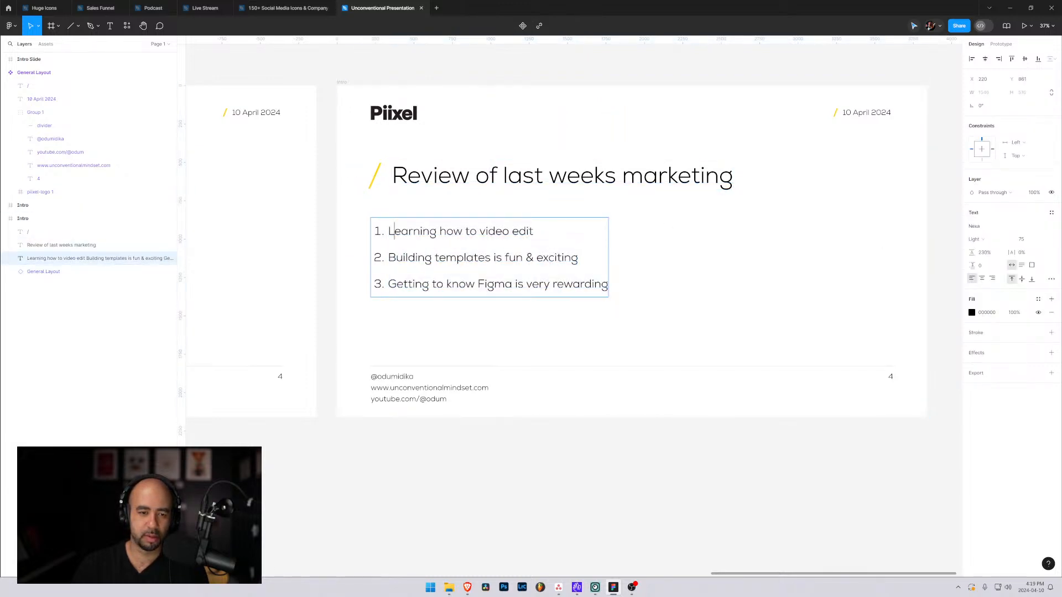
pyautogui.tripleClick(394, 231)
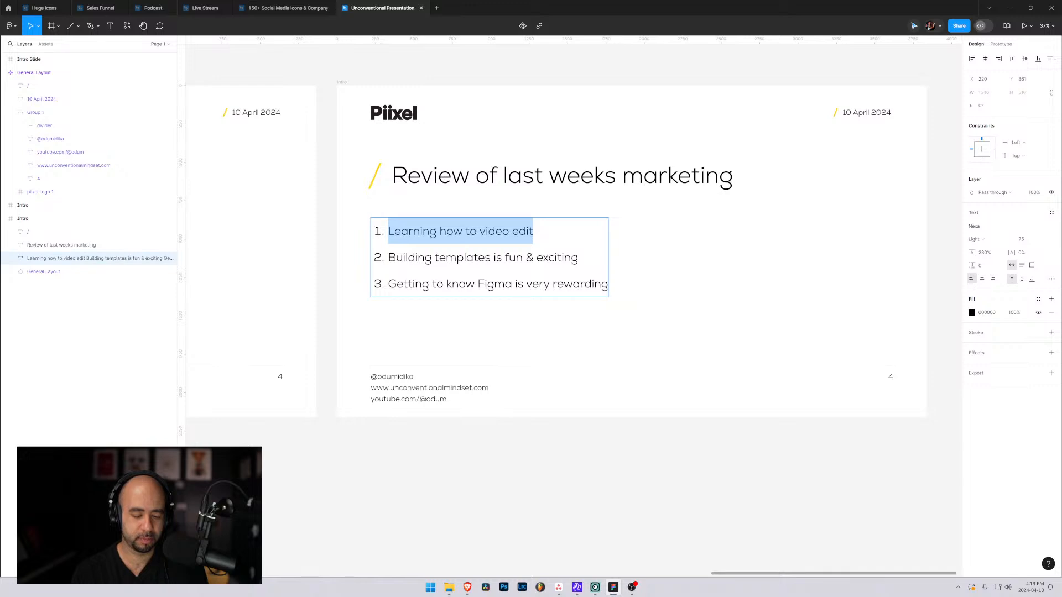
pyautogui.write('Spent ')
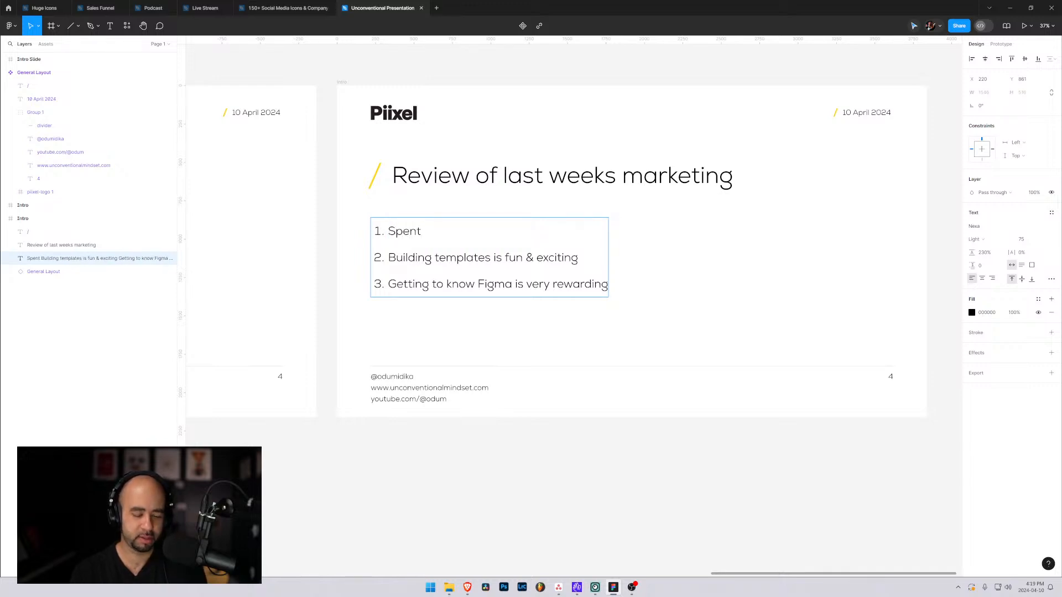
pyautogui.write('$250 on ')
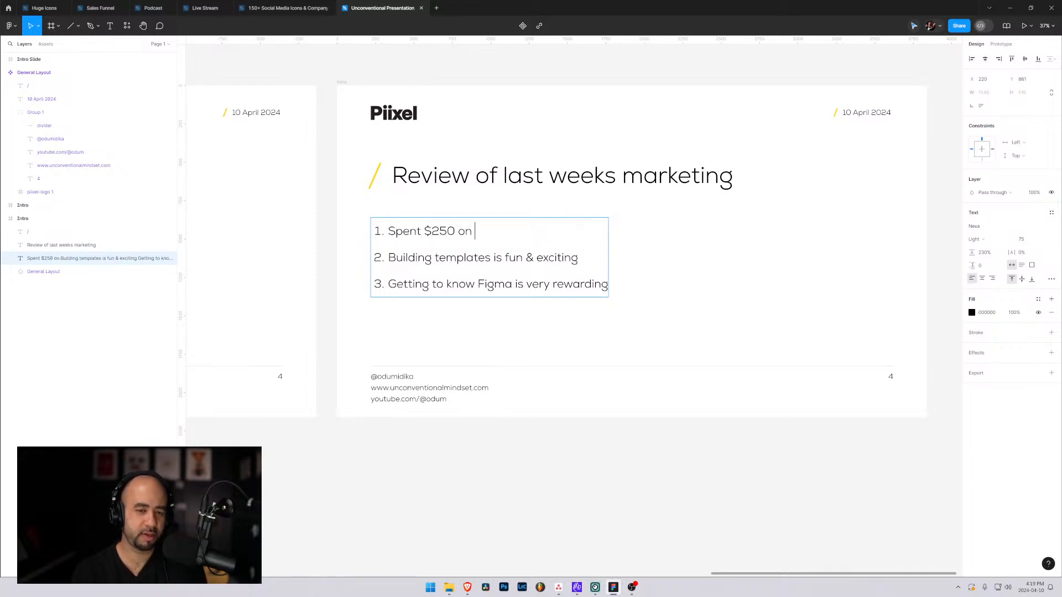
pyautogui.write('Google ad')
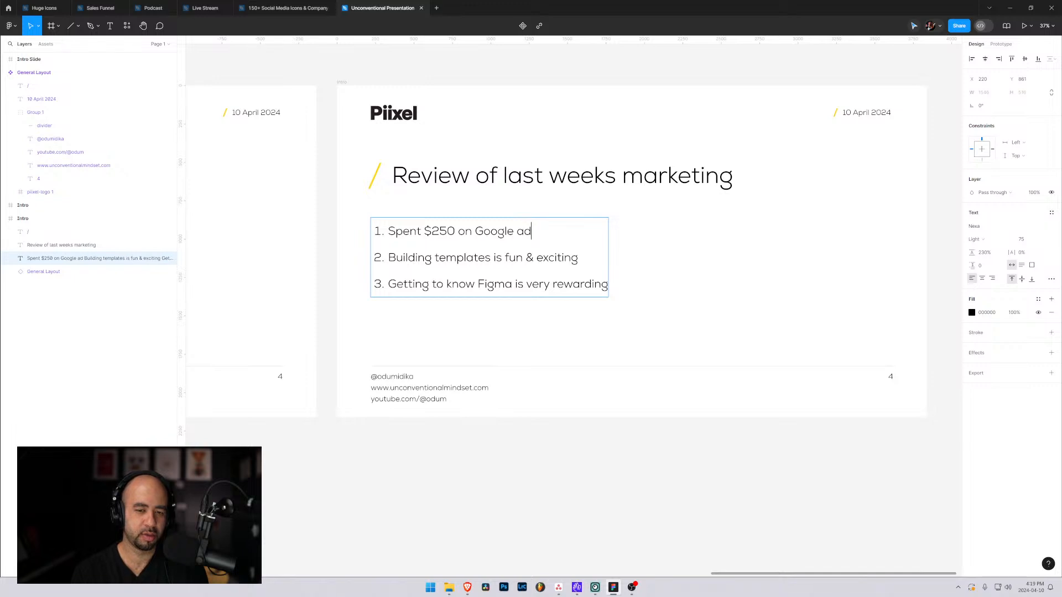
pyautogui.write('words')
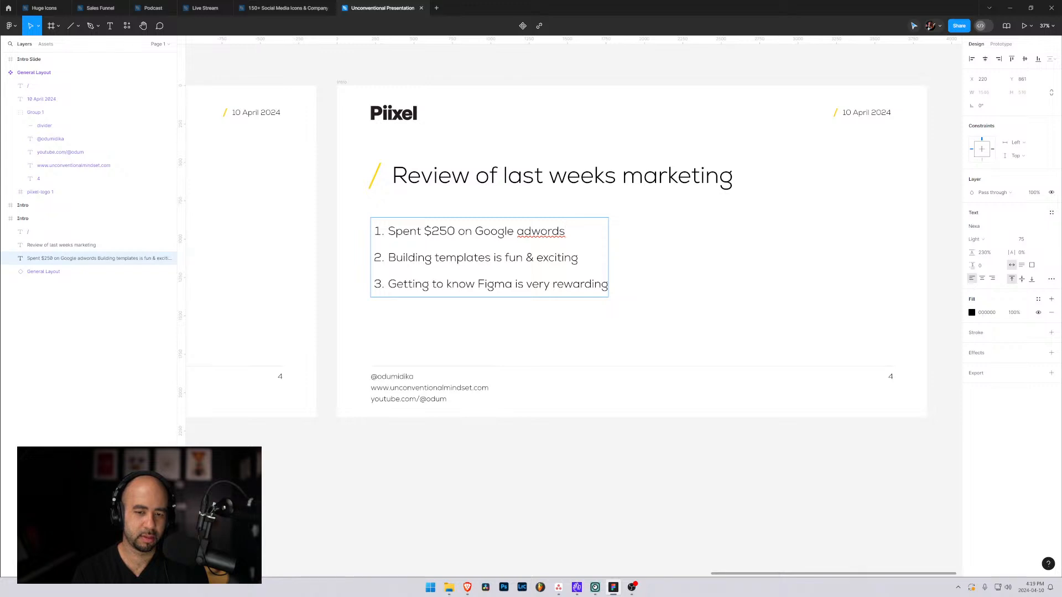
pyautogui.press('BackSpace')
pyautogui.press('BackSpace')
pyautogui.press('BackSpace')
pyautogui.press('BackSpace')
pyautogui.press('BackSpace')
pyautogui.write('s')
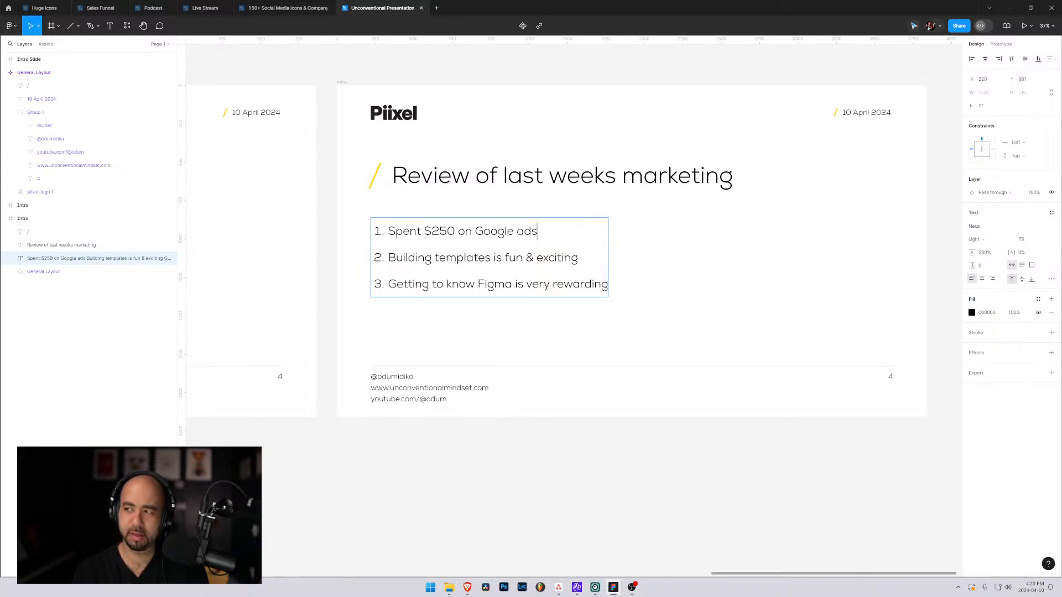
# Add an indented sub-item under the first list item reading "100 clicks which turned into 5 customers".
pyautogui.press('Return')
pyautogui.press('Tab')
pyautogui.press('BackSpace')
pyautogui.press('BackSpace')
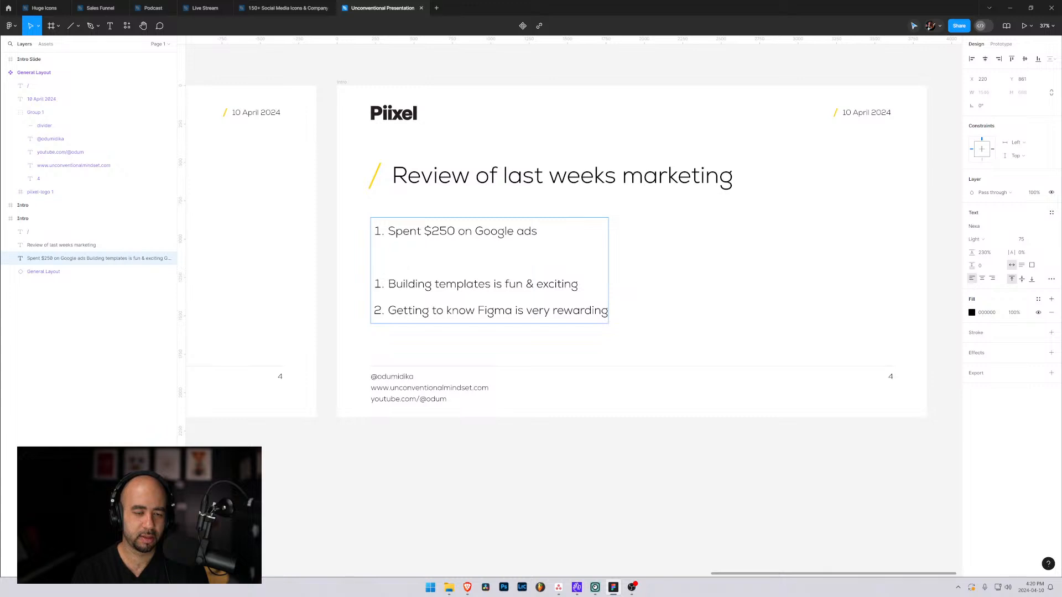
pyautogui.press('Return')
pyautogui.press('Tab')
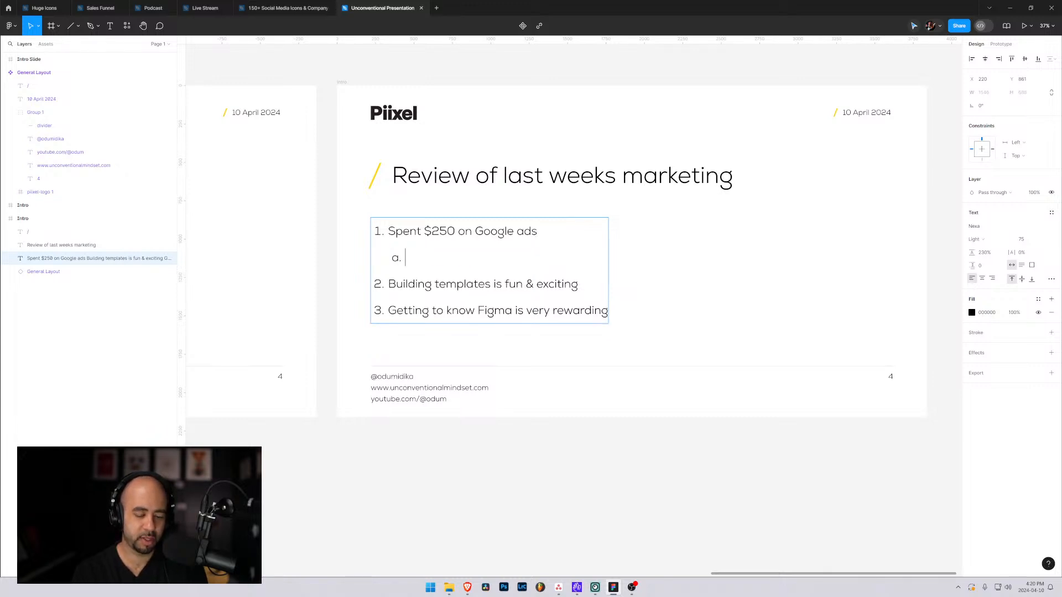
pyautogui.write('100 clicks')
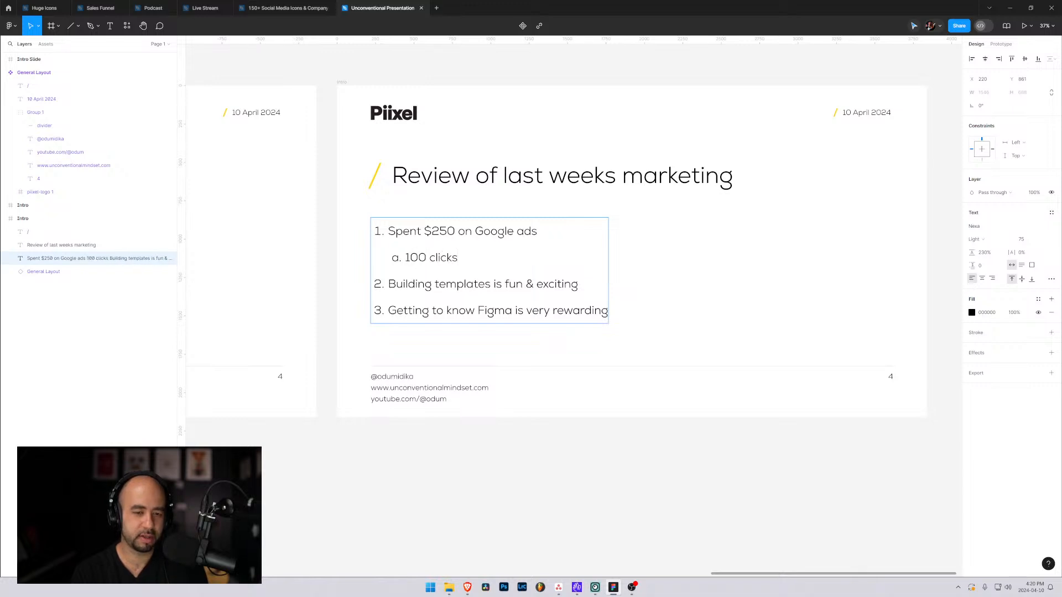
pyautogui.write(' which turned into')
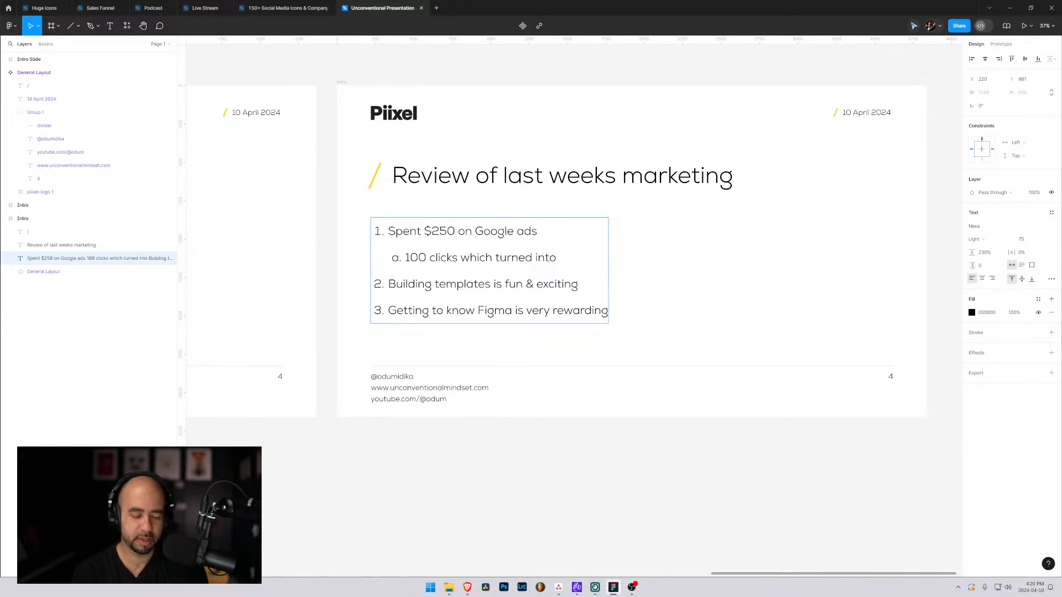
pyautogui.write(' 5 customers.')
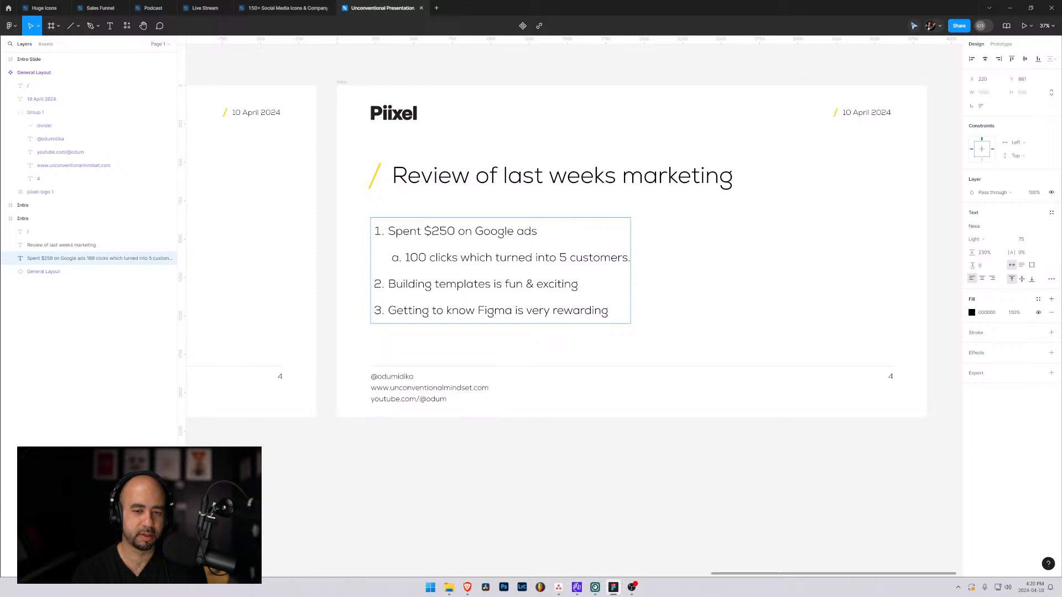
pyautogui.press('BackSpace')
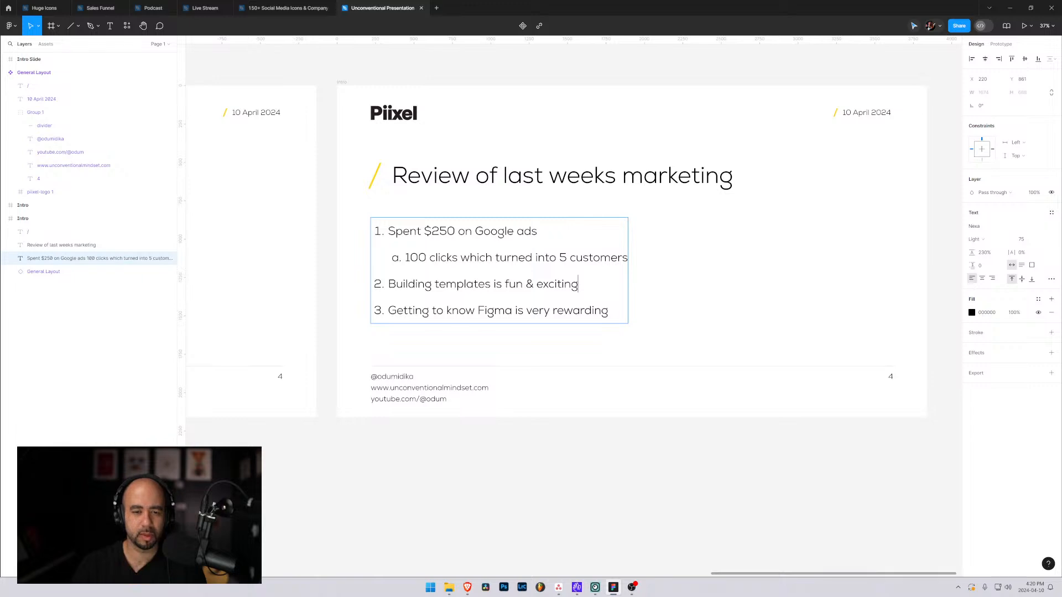
# Replace the second numbered list item with "Launched 2 new YouTube videos".
pyautogui.hotkey('shift', 'Left')
pyautogui.hotkey('shift', 'Left')
pyautogui.hotkey('shift', 'Left')
pyautogui.hotkey('shift', 'Left')
pyautogui.hotkey('shift', 'Left')
pyautogui.hotkey('shift', 'Left')
pyautogui.hotkey('shift', 'Left')
pyautogui.hotkey('shift', 'Left')
pyautogui.hotkey('shift', 'Left')
pyautogui.hotkey('shift', 'Left')
pyautogui.hotkey('shift', 'Left')
pyautogui.hotkey('shift', 'Left')
pyautogui.hotkey('shift', 'Left')
pyautogui.hotkey('shift', 'Left')
pyautogui.hotkey('shift', 'Left')
pyautogui.hotkey('shift', 'Left')
pyautogui.hotkey('shift', 'Left')
pyautogui.hotkey('shift', 'Left')
pyautogui.hotkey('shift', 'Left')
pyautogui.hotkey('shift', 'Left')
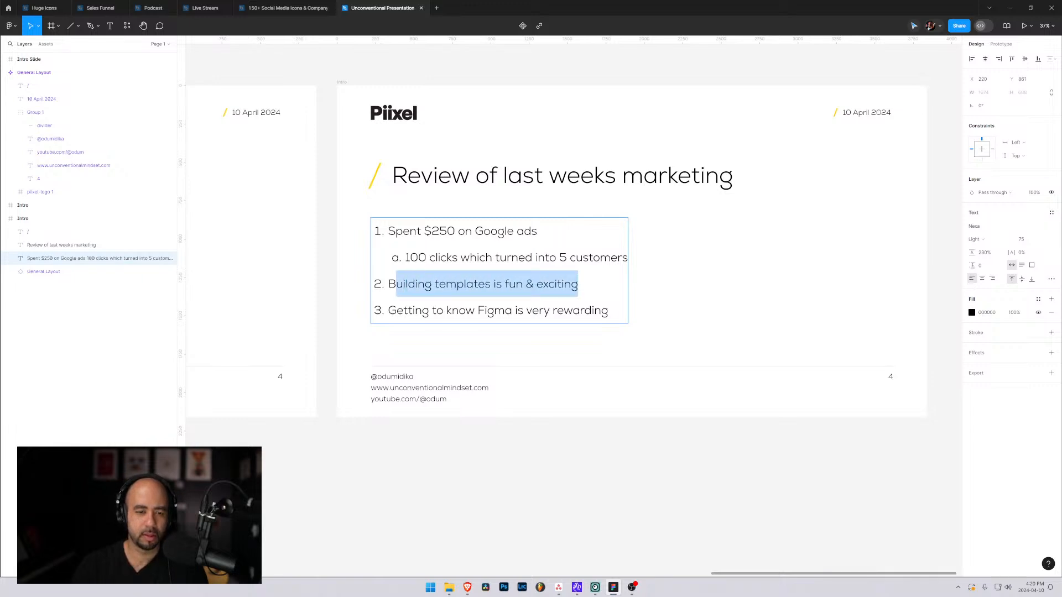
pyautogui.write('Launched ')
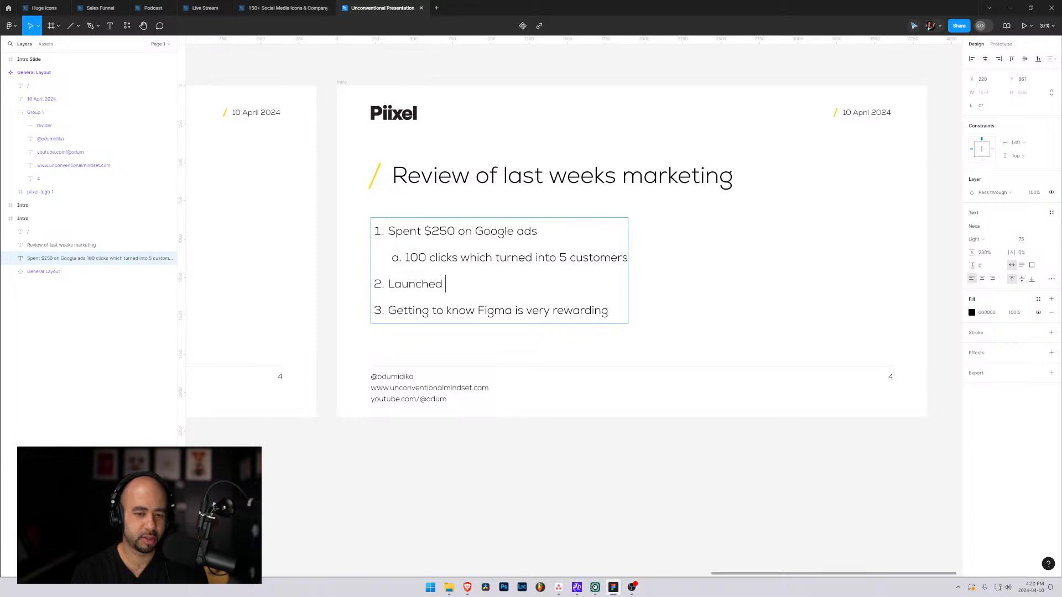
pyautogui.write('2 new YouTube ')
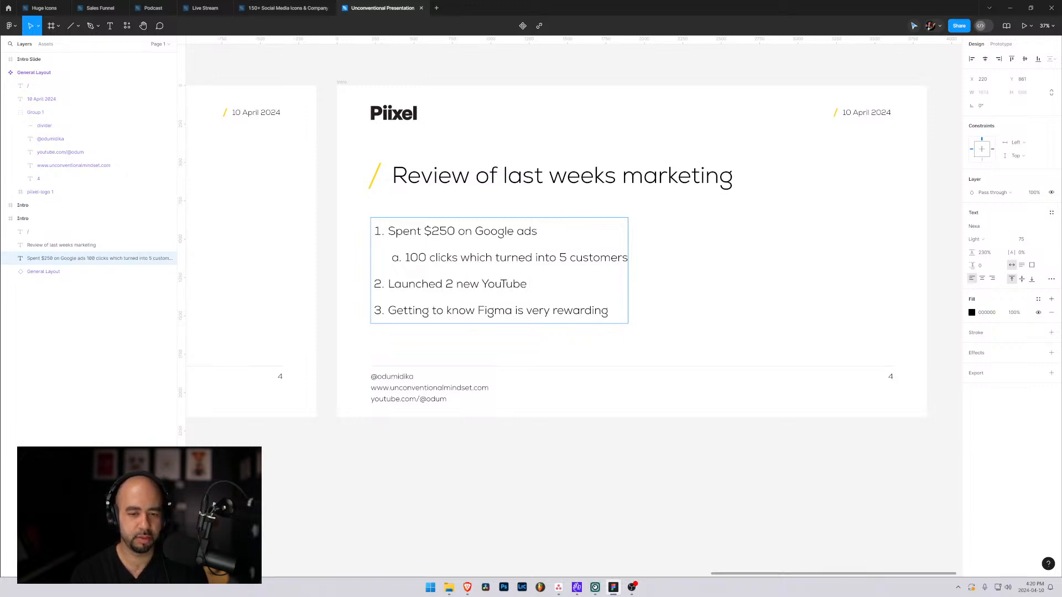
pyautogui.write('videos')
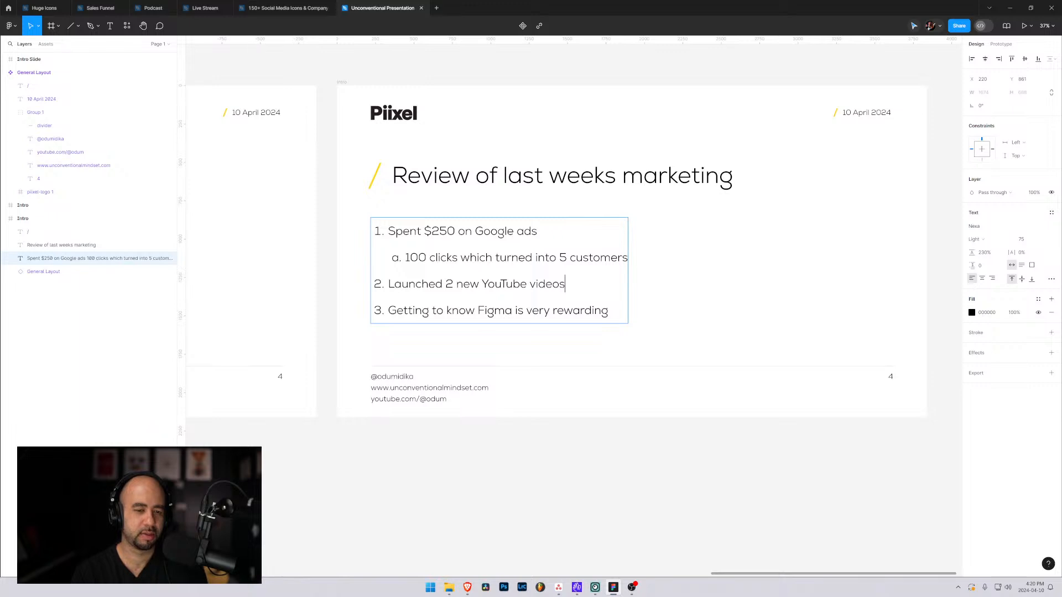
# Replace the third numbered list item with "Published 3 LinkedIn blog posts".
pyautogui.hotkey('shift', 'Left')
pyautogui.hotkey('shift', 'Left')
pyautogui.hotkey('shift', 'Left')
pyautogui.hotkey('shift', 'Left')
pyautogui.hotkey('shift', 'Left')
pyautogui.hotkey('shift', 'Left')
pyautogui.hotkey('shift', 'Left')
pyautogui.hotkey('shift', 'Left')
pyautogui.hotkey('shift', 'Left')
pyautogui.hotkey('shift', 'Left')
pyautogui.hotkey('shift', 'Left')
pyautogui.hotkey('shift', 'Left')
pyautogui.hotkey('shift', 'Left')
pyautogui.hotkey('shift', 'Left')
pyautogui.hotkey('shift', 'Left')
pyautogui.hotkey('shift', 'Left')
pyautogui.hotkey('shift', 'Left')
pyautogui.hotkey('shift', 'Left')
pyautogui.hotkey('shift', 'Left')
pyautogui.hotkey('shift', 'Left')
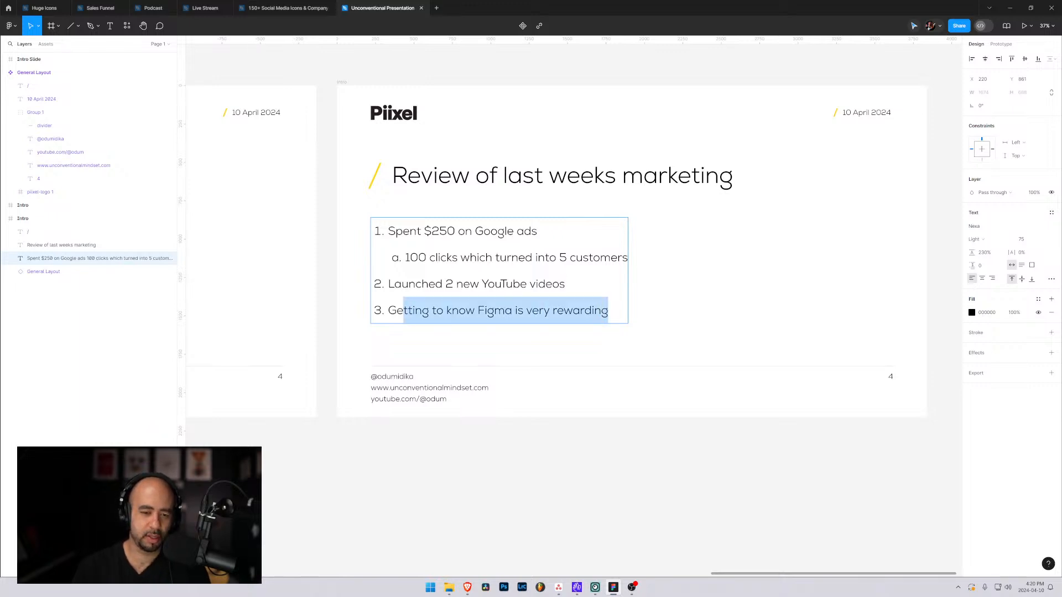
pyautogui.write('ubl')
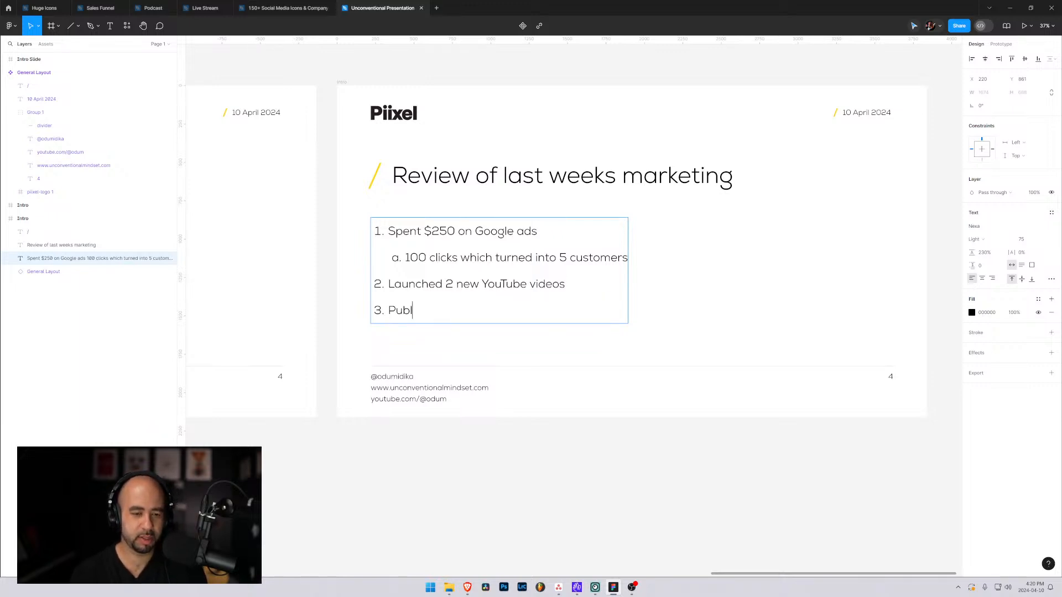
pyautogui.write('ished 3 Link')
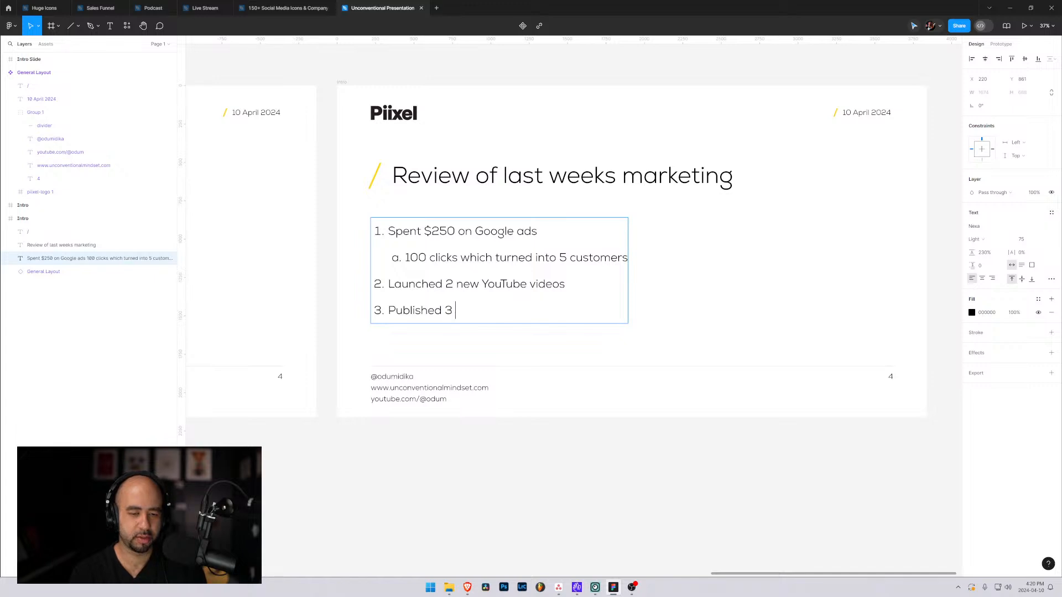
pyautogui.press('BackSpace')
pyautogui.press('BackSpace')
pyautogui.press('BackSpace')
pyautogui.write('inkedI')
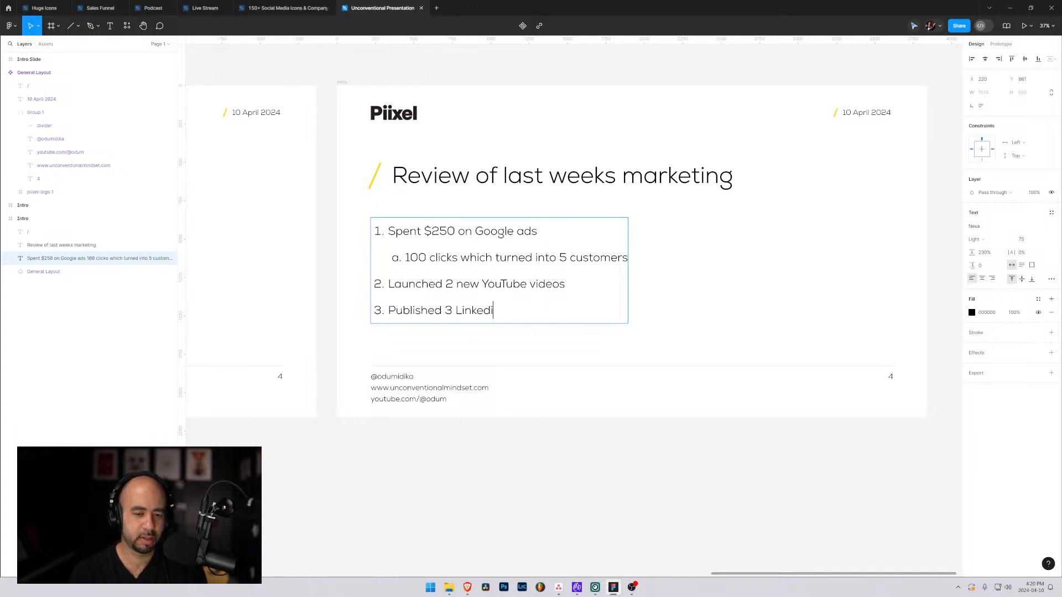
pyautogui.press('BackSpace')
pyautogui.write('In pl')
pyautogui.press('BackSpace')
pyautogui.press('BackSpace')
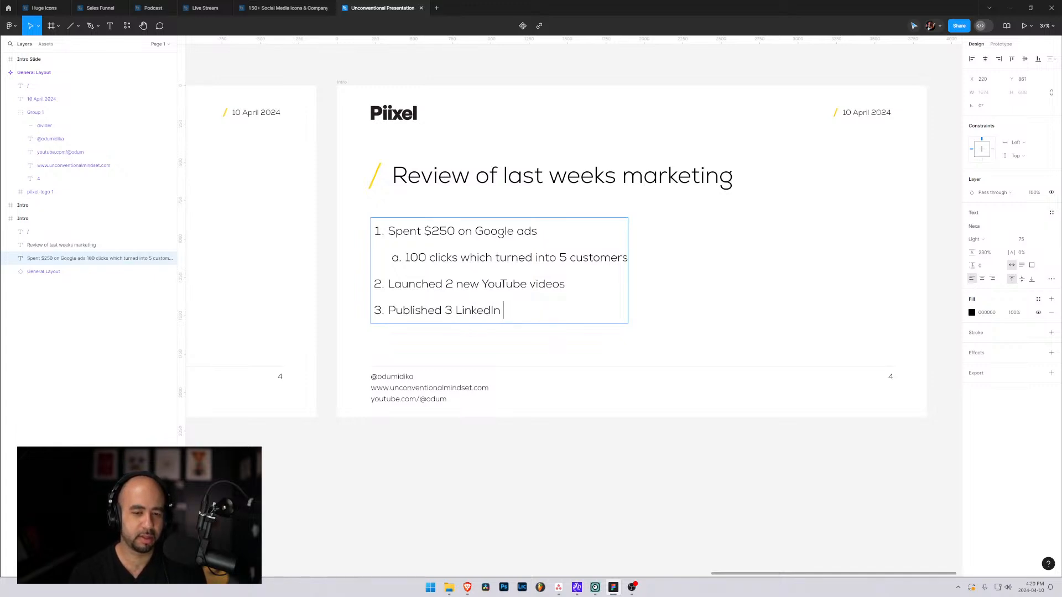
pyautogui.write('blog posts')
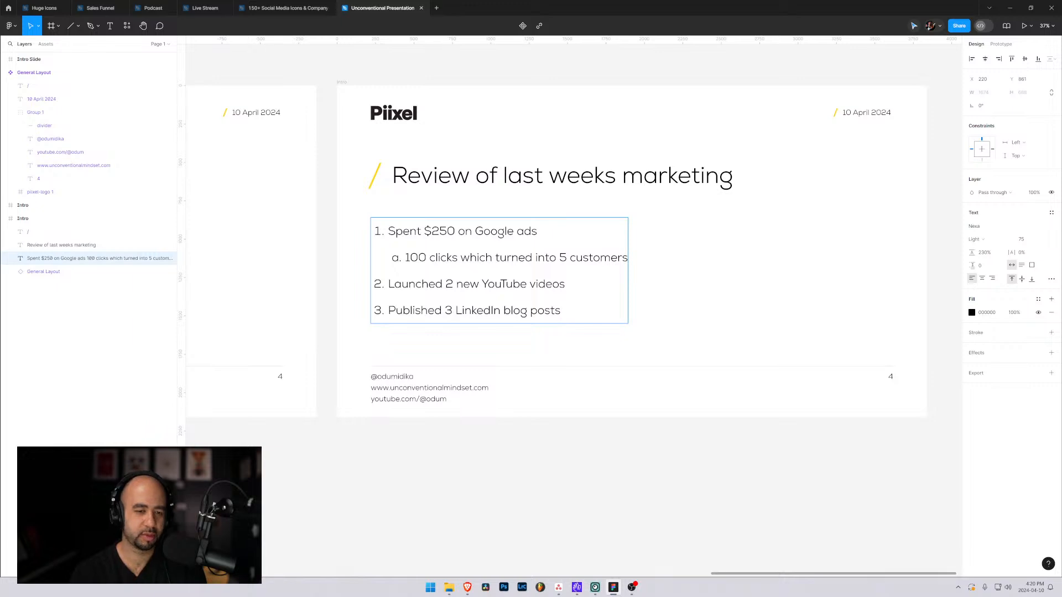
pyautogui.press('Escape')
pyautogui.press('Escape')
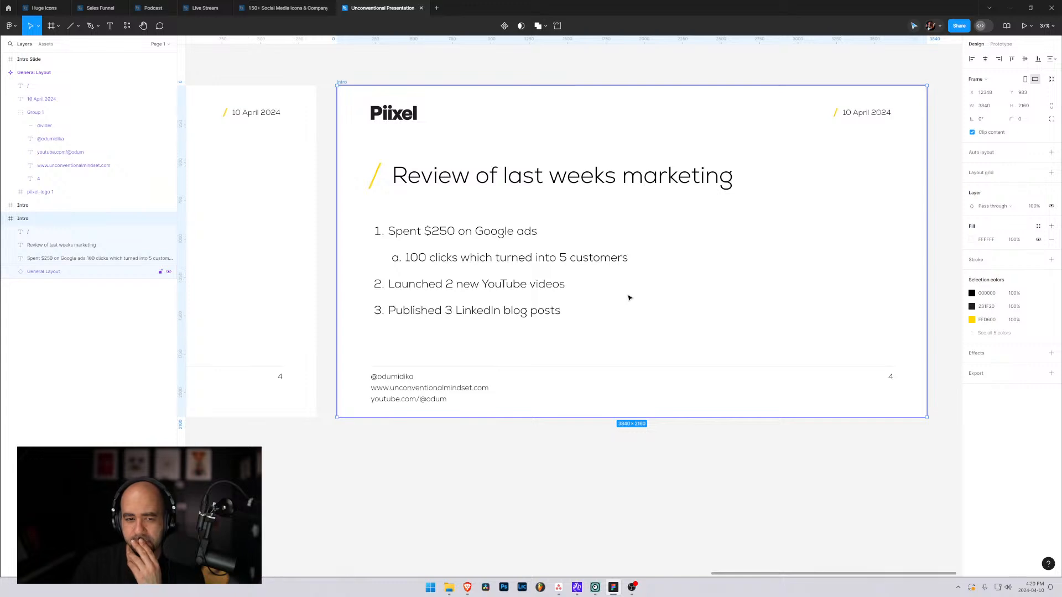
# Set the font size of the "Review of last weeks marketing" title to 100.
pyautogui.click(551, 177)
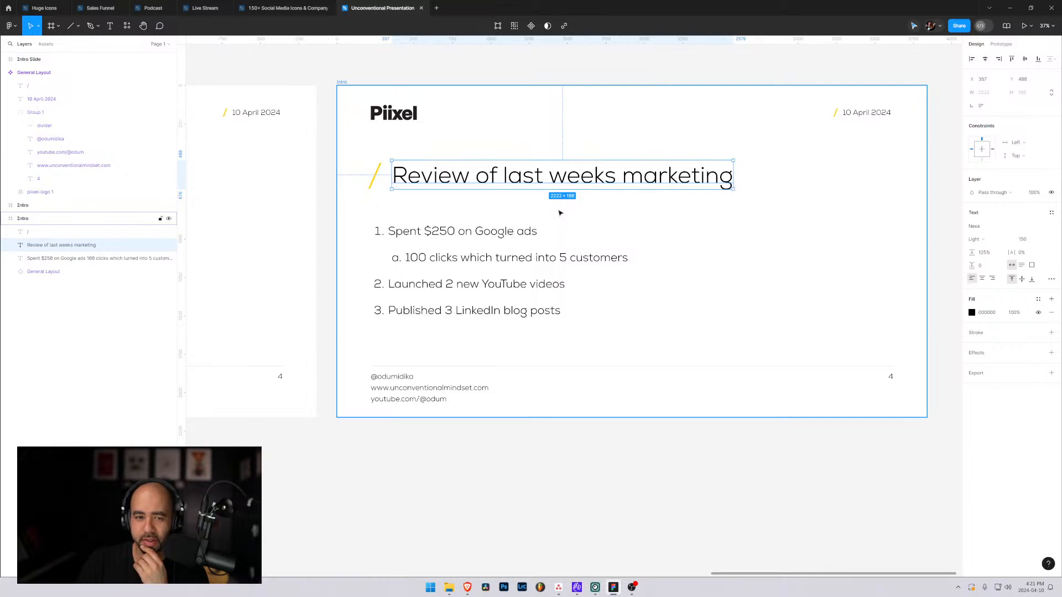
pyautogui.press('Escape')
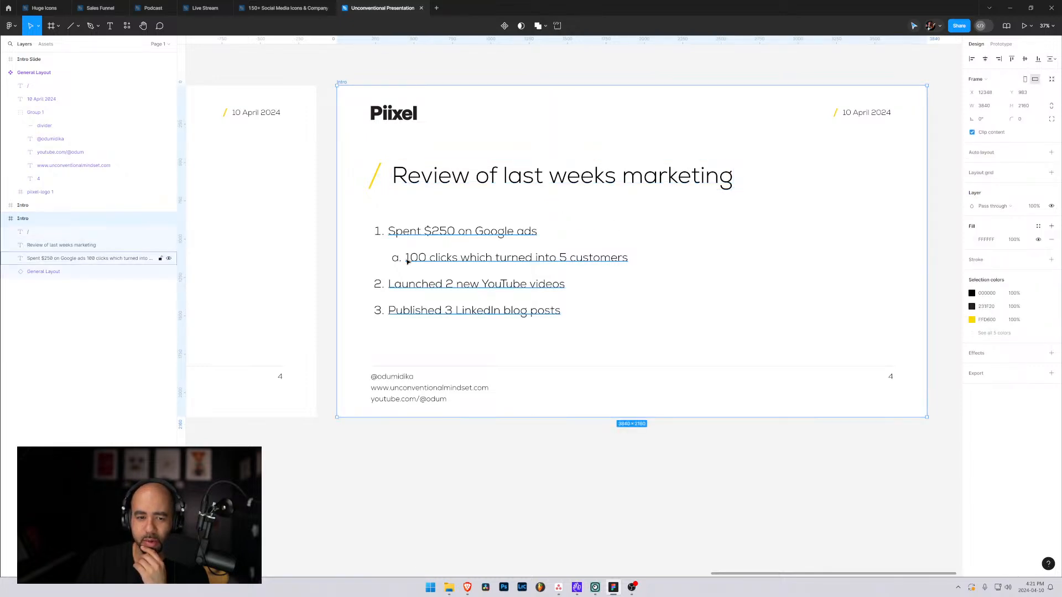
pyautogui.click(434, 176)
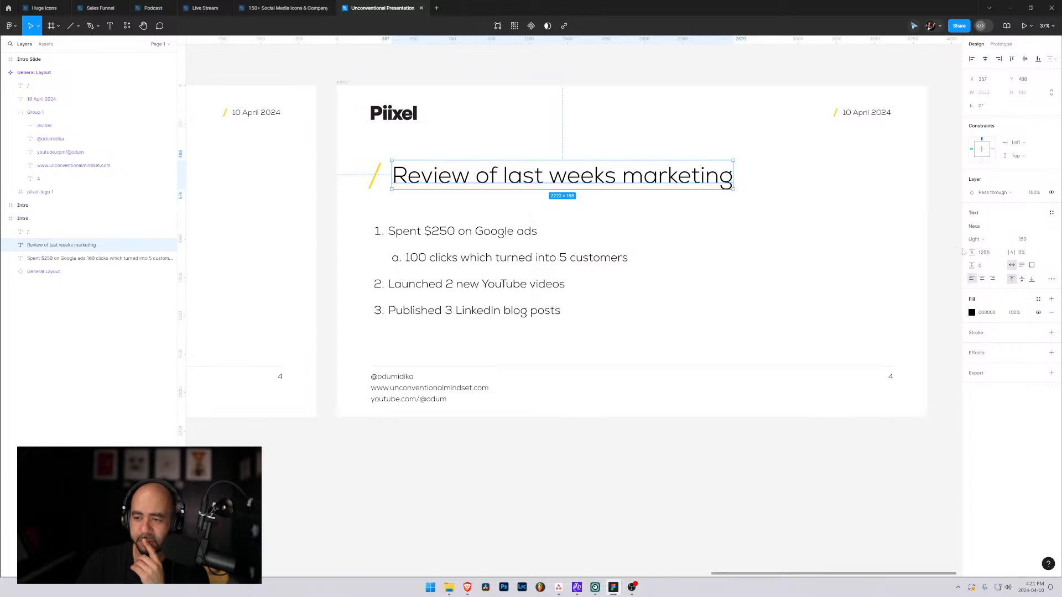
pyautogui.click(1025, 241)
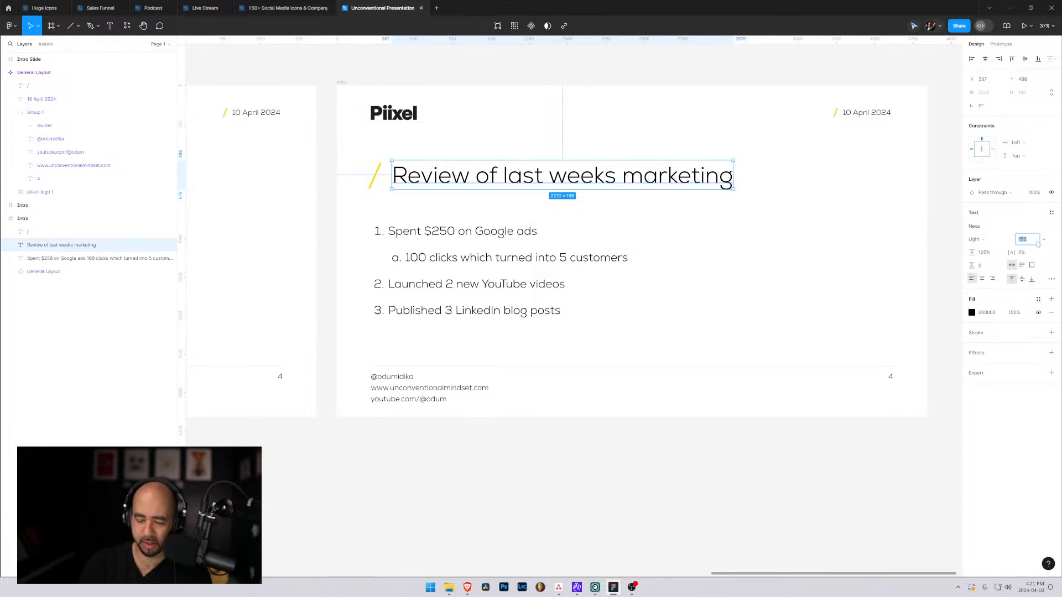
pyautogui.write('100')
pyautogui.press('Return')
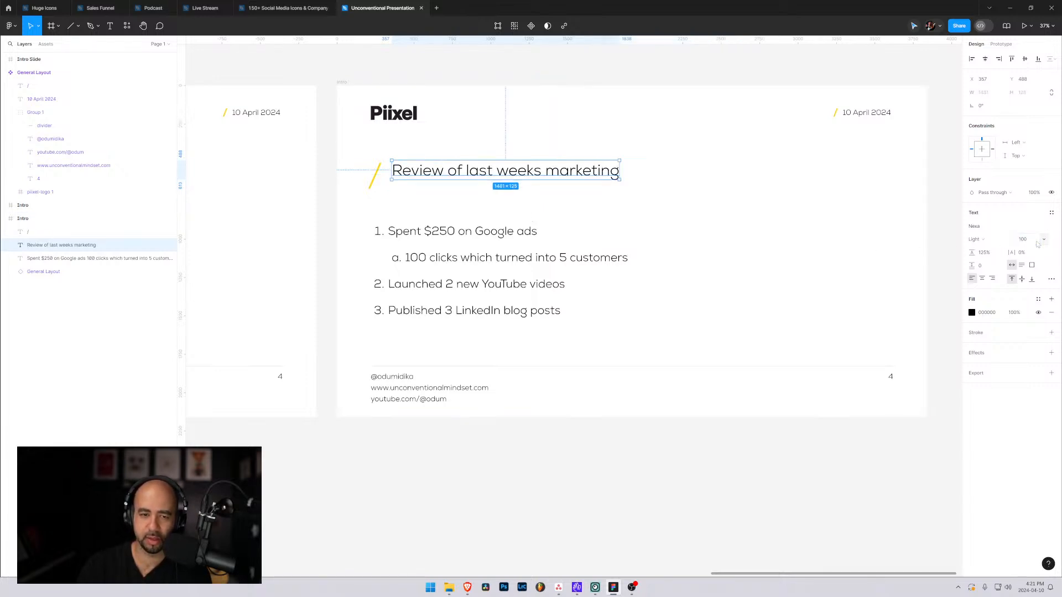
pyautogui.click(716, 221)
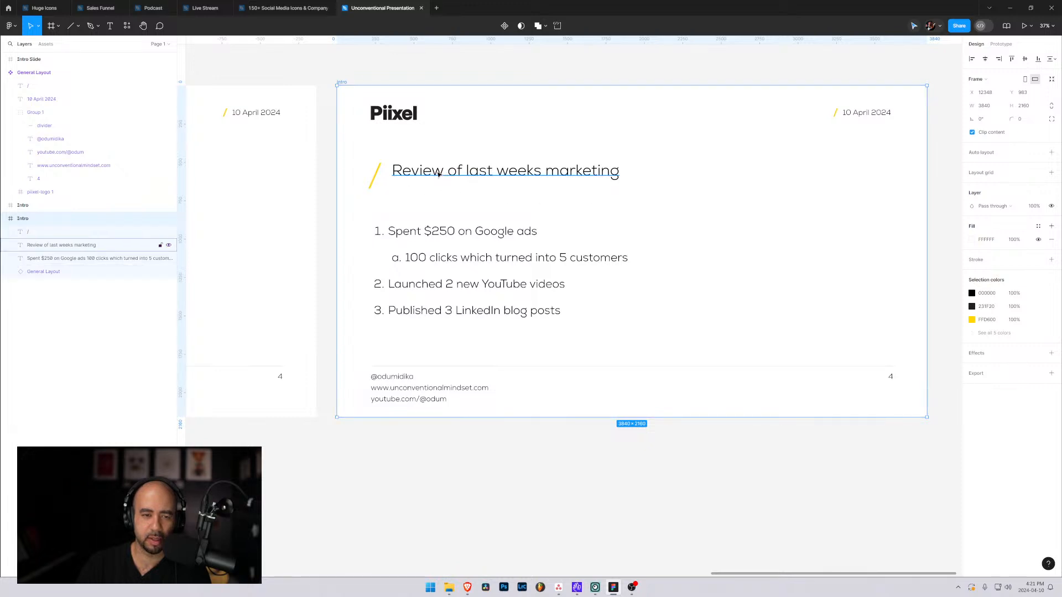
# Set the font size of the yellow slash beside the title to 150.
pyautogui.click(374, 174)
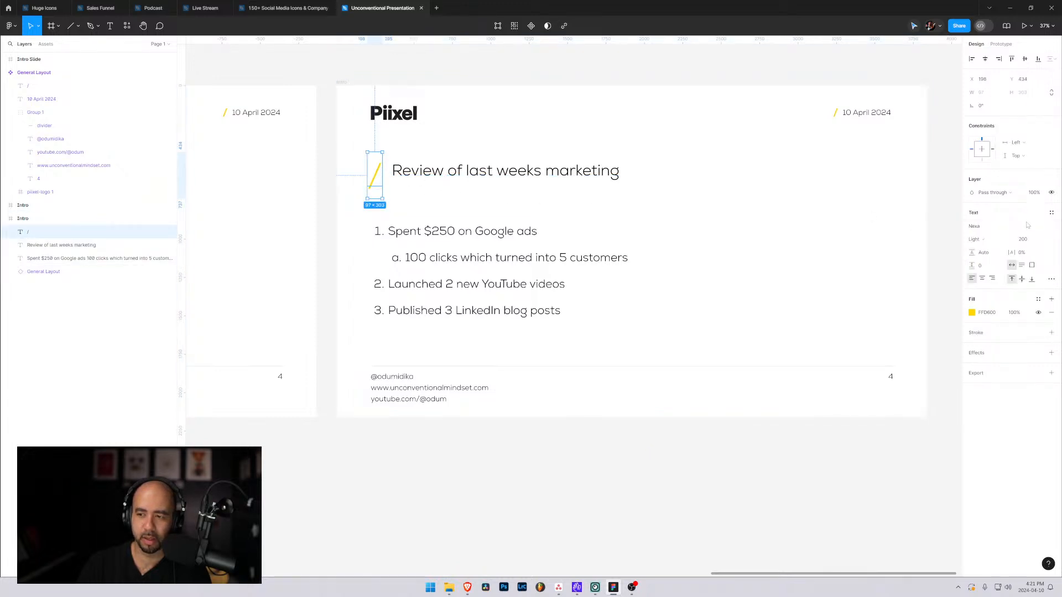
pyautogui.click(1025, 241)
pyautogui.write('150')
pyautogui.press('Return')
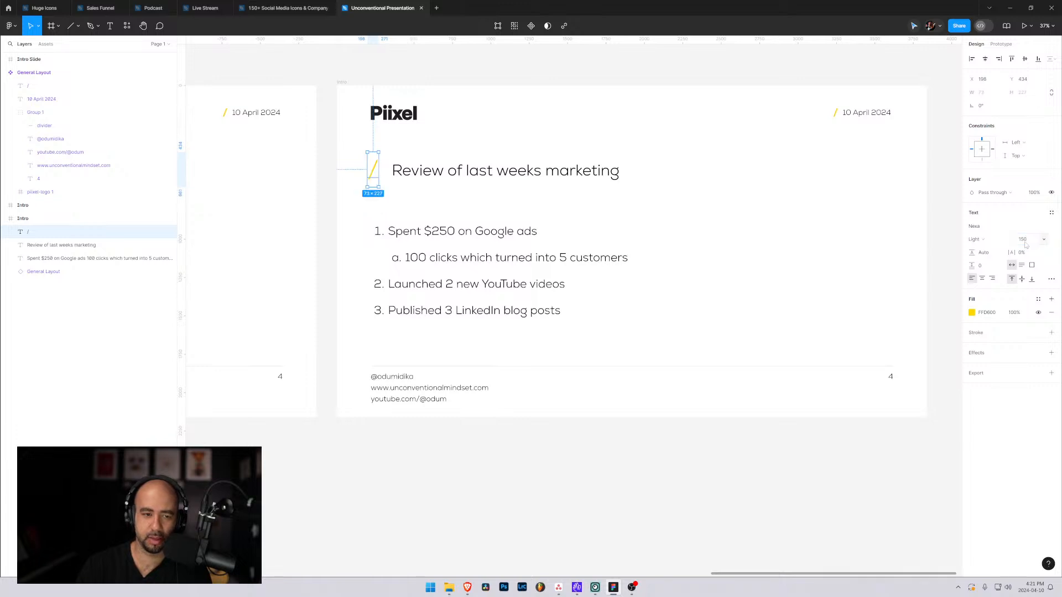
# Move the yellow slash to the end of the title and shift both together to align with the logo's left edge.
pyautogui.click(403, 171)
pyautogui.click(376, 172)
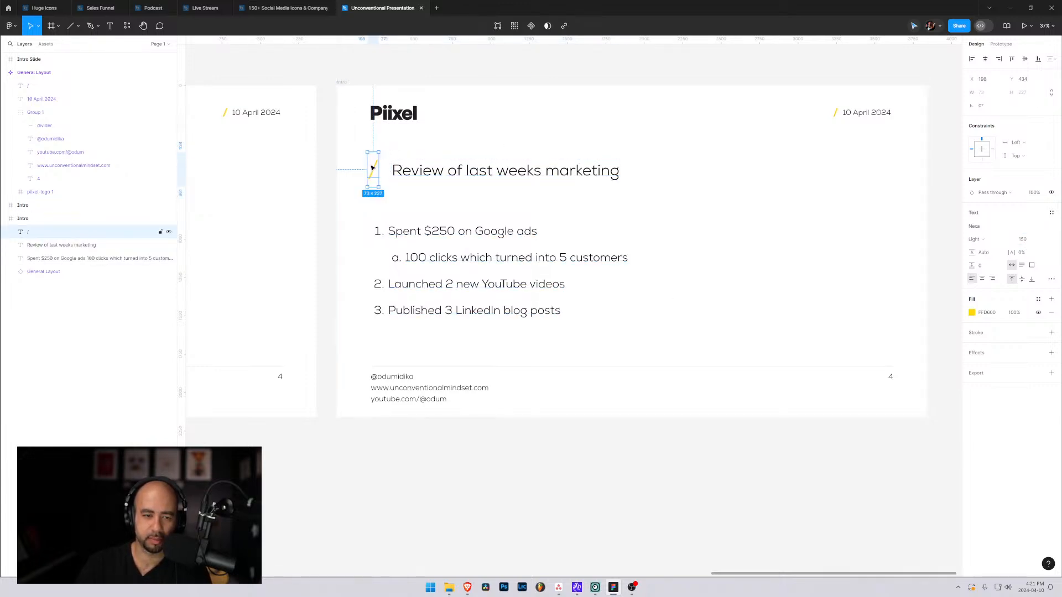
pyautogui.moveTo(374, 172); pyautogui.dragTo(634, 175)
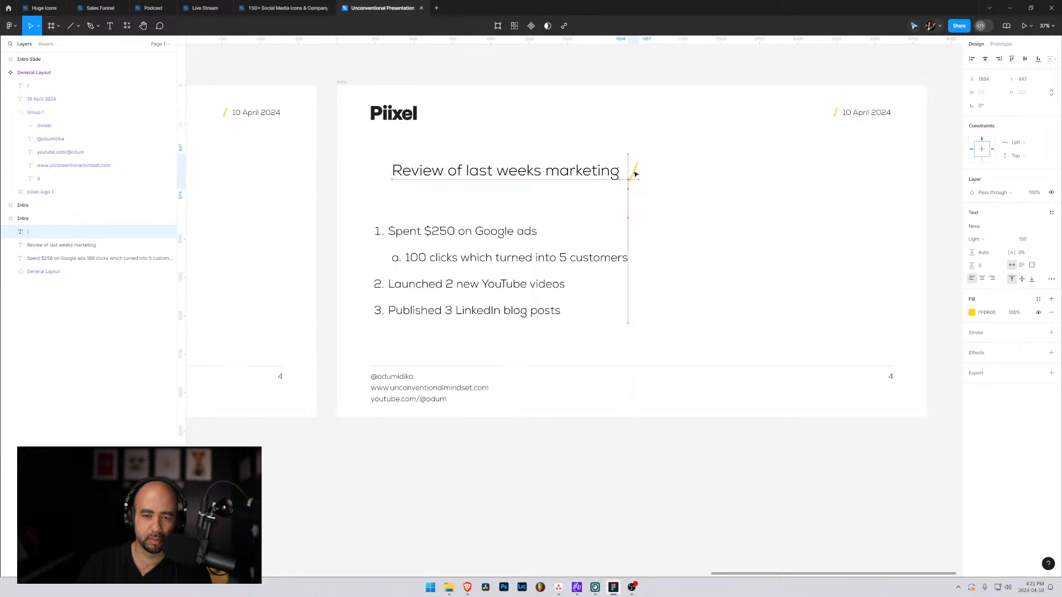
pyautogui.keyDown('shift'); pyautogui.click(617, 172); pyautogui.keyUp('shift')
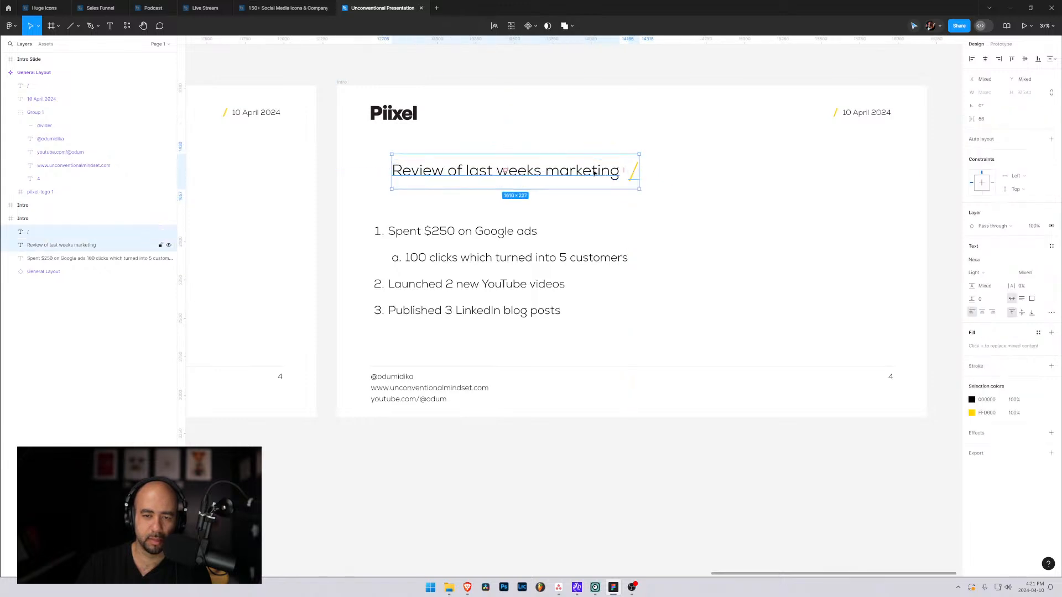
pyautogui.moveTo(585, 175); pyautogui.dragTo(564, 174)
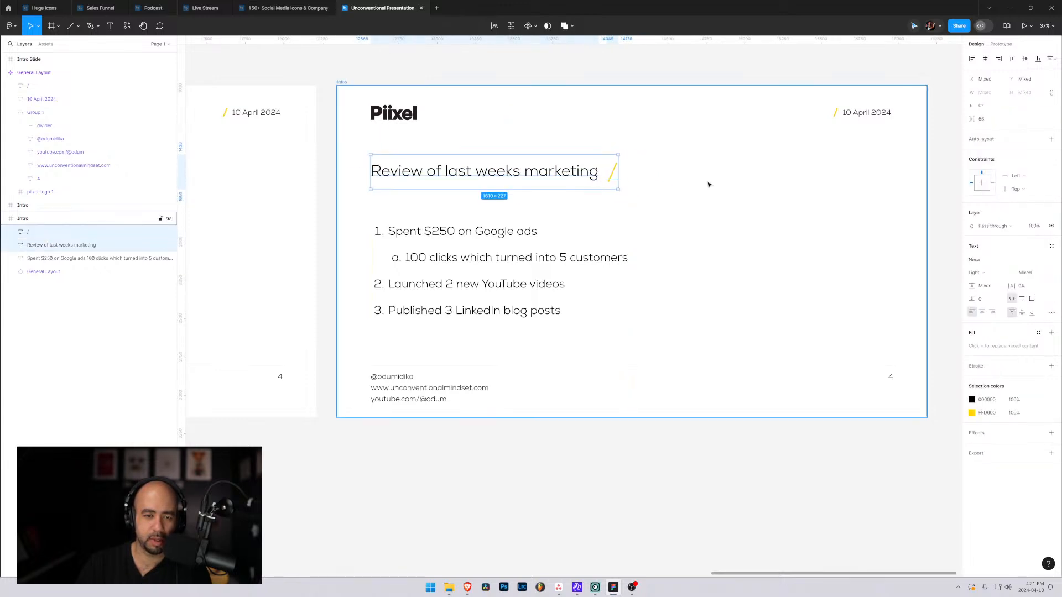
pyautogui.click(732, 219)
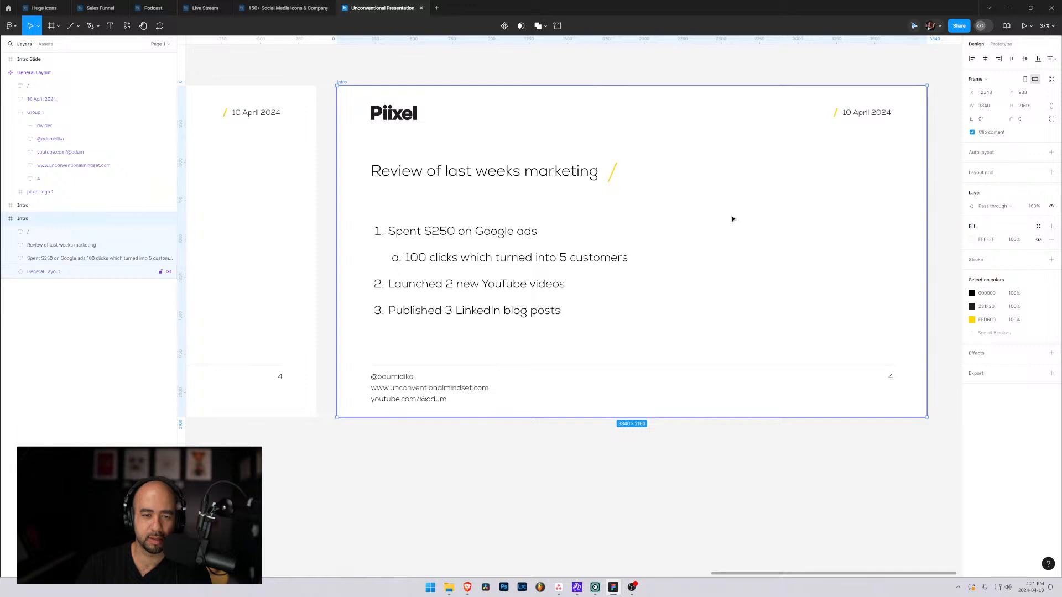
pyautogui.click(733, 219)
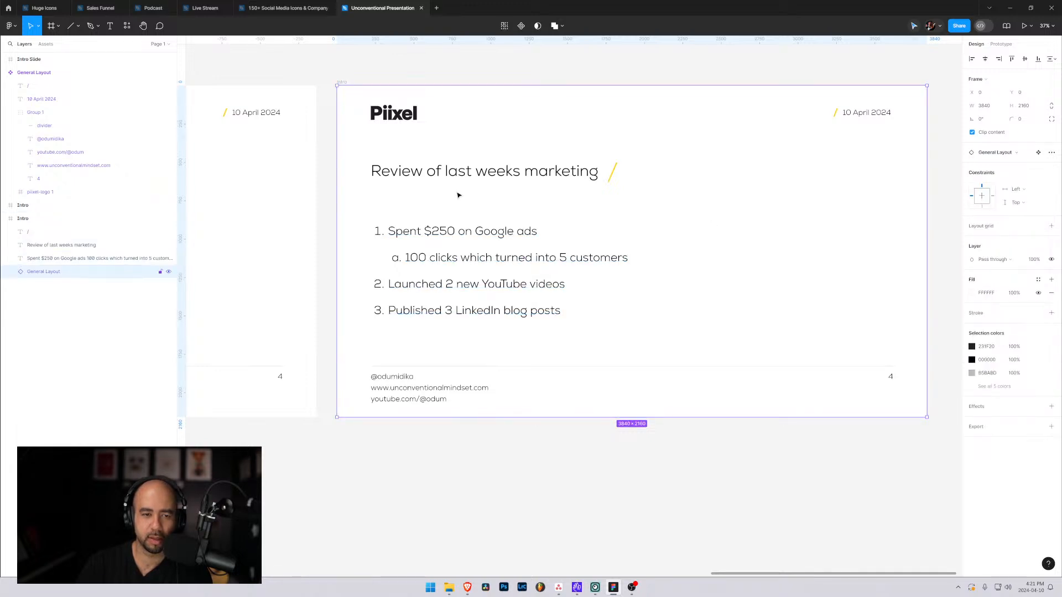
# Move the title with its slash, and the numbered list below, up by about 65 px each.
pyautogui.click(463, 172)
pyautogui.keyDown('shift'); pyautogui.click(611, 171); pyautogui.keyUp('shift')
pyautogui.moveTo(516, 178); pyautogui.dragTo(516, 168)
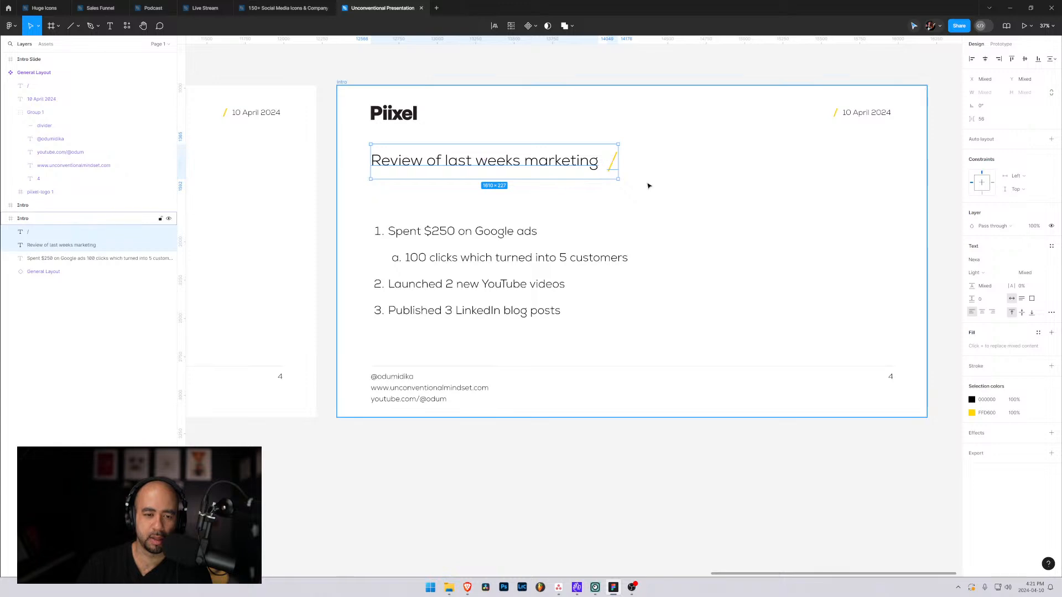
pyautogui.click(476, 263)
pyautogui.moveTo(480, 271); pyautogui.dragTo(480, 261)
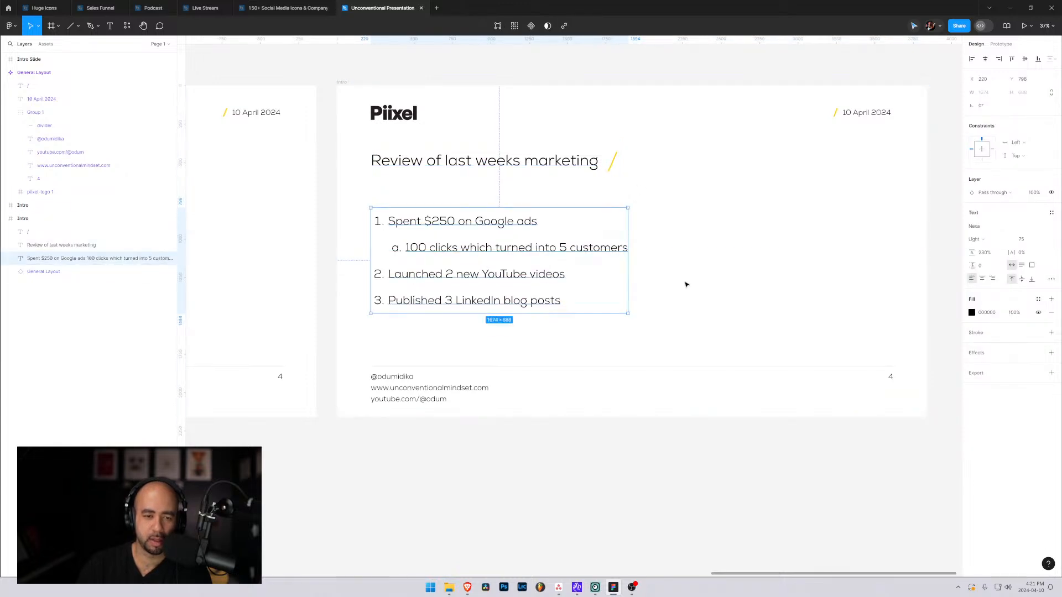
pyautogui.click(713, 285)
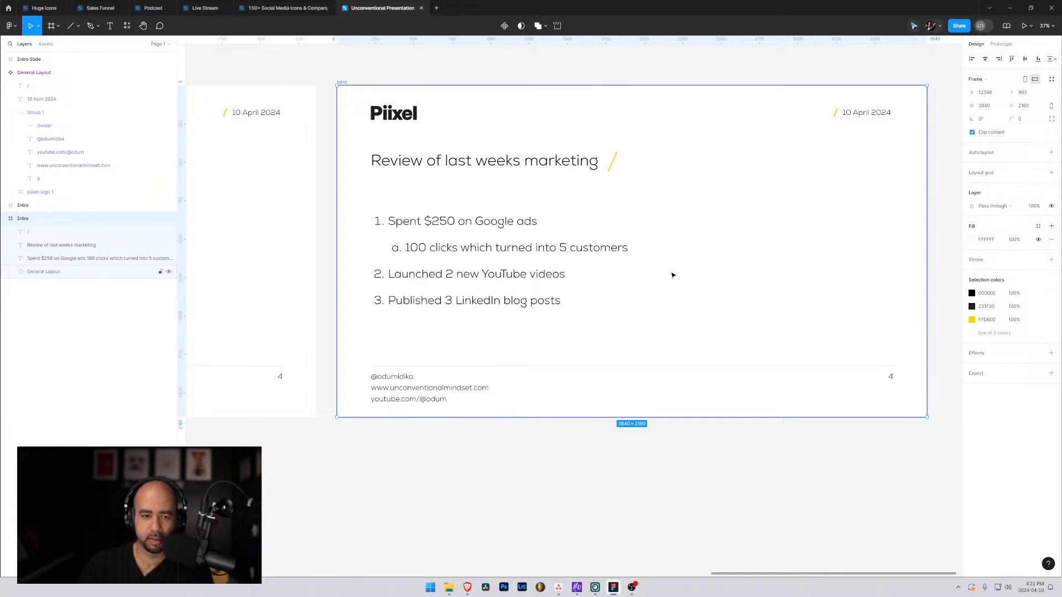
# Rename the list slide's frame from Intro to "Sample Ordered List".
pyautogui.doubleClick(23, 218)
pyautogui.write('Sample Ordered List')
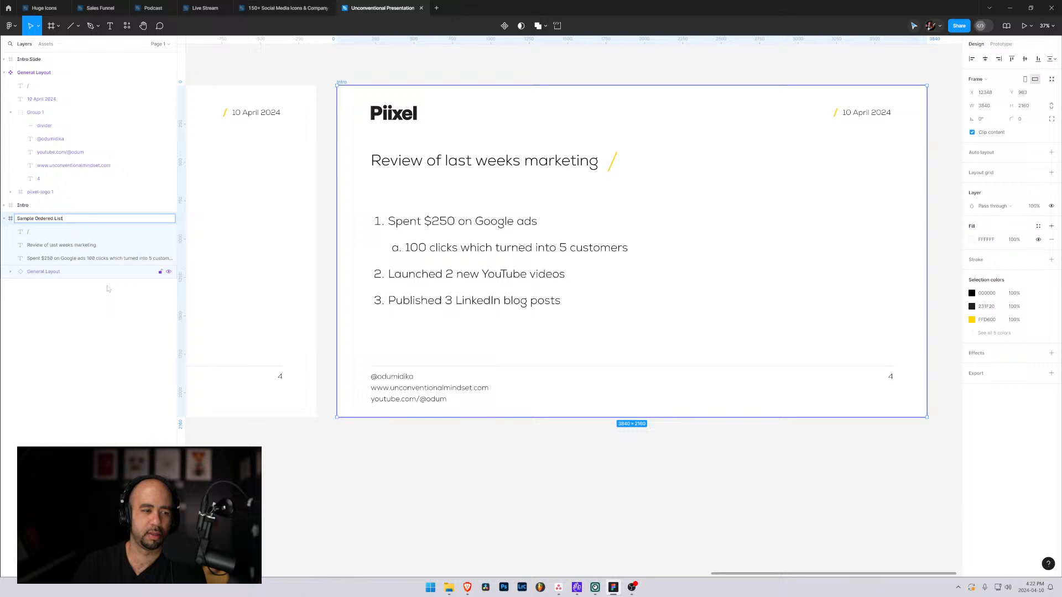
pyautogui.click(136, 285)
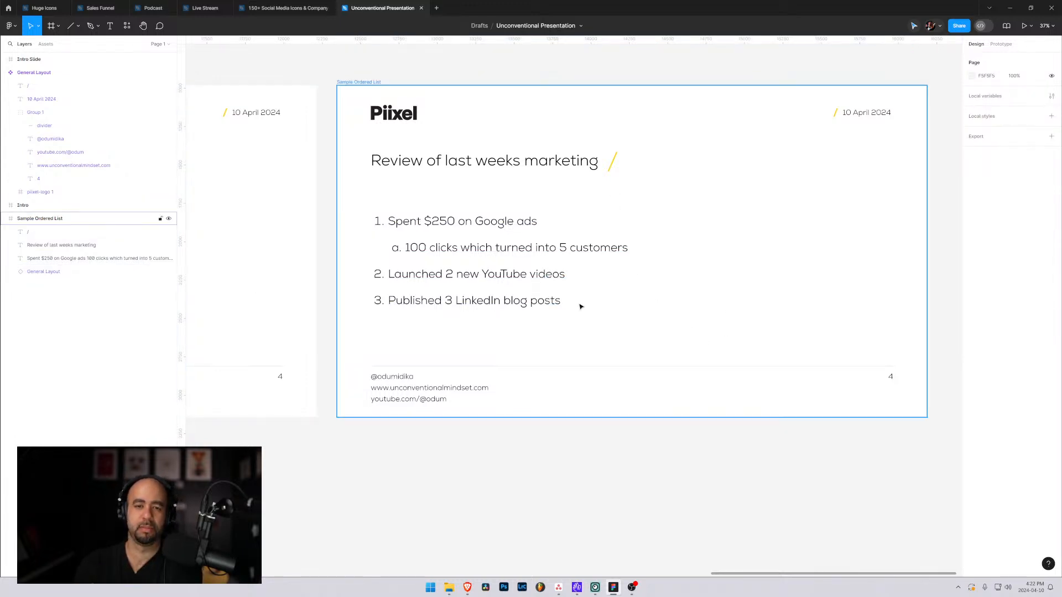
# Extend the title to "Review of last weeks marketing activities" and move the yellow slash just past its last word.
pyautogui.doubleClick(574, 158)
pyautogui.click(597, 161)
pyautogui.write('act')
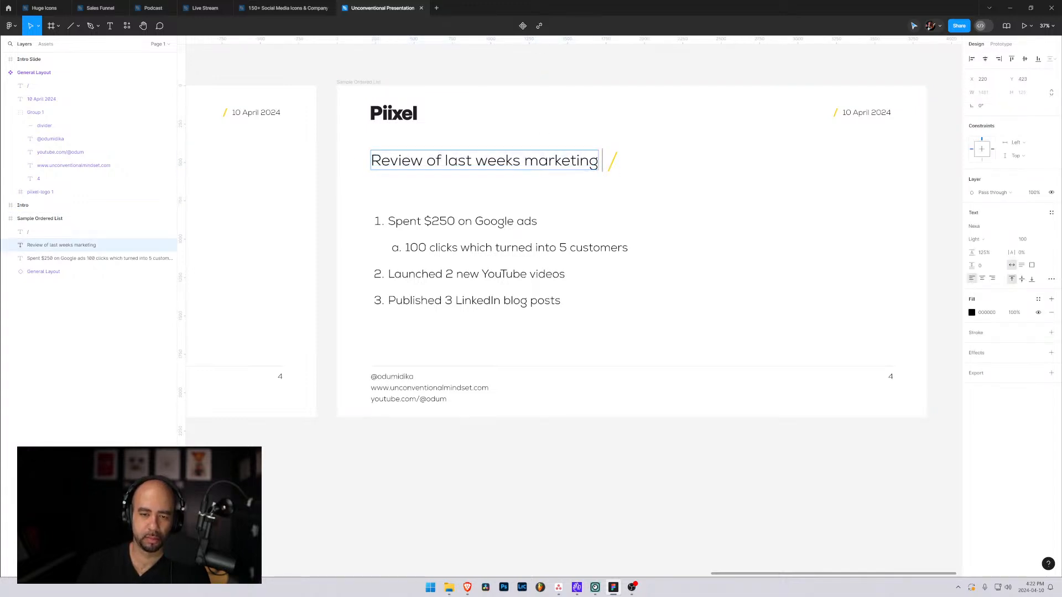
pyautogui.write('ivities')
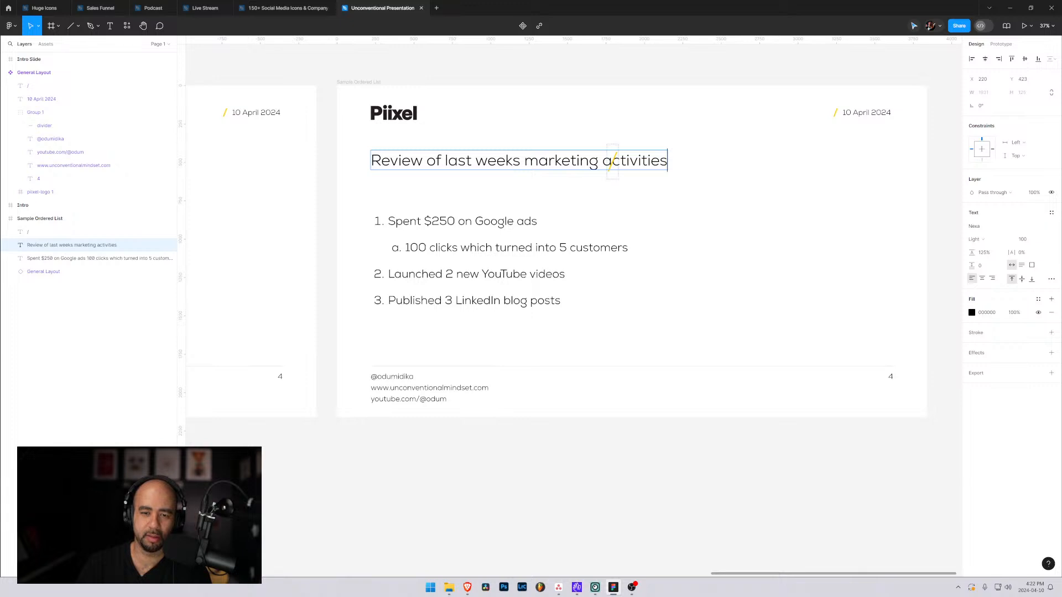
pyautogui.click(606, 176)
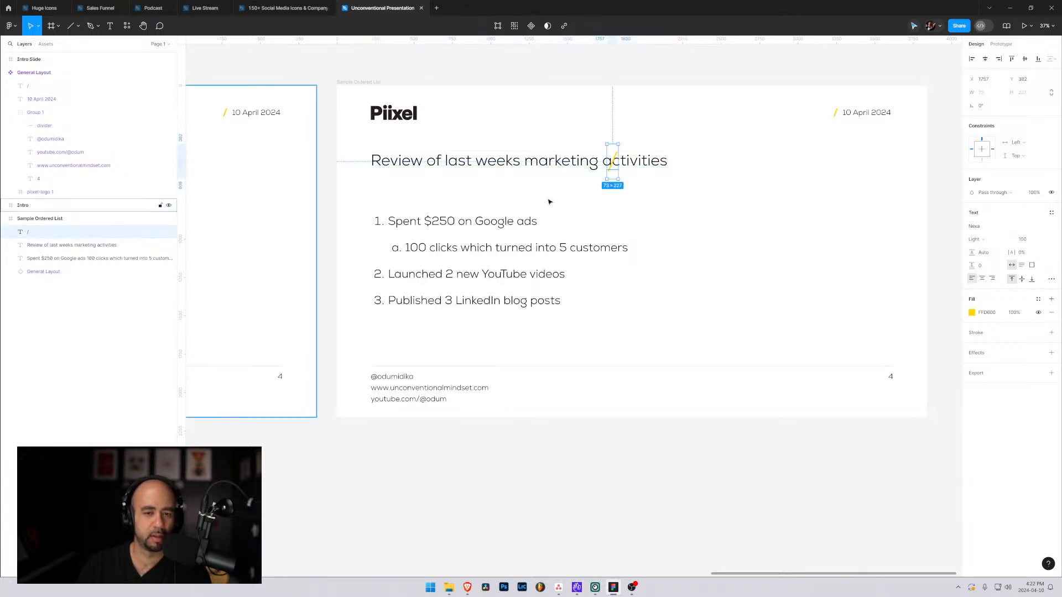
pyautogui.moveTo(613, 176); pyautogui.dragTo(678, 175)
pyautogui.press('Escape')
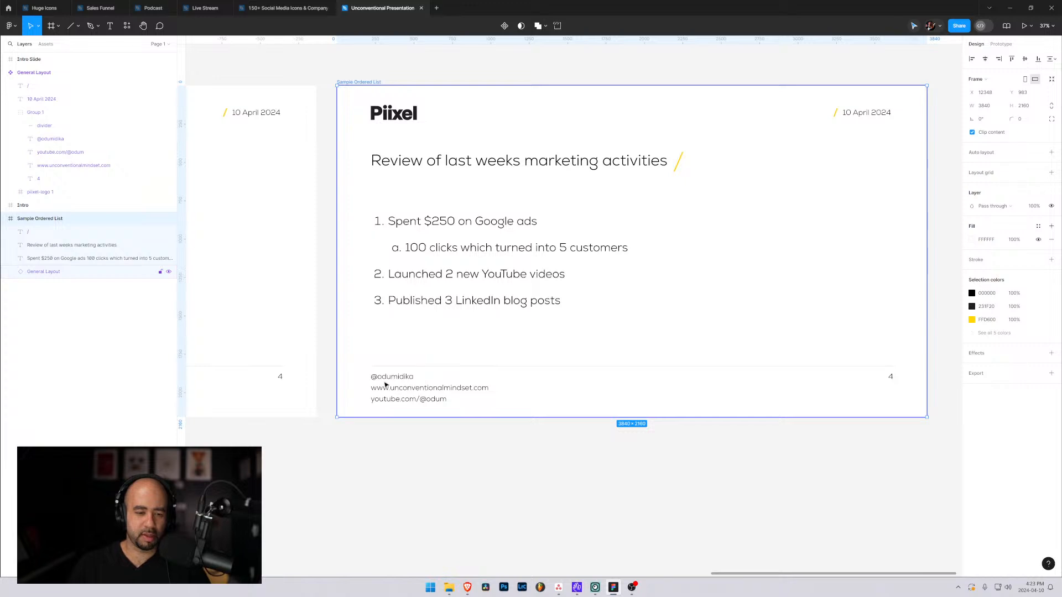
pyautogui.click(421, 404)
pyautogui.click(506, 453)
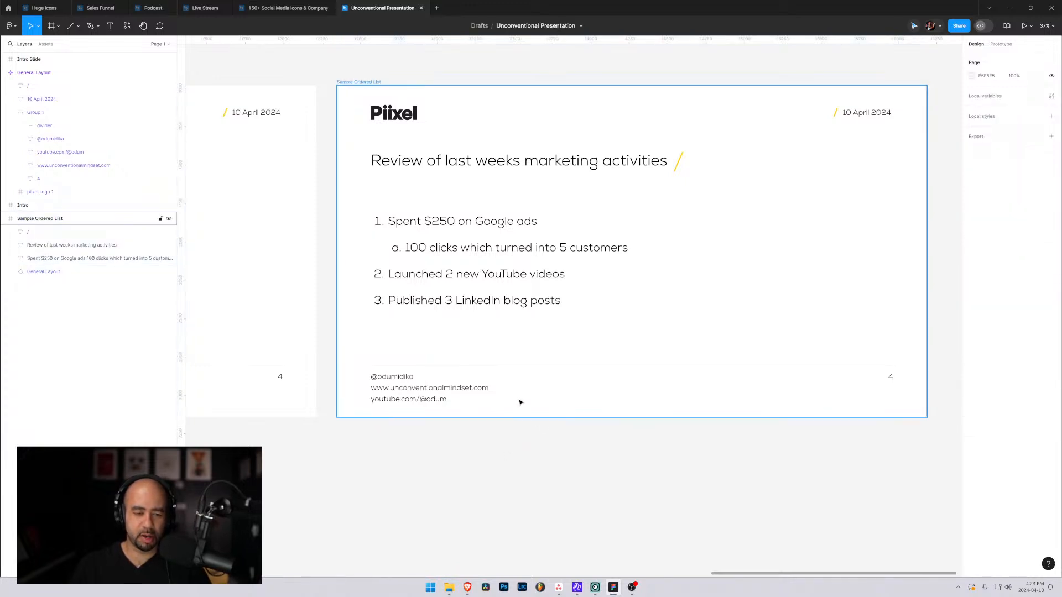
pyautogui.click(520, 399)
pyautogui.click(507, 441)
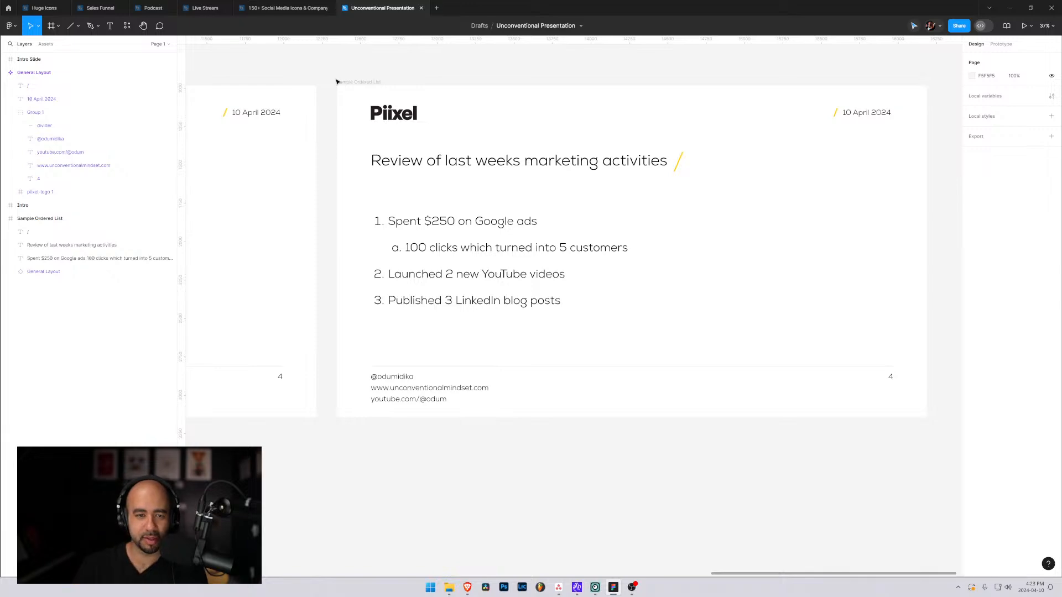
pyautogui.moveTo(329, 170); pyautogui.dragTo(598, 179)
pyautogui.moveTo(458, 163); pyautogui.dragTo(381, 159)
pyautogui.moveTo(569, 150); pyautogui.dragTo(682, 155)
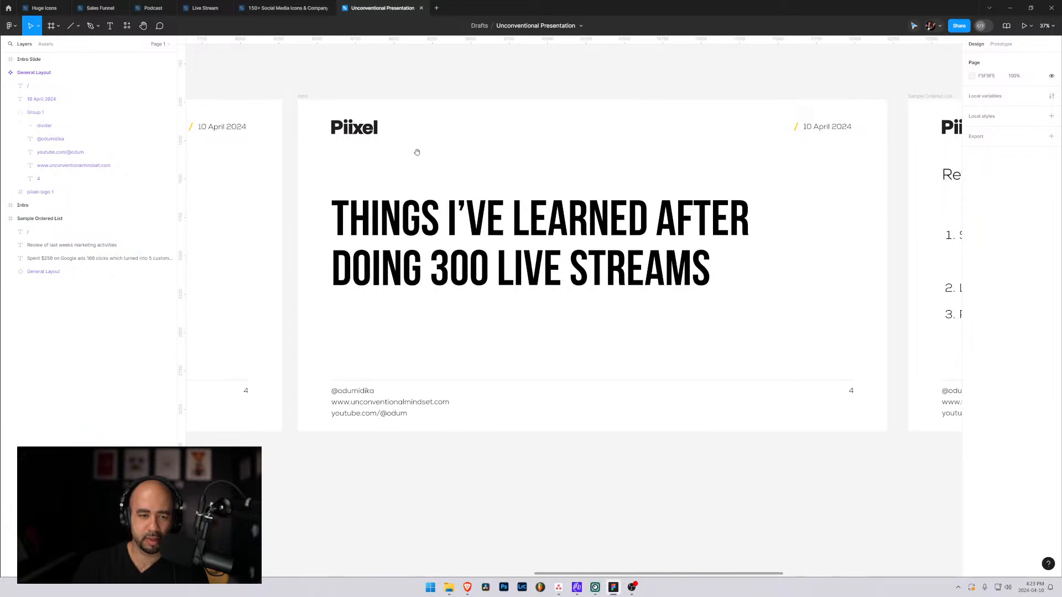
pyautogui.moveTo(419, 153)
pyautogui.mouseDown()
pyautogui.moveTo(536, 164)
pyautogui.moveTo(423, 154)
pyautogui.mouseUp()
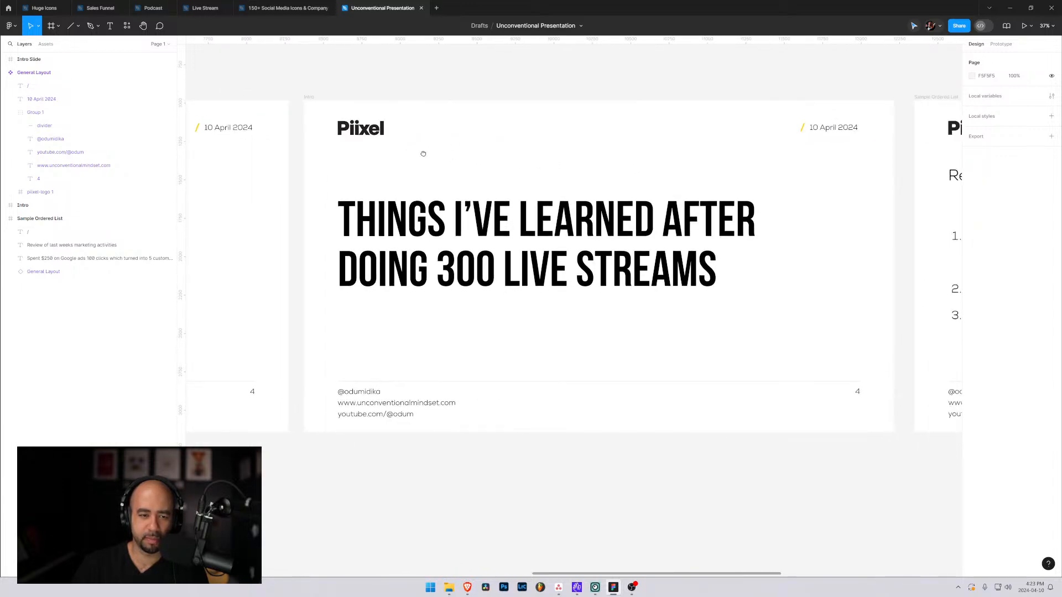
pyautogui.hscroll(10, 415, 152)
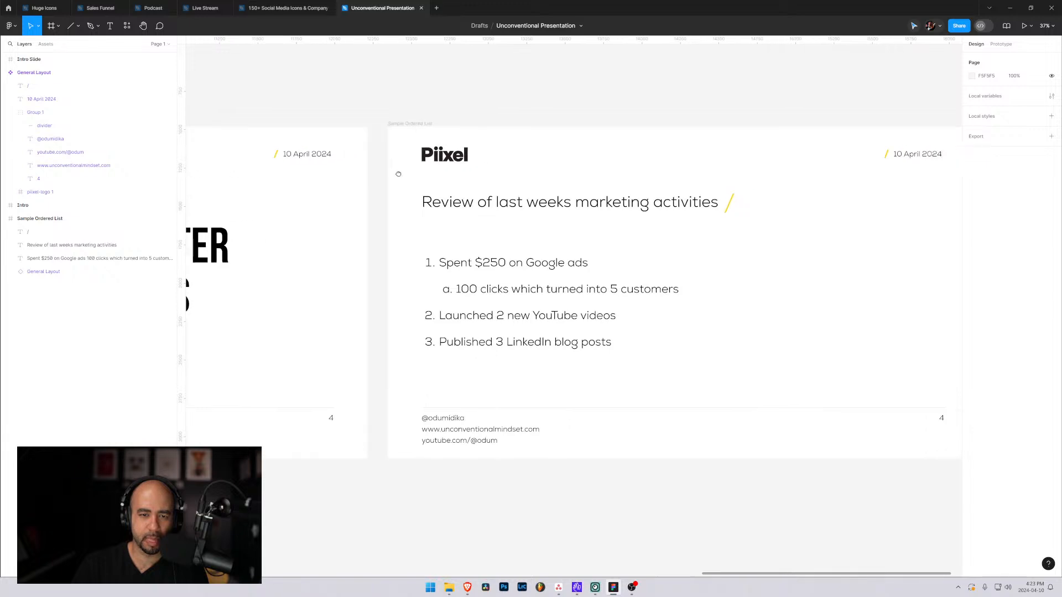
# Find the Unconventional Mindset folder on the computer, open it, and move its window off the slide.
pyautogui.press('super')
pyautogui.write('un')
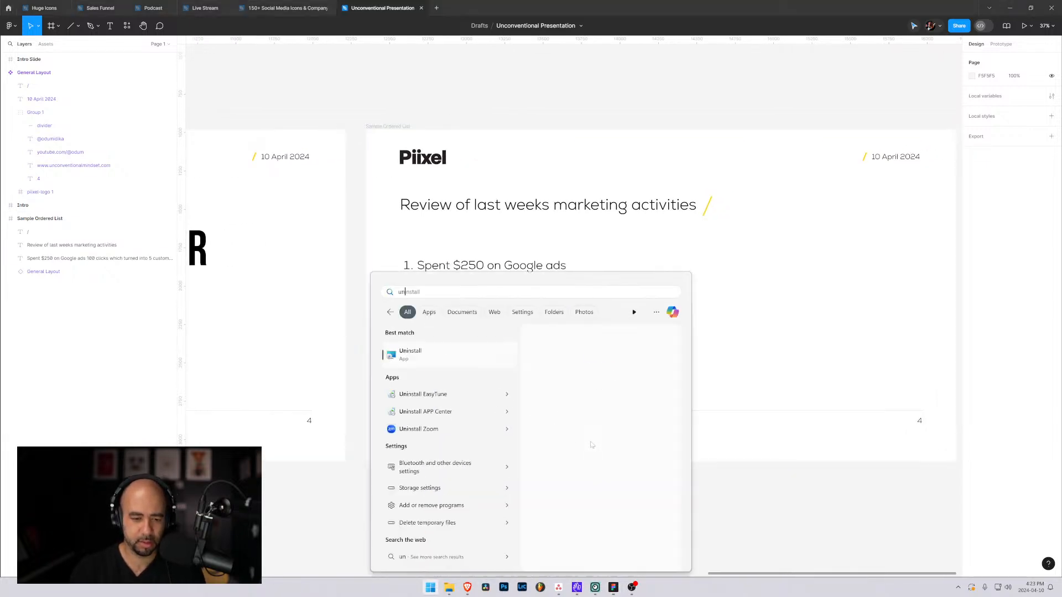
pyautogui.write('convent')
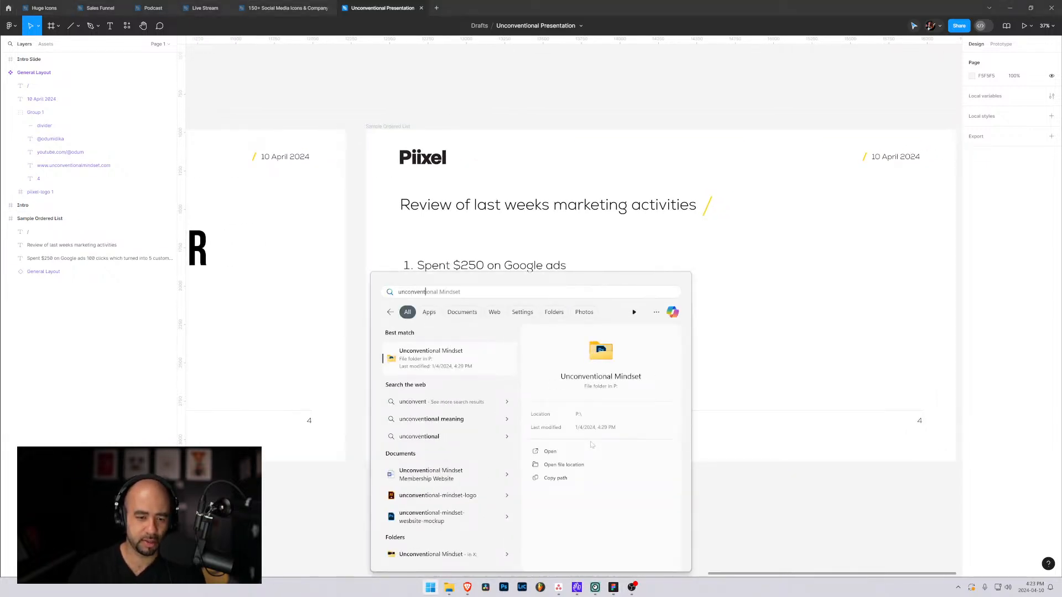
pyautogui.click(453, 349)
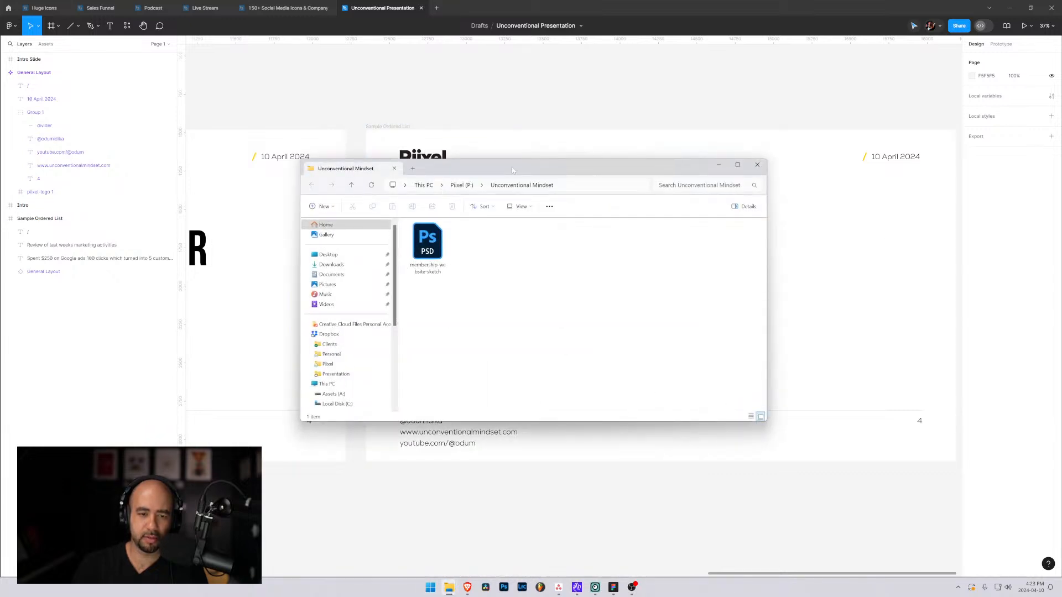
pyautogui.moveTo(513, 170); pyautogui.dragTo(1061, 204)
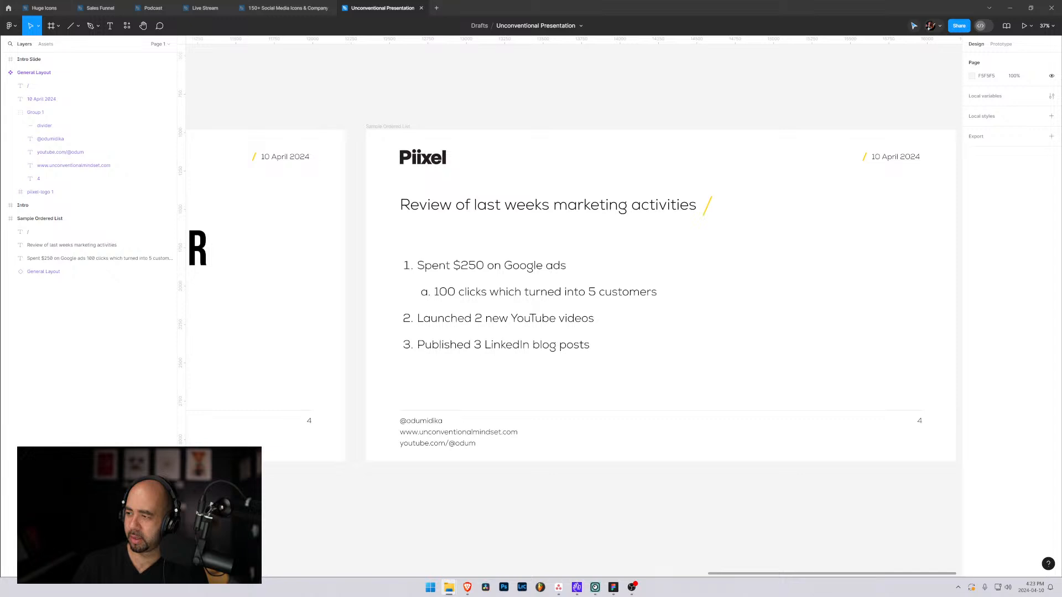
# Search the computer for the unconventional-mindset-logo file, open its containing folder, and move that window off the slide.
pyautogui.press('super')
pyautogui.write('logo')
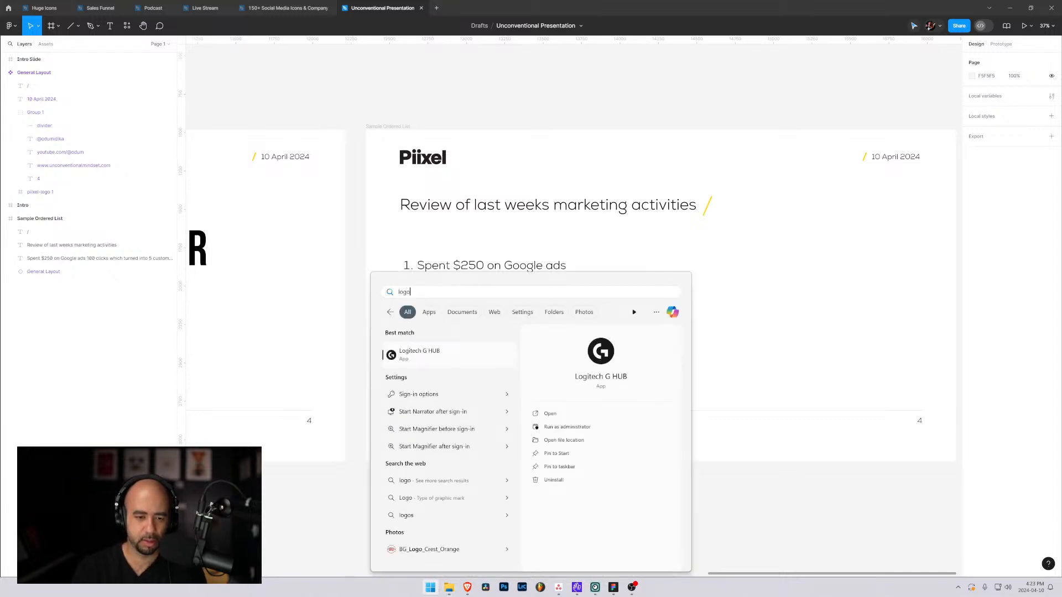
pyautogui.press('BackSpace')
pyautogui.press('BackSpace')
pyautogui.press('BackSpace')
pyautogui.press('BackSpace')
pyautogui.write('u')
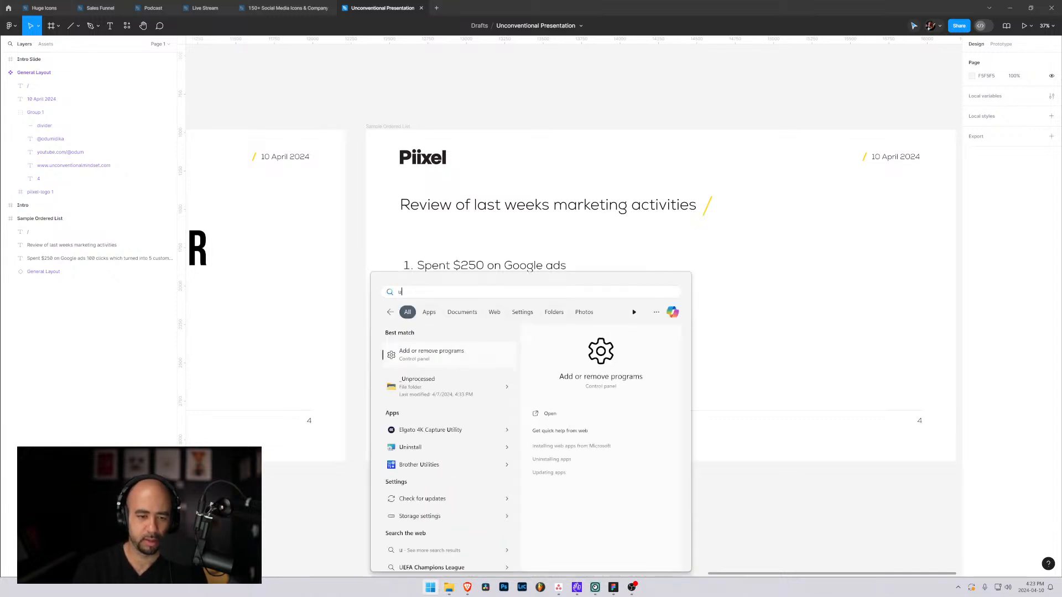
pyautogui.write('nconventional-')
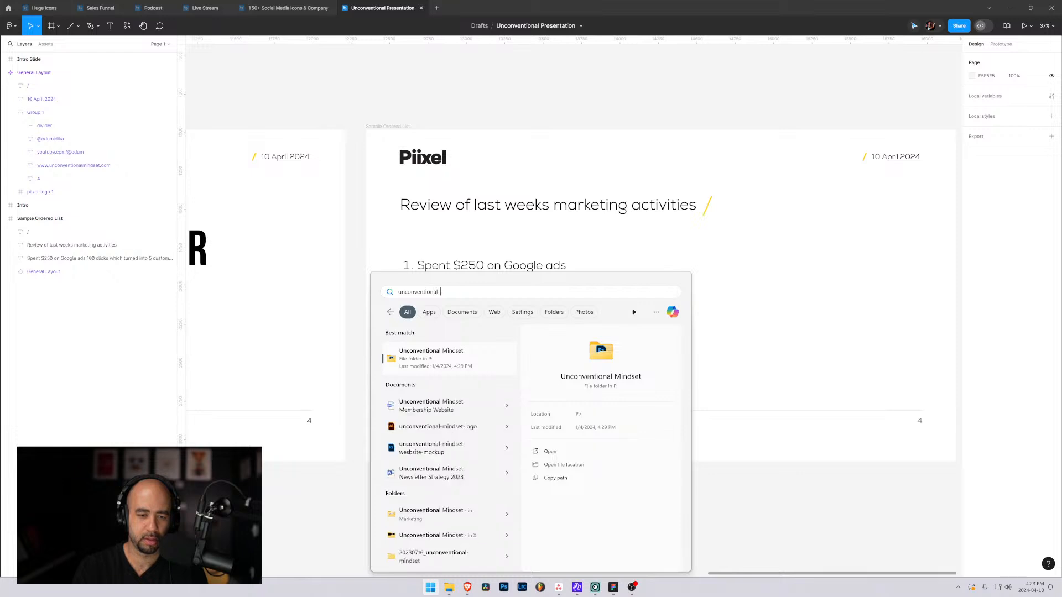
pyautogui.write('mindset-logo')
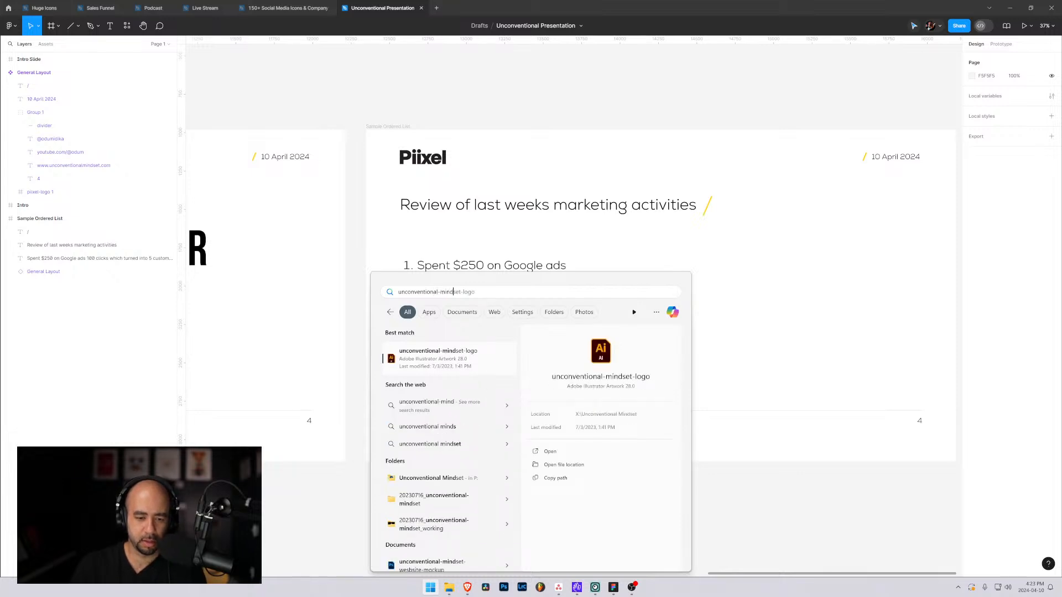
pyautogui.click(563, 465)
pyautogui.moveTo(505, 172); pyautogui.dragTo(1061, 232)
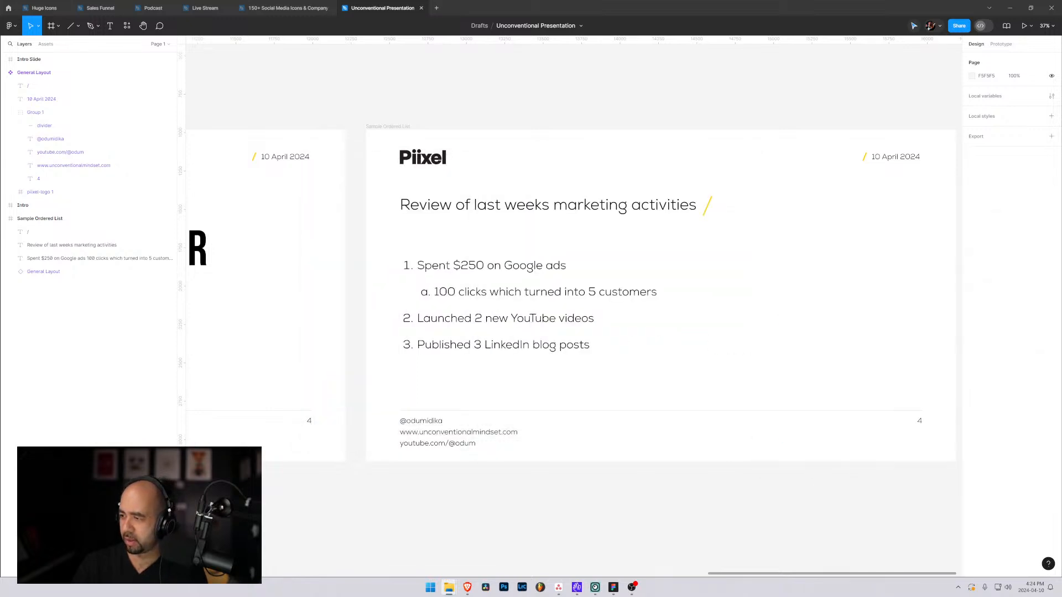
# Place the Unconventional Mindset logo beside the Piixel logo on the Sample Ordered List slide and enlarge it to 544 × 168.
pyautogui.moveTo(1061, 232); pyautogui.dragTo(481, 159)
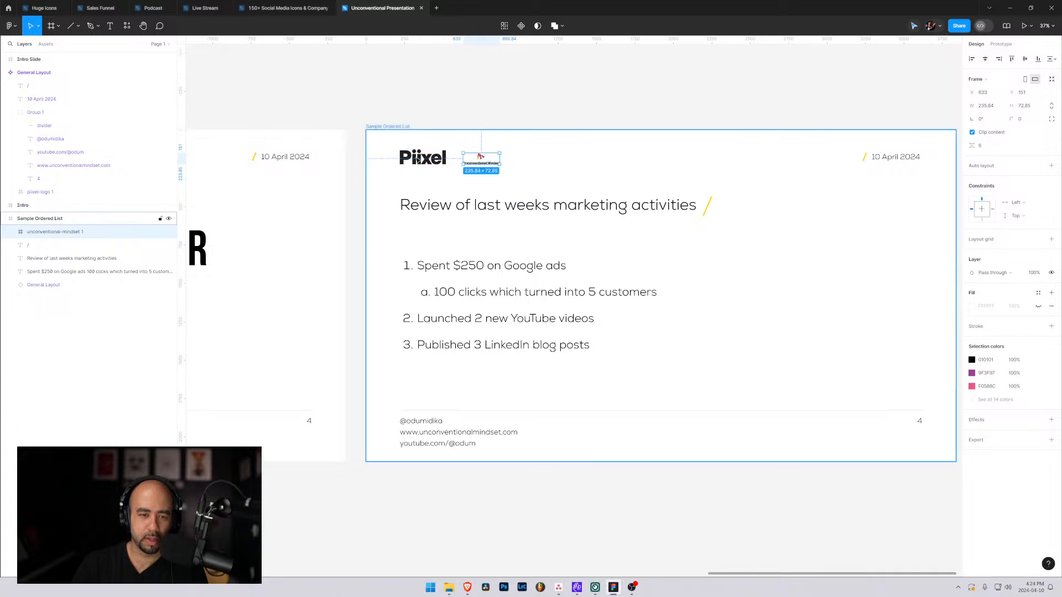
pyautogui.press('Escape')
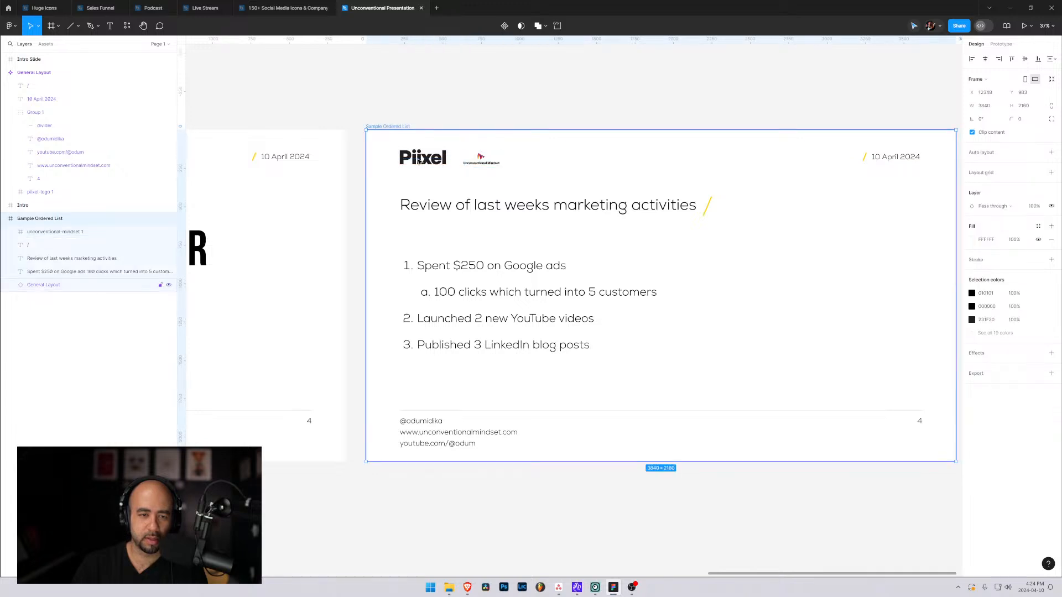
pyautogui.click(480, 158)
pyautogui.moveTo(499, 165); pyautogui.dragTo(542, 178)
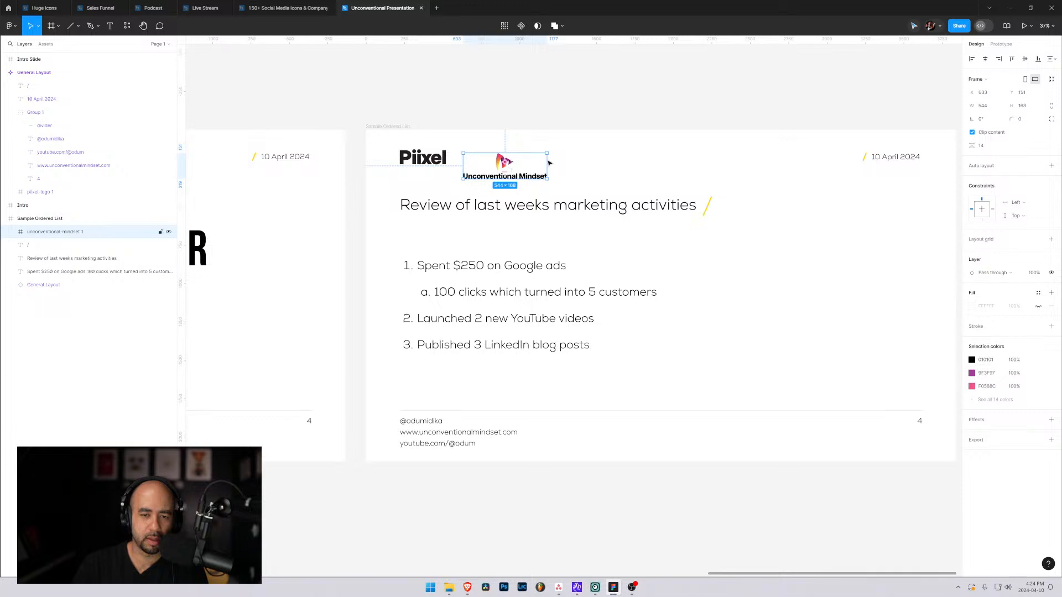
pyautogui.press('Escape')
# Hide the Piixel logo on the Sample Ordered List slide and move the Unconventional Mindset logo into its place.
pyautogui.scroll(-1, 474, 167)
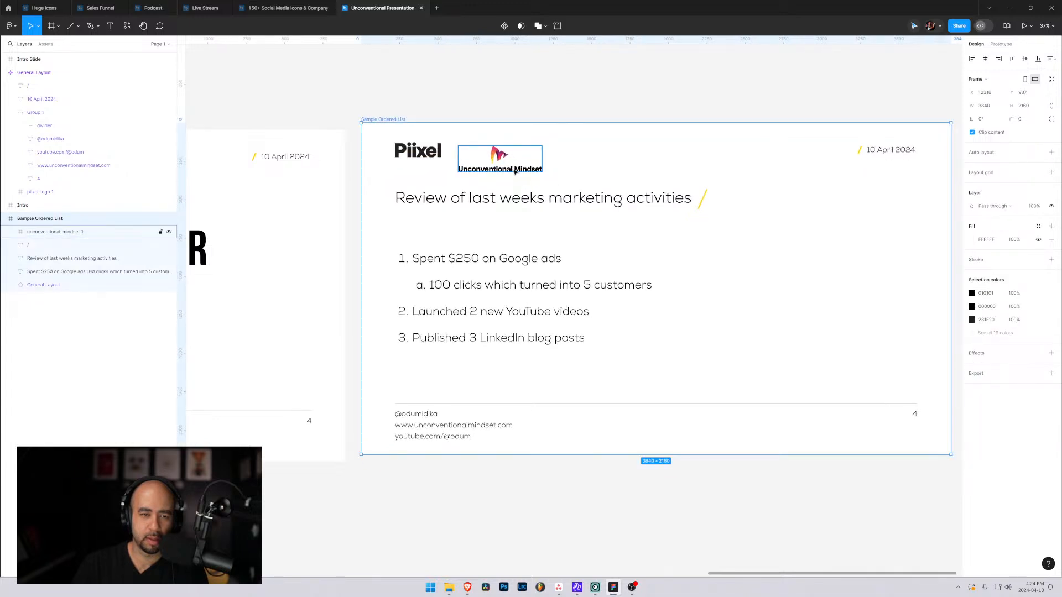
pyautogui.moveTo(598, 169); pyautogui.dragTo(604, 196)
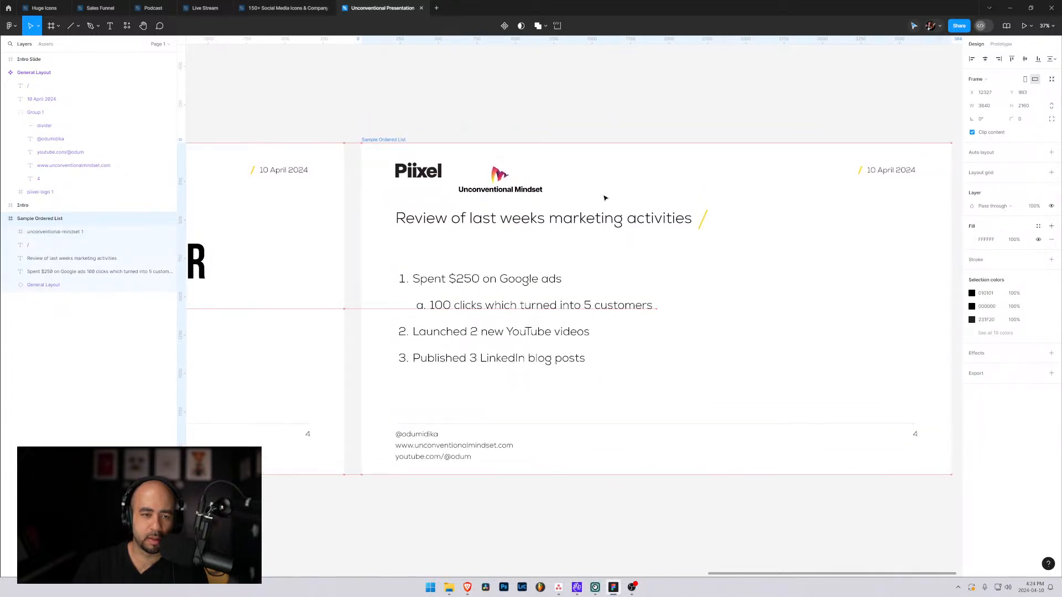
pyautogui.click(414, 174)
pyautogui.click(414, 173)
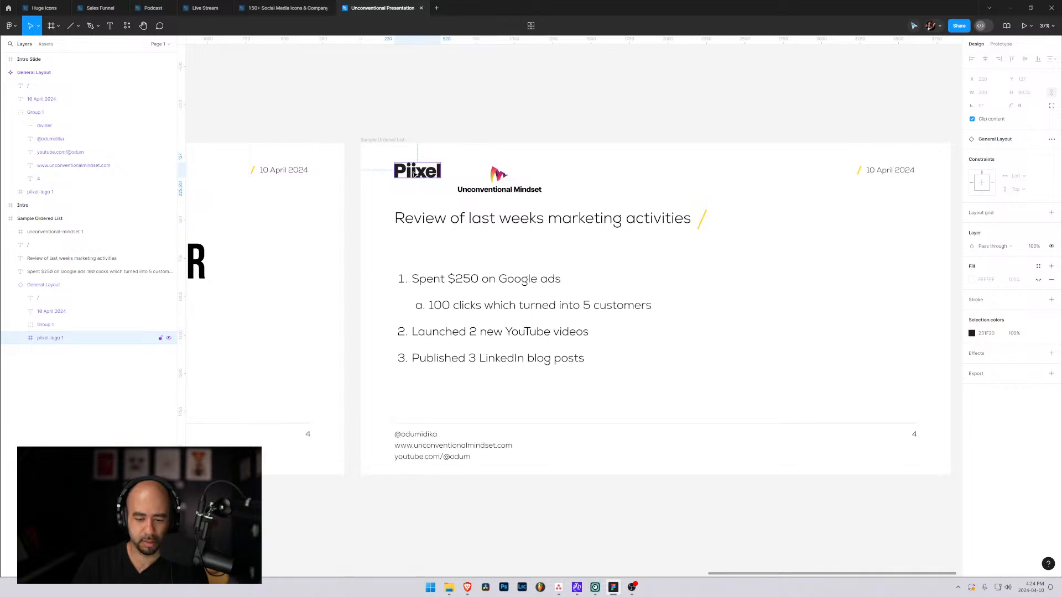
pyautogui.hotkey('ctrl', 'shift', 'h')
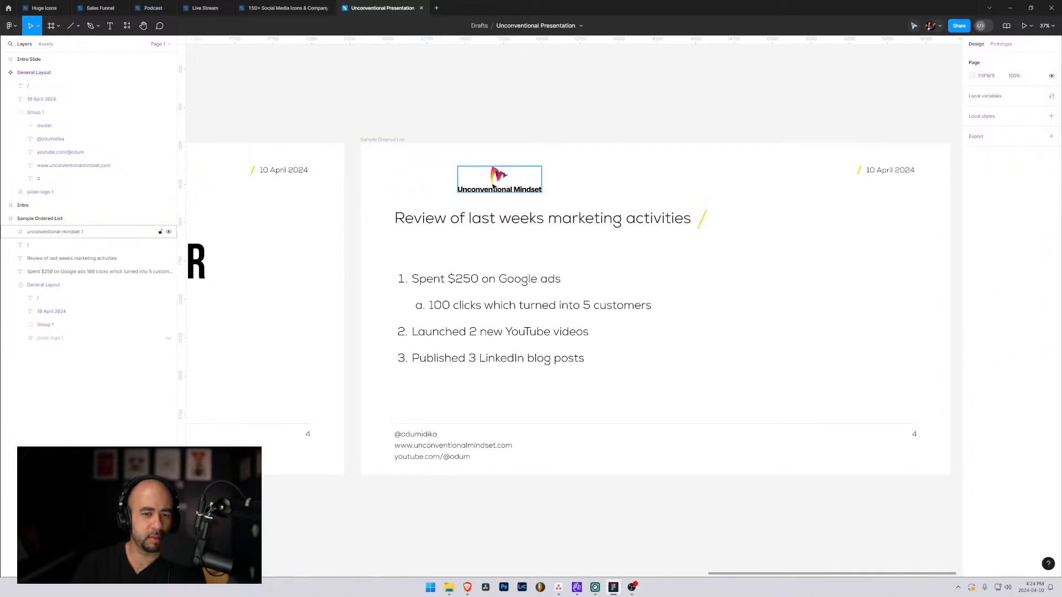
pyautogui.moveTo(497, 181); pyautogui.dragTo(434, 180)
pyautogui.click(574, 190)
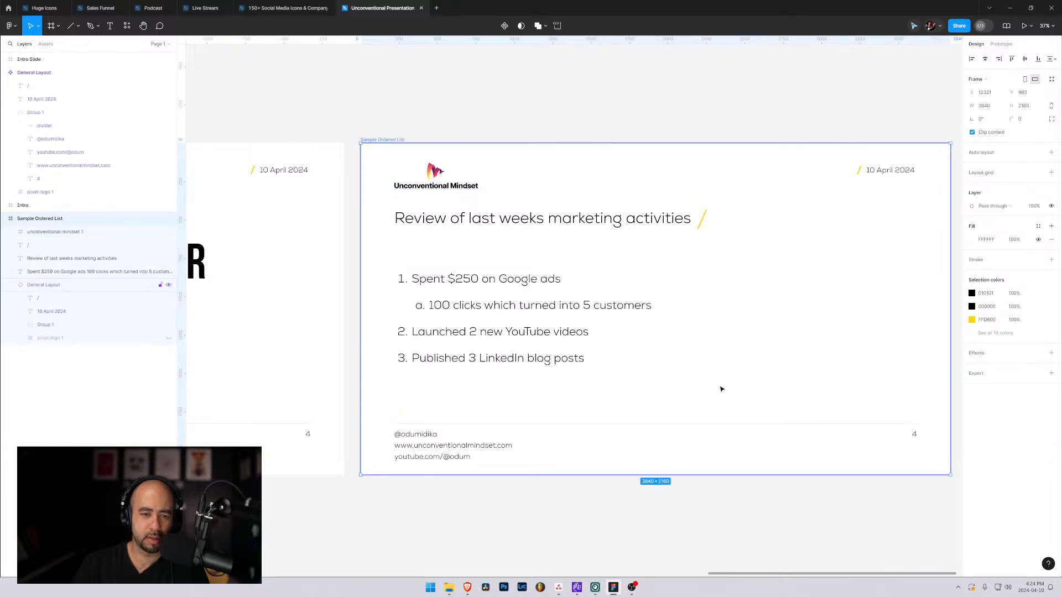
pyautogui.scroll(1, 719, 388)
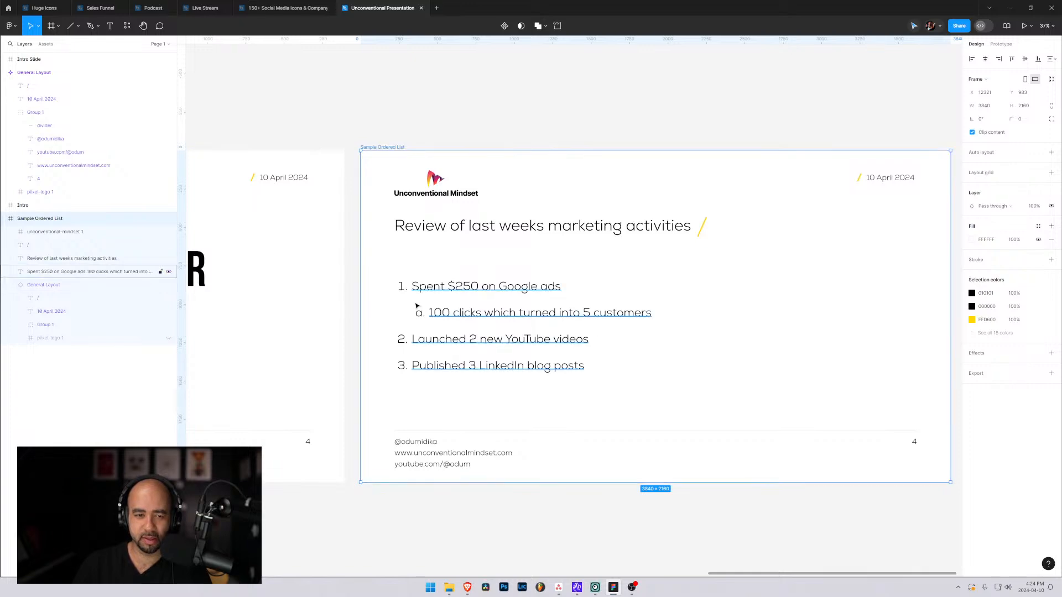
pyautogui.moveTo(417, 306); pyautogui.dragTo(984, 331)
pyautogui.moveTo(855, 320); pyautogui.dragTo(477, 308)
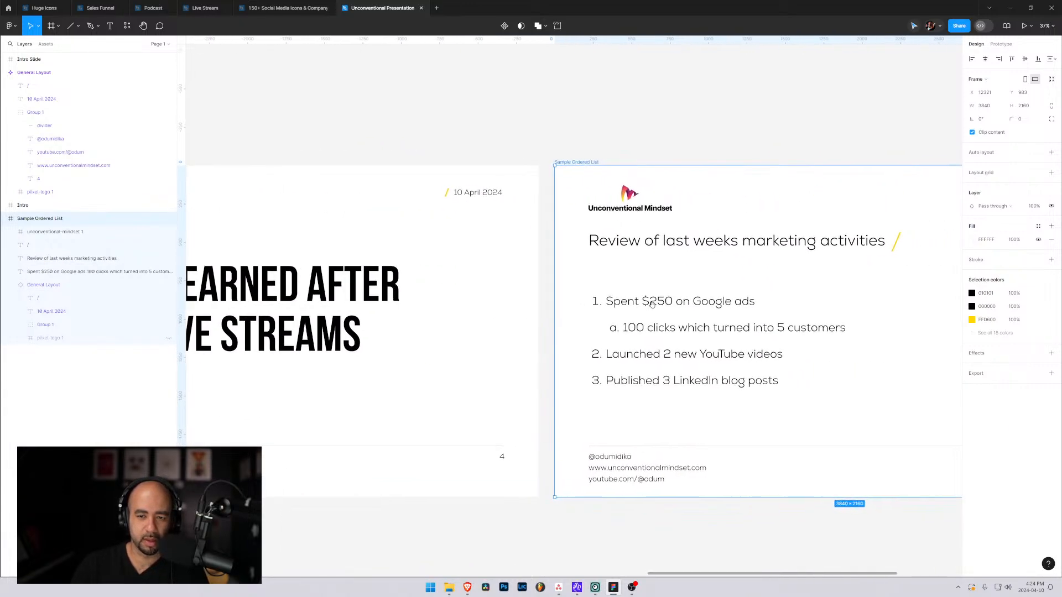
pyautogui.moveTo(651, 303); pyautogui.dragTo(455, 301)
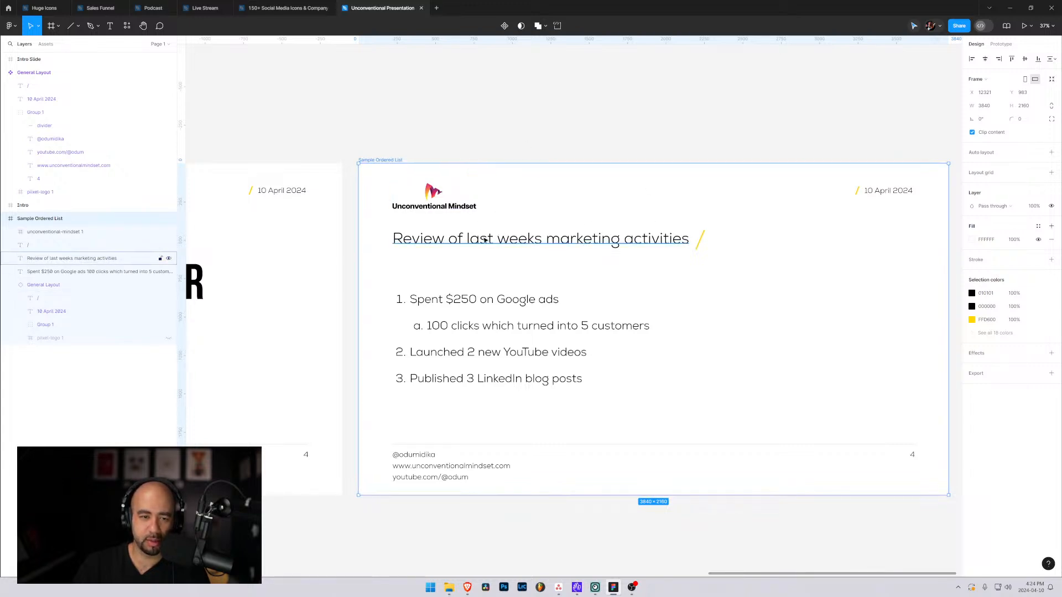
pyautogui.moveTo(435, 191); pyautogui.dragTo(438, 190)
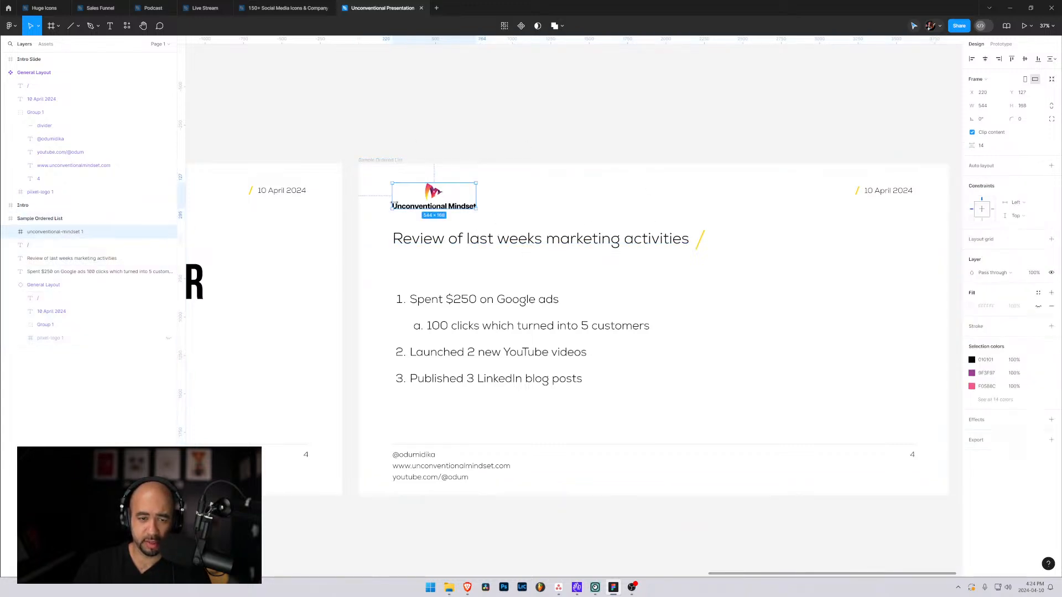
pyautogui.click(510, 138)
pyautogui.moveTo(563, 215); pyautogui.dragTo(559, 215)
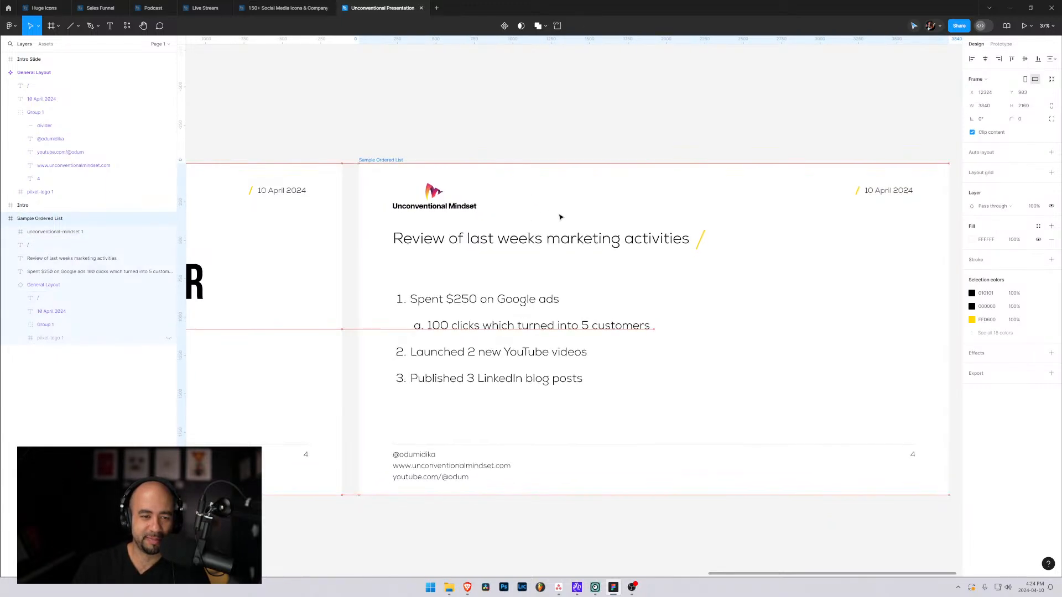
pyautogui.click(582, 151)
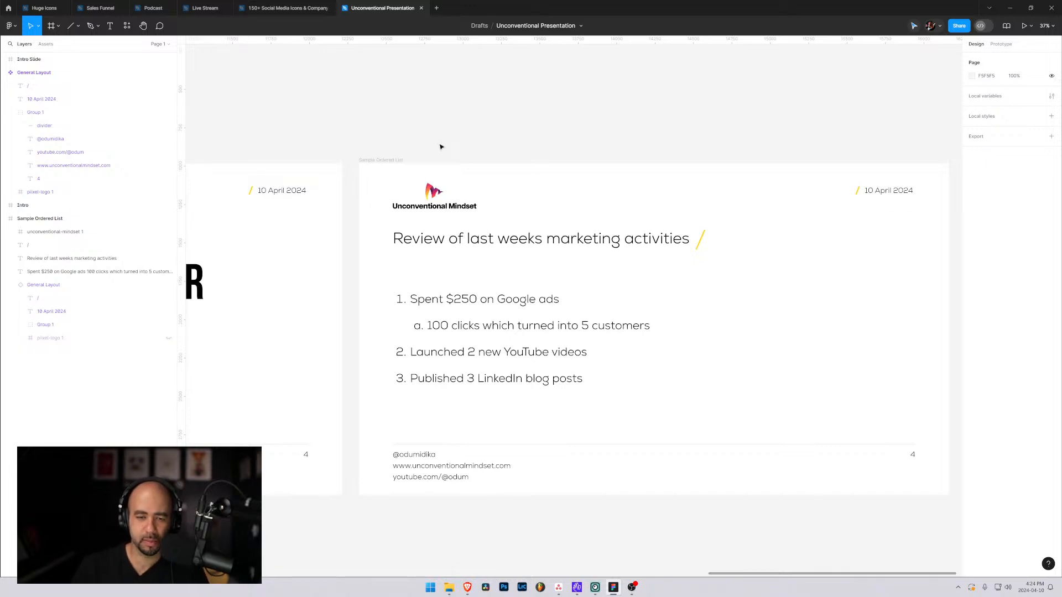
# Undo the logo swap on the Sample Ordered List slide, back to before the Unconventional Mindset logo was imported.
pyautogui.hotkey('ctrl', 'z')
pyautogui.hotkey('ctrl', 'z')
pyautogui.hotkey('ctrl', 'z')
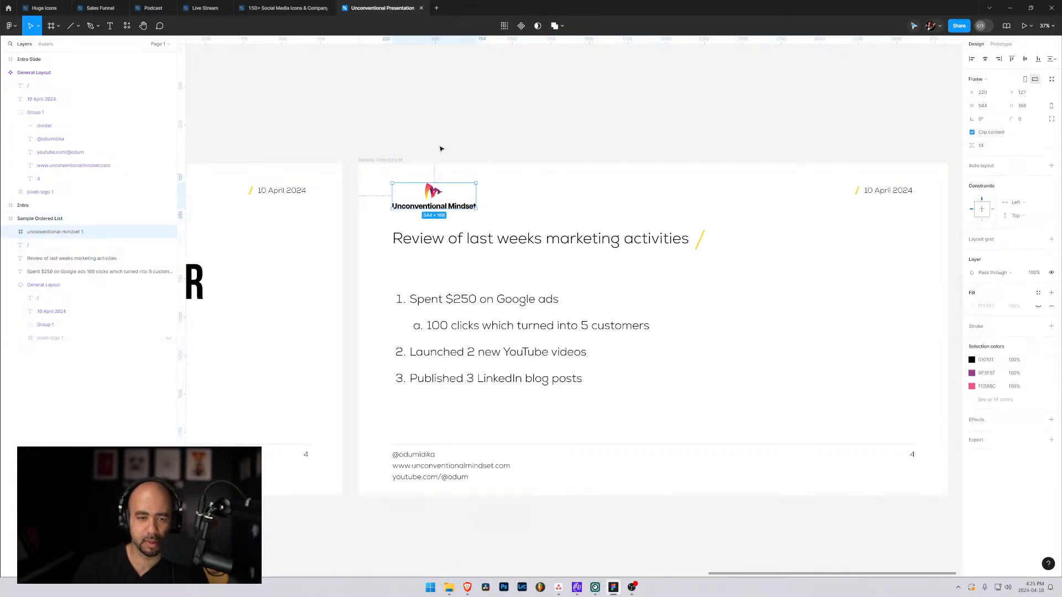
pyautogui.hotkey('ctrl', 'z')
pyautogui.hotkey('ctrl', 'z')
pyautogui.hotkey('ctrl', 'z')
pyautogui.hotkey('ctrl', 'z')
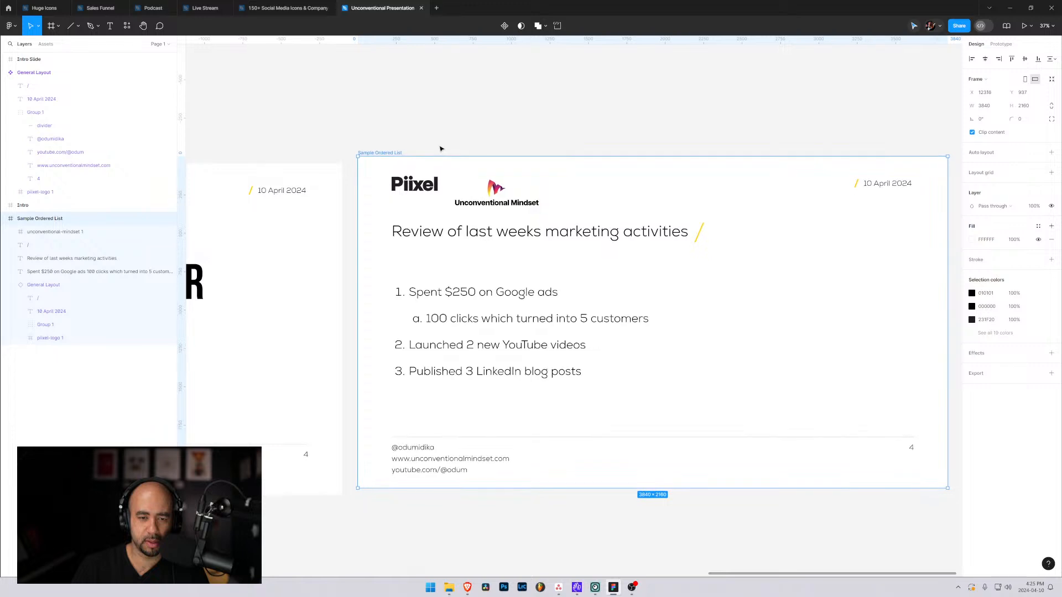
pyautogui.hotkey('ctrl', 'z')
pyautogui.hotkey('ctrl', 'z')
pyautogui.hotkey('ctrl', 'z')
pyautogui.hotkey('ctrl', 'z')
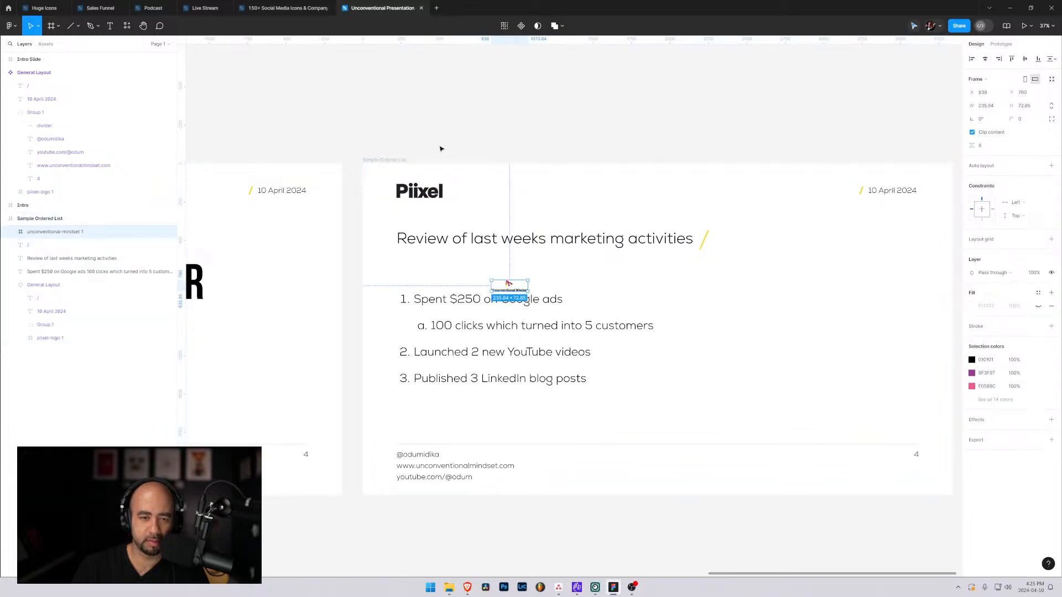
pyautogui.hotkey('ctrl', 'z')
pyautogui.click(729, 312)
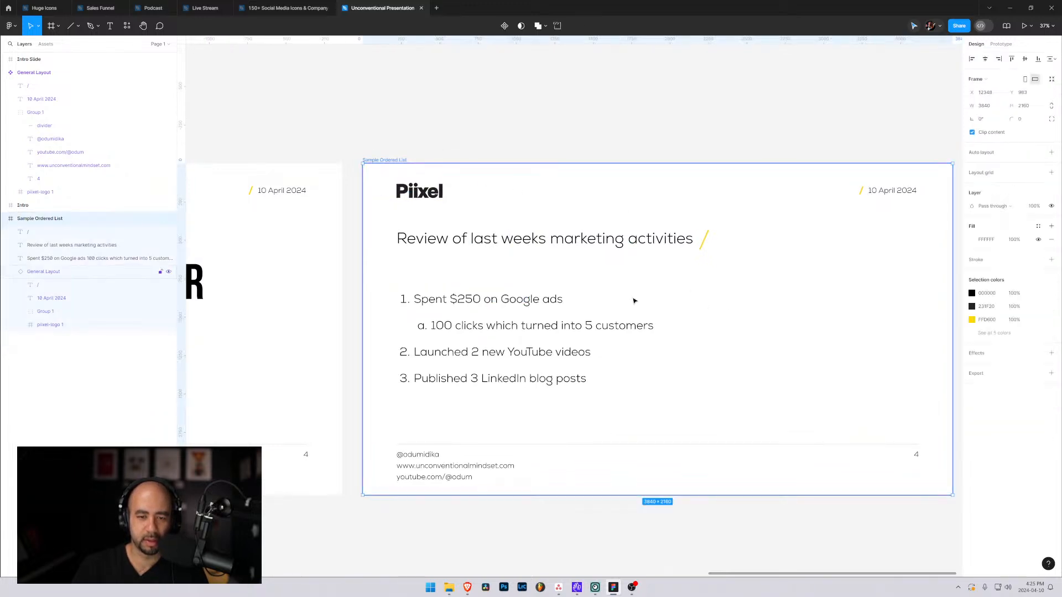
pyautogui.click(498, 147)
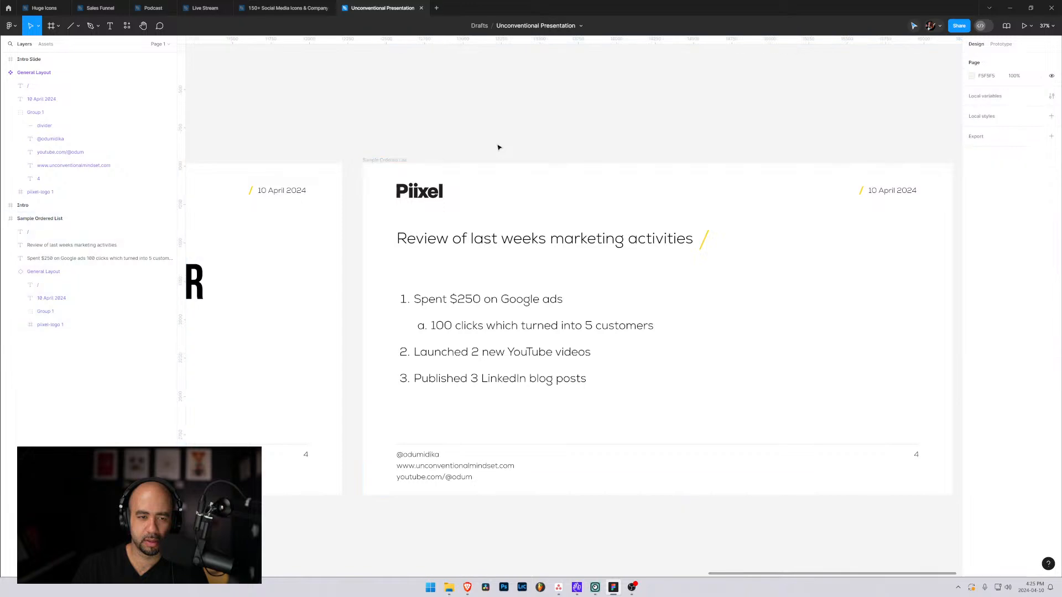
# Inspect the page number text inside the footer group of the Sample Ordered List slide.
pyautogui.moveTo(301, 229); pyautogui.dragTo(445, 223)
pyautogui.moveTo(590, 235); pyautogui.dragTo(360, 221)
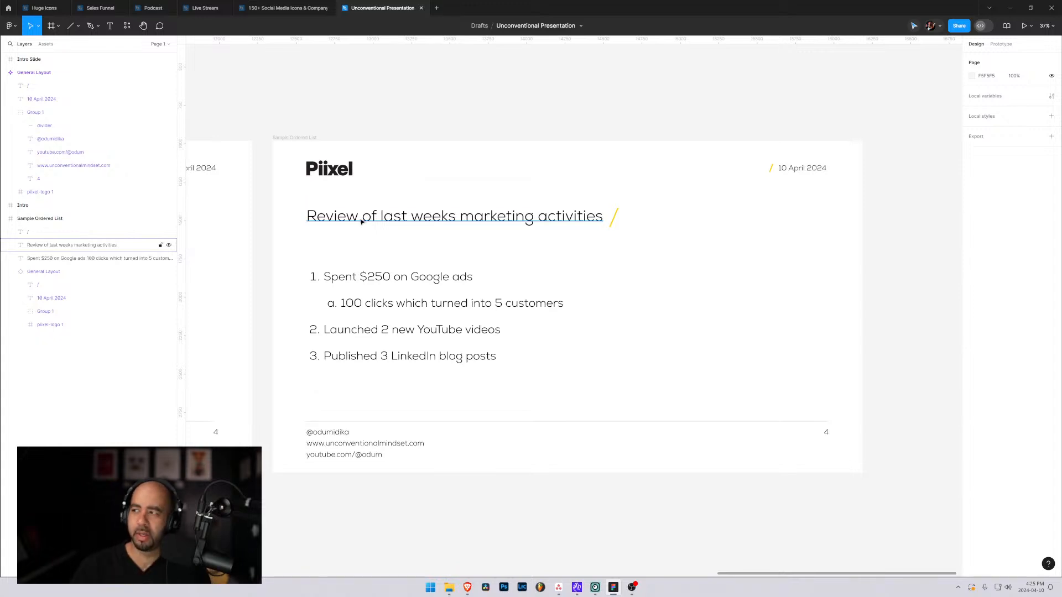
pyautogui.doubleClick(828, 434)
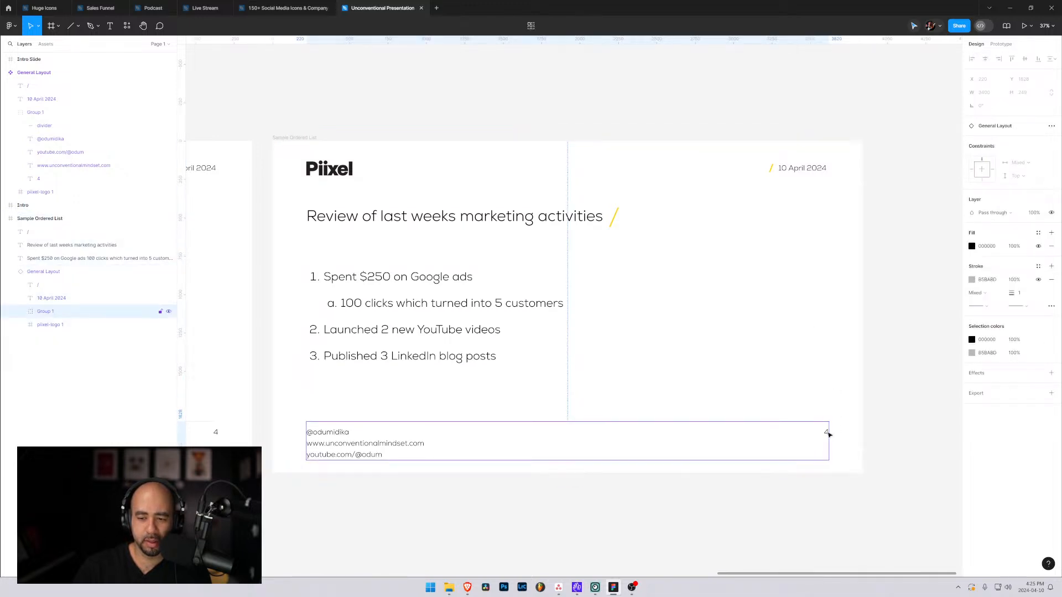
pyautogui.doubleClick(826, 433)
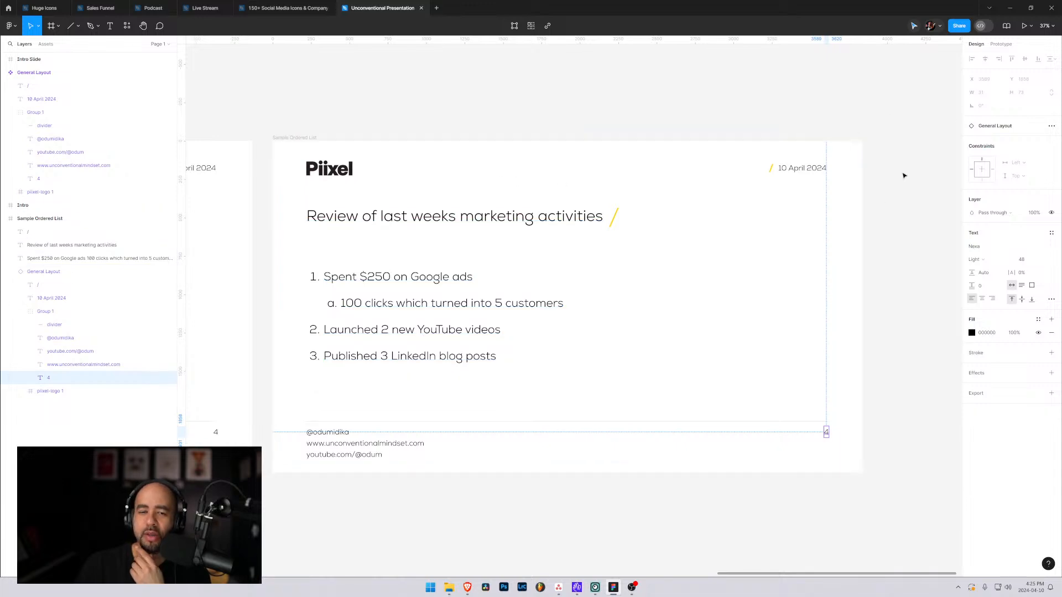
pyautogui.click(815, 183)
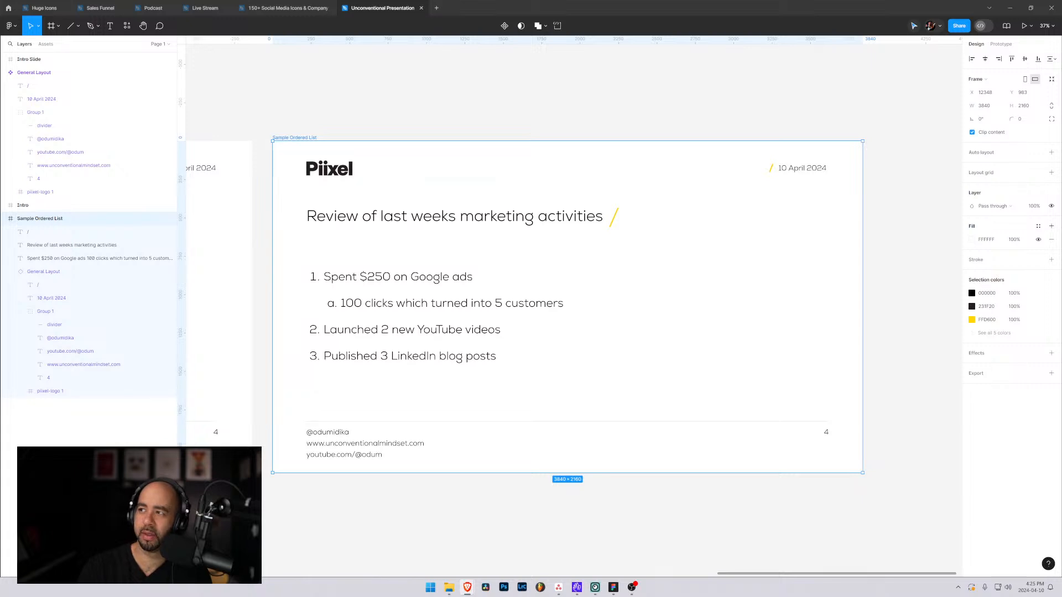
# Switch to the Brave browser and search Google for "figma auto create page numbers".
pyautogui.click(467, 587)
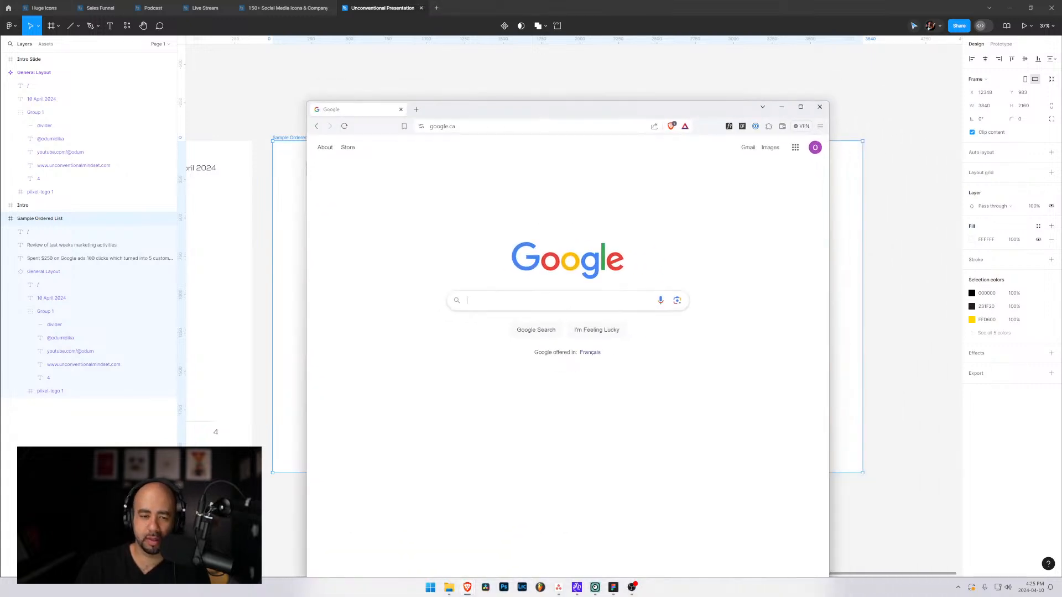
pyautogui.write('g')
pyautogui.press('BackSpace')
pyautogui.write('figma ')
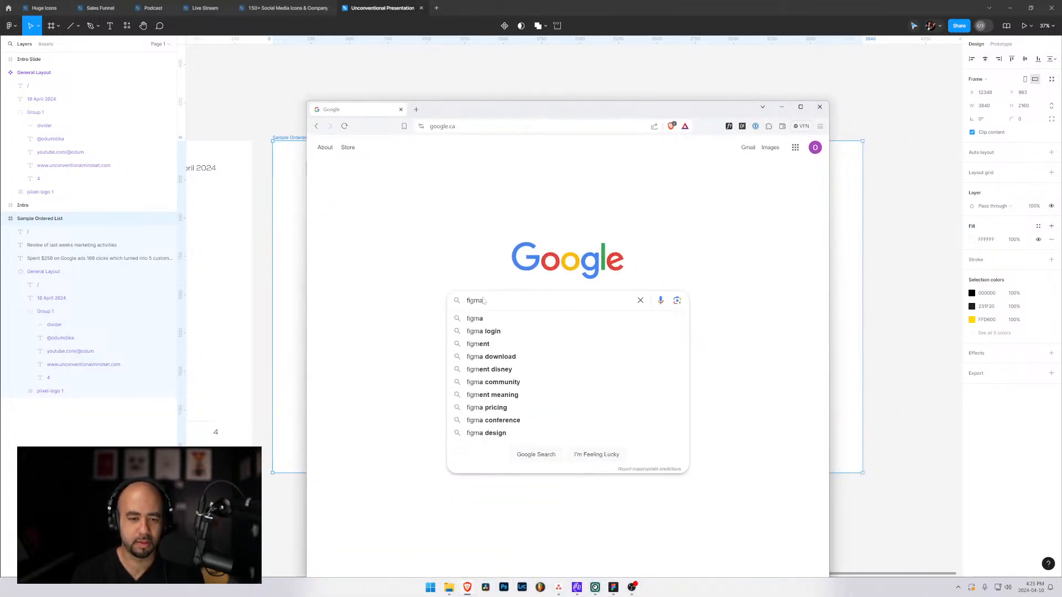
pyautogui.write('auto ')
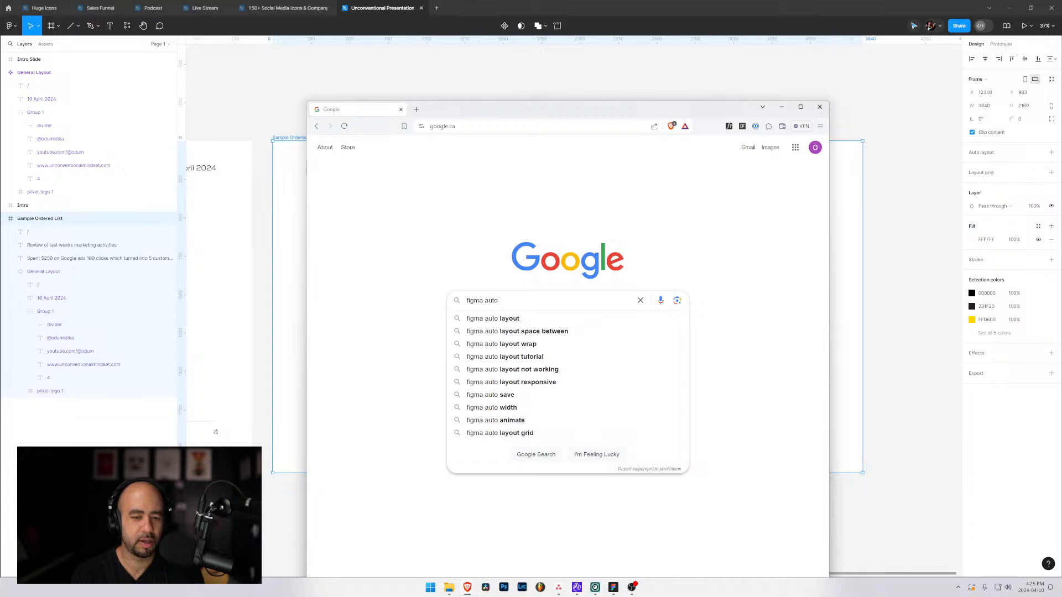
pyautogui.write('create')
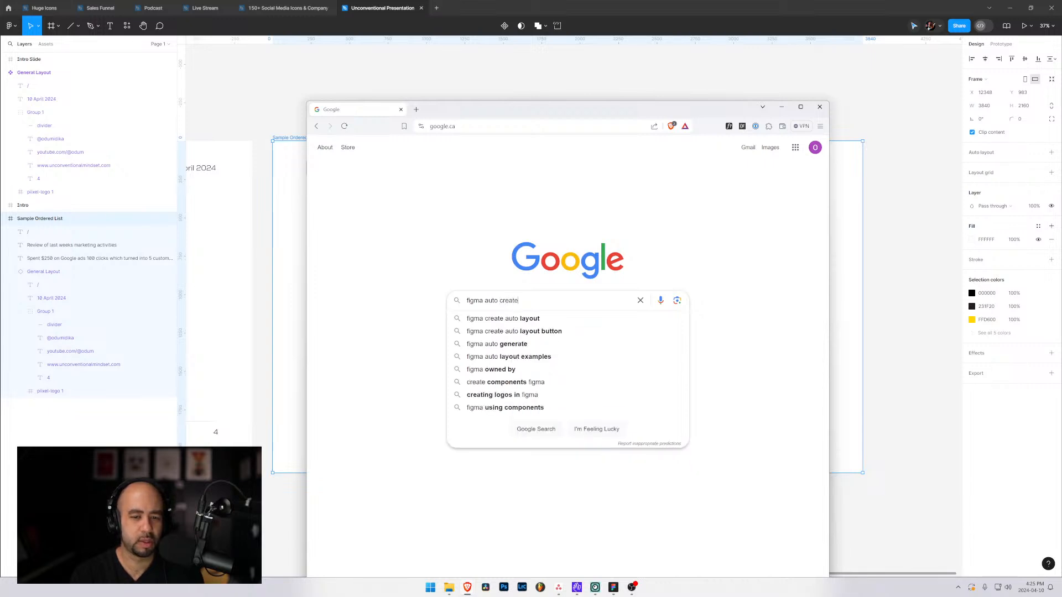
pyautogui.write(' page numbers')
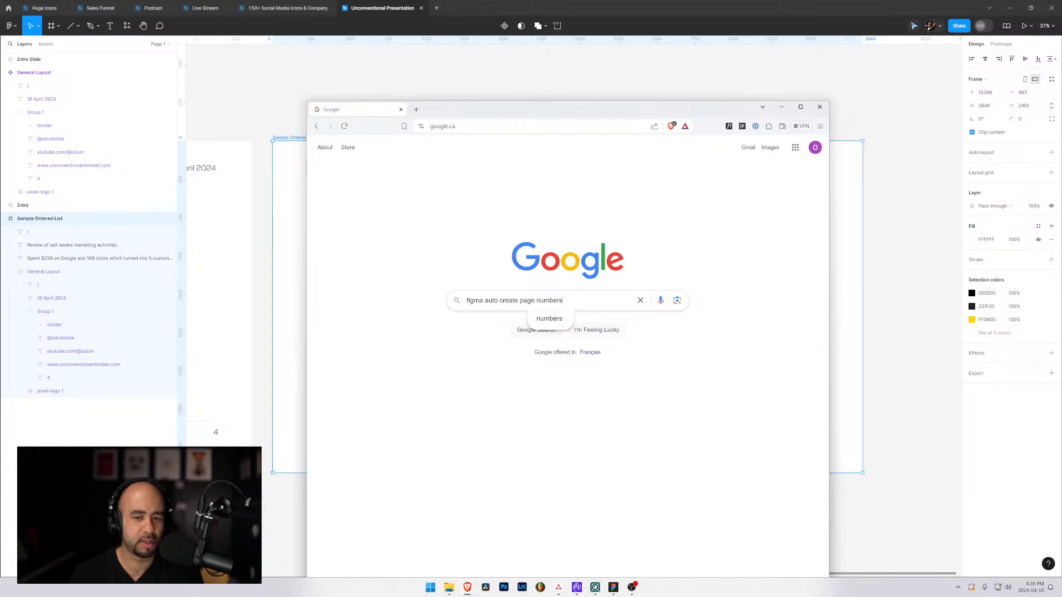
pyautogui.press('Return')
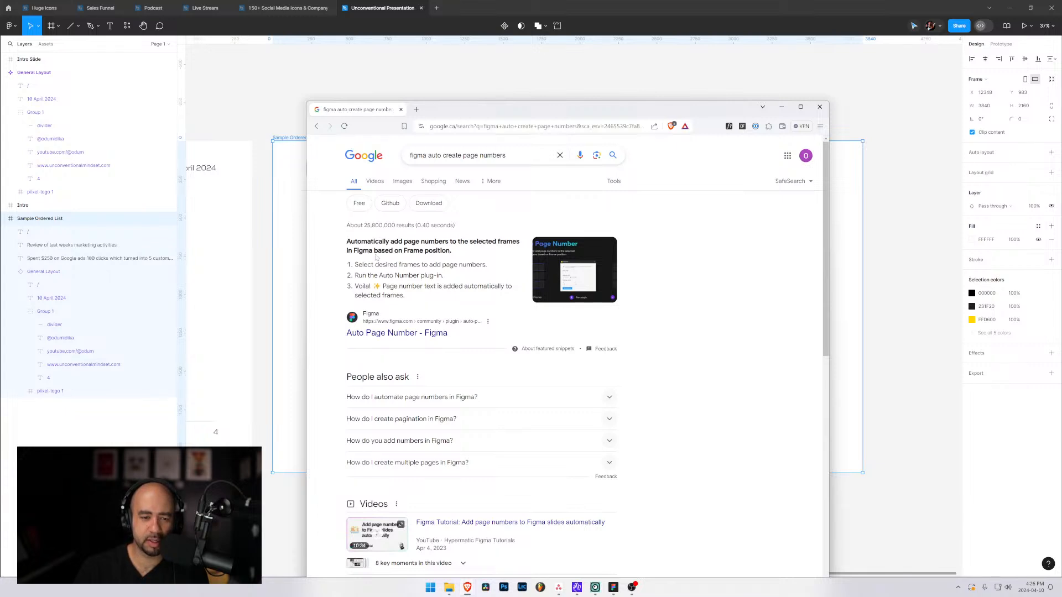
# Open the Auto Page Number plugin page from the search results and review its description, version history and comments.
pyautogui.click(382, 335)
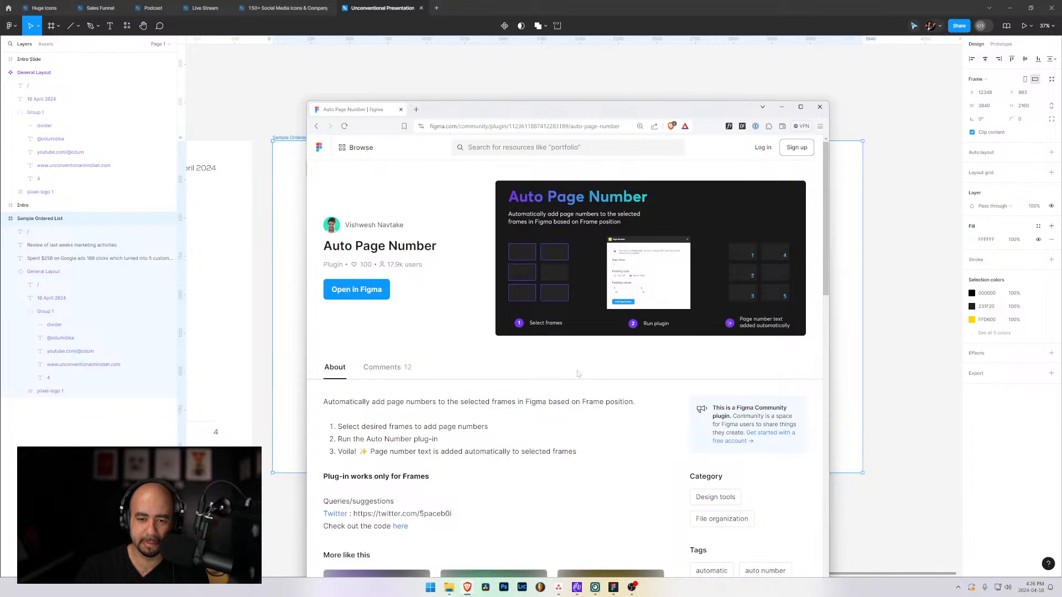
pyautogui.scroll(-2, 572, 369)
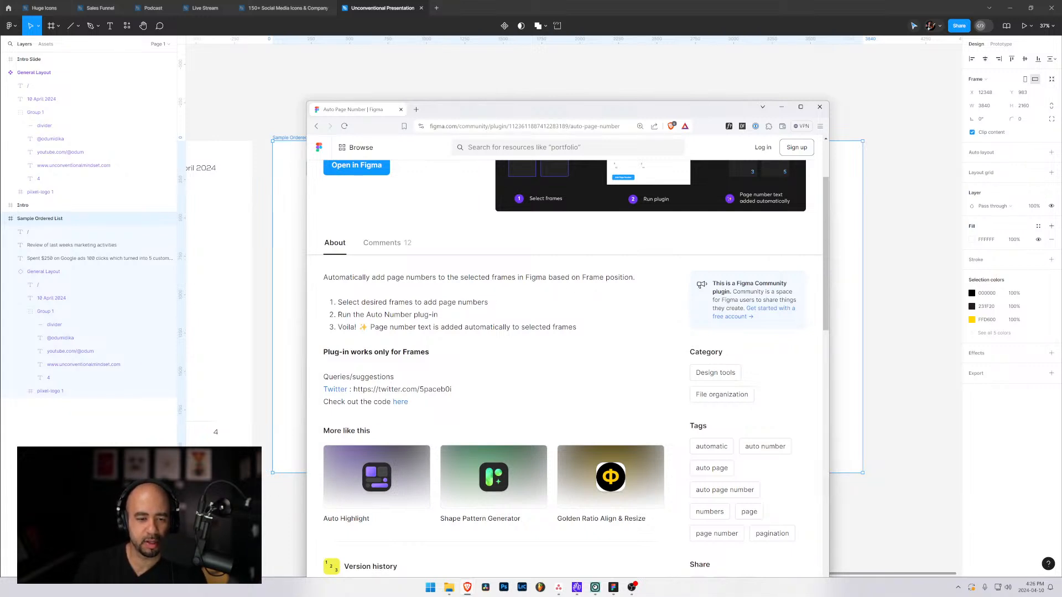
pyautogui.scroll(-2, 442, 354)
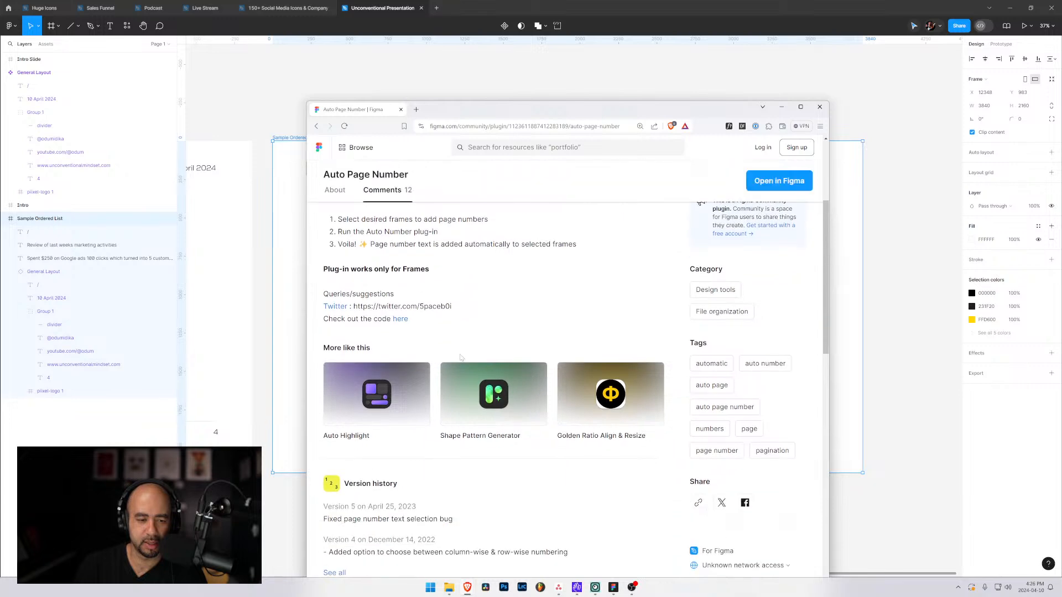
pyautogui.scroll(-3, 405, 349)
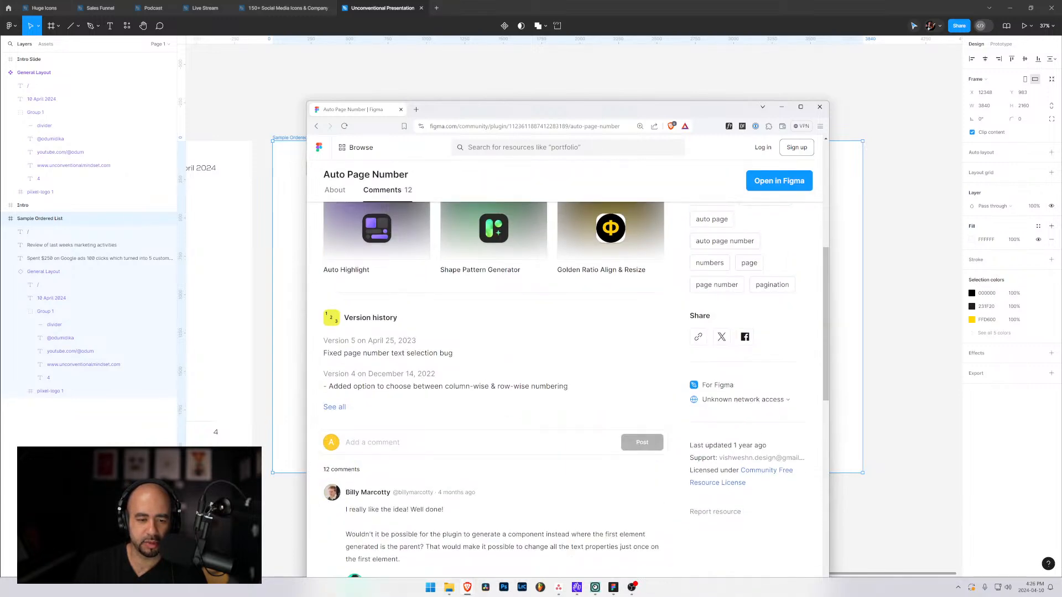
pyautogui.moveTo(364, 386); pyautogui.dragTo(568, 386)
pyautogui.scroll(-3, 467, 406)
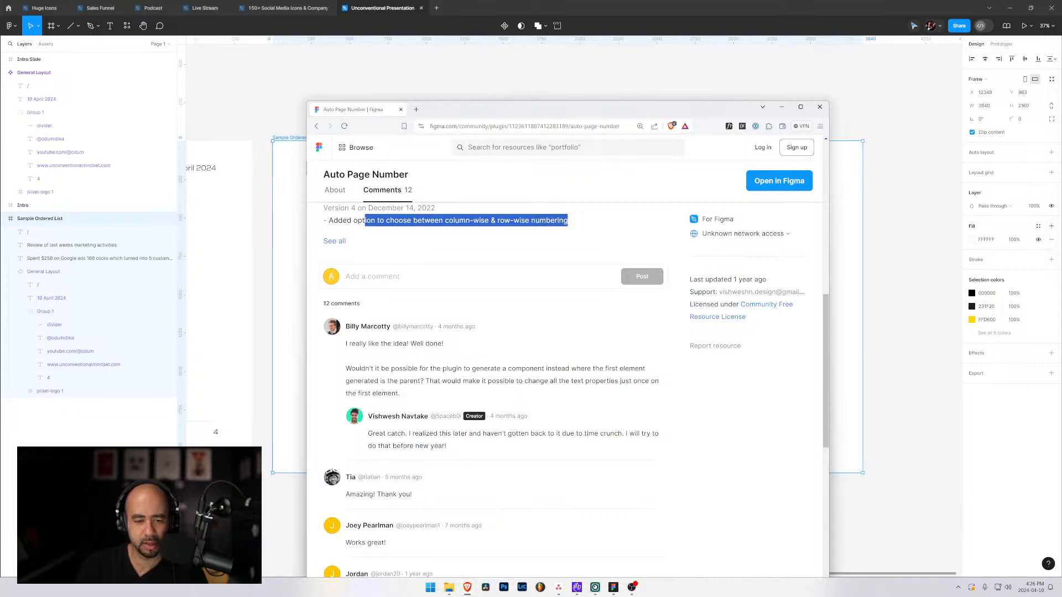
pyautogui.moveTo(466, 450); pyautogui.dragTo(358, 440)
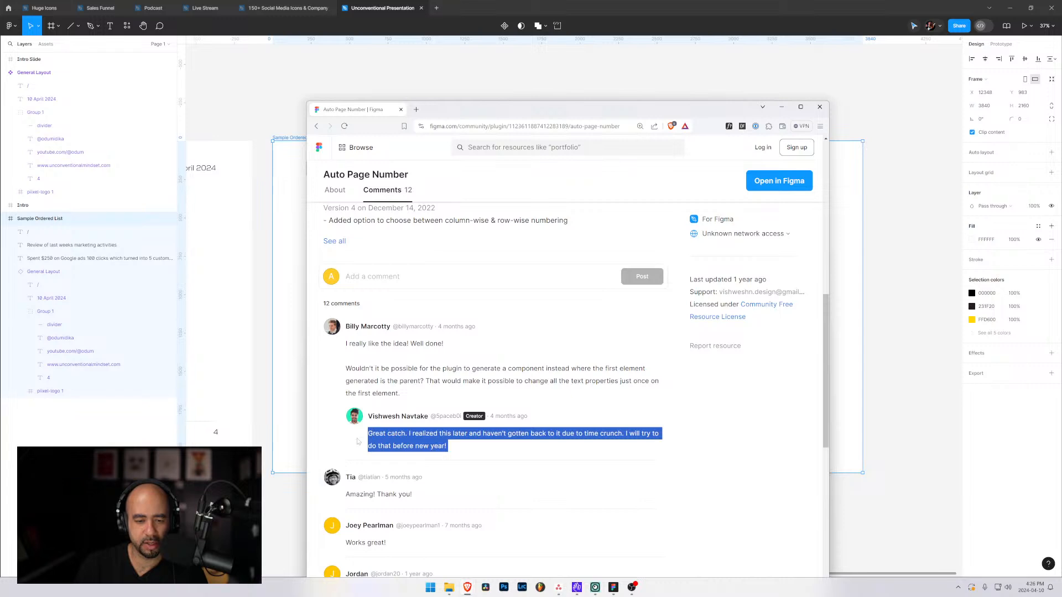
pyautogui.scroll(-1, 446, 435)
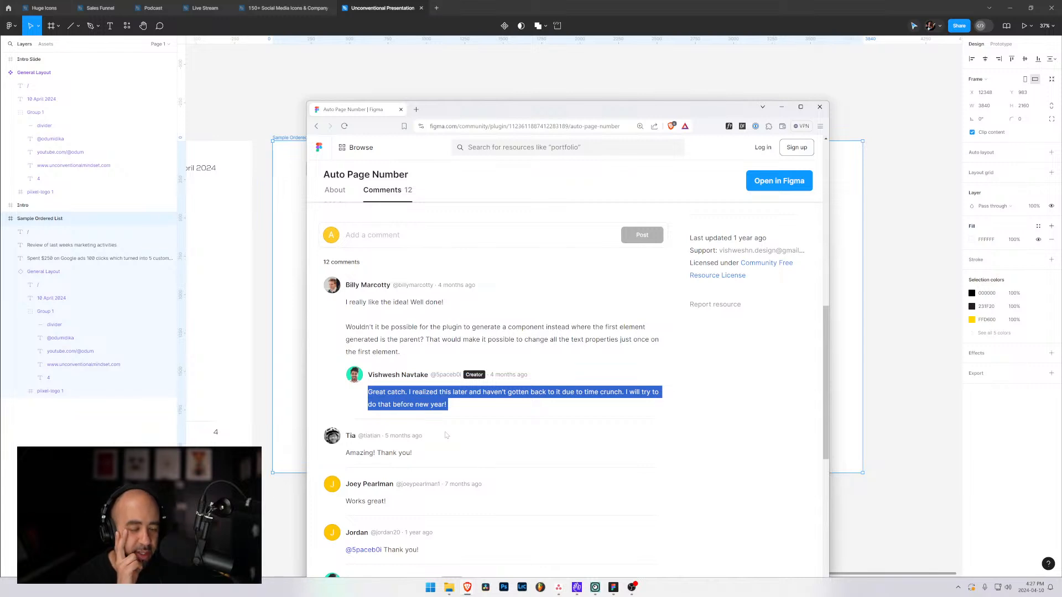
pyautogui.scroll(3, 415, 249)
pyautogui.scroll(8, 415, 250)
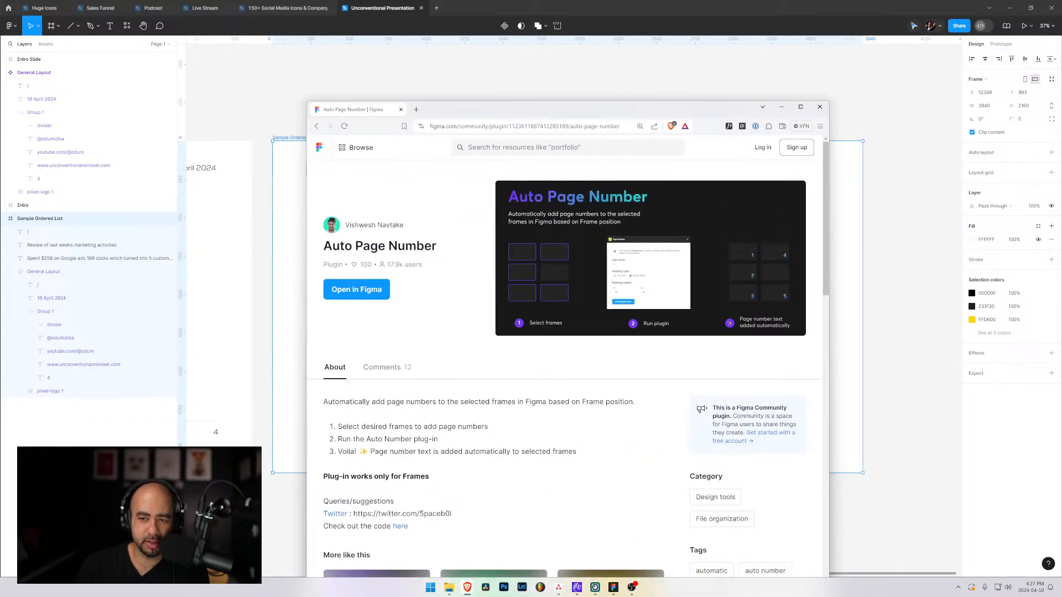
# Request opening the Auto Page Number plugin in Figma and log in to the existing account with its e-mail and password.
pyautogui.click(353, 288)
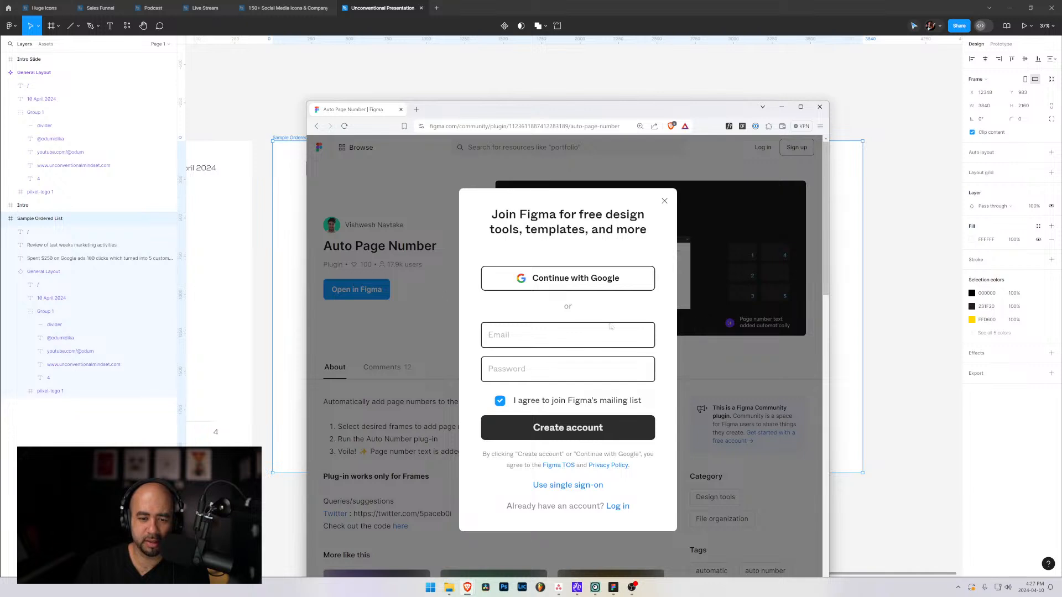
pyautogui.click(610, 327)
pyautogui.click(532, 365)
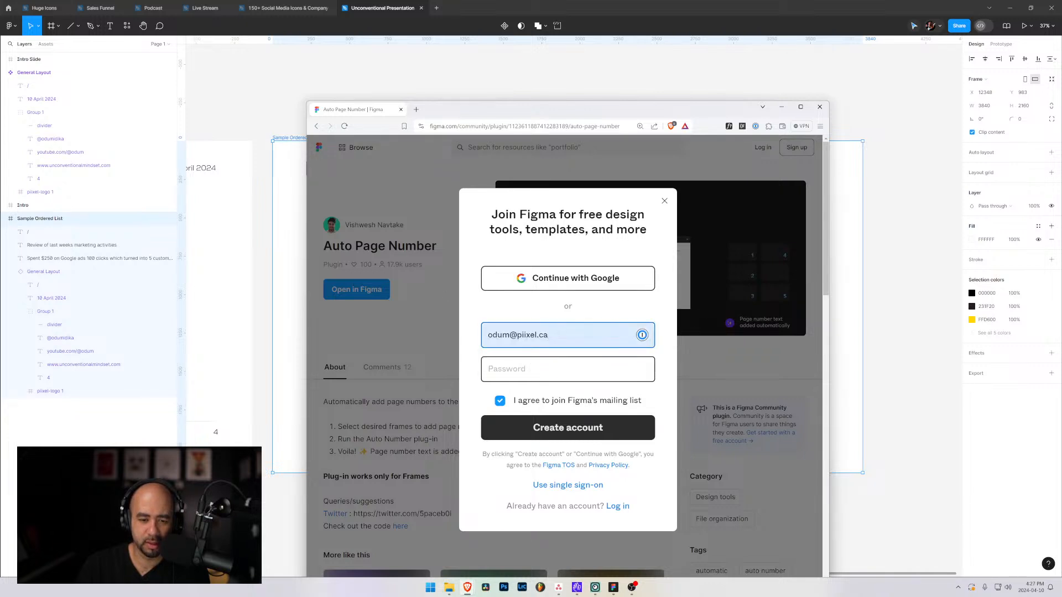
pyautogui.click(532, 368)
pyautogui.click(511, 399)
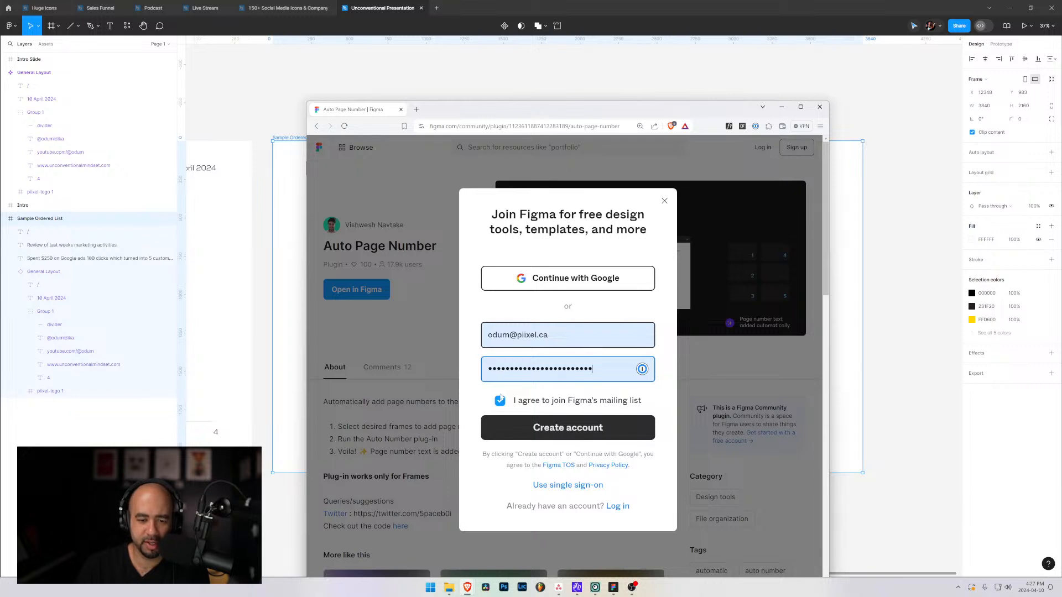
pyautogui.click(617, 506)
pyautogui.click(525, 355)
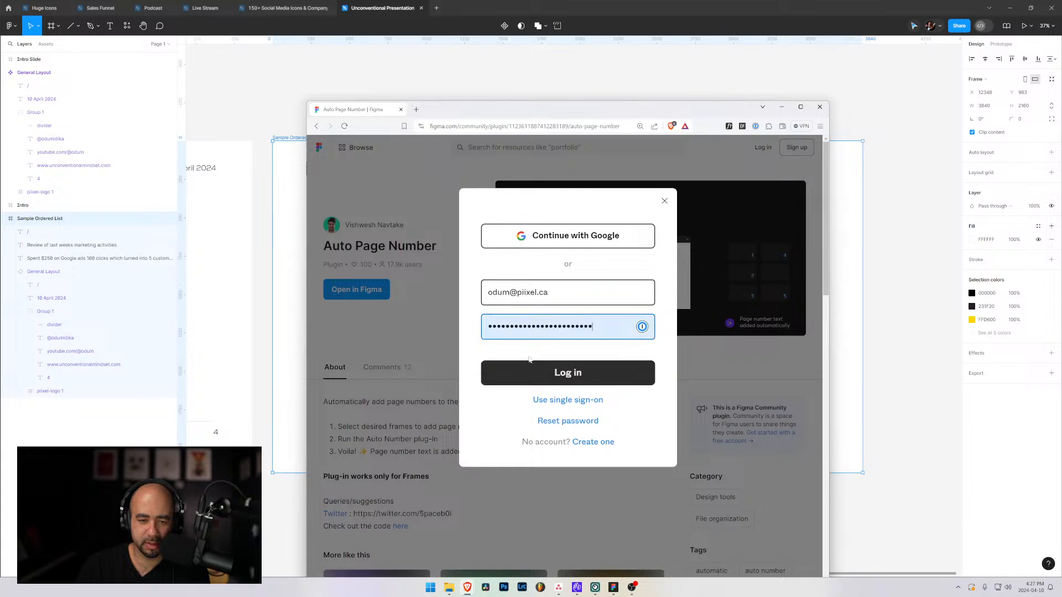
pyautogui.click(580, 372)
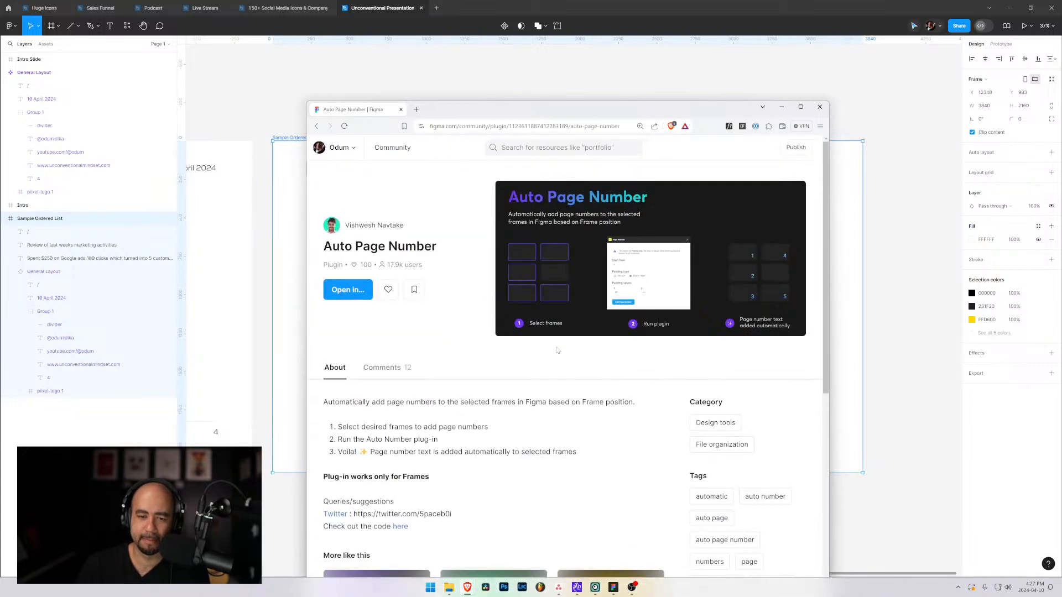
# Open the Auto Page Number plugin in the Unconventional Presentation file.
pyautogui.click(349, 296)
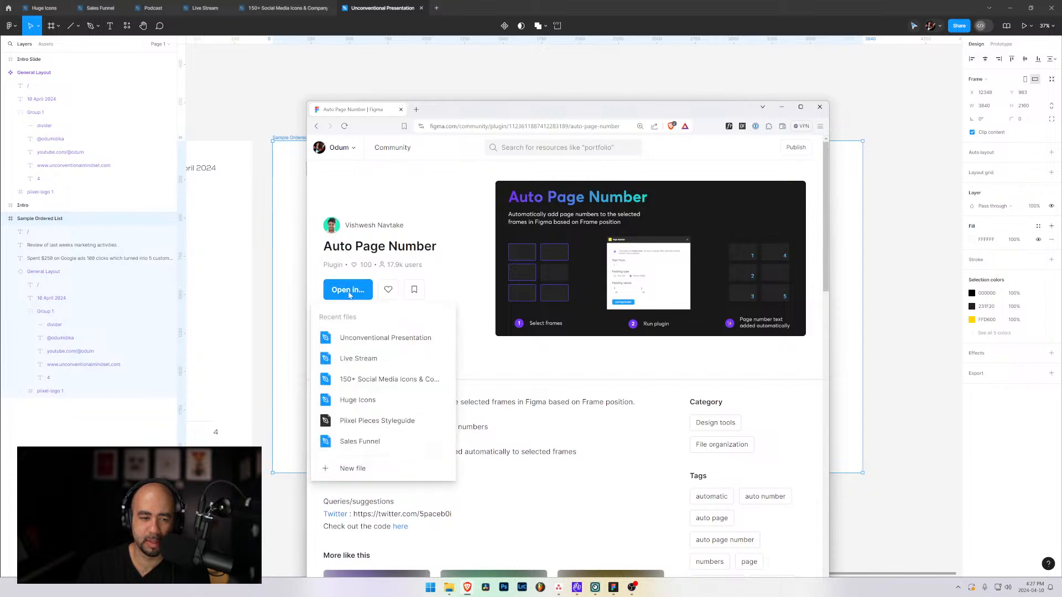
pyautogui.click(402, 336)
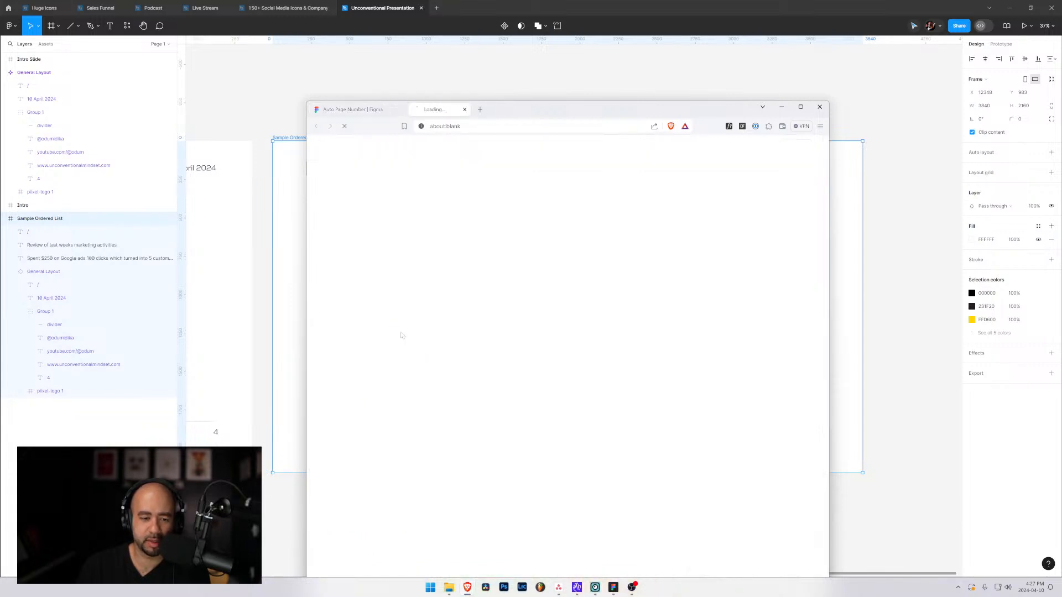
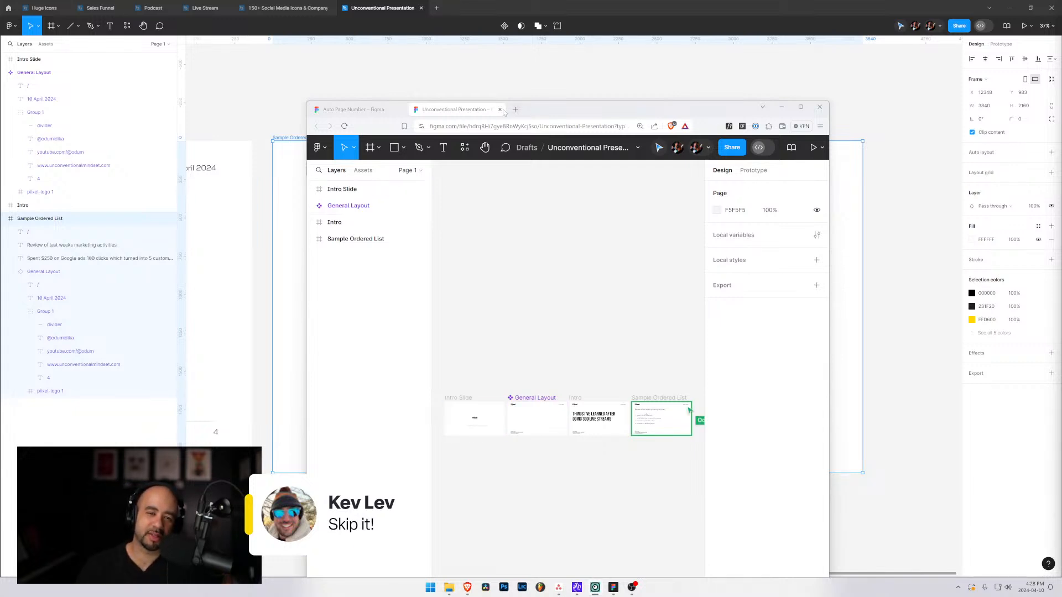
# Close the presentation's browser tab and the browser window to return to the file in the Figma desktop app.
pyautogui.click(500, 109)
pyautogui.click(819, 107)
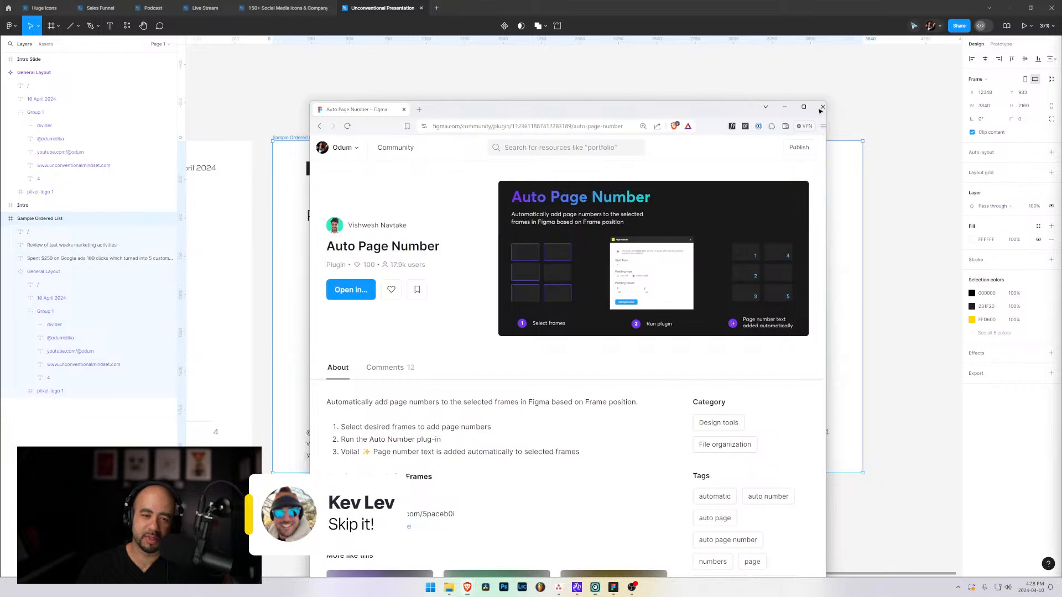
pyautogui.click(861, 394)
pyautogui.click(837, 420)
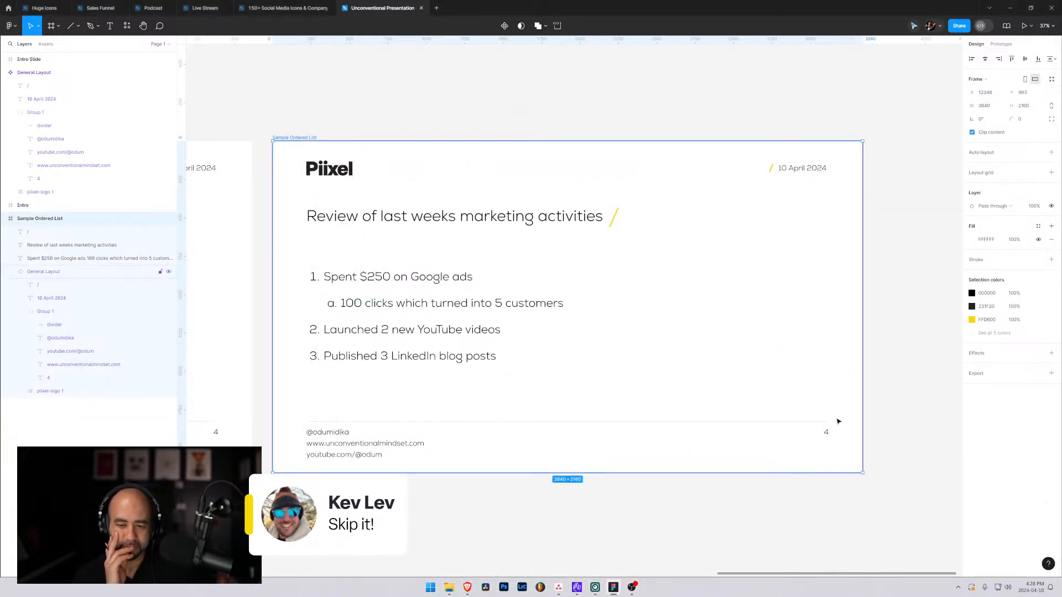
# Delete the page number text from the footer of the General Layout component.
pyautogui.click(421, 88)
pyautogui.hscroll(-15, 525, 133)
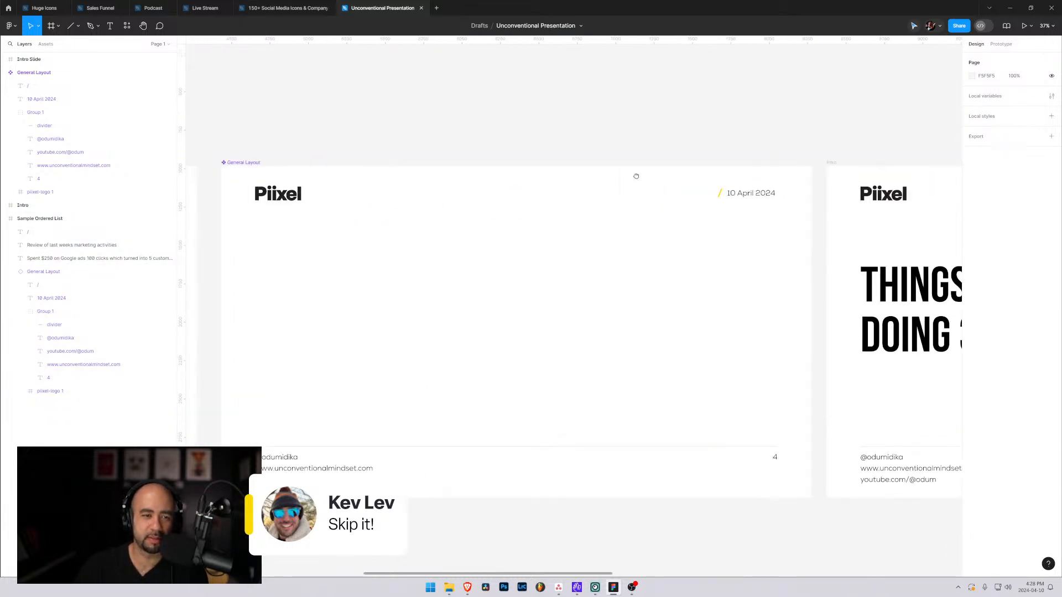
pyautogui.moveTo(636, 175); pyautogui.dragTo(642, 130)
pyautogui.click(644, 220)
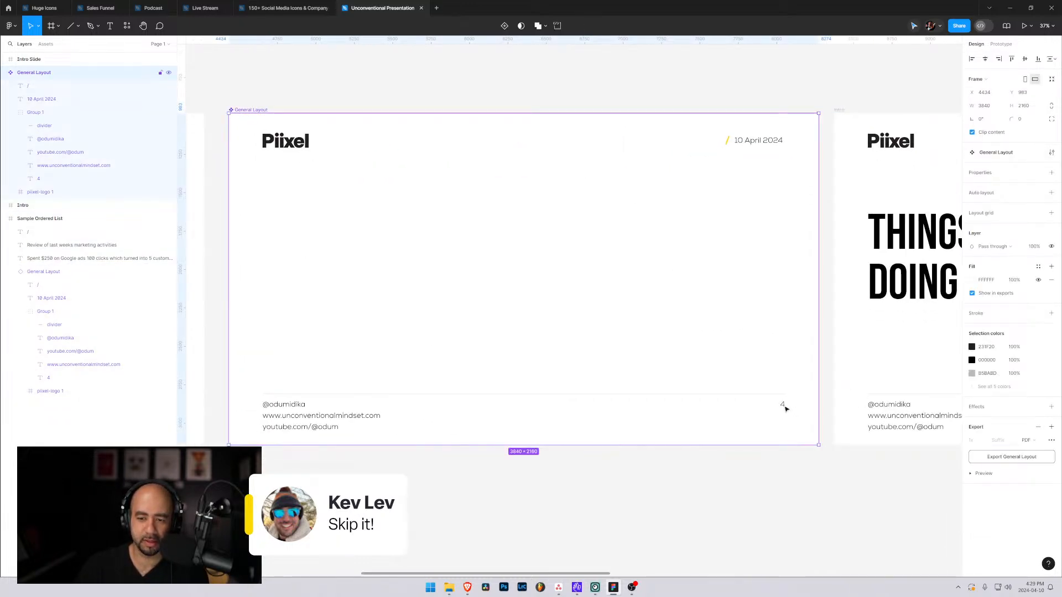
pyautogui.click(783, 406)
pyautogui.doubleClick(782, 405)
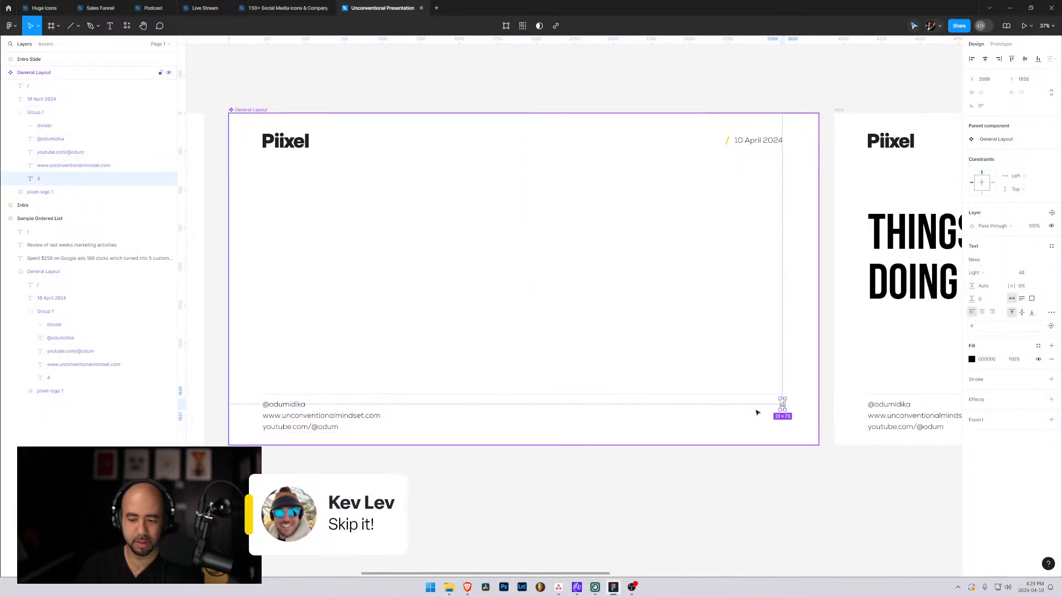
pyautogui.press('Delete')
# Move the website address to the right end of the General Layout footer, level with the social handle.
pyautogui.doubleClick(296, 417)
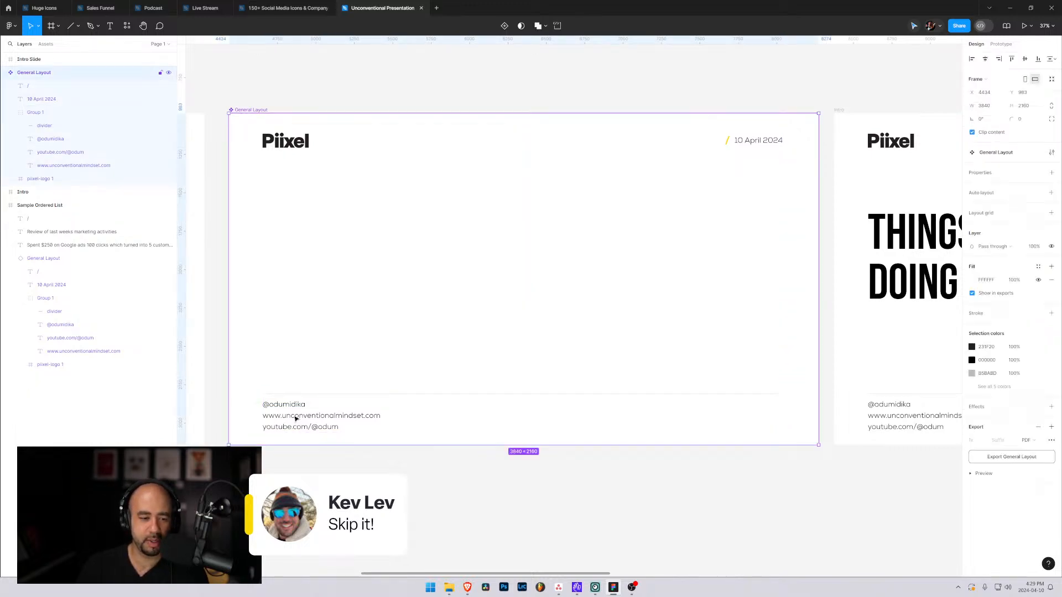
pyautogui.moveTo(296, 418); pyautogui.dragTo(700, 407)
pyautogui.click(616, 331)
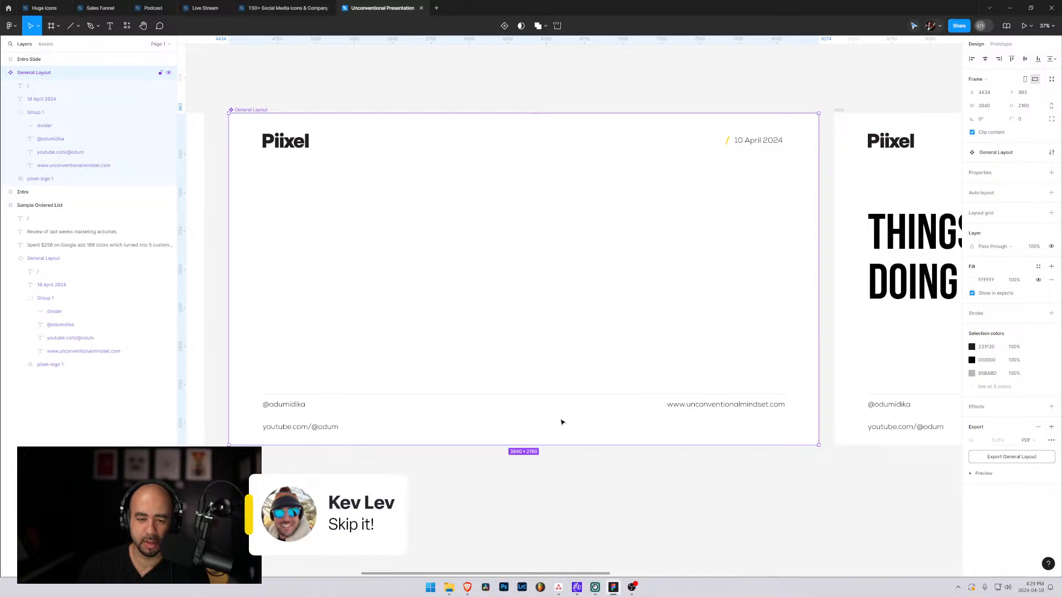
# Move the YouTube link in the General Layout footer up beside the social handle, on the same line.
pyautogui.click(311, 428)
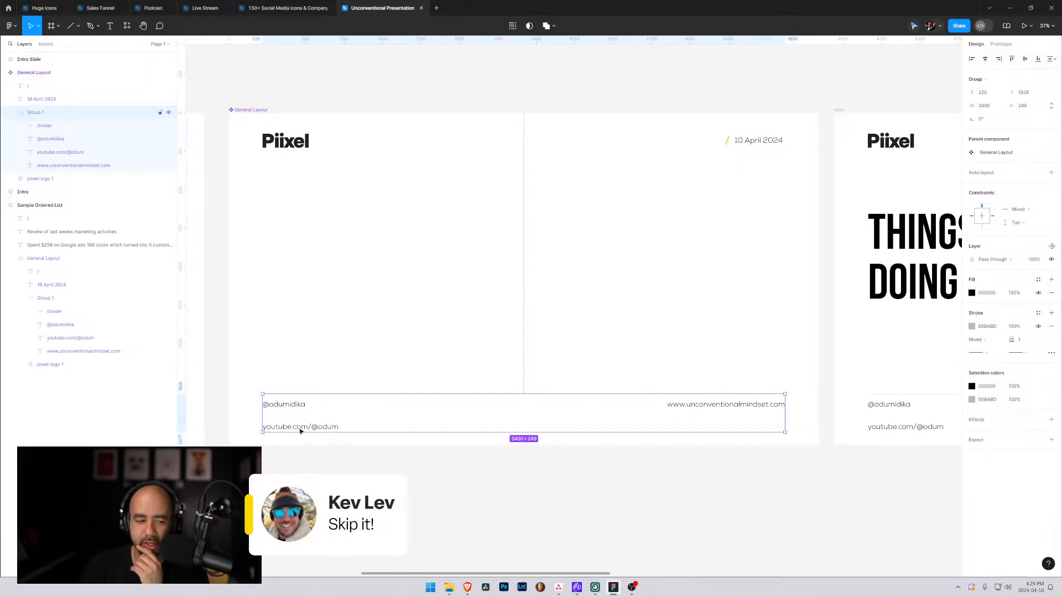
pyautogui.click(60, 151)
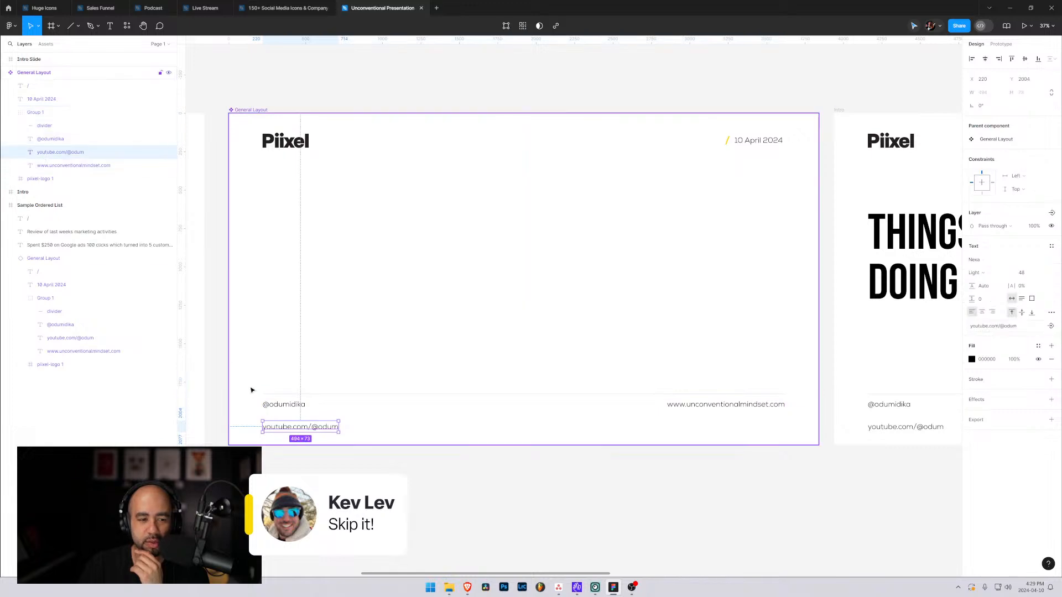
pyautogui.moveTo(292, 429); pyautogui.dragTo(352, 407)
pyautogui.click(436, 423)
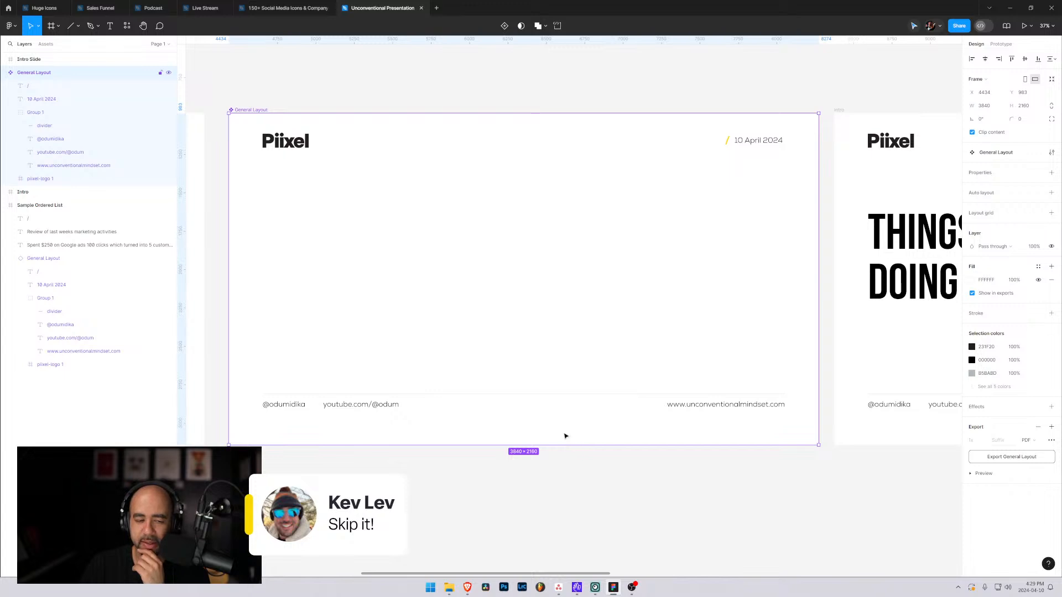
pyautogui.click(366, 407)
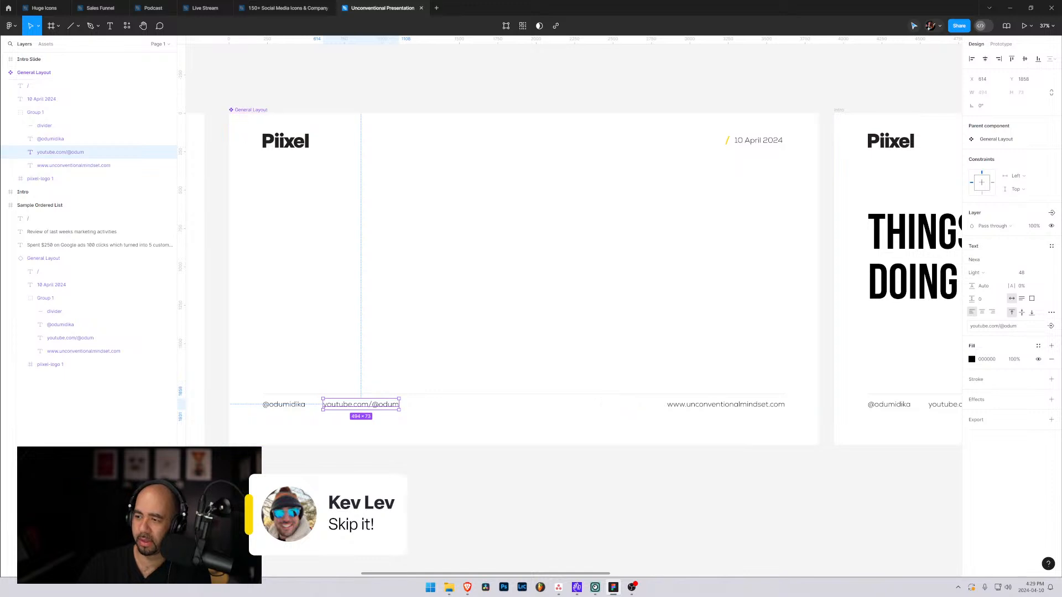
pyautogui.click(476, 422)
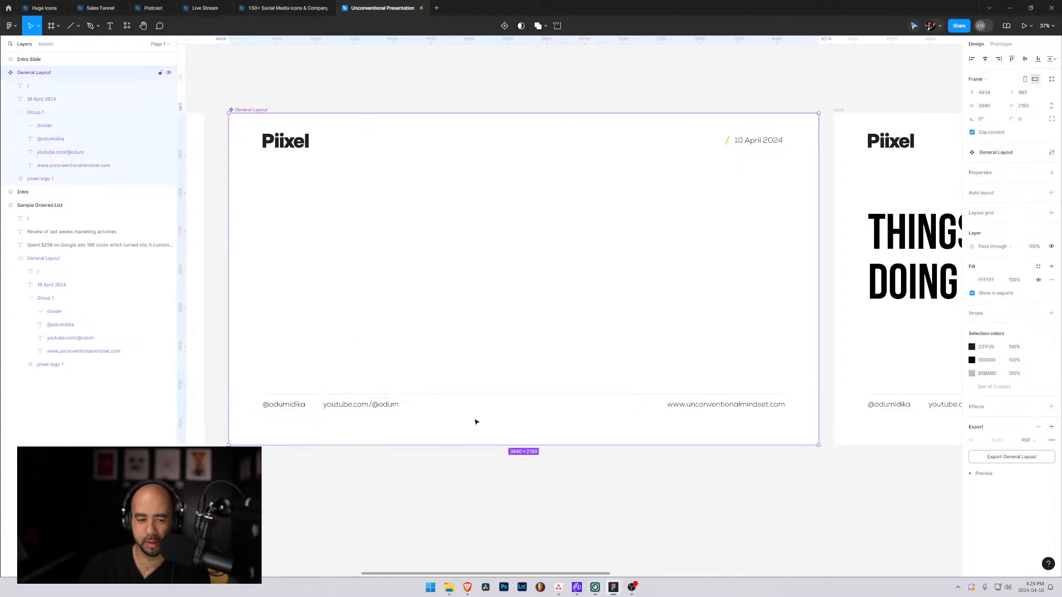
pyautogui.click(270, 406)
pyautogui.click(270, 407)
pyautogui.doubleClick(269, 405)
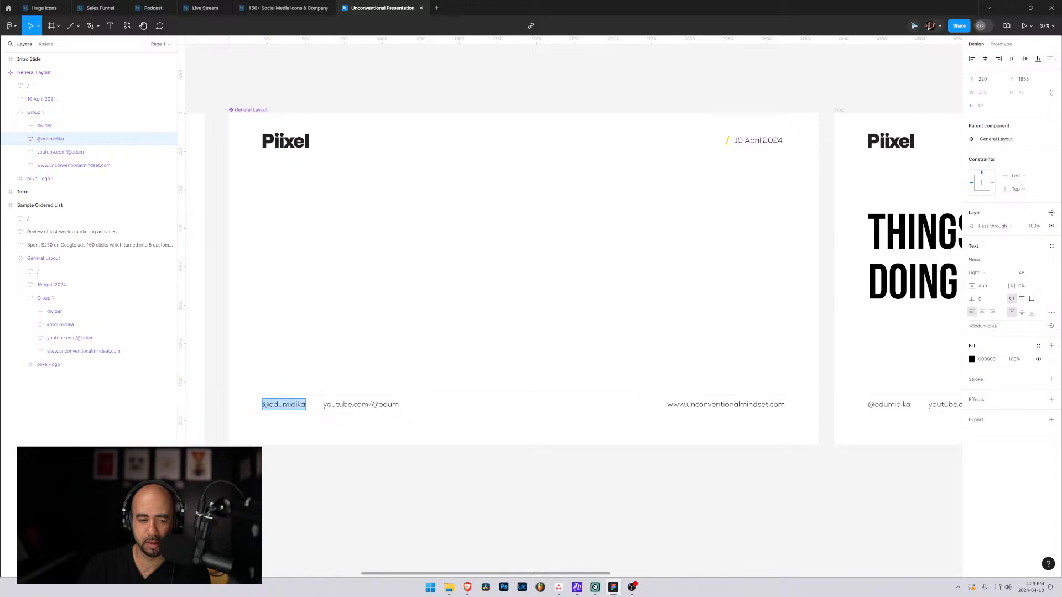
pyautogui.click(269, 405)
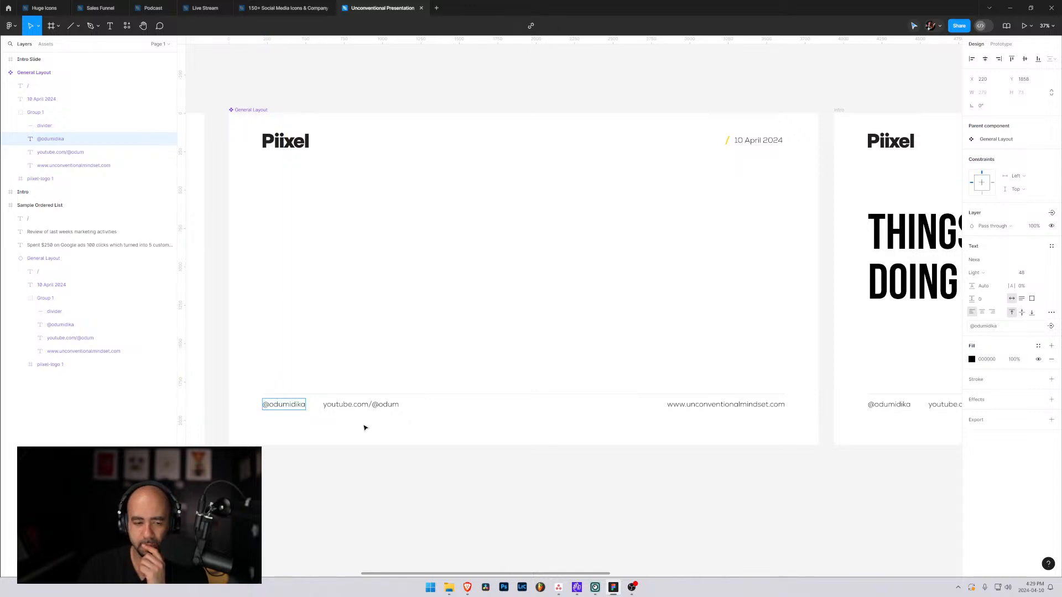
pyautogui.press('Escape')
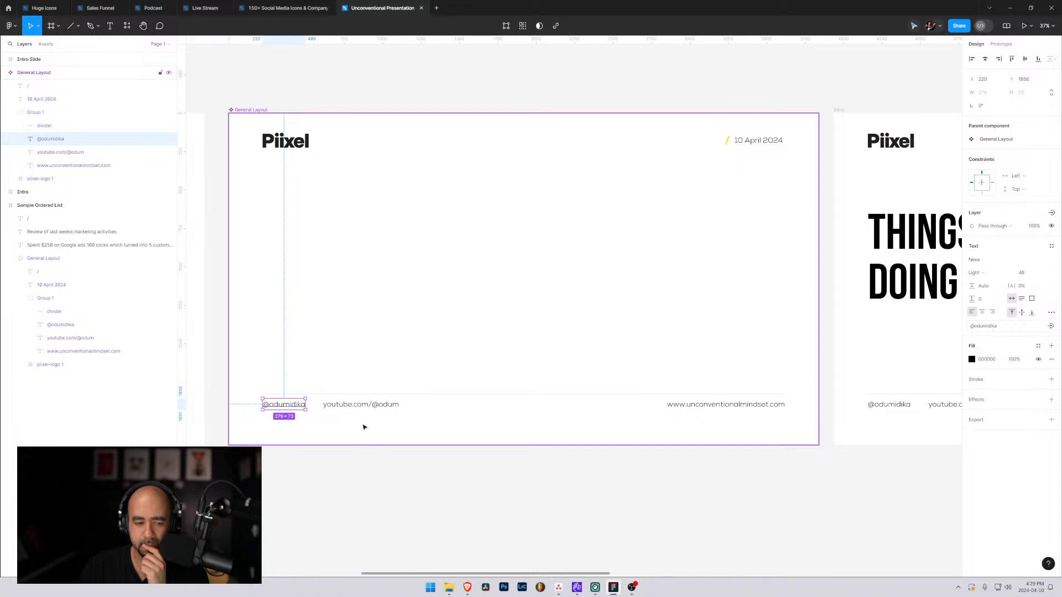
pyautogui.click(437, 434)
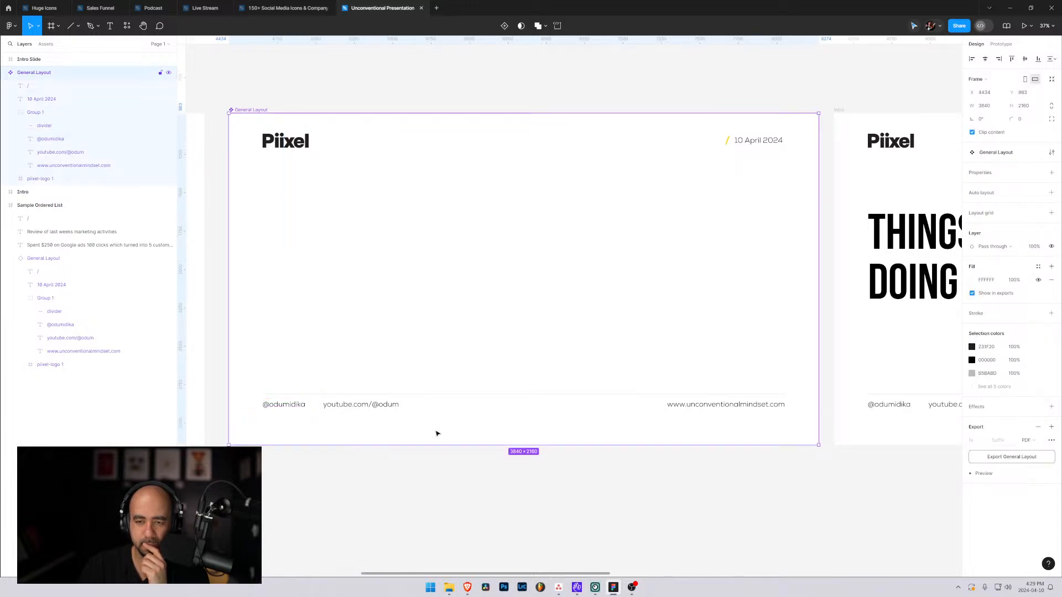
pyautogui.click(416, 467)
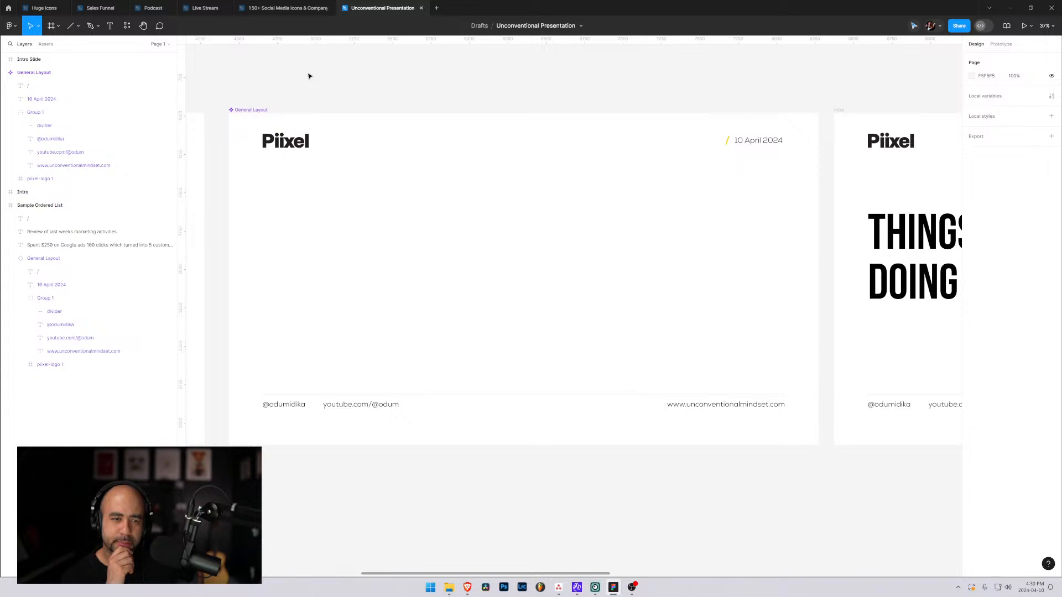
# Collapse the footer Group 1 in General Layout and reposition it lower on the slide at Y 1927.
pyautogui.click(293, 393)
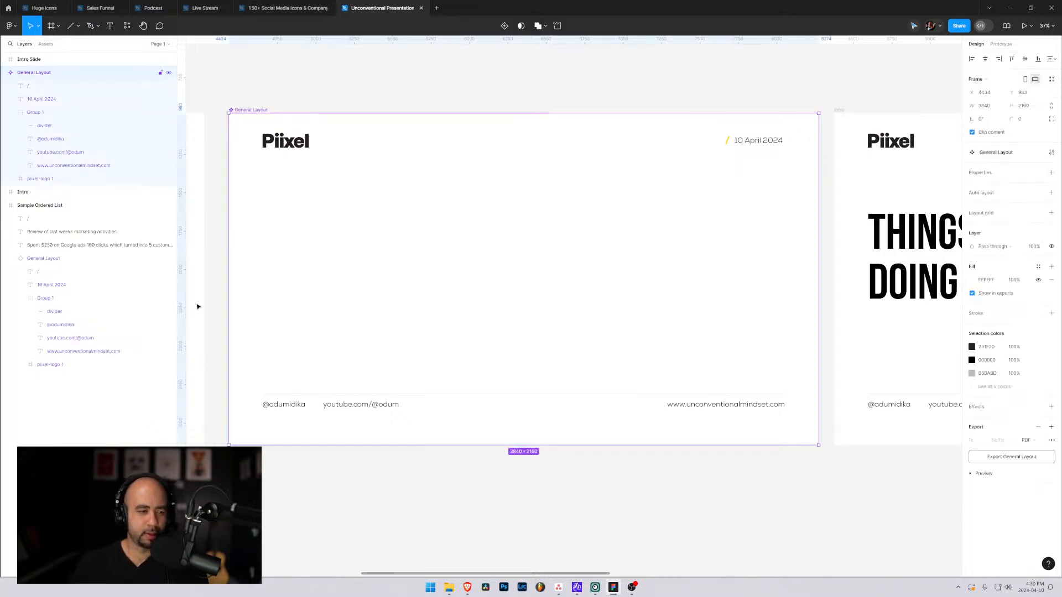
pyautogui.click(18, 114)
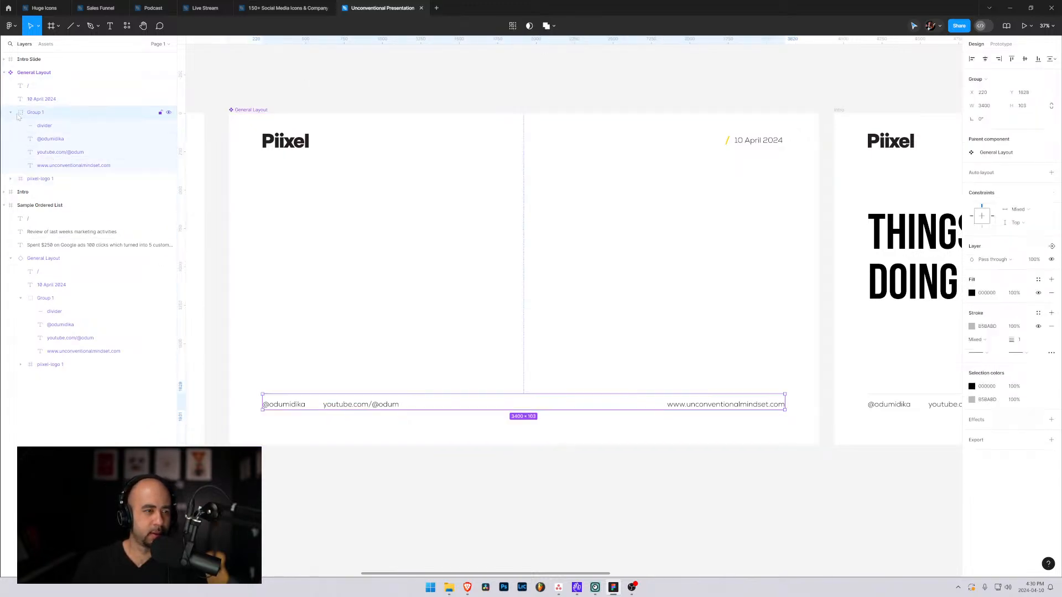
pyautogui.click(11, 113)
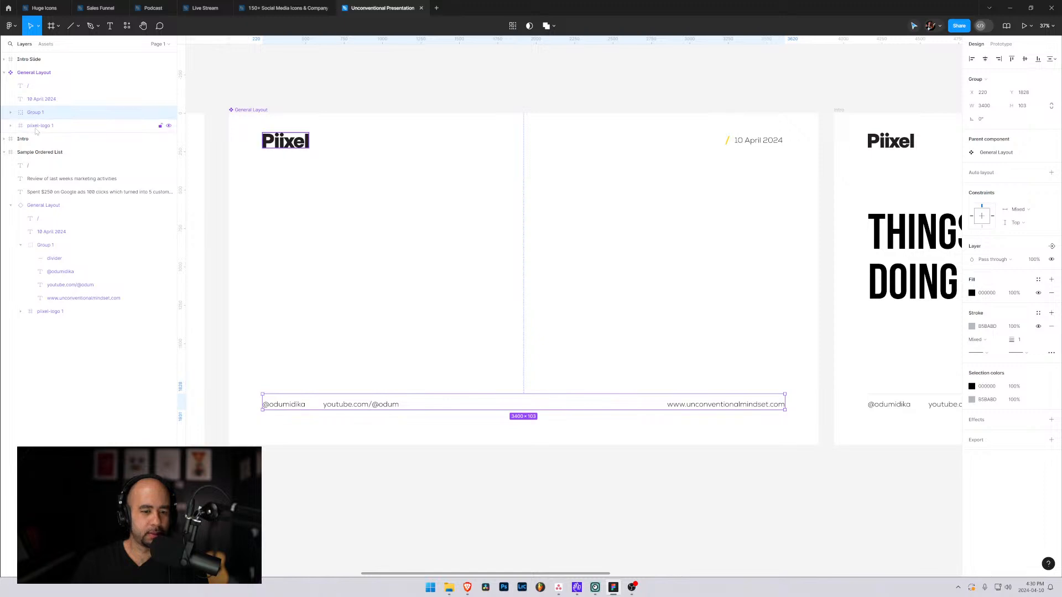
pyautogui.hotkey('shift', 'Down')
pyautogui.hotkey('shift', 'Down')
pyautogui.hotkey('shift', 'Down')
pyautogui.hotkey('shift', 'Down')
pyautogui.hotkey('shift', 'Down')
pyautogui.hotkey('shift', 'Down')
pyautogui.hotkey('shift', 'Down')
pyautogui.hotkey('shift', 'Down')
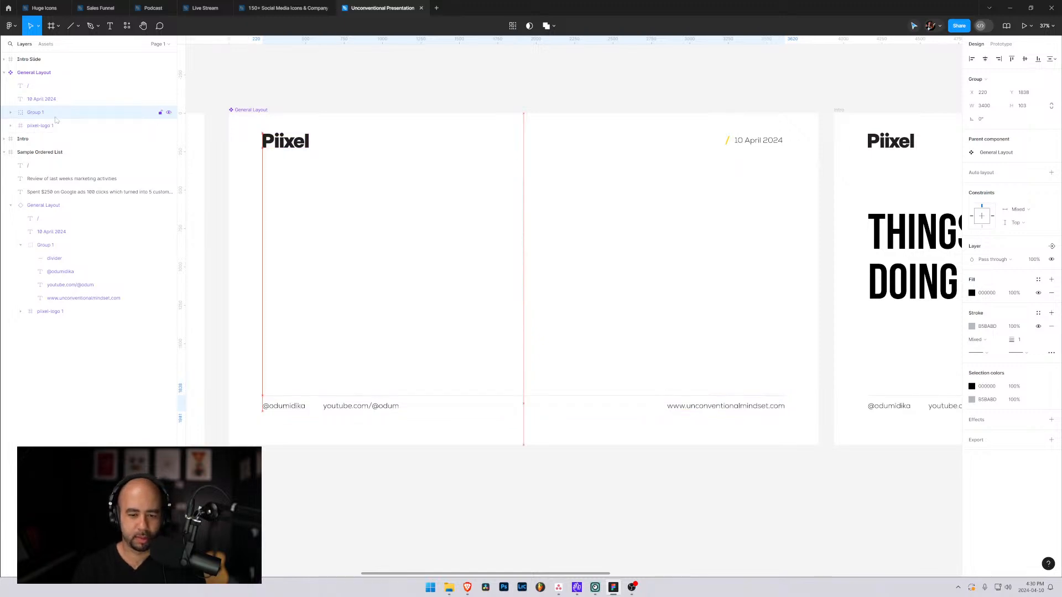
pyautogui.hotkey('shift', 'Down')
pyautogui.hotkey('shift', 'Down')
pyautogui.hotkey('shift', 'Down')
pyautogui.hotkey('shift', 'Down')
pyautogui.hotkey('shift', 'Down')
pyautogui.hotkey('shift', 'Down')
pyautogui.hotkey('shift', 'Down')
pyautogui.hotkey('shift', 'Down')
pyautogui.hotkey('shift', 'Down')
pyautogui.hotkey('shift', 'Down')
pyautogui.hotkey('shift', 'Down')
pyautogui.hotkey('shift', 'Down')
pyautogui.hotkey('shift', 'Down')
pyautogui.hotkey('shift', 'Down')
pyautogui.hotkey('shift', 'Down')
pyautogui.hotkey('shift', 'Down')
pyautogui.hotkey('shift', 'Down')
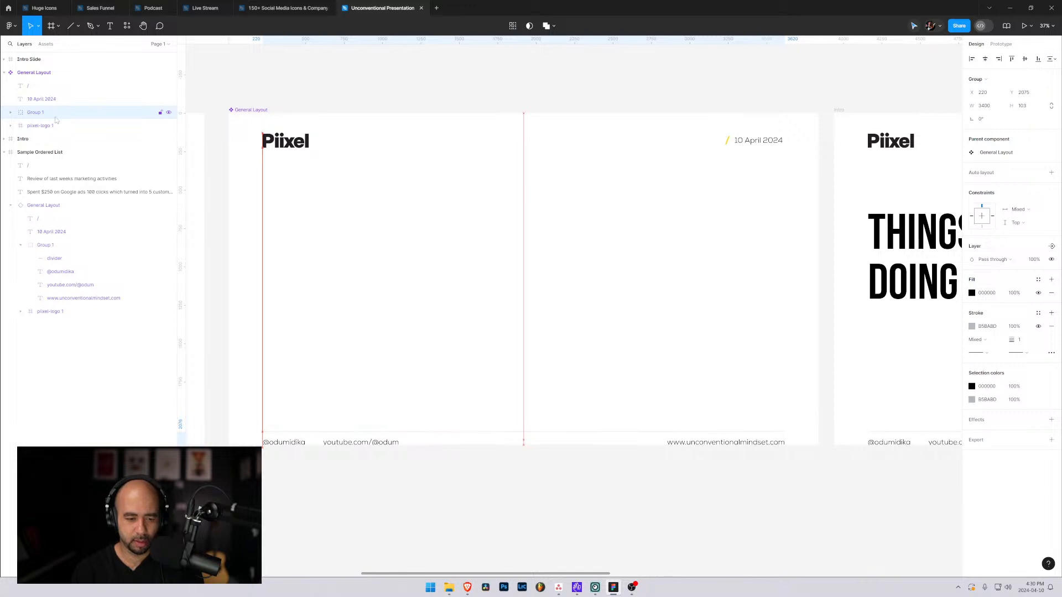
pyautogui.press('Down')
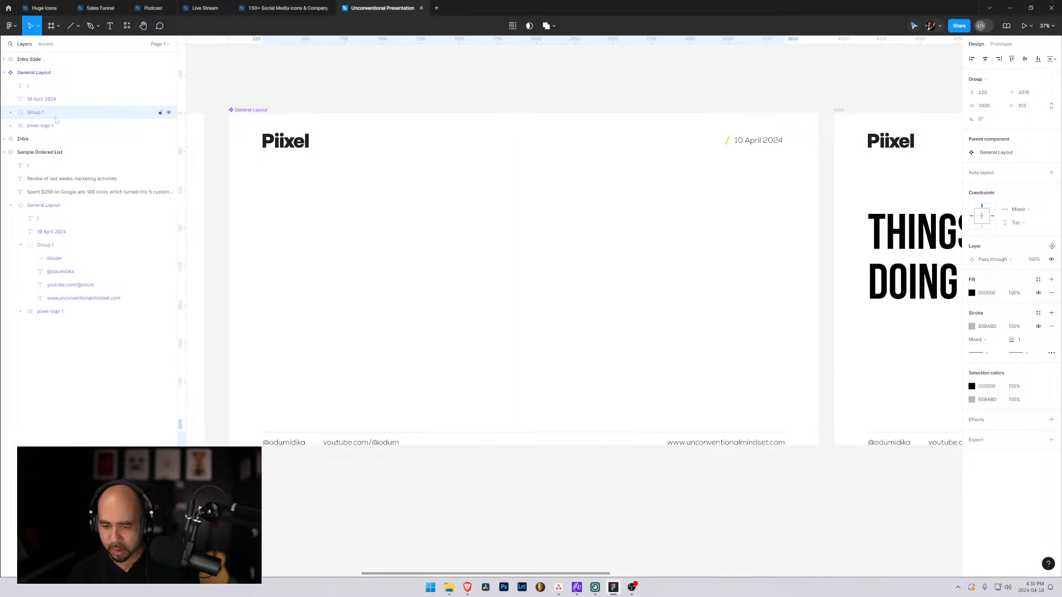
pyautogui.press('Up')
pyautogui.hotkey('shift', 'Up')
pyautogui.hotkey('shift', 'Up')
pyautogui.hotkey('shift', 'Up')
pyautogui.hotkey('shift', 'Up')
pyautogui.hotkey('shift', 'Up')
pyautogui.hotkey('shift', 'Up')
pyautogui.hotkey('shift', 'Up')
pyautogui.hotkey('shift', 'Up')
pyautogui.hotkey('shift', 'Up')
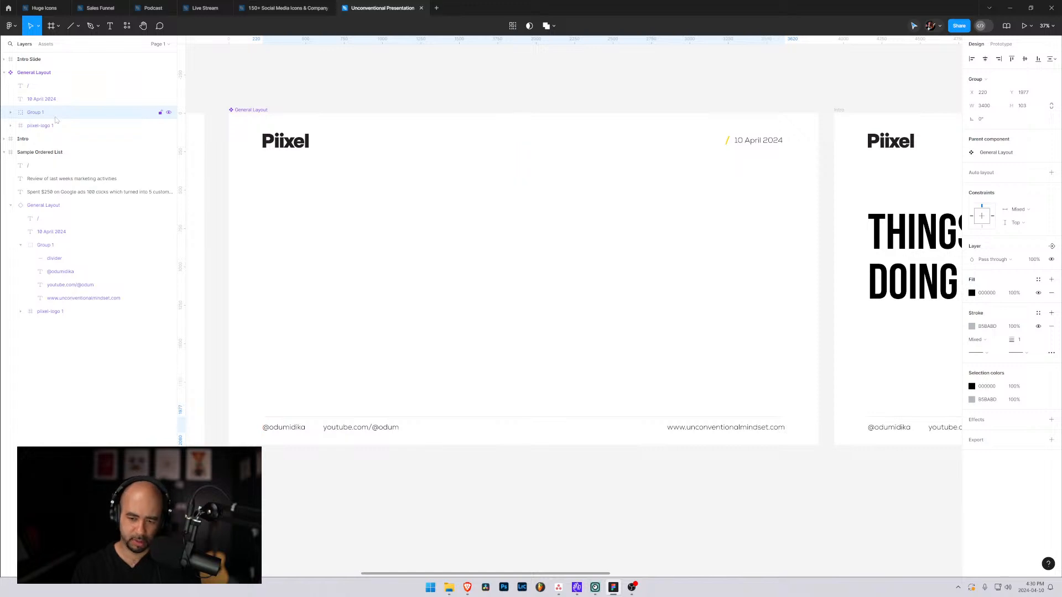
pyautogui.hotkey('shift', 'Up')
pyautogui.hotkey('shift', 'Up')
pyautogui.hotkey('shift', 'Up')
pyautogui.hotkey('shift', 'Up')
pyautogui.hotkey('shift', 'Up')
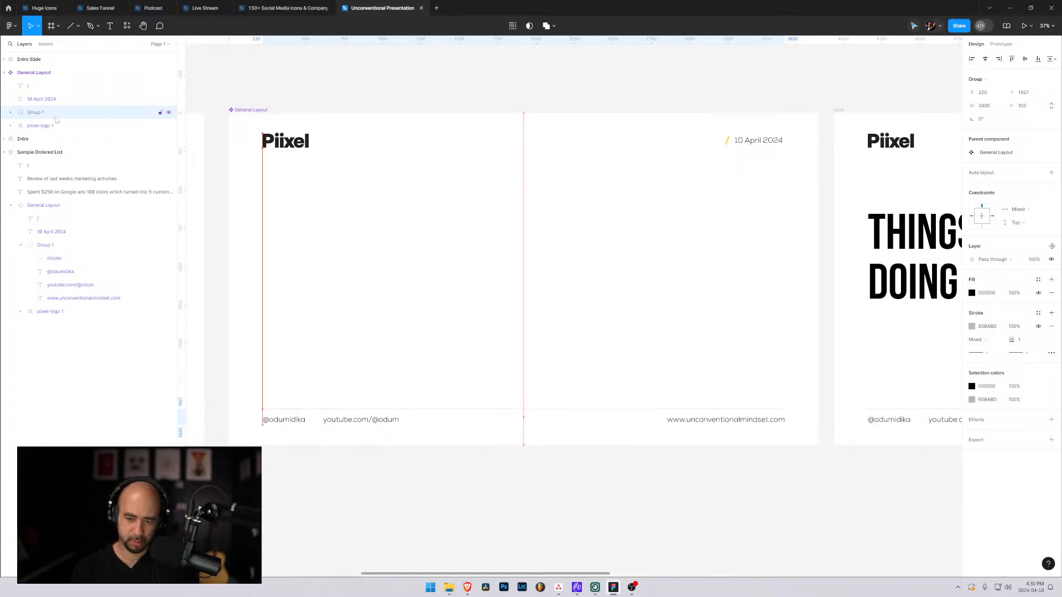
pyautogui.click(307, 489)
# Reorder the General Layout layers so the Piixel logo comes first, above the slash and date.
pyautogui.click(302, 283)
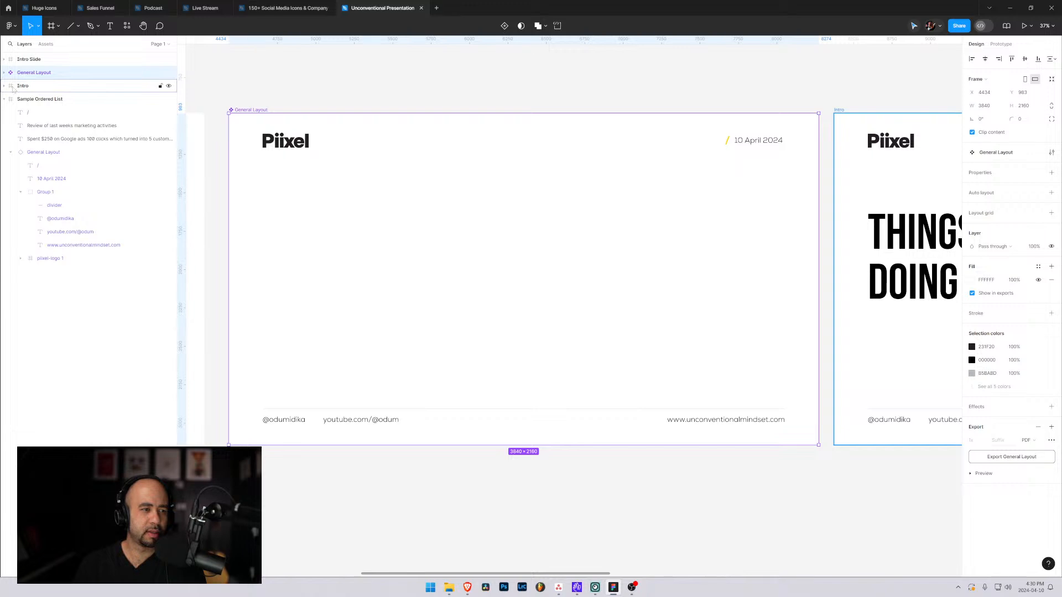
pyautogui.click(34, 125)
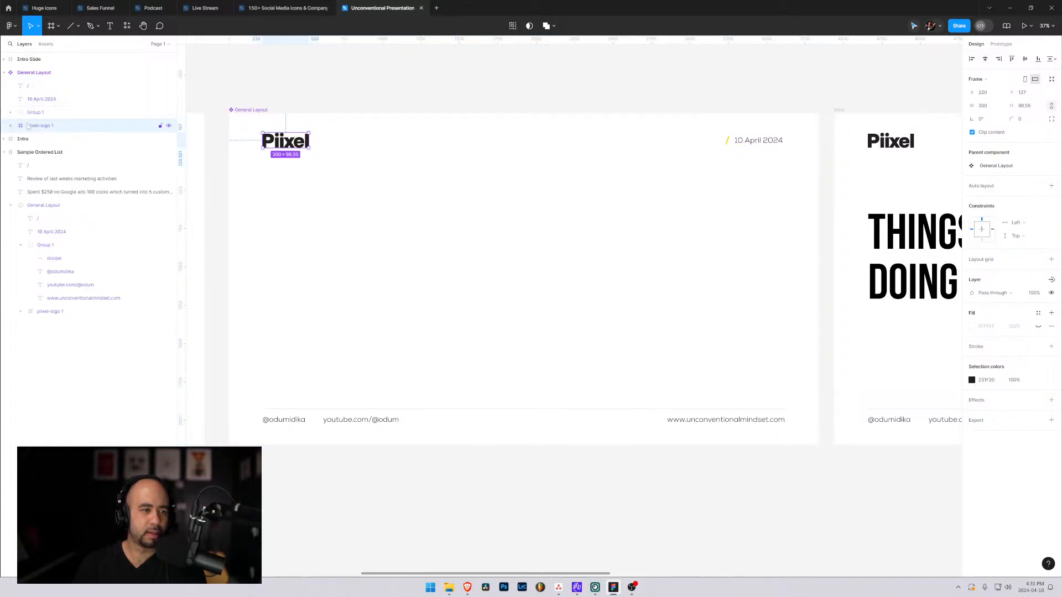
pyautogui.moveTo(29, 126); pyautogui.dragTo(29, 93)
pyautogui.keyDown('shift'); pyautogui.click(31, 110); pyautogui.keyUp('shift')
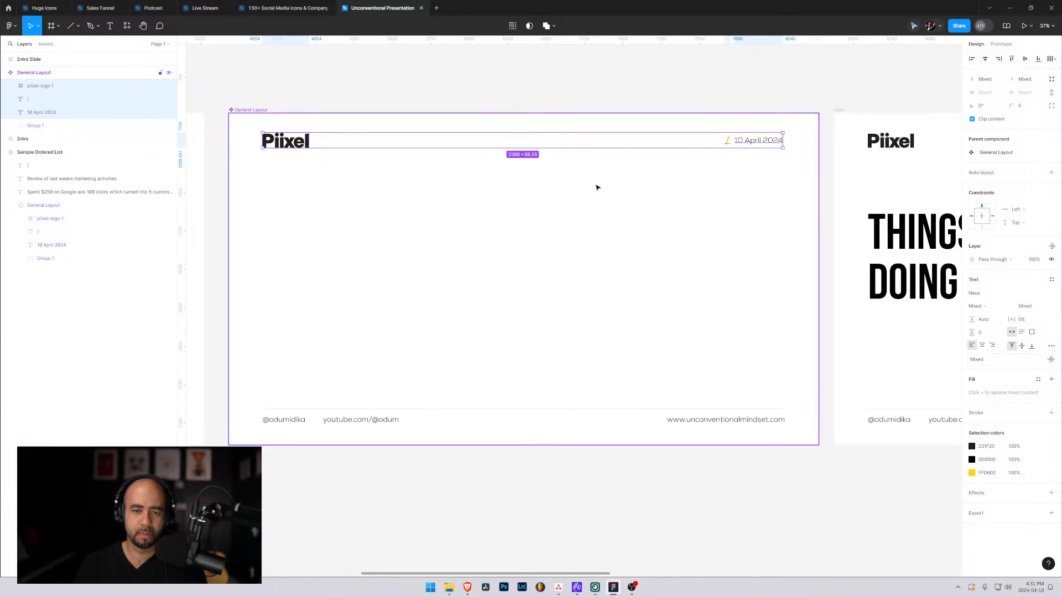
pyautogui.click(401, 71)
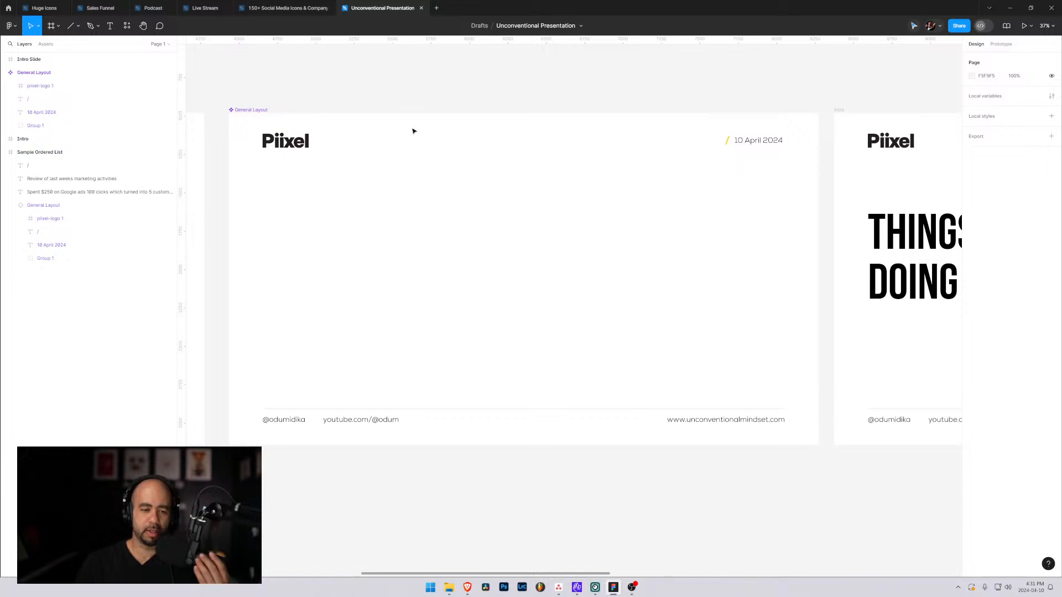
pyautogui.click(268, 424)
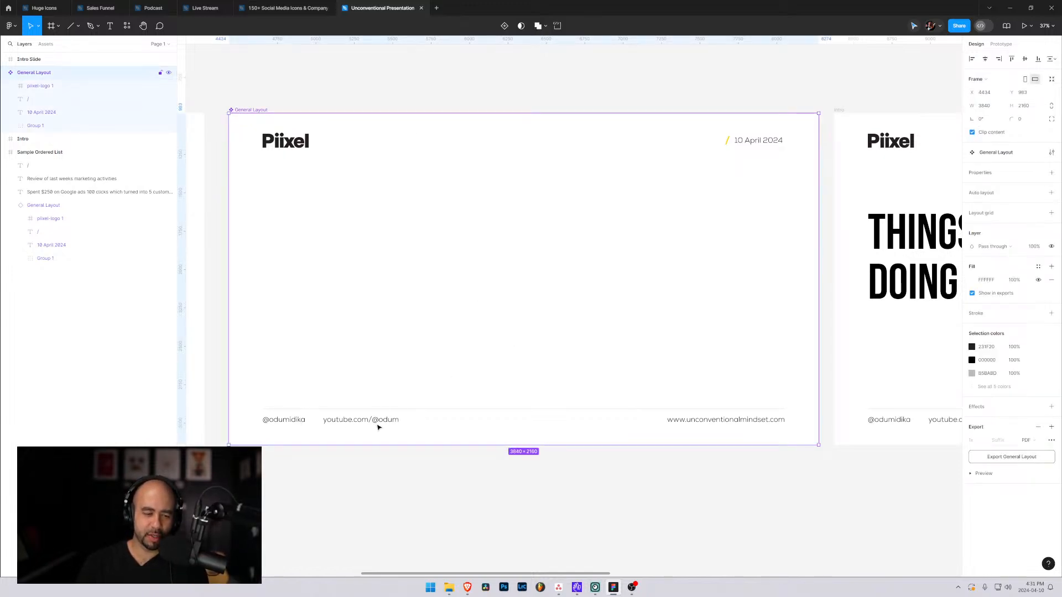
pyautogui.click(353, 425)
pyautogui.click(352, 424)
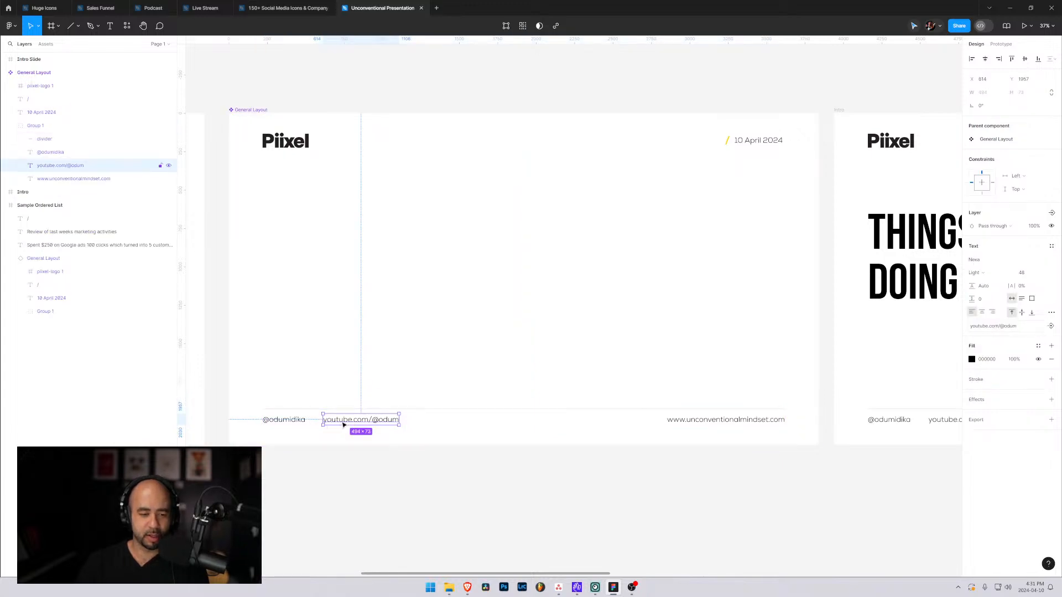
pyautogui.click(424, 426)
pyautogui.click(354, 423)
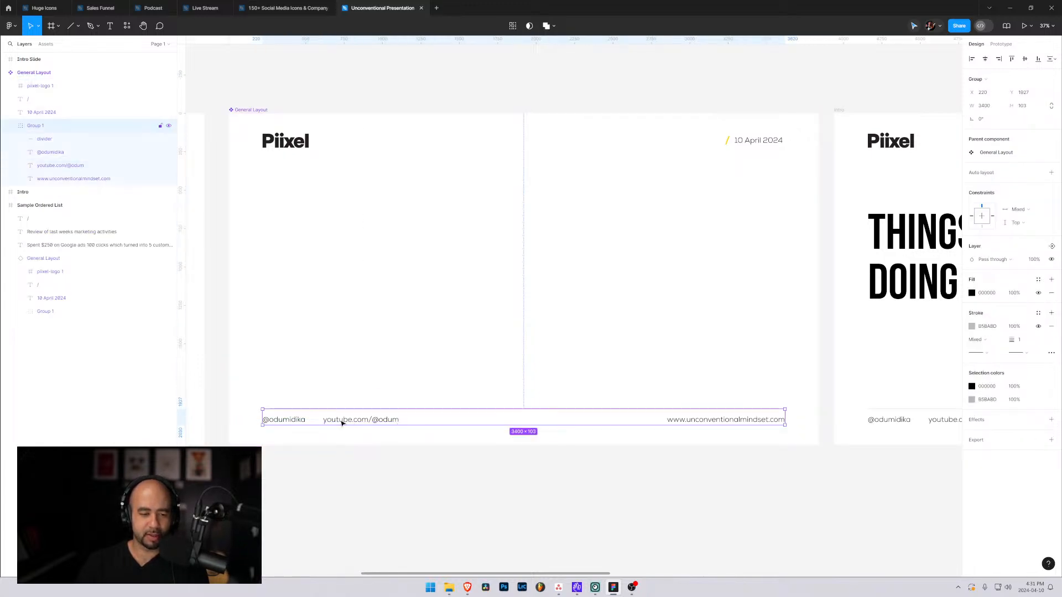
pyautogui.click(283, 423)
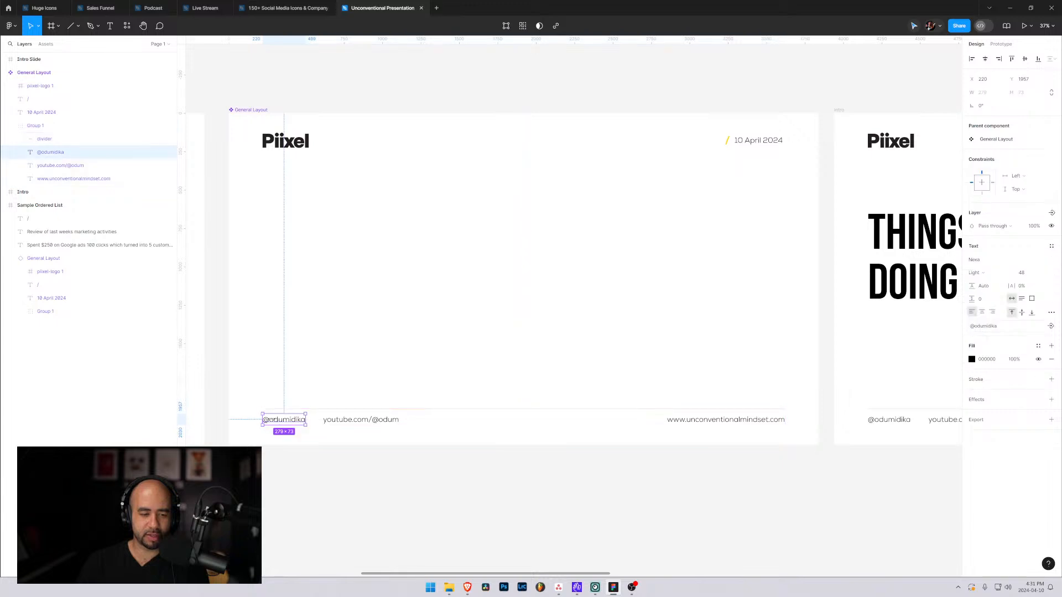
pyautogui.click(385, 425)
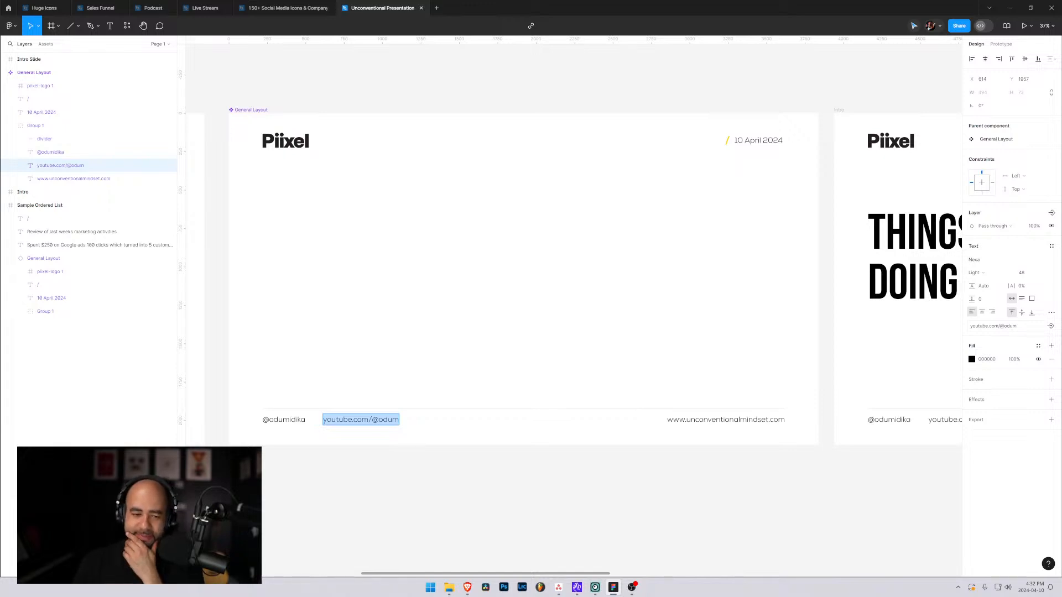
pyautogui.press('Escape')
pyautogui.press('Escape')
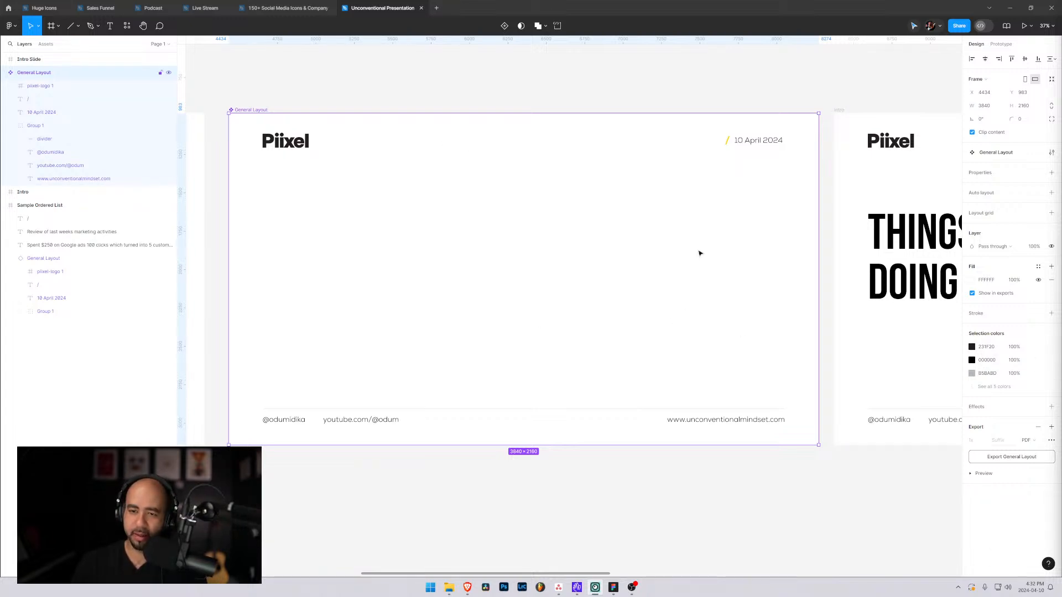
# Switch to the web browser and look over the Figma design product page on figma.com.
pyautogui.click(741, 86)
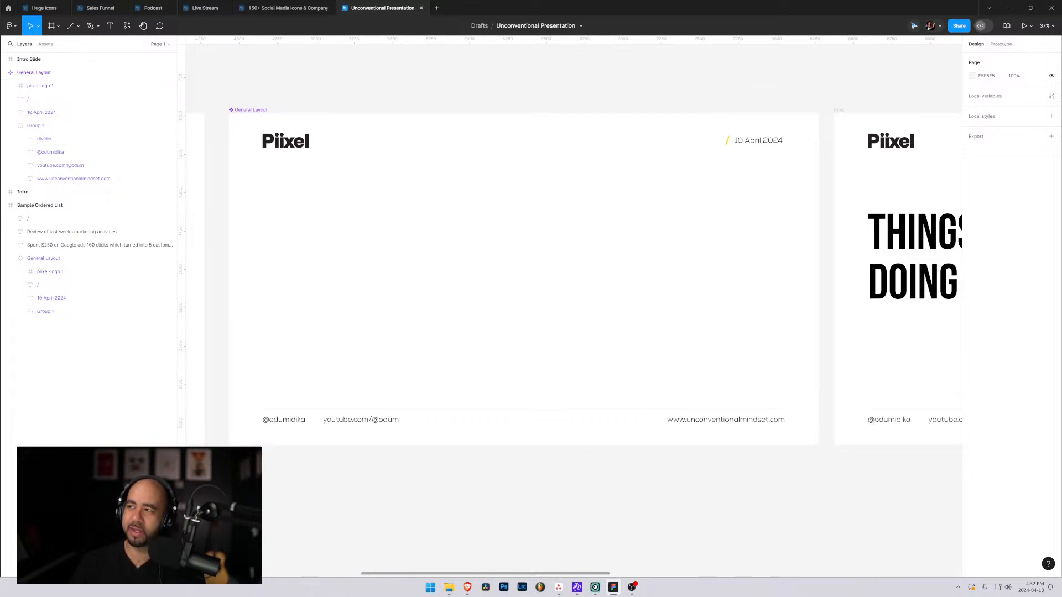
pyautogui.hotkey('alt', 'Tab')
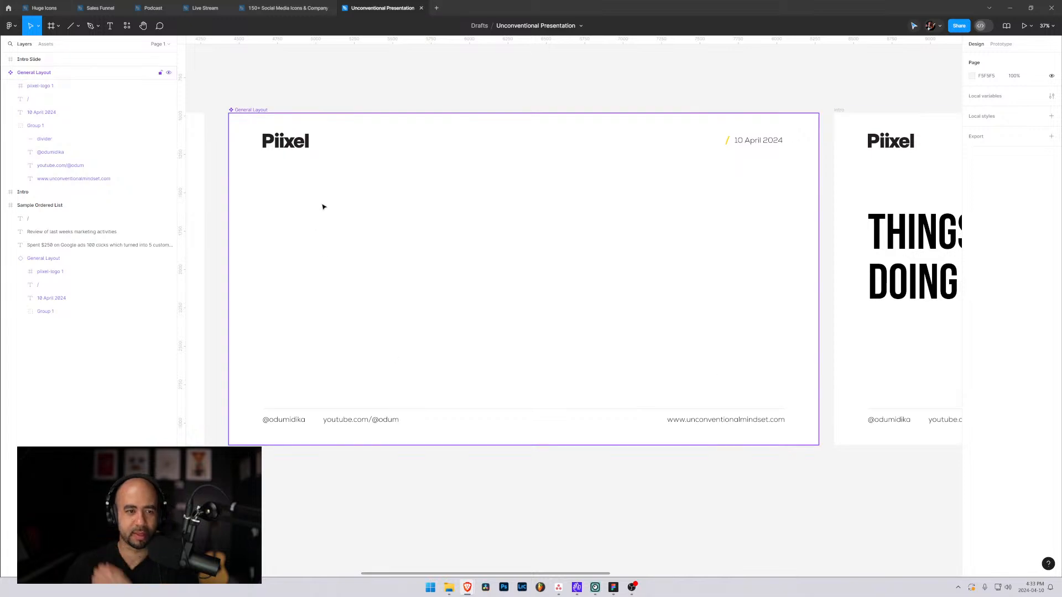
pyautogui.moveTo(445, 229); pyautogui.dragTo(459, 253)
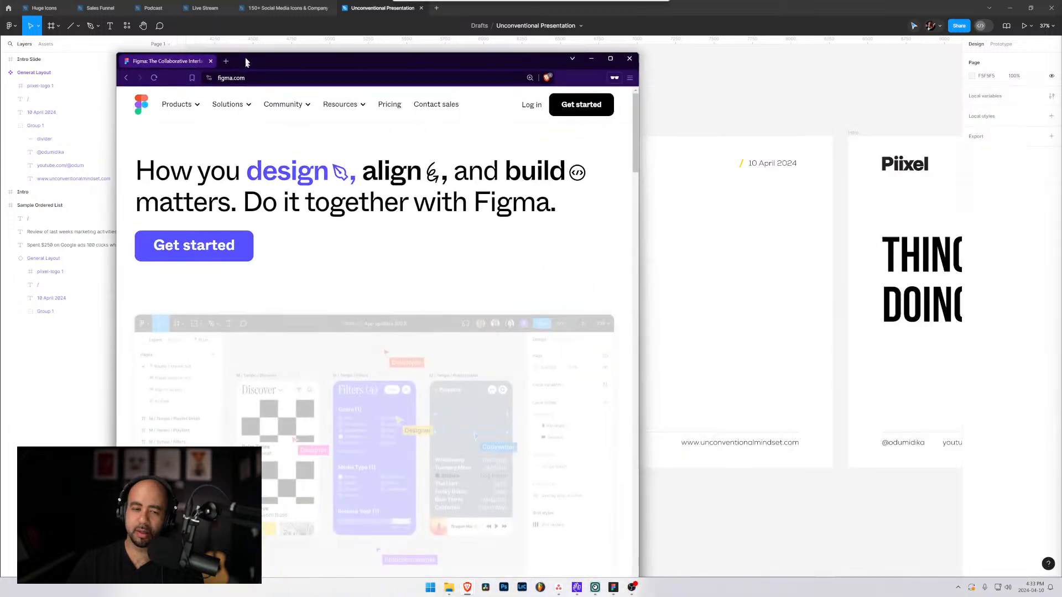
pyautogui.moveTo(244, 62); pyautogui.dragTo(289, 37)
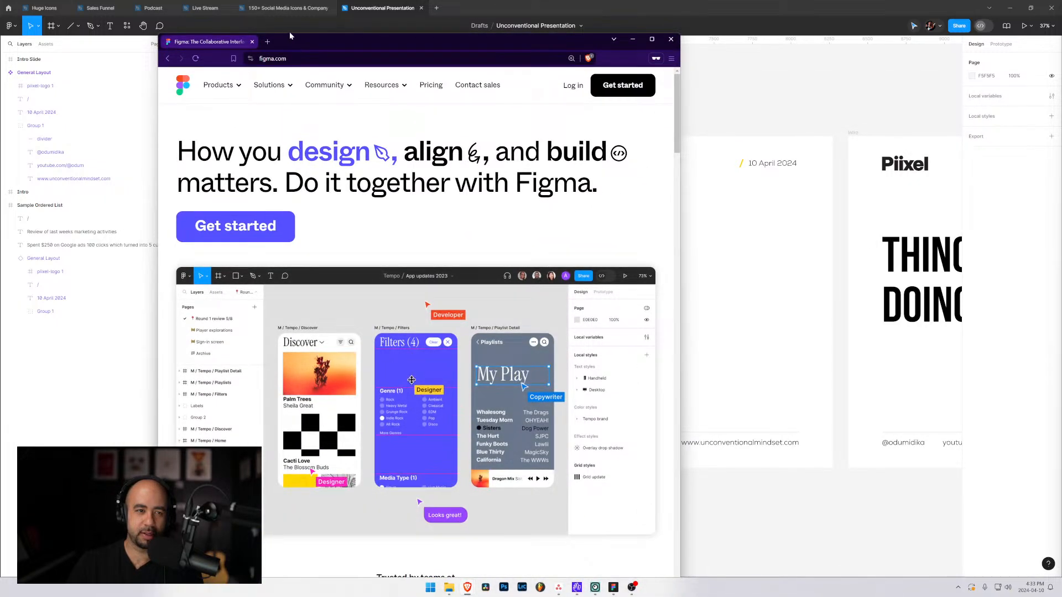
pyautogui.doubleClick(290, 31)
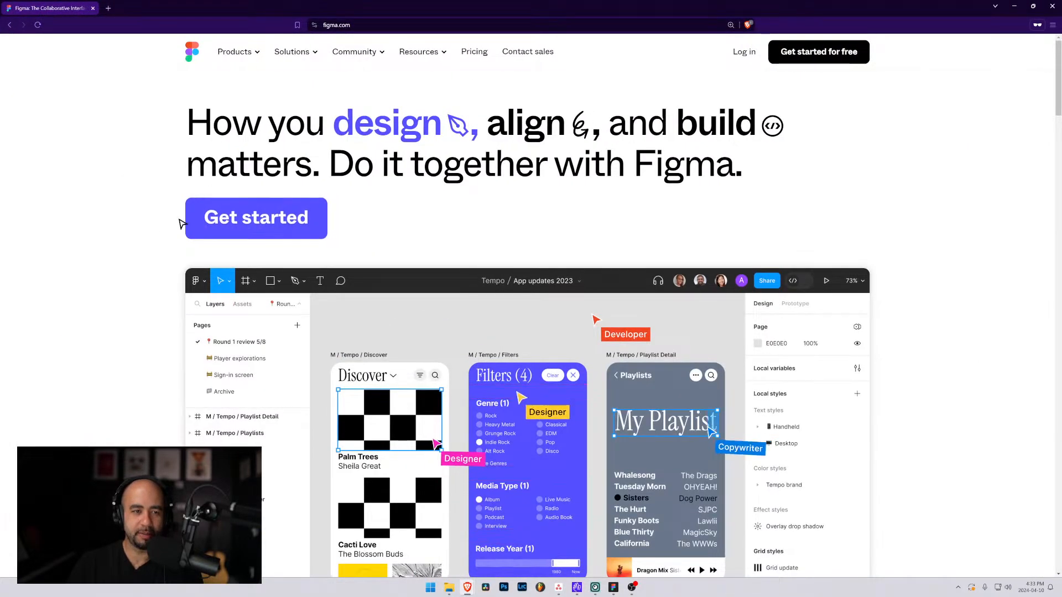
pyautogui.click(248, 54)
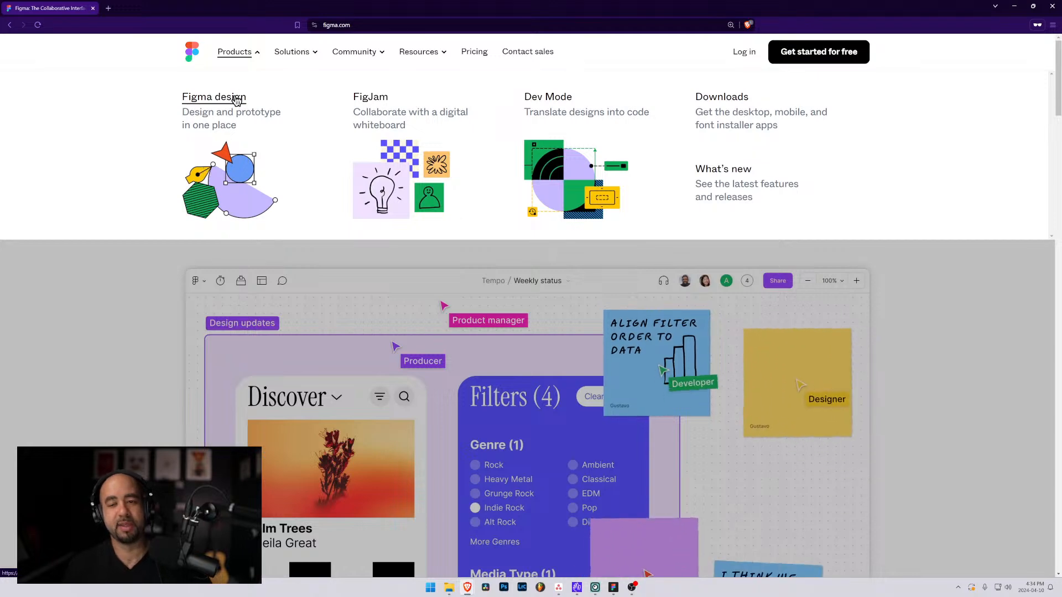
pyautogui.click(207, 103)
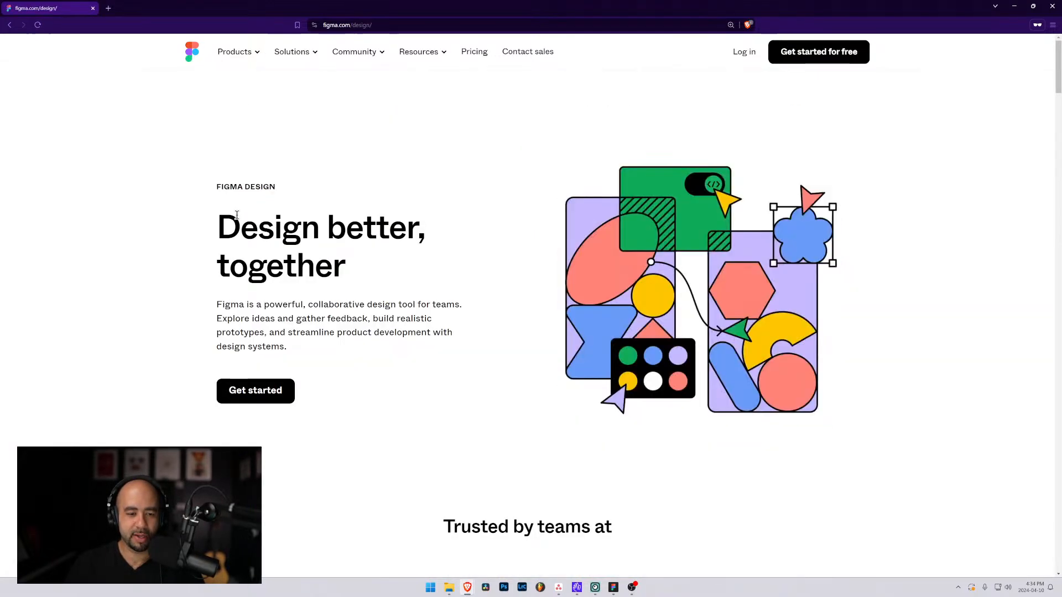
pyautogui.scroll(-5, 238, 215)
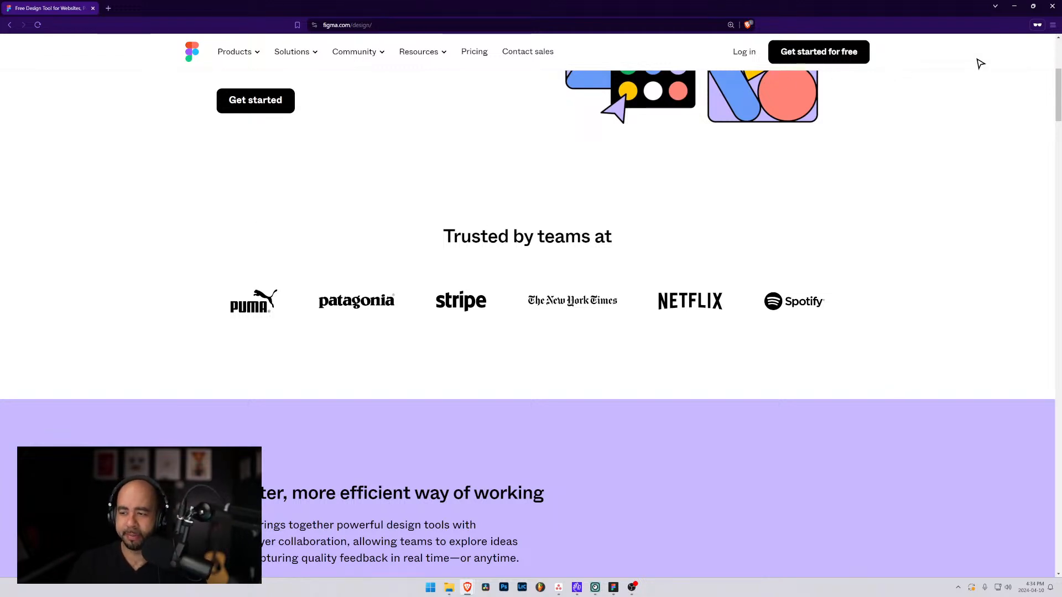
pyautogui.click(1017, 6)
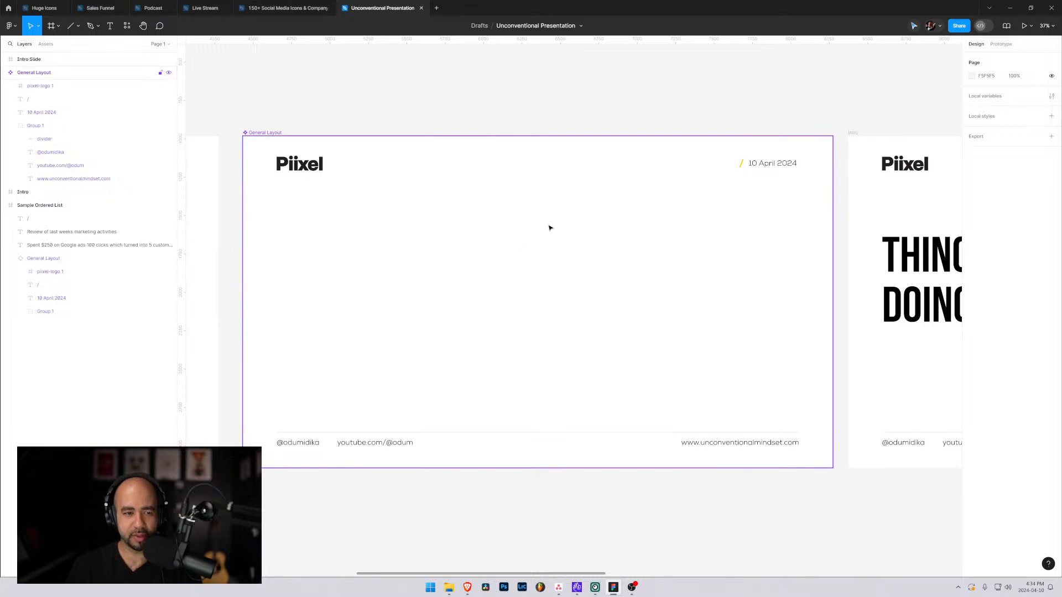
# Copy the red YouTube icon from the 150+ Social Media Icons file into the General Layout slide.
pyautogui.click(471, 224)
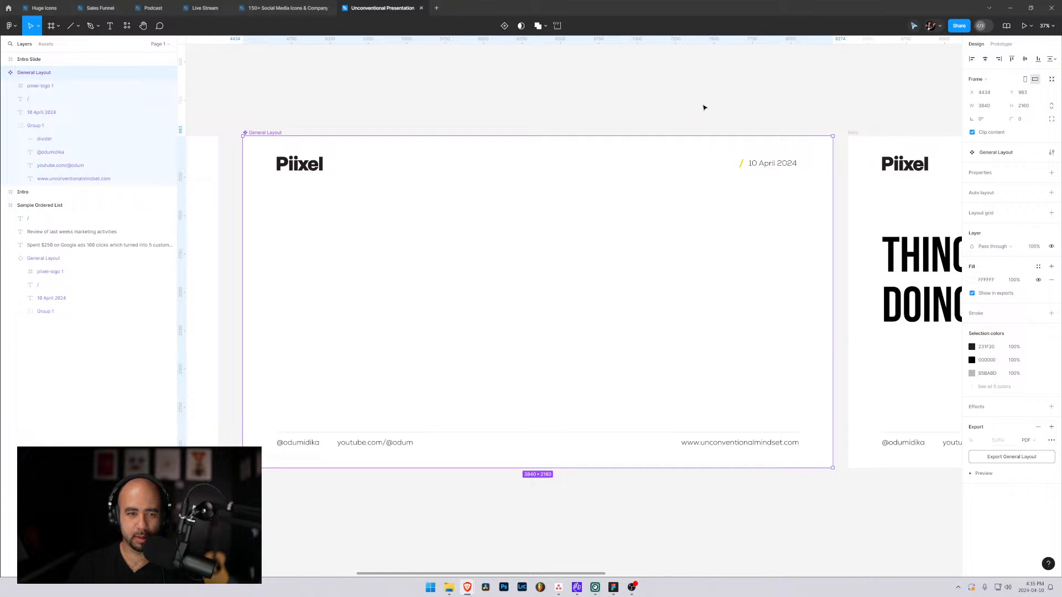
pyautogui.click(704, 107)
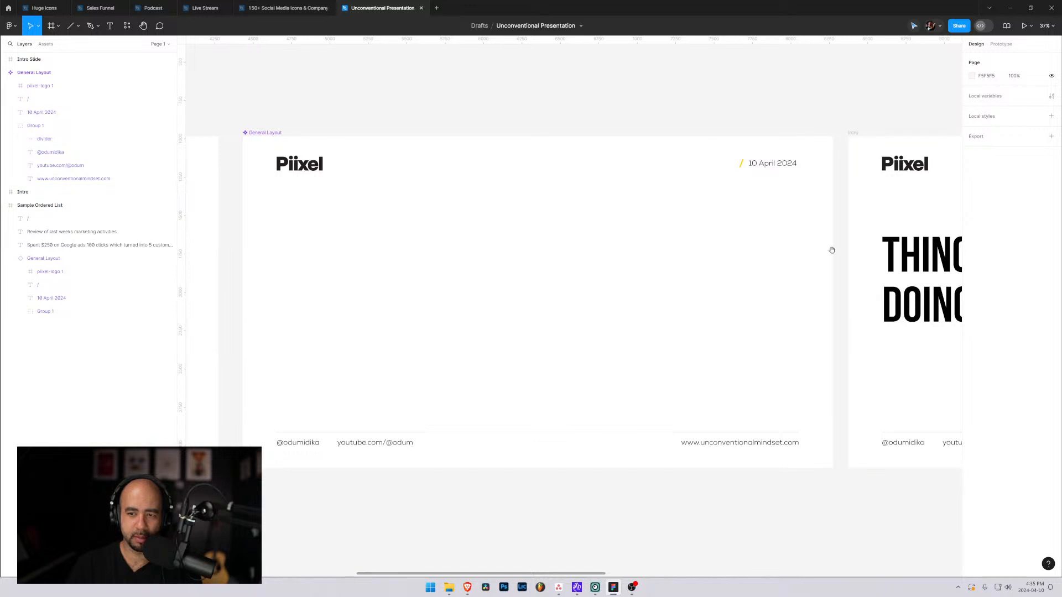
pyautogui.click(283, 8)
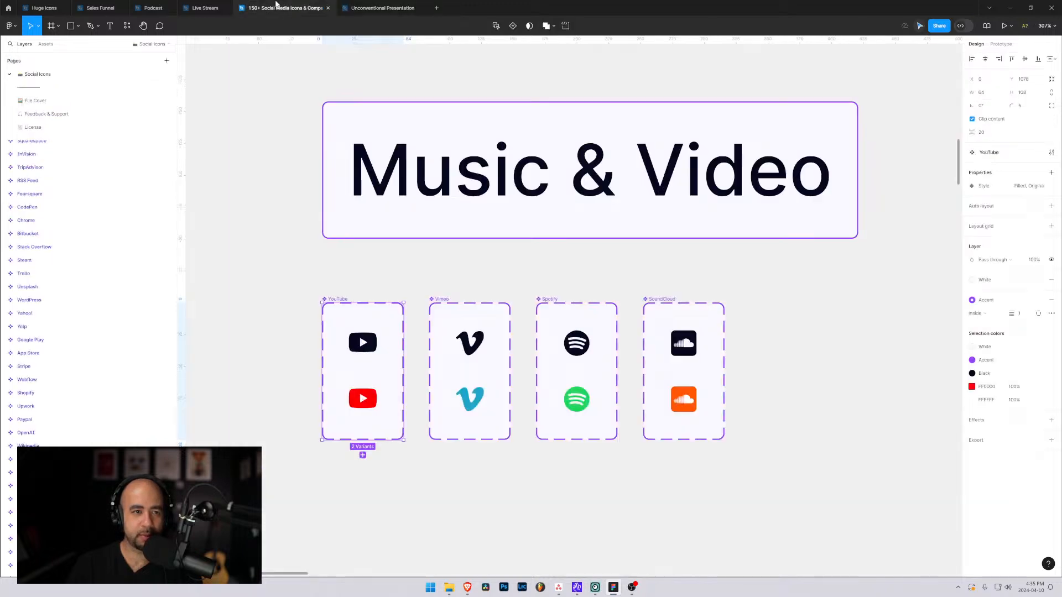
pyautogui.click(356, 399)
pyautogui.hotkey('ctrl', 'c')
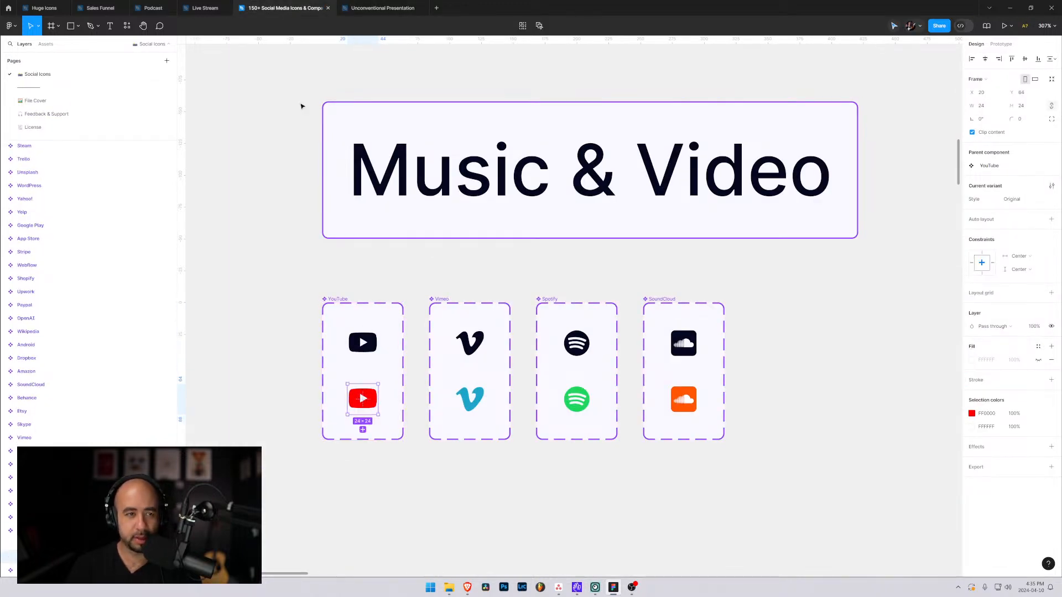
pyautogui.click(376, 7)
pyautogui.hotkey('ctrl', 'v')
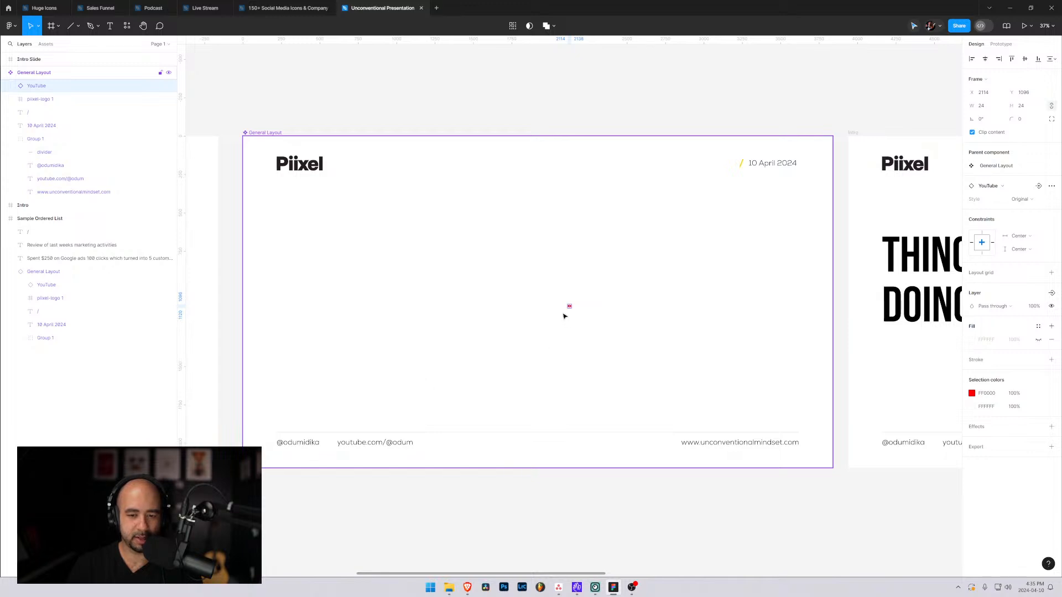
# Enlarge the pasted YouTube icon to 48 × 48 and move it into the footer, just right of the YouTube link.
pyautogui.click(988, 106)
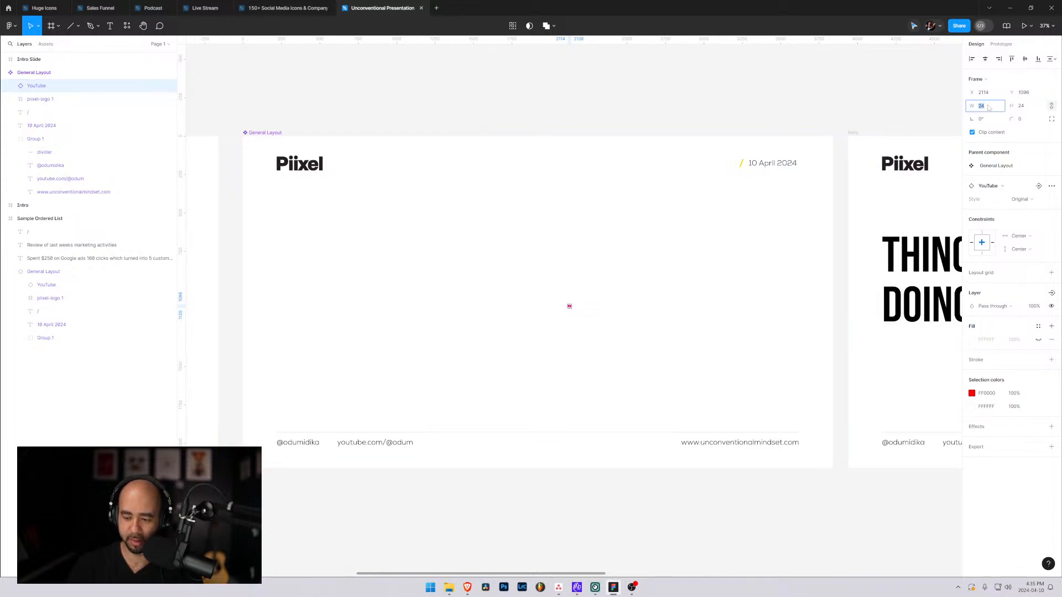
pyautogui.write('48')
pyautogui.press('Return')
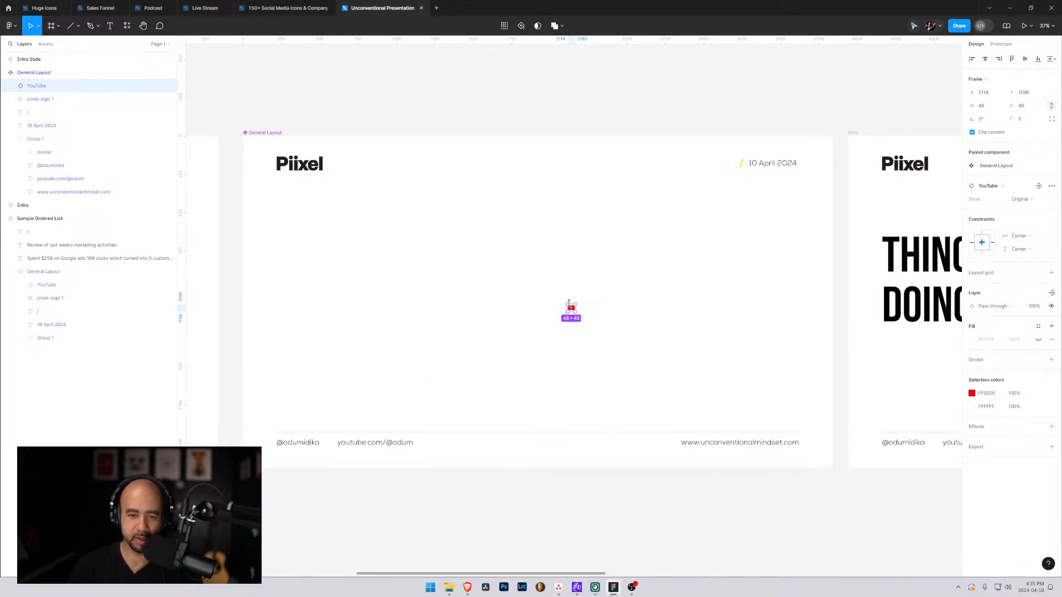
pyautogui.moveTo(571, 310); pyautogui.dragTo(432, 445)
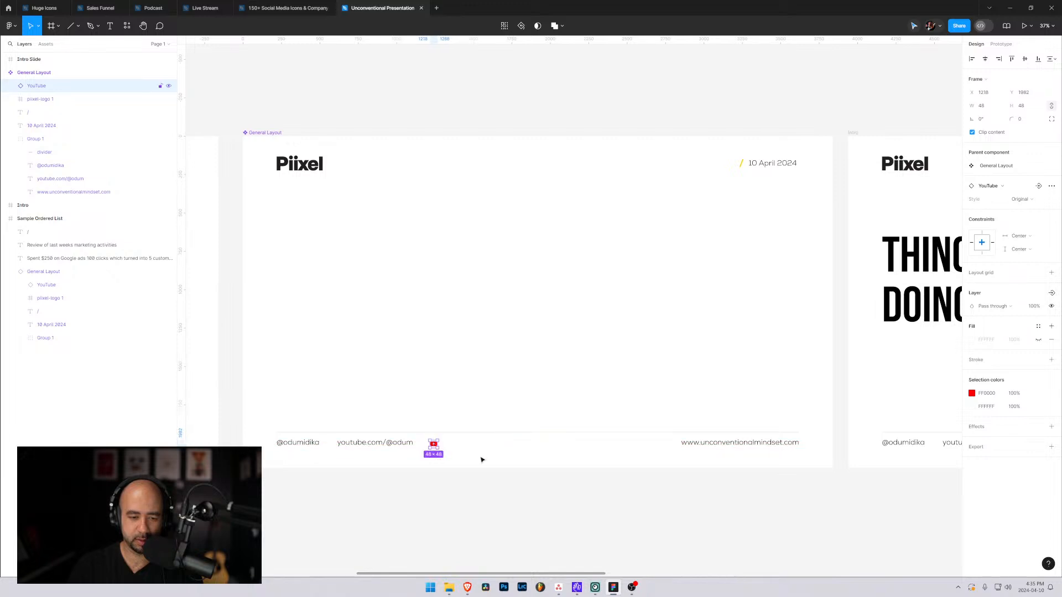
# Set the footer YouTube icon's size to 60 × 60.
pyautogui.click(984, 109)
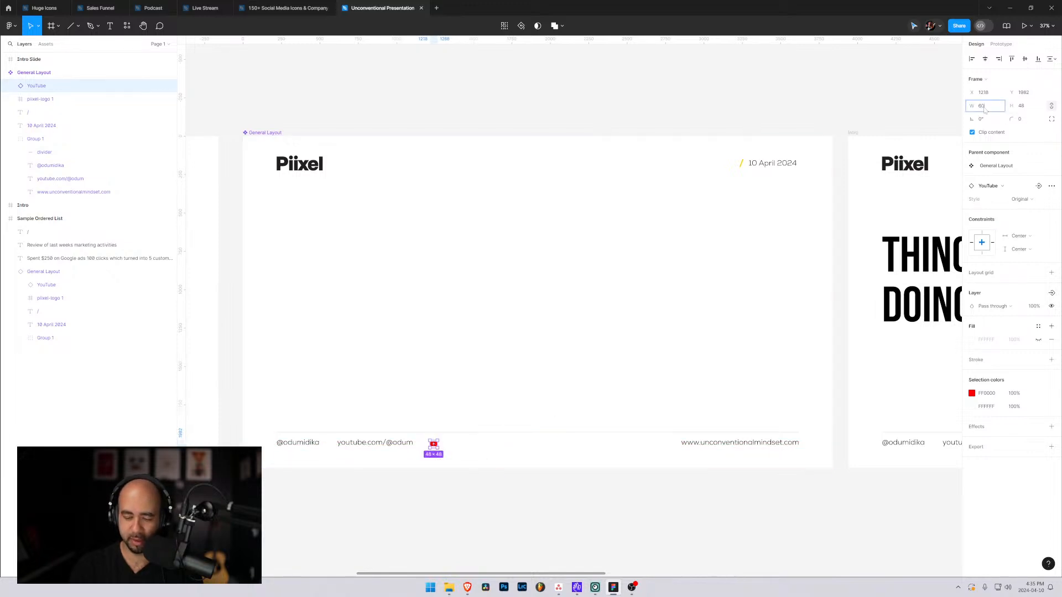
pyautogui.write('60')
pyautogui.press('Return')
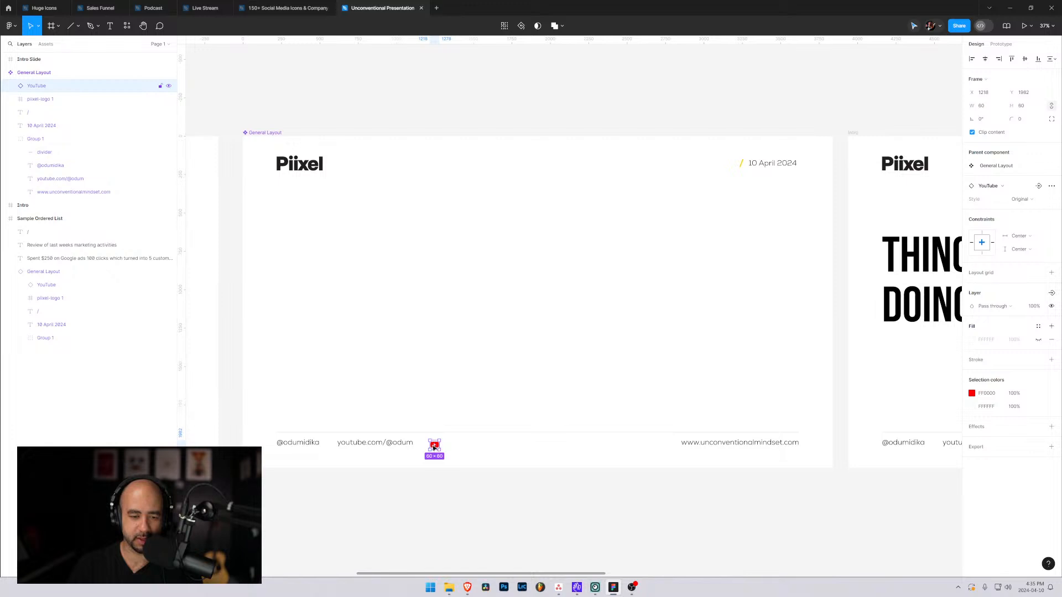
# Shorten the footer's YouTube link to only the @ handle and place it just right of the YouTube icon.
pyautogui.doubleClick(385, 444)
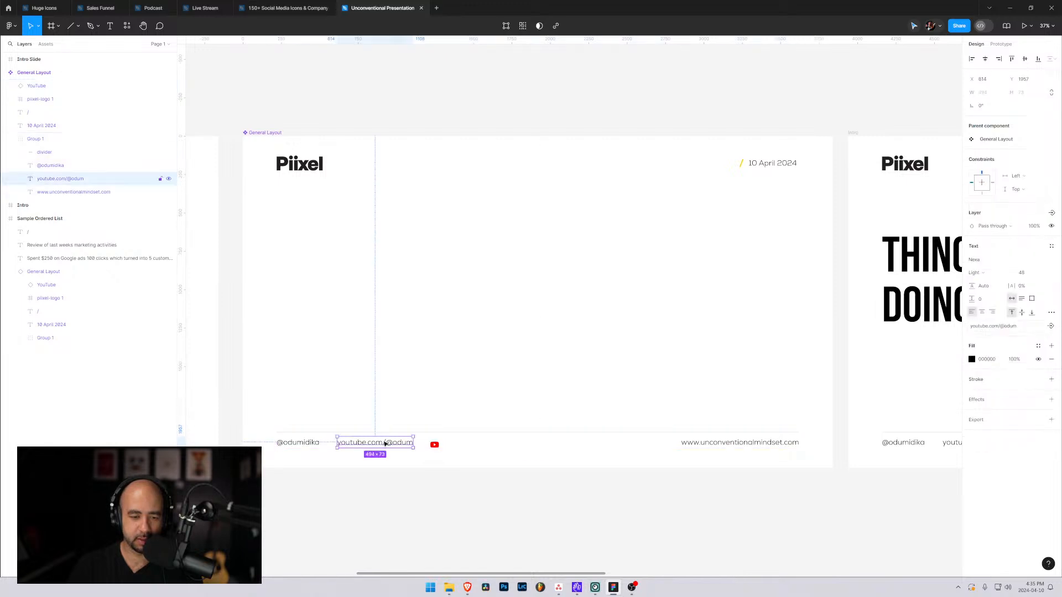
pyautogui.doubleClick(388, 445)
pyautogui.moveTo(392, 443); pyautogui.dragTo(336, 443)
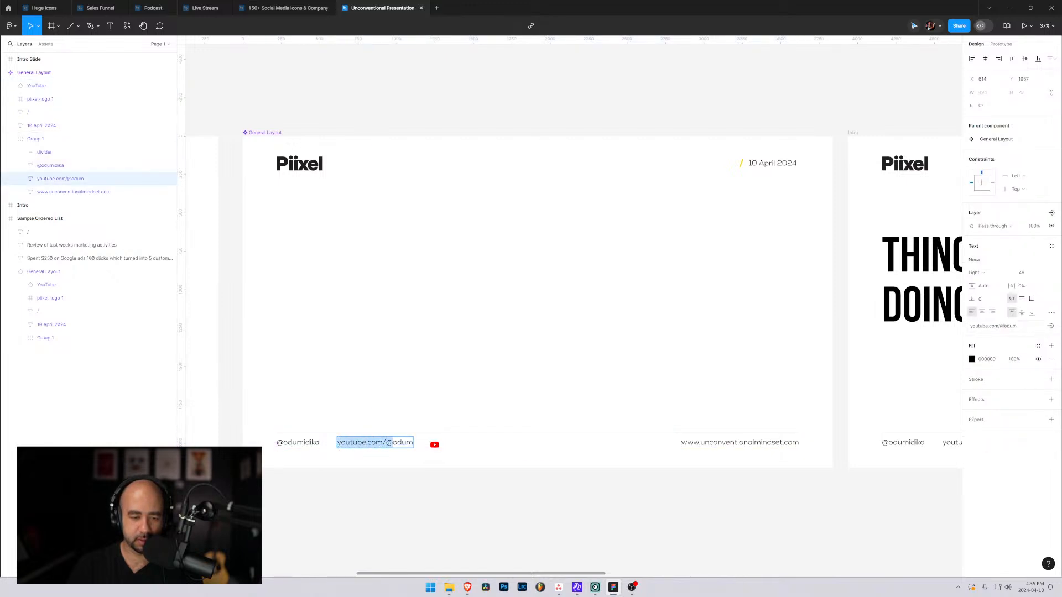
pyautogui.press('BackSpace')
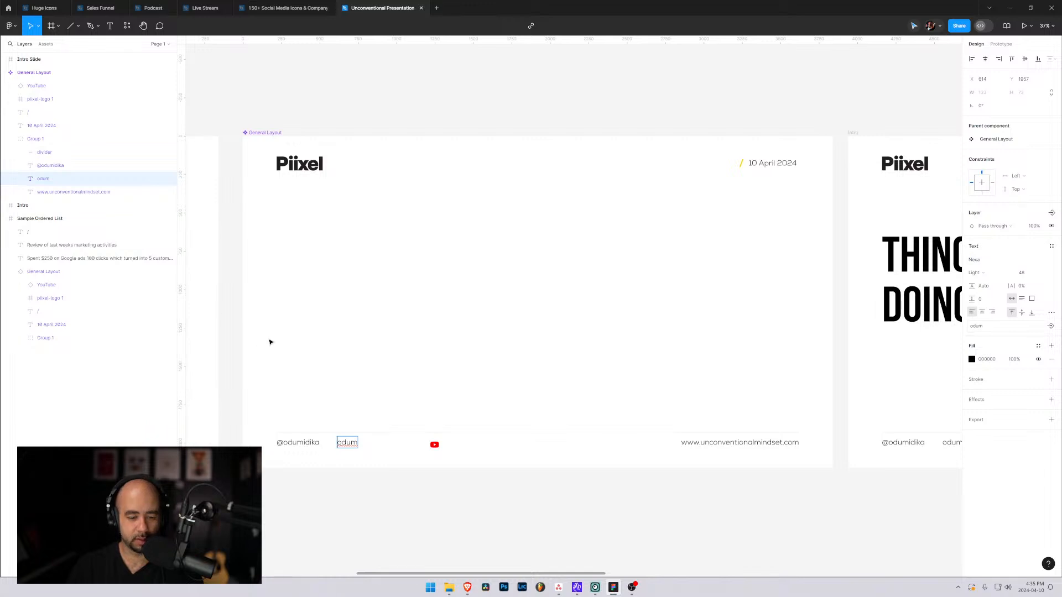
pyautogui.write('@')
pyautogui.press('Escape')
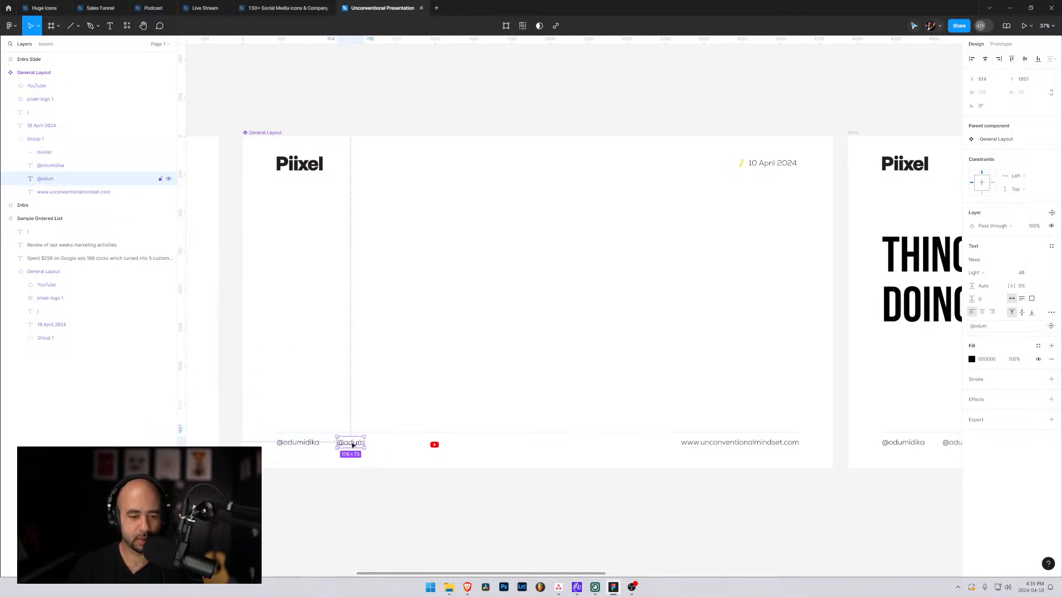
pyautogui.moveTo(353, 444); pyautogui.dragTo(462, 446)
# Reorder the YouTube icon layer into Group 1 above its handle text and wrap both in an auto layout frame.
pyautogui.click(435, 446)
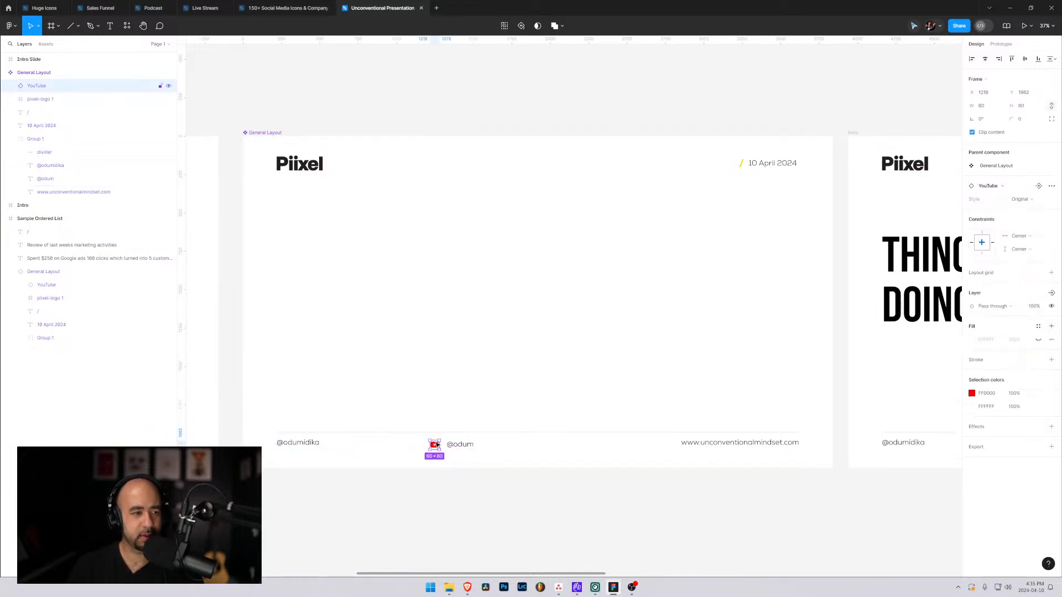
pyautogui.moveTo(30, 88); pyautogui.dragTo(54, 174)
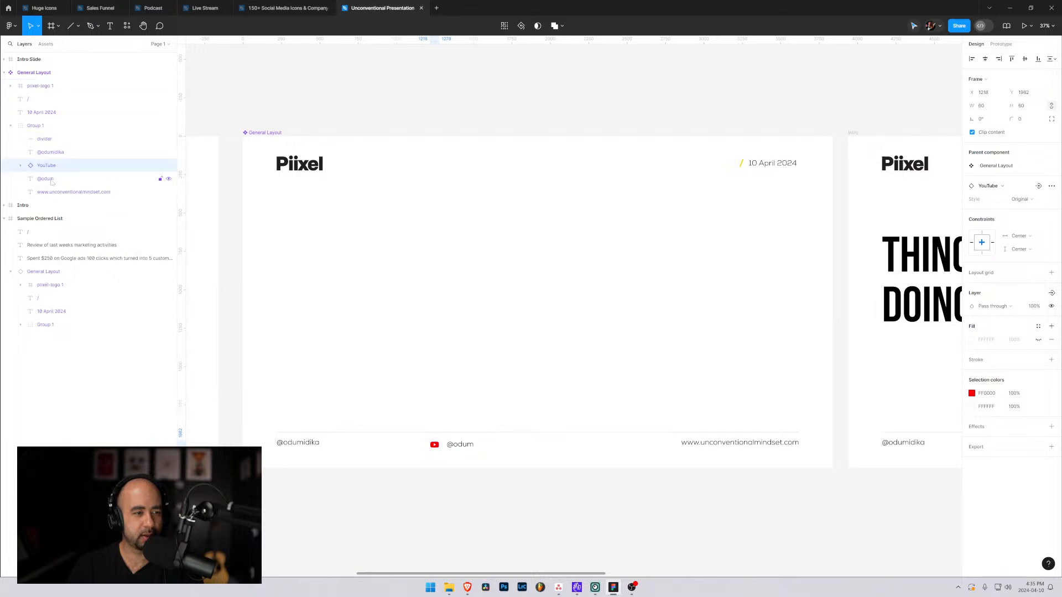
pyautogui.keyDown('shift'); pyautogui.click(50, 180); pyautogui.keyUp('shift')
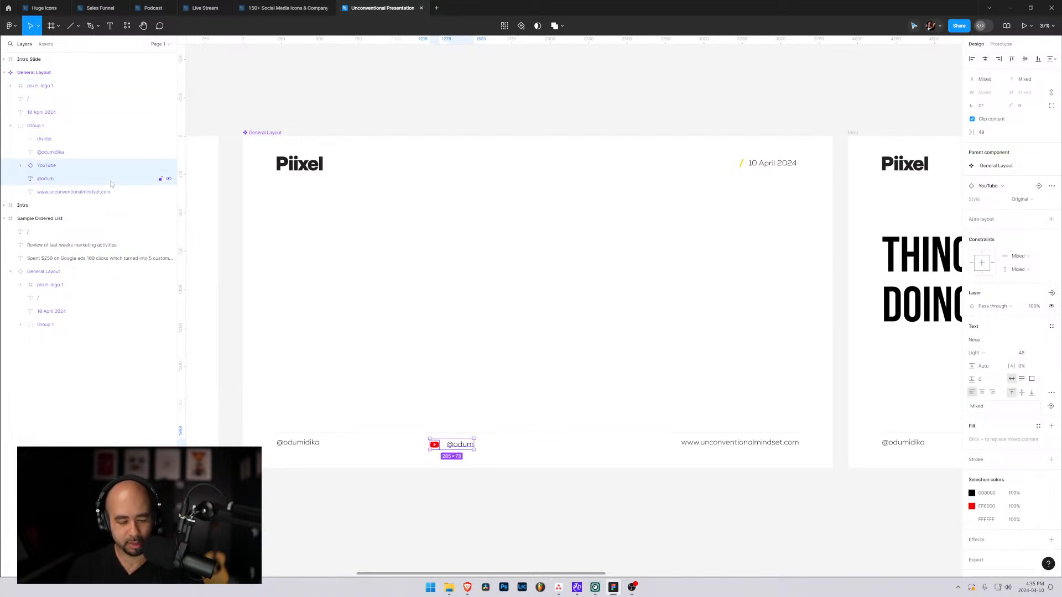
pyautogui.hotkey('shift', 'a')
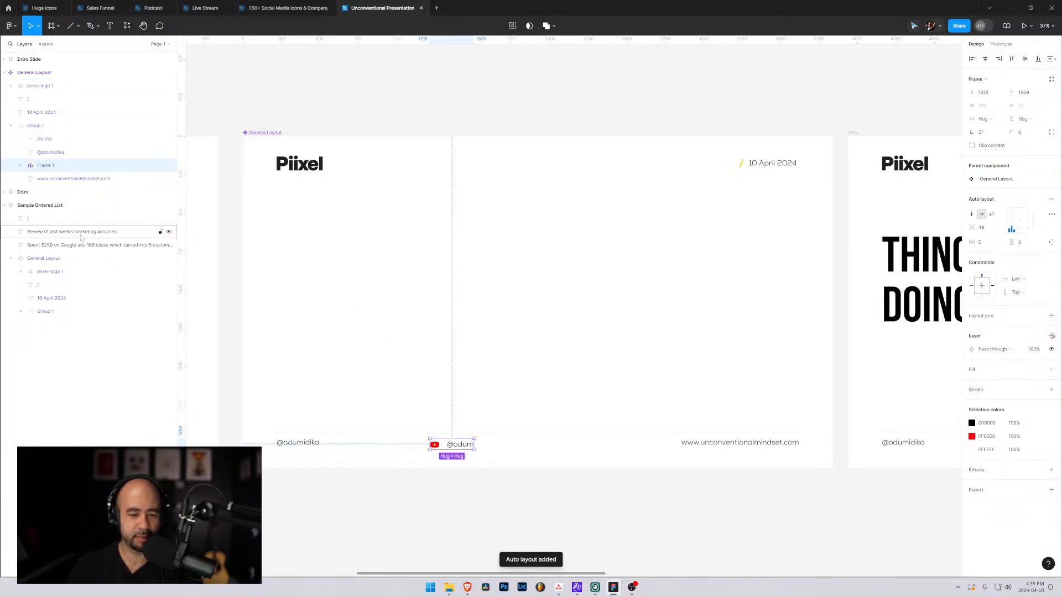
# Centre the icon and handle vertically at the left of their auto layout frame and set their spacing to 20.
pyautogui.click(1011, 221)
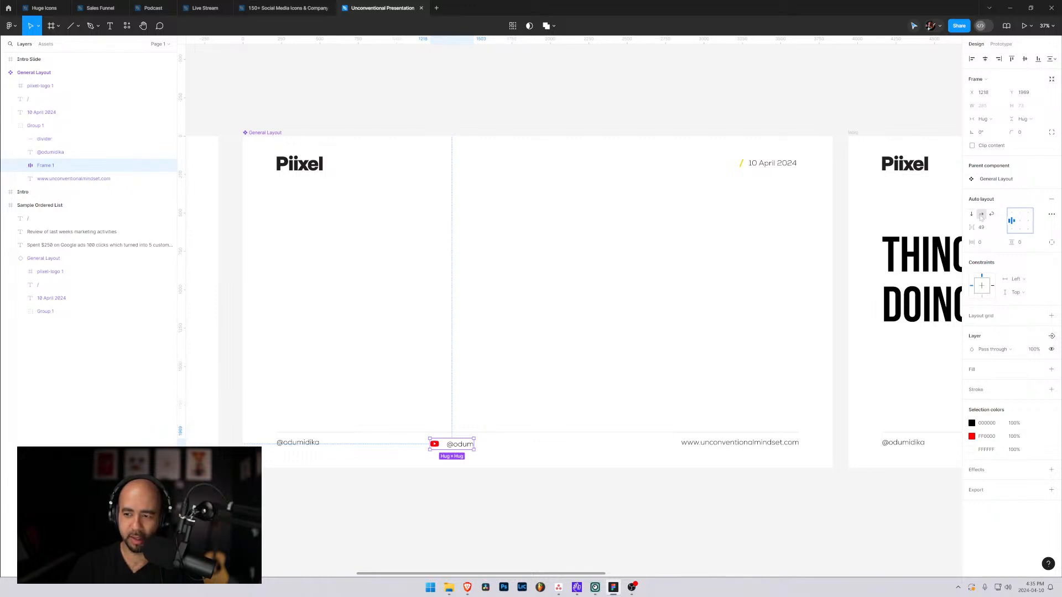
pyautogui.moveTo(971, 228); pyautogui.dragTo(948, 228)
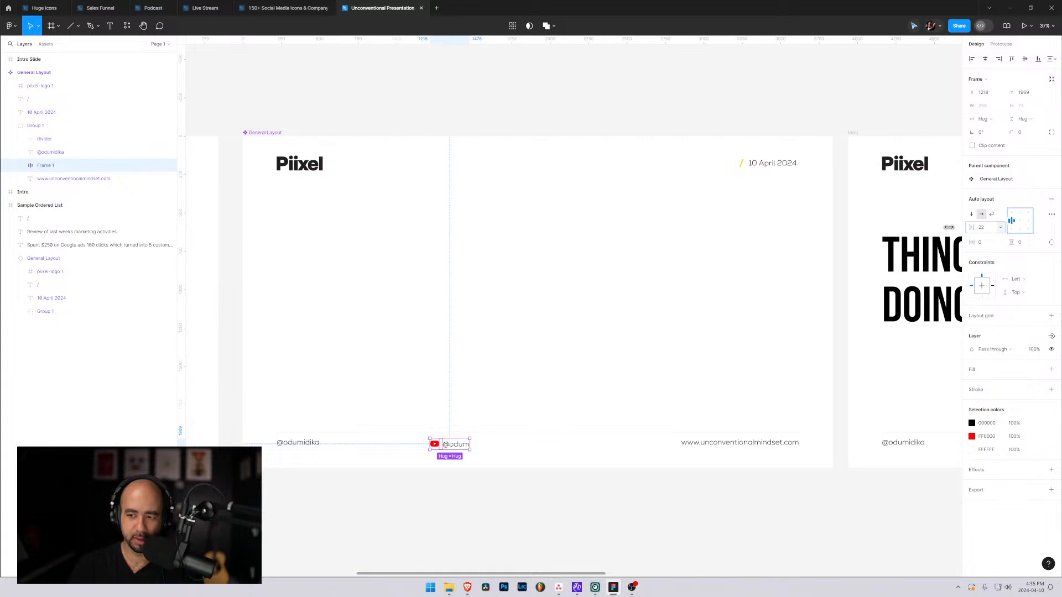
pyautogui.click(988, 229)
pyautogui.write('20')
pyautogui.press('Return')
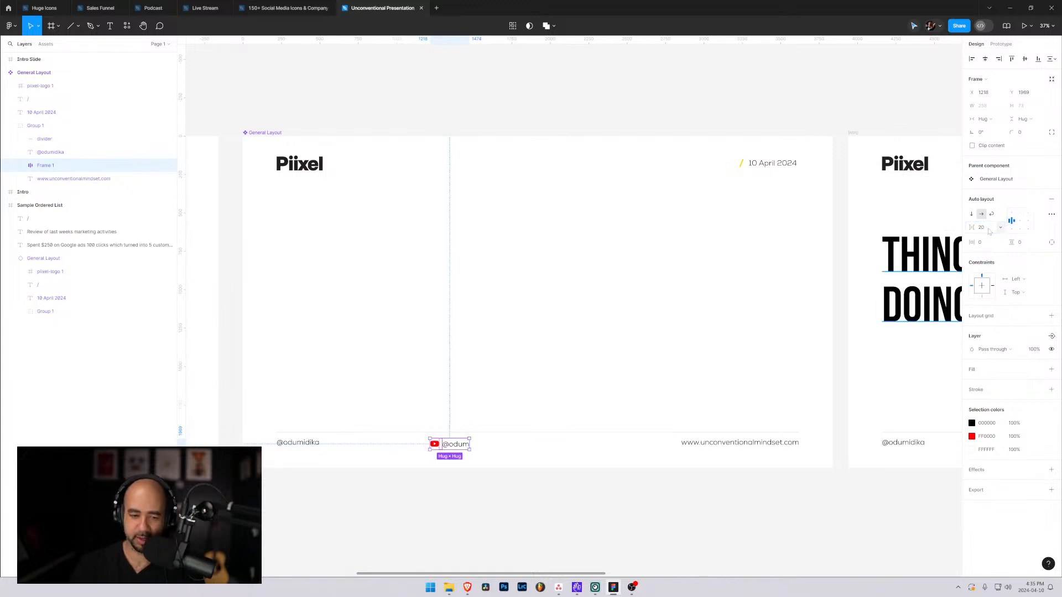
# Move the YouTube icon-and-handle frame out of the footer to the slide's empty middle at X 1437, Y 992, and reselect it.
pyautogui.click(549, 455)
pyautogui.click(444, 445)
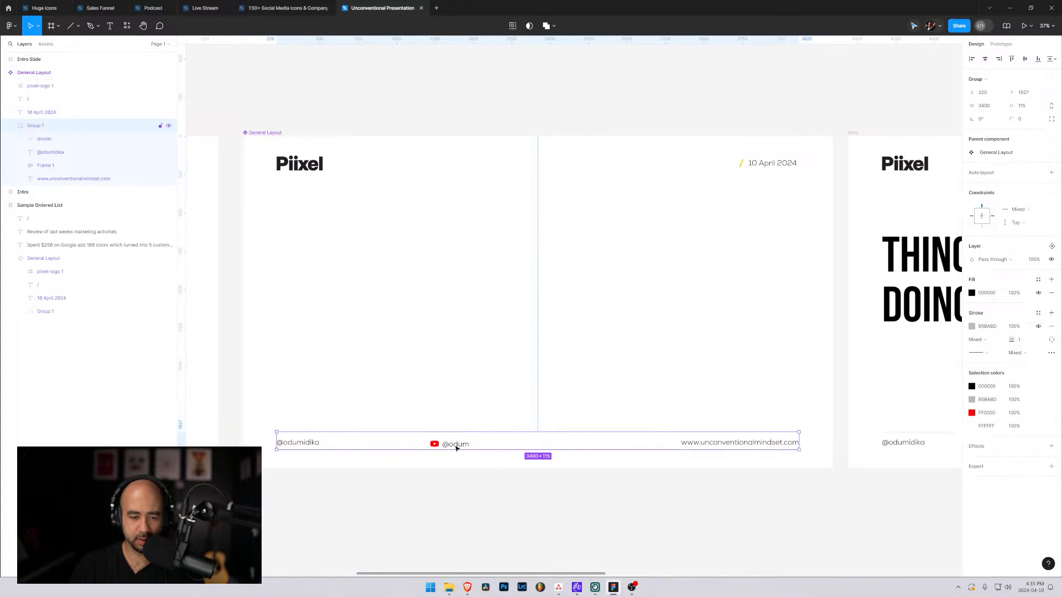
pyautogui.moveTo(448, 450); pyautogui.dragTo(476, 308)
pyautogui.hotkey('alt', 'space')
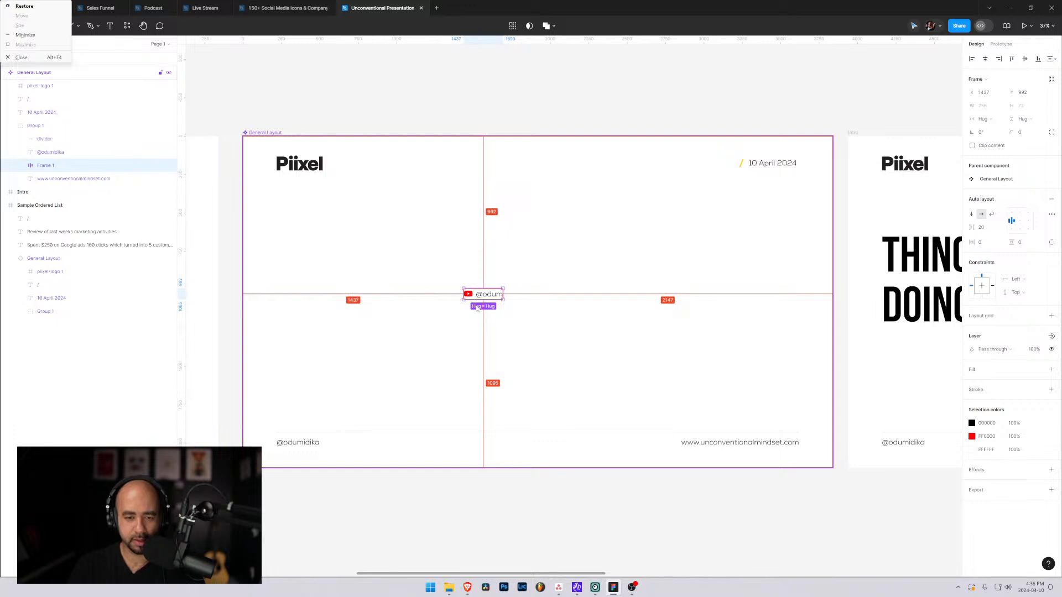
pyautogui.click(476, 310)
pyautogui.scroll(2, 475, 312)
pyautogui.scroll(5, 469, 349)
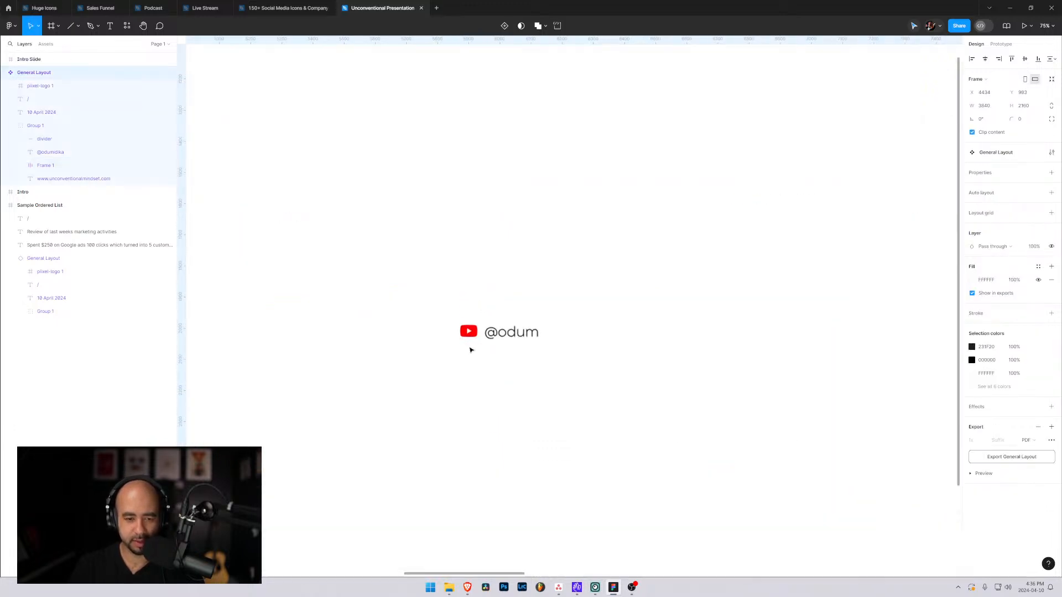
pyautogui.scroll(4, 504, 317)
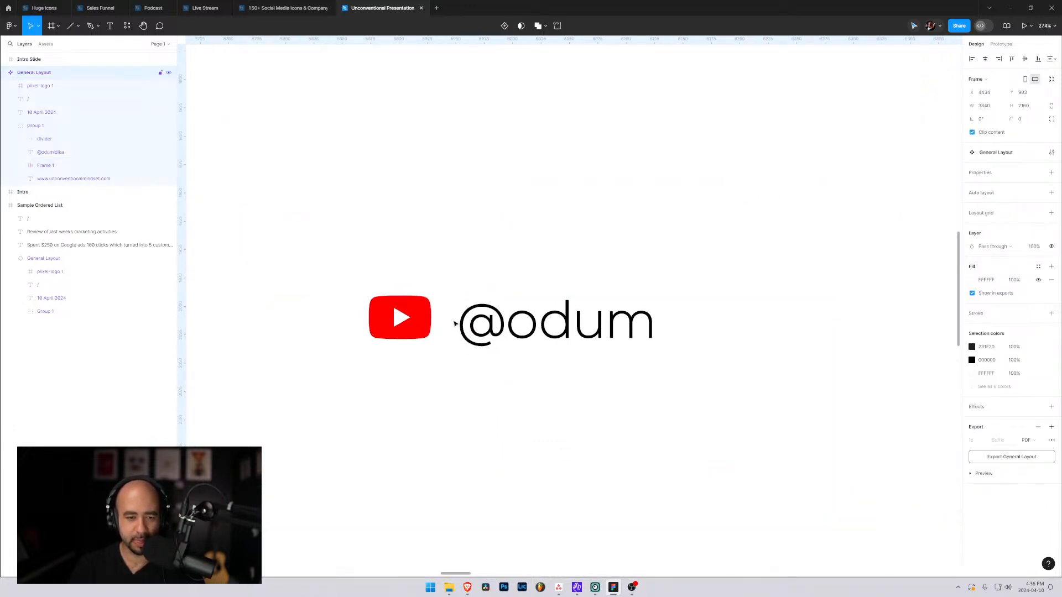
pyautogui.click(455, 324)
pyautogui.click(420, 323)
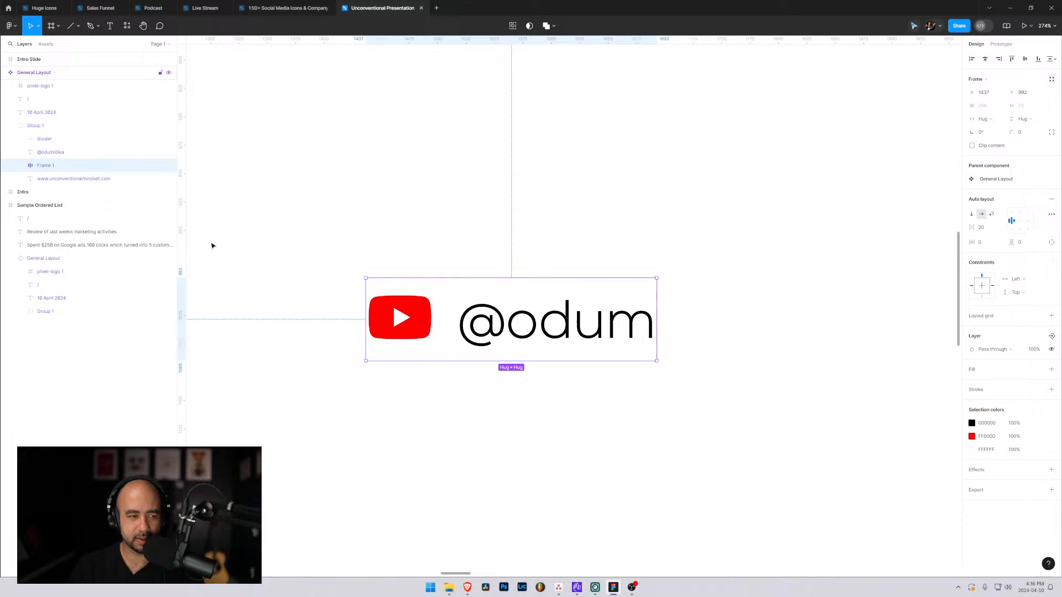
# Move the YouTube icon-and-handle frame back into the General Layout footer, to the right of the first handle, at Y 1957.
pyautogui.click(49, 152)
pyautogui.click(35, 168)
pyautogui.click(20, 166)
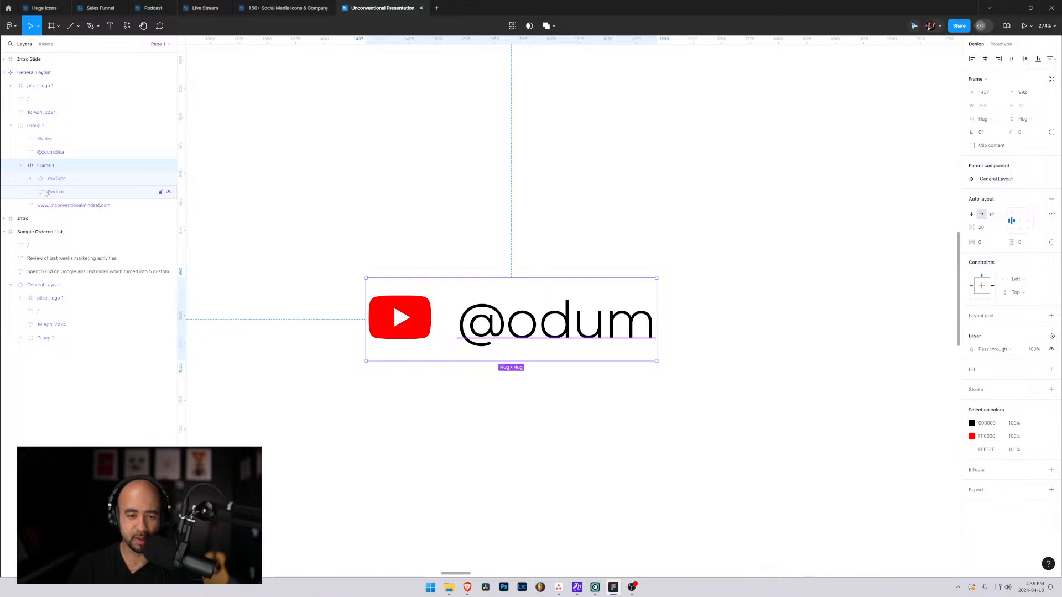
pyautogui.scroll(-4, 422, 376)
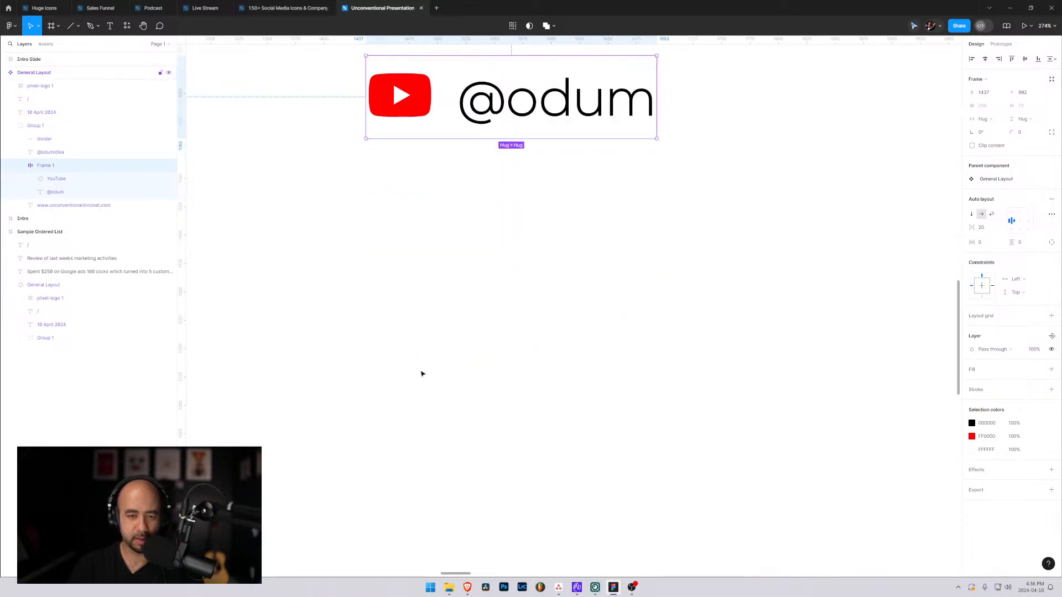
pyautogui.scroll(-3, 420, 375)
pyautogui.scroll(-8, 420, 375)
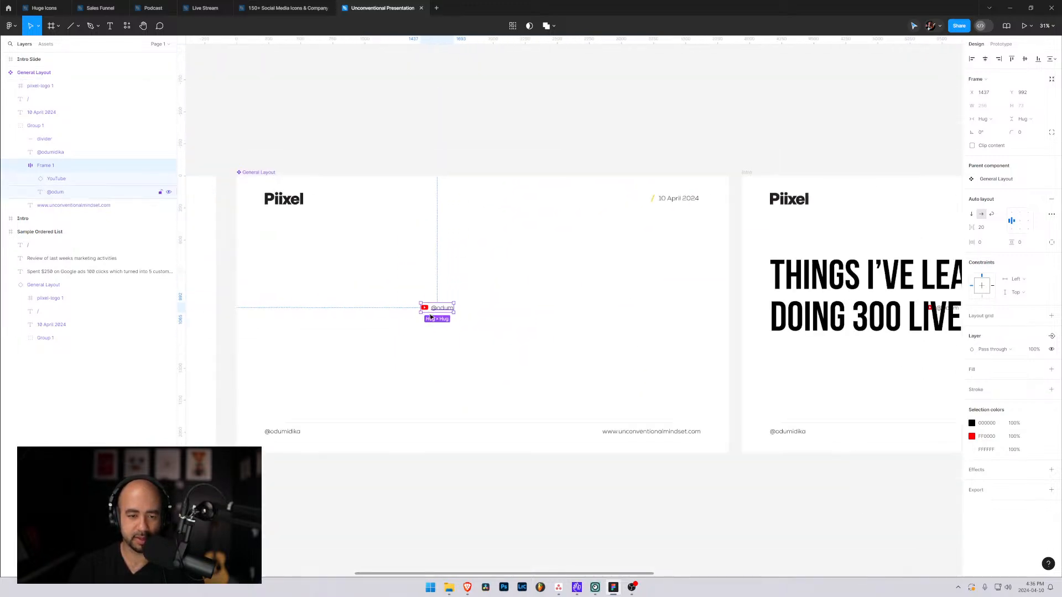
pyautogui.moveTo(433, 308); pyautogui.dragTo(332, 433)
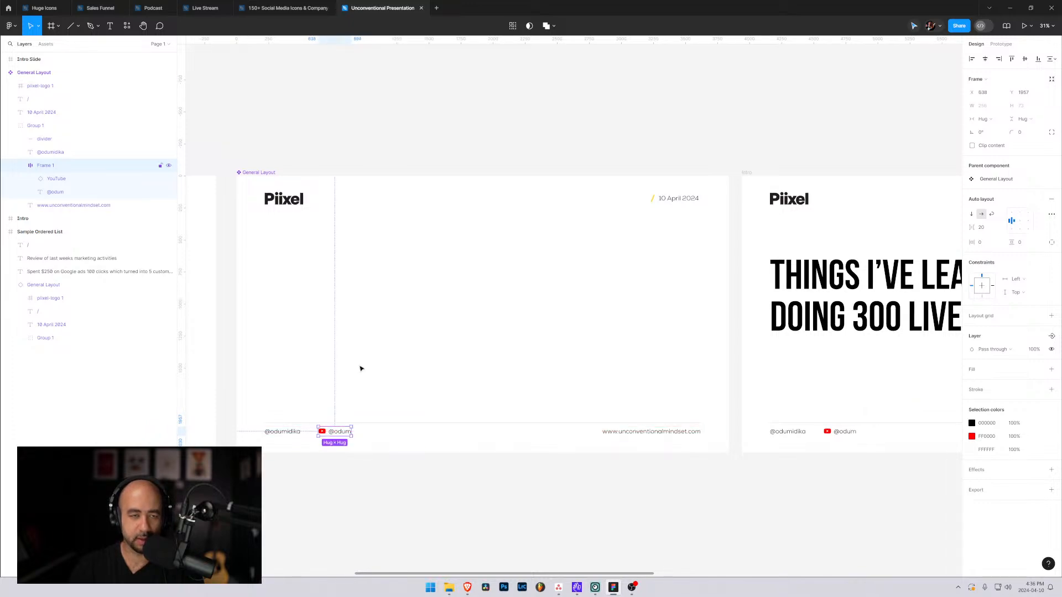
# Copy the Original variant of the Twitter (X) icon from the social media icons file and paste it into General Layout.
pyautogui.click(282, 8)
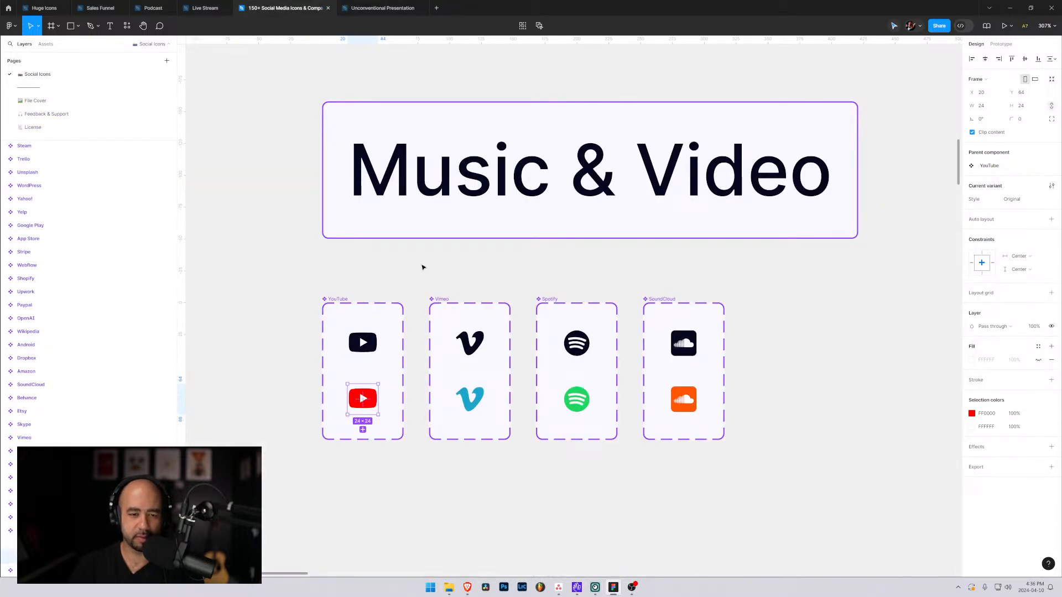
pyautogui.scroll(-3, 421, 267)
pyautogui.keyDown('ctrl'); pyautogui.scroll(-5, 420, 269); pyautogui.keyUp('ctrl')
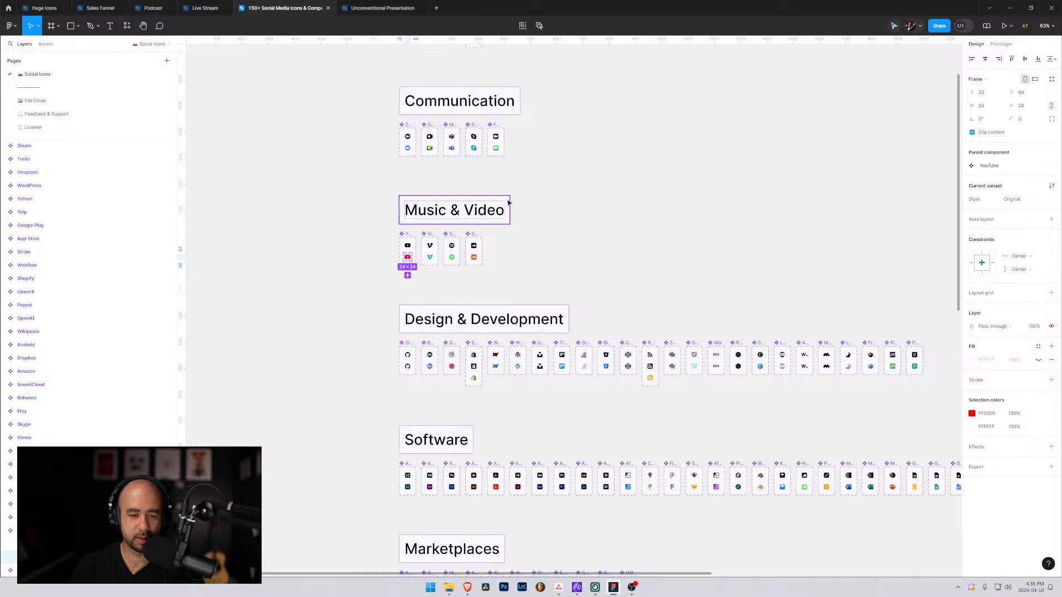
pyautogui.scroll(4, 491, 243)
pyautogui.click(452, 262)
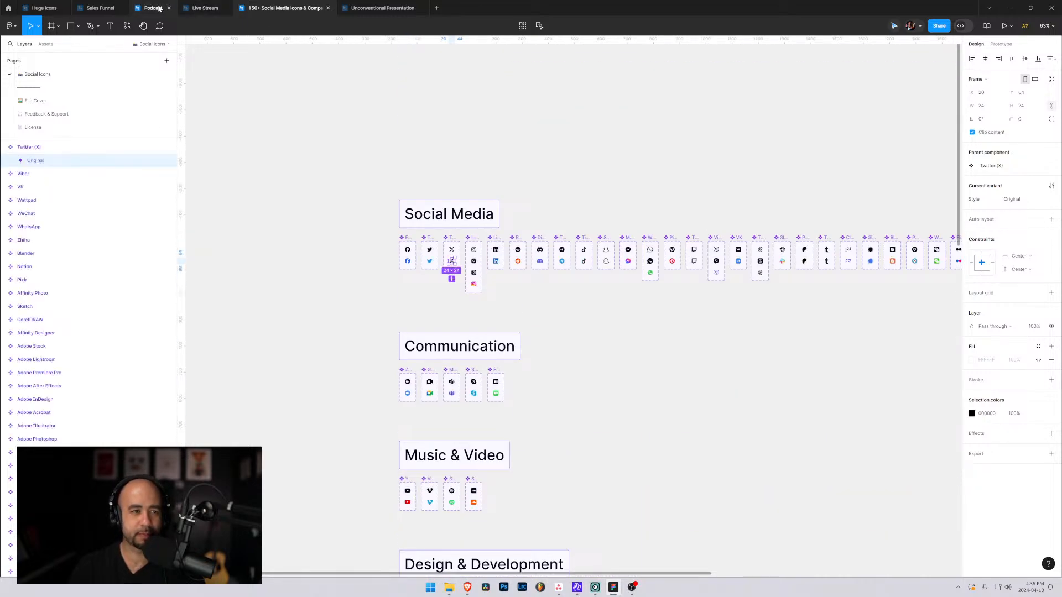
pyautogui.moveTo(119, 8)
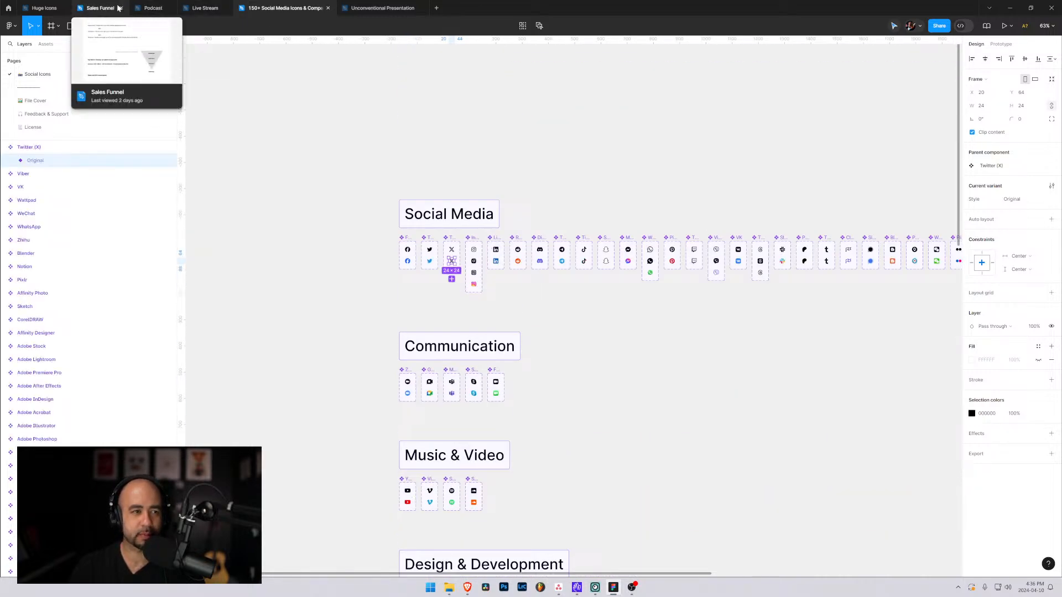
pyautogui.click(380, 8)
pyautogui.click(408, 440)
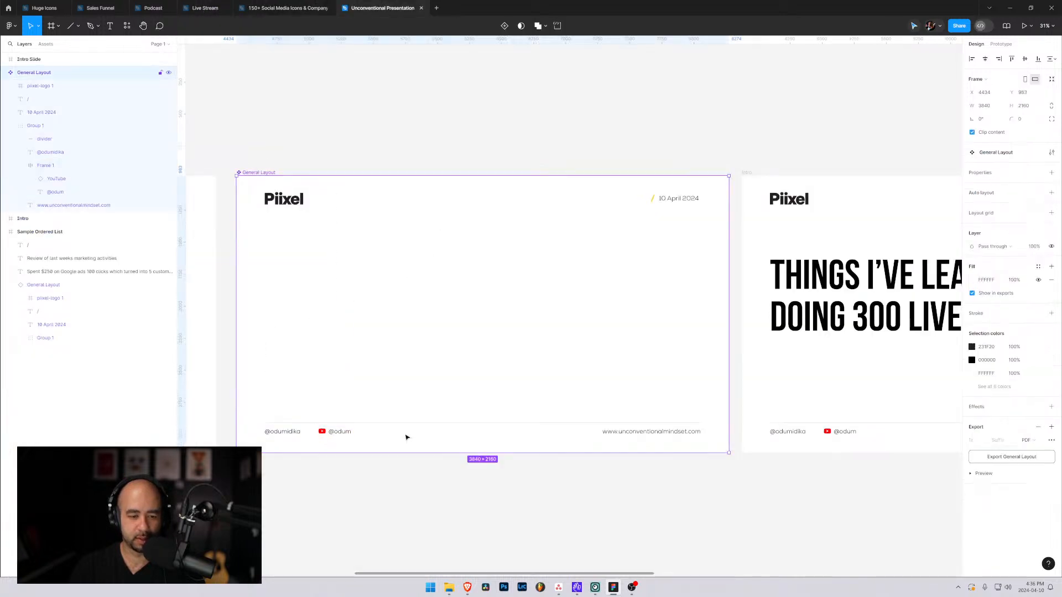
pyautogui.hotkey('ctrl', 'v')
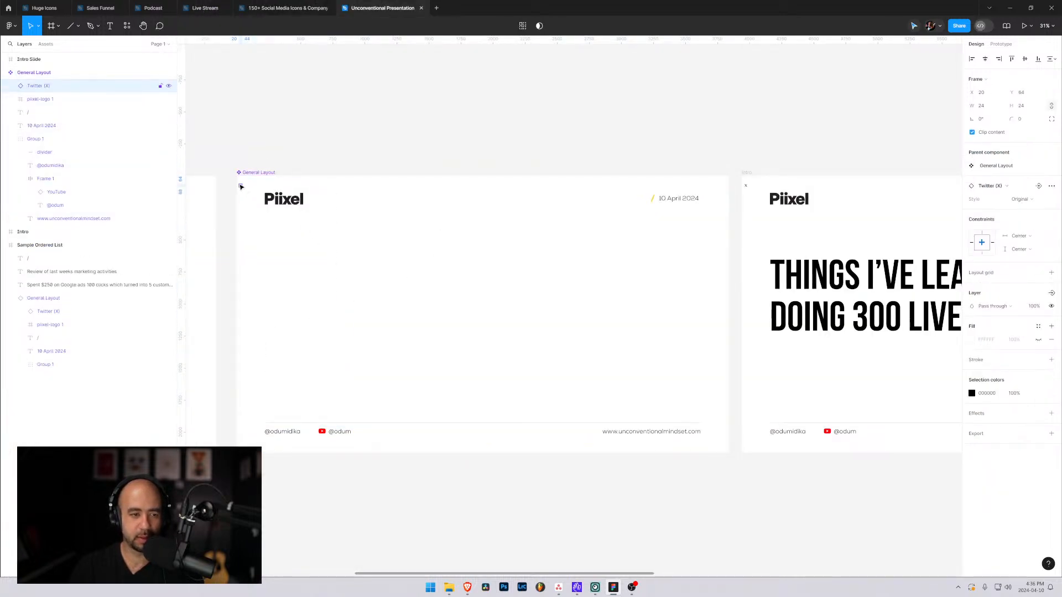
# Resize the pasted Twitter (X) icon to 60 × 60 and place it just left of the first footer handle.
pyautogui.moveTo(240, 187); pyautogui.dragTo(388, 434)
pyautogui.click(984, 105)
pyautogui.write('80')
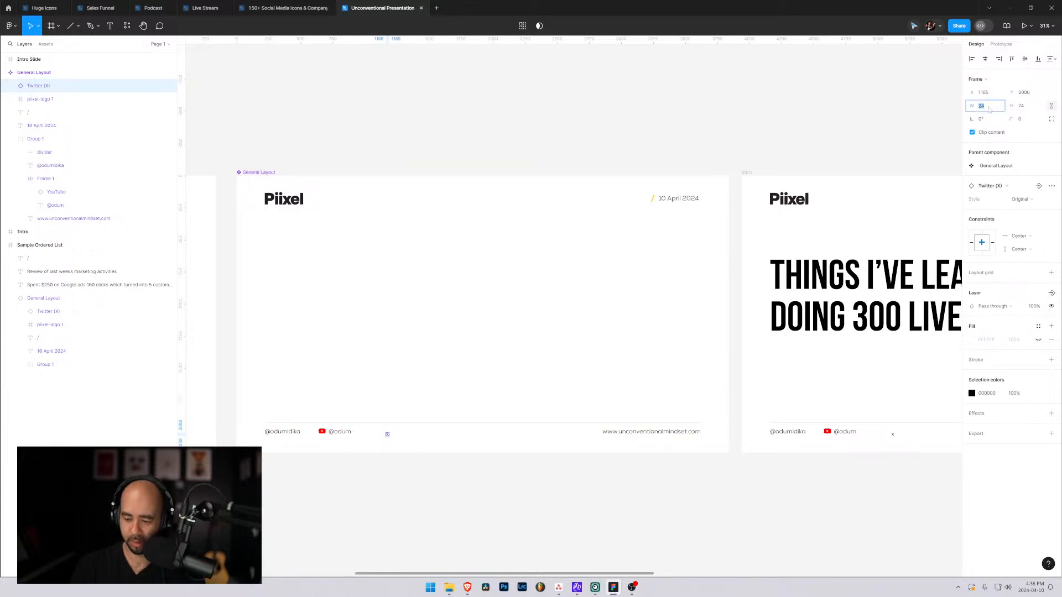
pyautogui.press('Return')
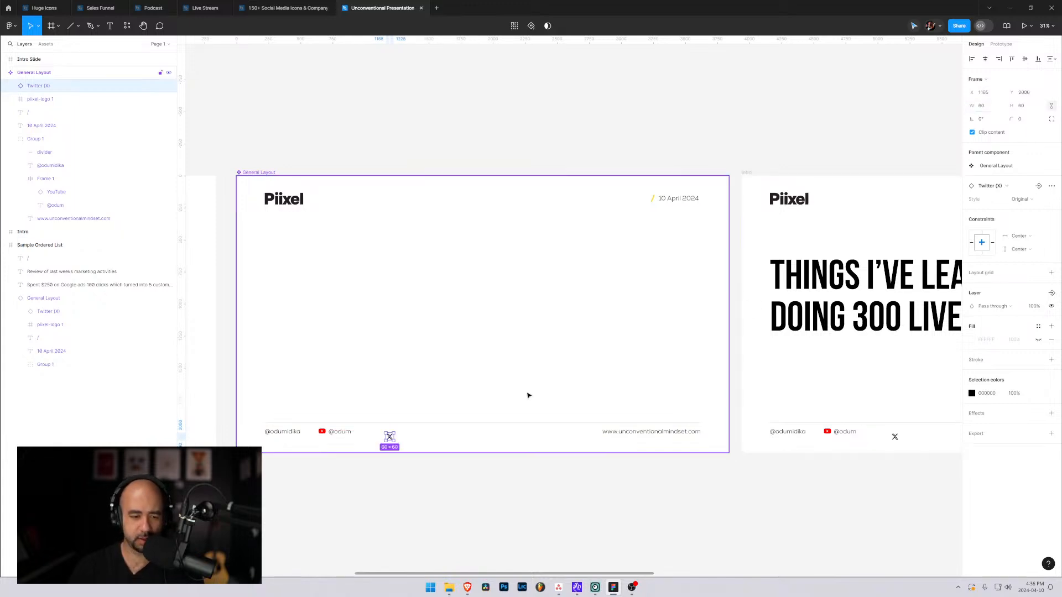
pyautogui.moveTo(389, 436); pyautogui.dragTo(259, 435)
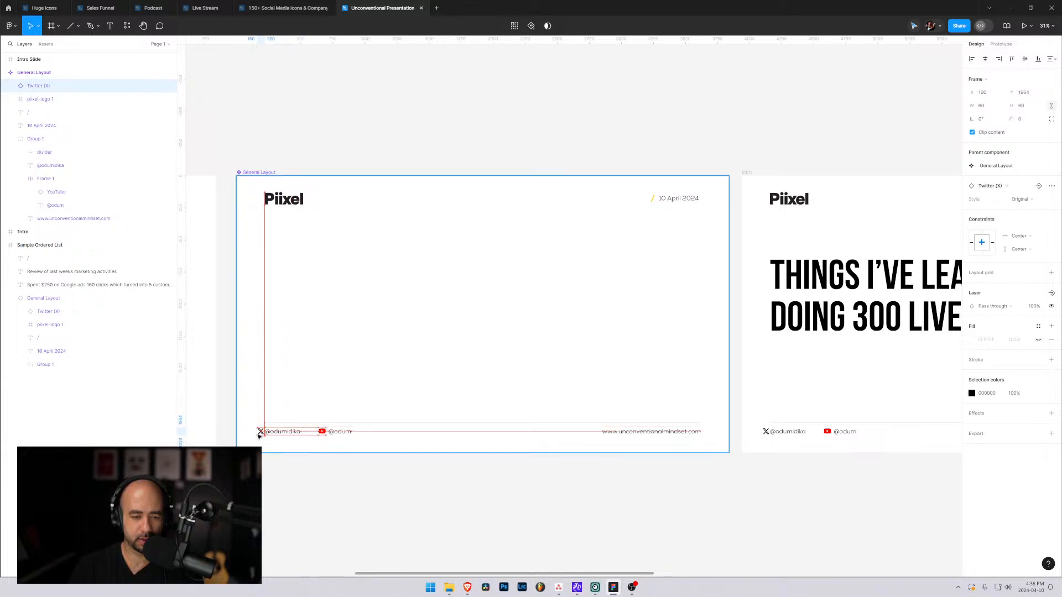
# Reorder the Twitter (X) layer into Group 1 above its handle text and wrap both in an auto layout frame.
pyautogui.moveTo(26, 89); pyautogui.dragTo(54, 166)
pyautogui.keyDown('shift'); pyautogui.click(53, 166); pyautogui.keyUp('shift')
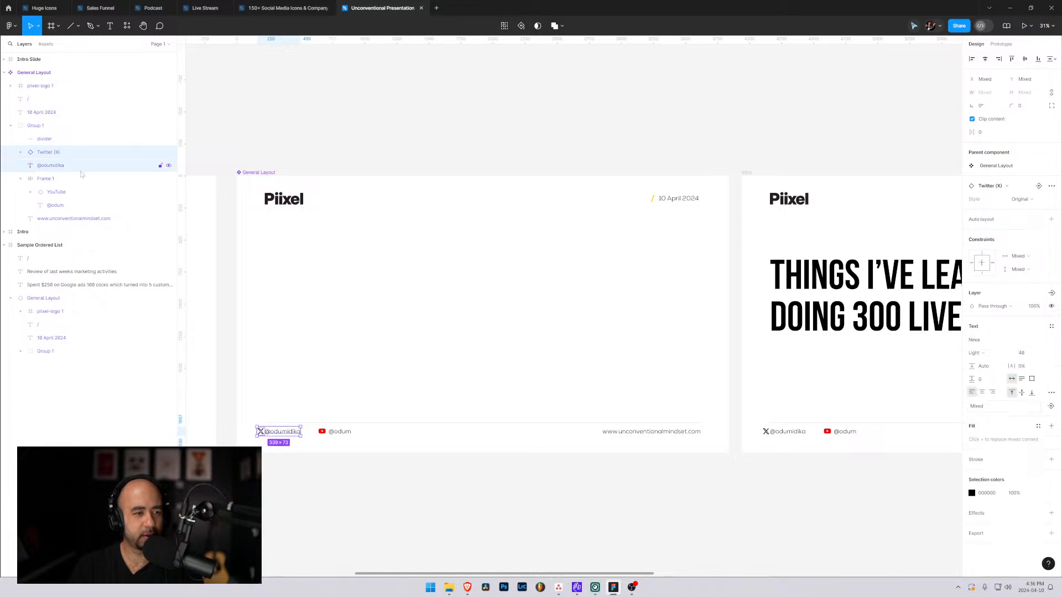
pyautogui.hotkey('shift', 'a')
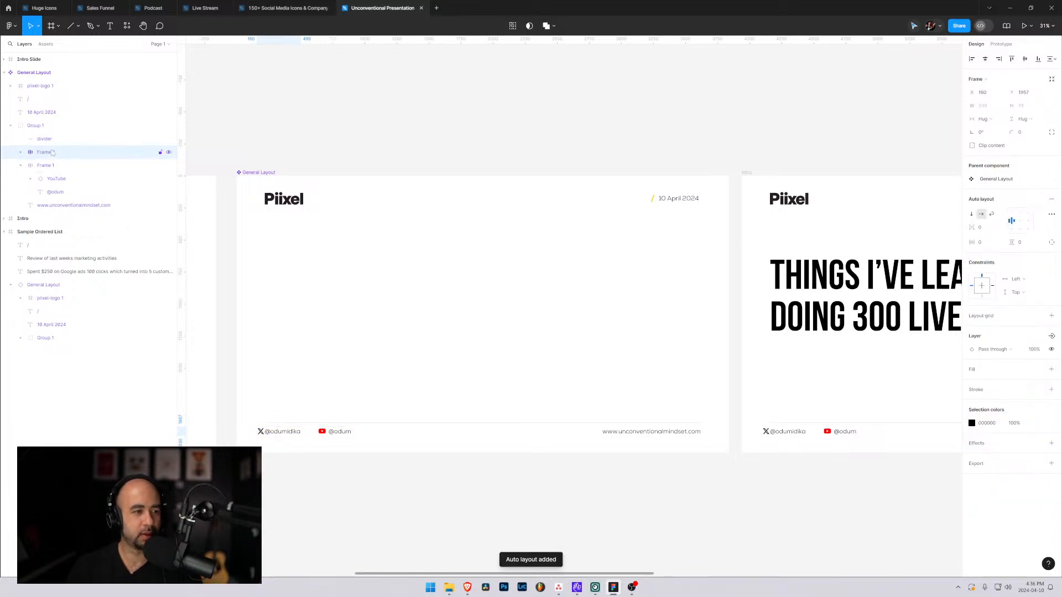
# Rename the two icon-and-handle frames in Group 1 as Twitter and YouTube.
pyautogui.doubleClick(52, 153)
pyautogui.write('Twitter')
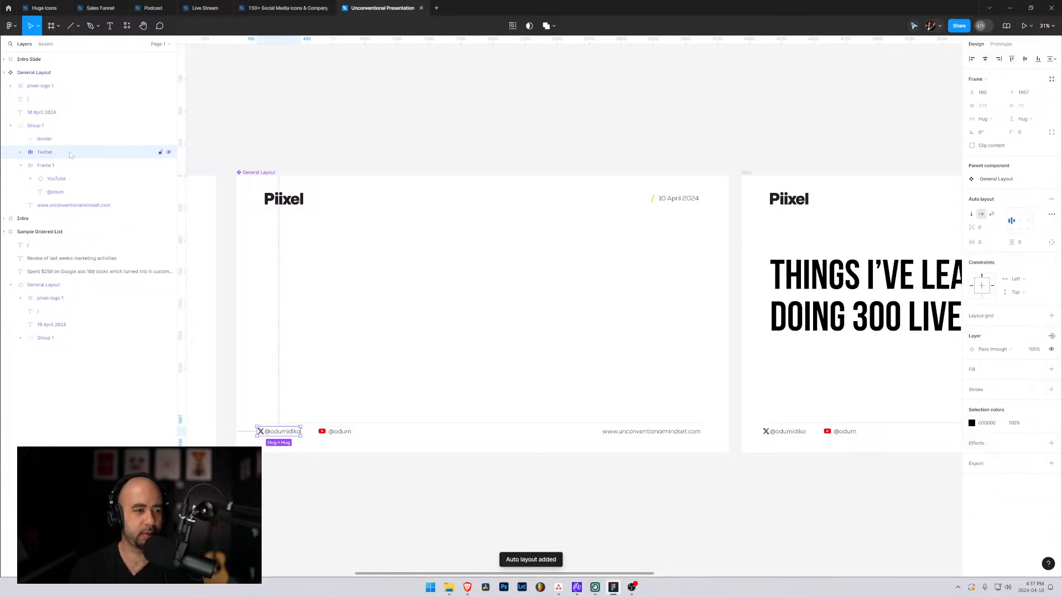
pyautogui.press('Tab')
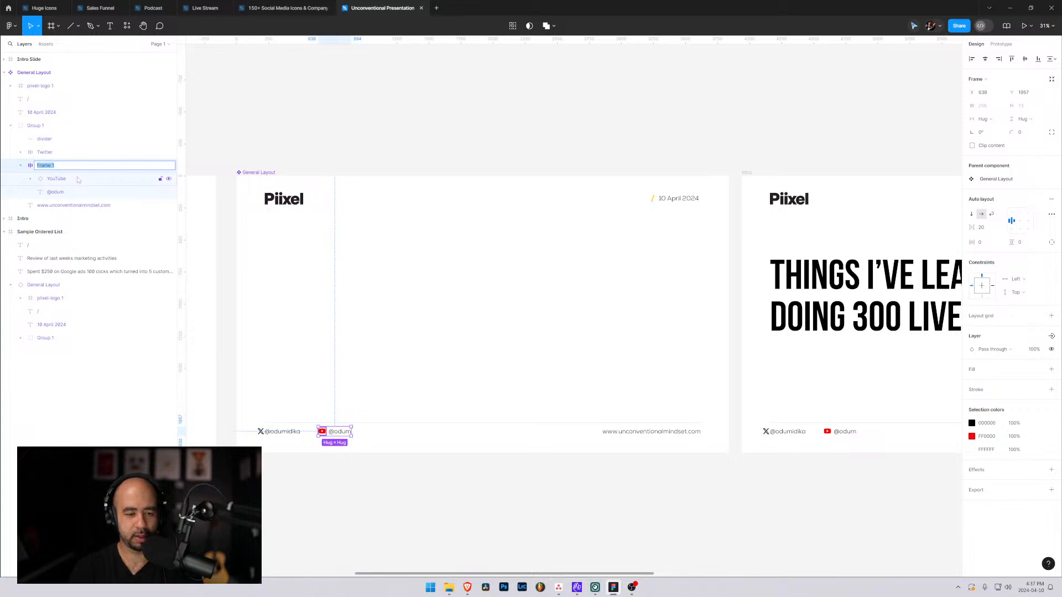
pyautogui.write('YouTube')
pyautogui.press('Return')
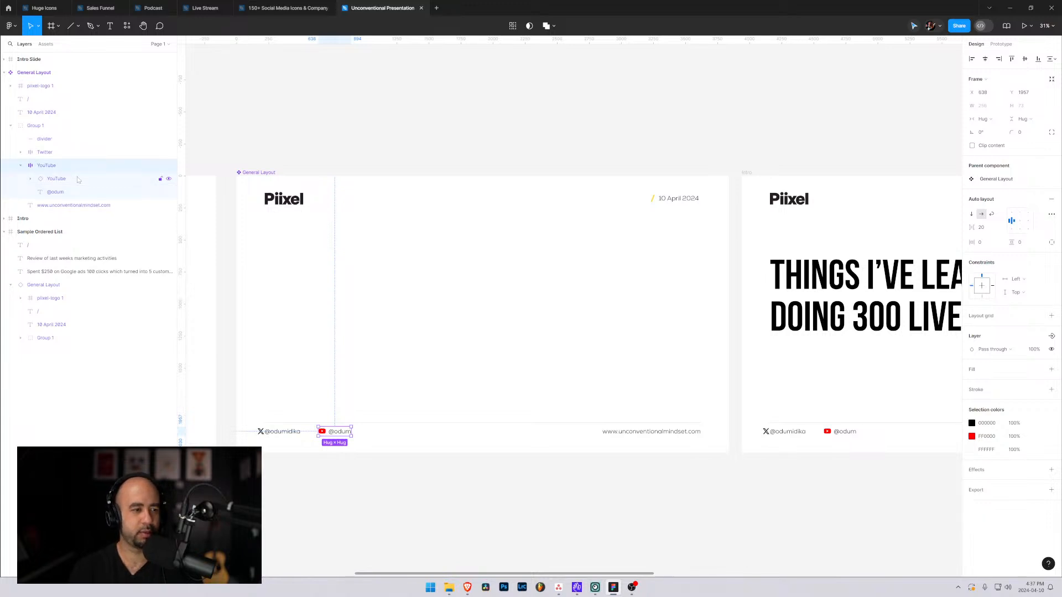
# Set the auto layout spacing between icon and handle in the Twitter frame to 20.
pyautogui.click(35, 156)
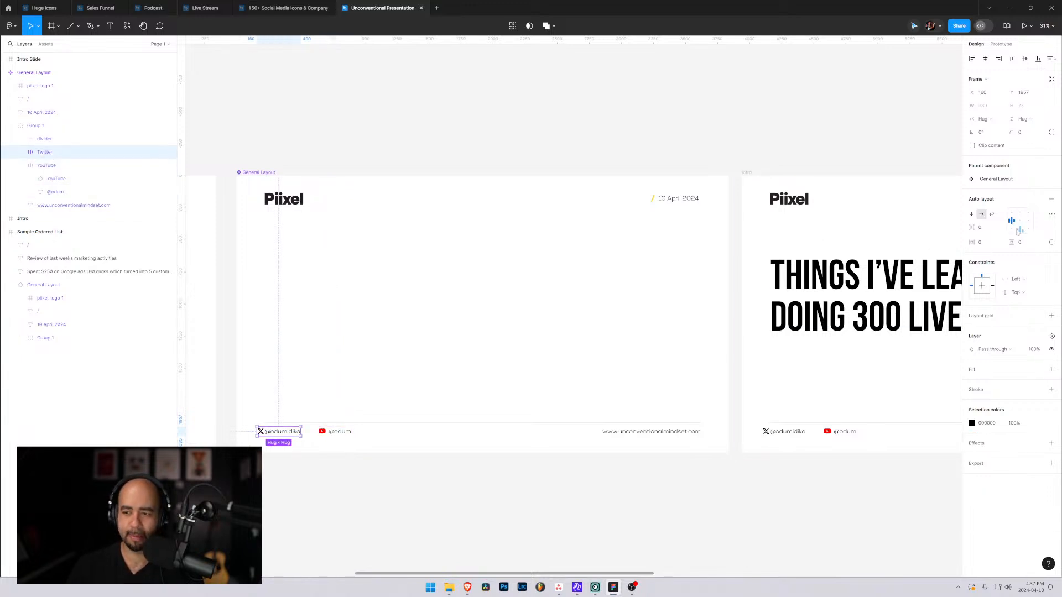
pyautogui.click(983, 230)
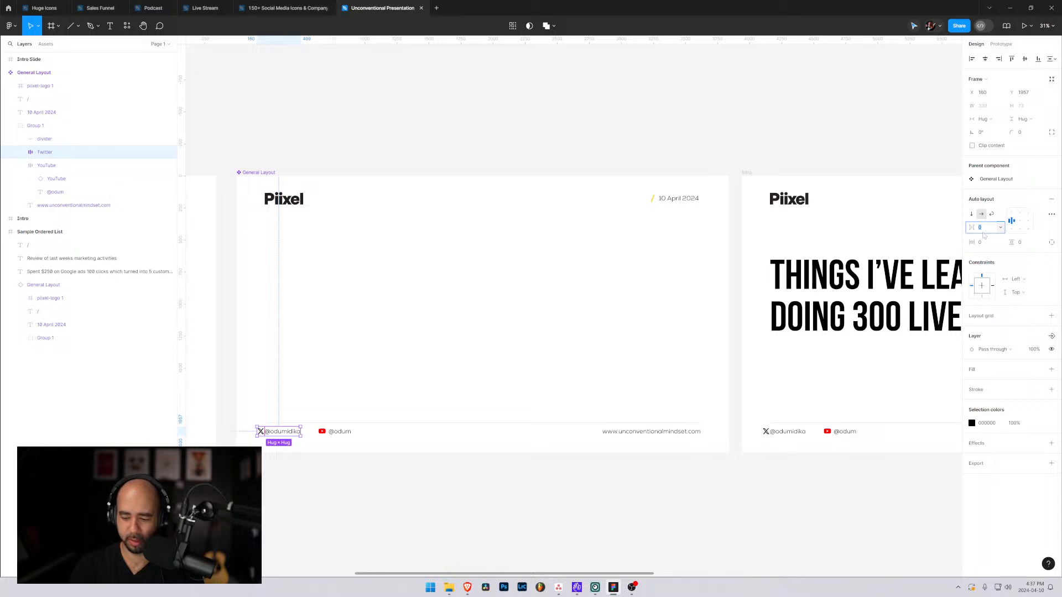
pyautogui.write('20')
pyautogui.press('Return')
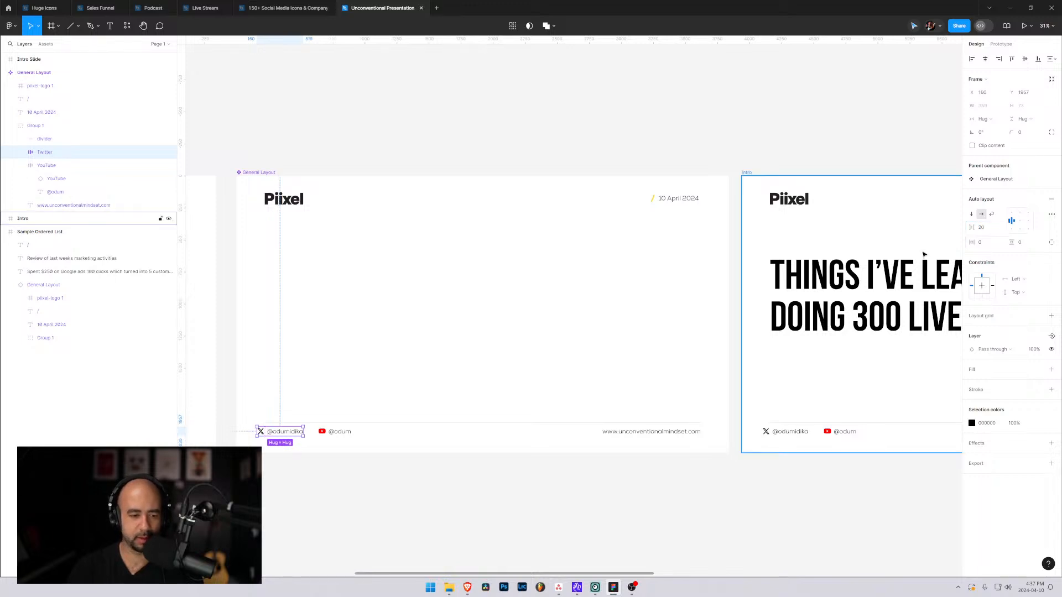
# Collapse the YouTube frame, select it together with the Twitter frame, and set the horizontal spacing between them to 80.
pyautogui.click(20, 165)
pyautogui.keyDown('shift'); pyautogui.click(45, 167); pyautogui.keyUp('shift')
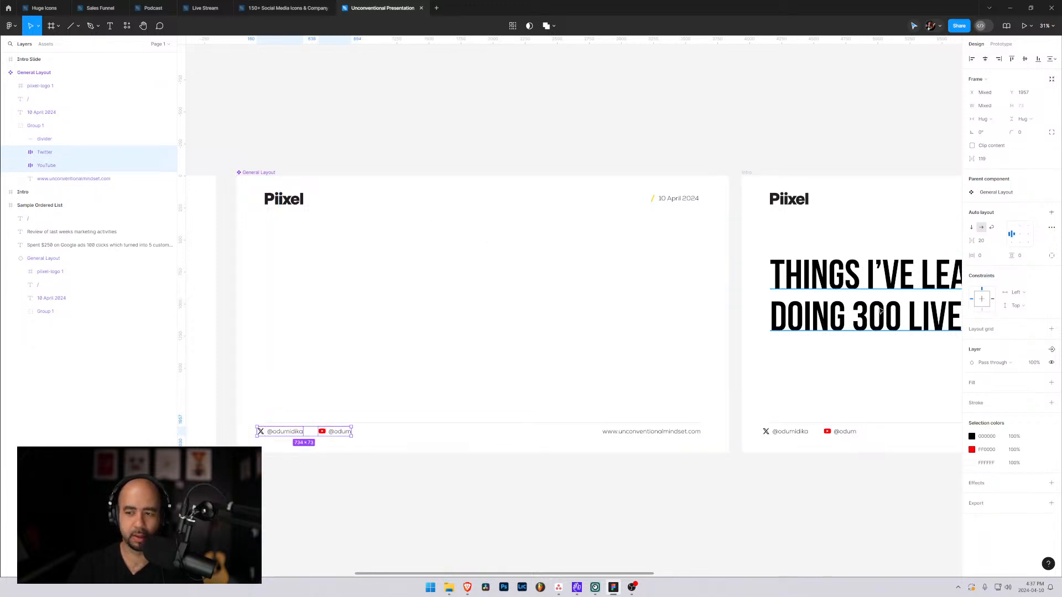
pyautogui.click(984, 160)
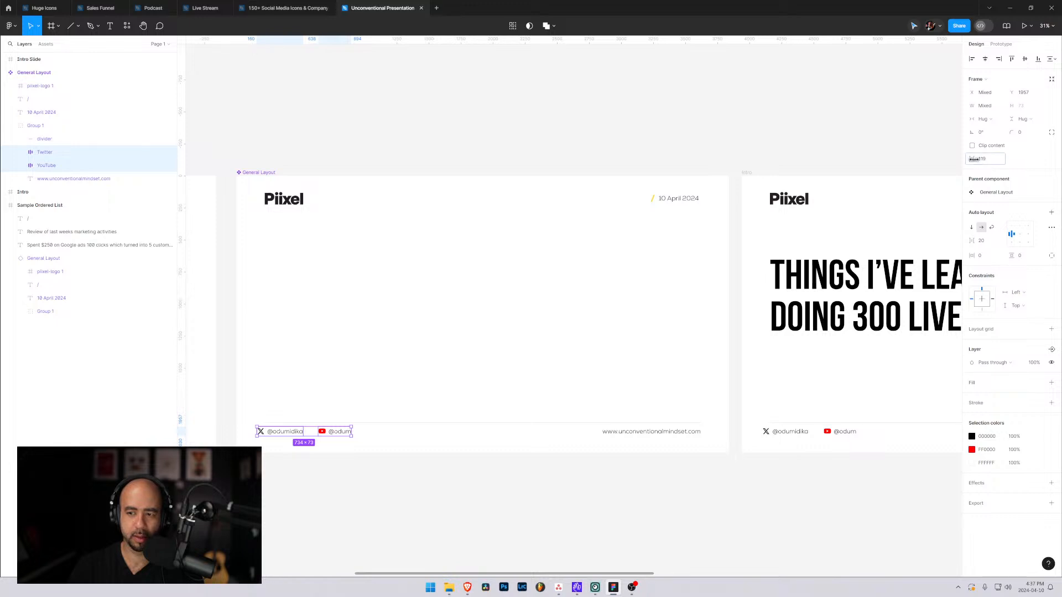
pyautogui.write('9960')
pyautogui.press('Return')
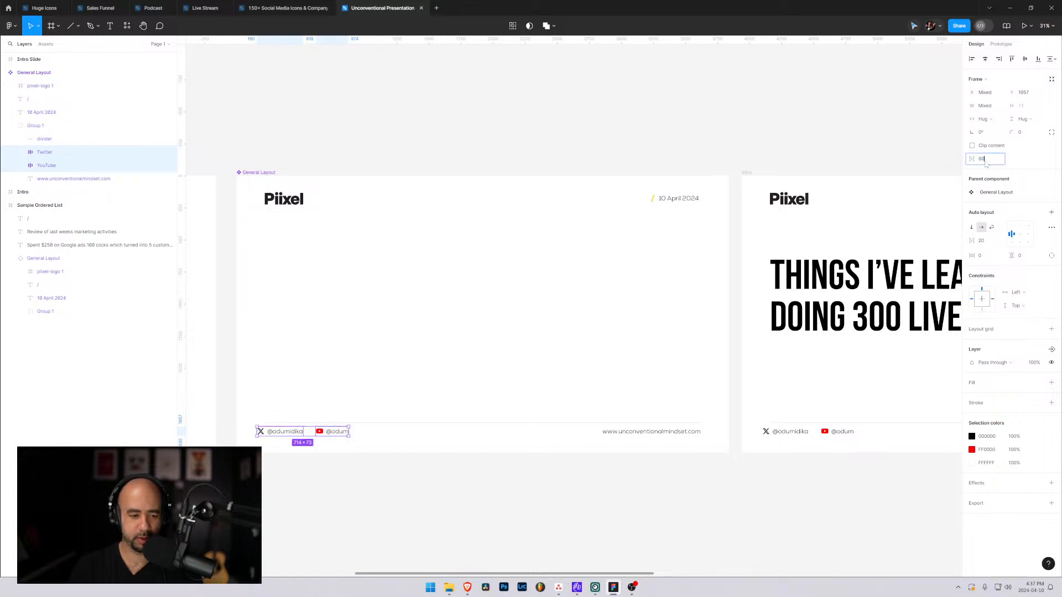
pyautogui.click(984, 161)
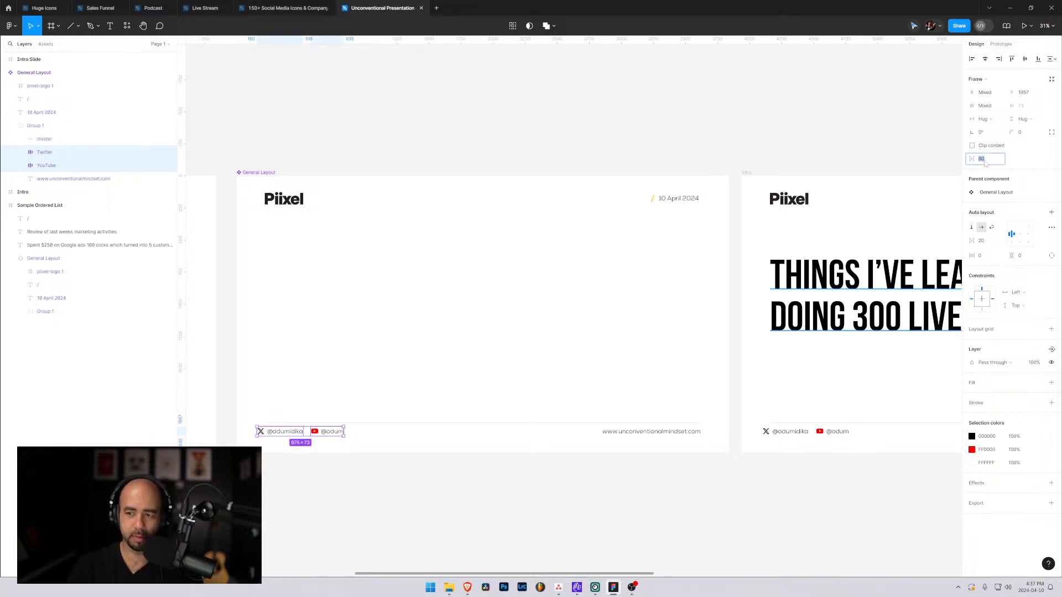
pyautogui.press('Return')
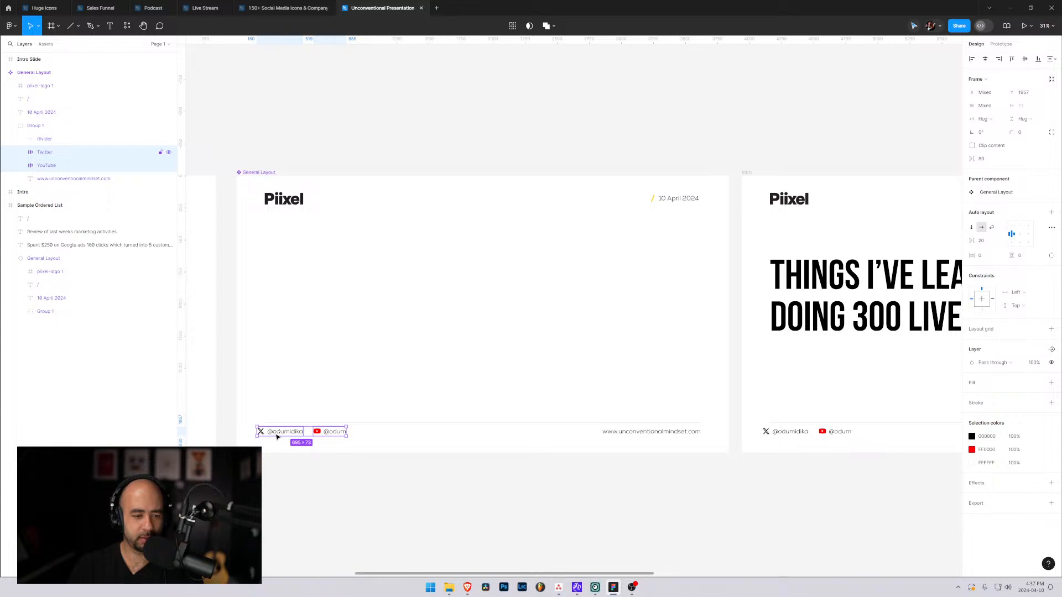
# Shift the Twitter and YouTube frames together so their left edge lines up with the Piixel logo, and deselect them.
pyautogui.moveTo(277, 436); pyautogui.dragTo(285, 436)
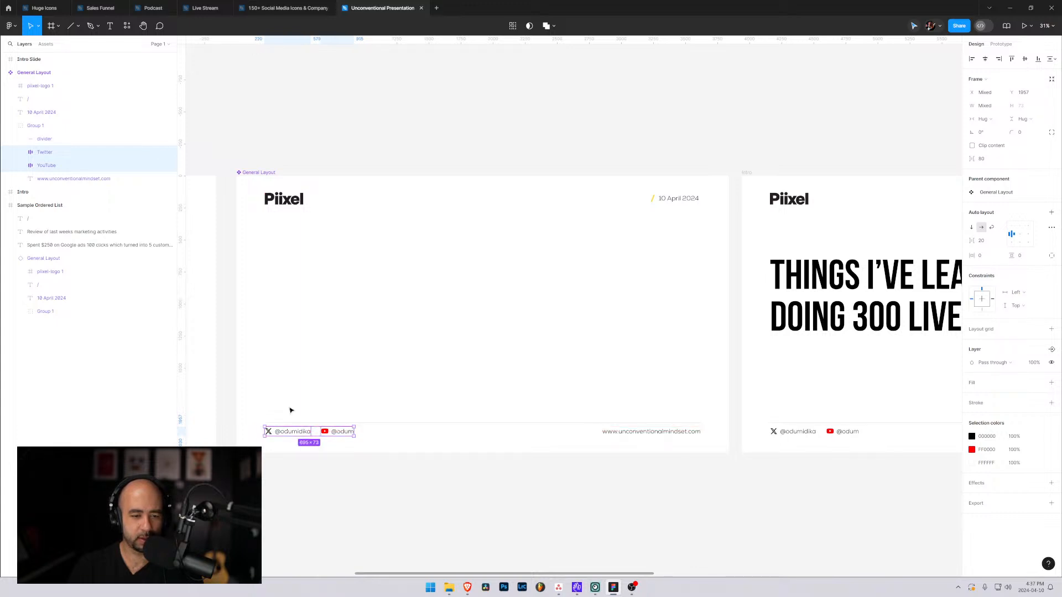
pyautogui.click(304, 331)
pyautogui.click(403, 471)
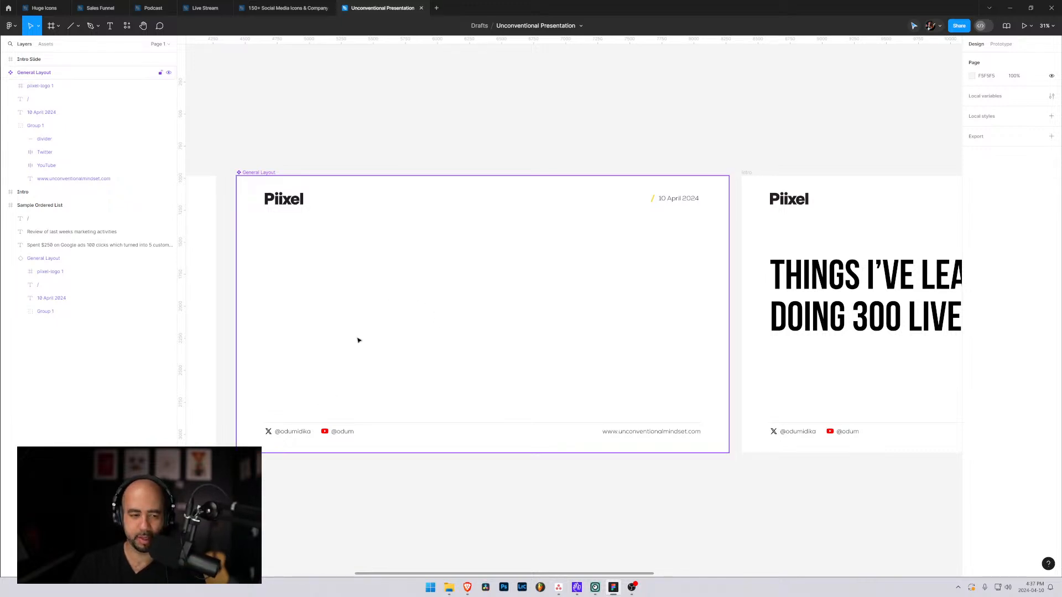
# Check the updated footer on the Intro and Sample Ordered List slides, and collapse the Sample Ordered List and General Layout layers.
pyautogui.moveTo(850, 351); pyautogui.dragTo(442, 313)
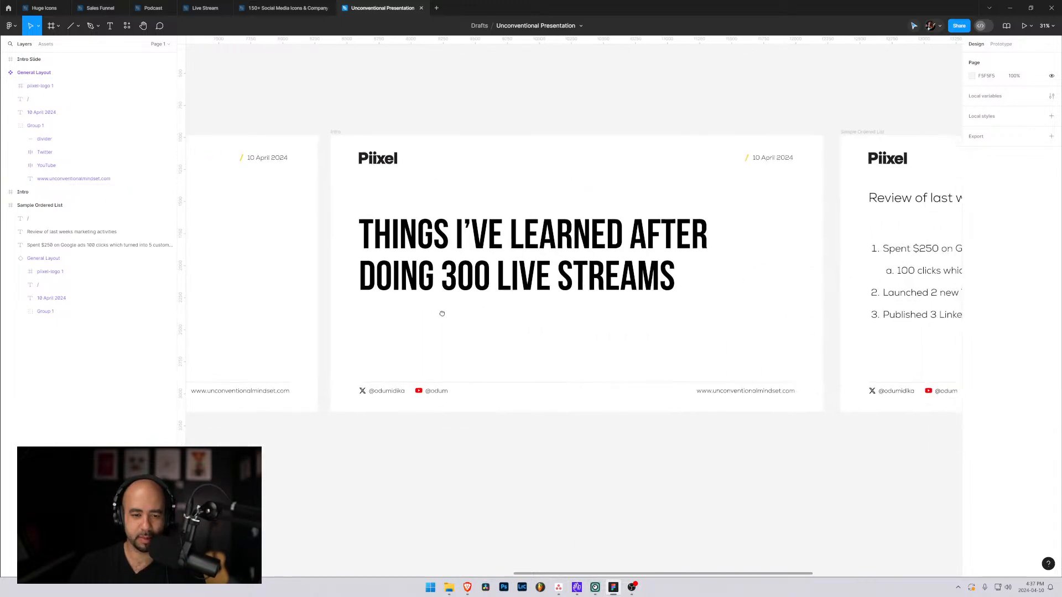
pyautogui.moveTo(718, 291); pyautogui.dragTo(468, 298)
pyautogui.moveTo(738, 310); pyautogui.dragTo(542, 328)
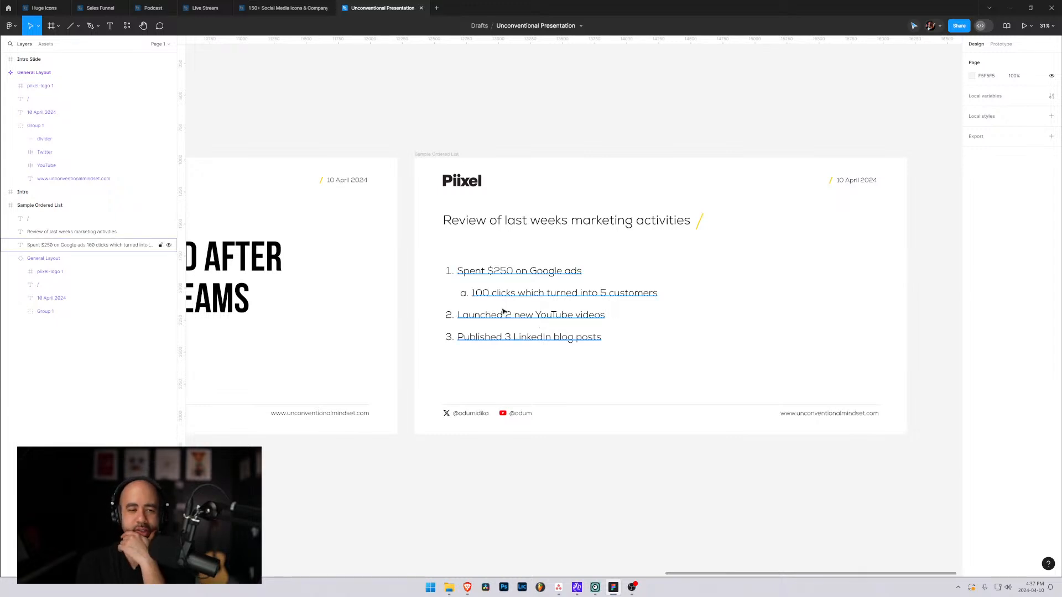
pyautogui.click(40, 205)
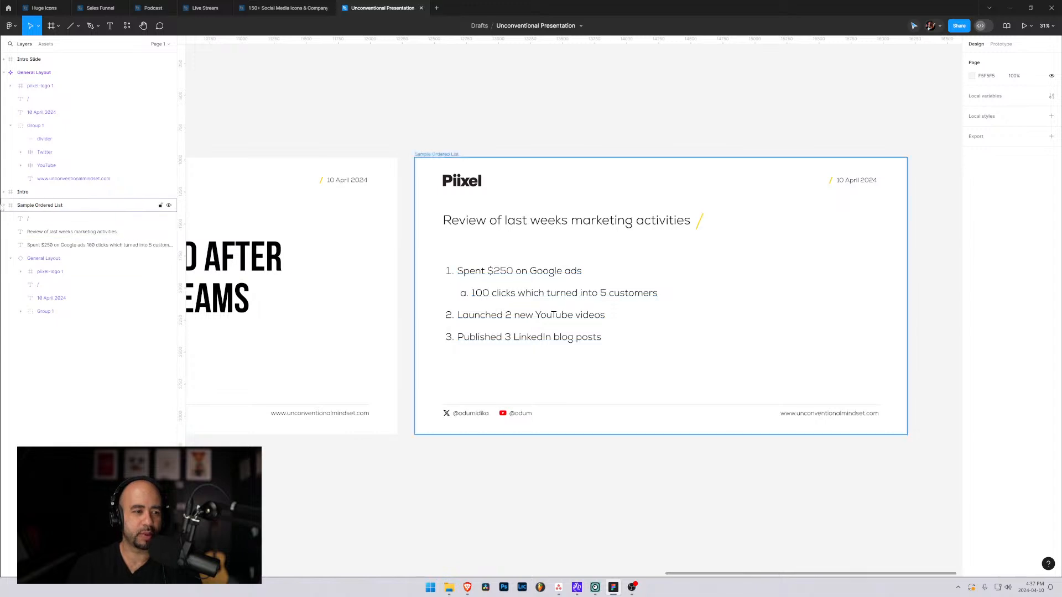
pyautogui.click(6, 205)
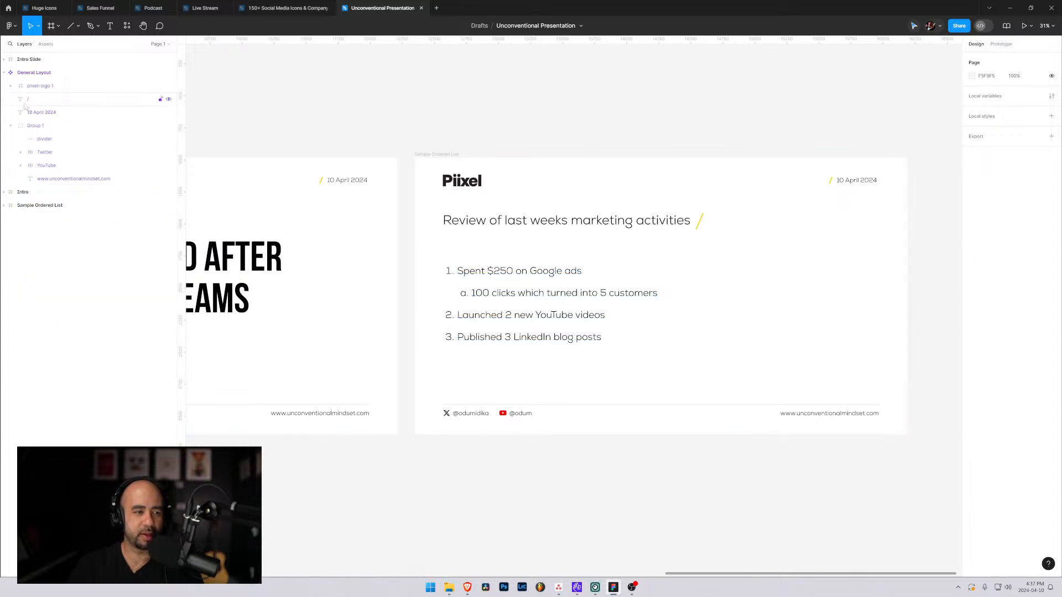
pyautogui.click(11, 86)
pyautogui.click(5, 73)
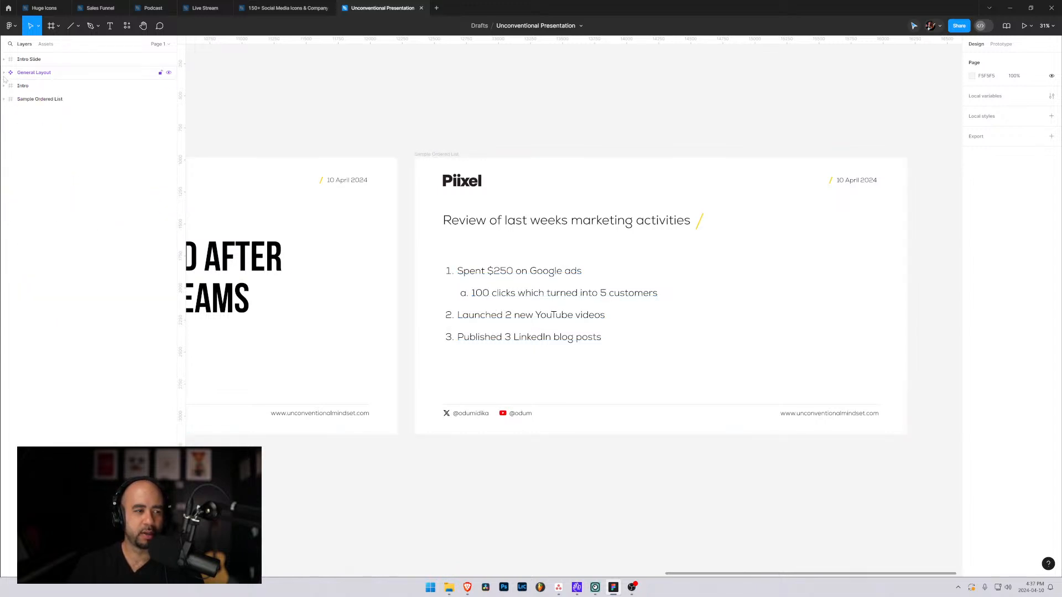
pyautogui.moveTo(367, 376); pyautogui.dragTo(711, 391)
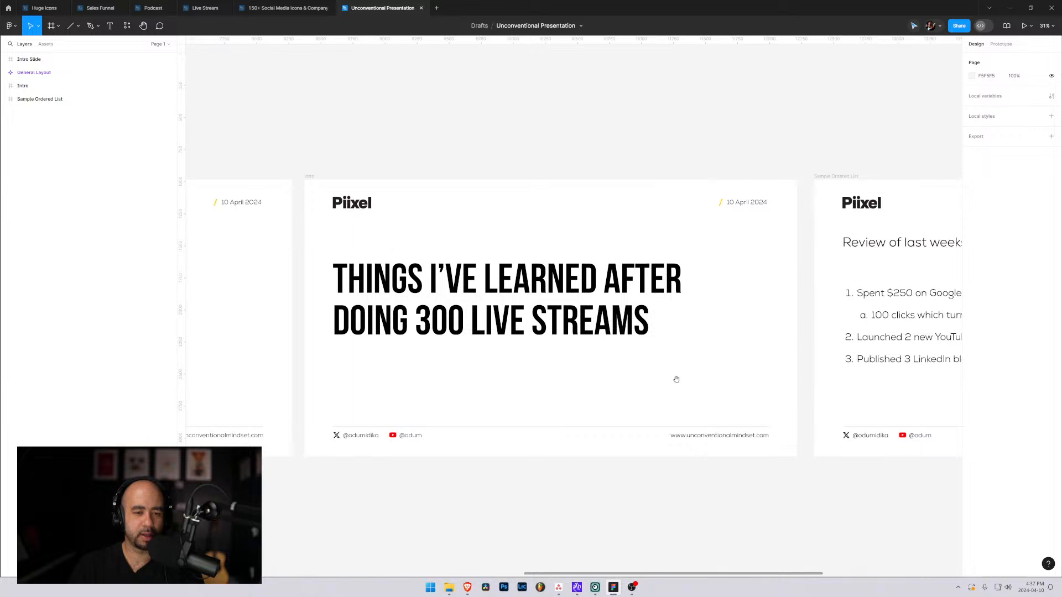
pyautogui.moveTo(801, 335); pyautogui.dragTo(417, 325)
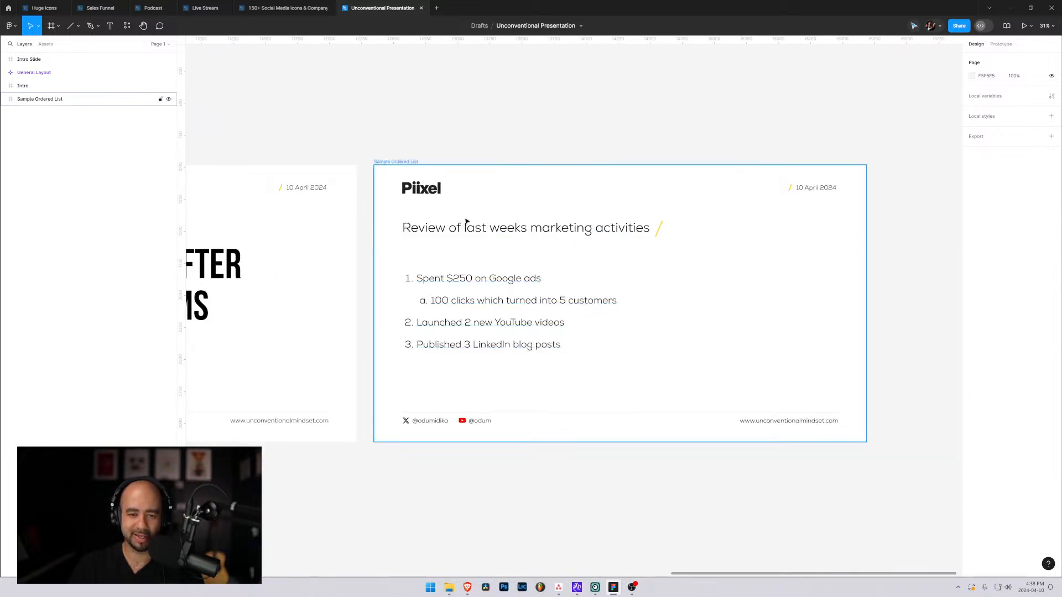
pyautogui.click(513, 225)
pyautogui.click(559, 270)
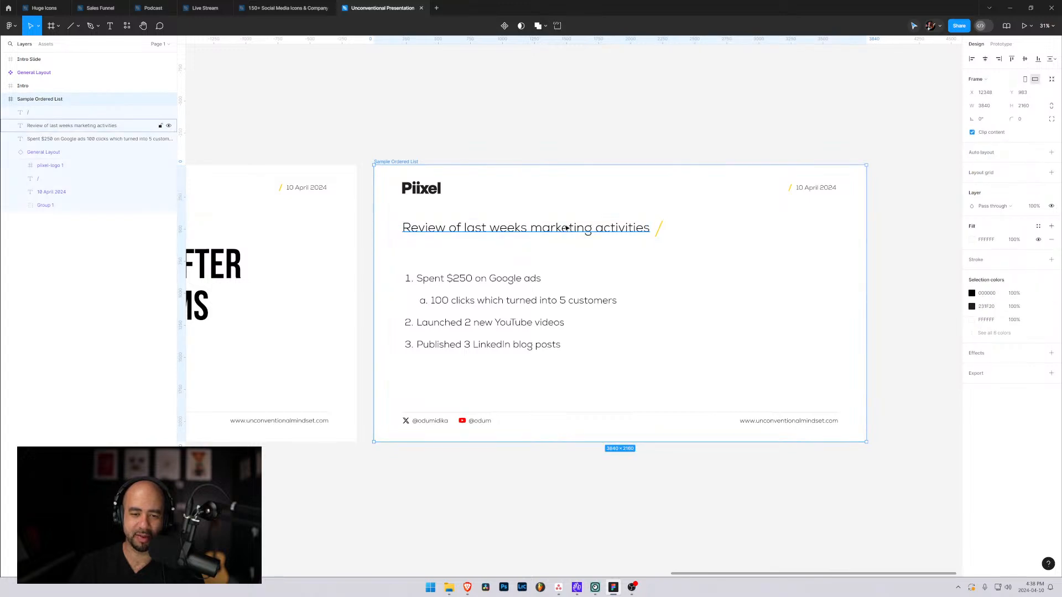
pyautogui.click(565, 228)
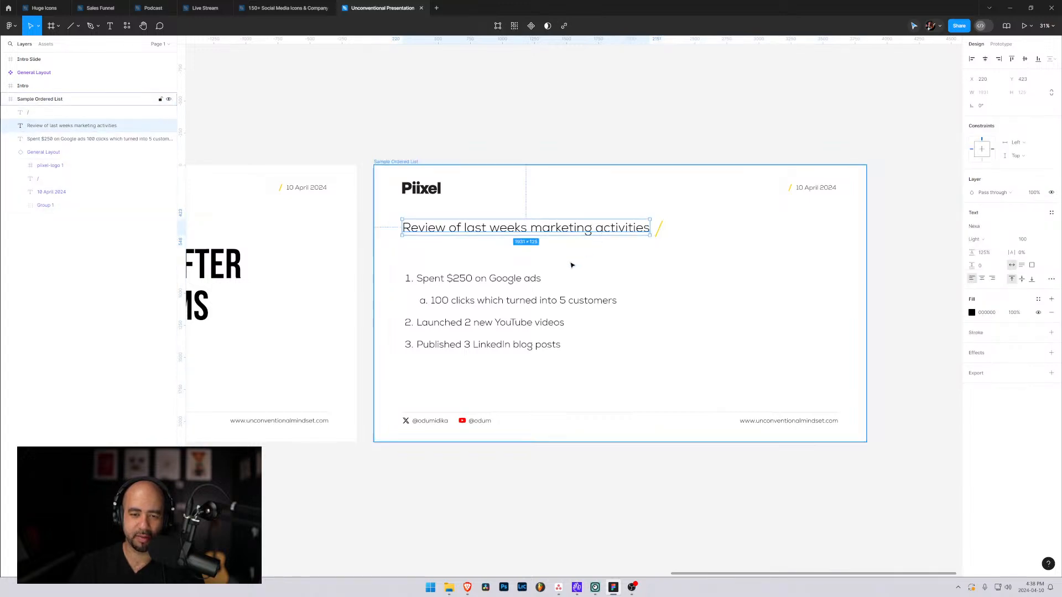
pyautogui.click(586, 230)
pyautogui.click(562, 233)
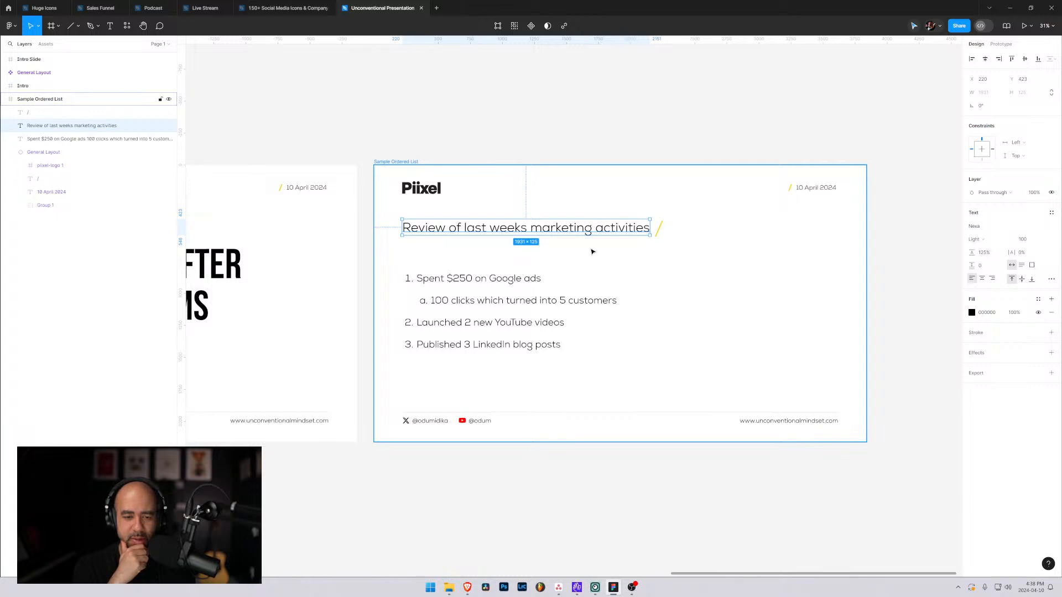
pyautogui.press('Escape')
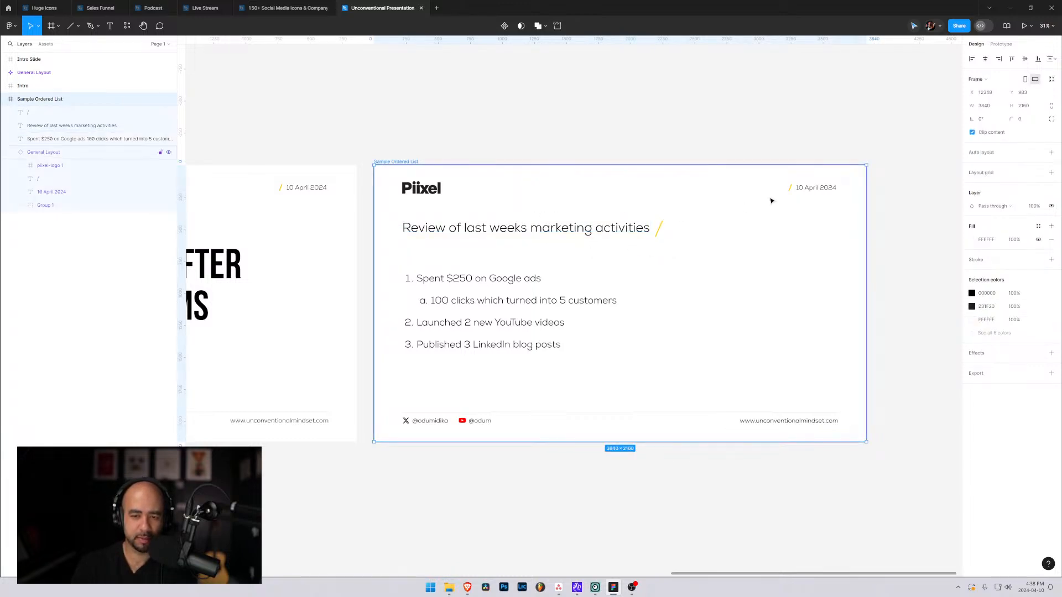
# Move the yellow slash slightly farther away from the end of the Sample Ordered List heading.
pyautogui.click(659, 227)
pyautogui.hotkey('shift', 'Right')
pyautogui.hotkey('shift', 'Right')
pyautogui.hotkey('shift', 'Right')
pyautogui.moveTo(738, 245); pyautogui.dragTo(664, 227)
pyautogui.click(772, 240)
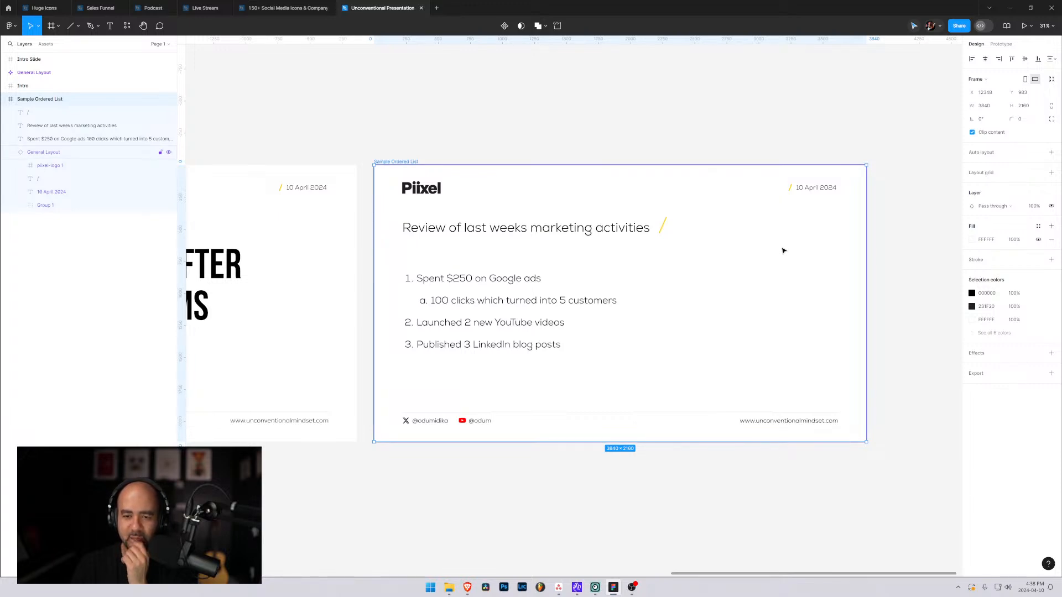
# Move the yellow slash in front of the Sample Ordered List heading, and shift the heading right to X 326 to make room.
pyautogui.click(664, 227)
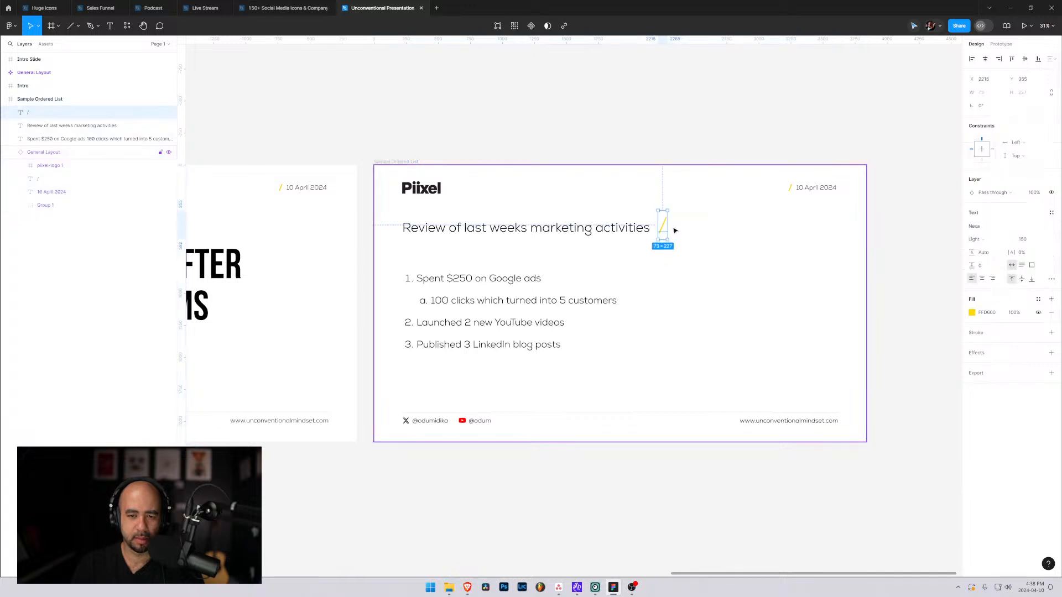
pyautogui.moveTo(665, 229); pyautogui.dragTo(466, 233)
pyautogui.click(453, 231)
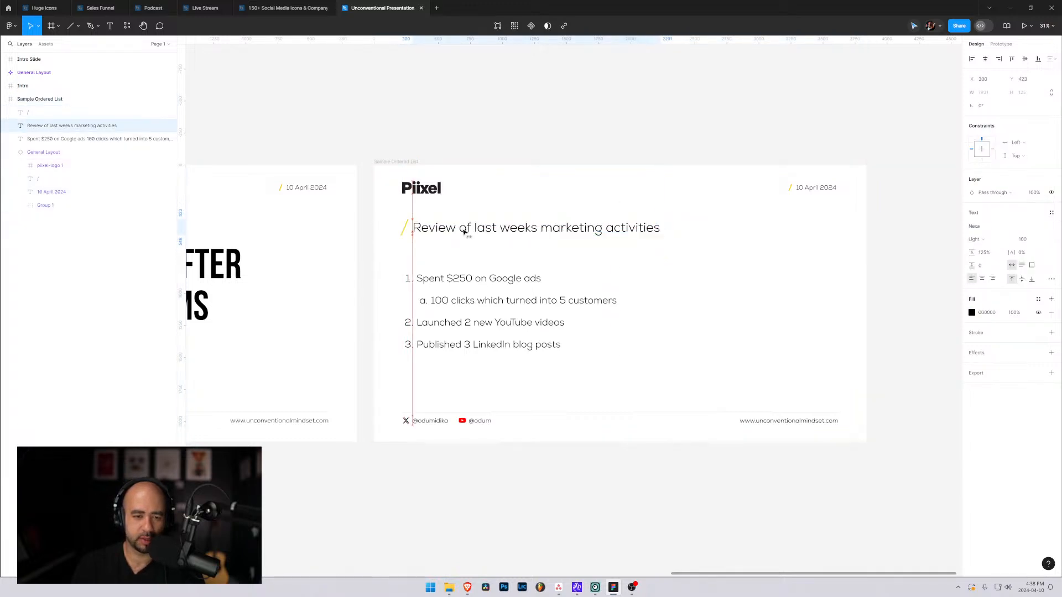
pyautogui.press('Escape')
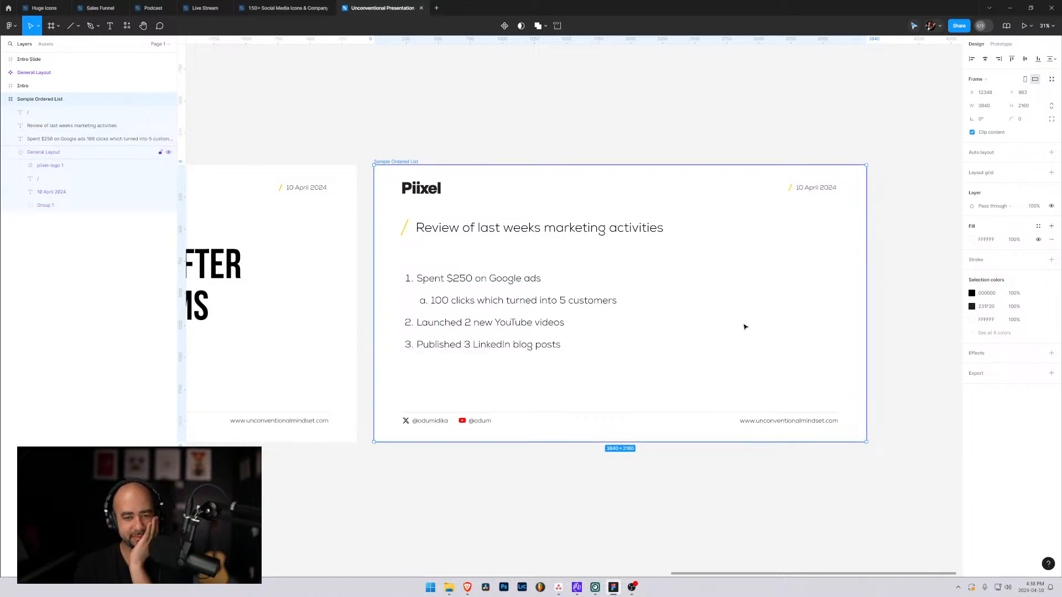
pyautogui.click(500, 136)
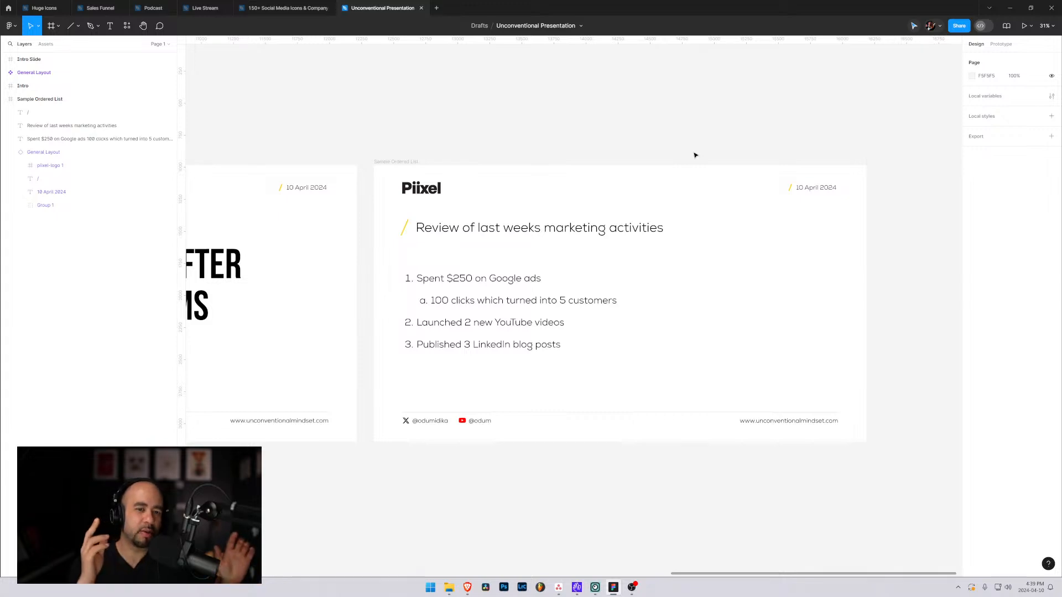
# Review the Intro, General Layout and Sample Ordered List slides for a consistent layout.
pyautogui.click(332, 259)
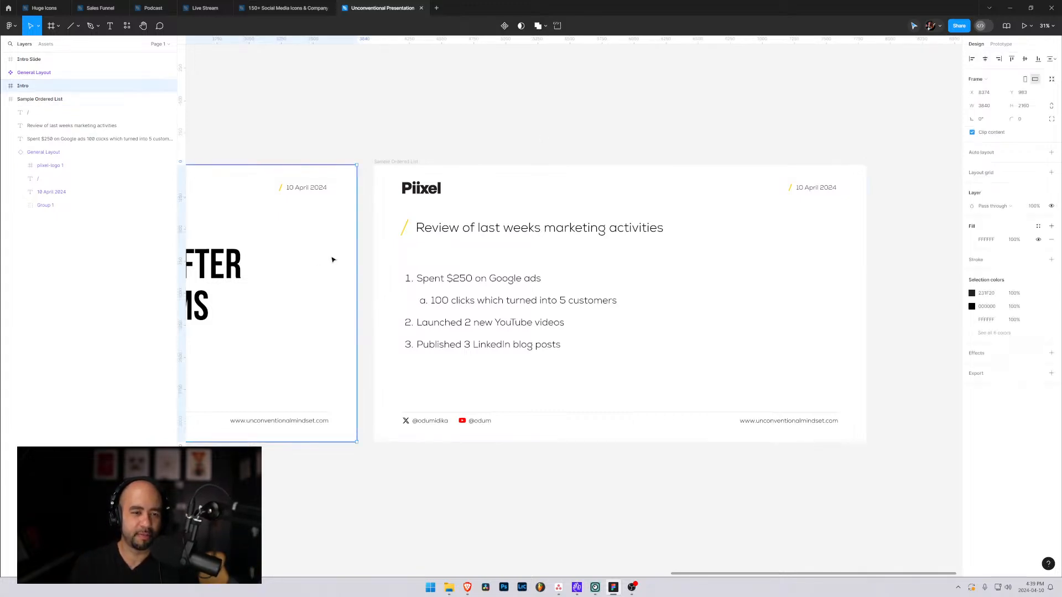
pyautogui.moveTo(284, 275); pyautogui.dragTo(680, 291)
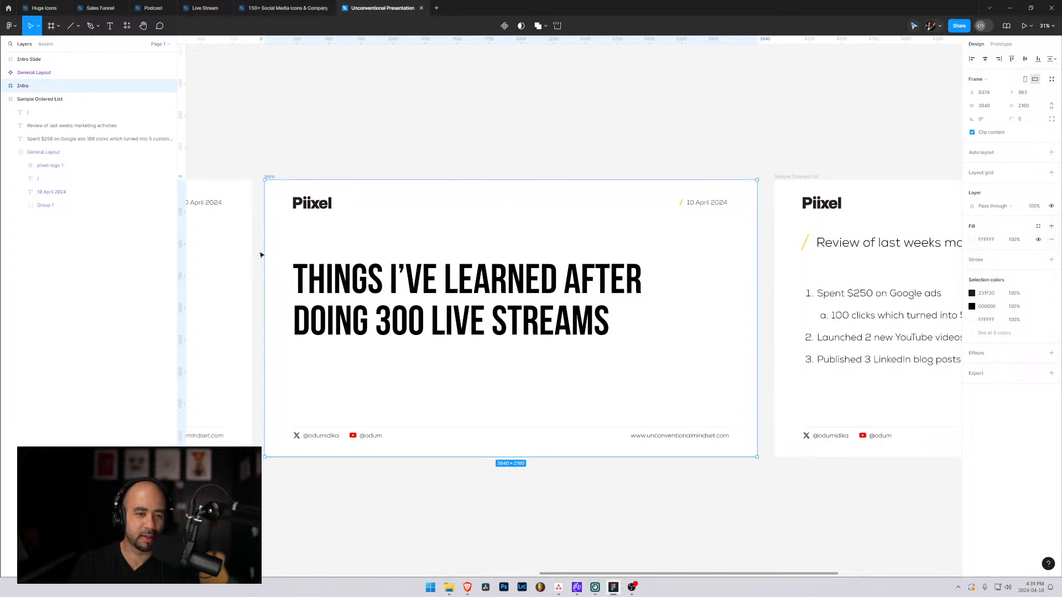
pyautogui.moveTo(260, 278); pyautogui.dragTo(582, 261)
pyautogui.moveTo(387, 261); pyautogui.dragTo(652, 261)
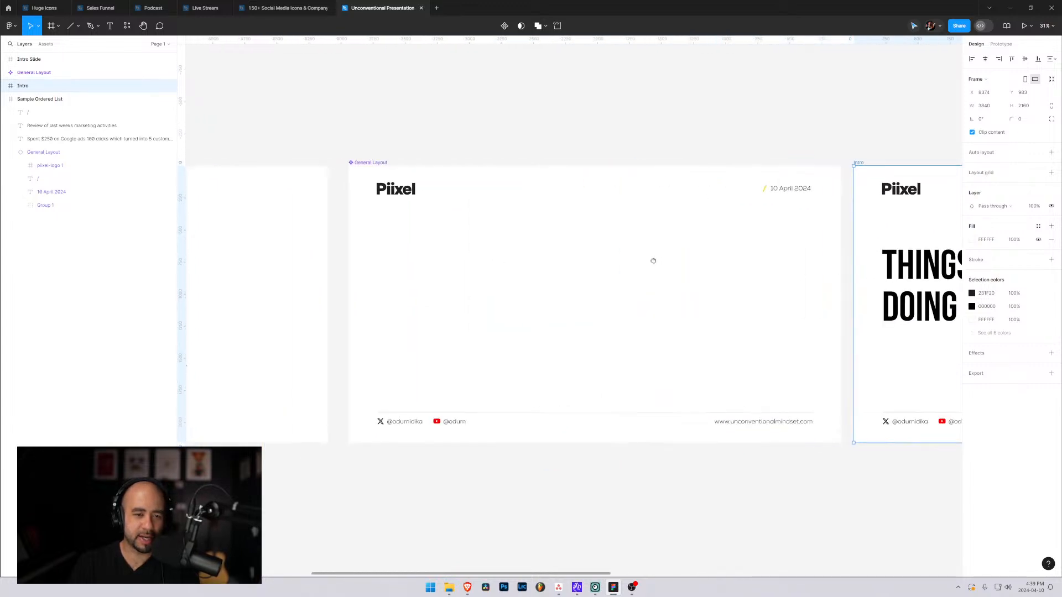
pyautogui.click(673, 161)
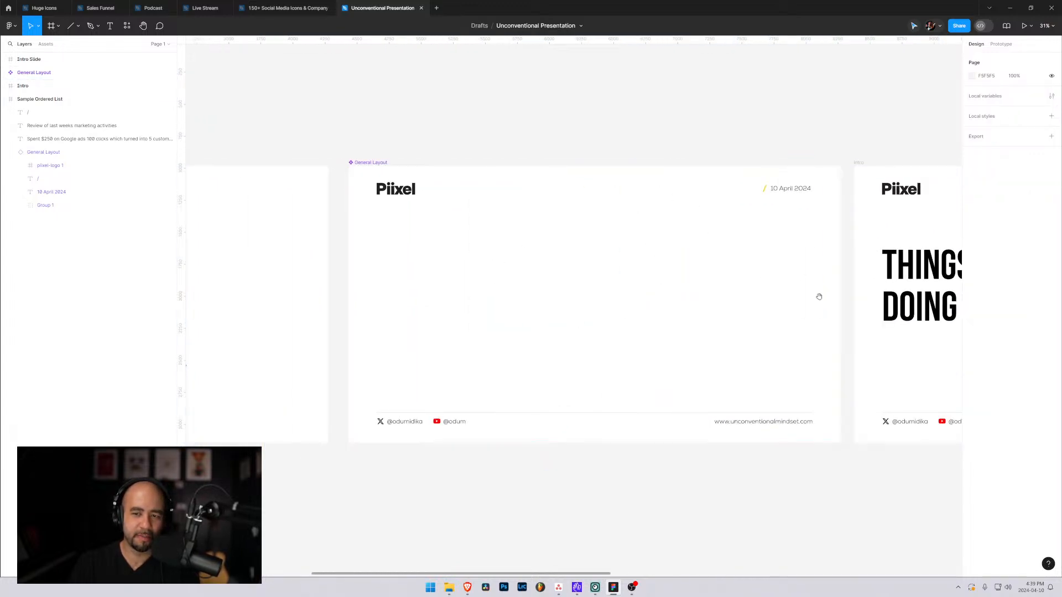
pyautogui.moveTo(817, 296); pyautogui.dragTo(517, 286)
pyautogui.moveTo(720, 265); pyautogui.dragTo(158, 254)
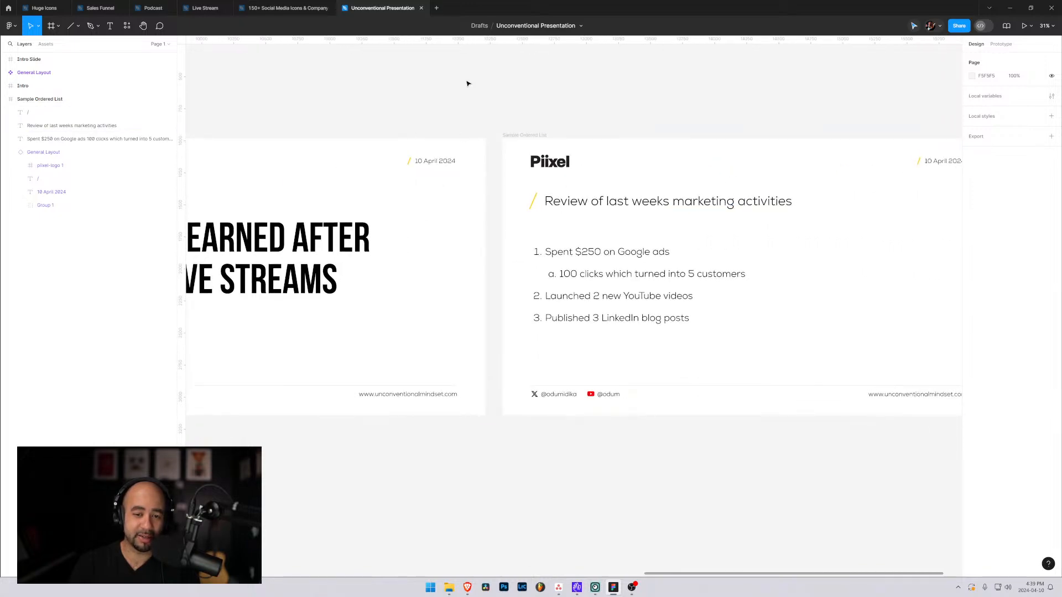
pyautogui.moveTo(638, 161); pyautogui.dragTo(571, 177)
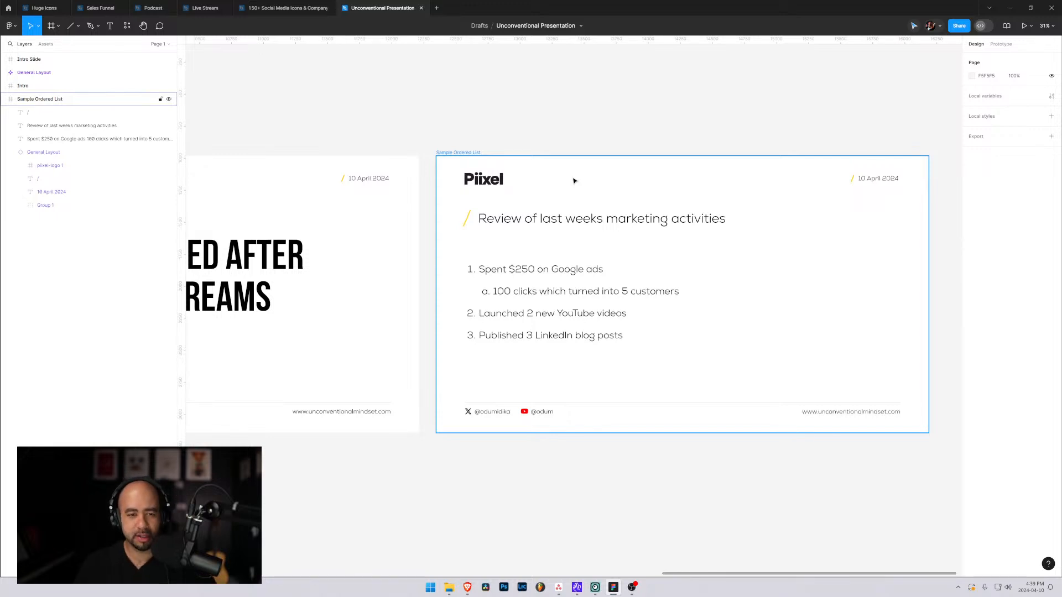
# Collapse the General Layout and Sample Ordered List layers.
pyautogui.click(6, 153)
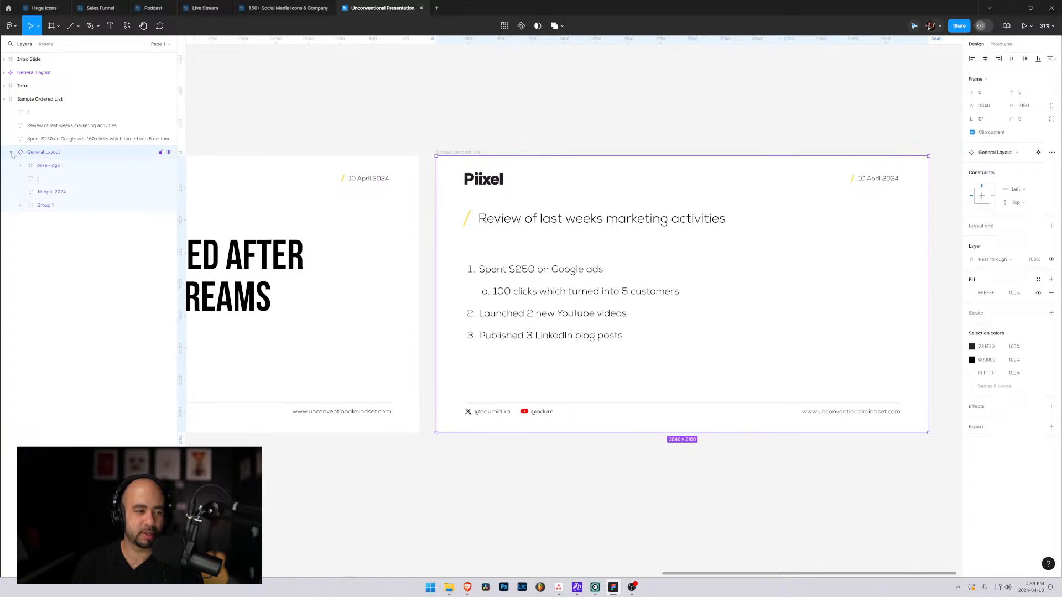
pyautogui.click(11, 152)
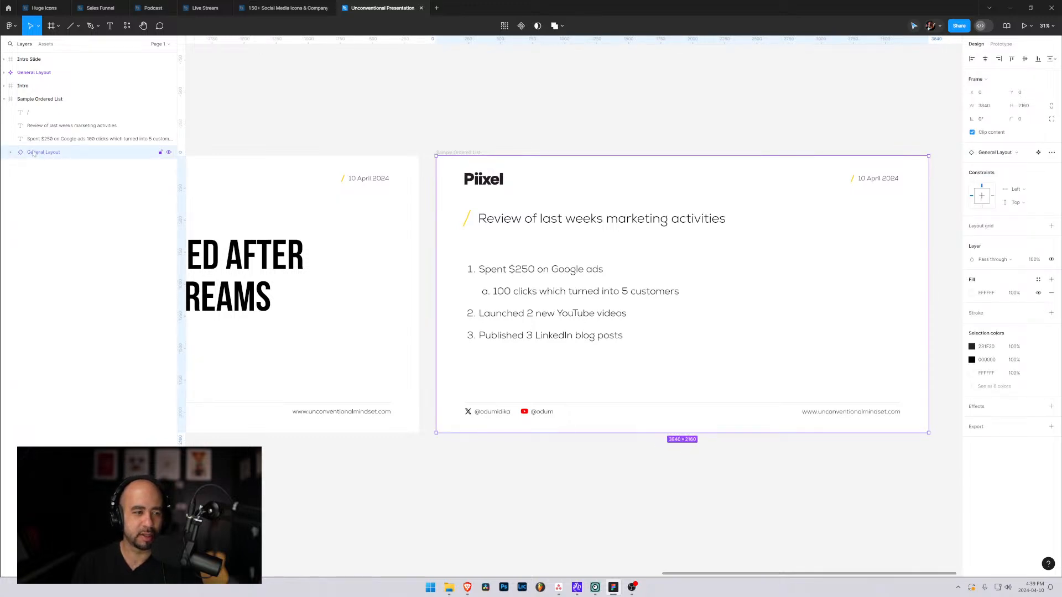
pyautogui.click(4, 99)
# Duplicate the Sample Ordered List slide and place the copy to the right of the original with a small gap.
pyautogui.click(14, 101)
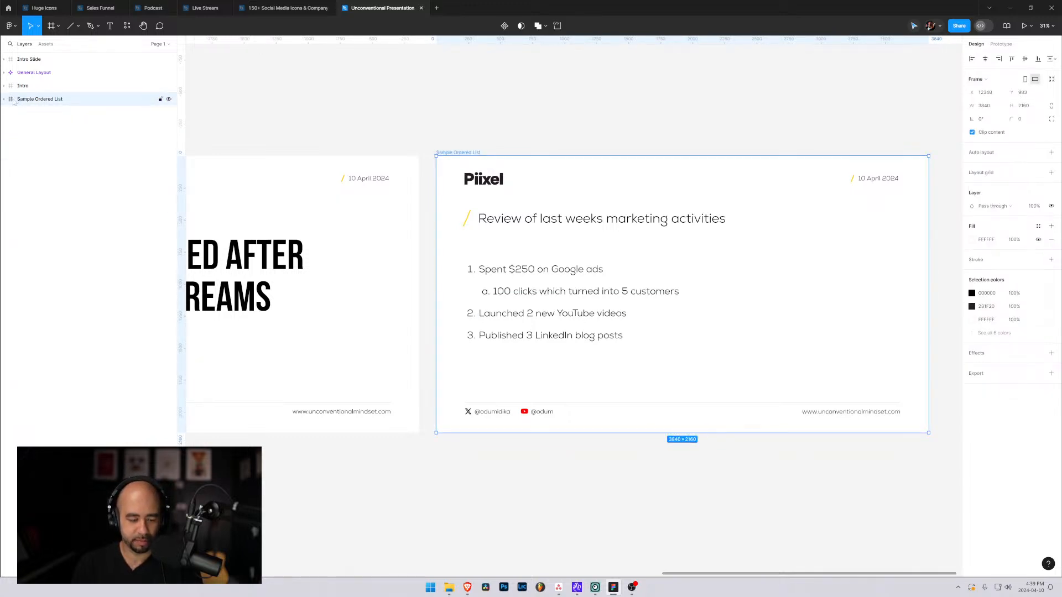
pyautogui.moveTo(15, 102); pyautogui.dragTo(13, 124)
pyautogui.moveTo(492, 243); pyautogui.dragTo(518, 283)
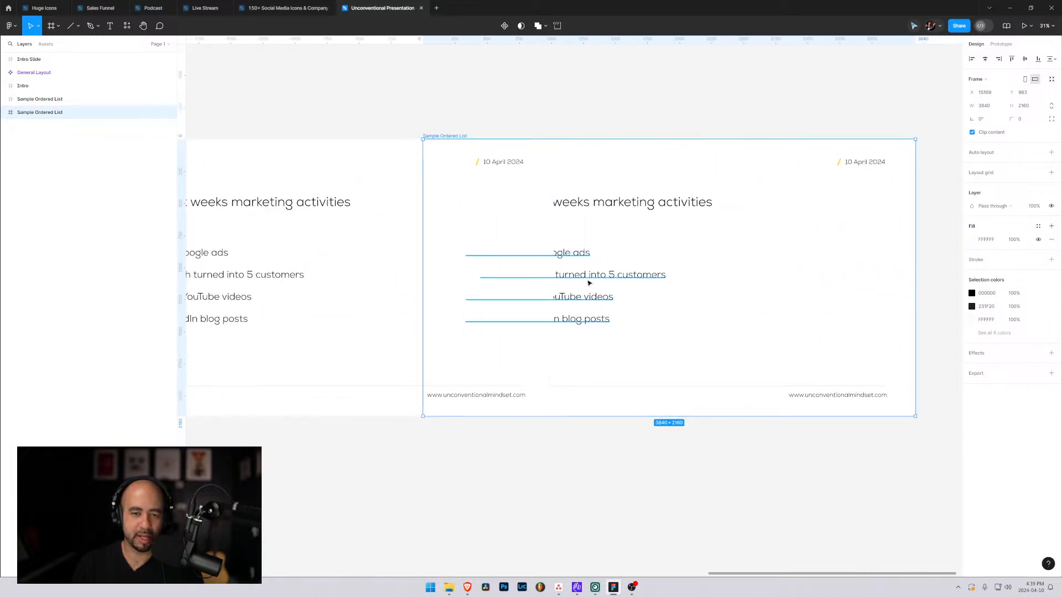
pyautogui.moveTo(588, 285); pyautogui.dragTo(744, 293)
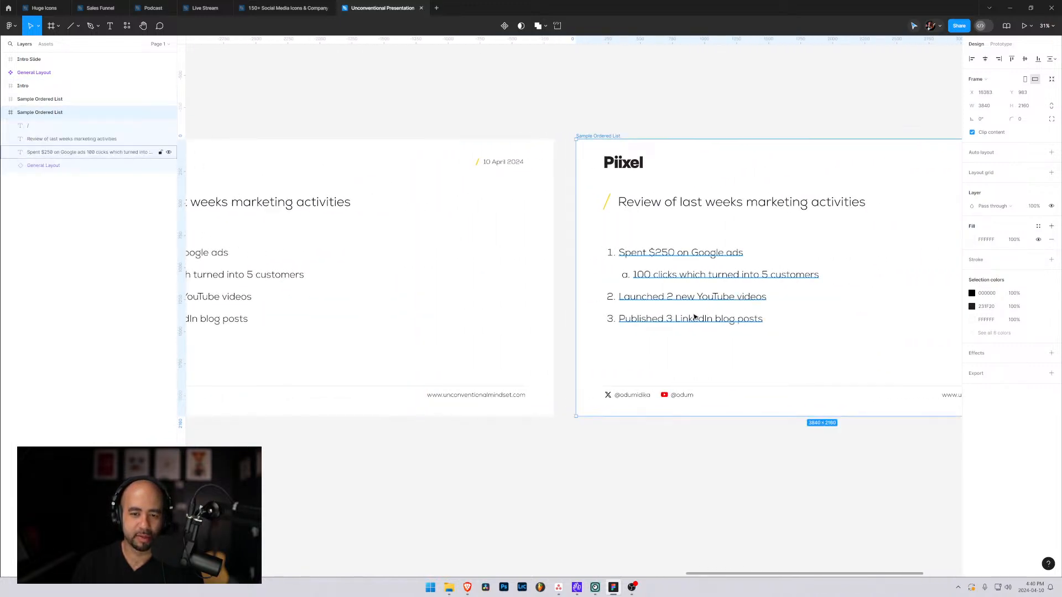
# Change the heading of the duplicated slide to "Overview of business finances Q3".
pyautogui.click(676, 308)
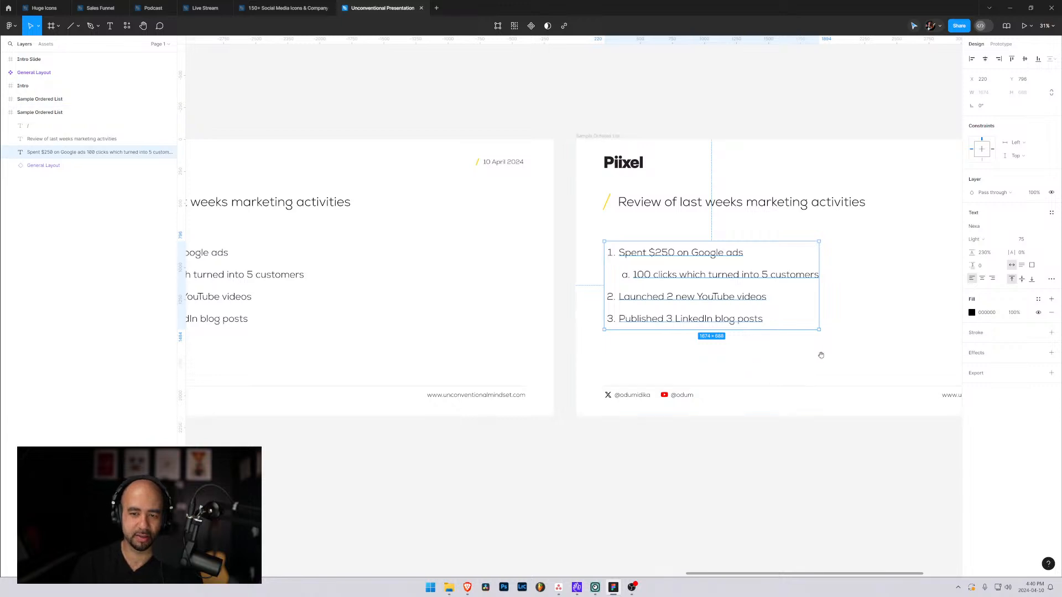
pyautogui.moveTo(813, 362); pyautogui.dragTo(653, 365)
pyautogui.click(512, 226)
pyautogui.doubleClick(512, 226)
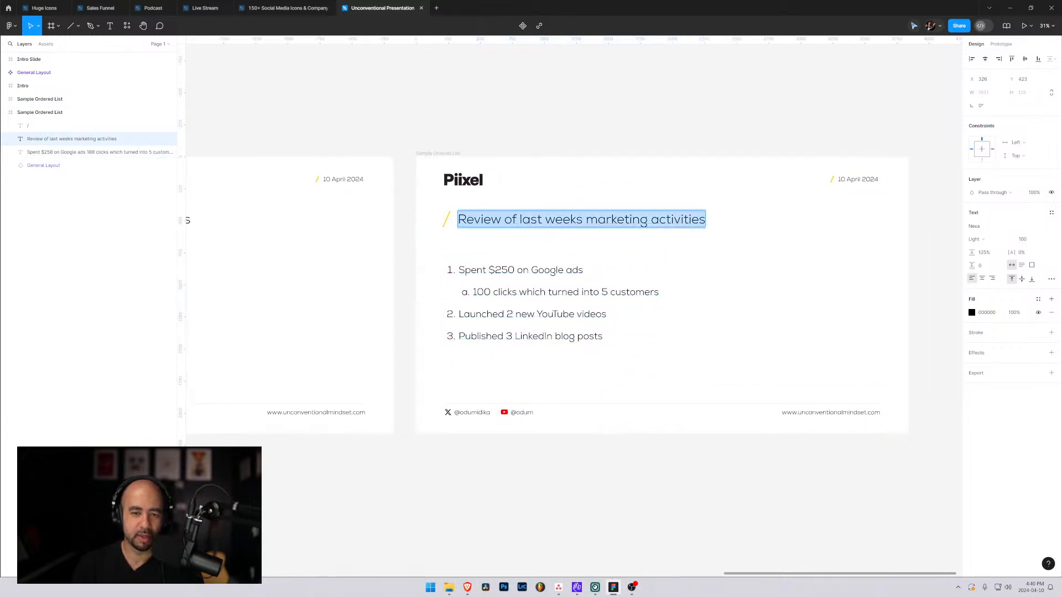
pyautogui.moveTo(457, 219); pyautogui.dragTo(718, 236)
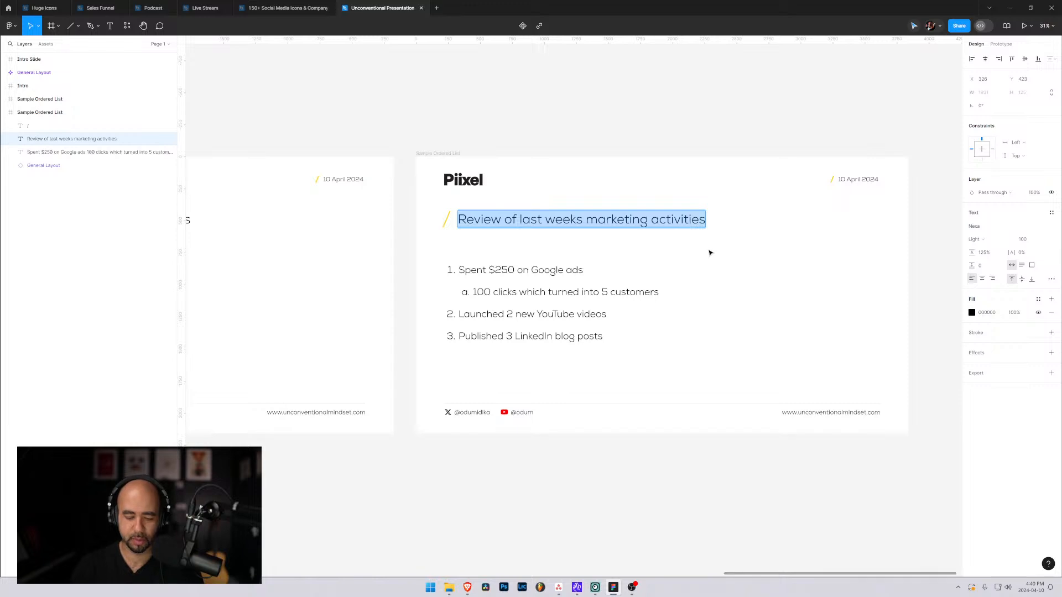
pyautogui.write('Overivew of')
pyautogui.press('BackSpace')
pyautogui.press('BackSpace')
pyautogui.press('BackSpace')
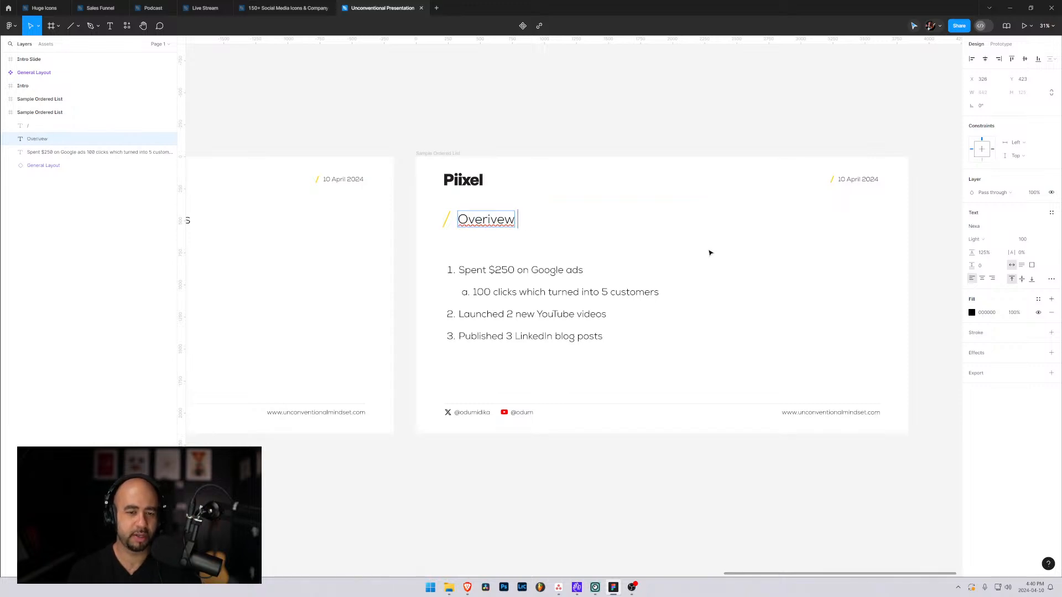
pyautogui.press('BackSpace')
pyautogui.press('BackSpace')
pyautogui.press('BackSpace')
pyautogui.press('BackSpace')
pyautogui.write('view of')
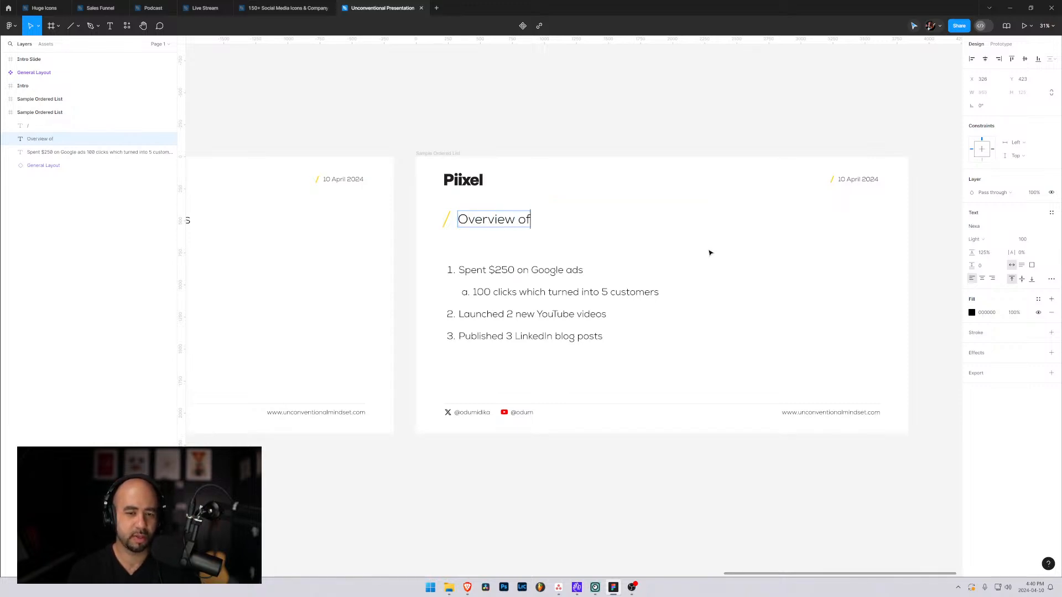
pyautogui.write(' business fina')
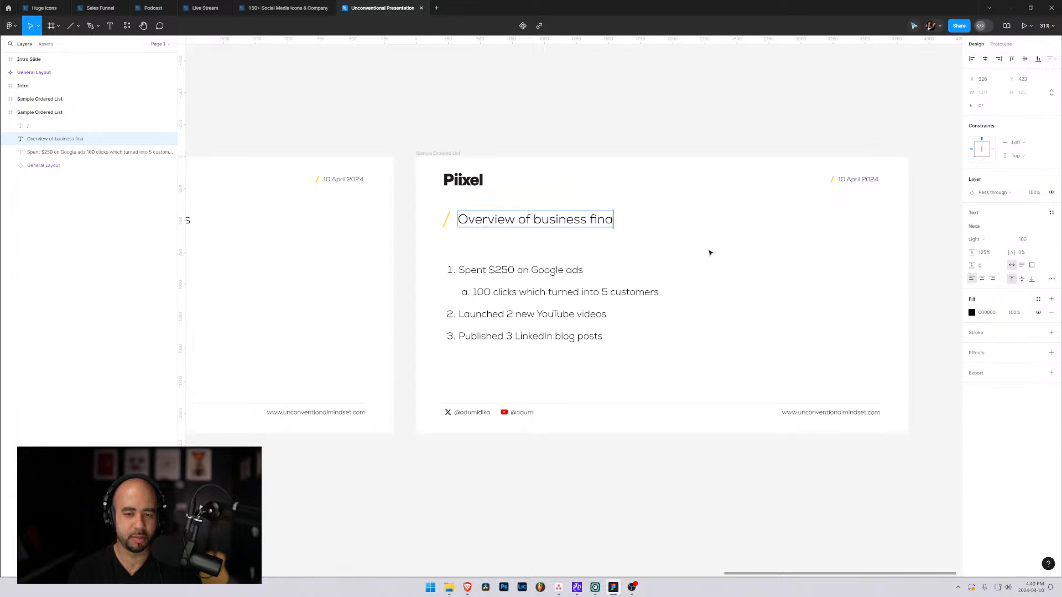
pyautogui.write('nces')
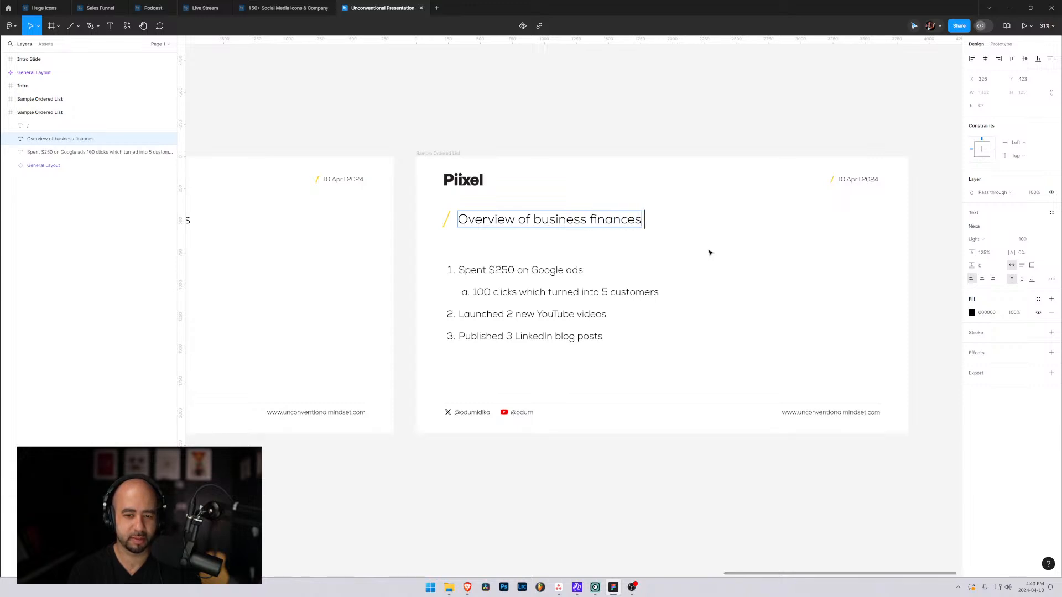
pyautogui.write(' Q34')
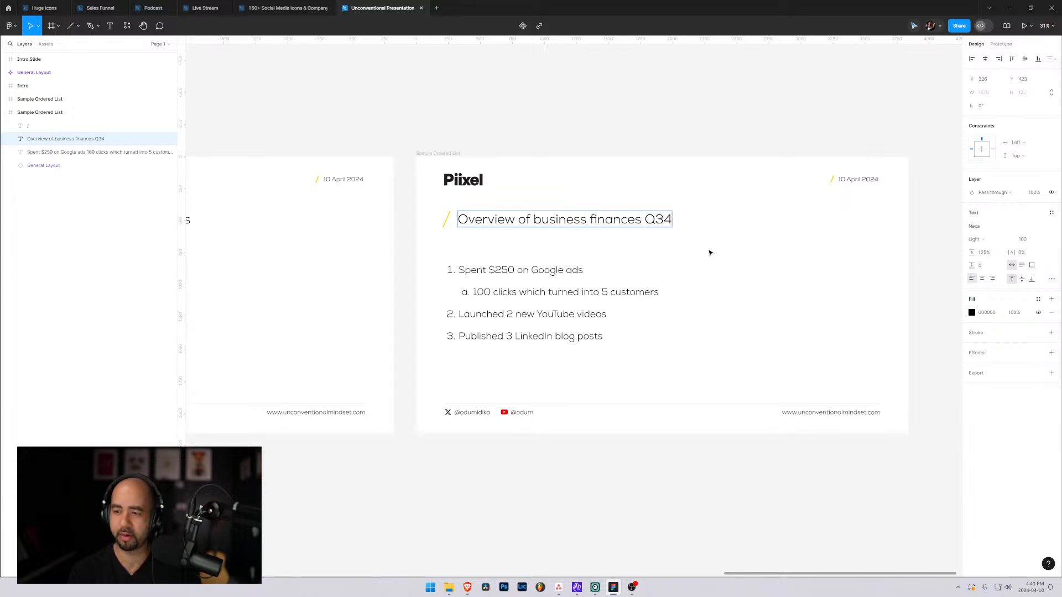
pyautogui.press('BackSpace')
# Replace the ordered list on the duplicated slide with a paragraph beginning "In Q3 we managed to earn a total of".
pyautogui.doubleClick(608, 271)
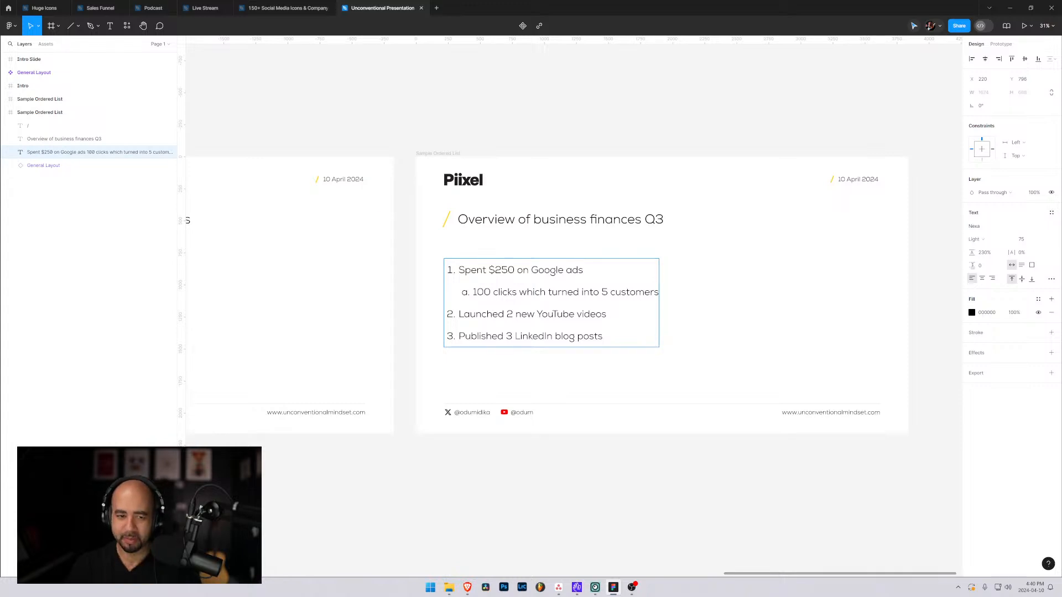
pyautogui.hotkey('ctrl', 'a')
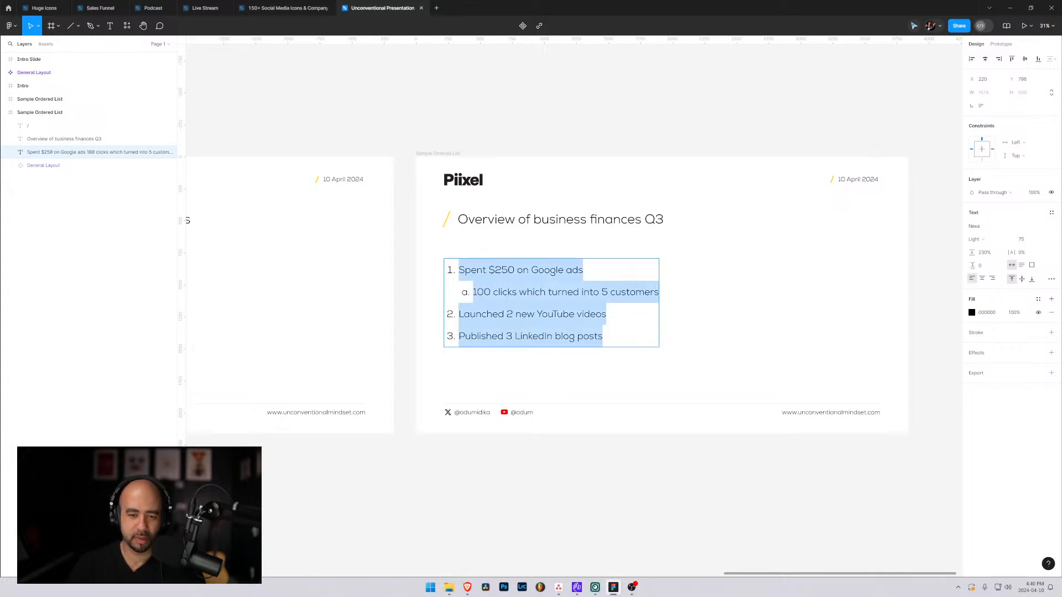
pyautogui.press('BackSpace')
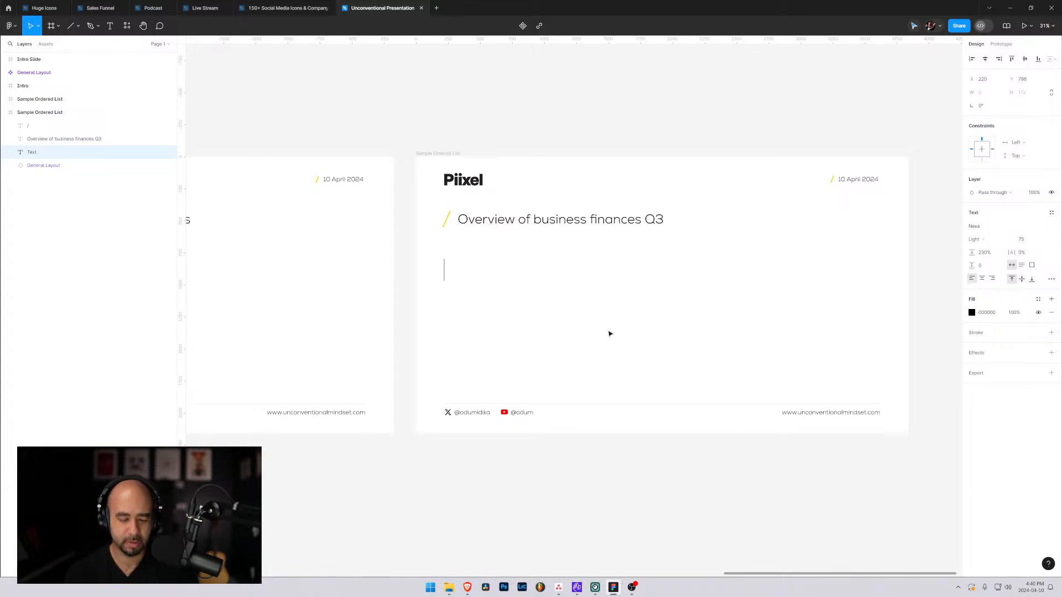
pyautogui.write('In the')
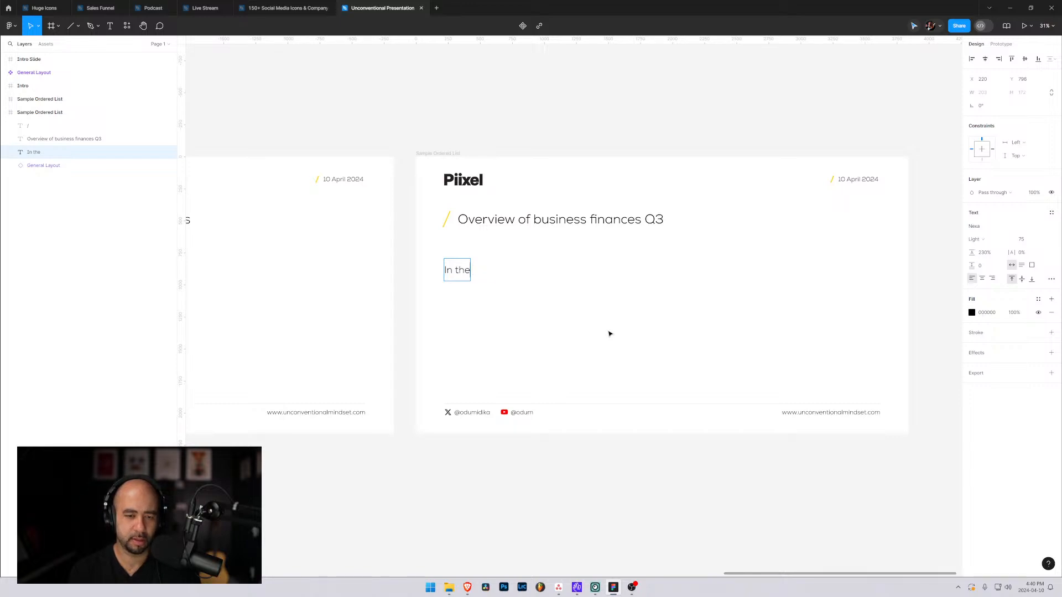
pyautogui.press('BackSpace')
pyautogui.press('BackSpace')
pyautogui.press('BackSpace')
pyautogui.write('Q3 we managed to ')
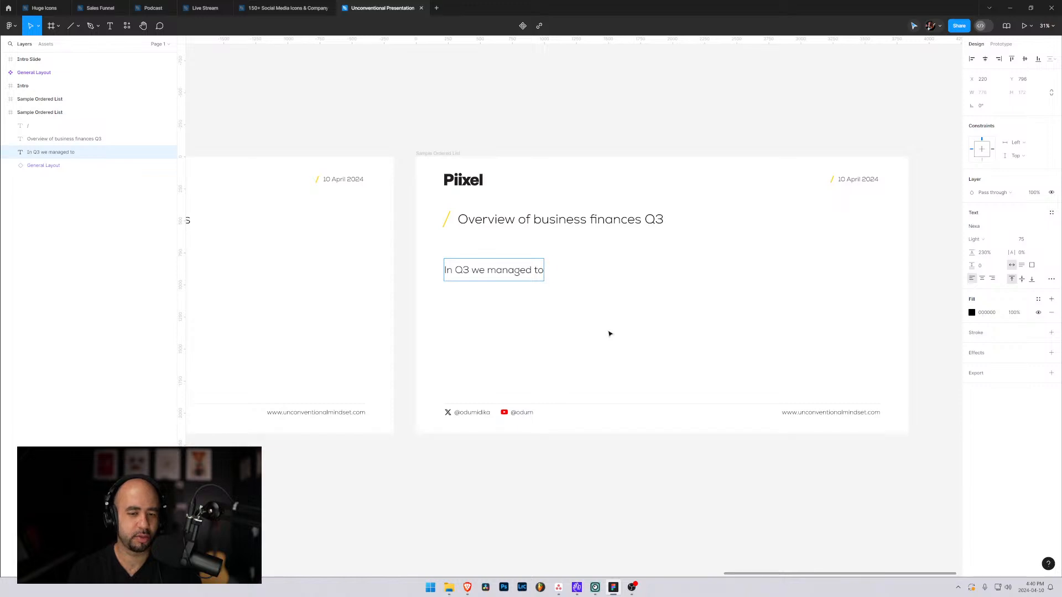
pyautogui.write('earn a total of')
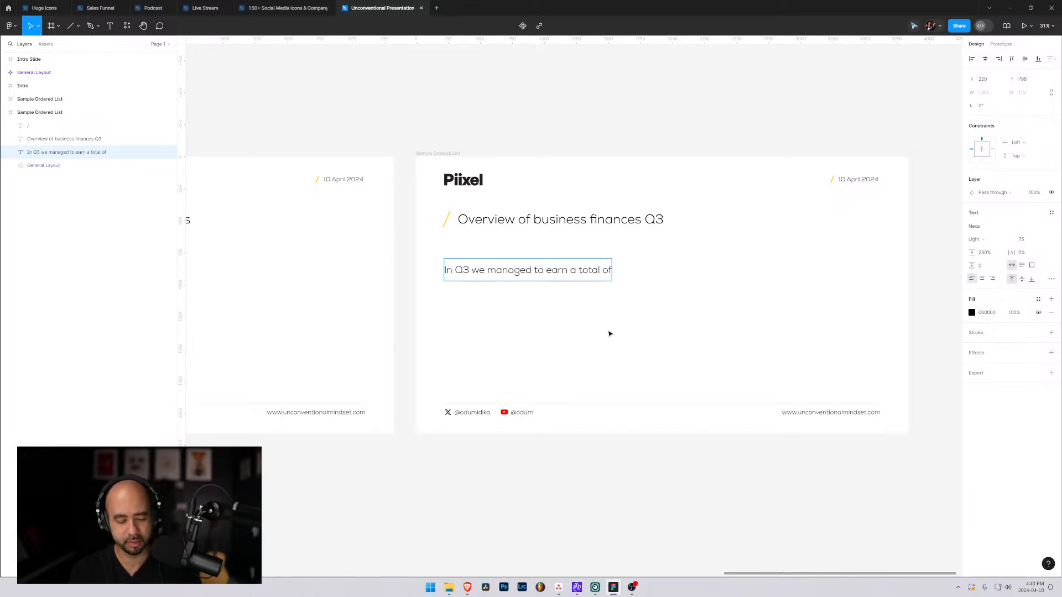
# Add the amount "$54,958.13" to the end of the paragraph below the heading.
pyautogui.write('$5')
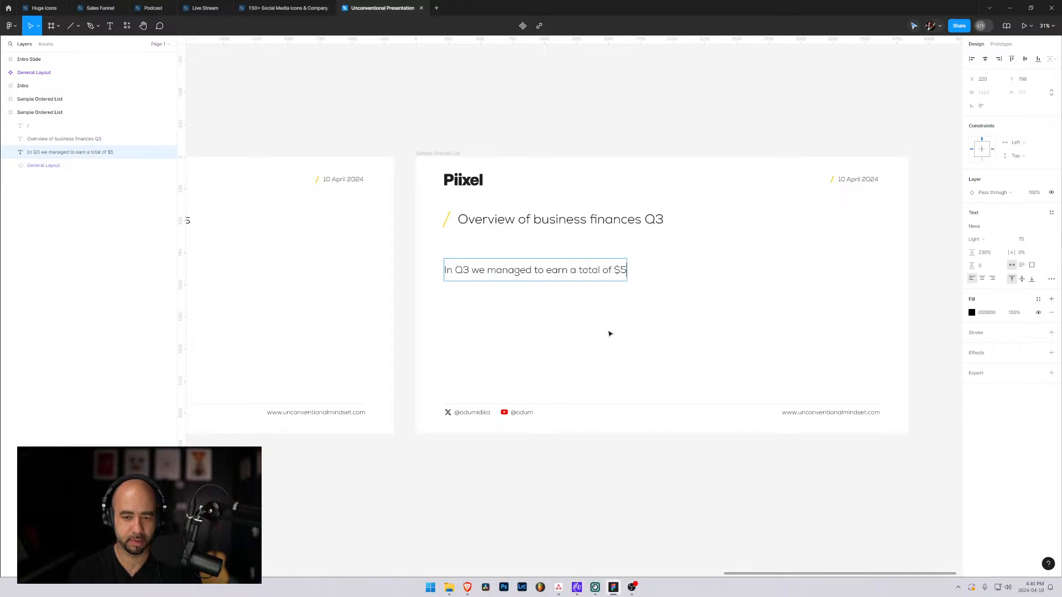
pyautogui.write('0,')
pyautogui.press('BackSpace')
pyautogui.press('BackSpace')
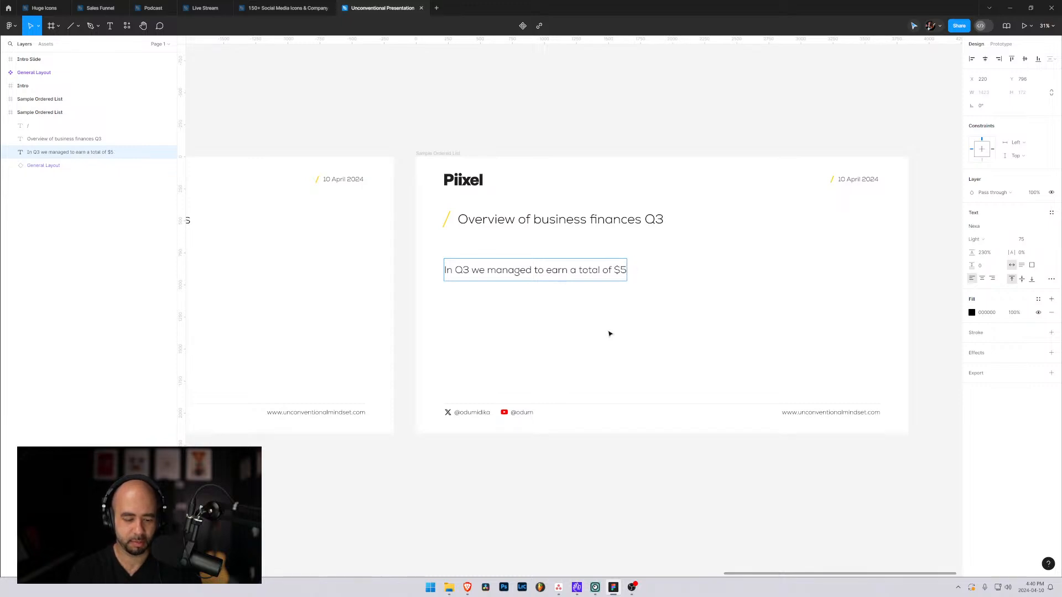
pyautogui.write('4,958')
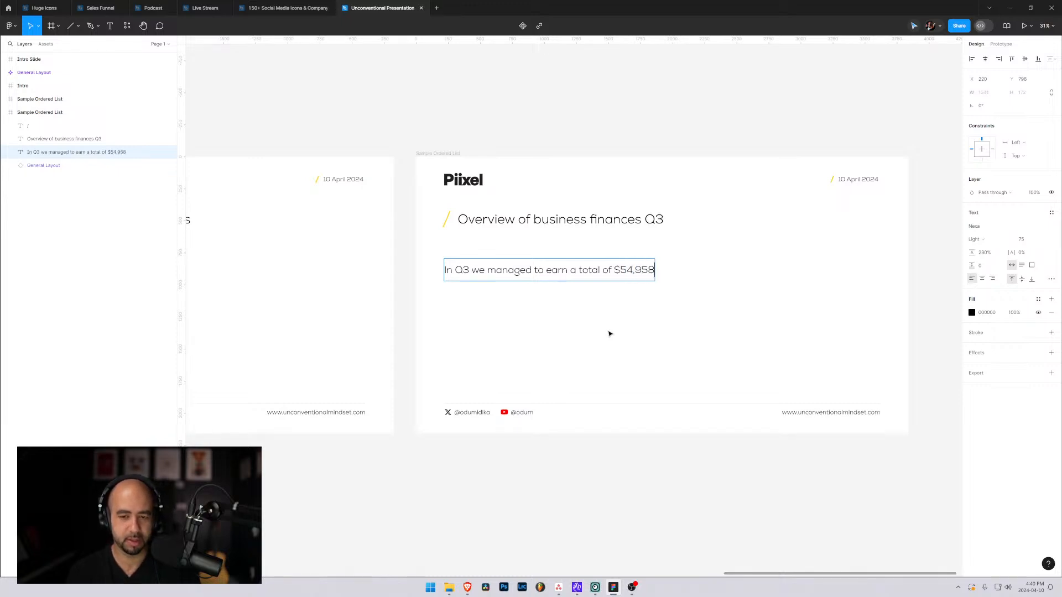
pyautogui.write('.13')
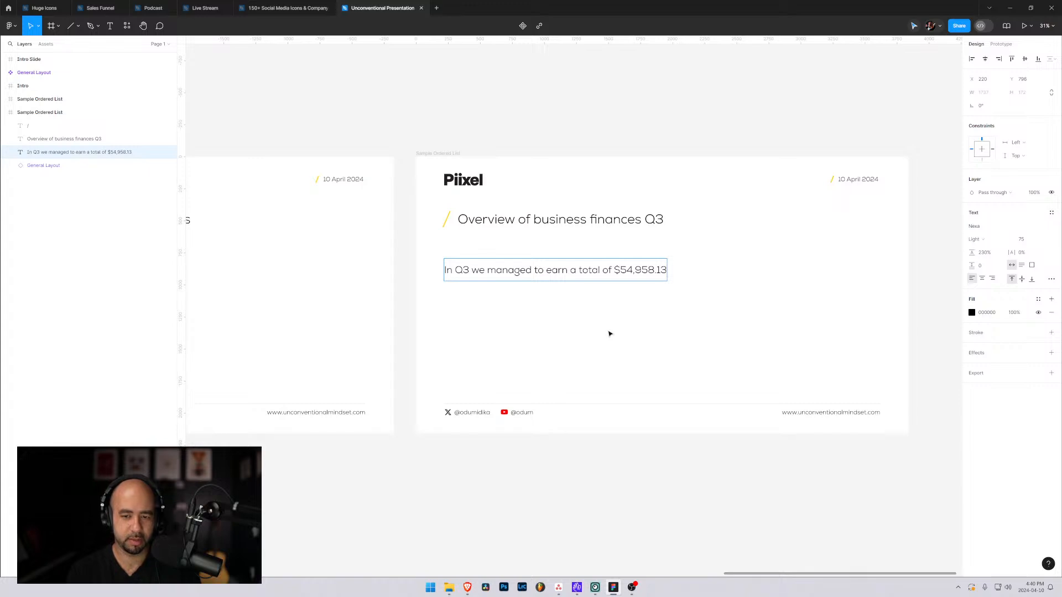
pyautogui.write(' in a')
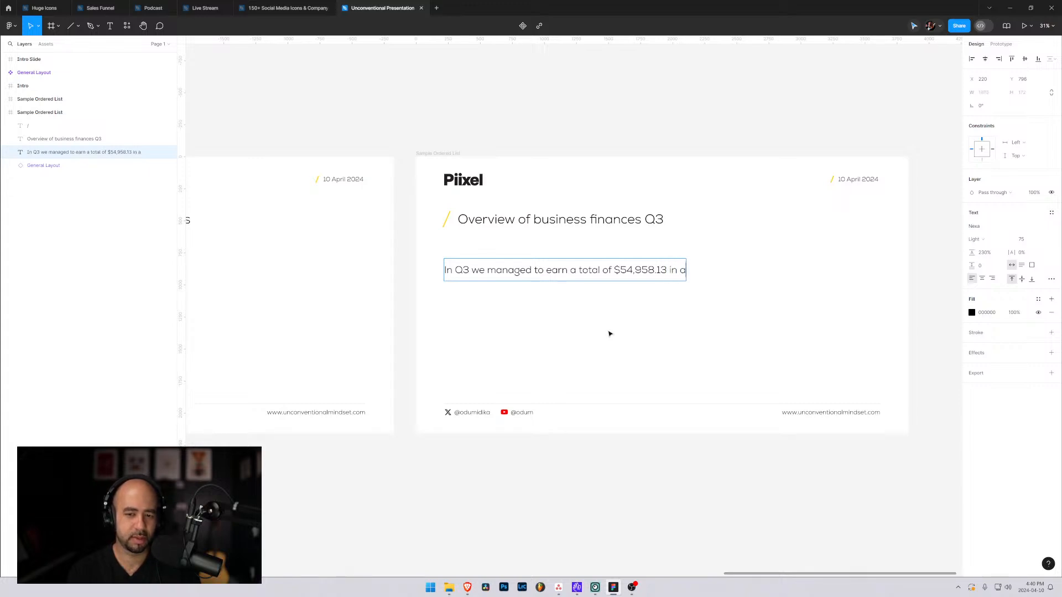
pyautogui.write(' span of')
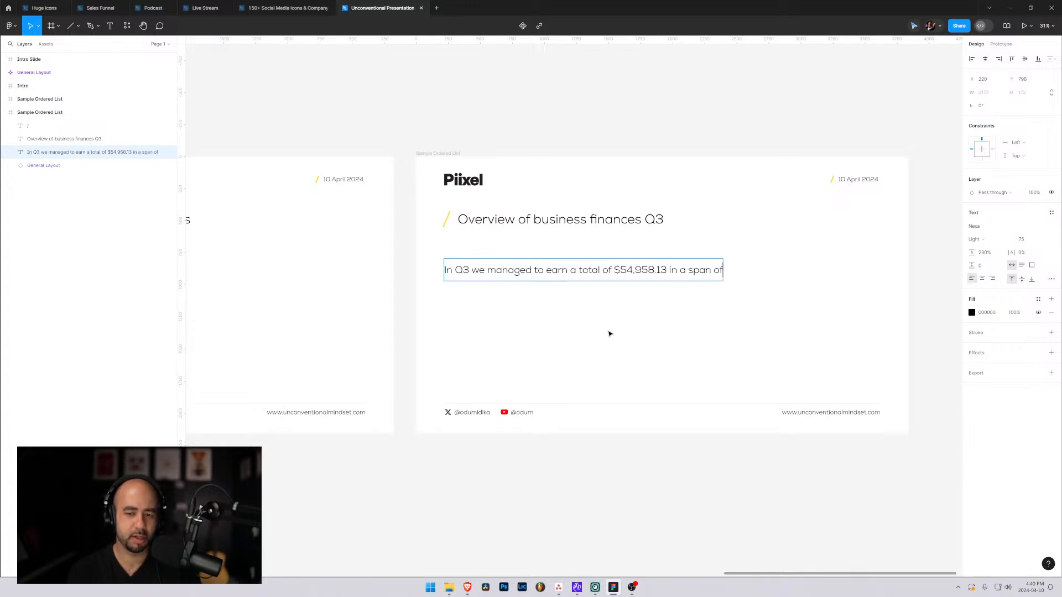
pyautogui.write(' 2 monhts')
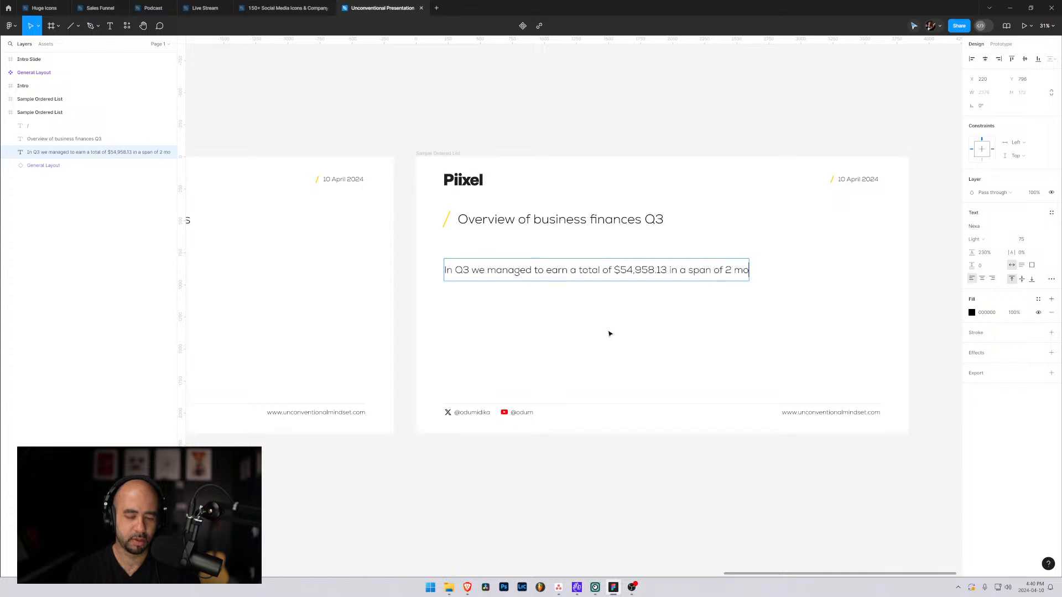
# Complete the paragraph's sentence with "in a span of 56 days.".
pyautogui.press('BackSpace')
pyautogui.press('BackSpace')
pyautogui.press('BackSpace')
pyautogui.press('BackSpace')
pyautogui.press('BackSpace')
pyautogui.press('BackSpace')
pyautogui.press('BackSpace')
pyautogui.press('BackSpace')
pyautogui.press('BackSpace')
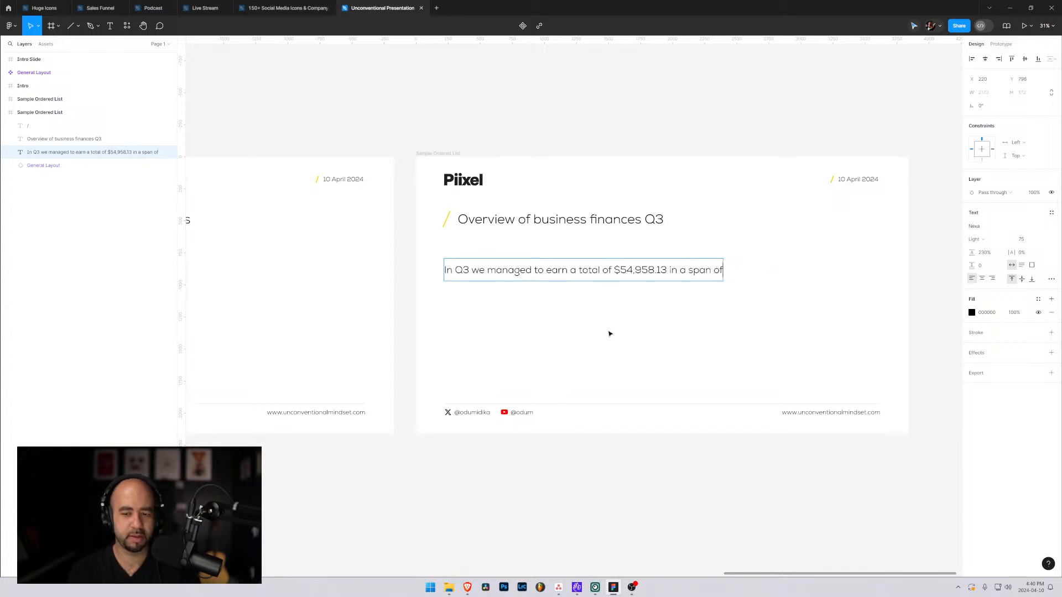
pyautogui.write('56')
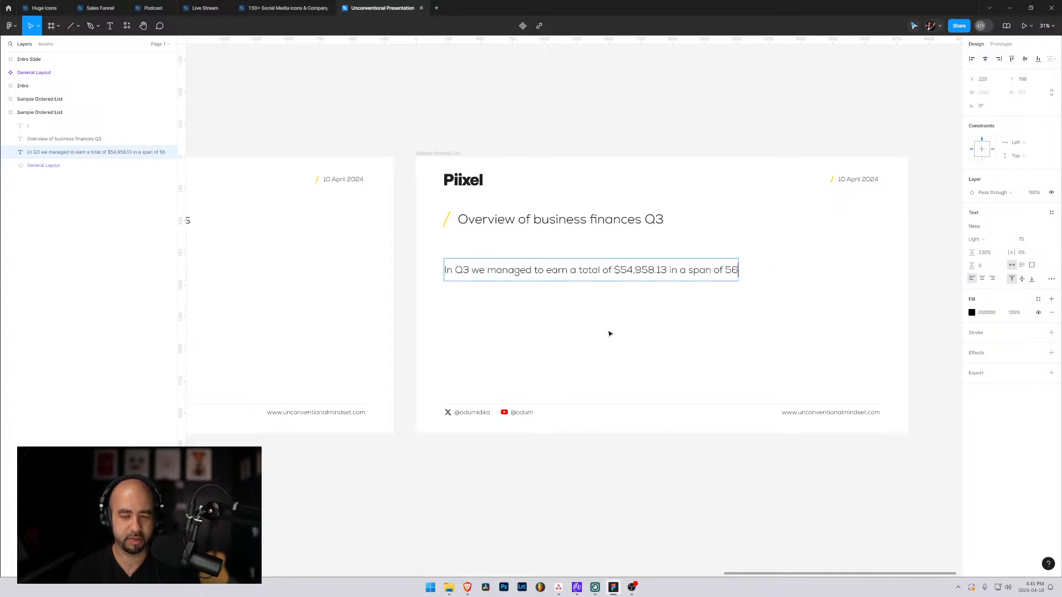
pyautogui.write(' days')
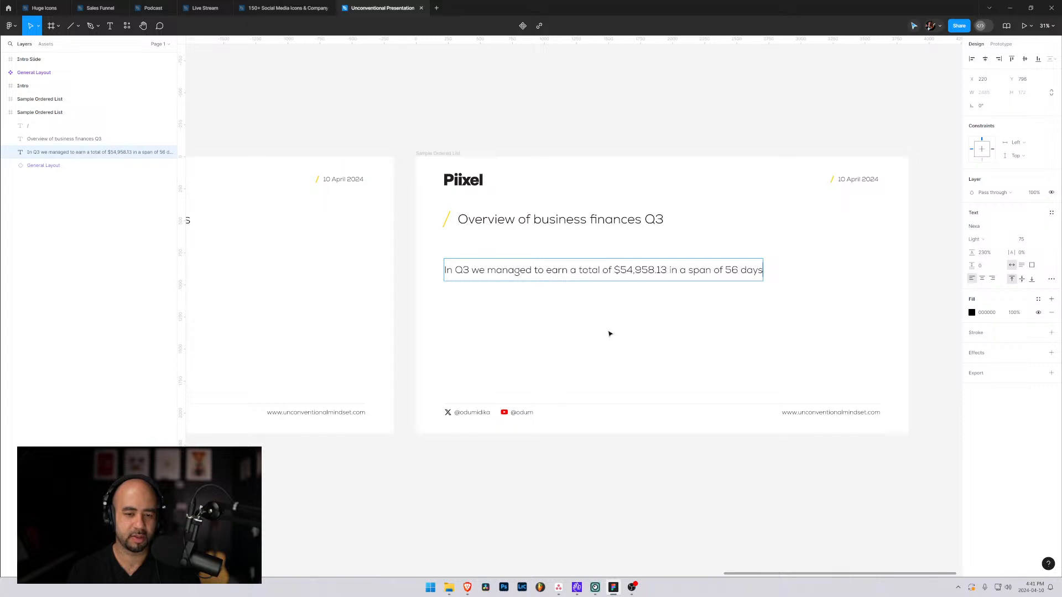
pyautogui.write('.')
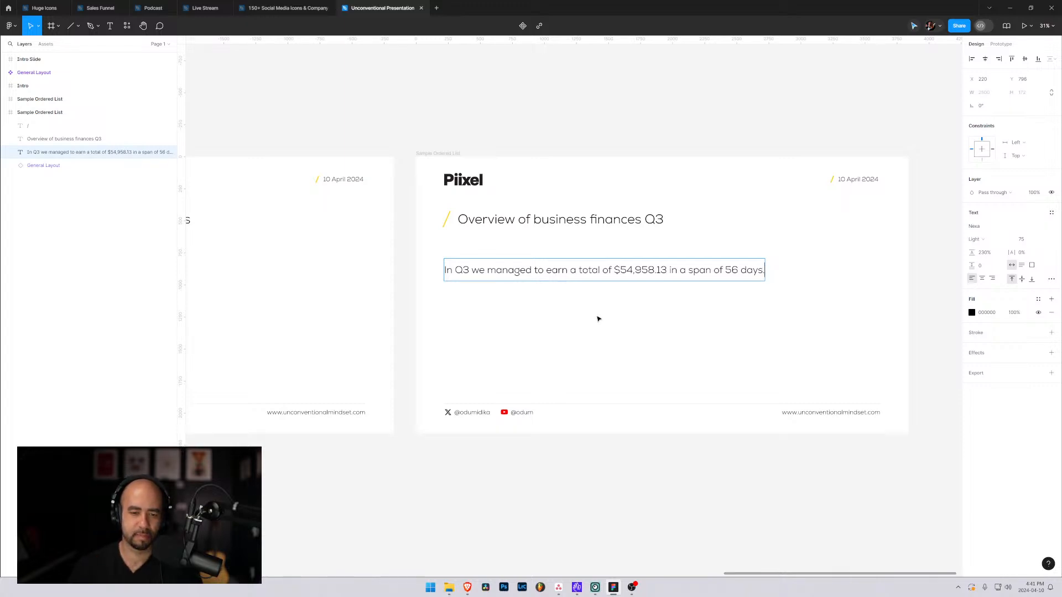
pyautogui.press('Escape')
# Duplicate the paragraph and place the copy directly below it at Y 1080, aligned to the same left edge.
pyautogui.click(487, 292)
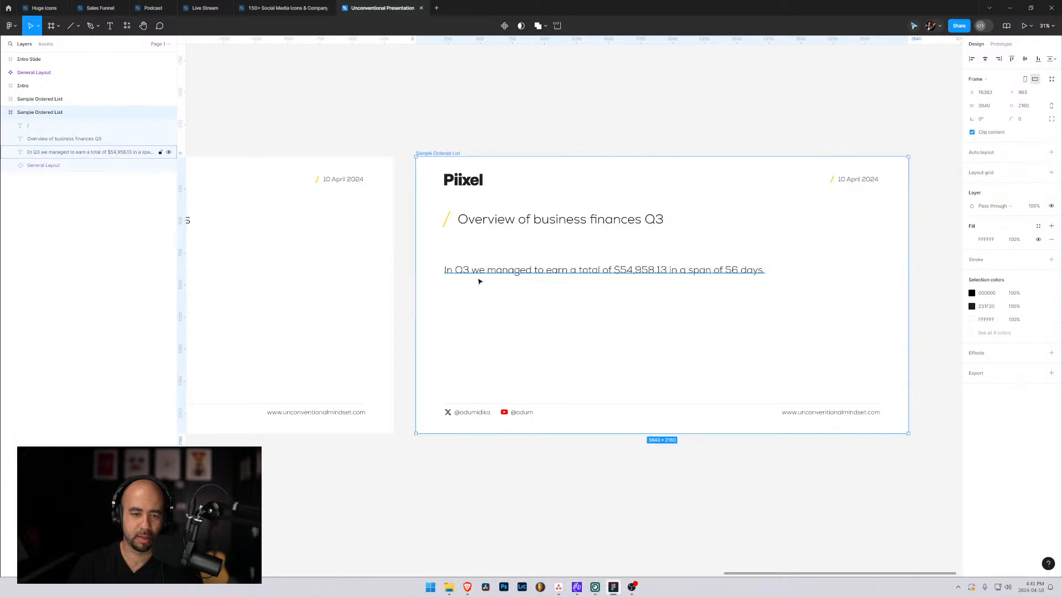
pyautogui.click(492, 274)
pyautogui.moveTo(502, 273); pyautogui.dragTo(501, 310)
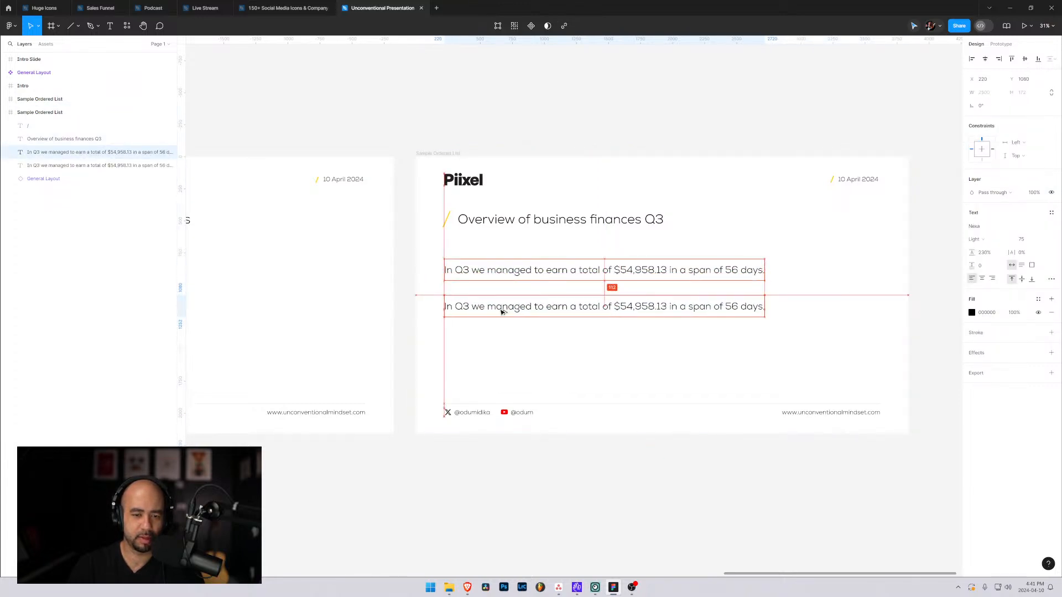
# Replace the copied paragraph's text with "We managed to close the deal on 3 new client projects which".
pyautogui.doubleClick(501, 310)
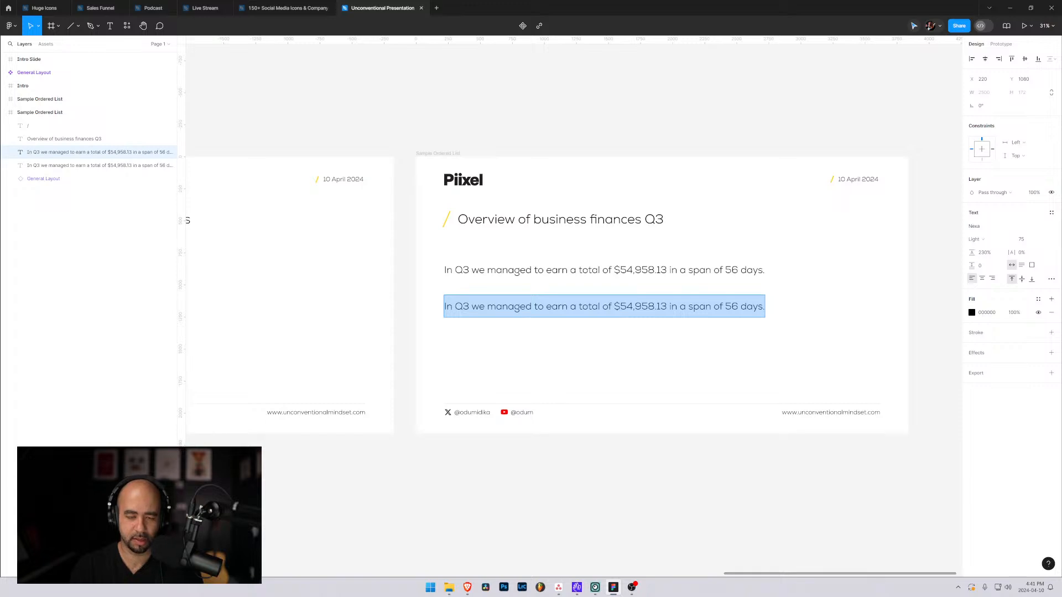
pyautogui.write('We man')
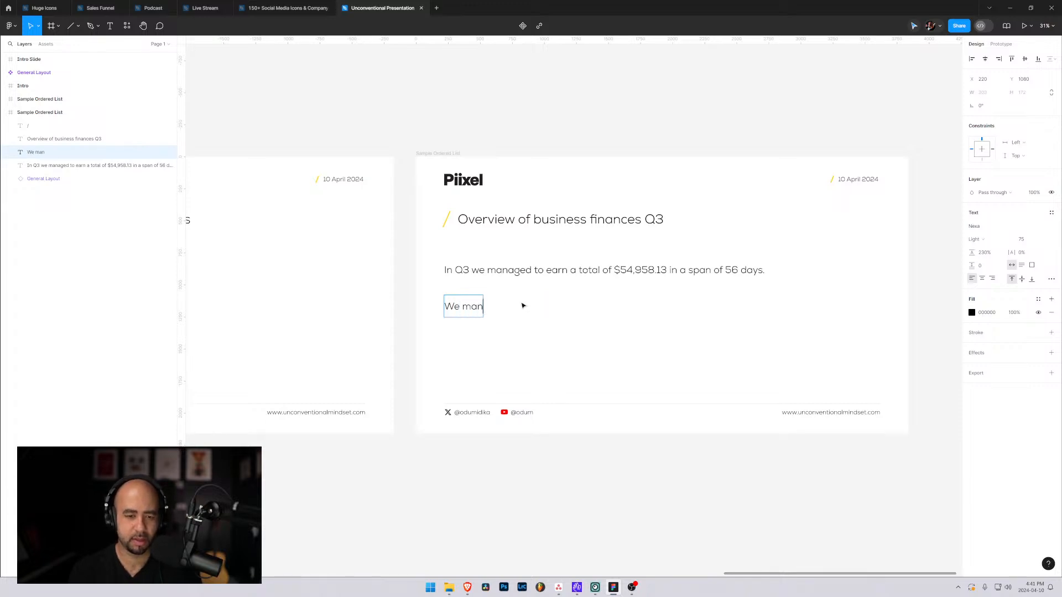
pyautogui.write('aged to')
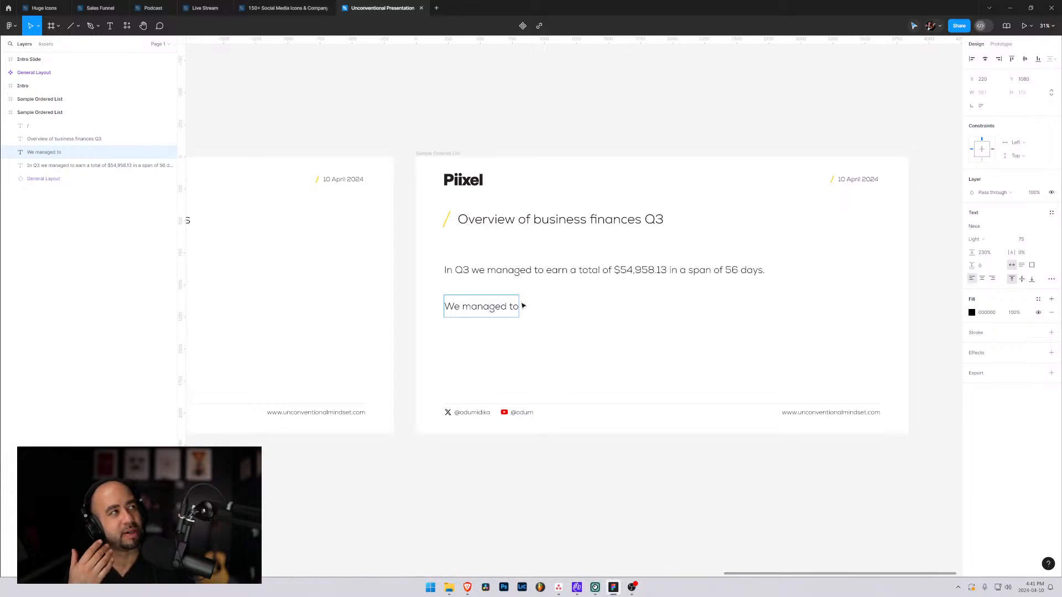
pyautogui.write('close')
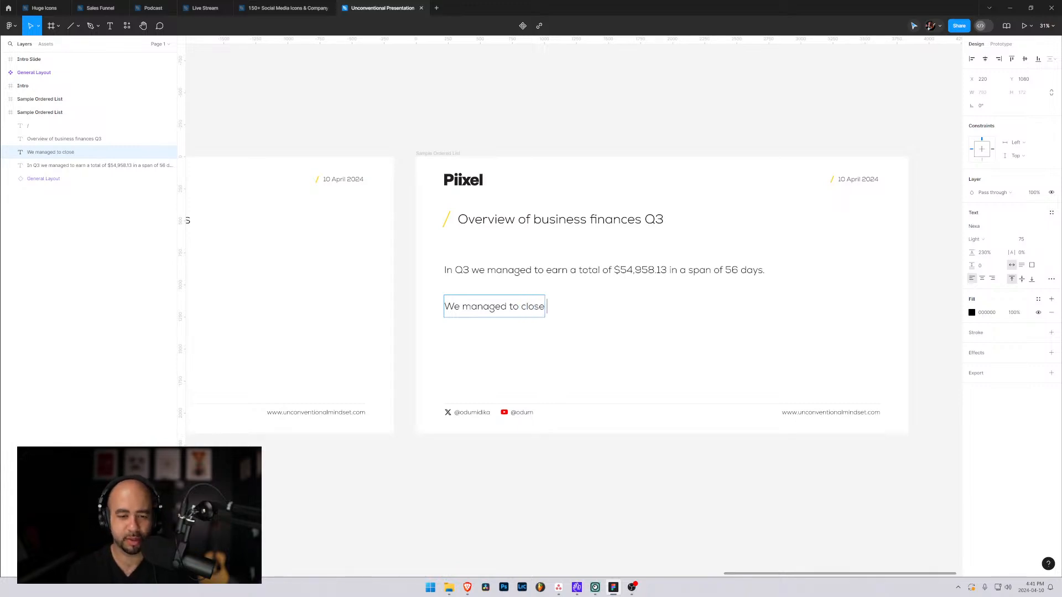
pyautogui.write(' the deal on ')
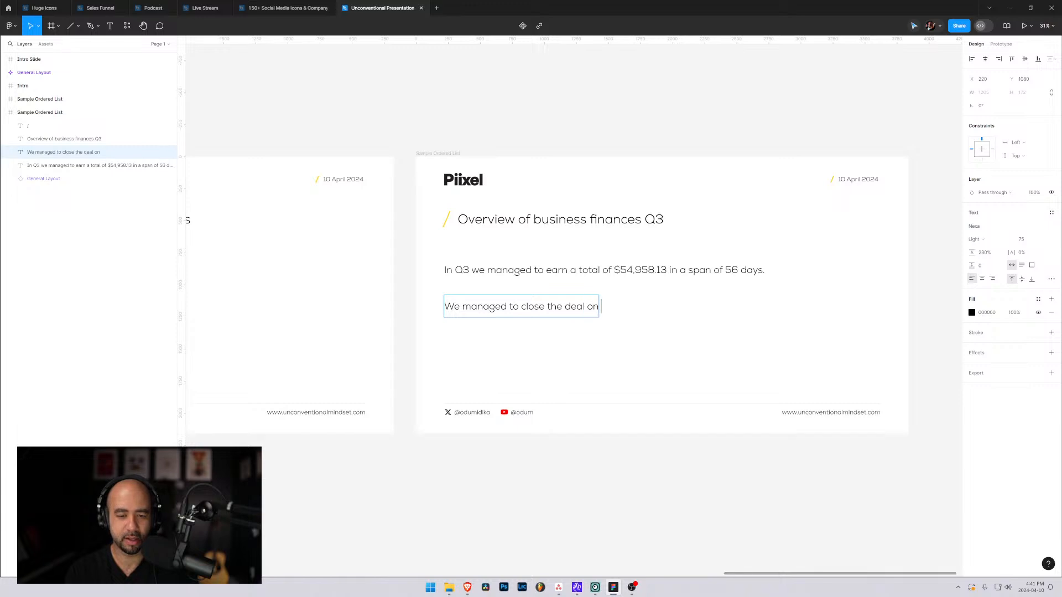
pyautogui.write('3 new cli')
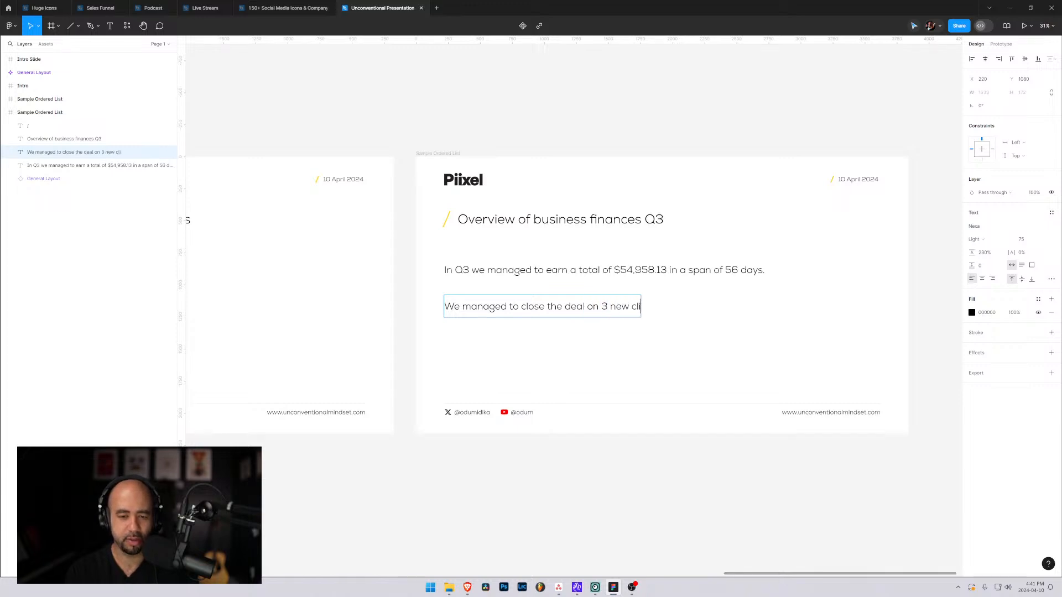
pyautogui.write('ent projects ')
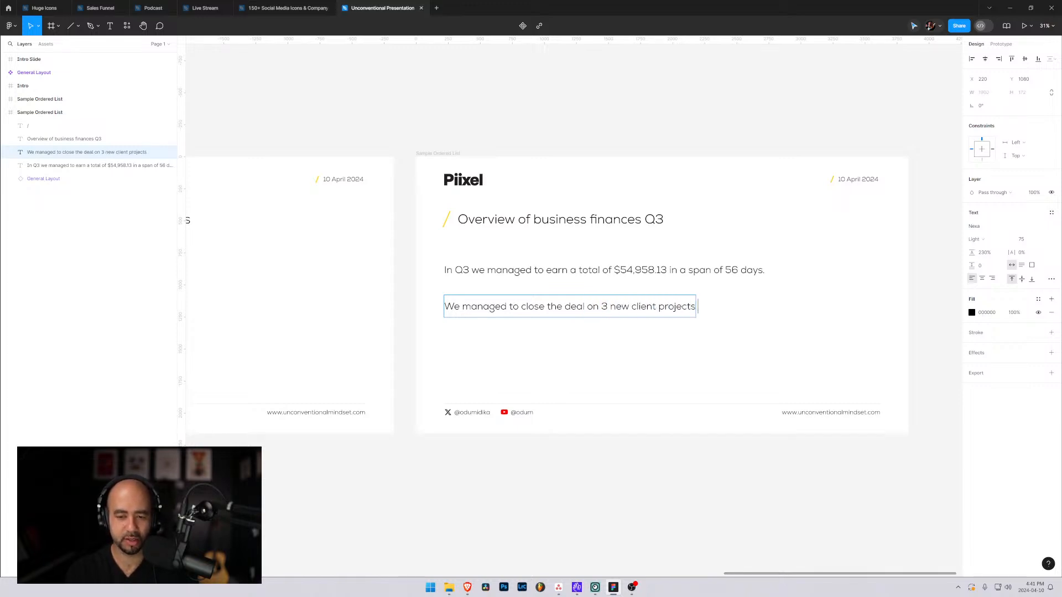
pyautogui.write('which are')
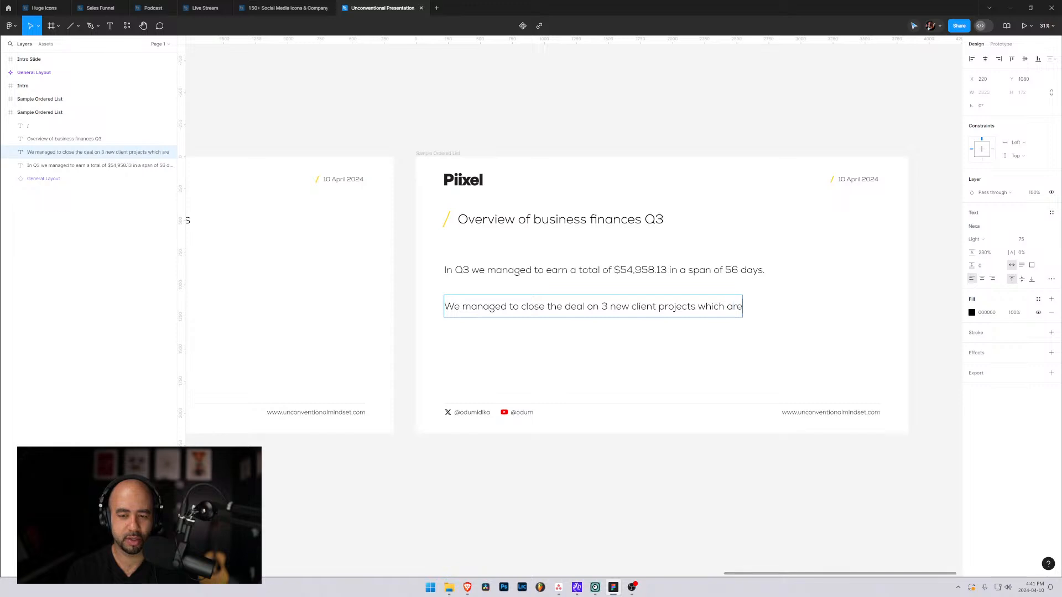
# Continue the second paragraph after "which" with "we have quoted out an estimate".
pyautogui.press('BackSpace')
pyautogui.press('BackSpace')
pyautogui.press('BackSpace')
pyautogui.write('we have quote')
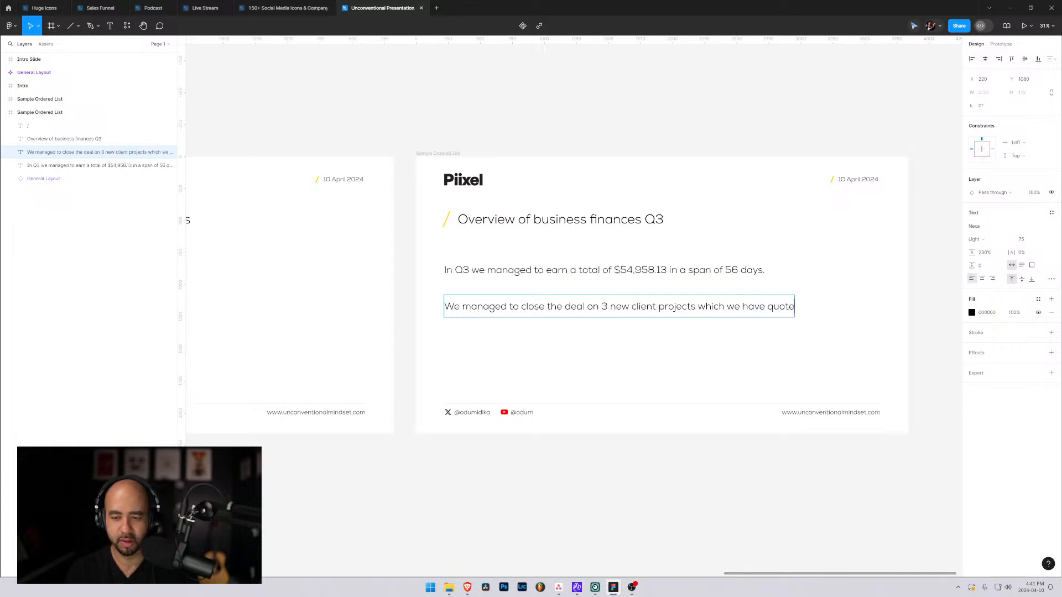
pyautogui.write('d out an ')
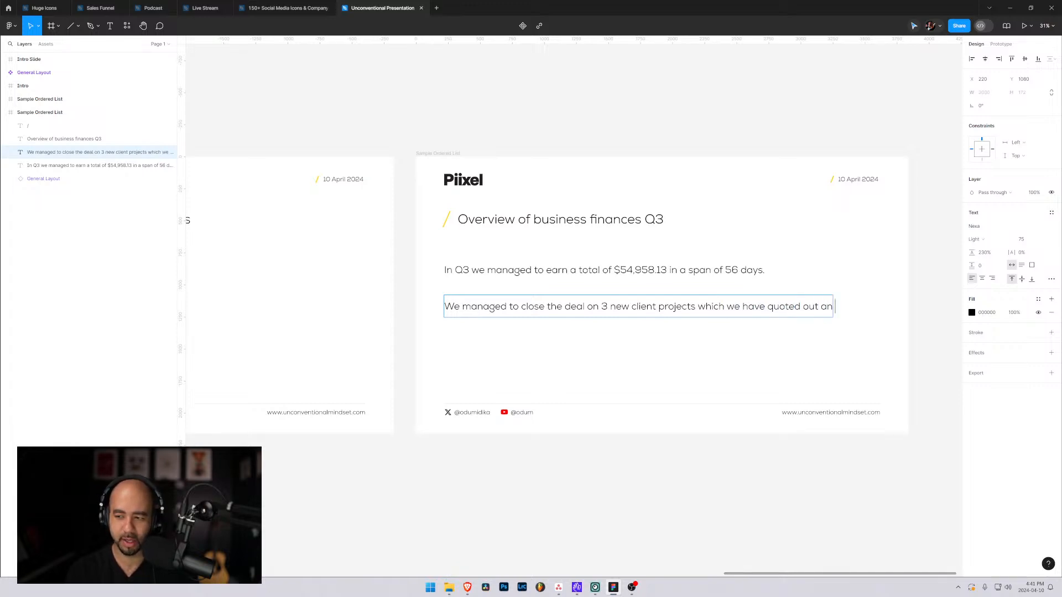
pyautogui.write('est')
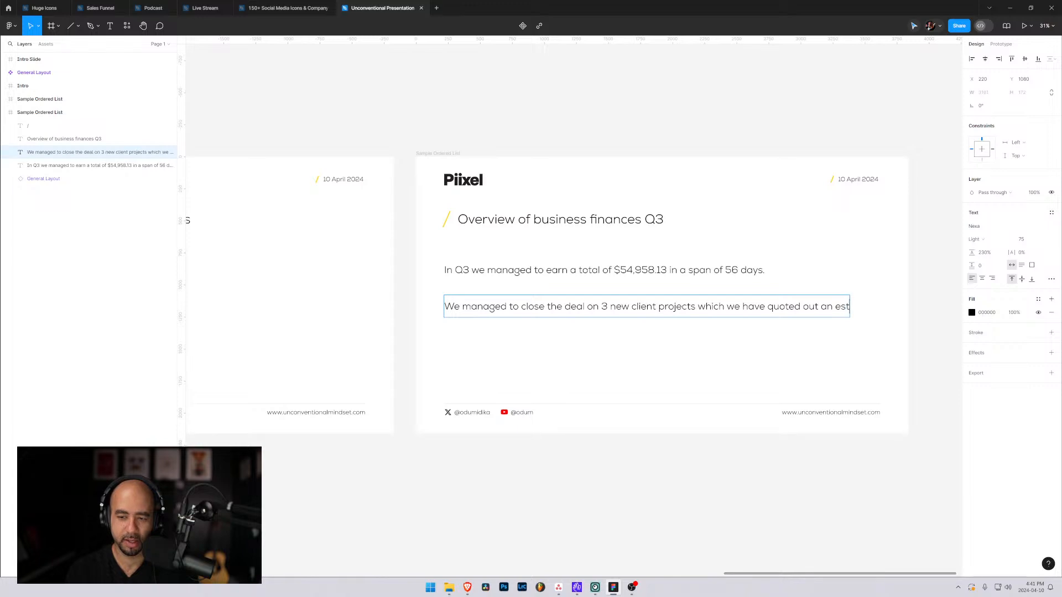
pyautogui.write('imate of ')
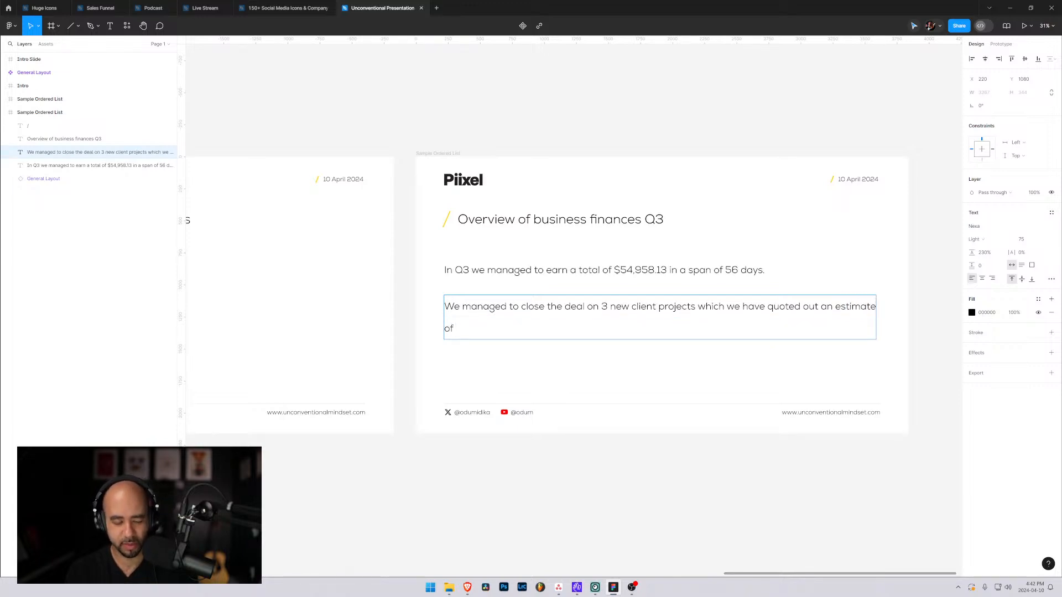
pyautogui.write('$100,0')
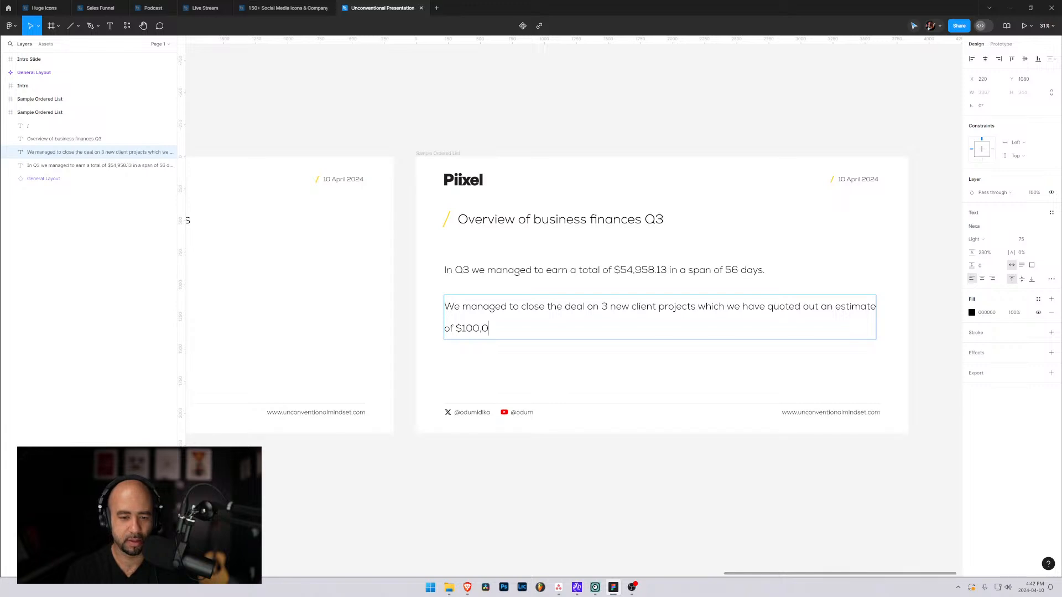
pyautogui.write('00 doll=ar')
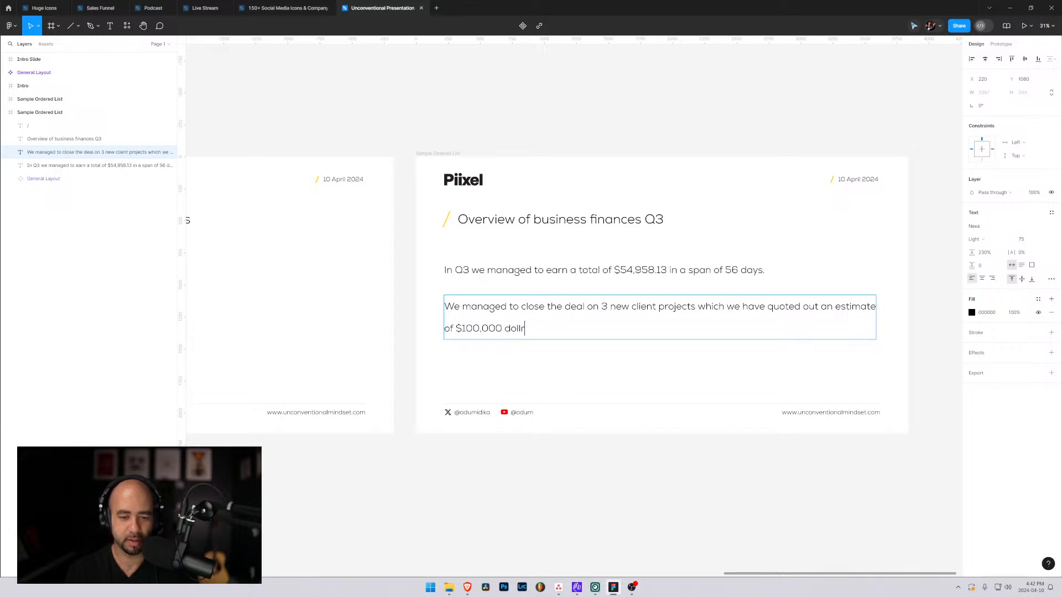
# Finish the second paragraph with "of $100,000 dollars each.".
pyautogui.press('BackSpace')
pyautogui.press('BackSpace')
pyautogui.press('BackSpace')
pyautogui.write('ars o')
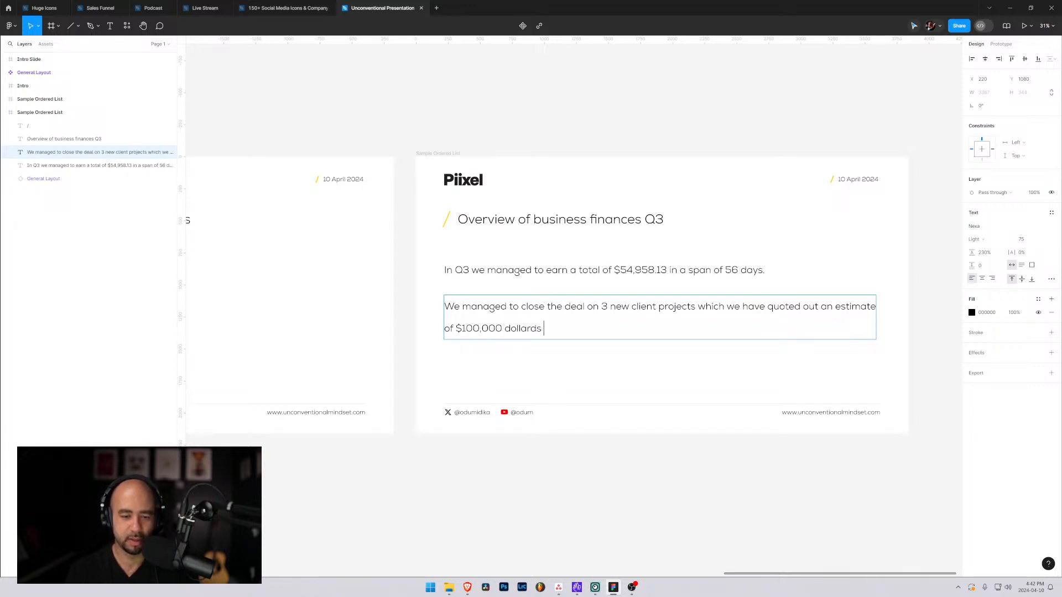
pyautogui.press('BackSpace')
pyautogui.press('BackSpace')
pyautogui.press('BackSpace')
pyautogui.write('s each.')
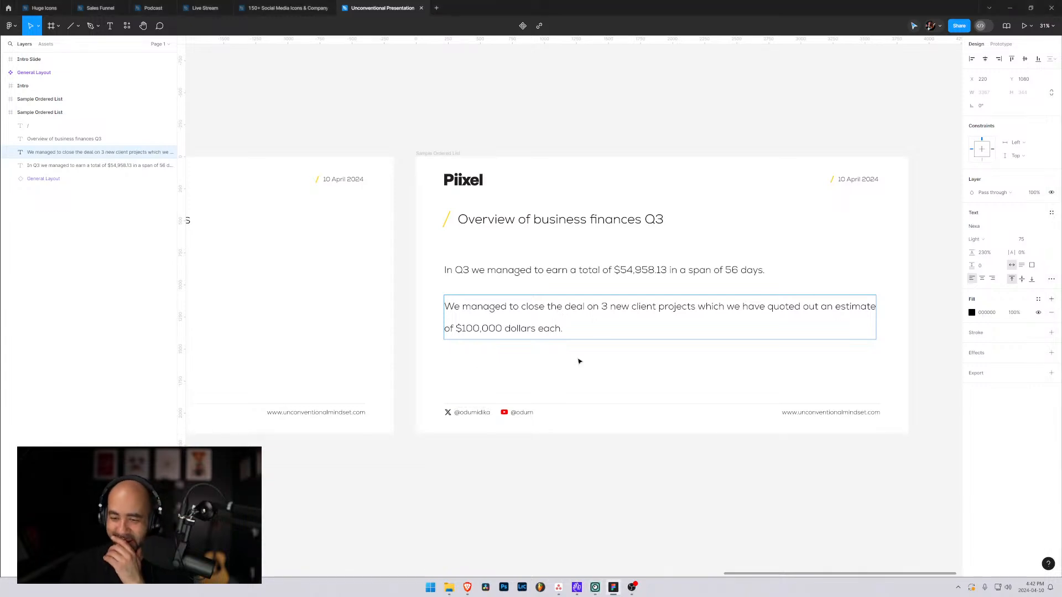
# Set the second paragraph's line height to 130%.
pyautogui.press('Escape')
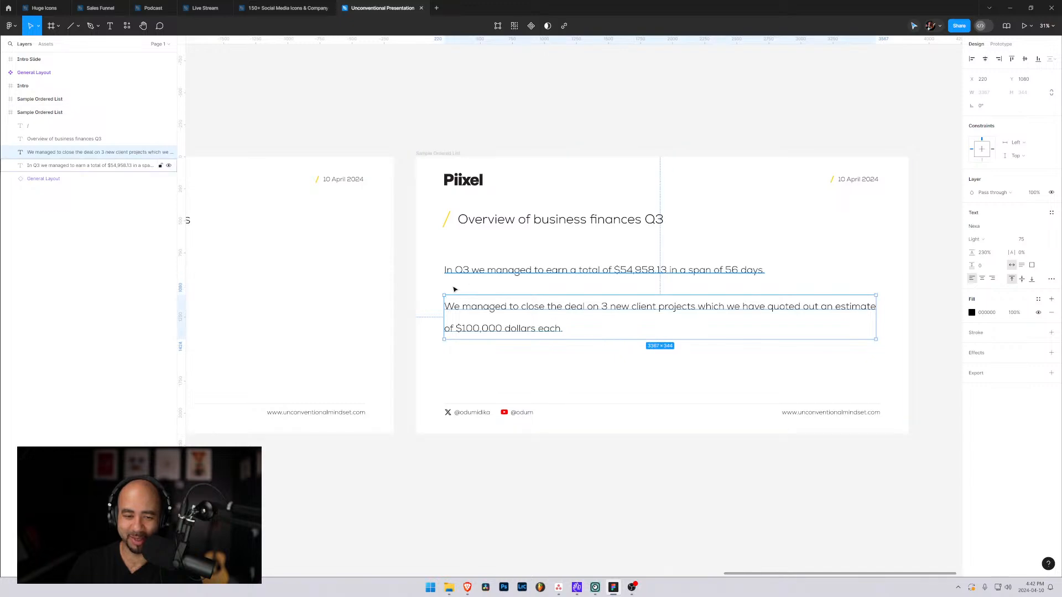
pyautogui.click(984, 254)
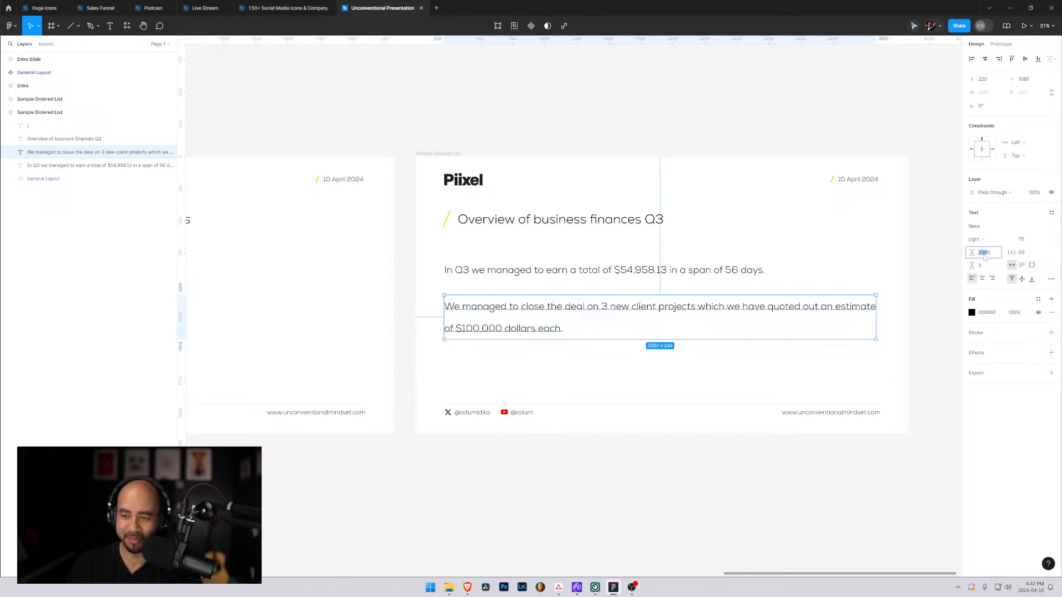
pyautogui.write('130')
pyautogui.press('Return')
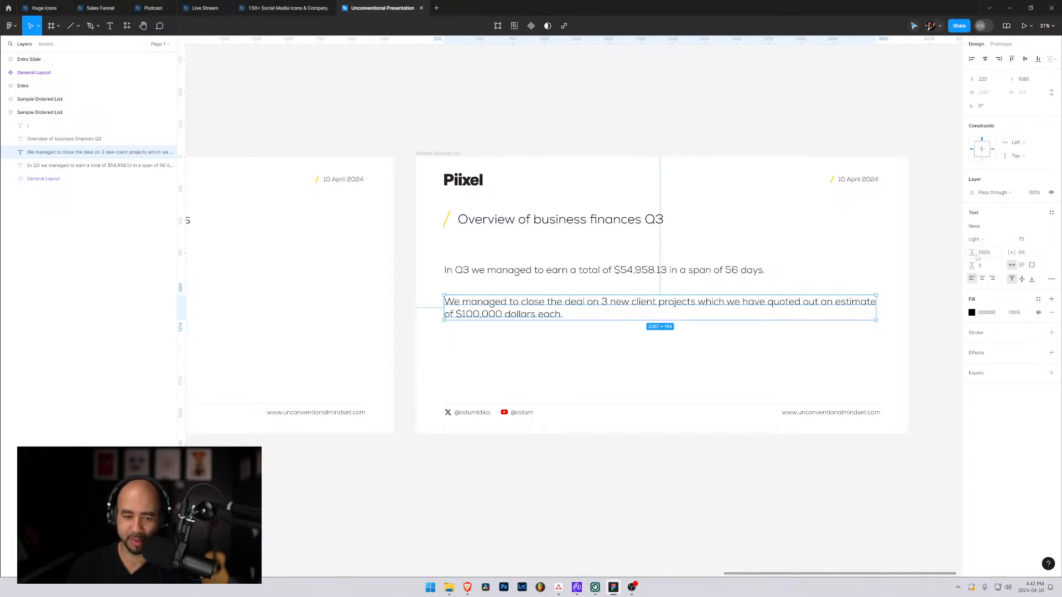
pyautogui.click(731, 363)
# Set the second paragraph's line height to 150%.
pyautogui.click(560, 302)
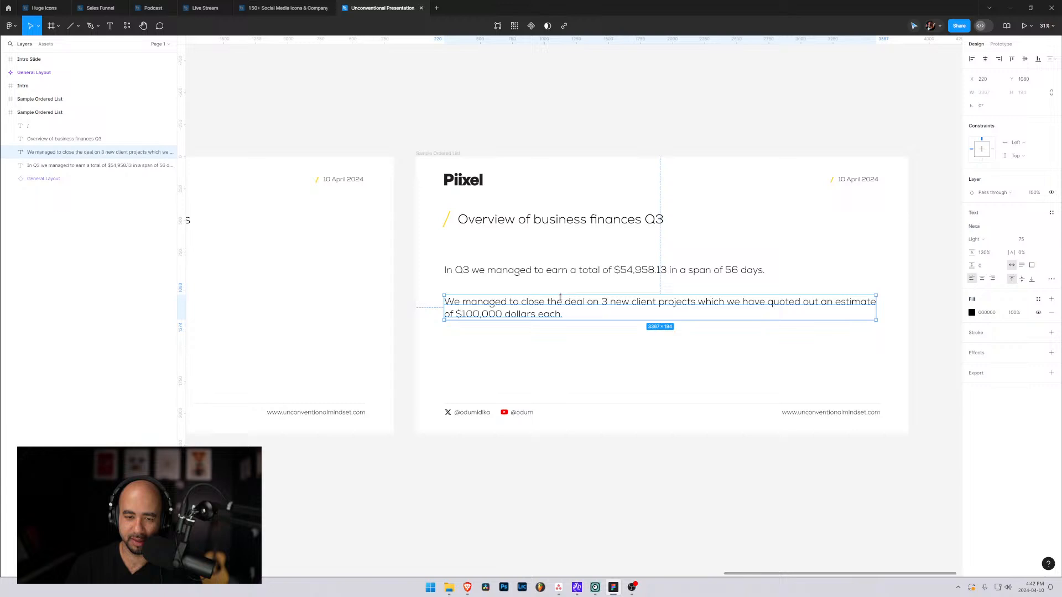
pyautogui.click(982, 254)
pyautogui.write('150')
pyautogui.press('Return')
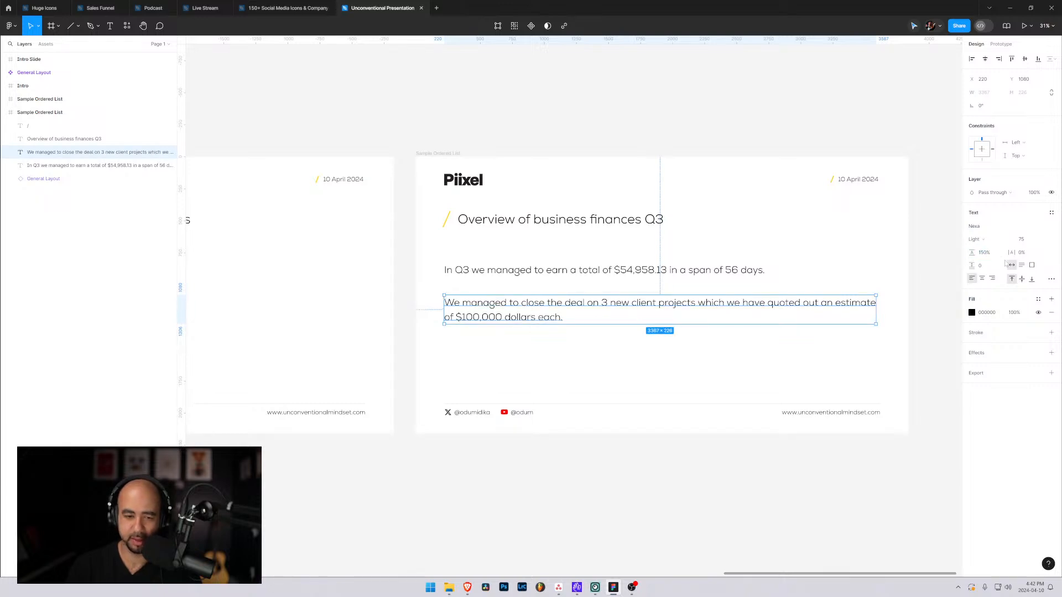
pyautogui.click(627, 354)
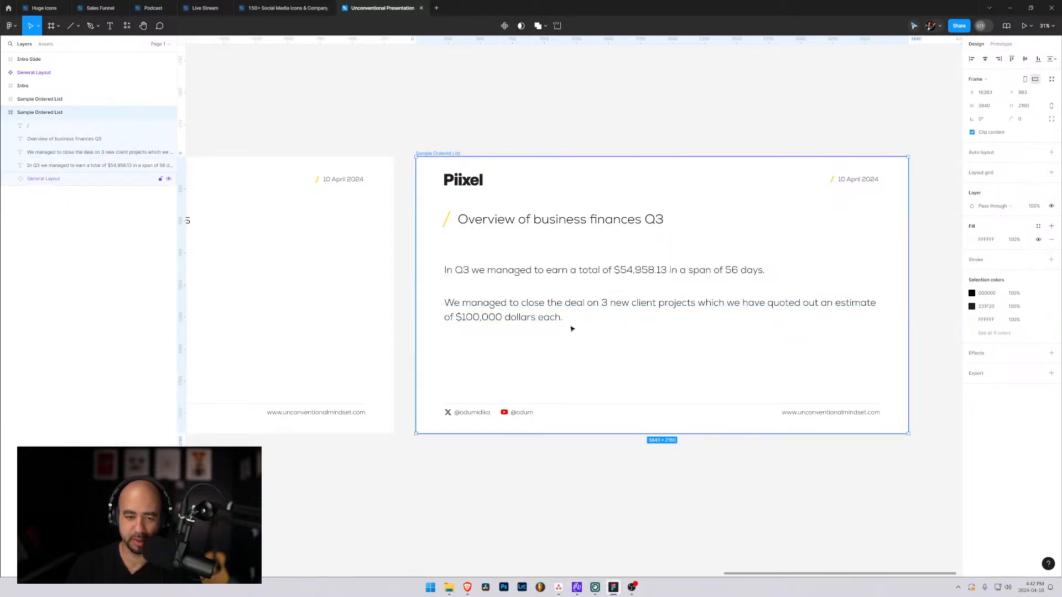
pyautogui.click(559, 313)
pyautogui.click(559, 342)
# Resize the second paragraph's text box to about 2878 × 360.
pyautogui.click(645, 305)
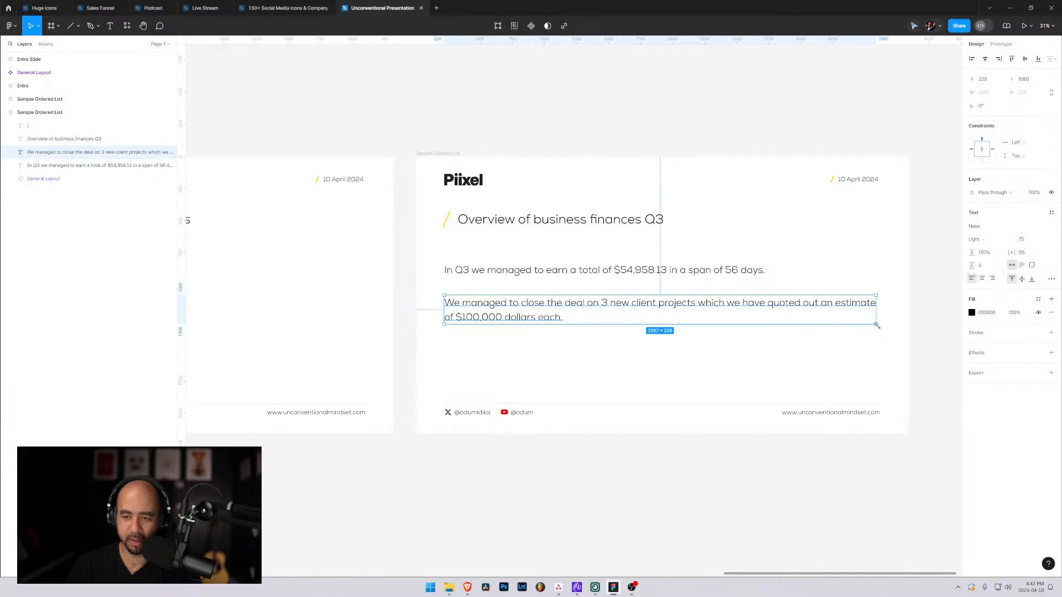
pyautogui.moveTo(876, 325); pyautogui.dragTo(808, 342)
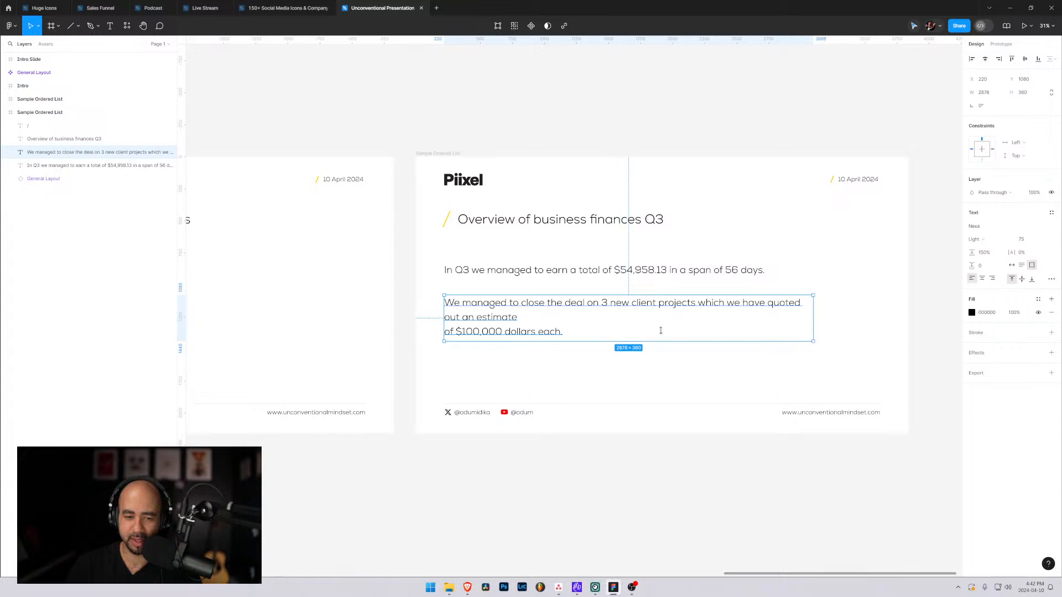
pyautogui.press('Escape')
# Remove the line break before "of $100,000 dollars each." and keep a space after "estimate" in the second paragraph.
pyautogui.click(535, 320)
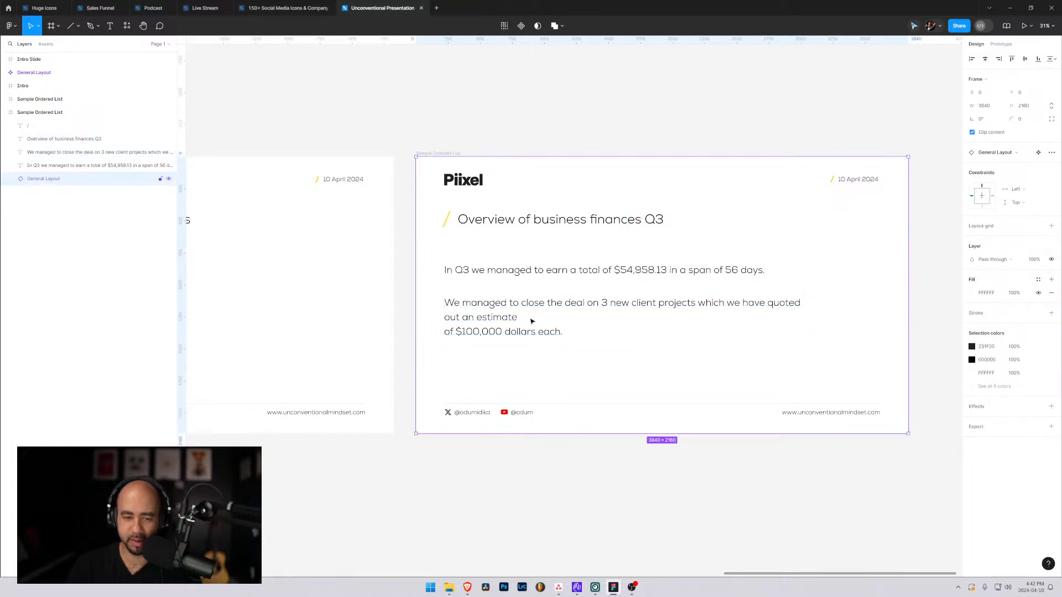
pyautogui.doubleClick(494, 326)
pyautogui.press('Escape')
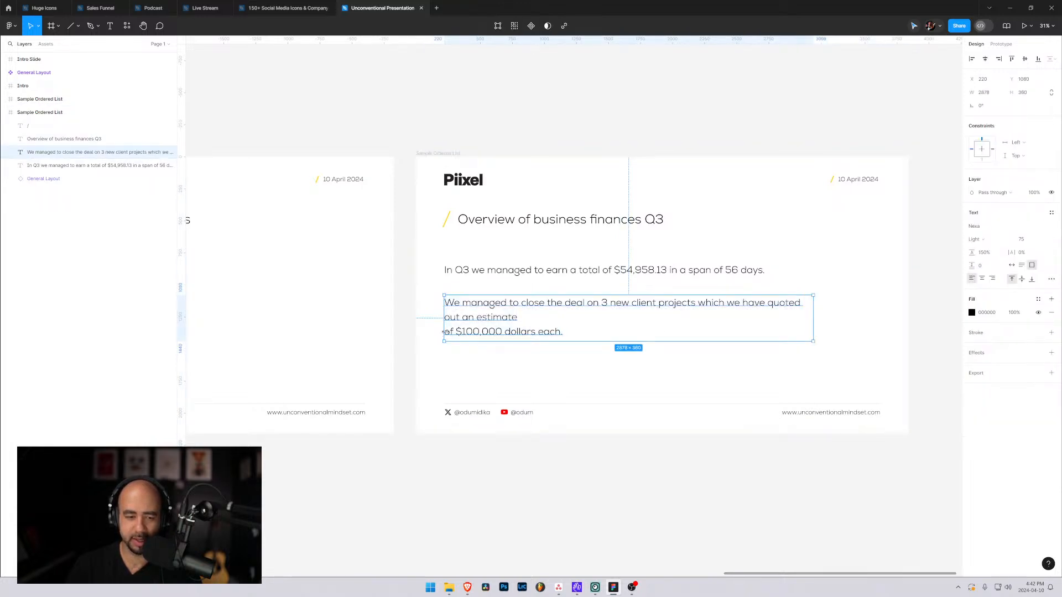
pyautogui.doubleClick(448, 336)
pyautogui.press('Escape')
pyautogui.press('BackSpace')
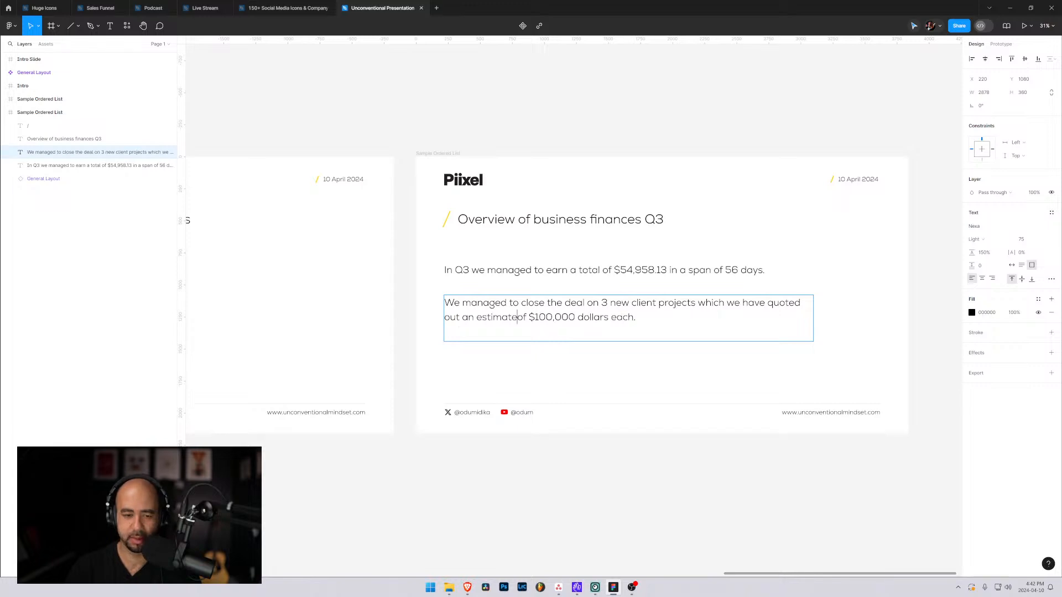
pyautogui.click(636, 317)
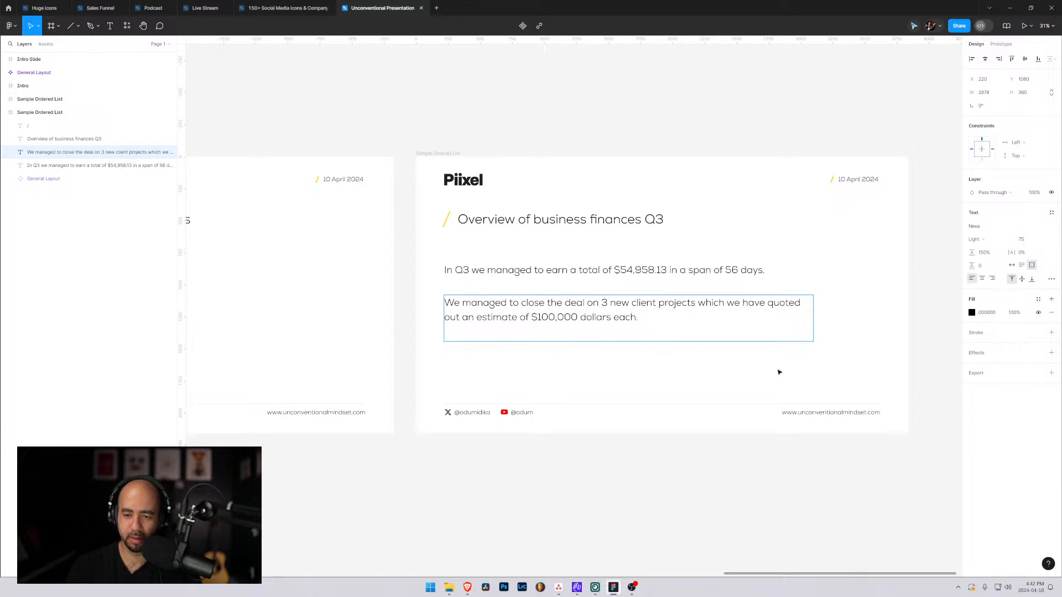
pyautogui.press('Escape')
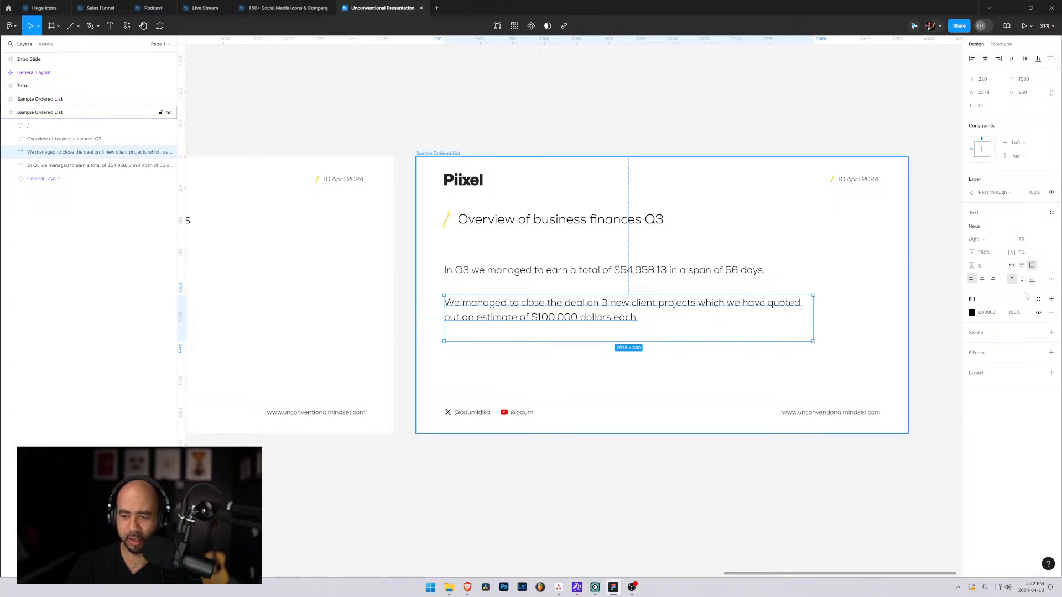
# Try auto-width and fixed-size resizing on the second paragraph's text box.
pyautogui.click(1012, 266)
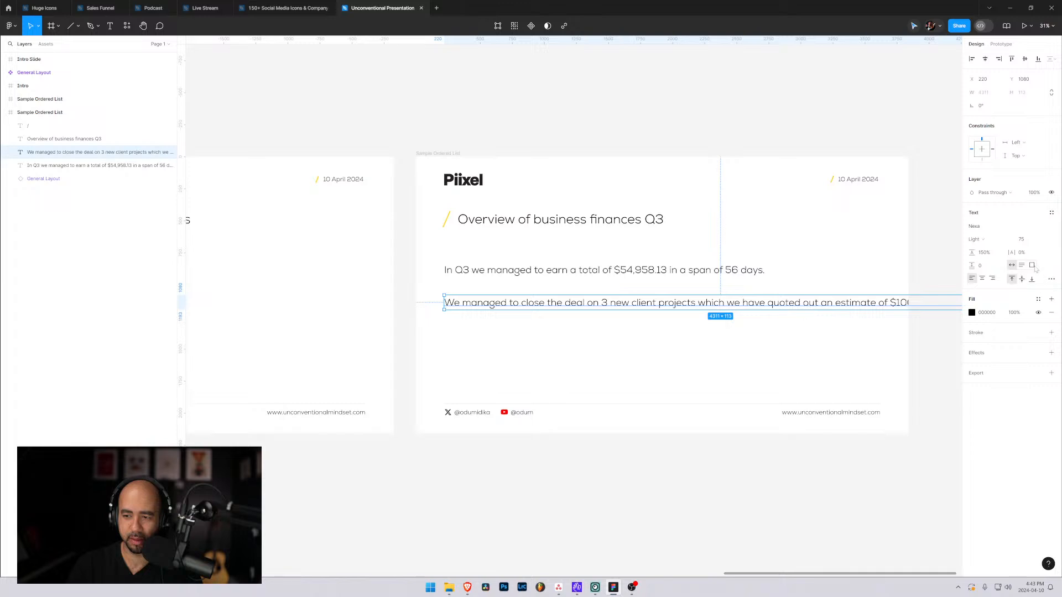
pyautogui.click(1032, 265)
pyautogui.scroll(-5, 816, 364)
pyautogui.scroll(1, 792, 356)
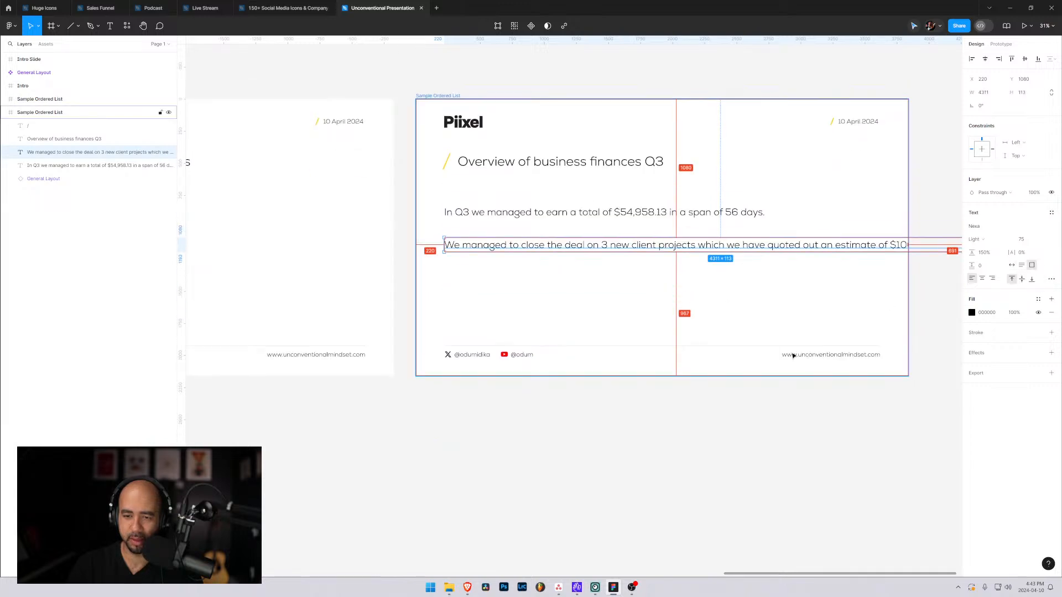
pyautogui.click(778, 312)
pyautogui.press('Escape')
pyautogui.doubleClick(757, 244)
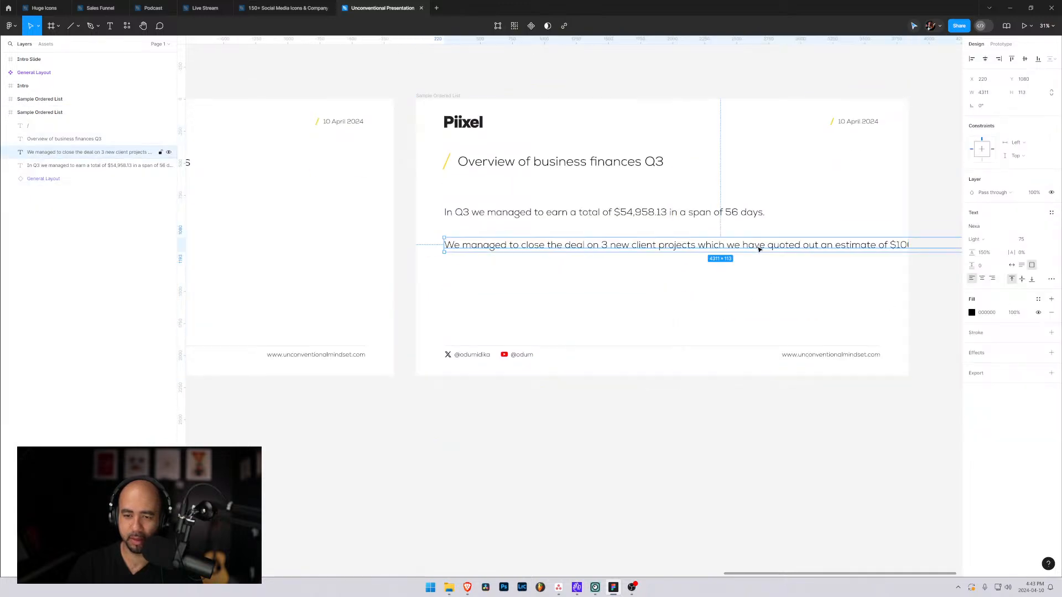
pyautogui.moveTo(799, 309); pyautogui.dragTo(615, 327)
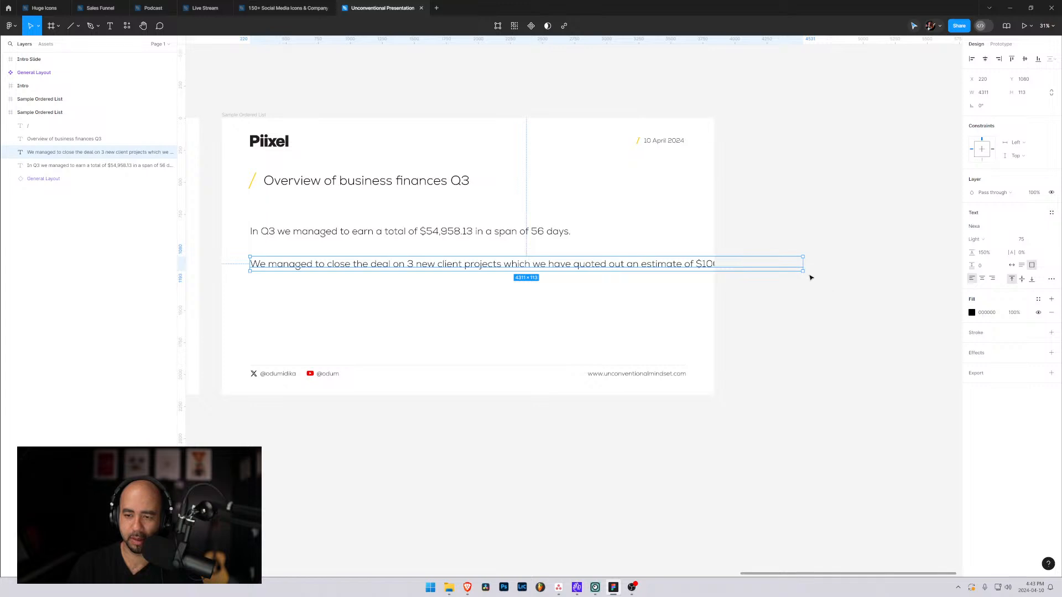
# Narrow the second paragraph's text box to about 3009 × 237 so the sentence wraps inside the slide.
pyautogui.moveTo(803, 272); pyautogui.dragTo(655, 287)
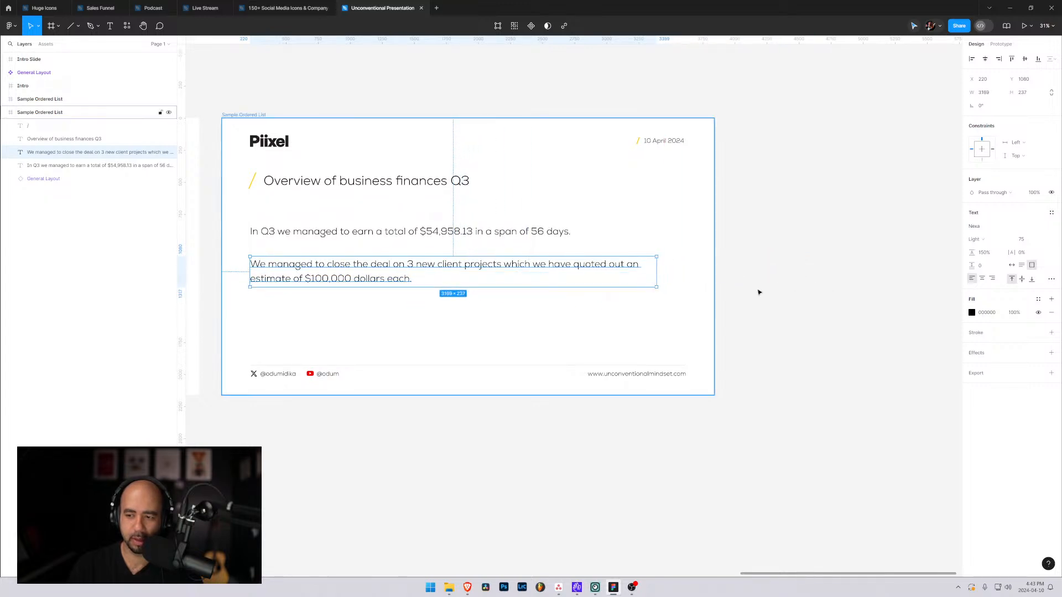
pyautogui.click(1021, 265)
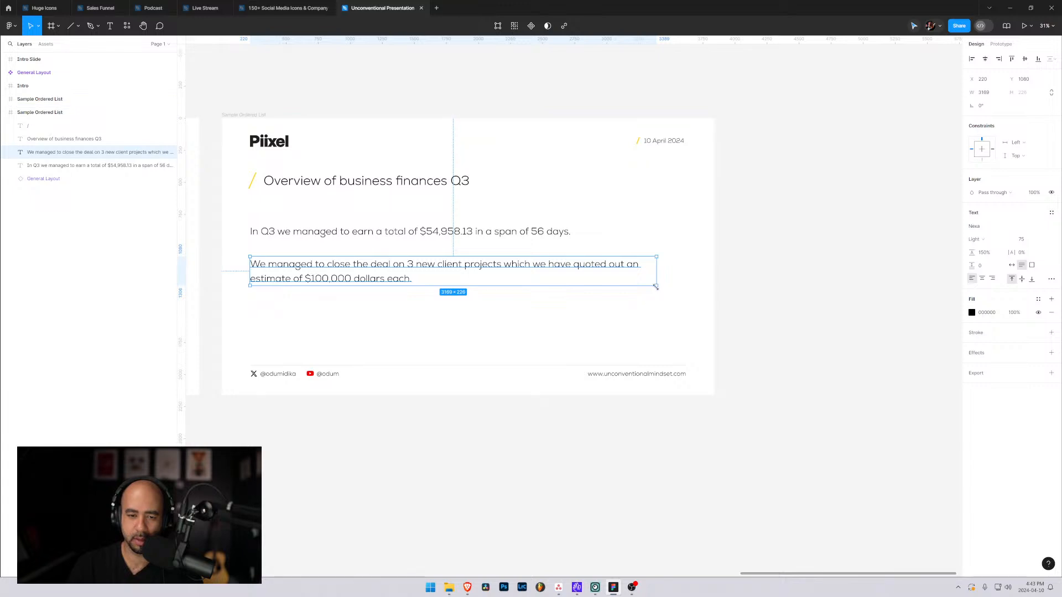
pyautogui.moveTo(657, 286); pyautogui.dragTo(635, 287)
pyautogui.click(640, 306)
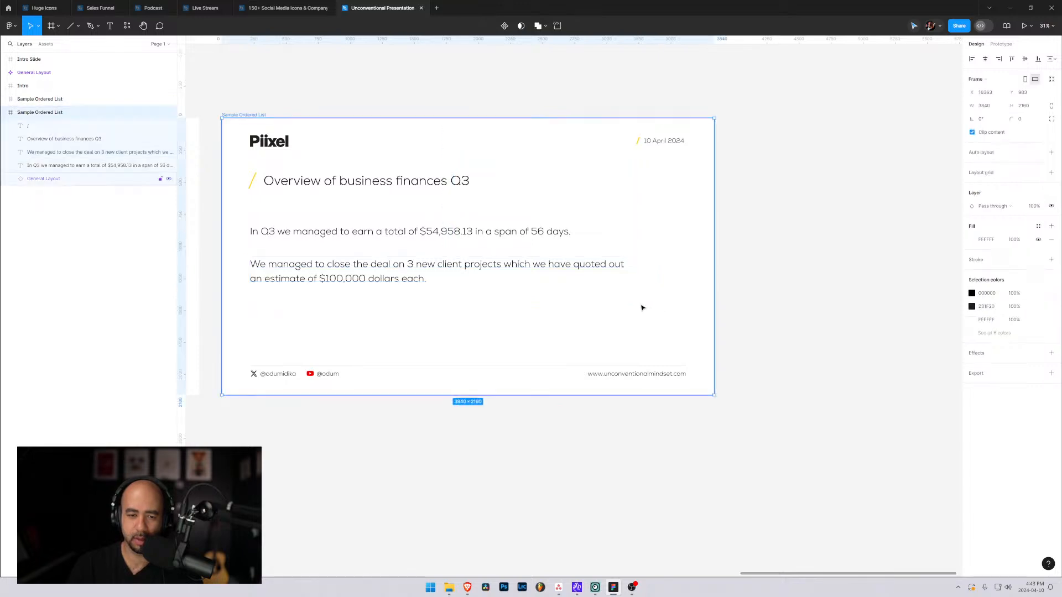
# Set the first paragraph's line height to Auto.
pyautogui.moveTo(528, 317); pyautogui.dragTo(750, 330)
pyautogui.click(576, 249)
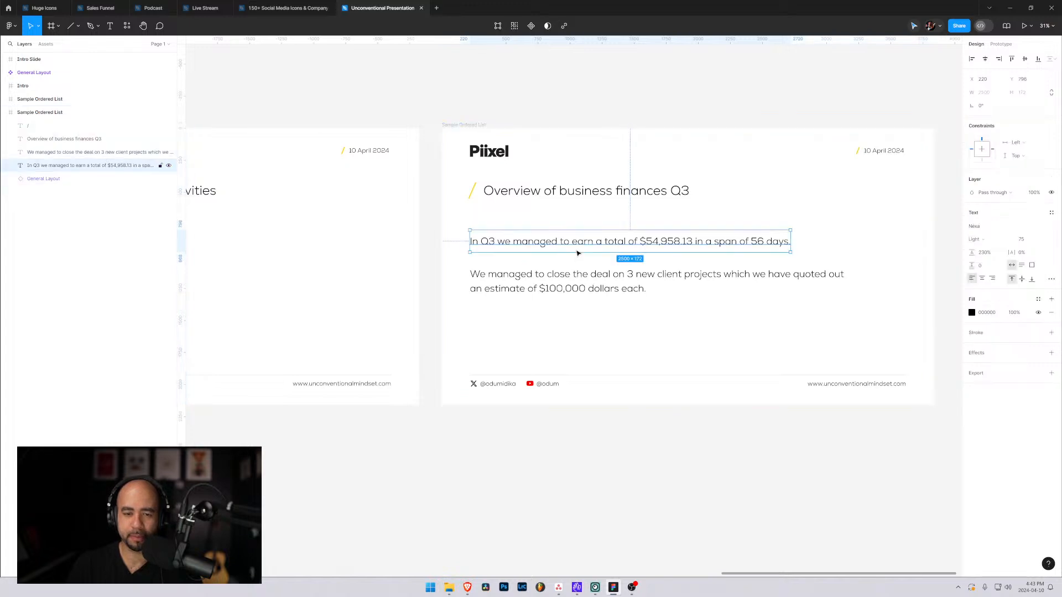
pyautogui.click(601, 293)
pyautogui.click(596, 244)
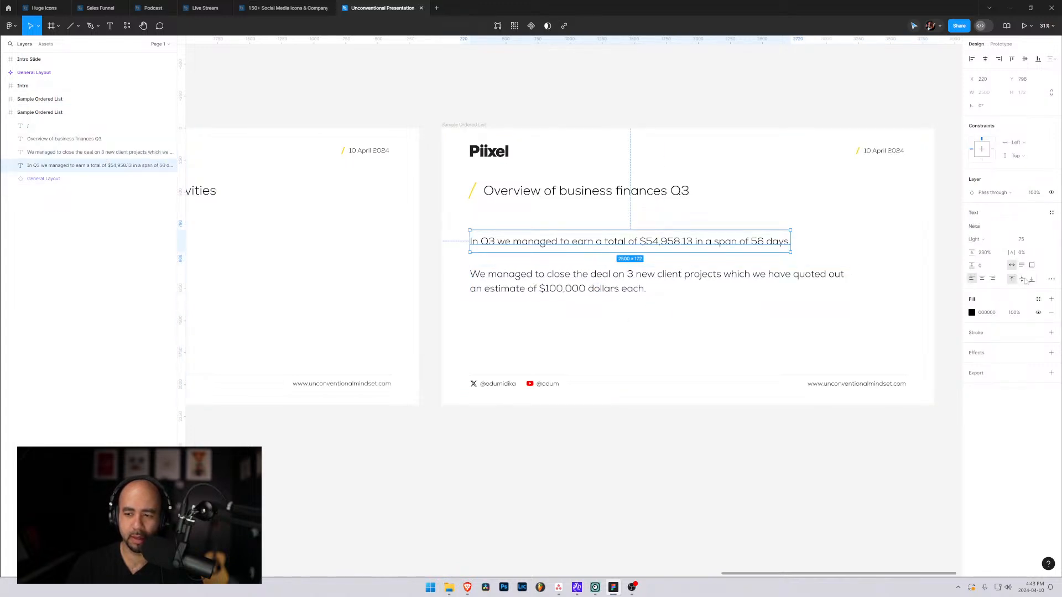
pyautogui.click(985, 253)
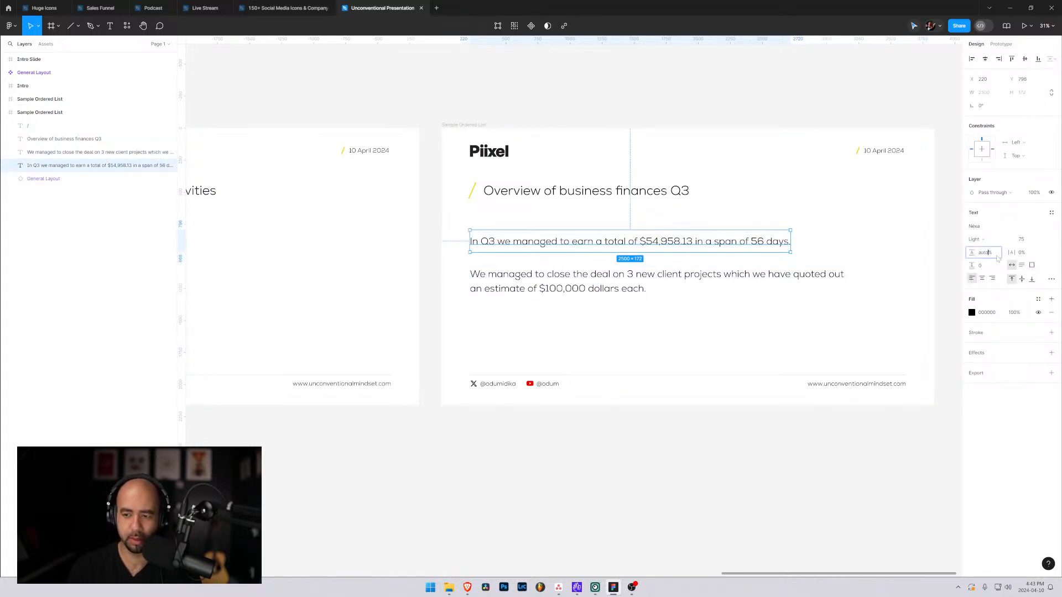
pyautogui.write('auto')
pyautogui.press('Return')
# Set the first paragraph's line height to 150%, matching the second paragraph.
pyautogui.click(996, 256)
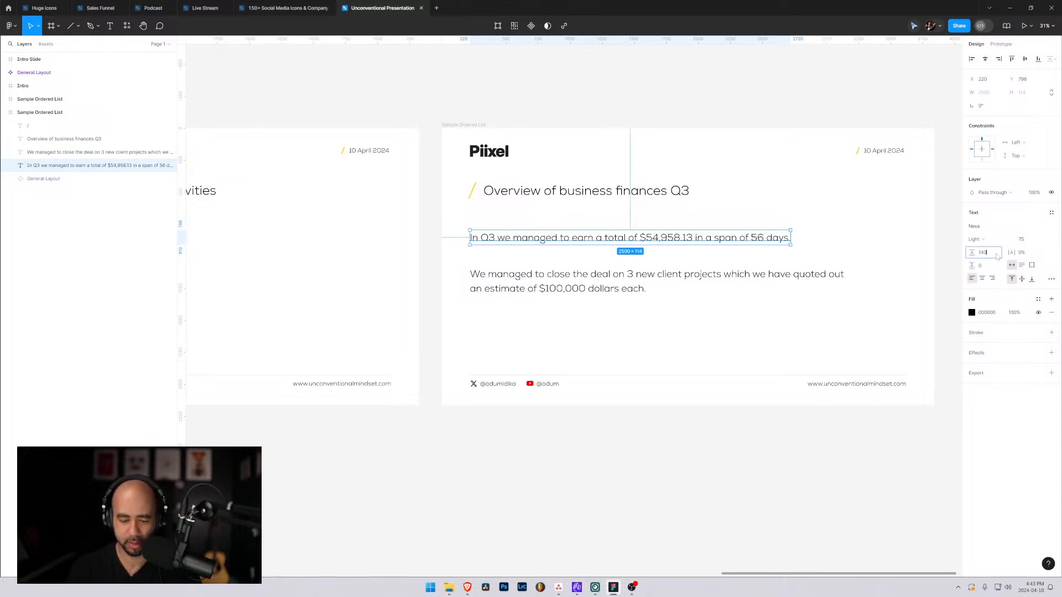
pyautogui.write('150')
pyautogui.press('Return')
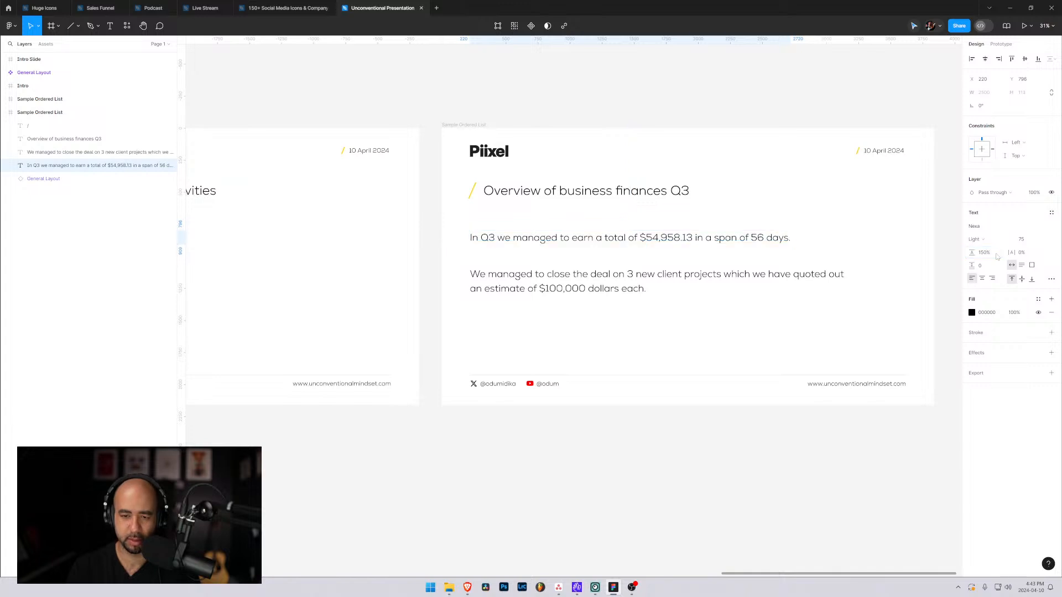
# Move the second paragraph up to about Y 1038, closer to the first paragraph and still at X 220.
pyautogui.click(728, 277)
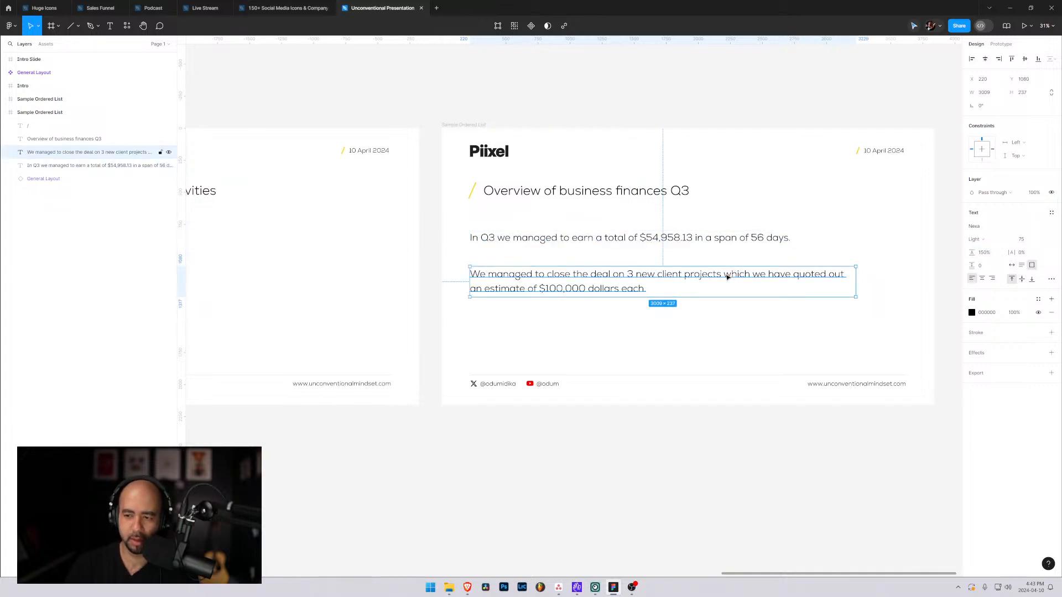
pyautogui.click(719, 239)
pyautogui.click(742, 306)
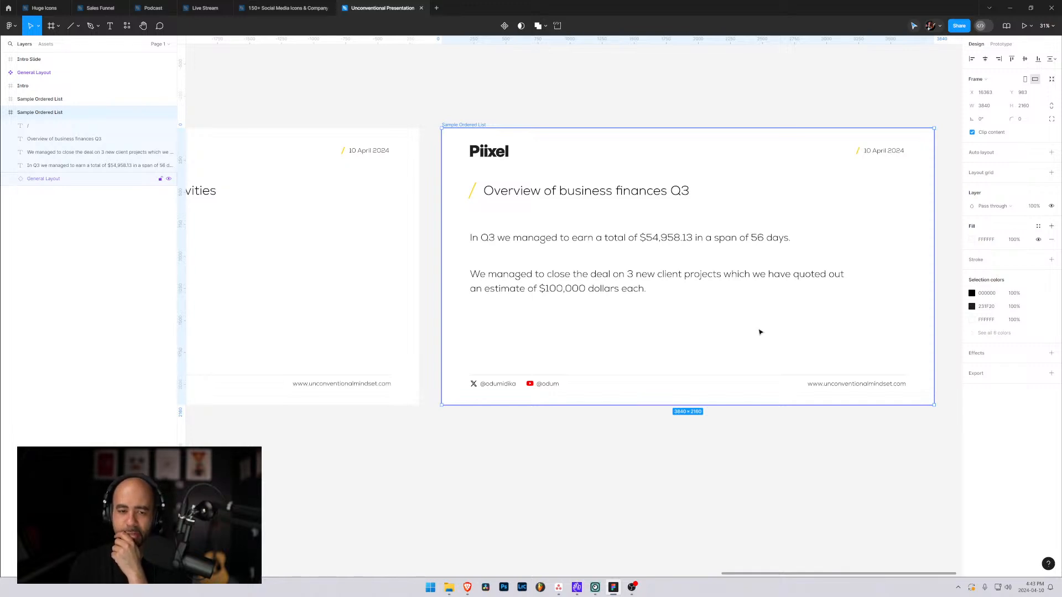
pyautogui.click(575, 291)
pyautogui.moveTo(575, 292); pyautogui.dragTo(572, 285)
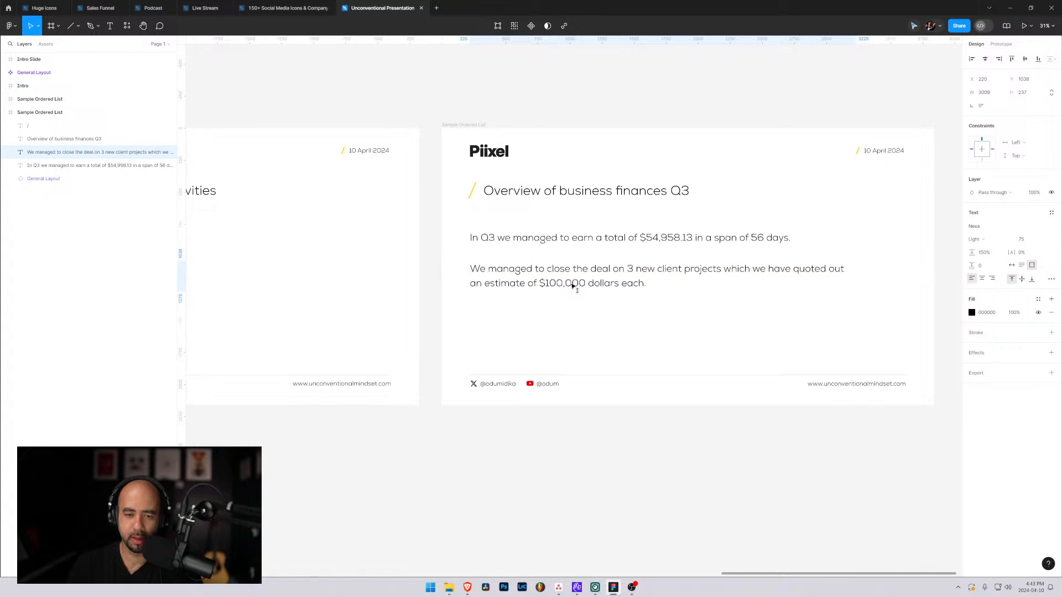
pyautogui.click(642, 319)
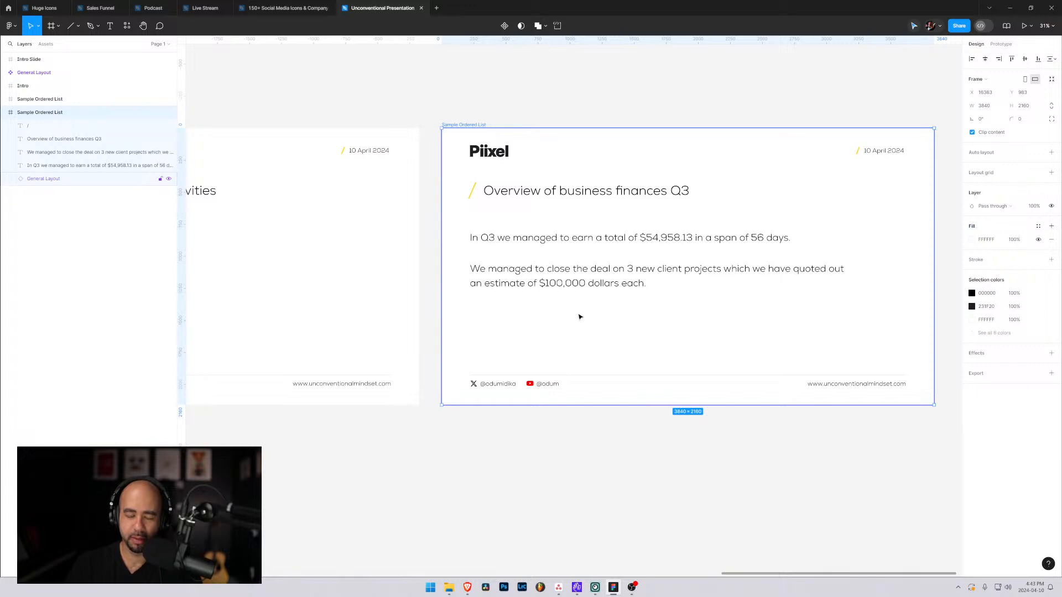
# Start a new bulleted text layer below the second paragraph at about X 283, Y 1505.
pyautogui.click(533, 327)
pyautogui.press('t')
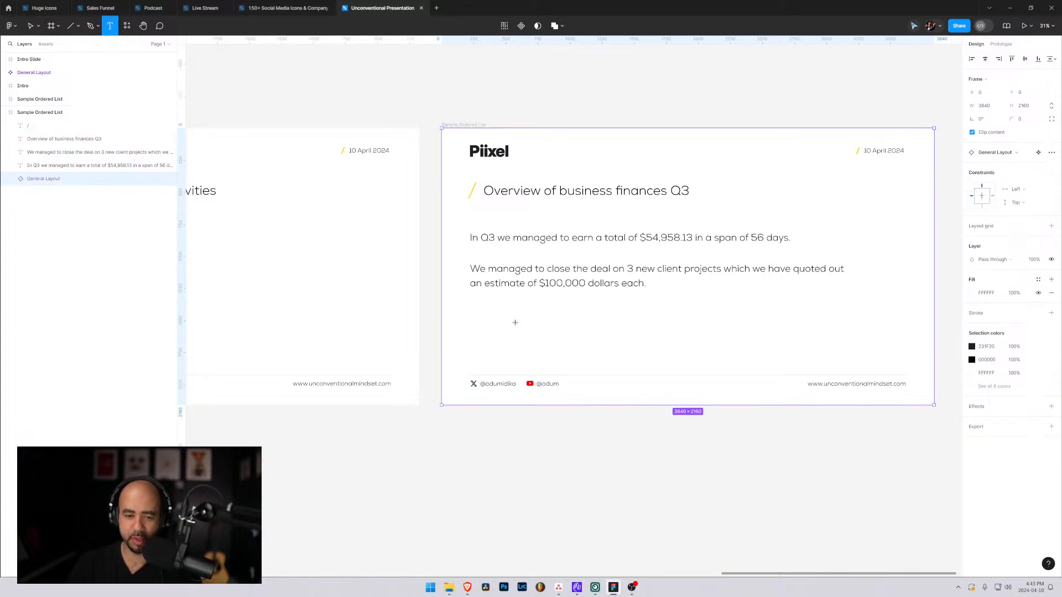
pyautogui.click(478, 323)
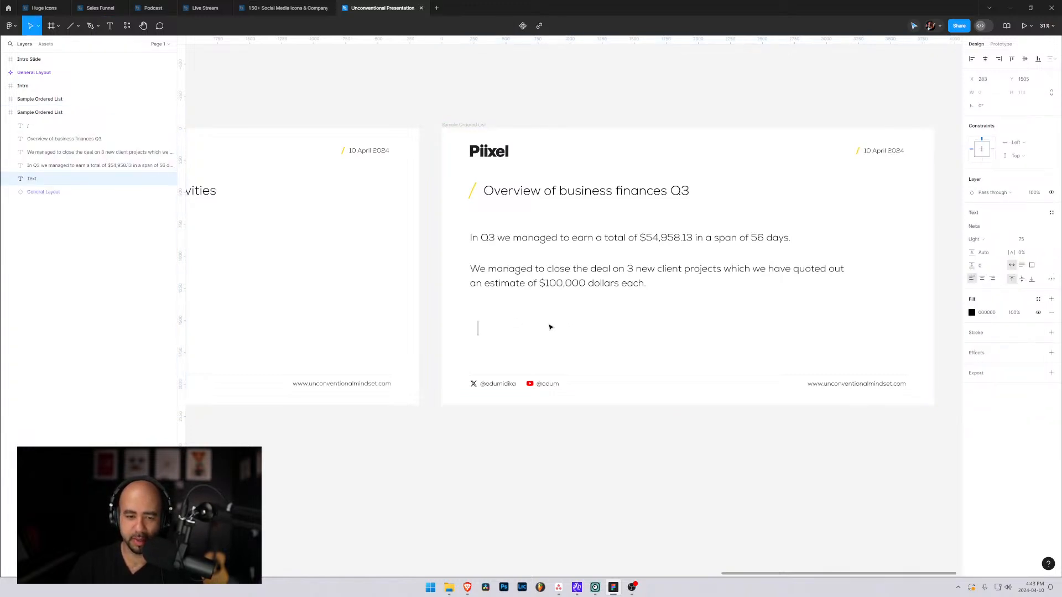
pyautogui.write('-')
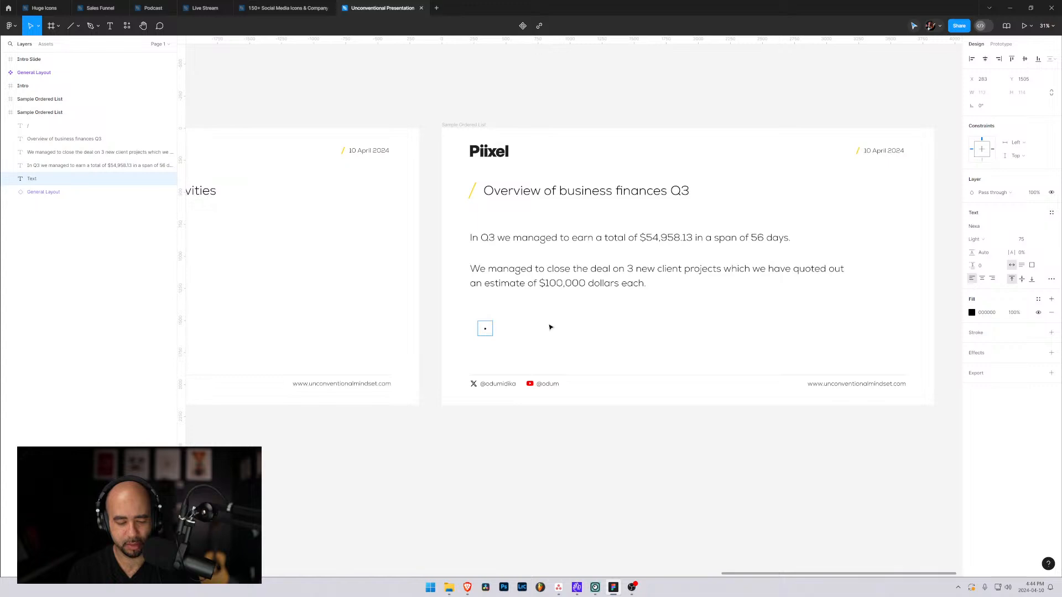
# Enter "50% revenue from client work" as the first bullet and start a second bullet.
pyautogui.write('50% revenue')
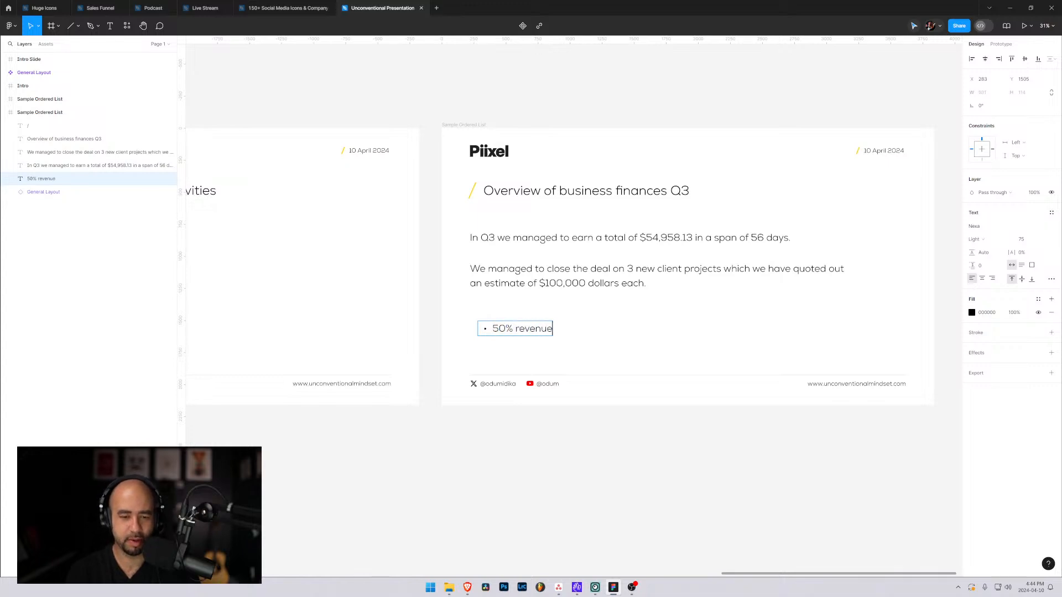
pyautogui.write(' from clien')
pyautogui.press('BackSpace')
pyautogui.press('BackSpace')
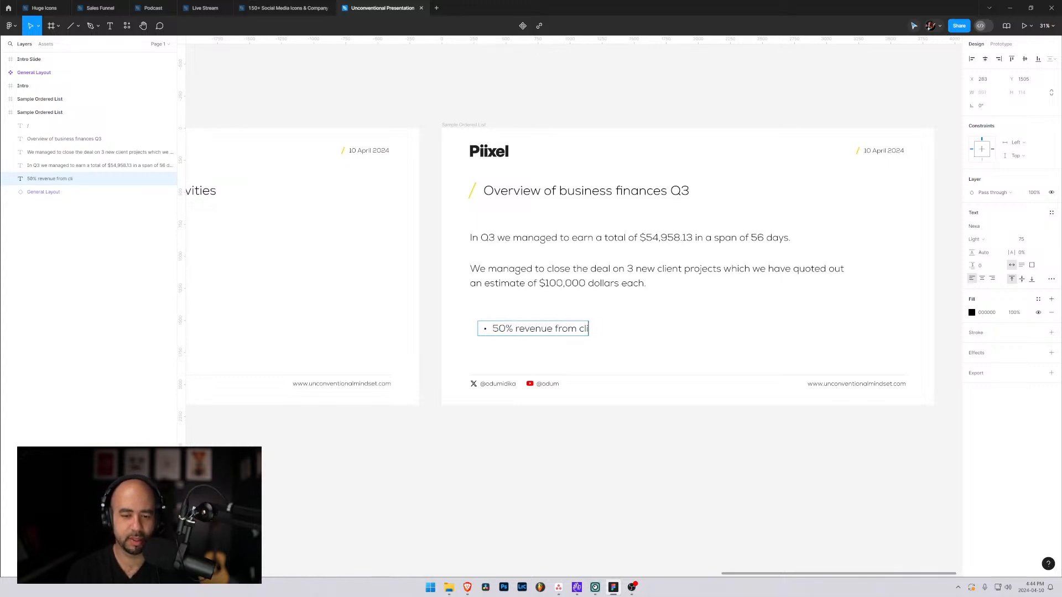
pyautogui.write('ents')
pyautogui.press('BackSpace')
pyautogui.write('work')
pyautogui.press('Return')
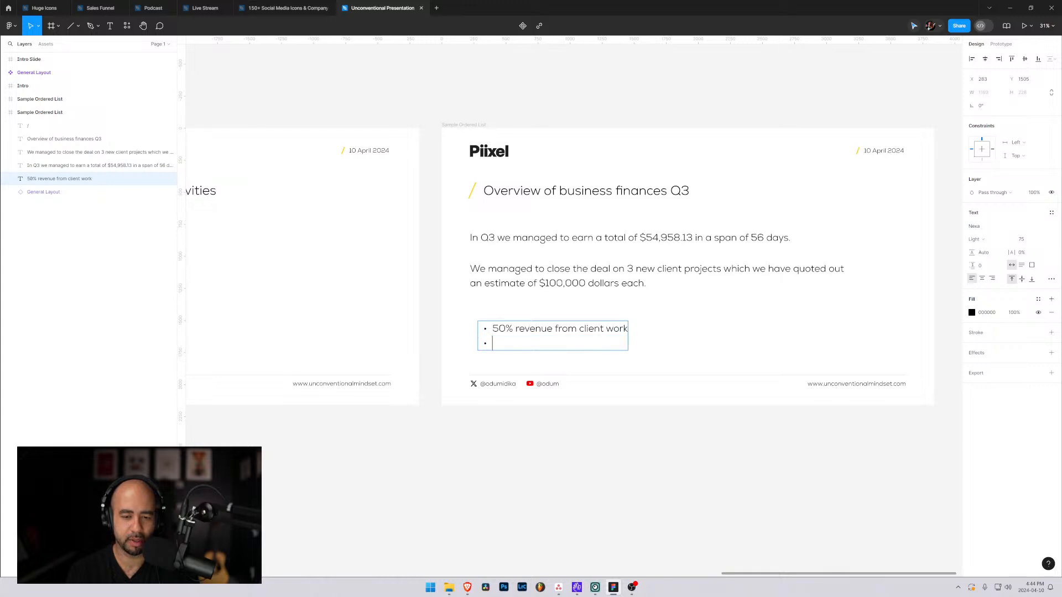
# Enter "43% revenue from Piixel Pieces" as the second bullet and start a third bullet.
pyautogui.write('43')
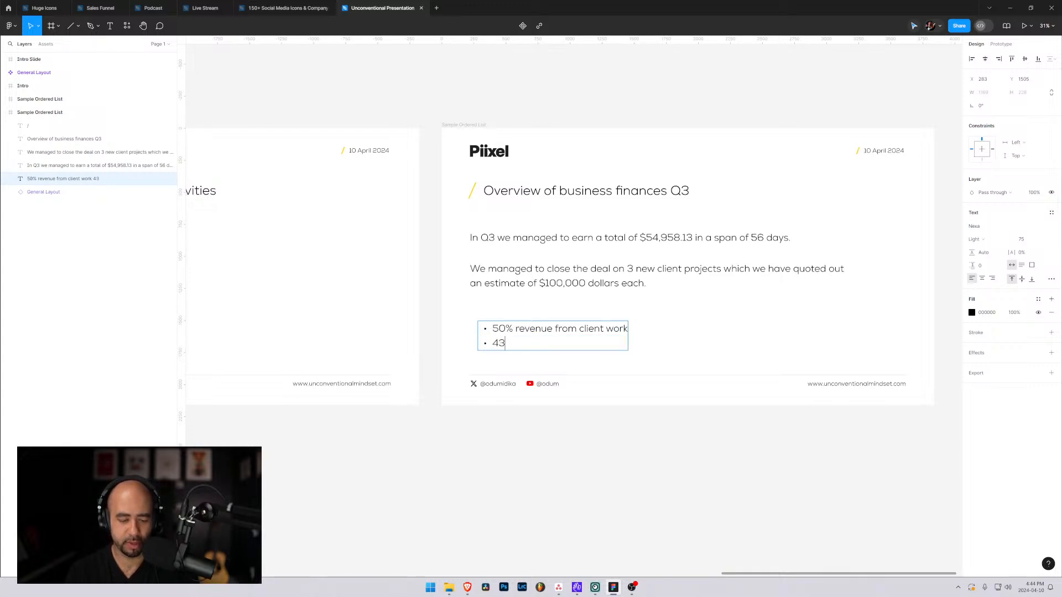
pyautogui.write('% revenue from ')
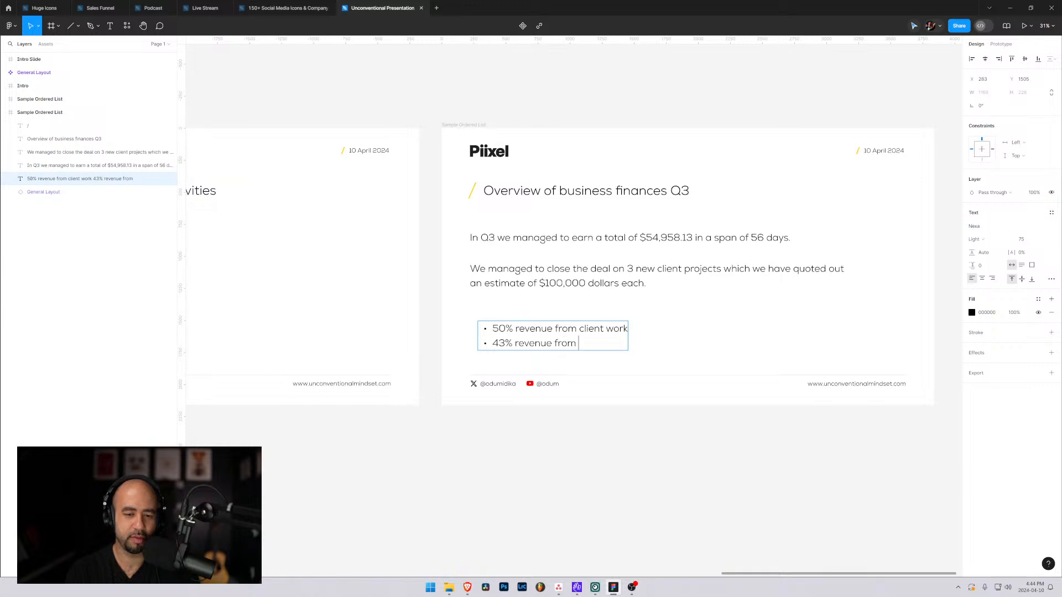
pyautogui.write('Piixel Piec')
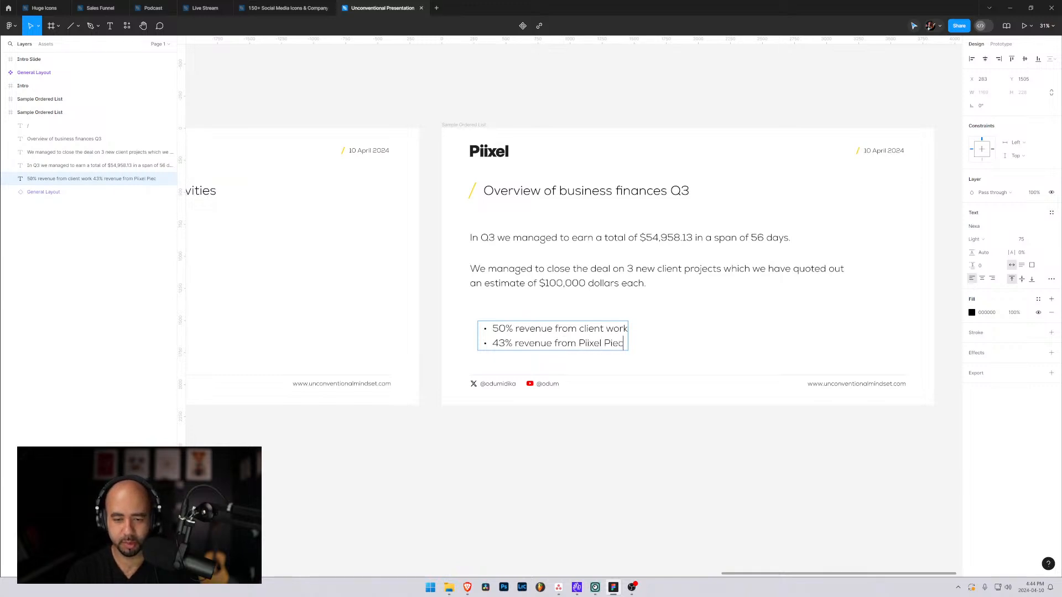
pyautogui.write('es')
pyautogui.press('Return')
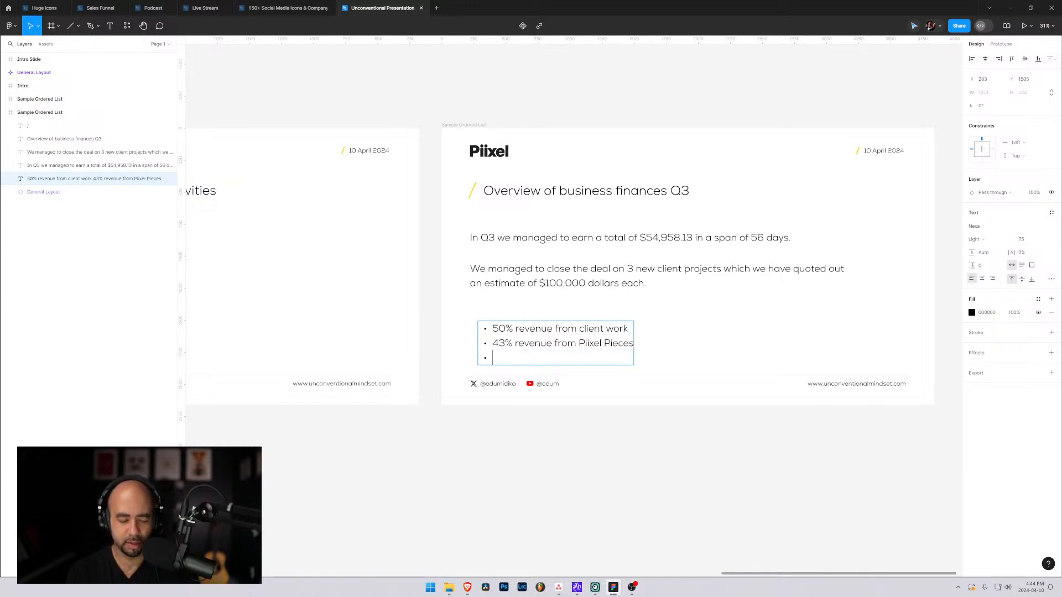
# Enter "7% revenue from affiliate marketing" as the third bullet.
pyautogui.write('7%')
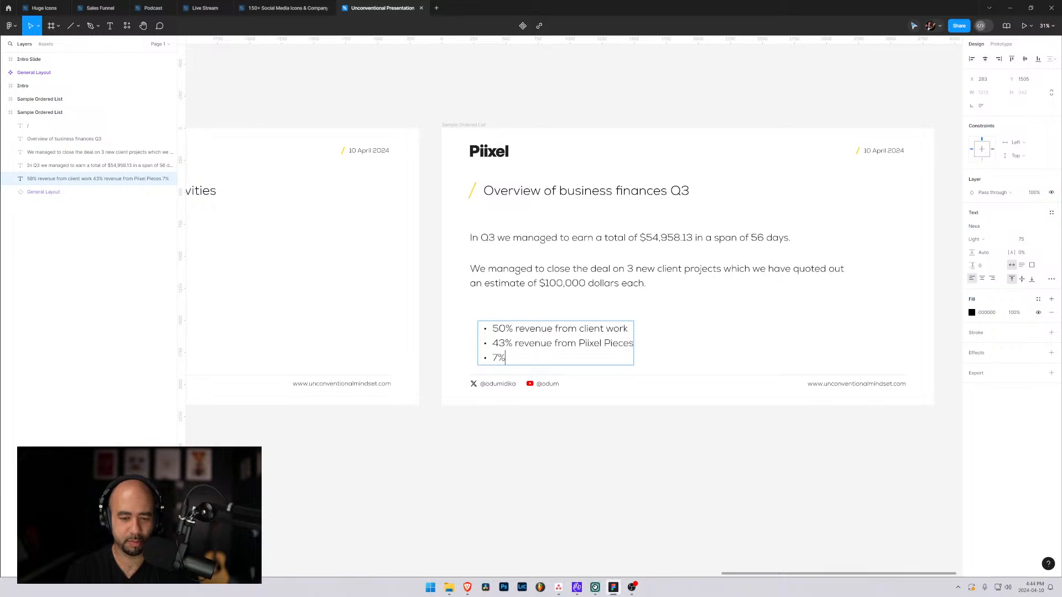
pyautogui.write(' revenue from ')
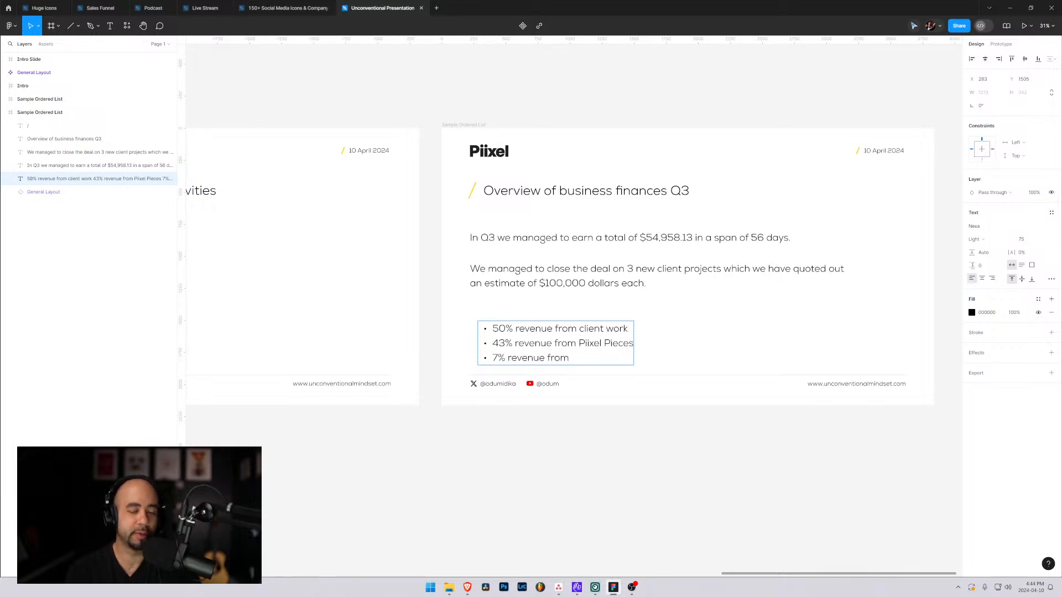
pyautogui.write('affila')
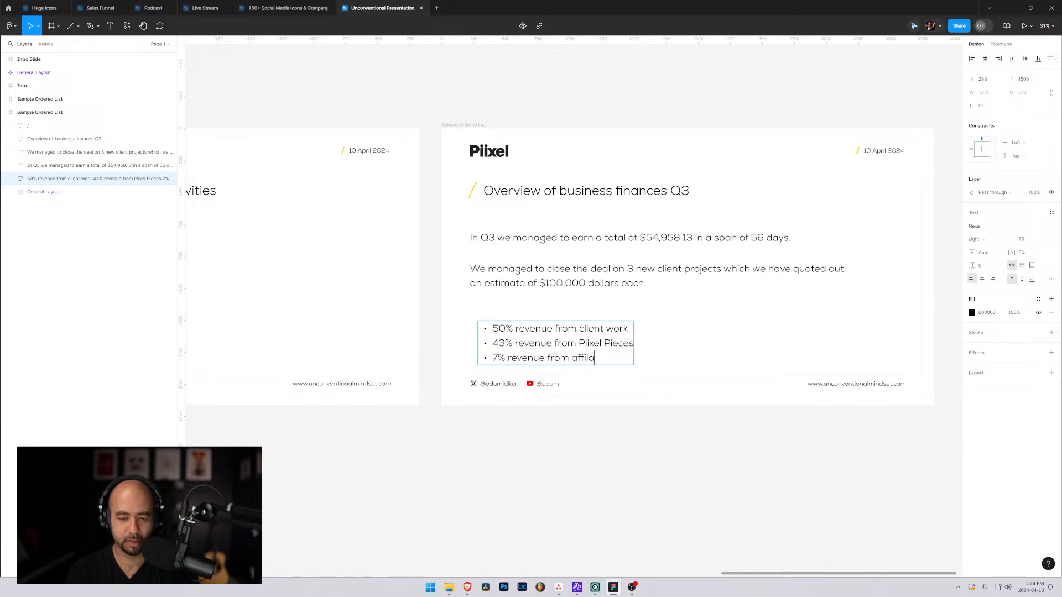
pyautogui.press('BackSpace')
pyautogui.write('iate marketing')
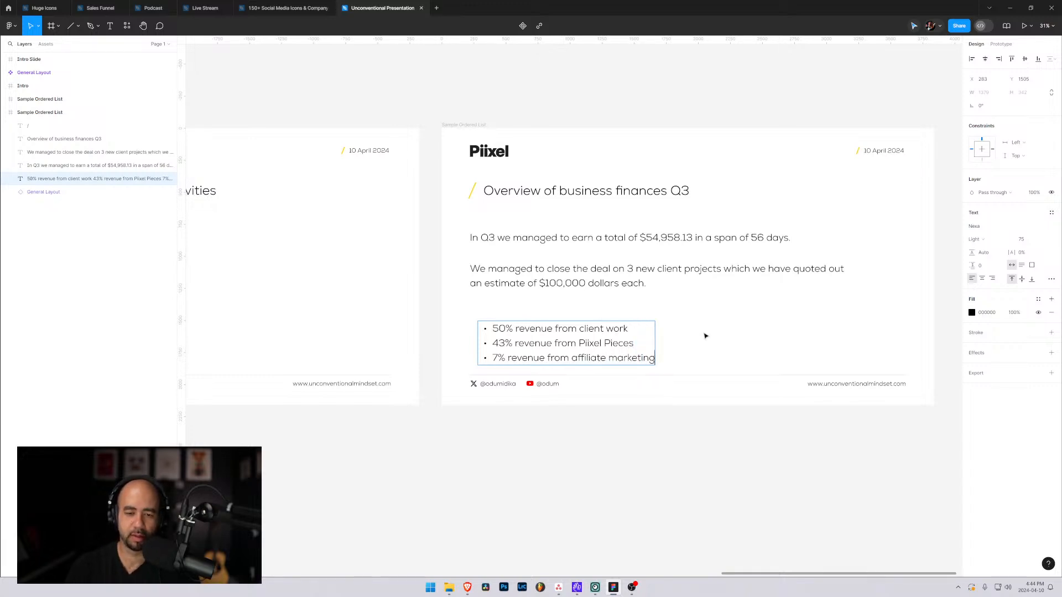
# Move the bullet list up to about X 287, Y 1404, below the second paragraph, and realign the slide frame with its neighbours at Y 983.
pyautogui.press('Escape')
pyautogui.moveTo(544, 341)
pyautogui.mouseDown()
pyautogui.moveTo(535, 336)
pyautogui.moveTo(557, 325)
pyautogui.mouseUp()
pyautogui.click(787, 355)
pyautogui.click(759, 327)
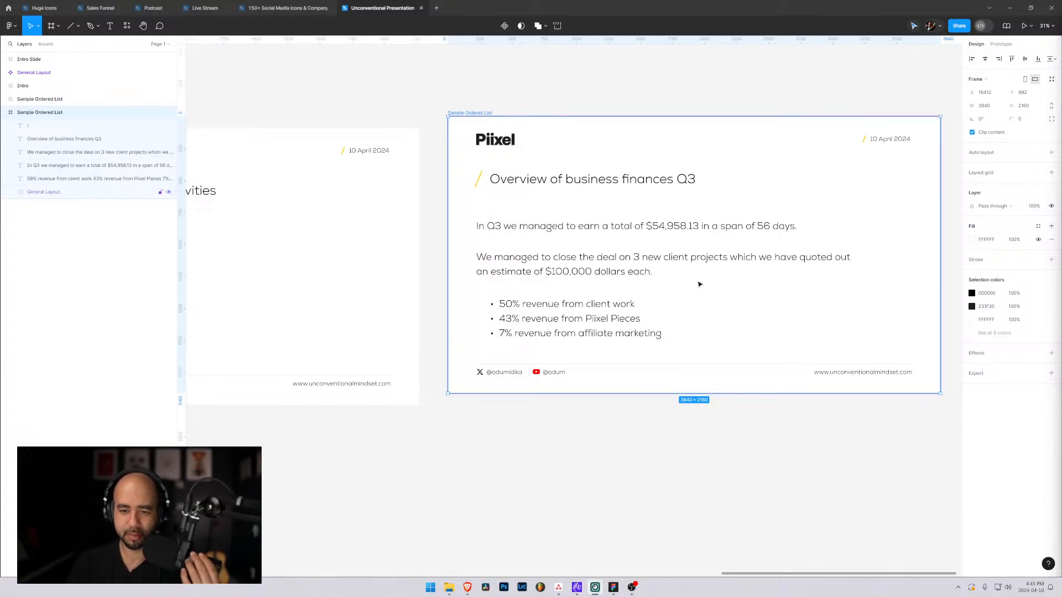
pyautogui.moveTo(698, 284)
pyautogui.mouseDown()
pyautogui.moveTo(691, 300)
pyautogui.moveTo(703, 303)
pyautogui.mouseUp()
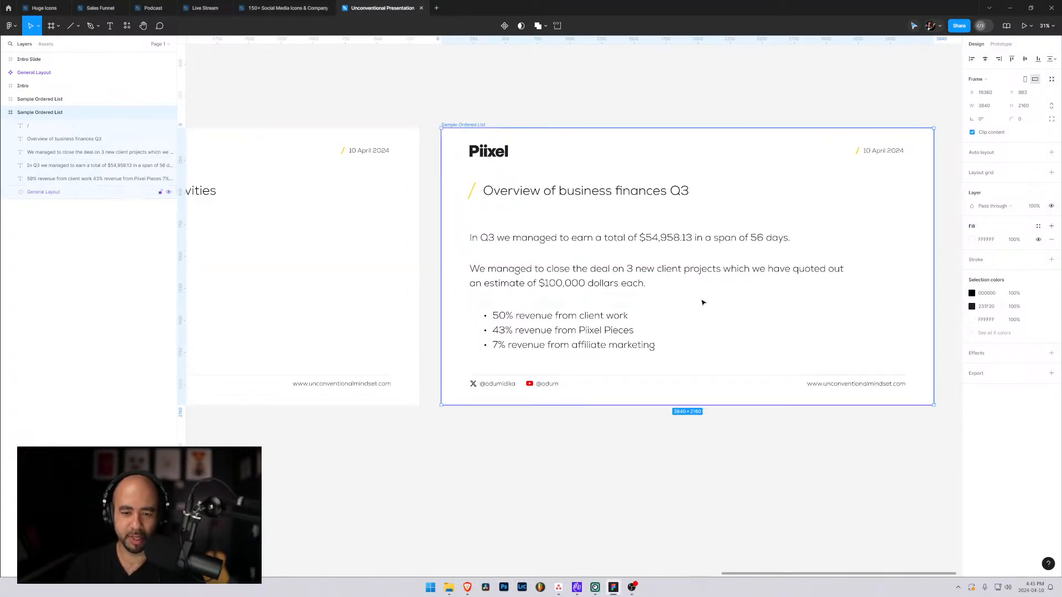
# Append "(note: create charts when dealing with numbers)" to the end of the third bullet.
pyautogui.click(641, 346)
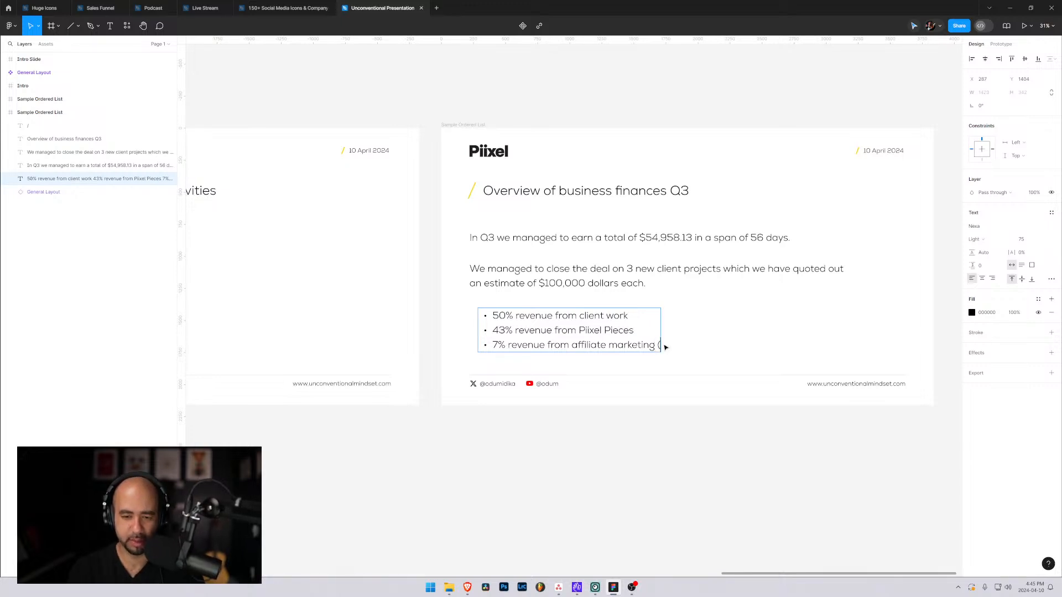
pyautogui.write('(note: create charg')
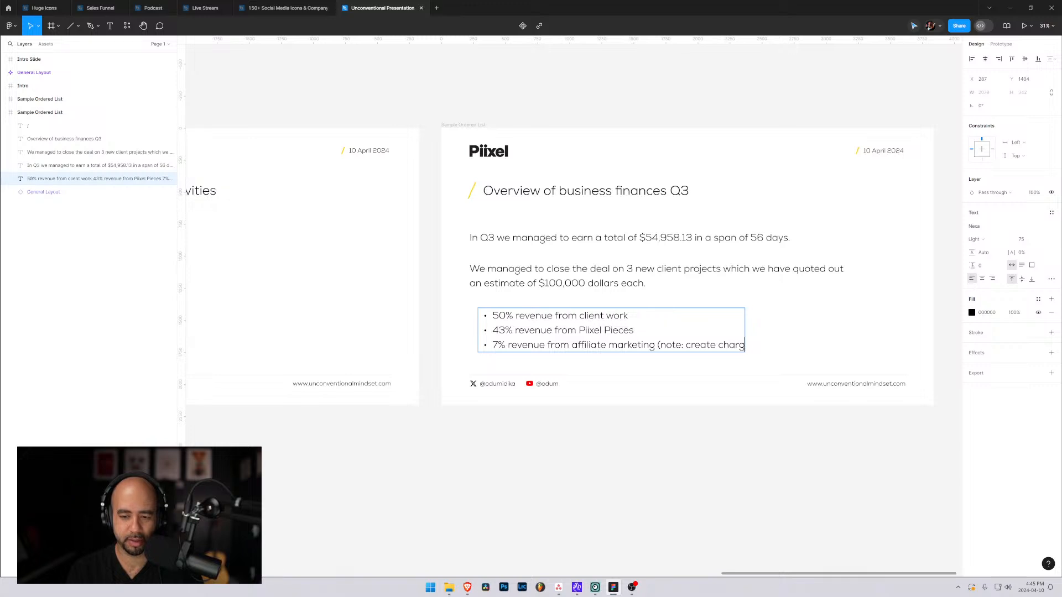
pyautogui.press('BackSpace')
pyautogui.write('ts when dealing with')
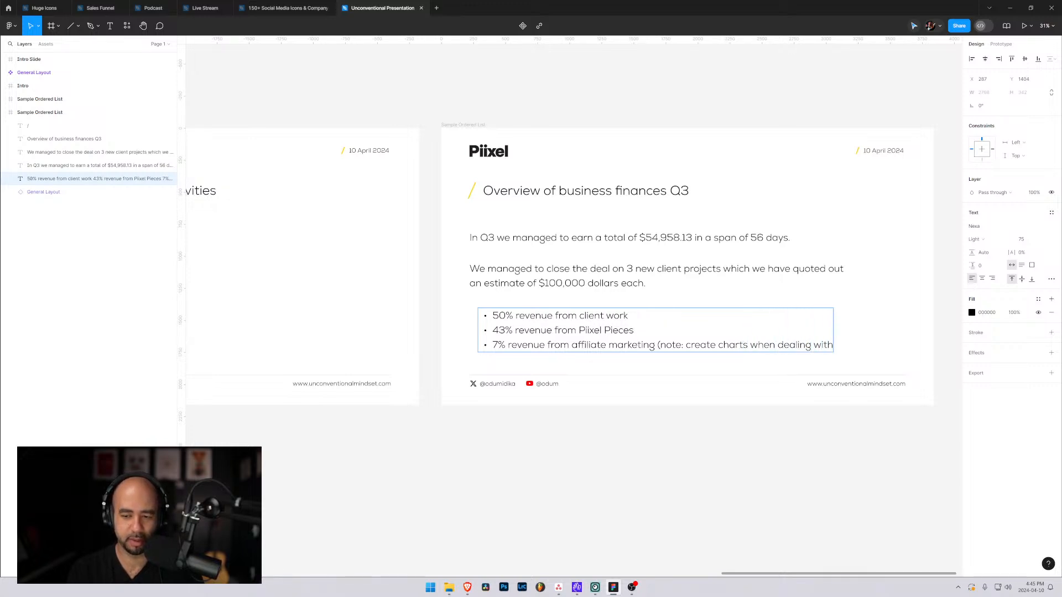
pyautogui.write(' nubmers')
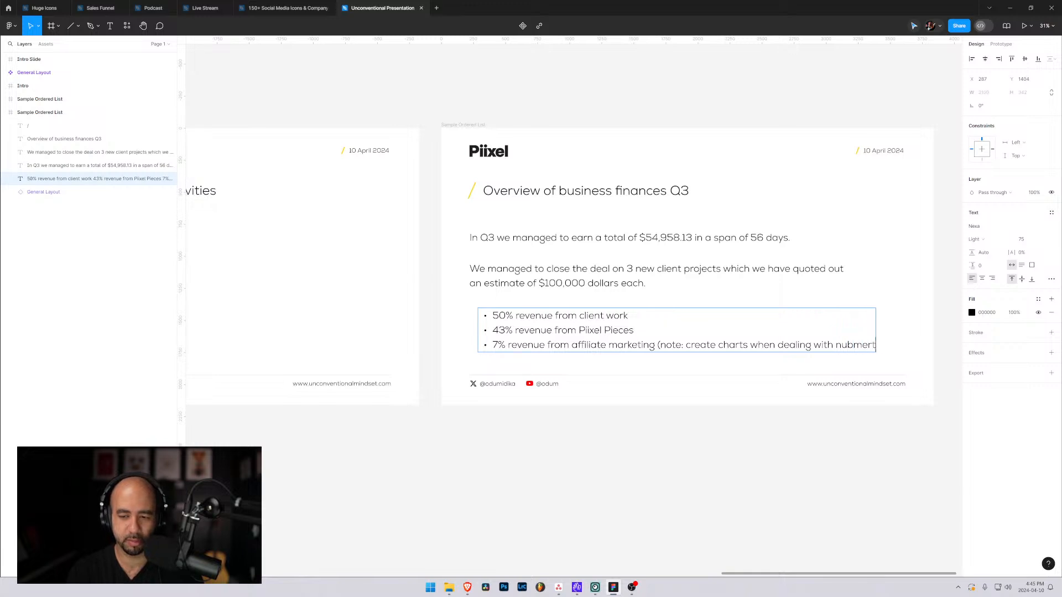
pyautogui.press('BackSpace')
pyautogui.press('BackSpace')
pyautogui.press('BackSpace')
pyautogui.press('BackSpace')
pyautogui.press('BackSpace')
pyautogui.press('BackSpace')
pyautogui.write('u')
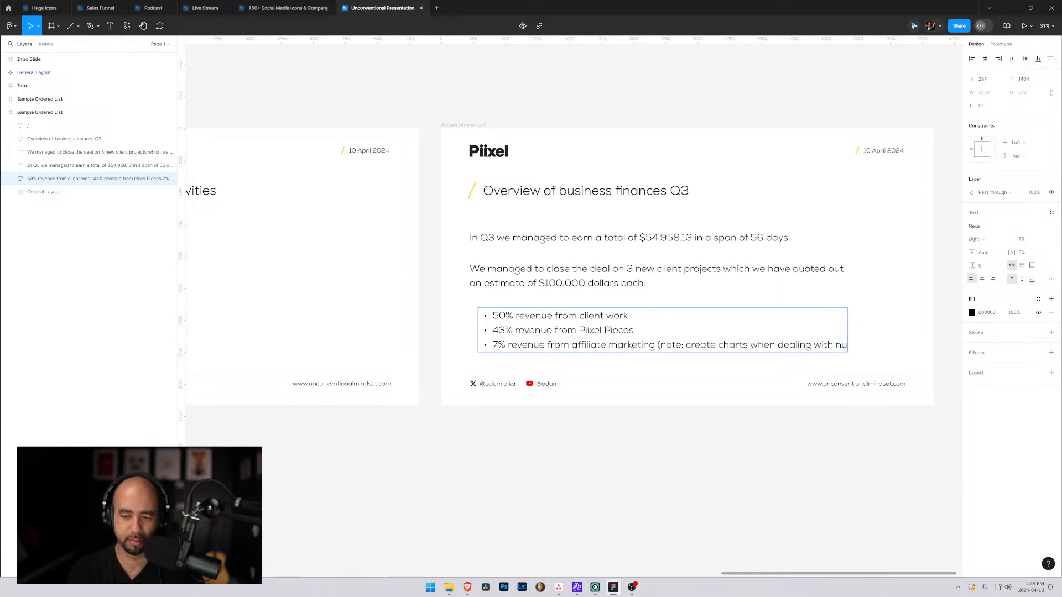
pyautogui.write('mbers).')
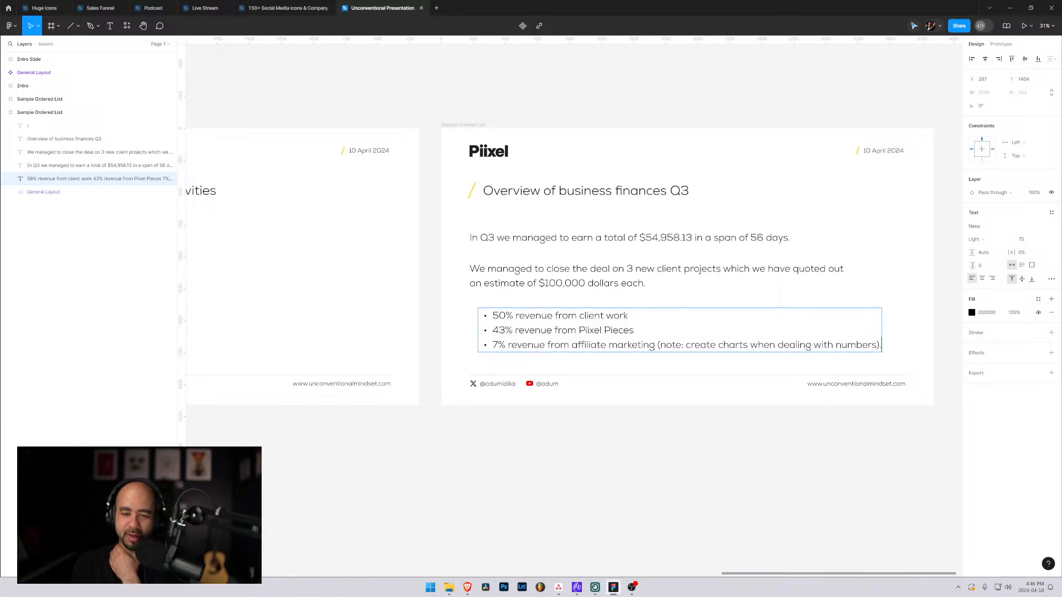
pyautogui.press('BackSpace')
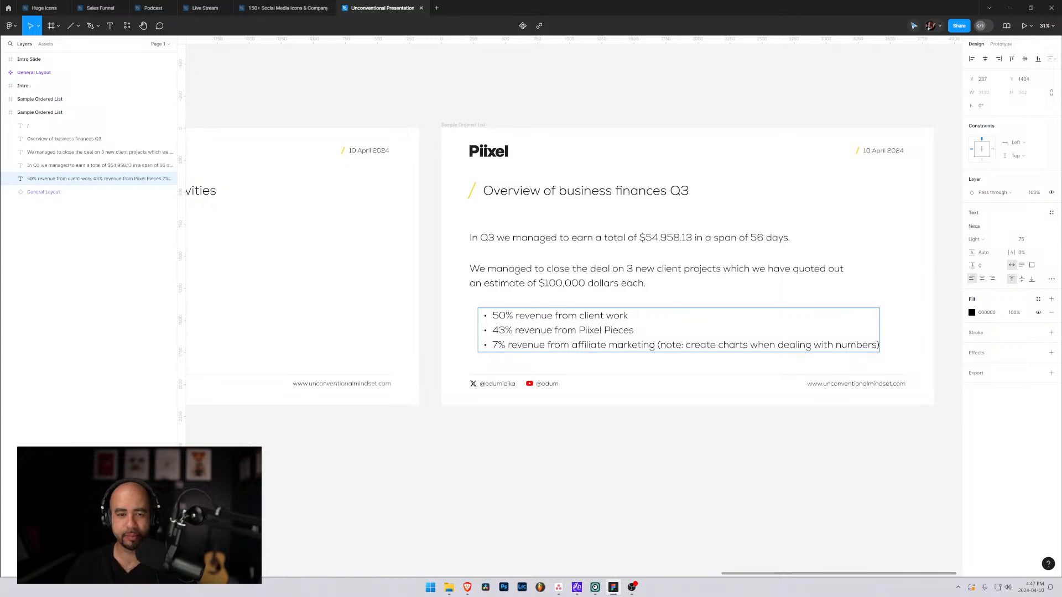
pyautogui.click(553, 277)
pyautogui.press('Escape')
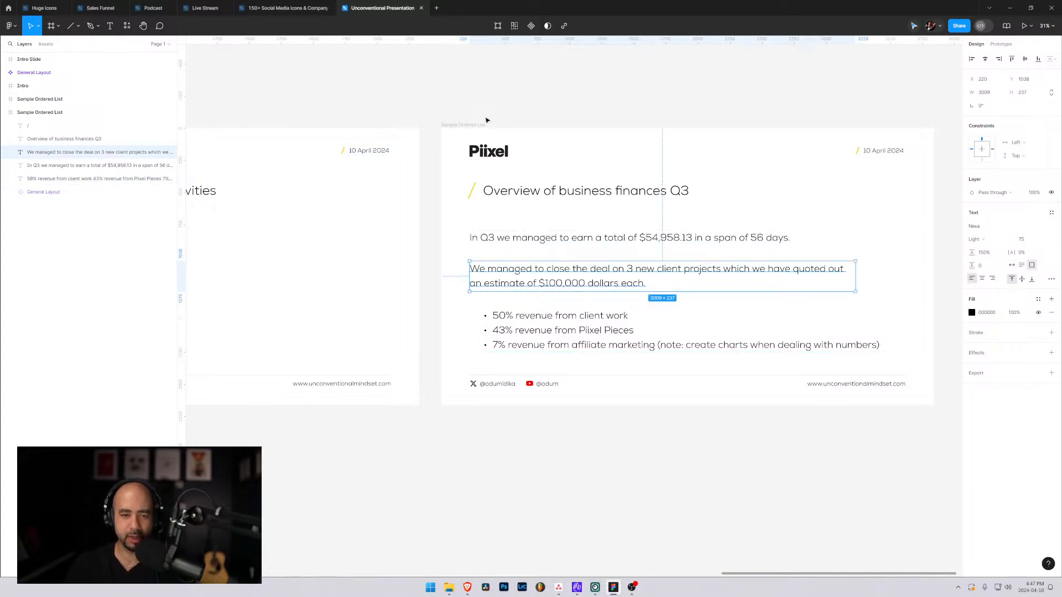
# Review the deck's slides from the General Layout through the intro title and ordered list to the business finances slide.
pyautogui.moveTo(341, 202); pyautogui.dragTo(732, 237)
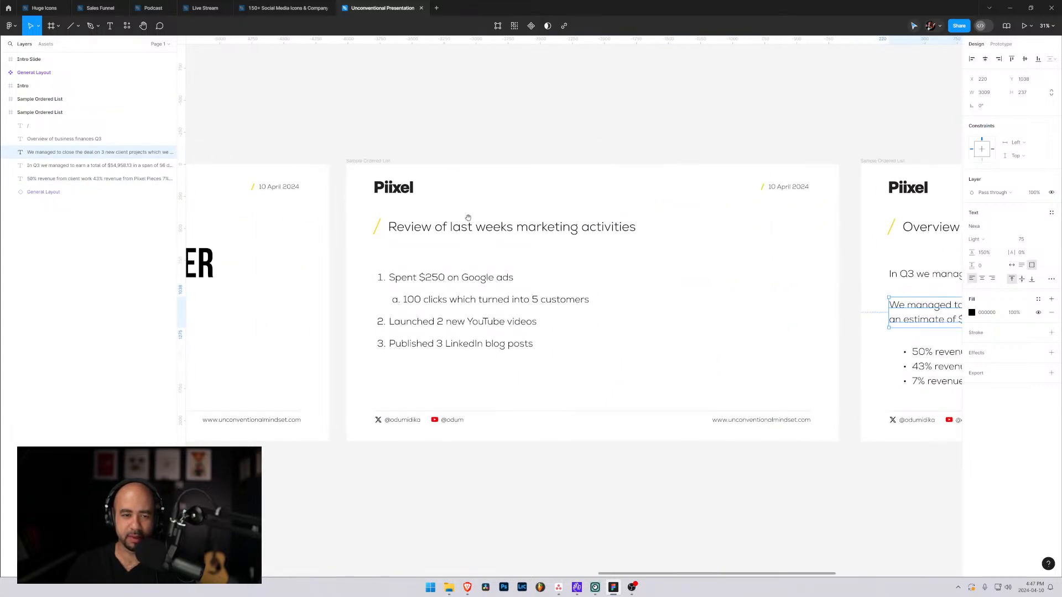
pyautogui.moveTo(492, 206); pyautogui.dragTo(828, 208)
pyautogui.moveTo(414, 213); pyautogui.dragTo(799, 199)
pyautogui.moveTo(464, 208); pyautogui.dragTo(569, 208)
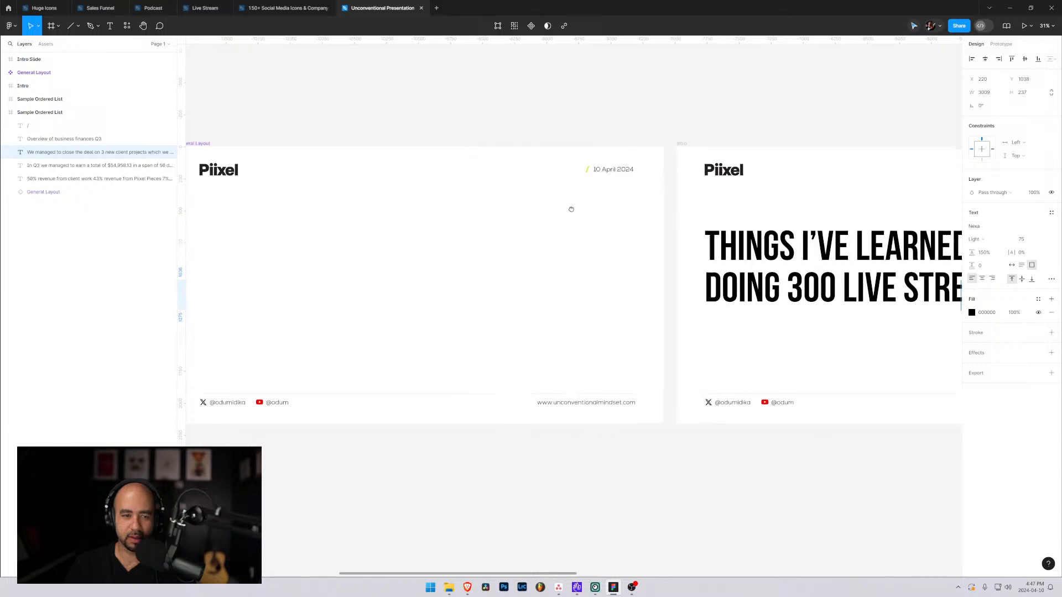
pyautogui.moveTo(507, 223); pyautogui.dragTo(673, 223)
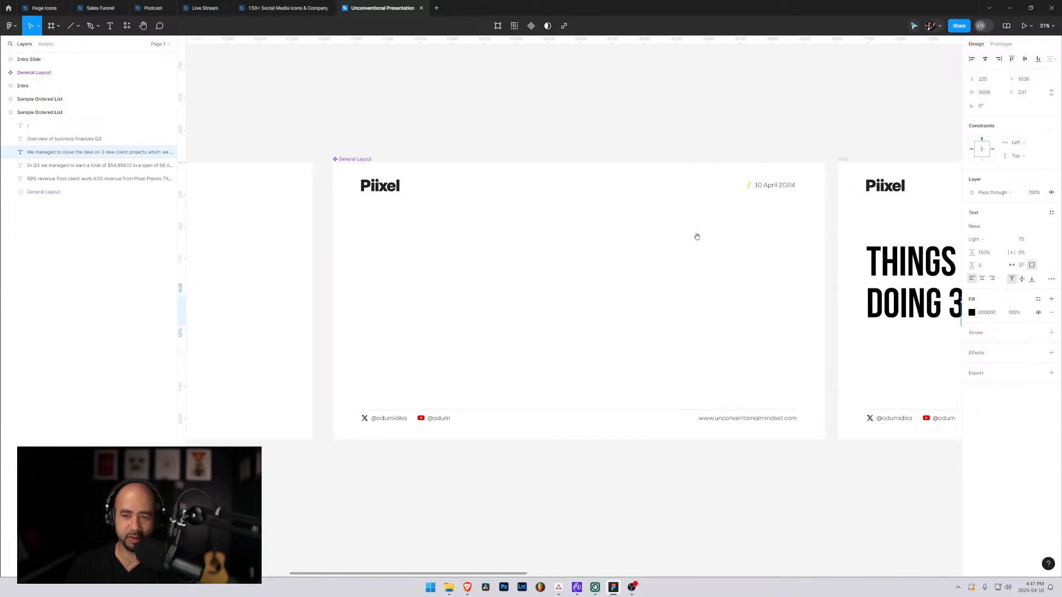
pyautogui.moveTo(695, 237); pyautogui.dragTo(395, 221)
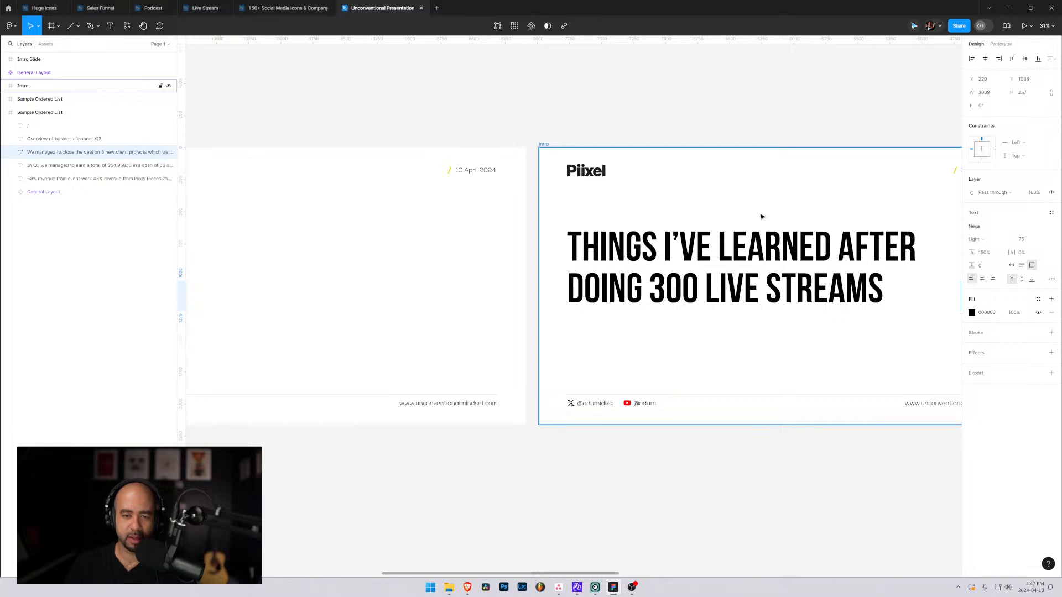
pyautogui.moveTo(761, 215); pyautogui.dragTo(594, 220)
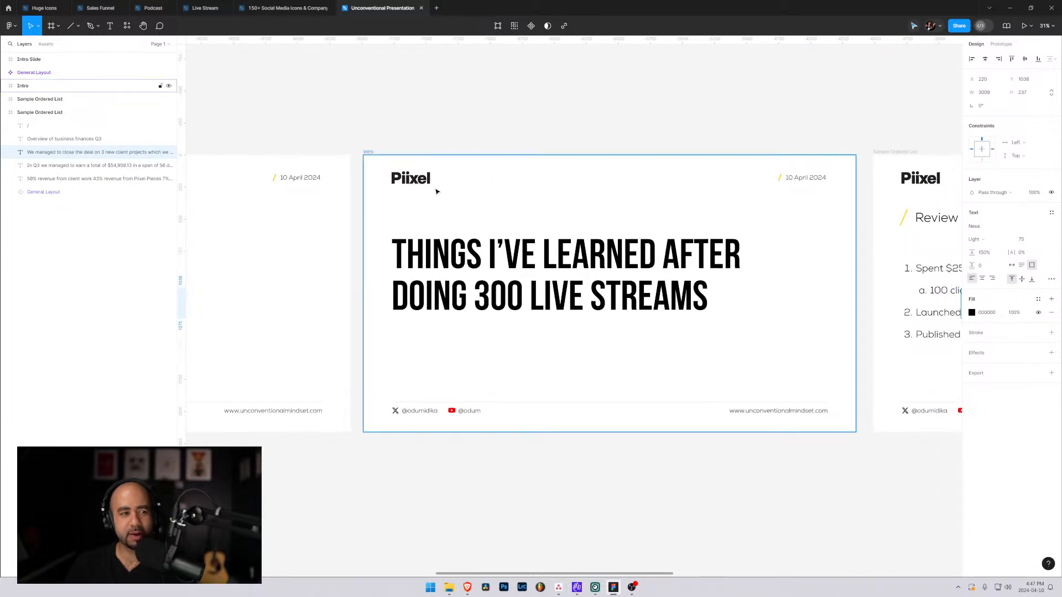
pyautogui.click(477, 258)
pyautogui.moveTo(840, 216); pyautogui.dragTo(455, 213)
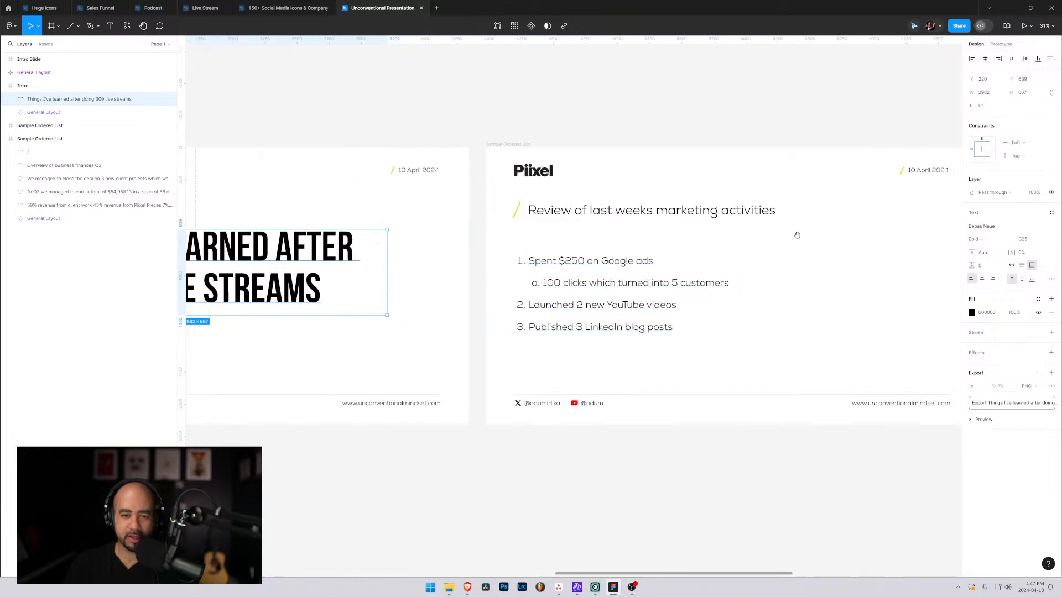
pyautogui.moveTo(827, 235); pyautogui.dragTo(467, 242)
pyautogui.moveTo(706, 241); pyautogui.dragTo(465, 240)
# Compare the text settings and spacing of the two paragraphs and the bullet list on the business finances slide.
pyautogui.click(488, 265)
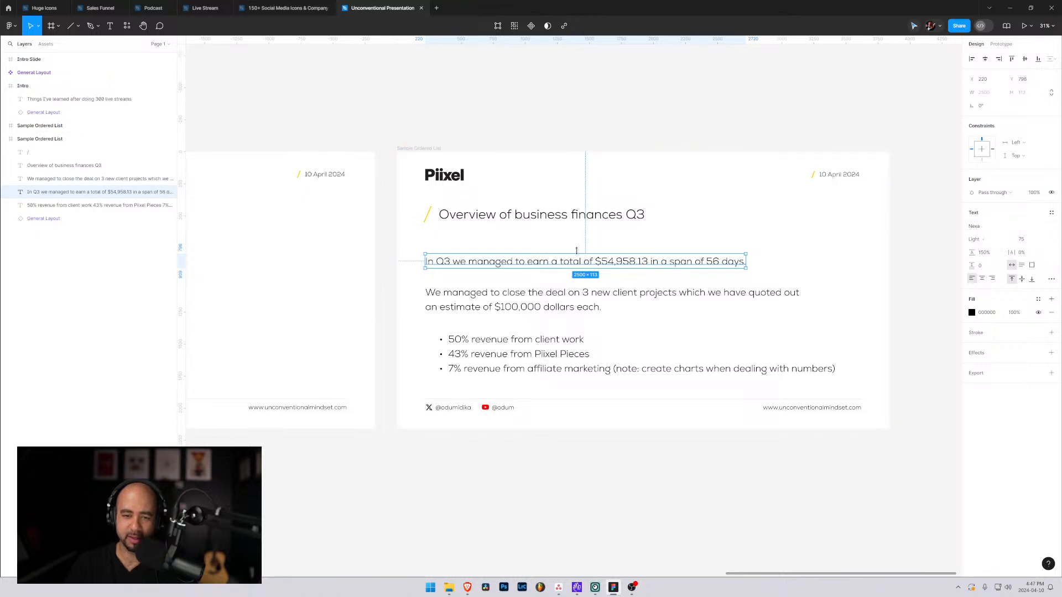
pyautogui.click(544, 298)
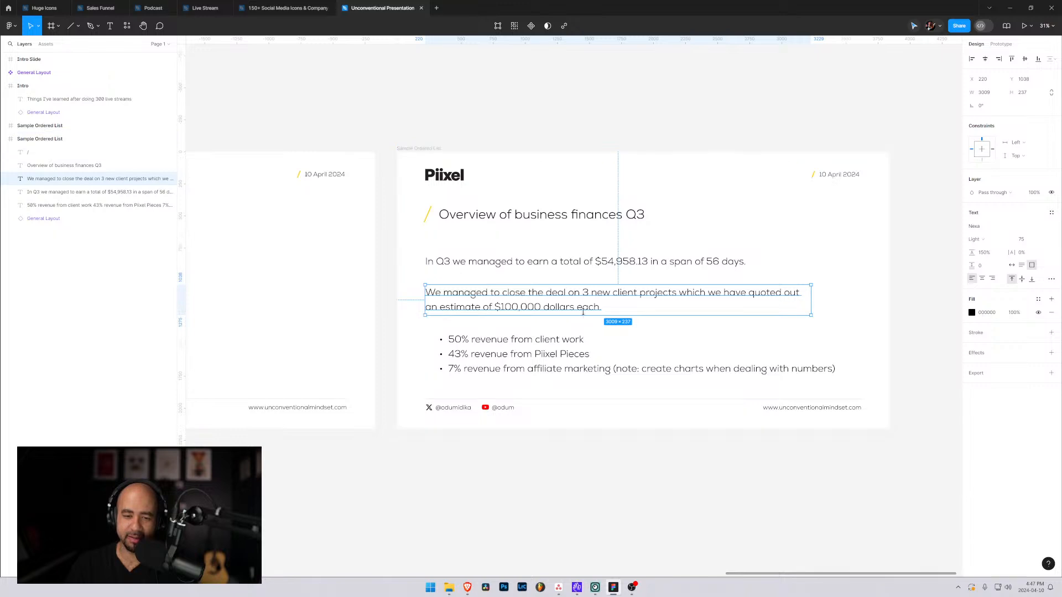
pyautogui.click(569, 262)
pyautogui.click(548, 294)
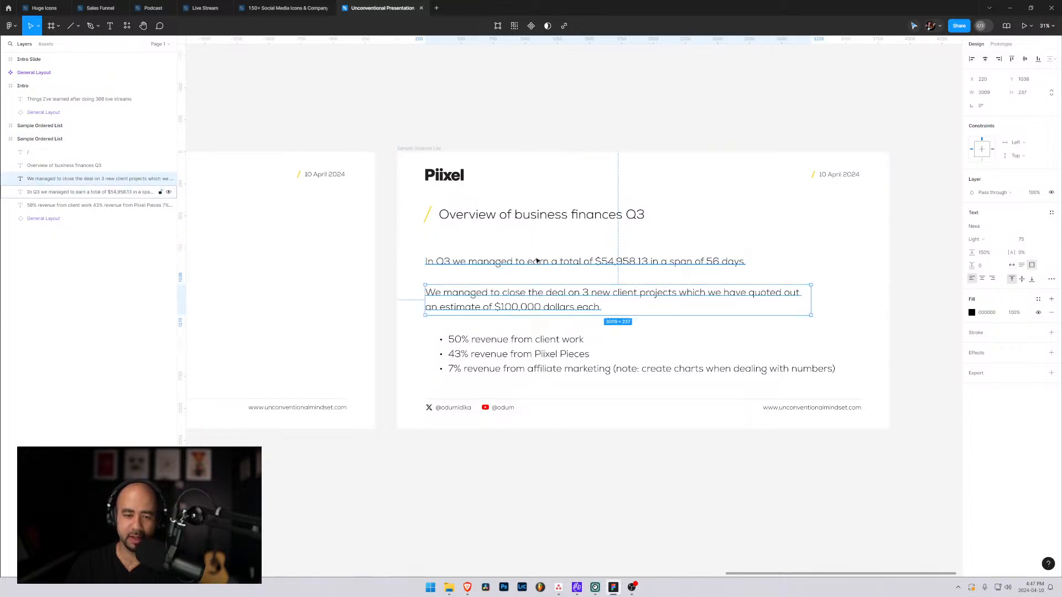
pyautogui.click(537, 265)
pyautogui.click(542, 300)
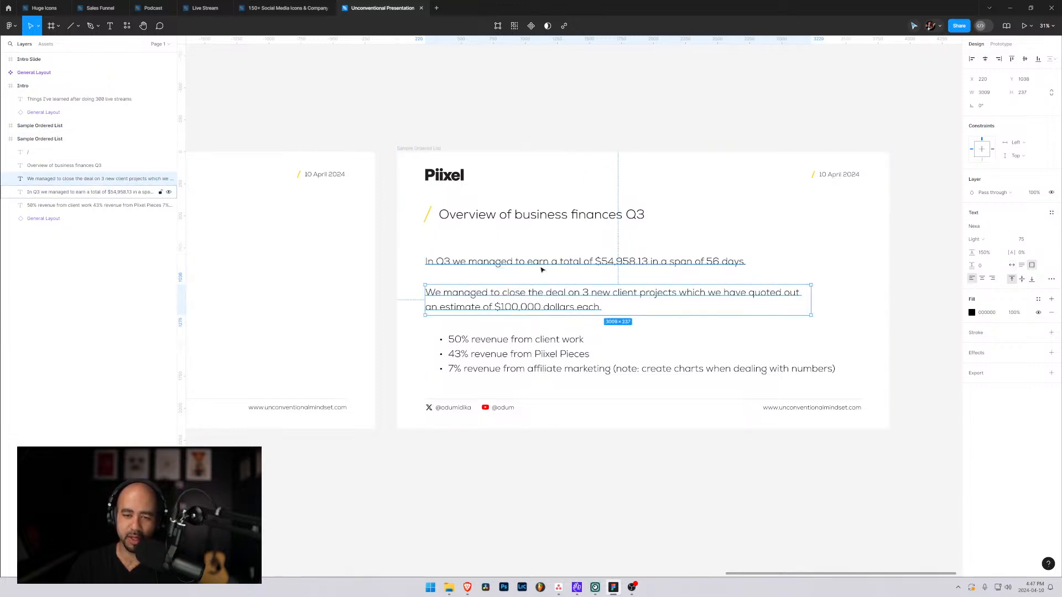
pyautogui.click(541, 265)
pyautogui.keyDown('shift'); pyautogui.click(546, 300); pyautogui.keyUp('shift')
pyautogui.keyDown('shift'); pyautogui.click(544, 339); pyautogui.keyUp('shift')
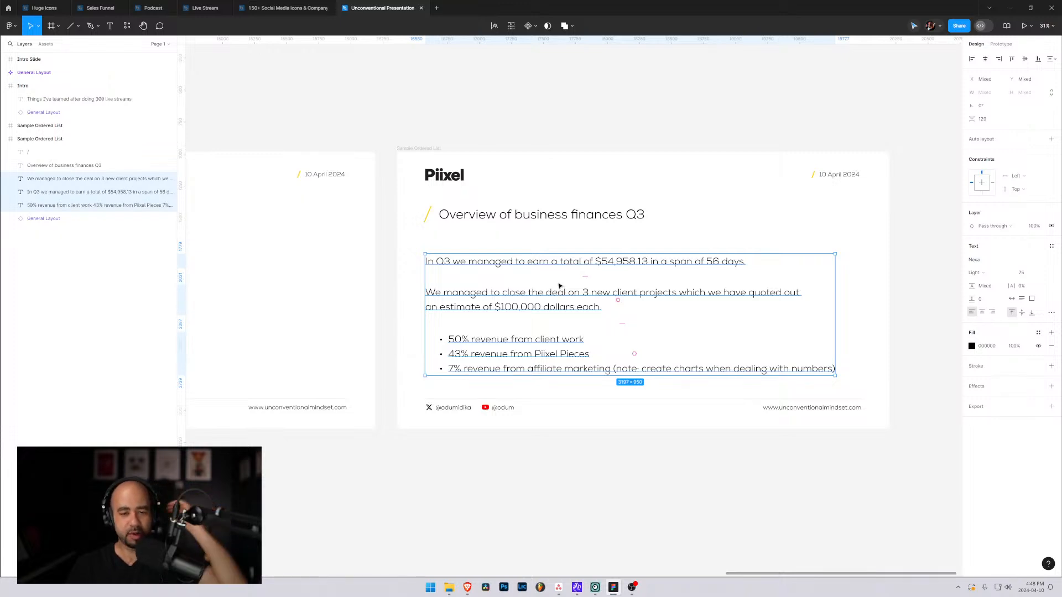
pyautogui.press('Escape')
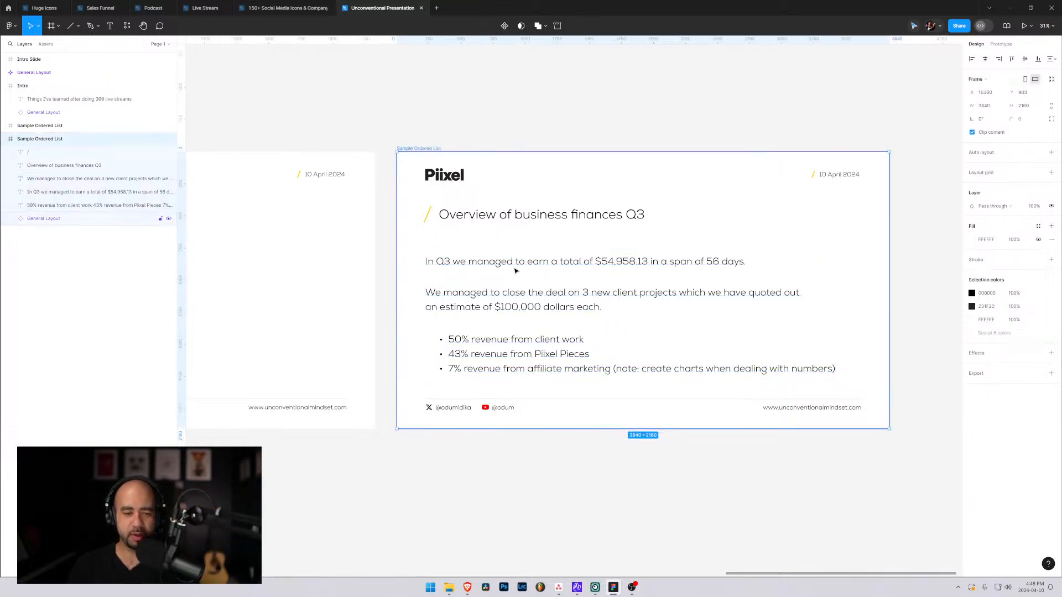
# Duplicate the business finances slide and place the copy to its right at X 20372, Y 983.
pyautogui.click(8, 141)
pyautogui.moveTo(35, 143); pyautogui.dragTo(36, 157)
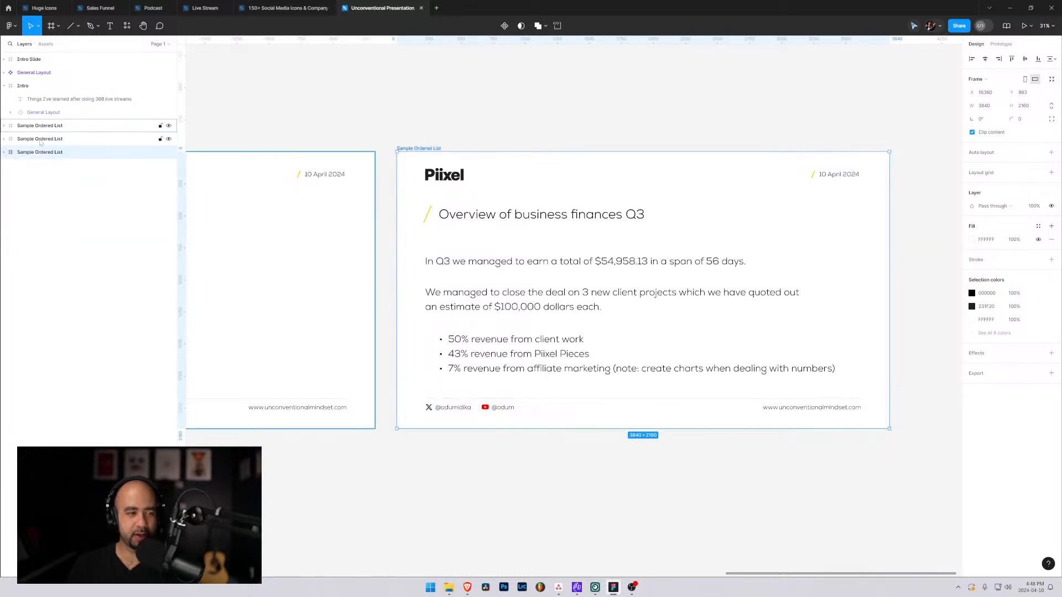
pyautogui.moveTo(452, 243); pyautogui.dragTo(889, 247)
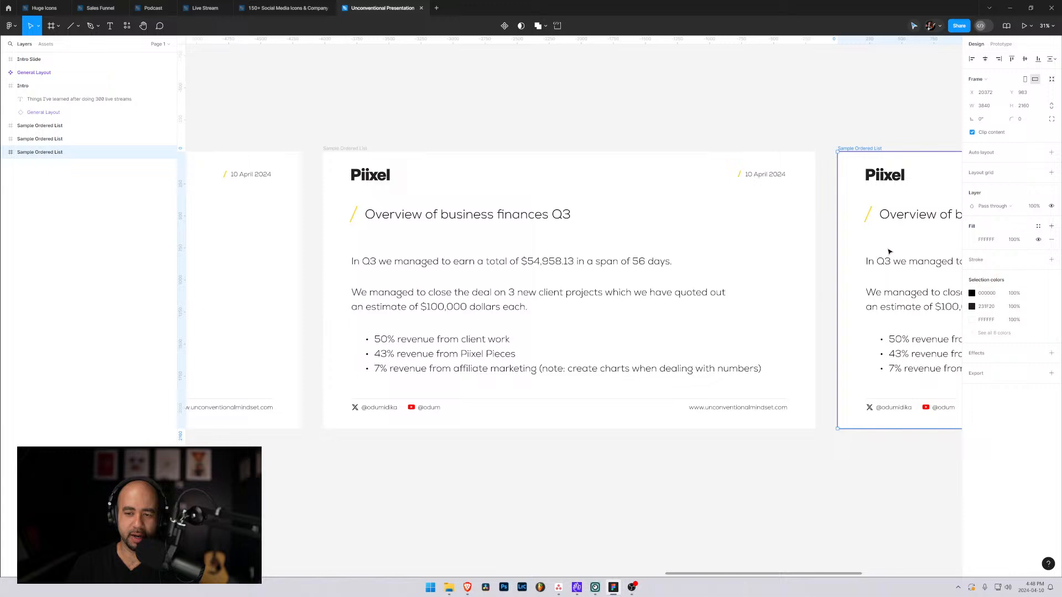
pyautogui.click(398, 113)
# Rename the original business finances frame as "Sample Regular Paragraph Text" and select its duplicate.
pyautogui.doubleClick(41, 141)
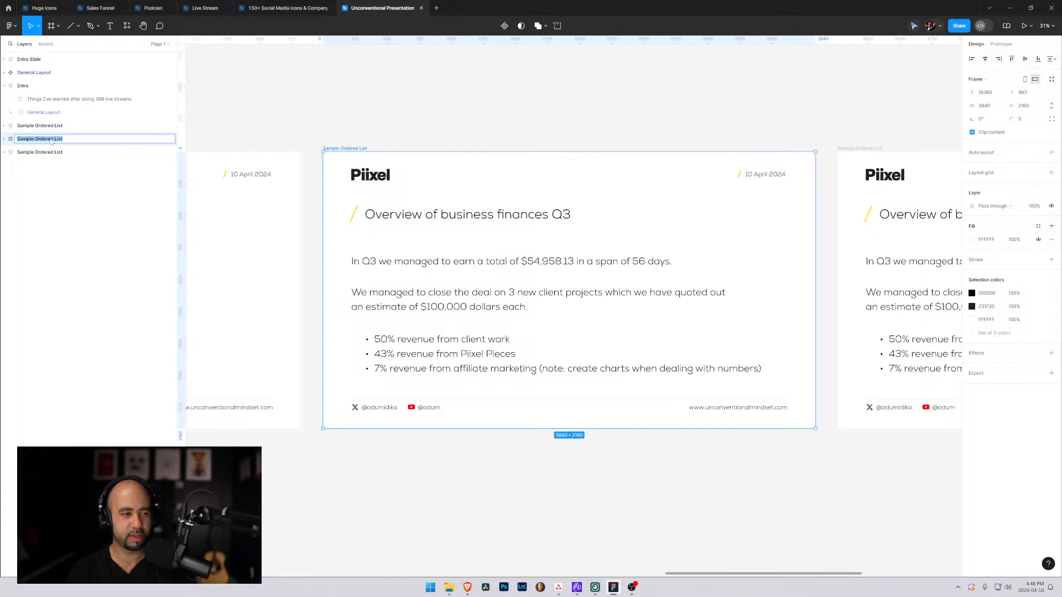
pyautogui.write('Sam')
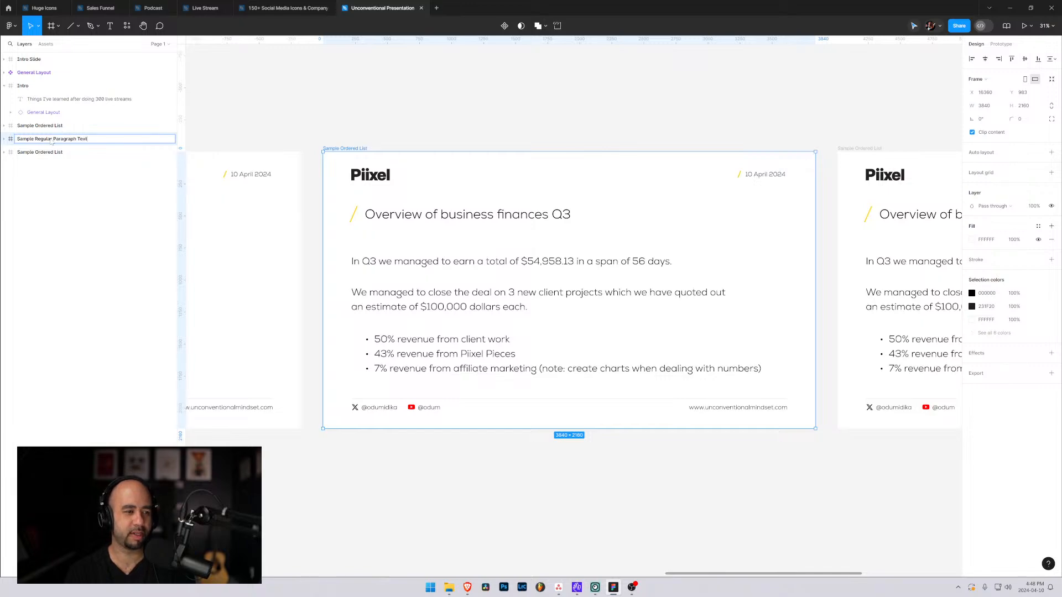
pyautogui.click(50, 152)
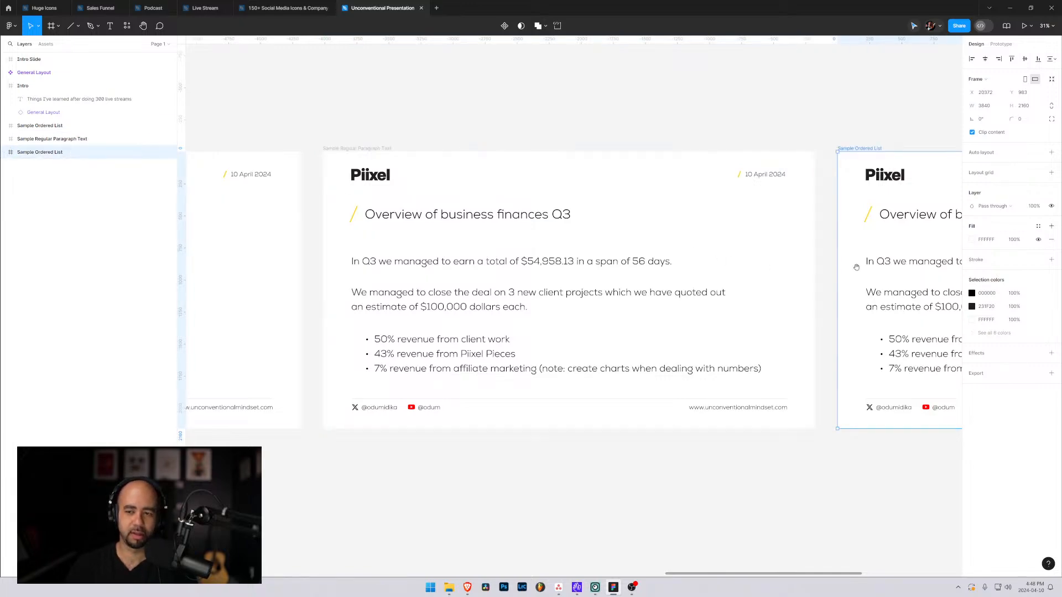
# Replace the duplicated slide's title with "Standards for adding text elements".
pyautogui.moveTo(856, 265); pyautogui.dragTo(373, 264)
pyautogui.doubleClick(474, 208)
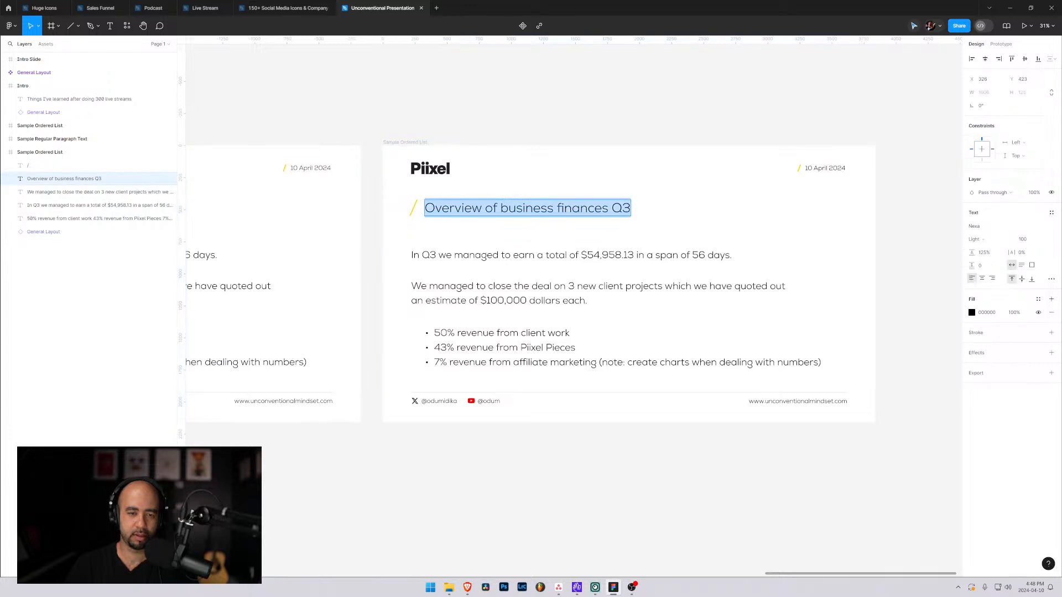
pyautogui.write('Sta')
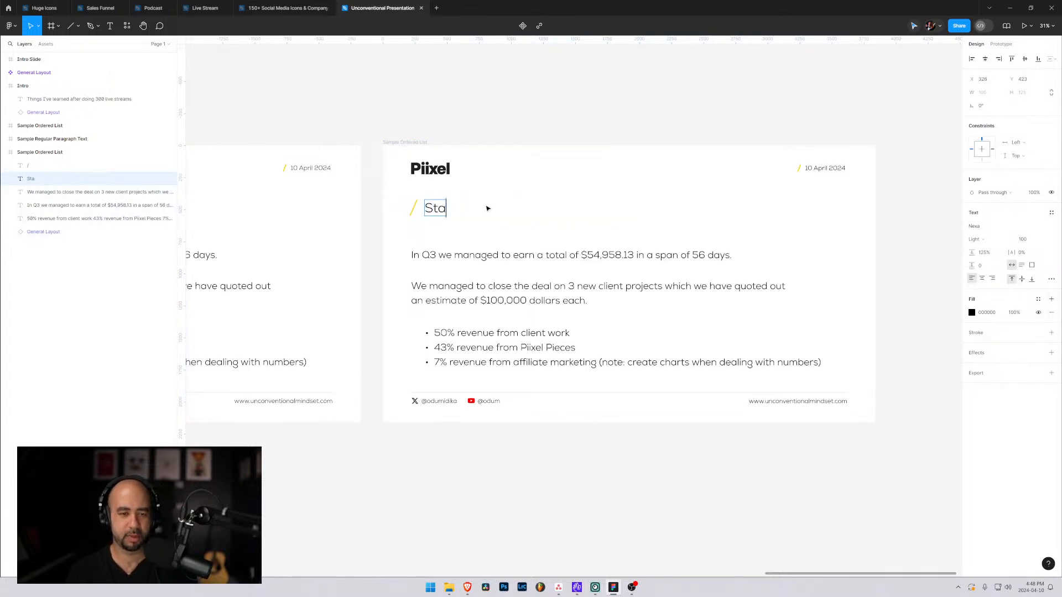
pyautogui.write('ndards for pre')
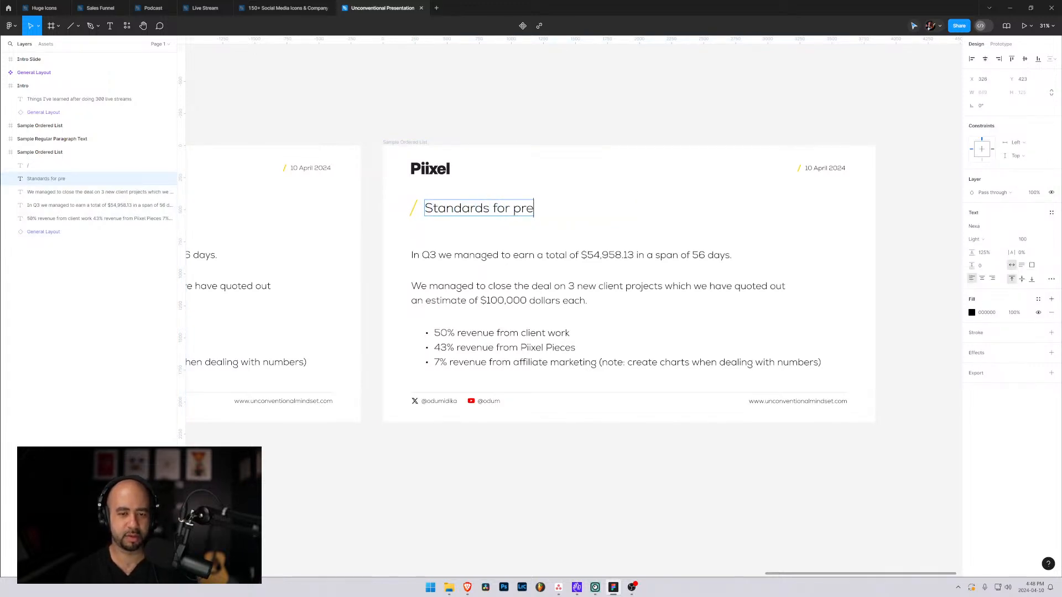
pyautogui.press('BackSpace')
pyautogui.press('BackSpace')
pyautogui.press('BackSpace')
pyautogui.write('adding text')
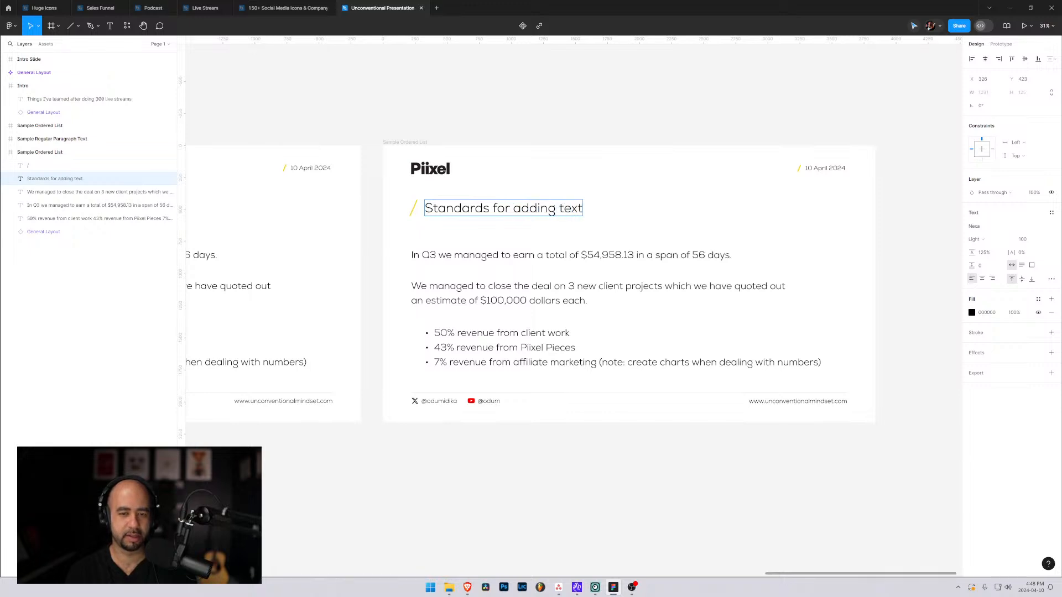
pyautogui.write(' elements')
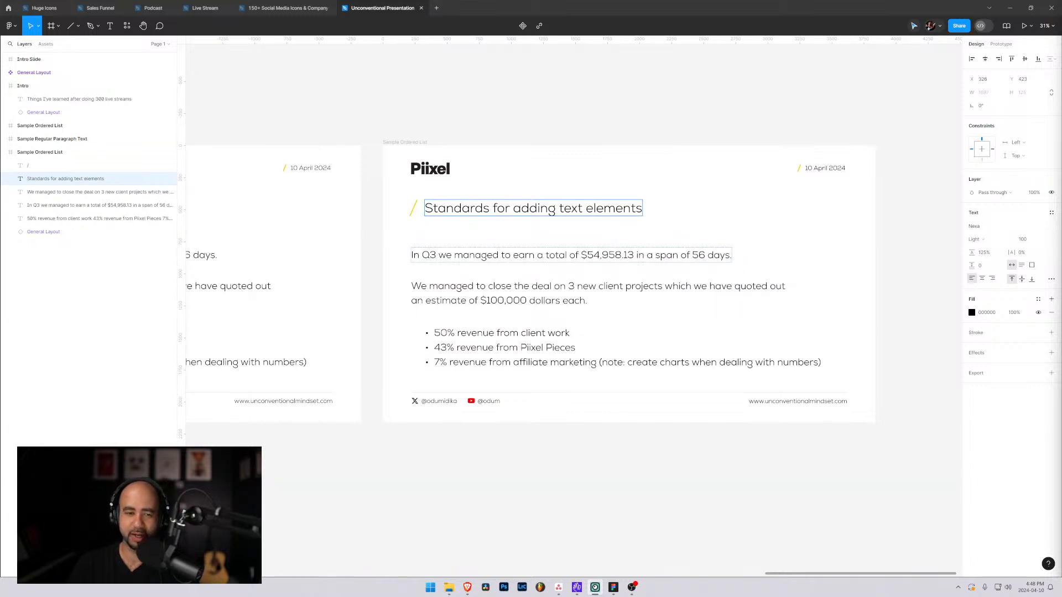
# Replace the first paragraph on the duplicated slide with "Layout simple notes on font, sizing and spacing".
pyautogui.click(529, 256)
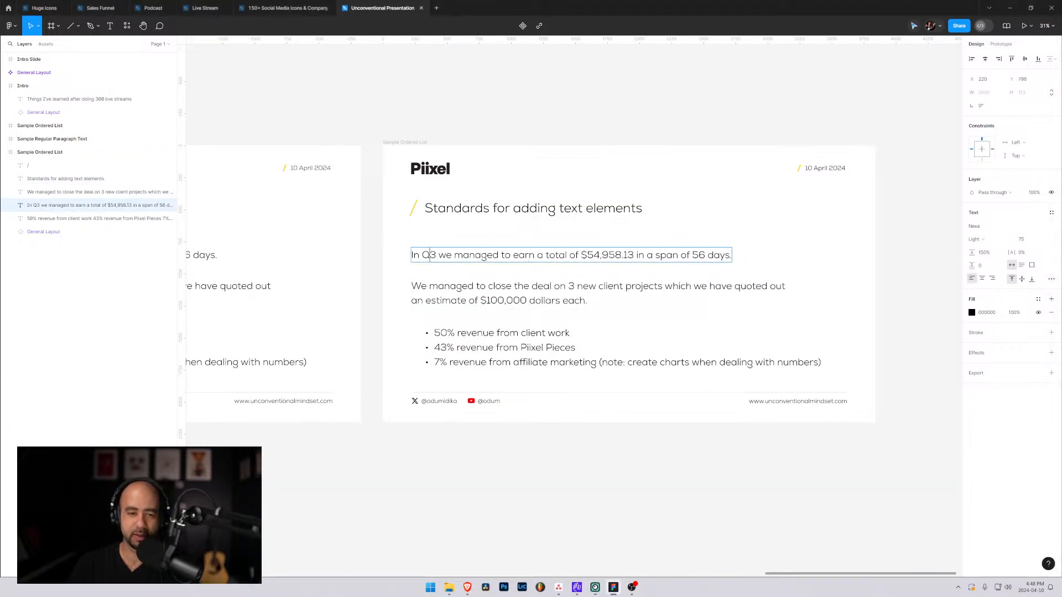
pyautogui.press('Return')
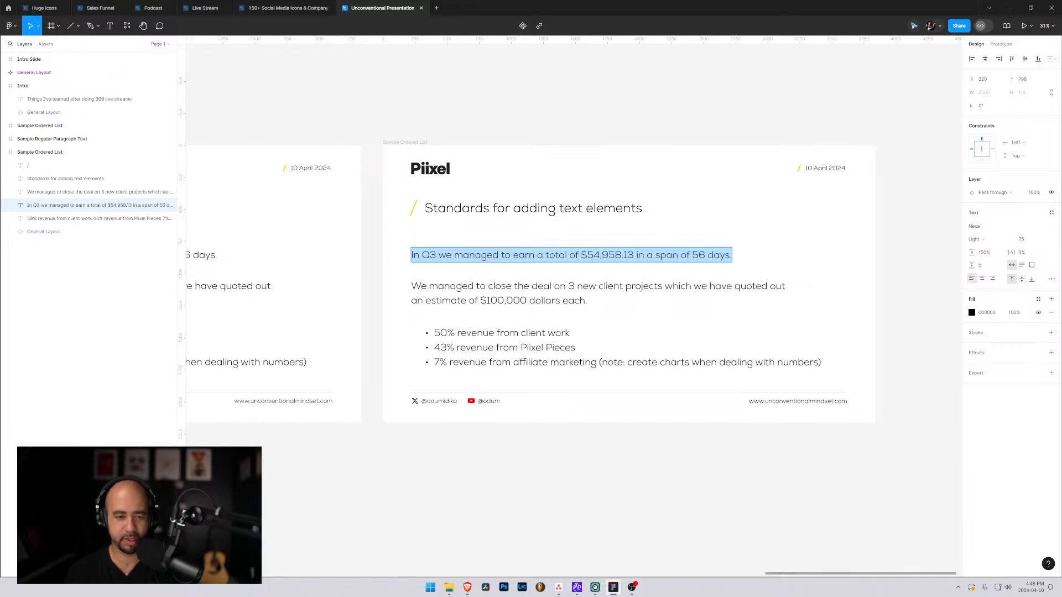
pyautogui.write('F')
pyautogui.press('BackSpace')
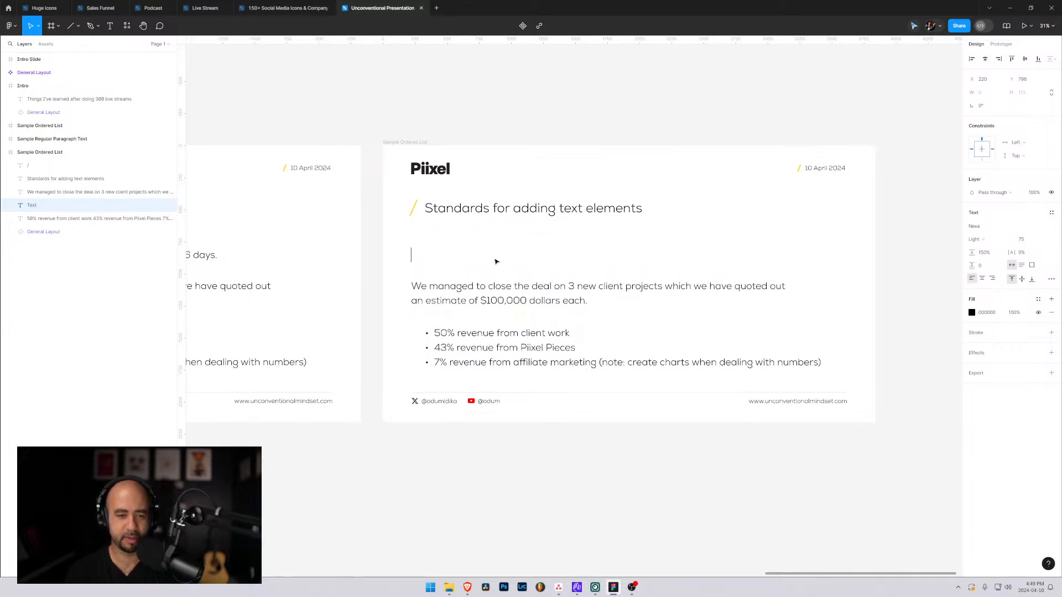
pyautogui.write('Layout sim')
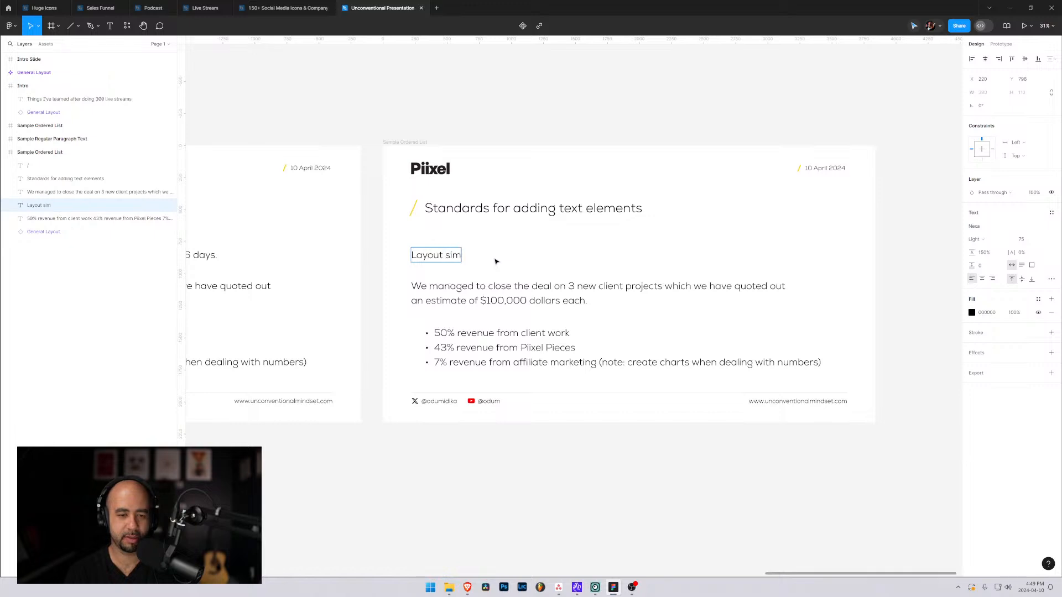
pyautogui.write('ple notes on font')
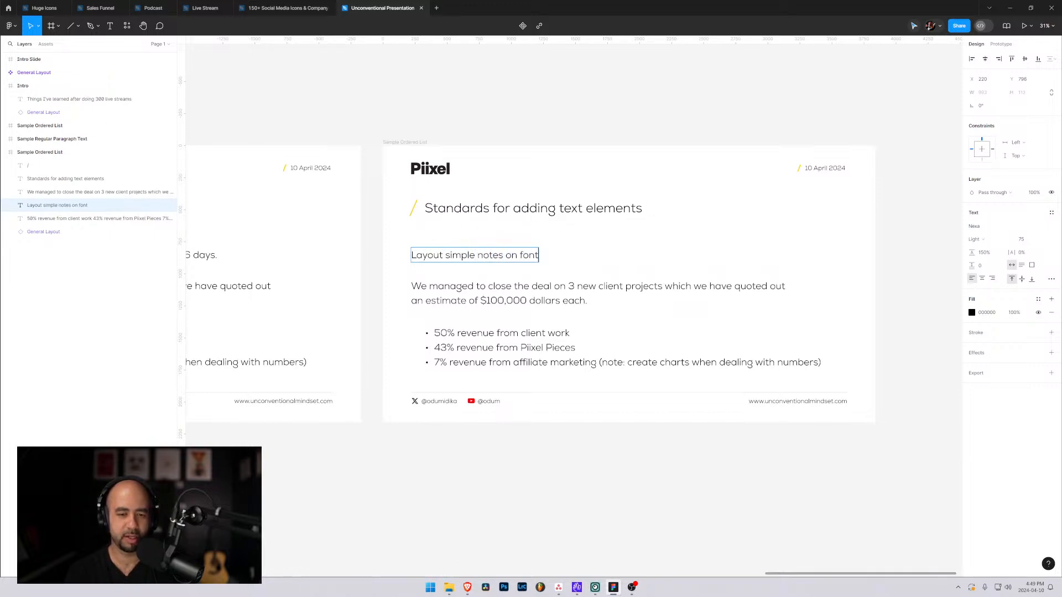
pyautogui.write('s')
pyautogui.press('BackSpace')
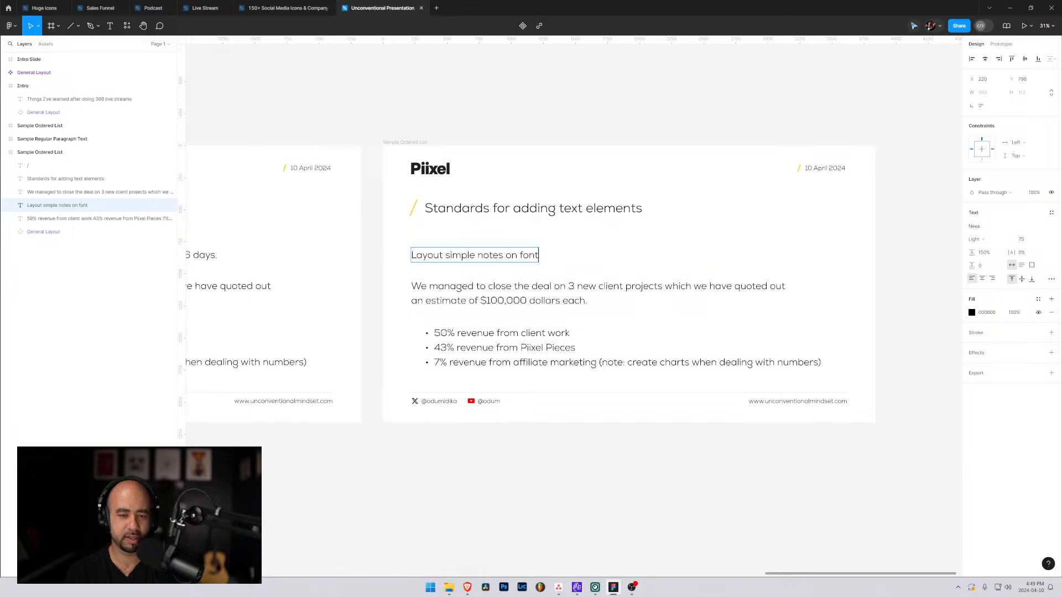
pyautogui.write(', sizeing')
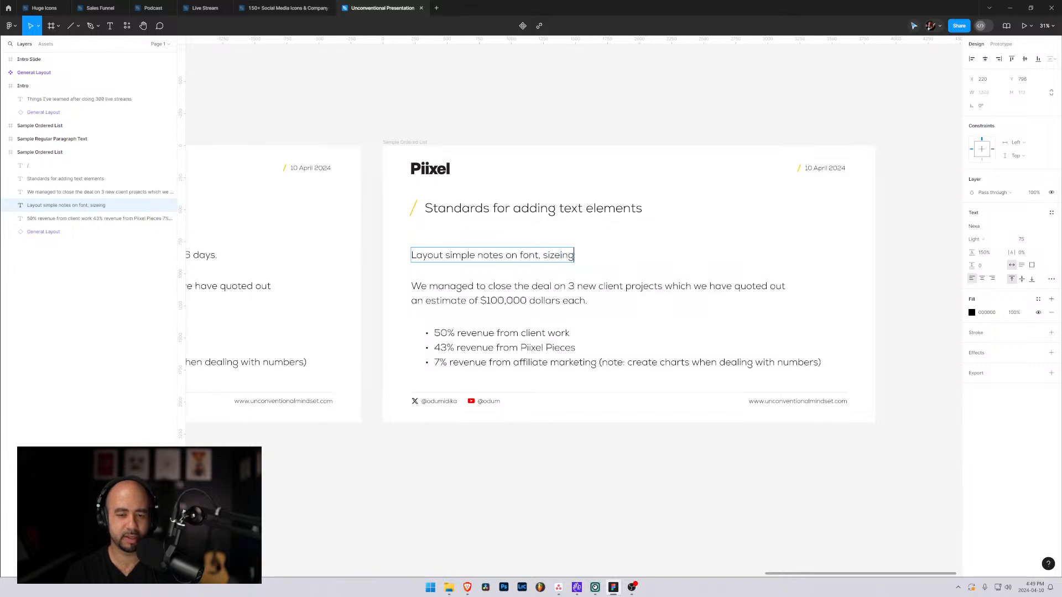
pyautogui.press('BackSpace')
pyautogui.press('BackSpace')
pyautogui.press('BackSpace')
pyautogui.press('BackSpace')
pyautogui.write('ing and spa')
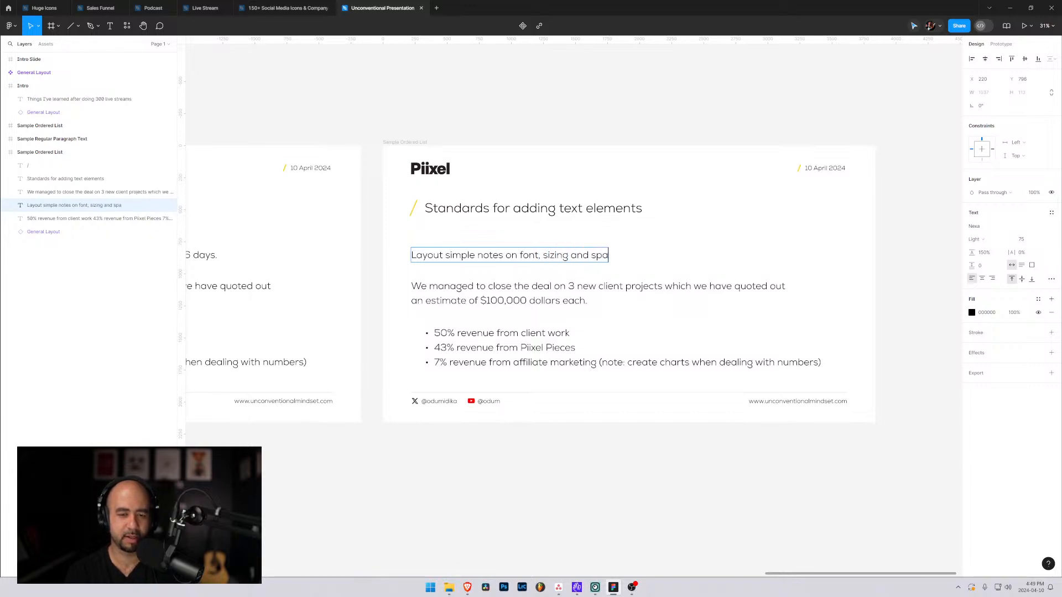
pyautogui.write('cing b')
pyautogui.press('BackSpace')
pyautogui.press('BackSpace')
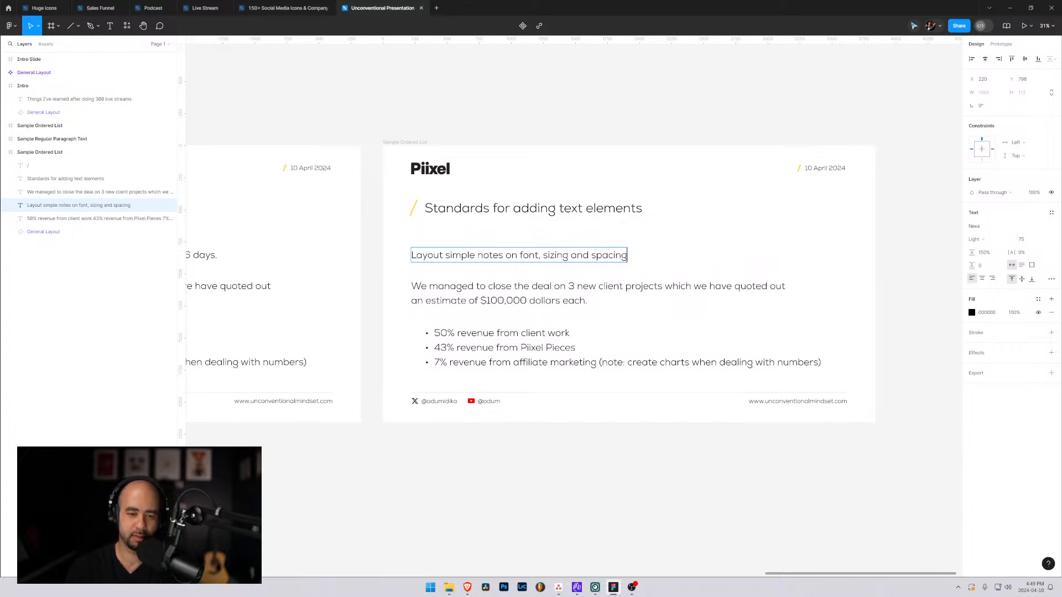
# Delete the second paragraph about client projects and move the bullet list up to about X 245, Y 1106.
pyautogui.doubleClick(506, 301)
pyautogui.press('Escape')
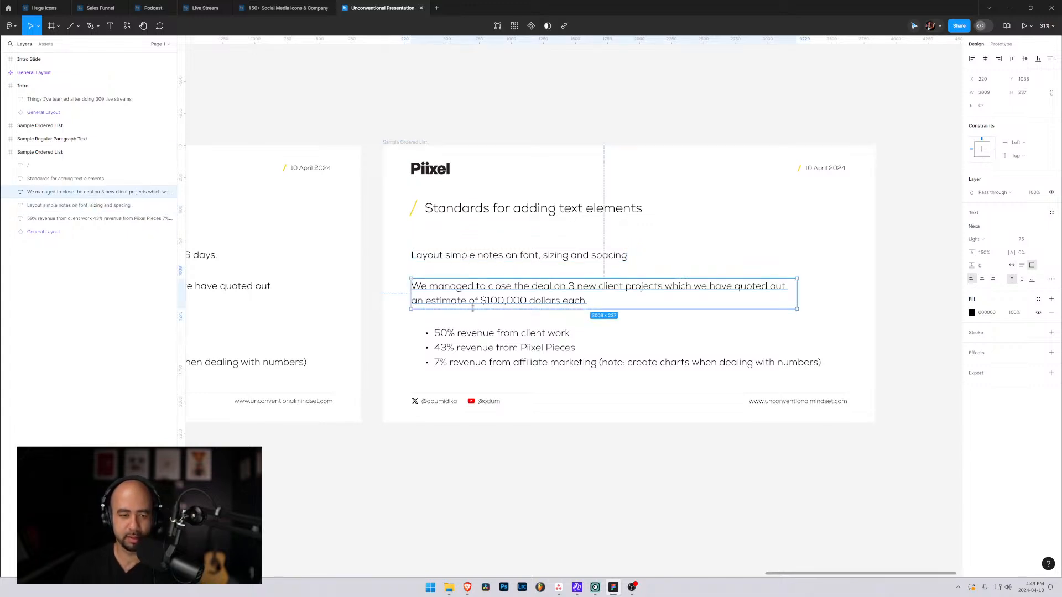
pyautogui.press('Delete')
pyautogui.click(469, 347)
pyautogui.moveTo(469, 347); pyautogui.dragTo(464, 309)
# Replace all the bullet list's text with a single bullet reading "Line height is 150%".
pyautogui.press('Return')
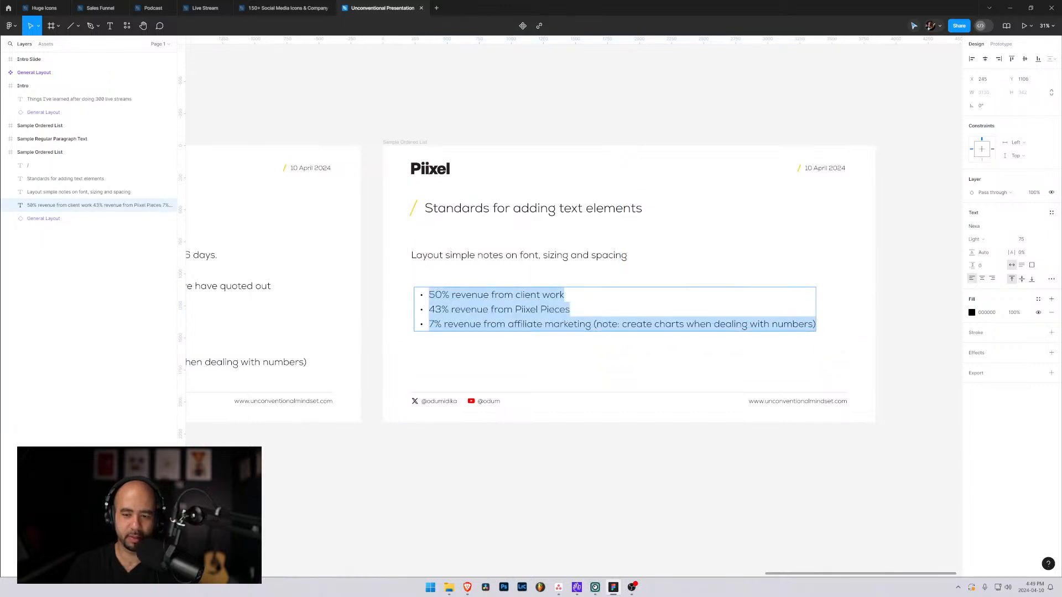
pyautogui.press('BackSpace')
pyautogui.write('Ne')
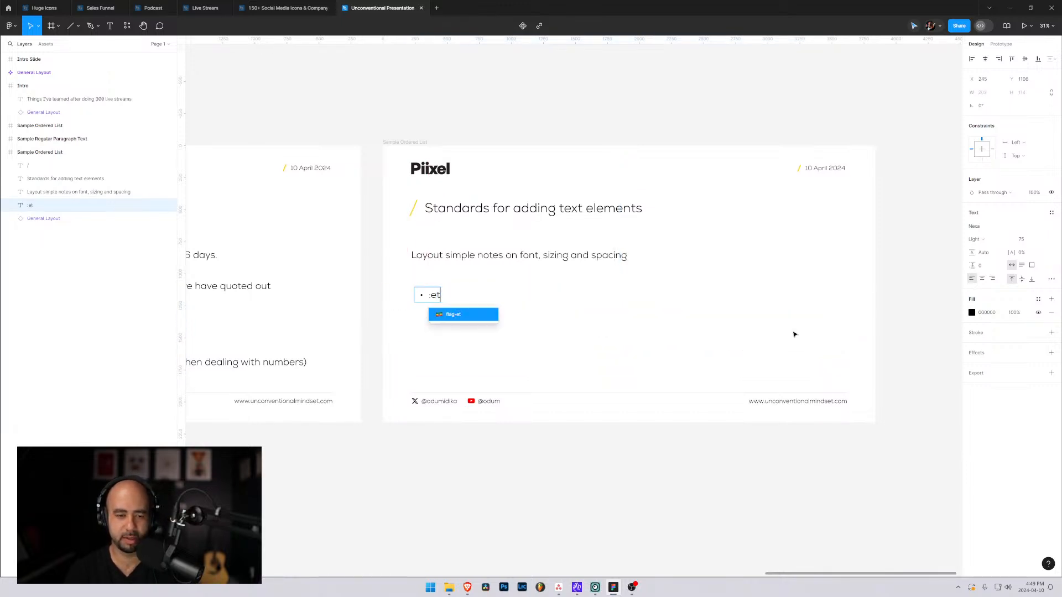
pyautogui.press('BackSpace')
pyautogui.press('BackSpace')
pyautogui.write('Nex')
pyautogui.press('BackSpace')
pyautogui.press('BackSpace')
pyautogui.press('BackSpace')
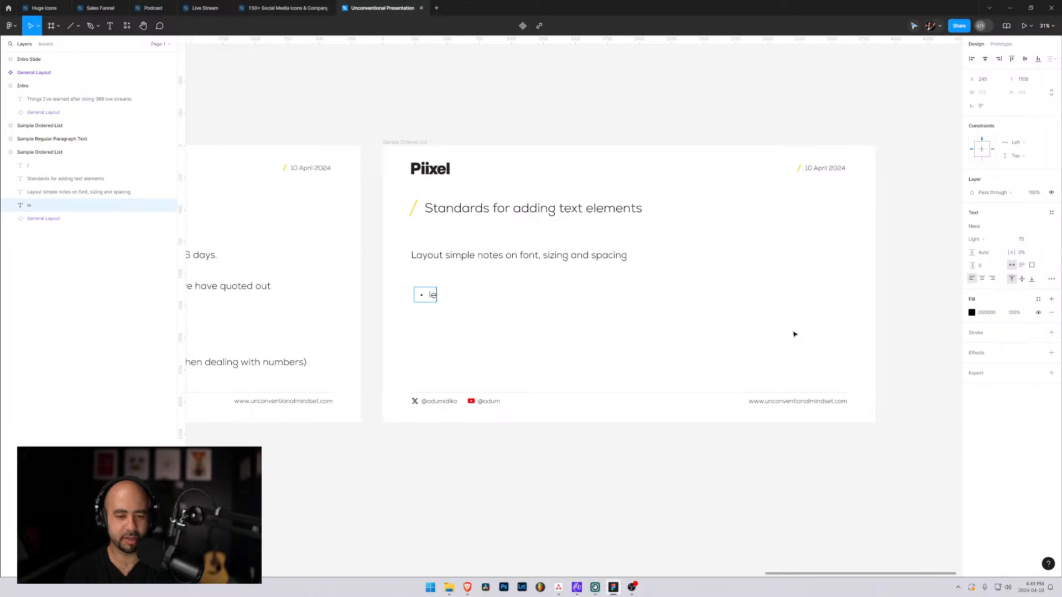
pyautogui.write('L')
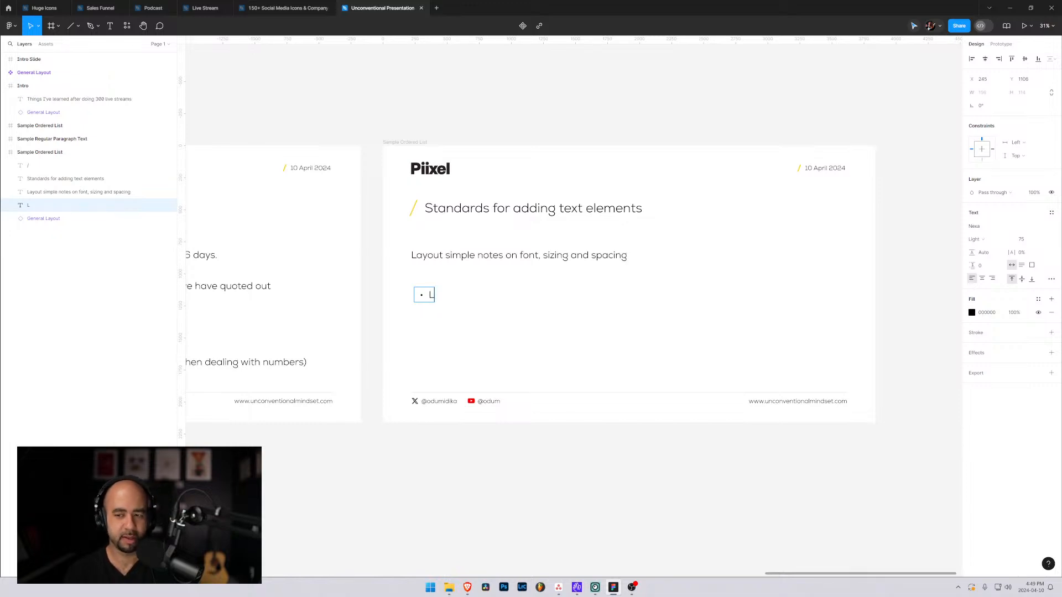
pyautogui.write('ine')
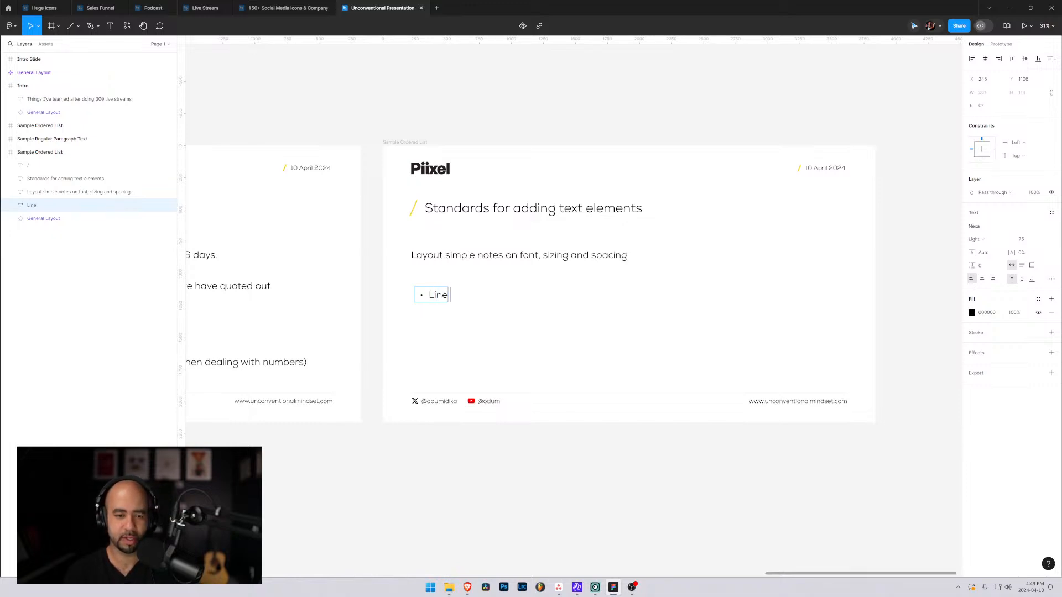
pyautogui.write(' height is')
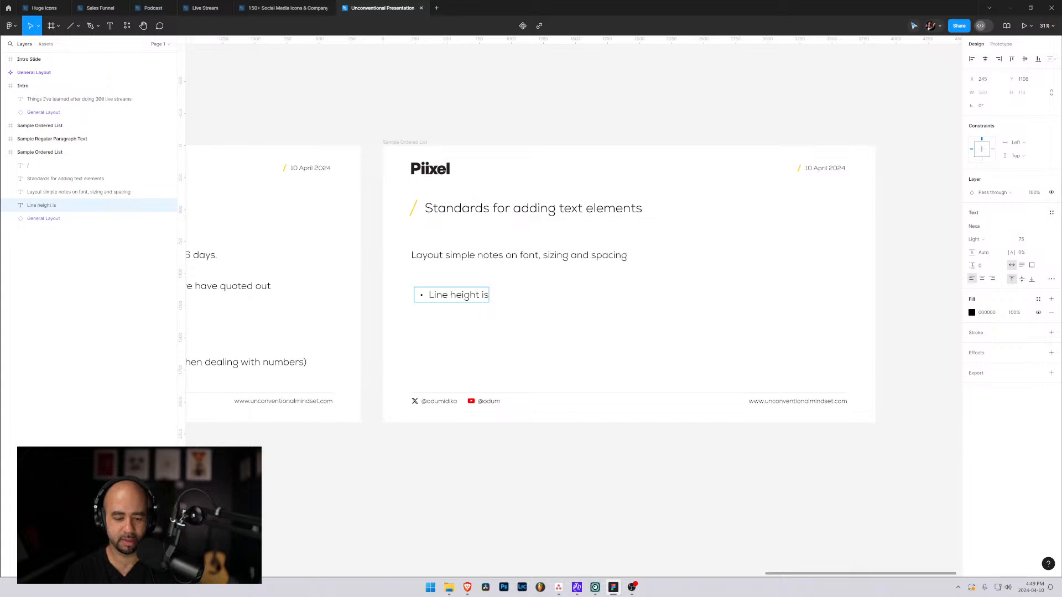
pyautogui.write(' 150')
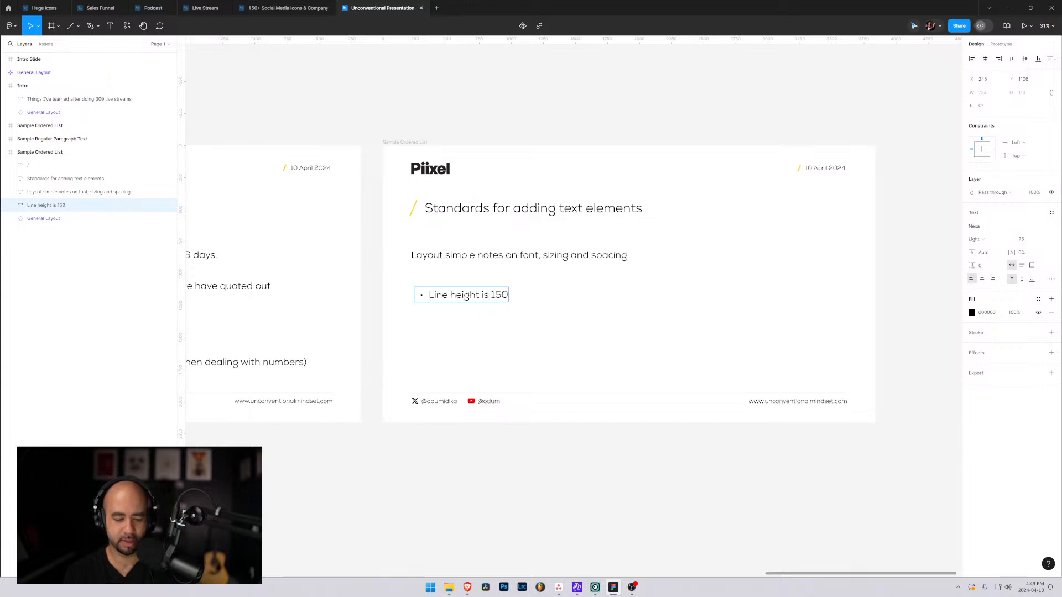
pyautogui.write('%')
# Add a second bullet reading "Spacing between line items (layers) 100px".
pyautogui.press('Return')
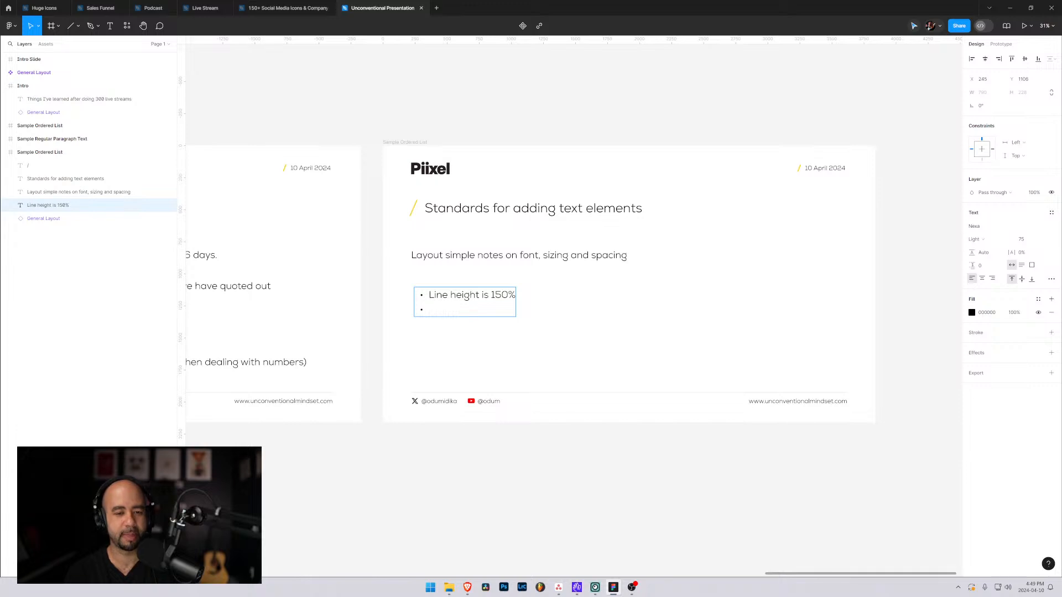
pyautogui.write('Spacing bet')
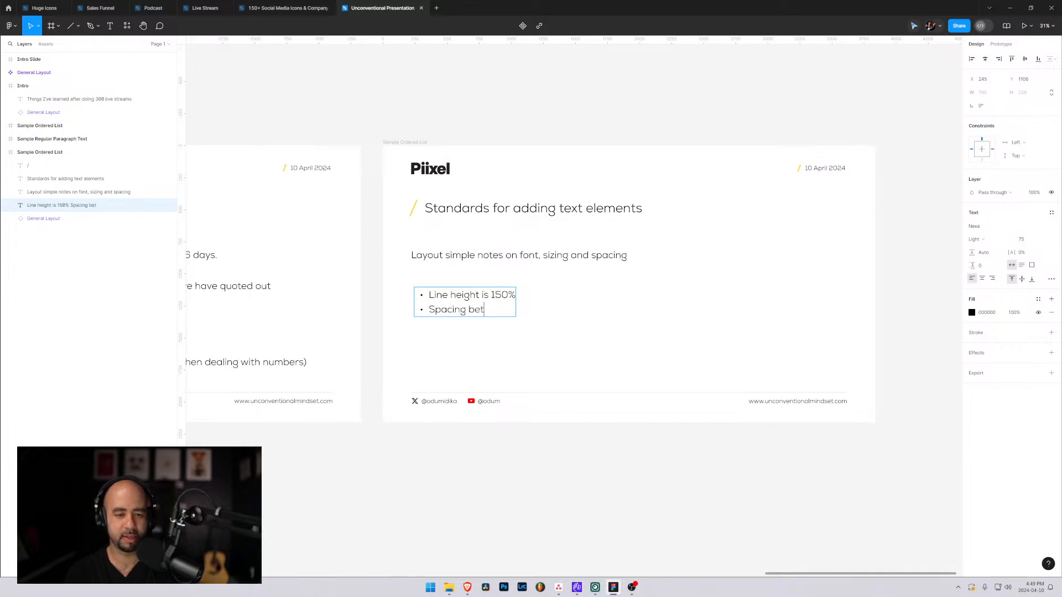
pyautogui.write('ween line it')
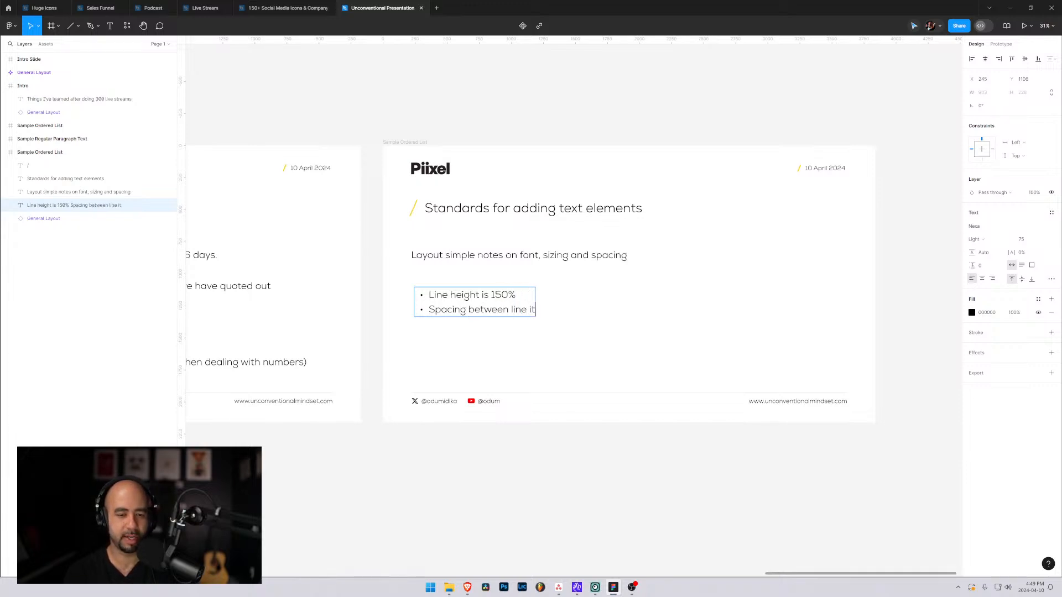
pyautogui.write('ems (layers)')
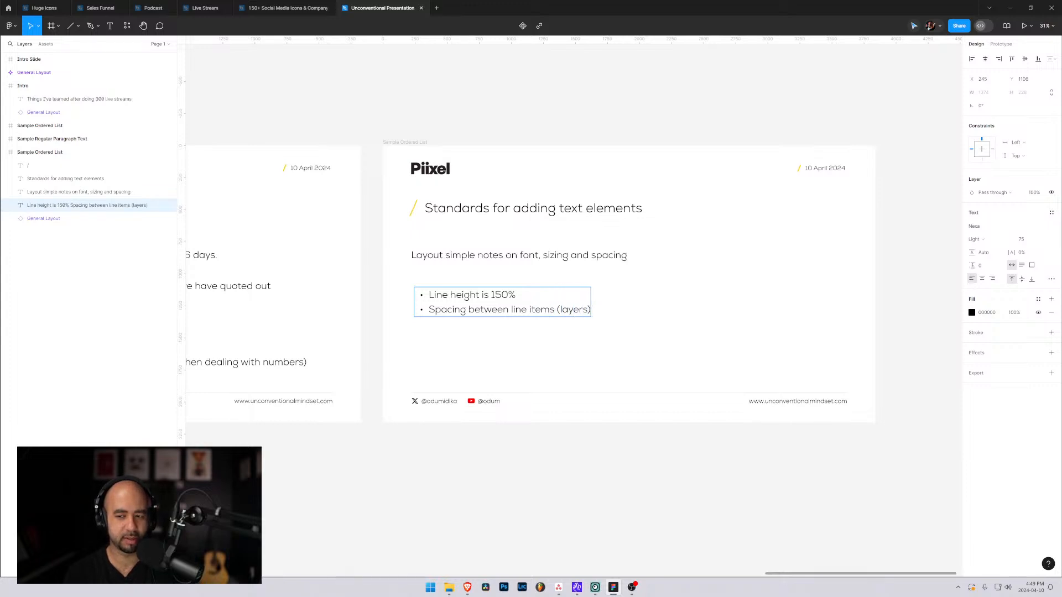
pyautogui.write(' 100px')
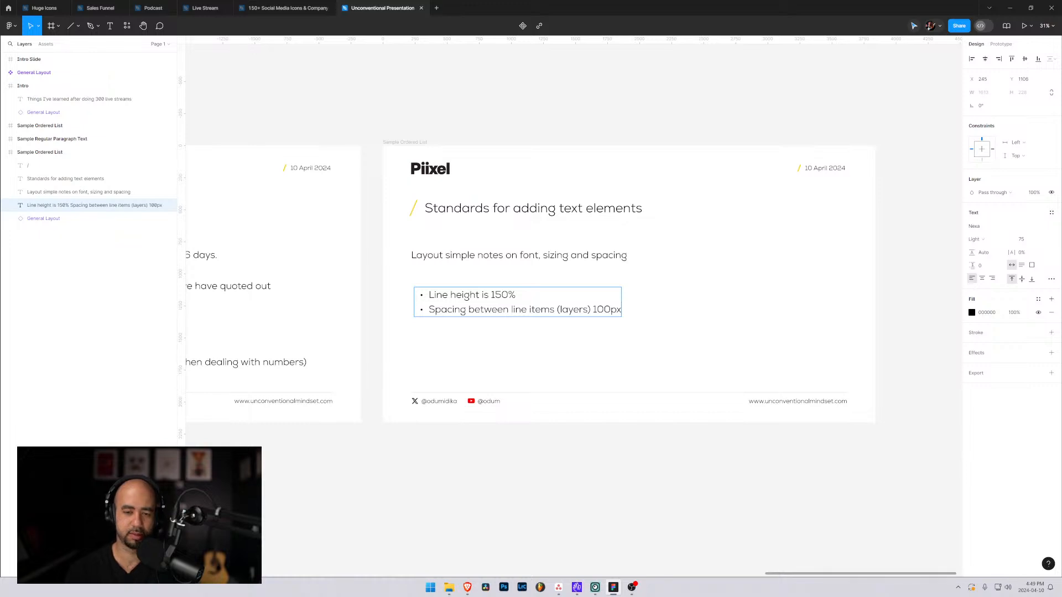
pyautogui.press('Escape')
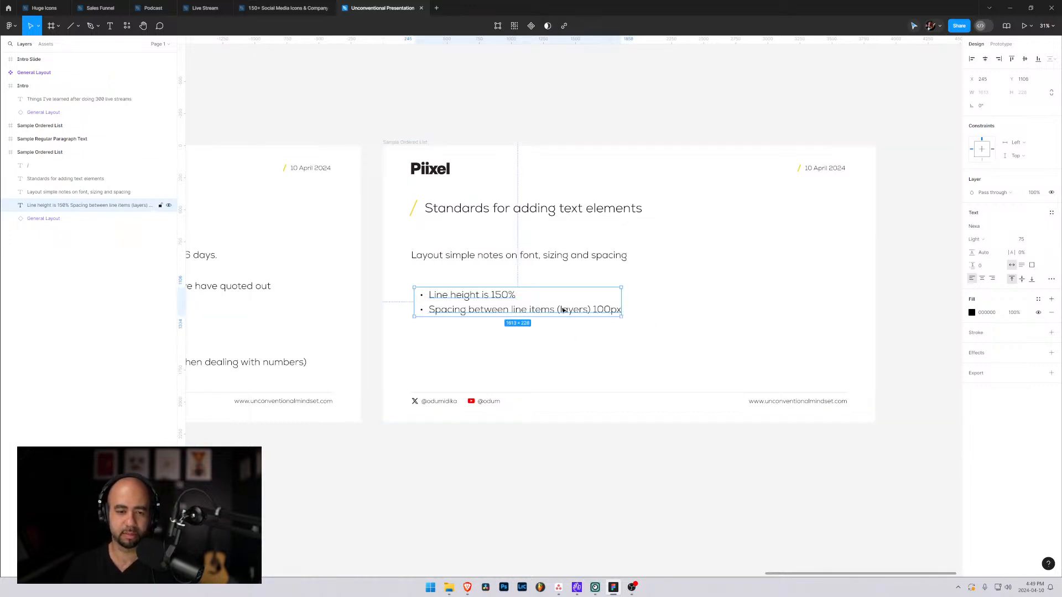
# Start a third bullet below the layer spacing note in the bullet list.
pyautogui.doubleClick(517, 309)
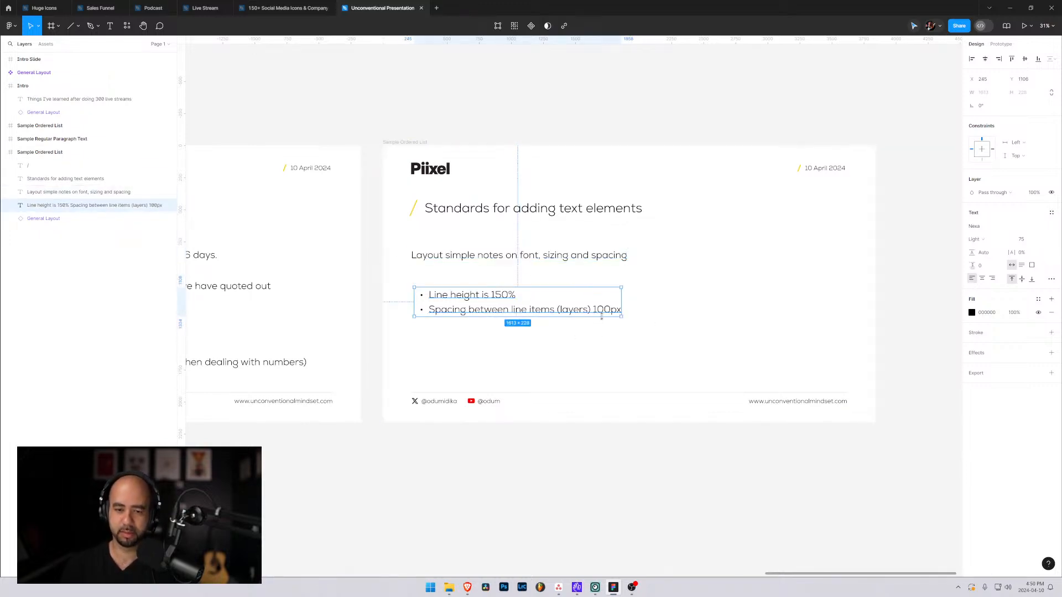
pyautogui.hotkey('ctrl', 'a')
pyautogui.press('Right')
pyautogui.press('Return')
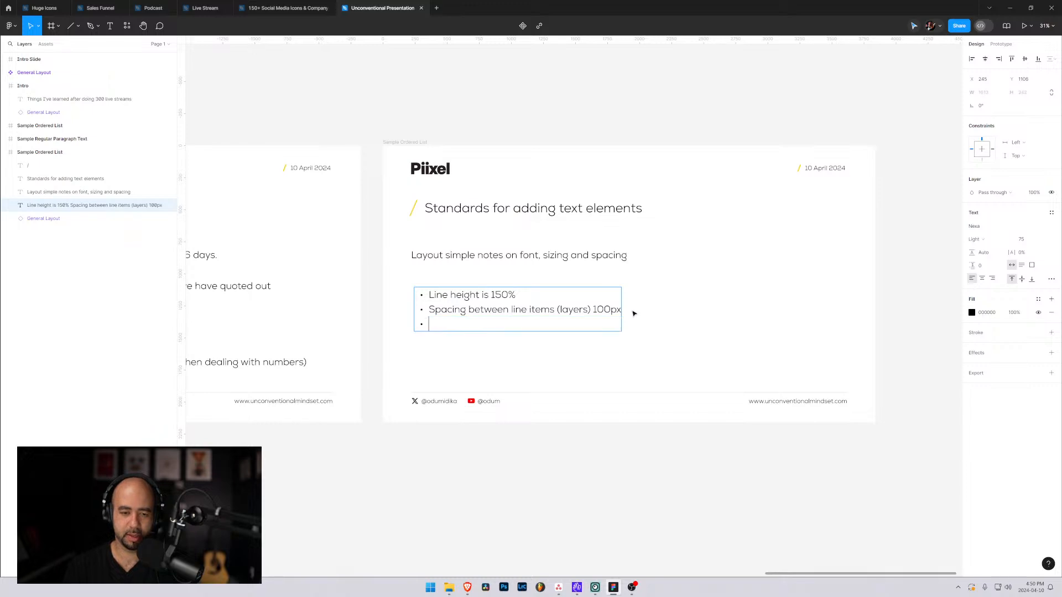
pyautogui.write('Regular font')
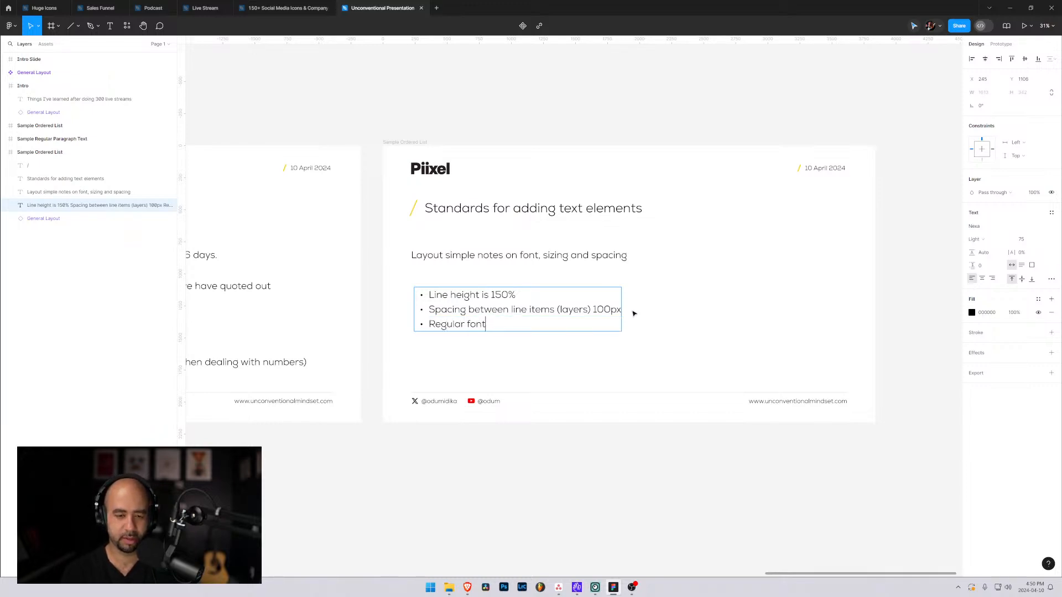
pyautogui.press('BackSpace')
pyautogui.press('BackSpace')
pyautogui.press('BackSpace')
pyautogui.press('BackSpace')
pyautogui.press('BackSpace')
pyautogui.press('BackSpace')
pyautogui.press('BackSpace')
pyautogui.press('BackSpace')
pyautogui.press('BackSpace')
pyautogui.press('BackSpace')
pyautogui.press('BackSpace')
pyautogui.press('BackSpace')
# Write "Default text size 75, titles 100" as the list's third bullet.
pyautogui.write('D')
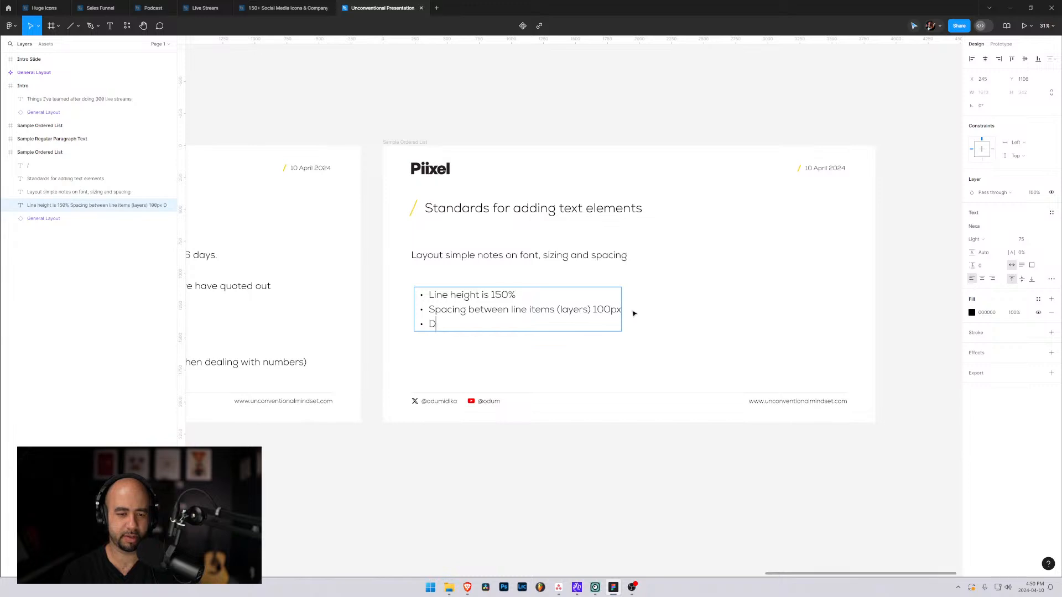
pyautogui.write('efault text ')
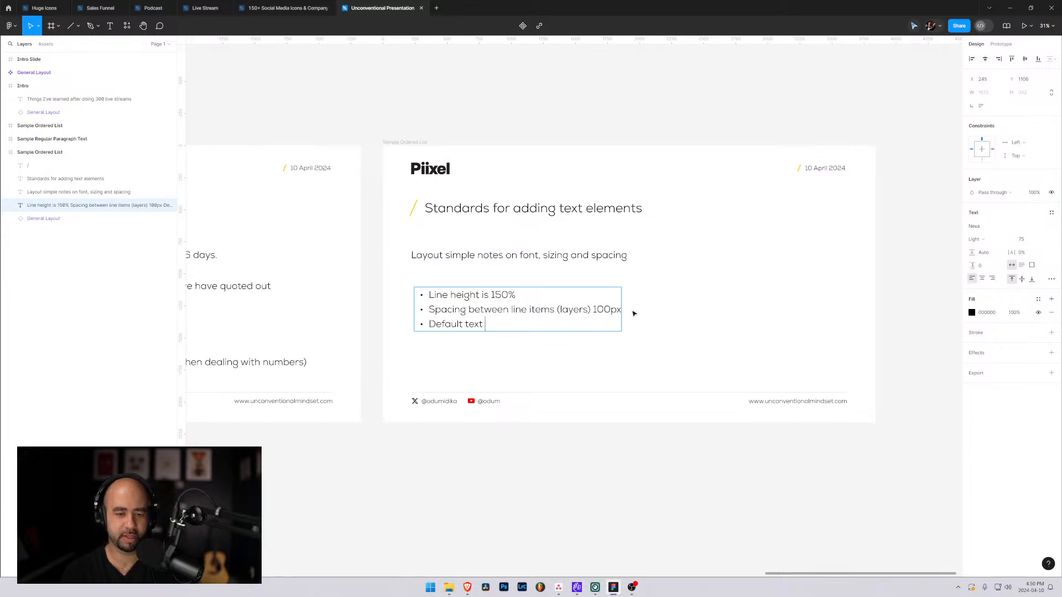
pyautogui.write('size 75')
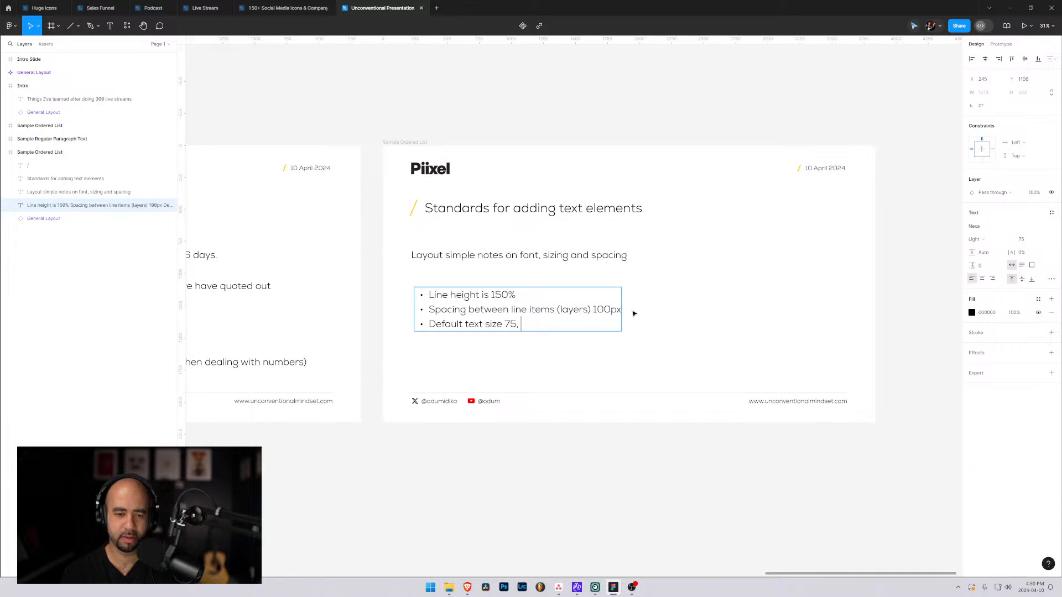
pyautogui.write(', titles')
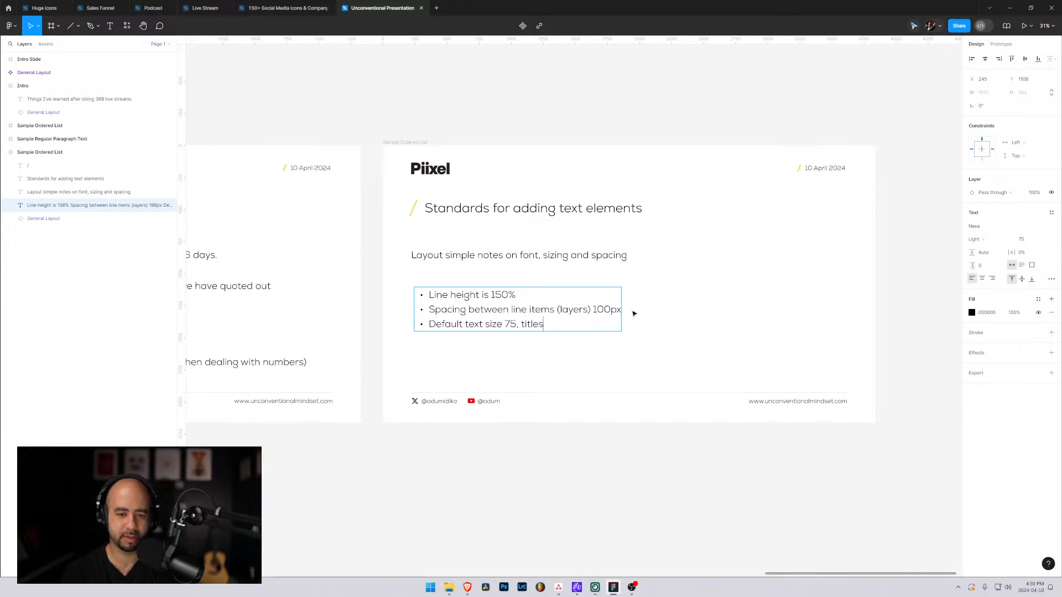
pyautogui.write(' 100')
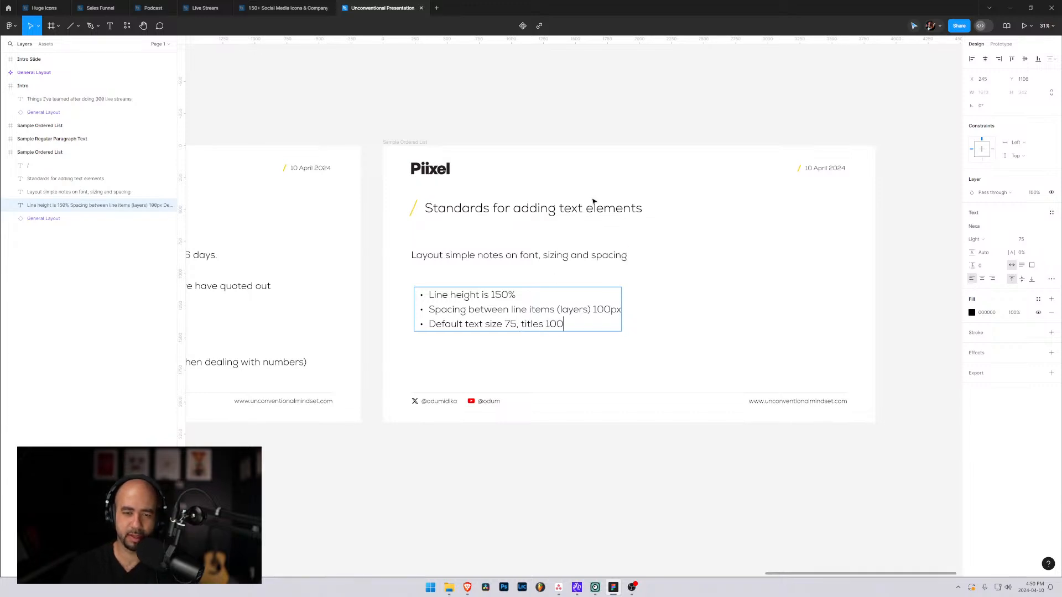
# Extend the third bullet with ", small text 50" after the title size.
pyautogui.click(592, 209)
pyautogui.doubleClick(565, 323)
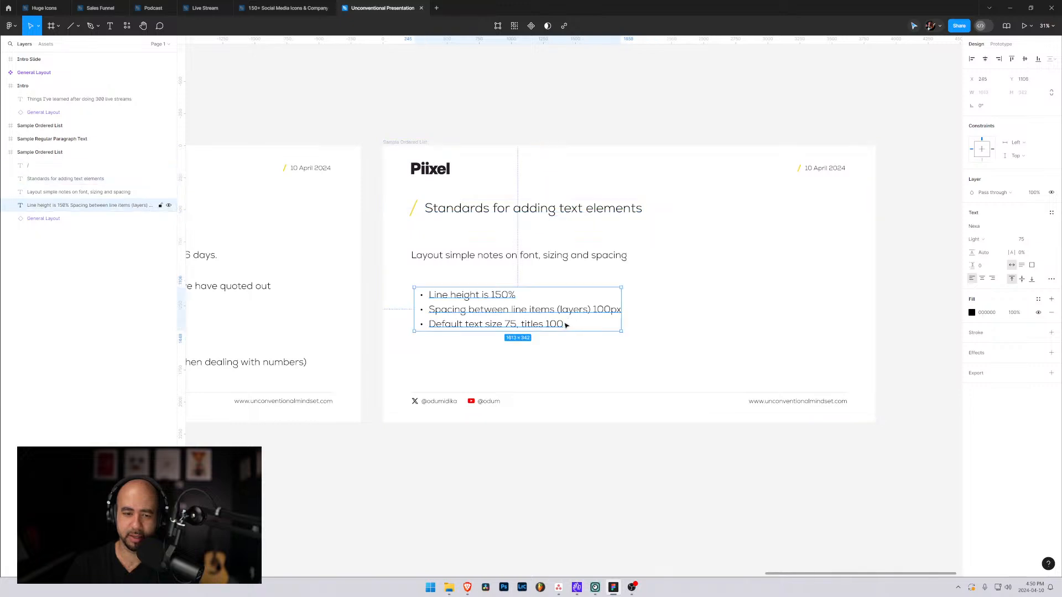
pyautogui.click(565, 323)
pyautogui.write(', sma')
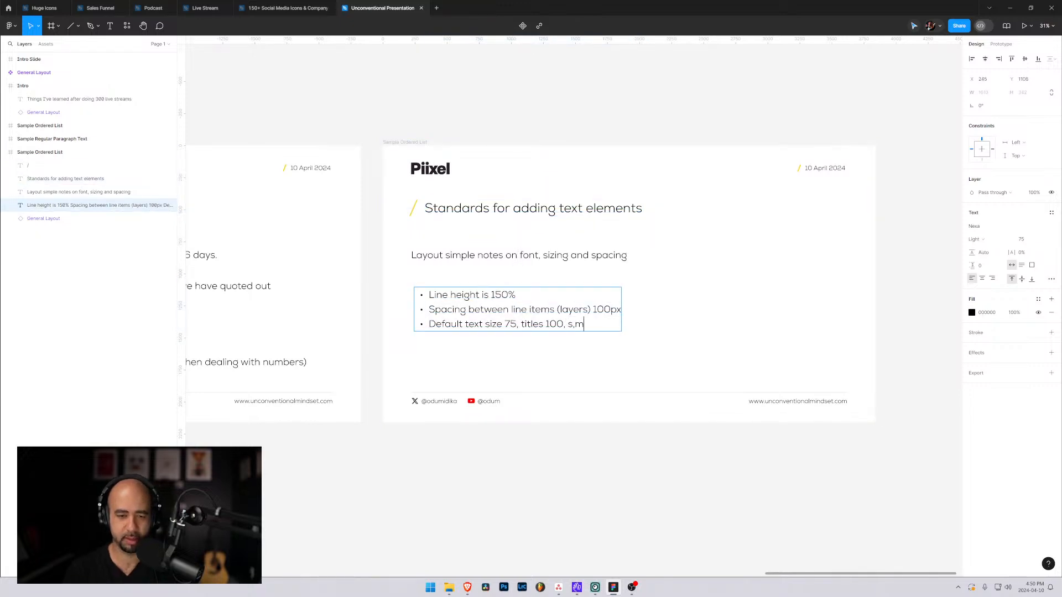
pyautogui.write('ll ')
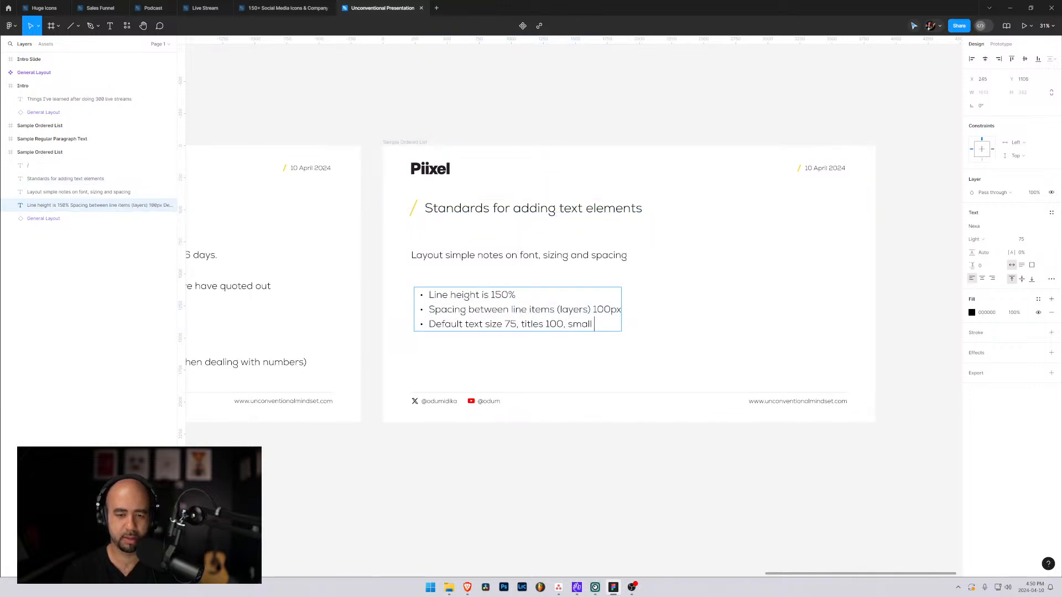
pyautogui.write('text 50')
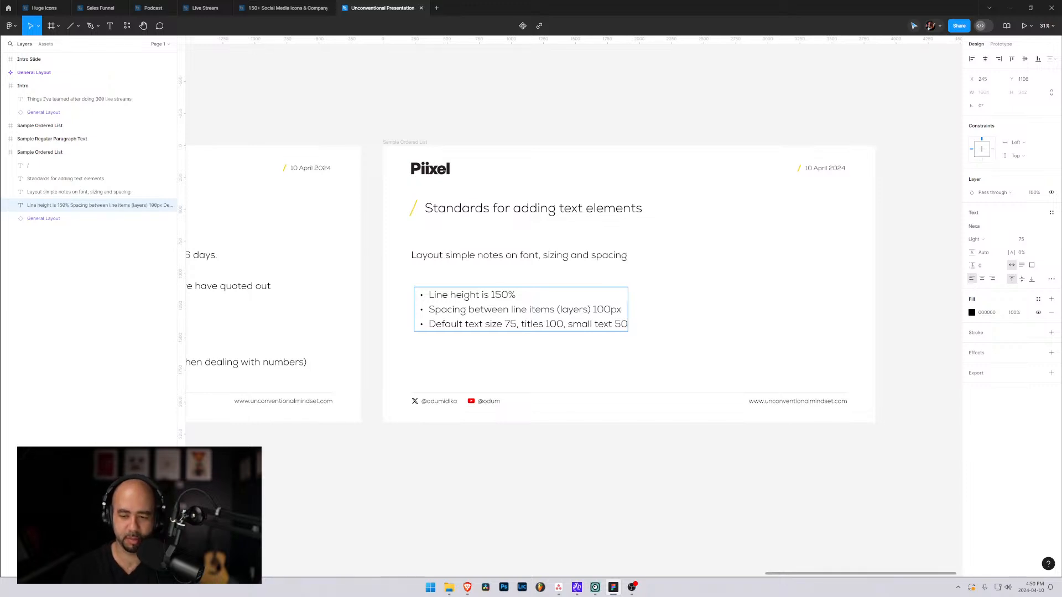
# Check the font size of the footer's website address against the small text size noted in the third bullet.
pyautogui.doubleClick(777, 408)
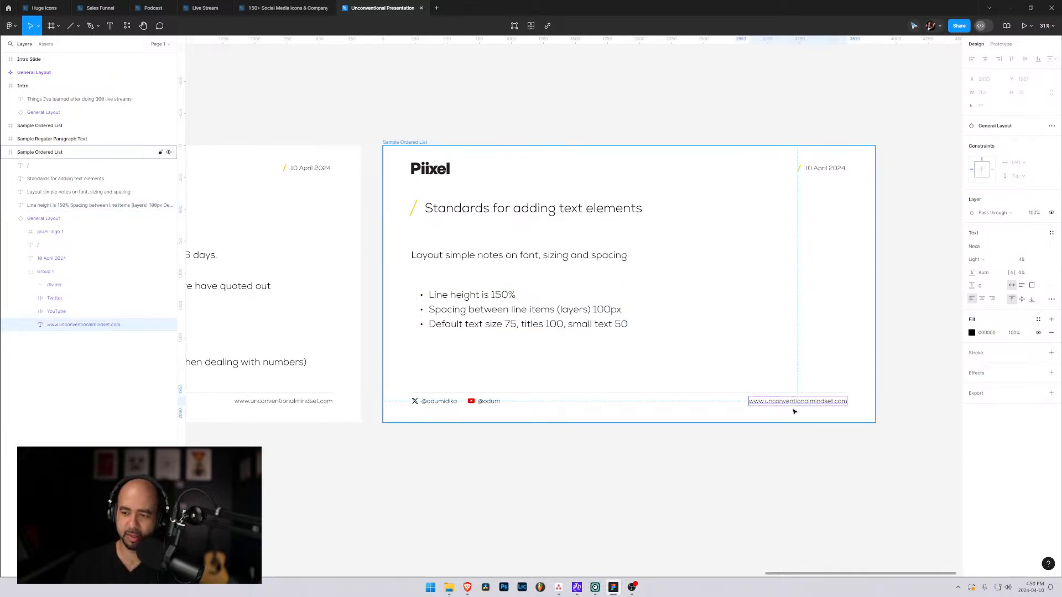
pyautogui.click(624, 326)
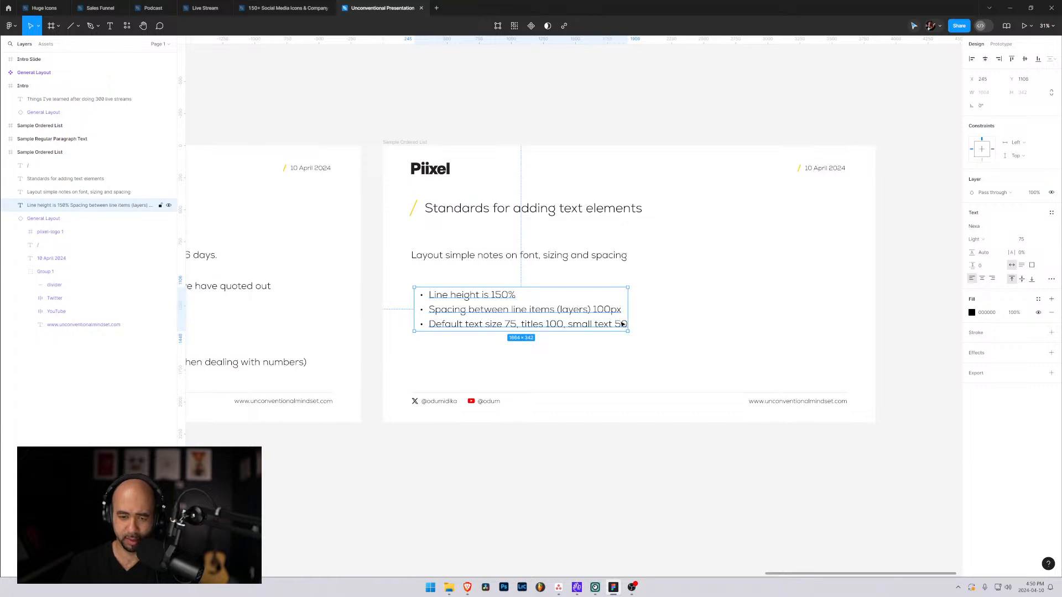
pyautogui.doubleClick(623, 324)
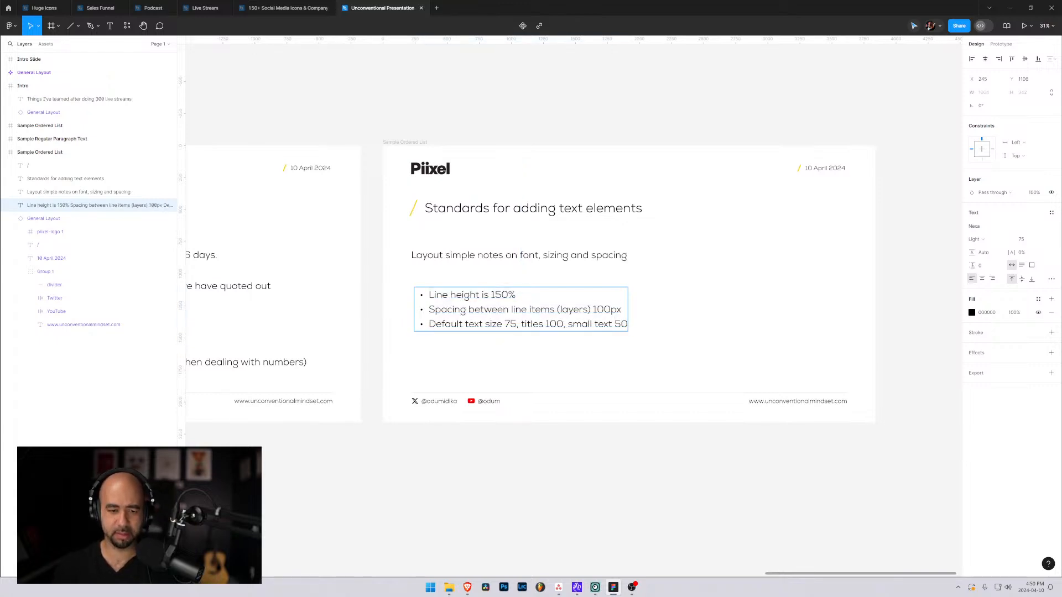
pyautogui.press('Escape')
pyautogui.press('Escape')
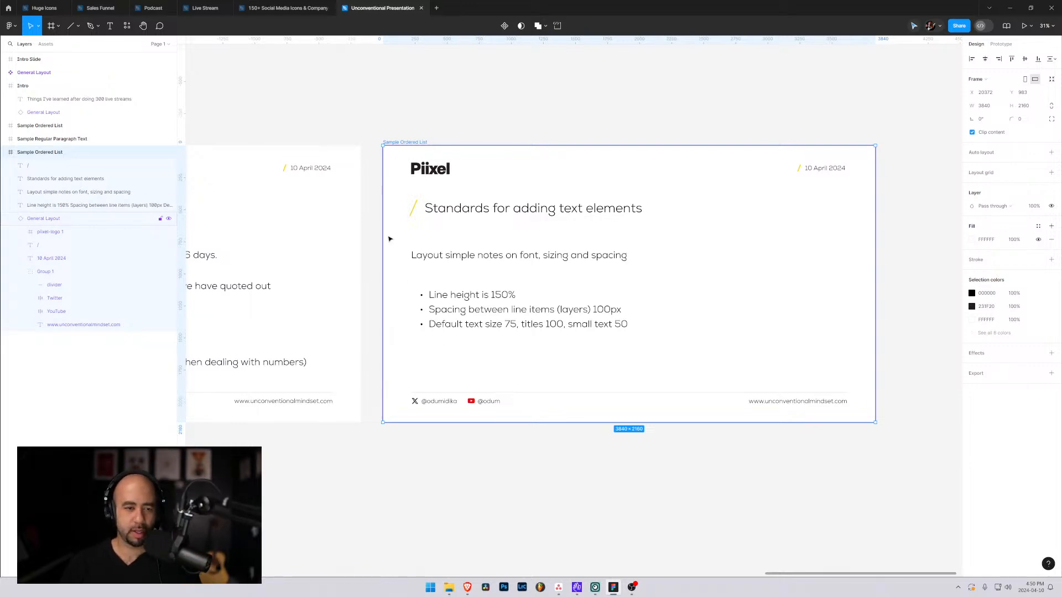
# Review the sample slides back to the Intro slide and examine its large title's text settings.
pyautogui.moveTo(307, 242)
pyautogui.mouseDown()
pyautogui.moveTo(544, 246)
pyautogui.moveTo(648, 264)
pyautogui.mouseUp()
pyautogui.moveTo(386, 270); pyautogui.dragTo(678, 251)
pyautogui.moveTo(391, 245); pyautogui.dragTo(717, 254)
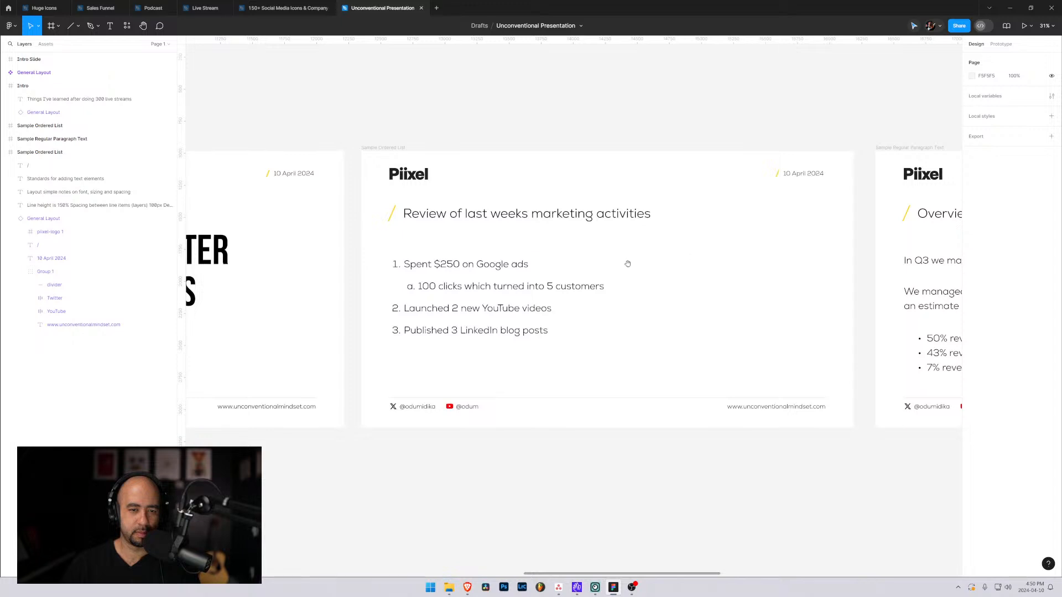
pyautogui.moveTo(392, 259); pyautogui.dragTo(786, 264)
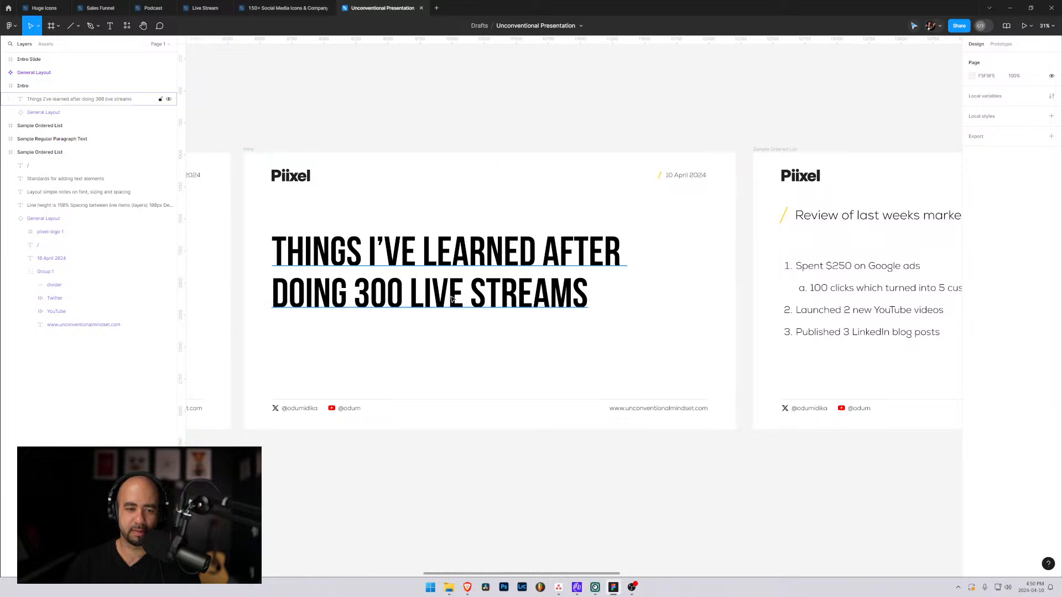
pyautogui.click(384, 249)
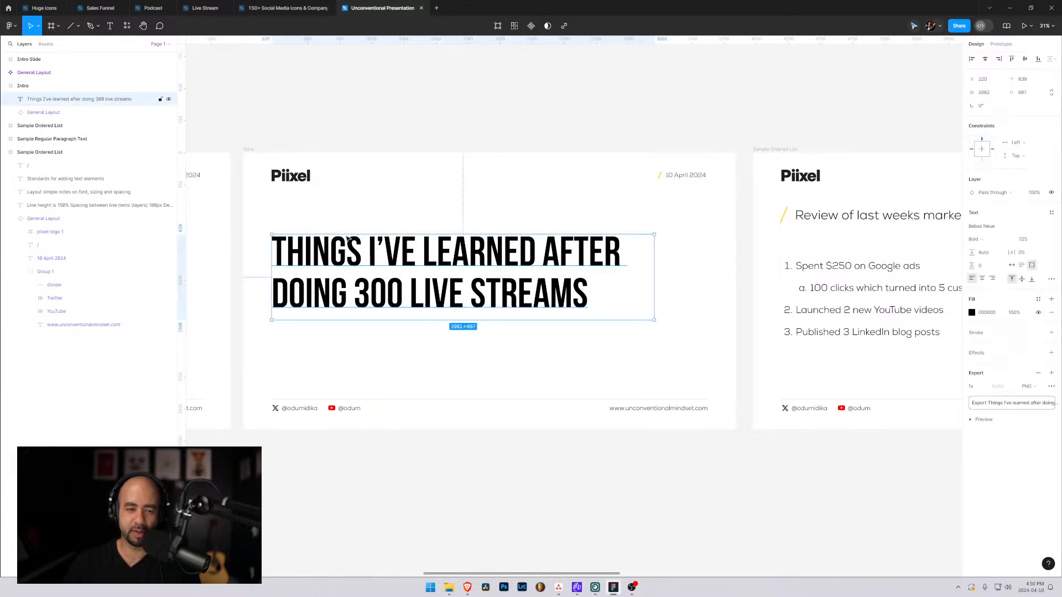
pyautogui.hscroll(5, 608, 310)
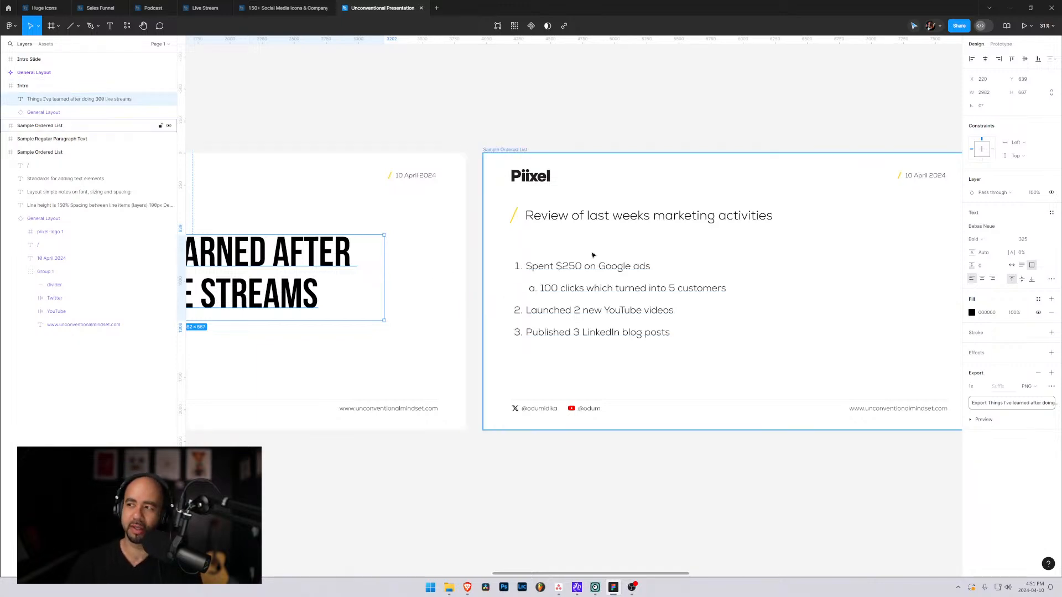
pyautogui.click(335, 174)
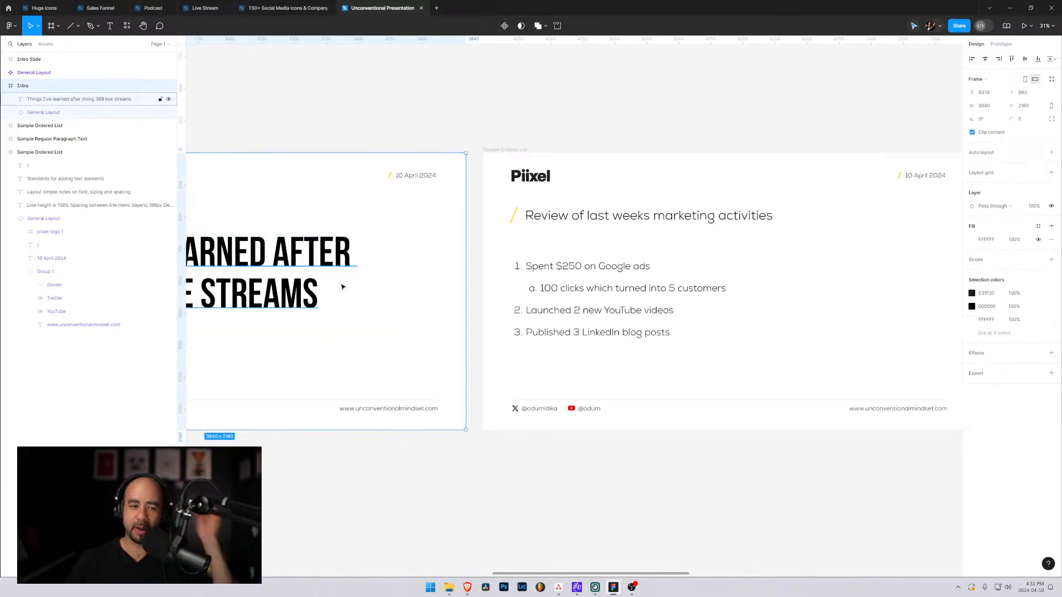
pyautogui.moveTo(293, 352); pyautogui.dragTo(634, 369)
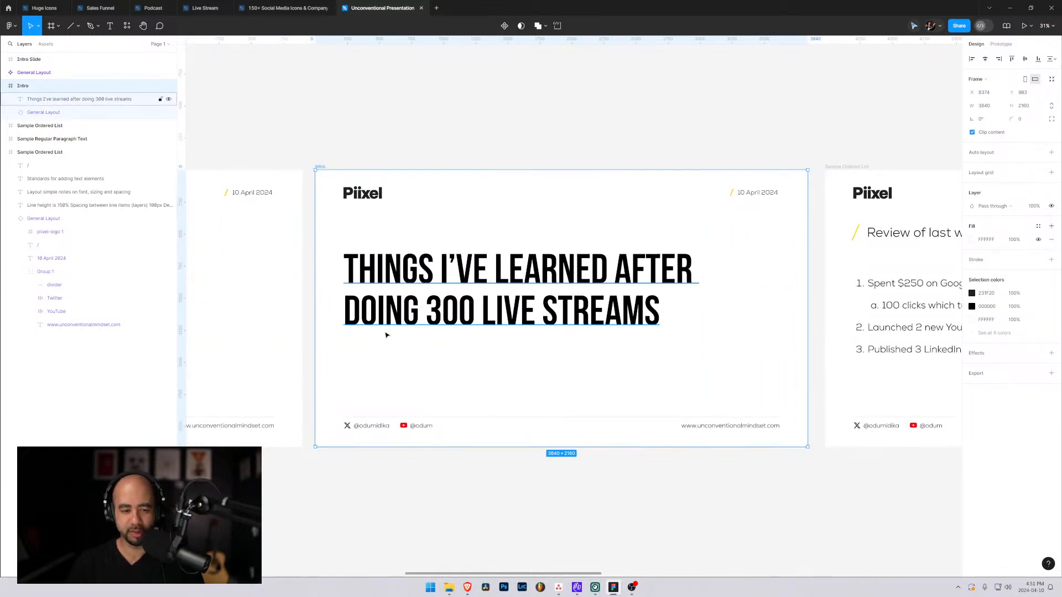
pyautogui.click(542, 131)
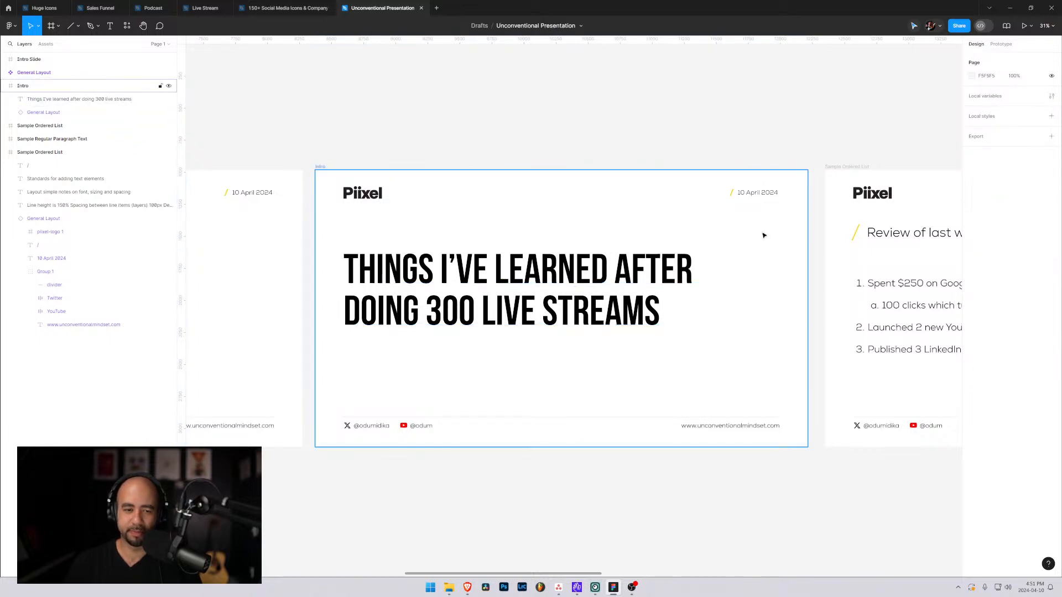